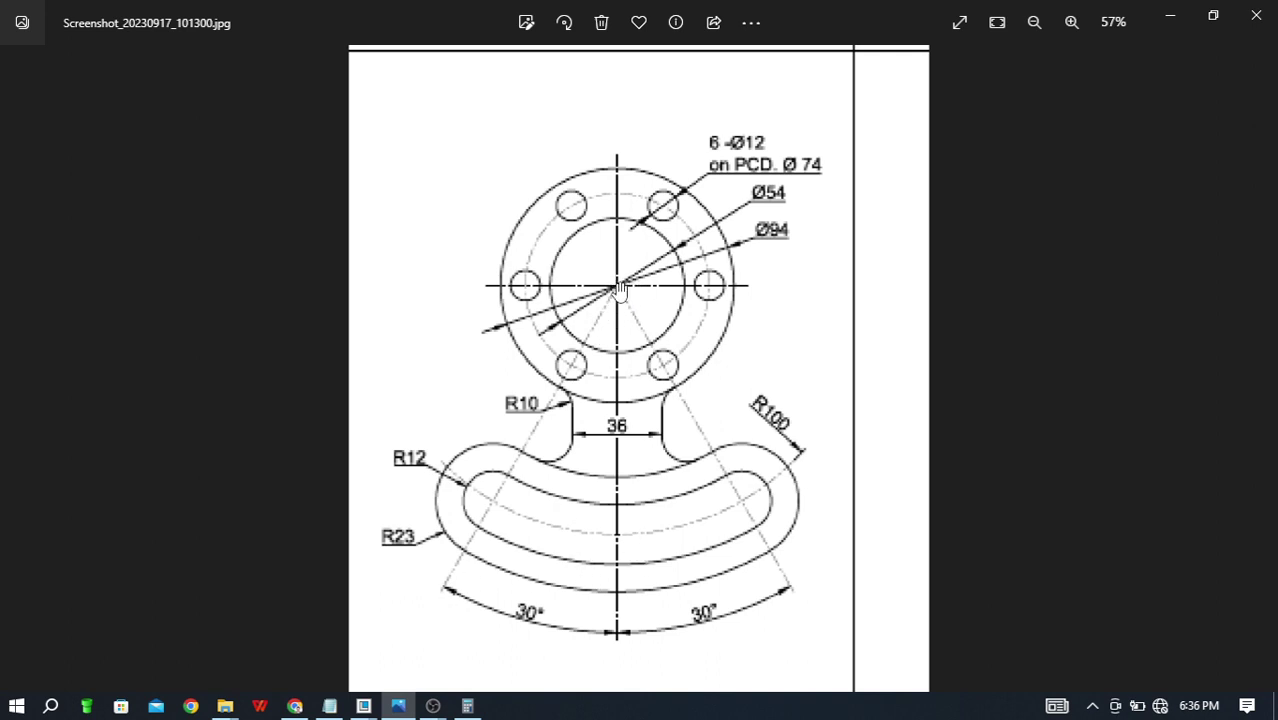
Step: Switch to Creo Parametric and start a sketch on the FRONT plane, oriented to the 2D sketch view
{"action": "key", "text": "alt+Tab"}
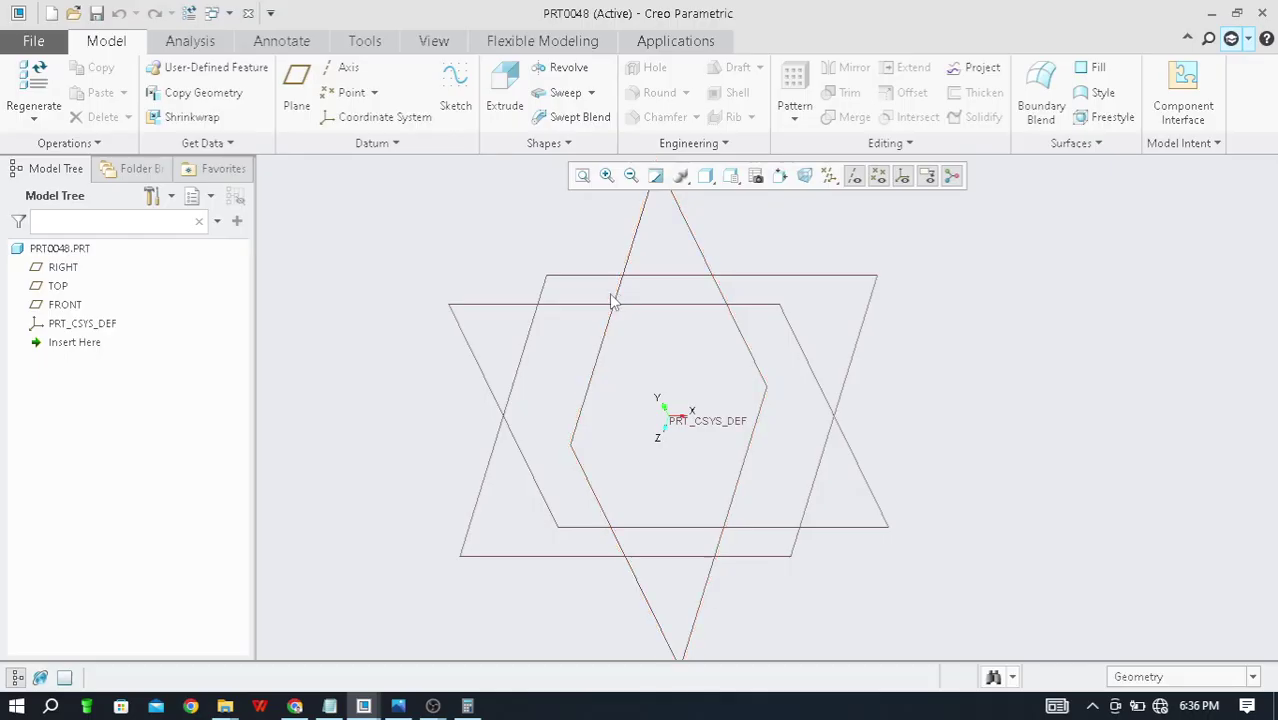
{"action": "left_click", "coordinate": [63, 305]}
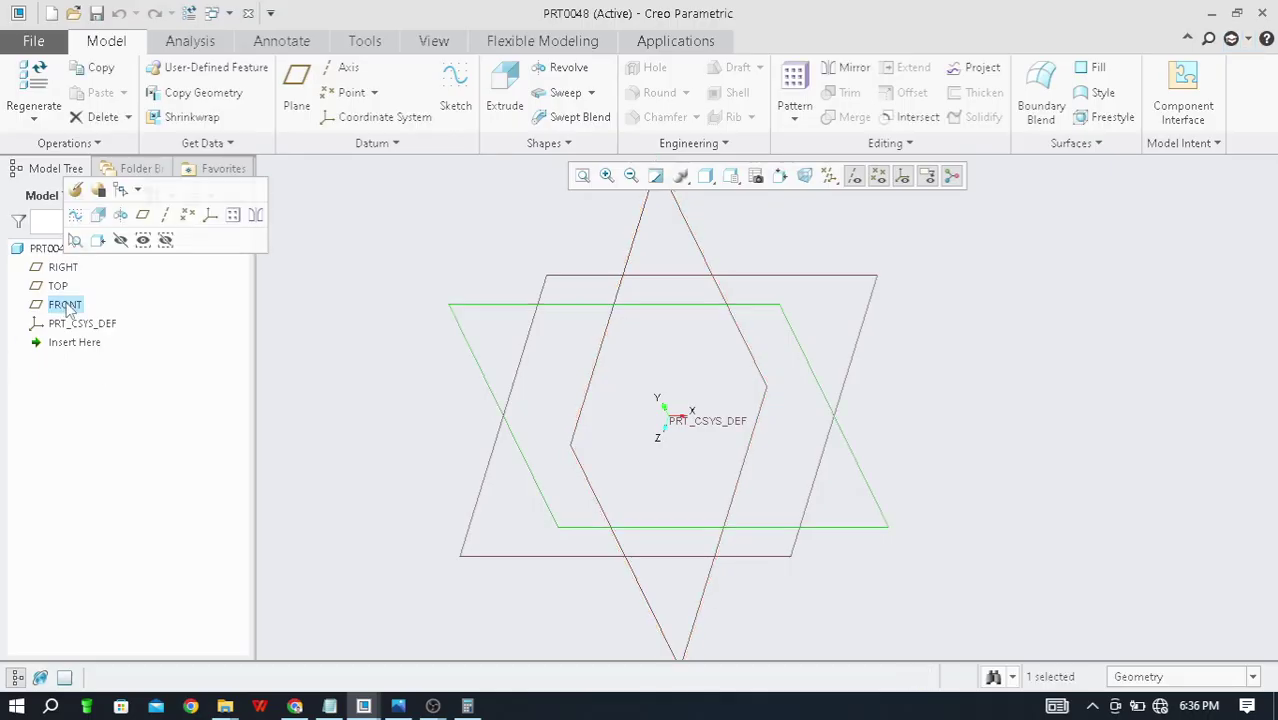
{"action": "left_click", "coordinate": [460, 100]}
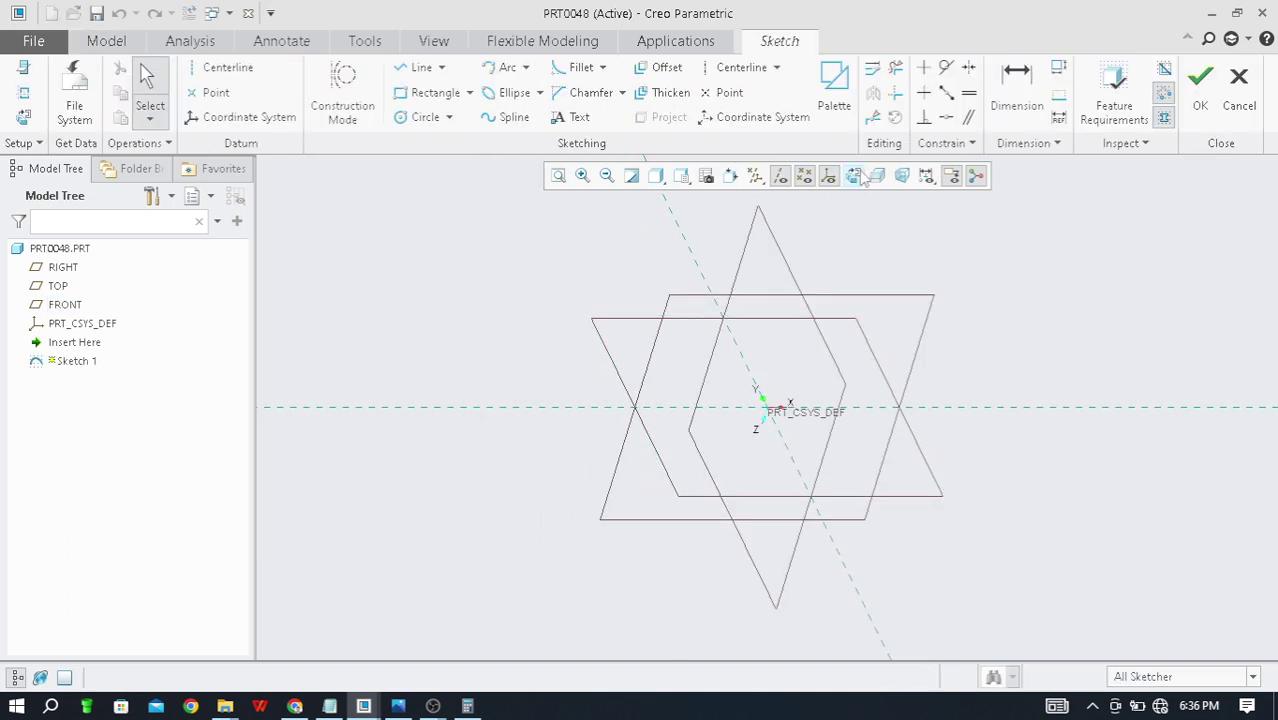
{"action": "left_click", "coordinate": [853, 175]}
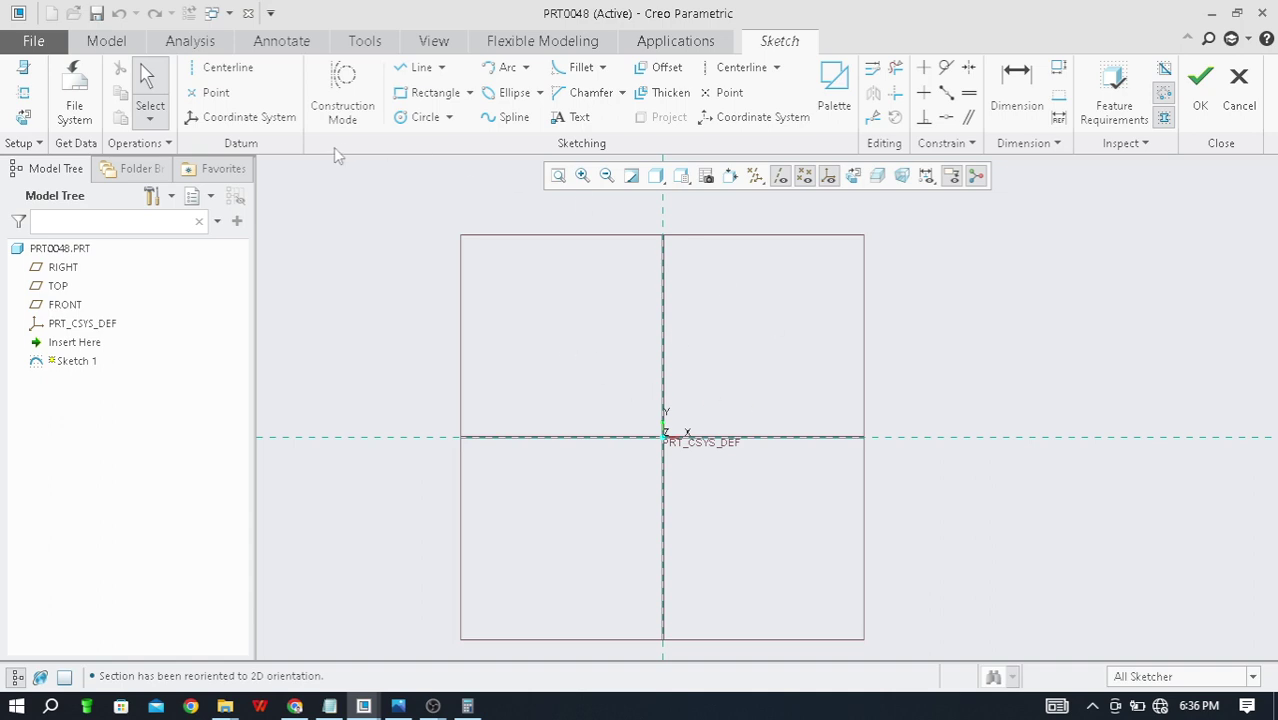
Step: Add a vertical and a horizontal datum centerline through the sketch origin
{"action": "left_click", "coordinate": [225, 72]}
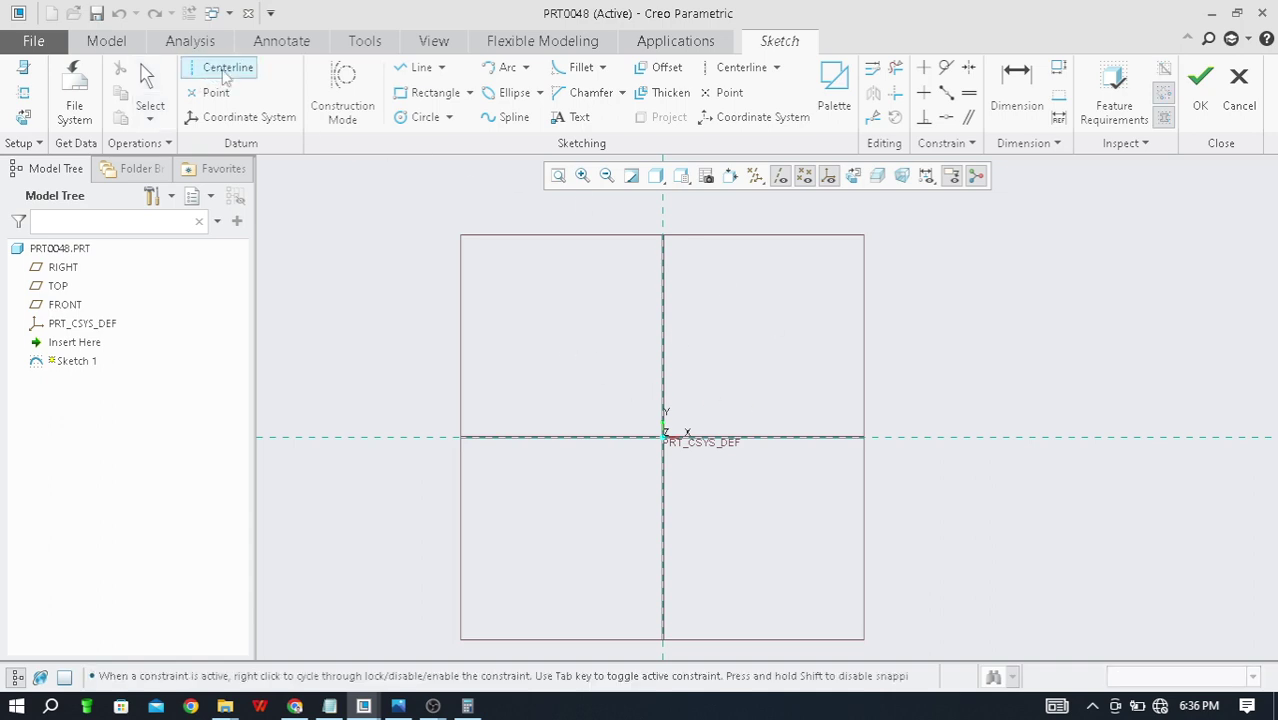
{"action": "left_click", "coordinate": [663, 270]}
{"action": "left_click", "coordinate": [667, 357]}
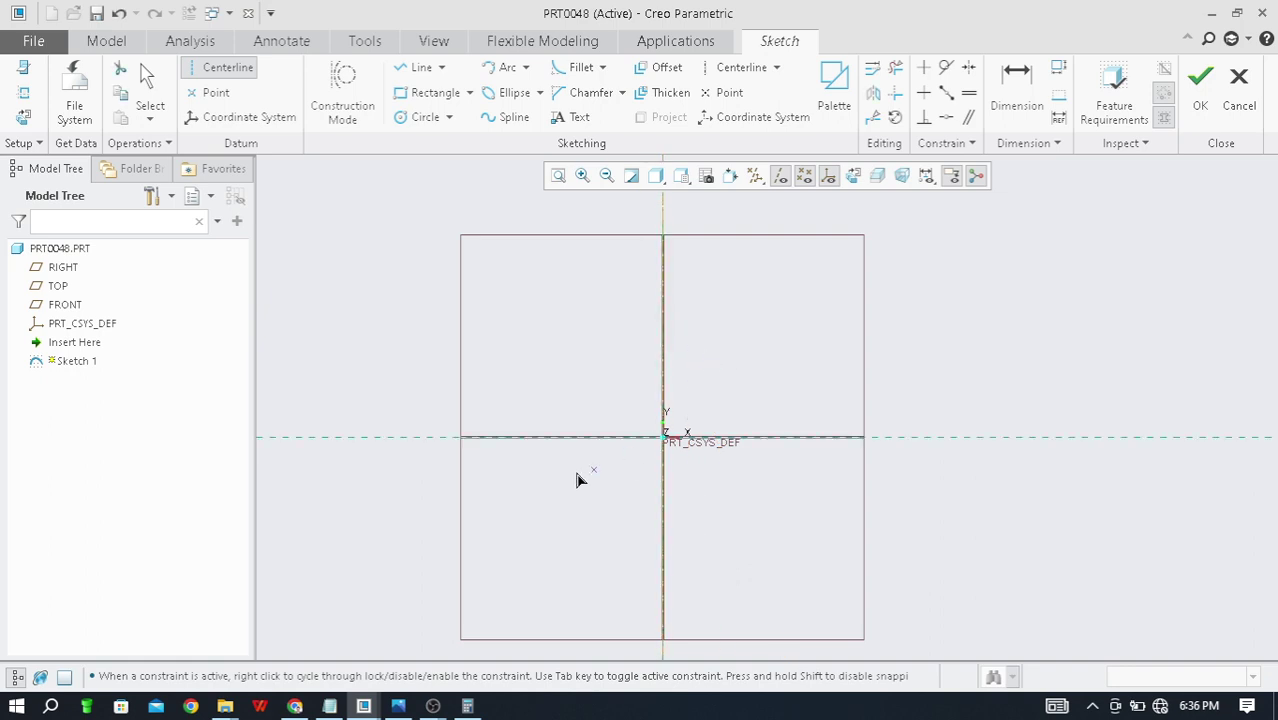
{"action": "left_click", "coordinate": [529, 440]}
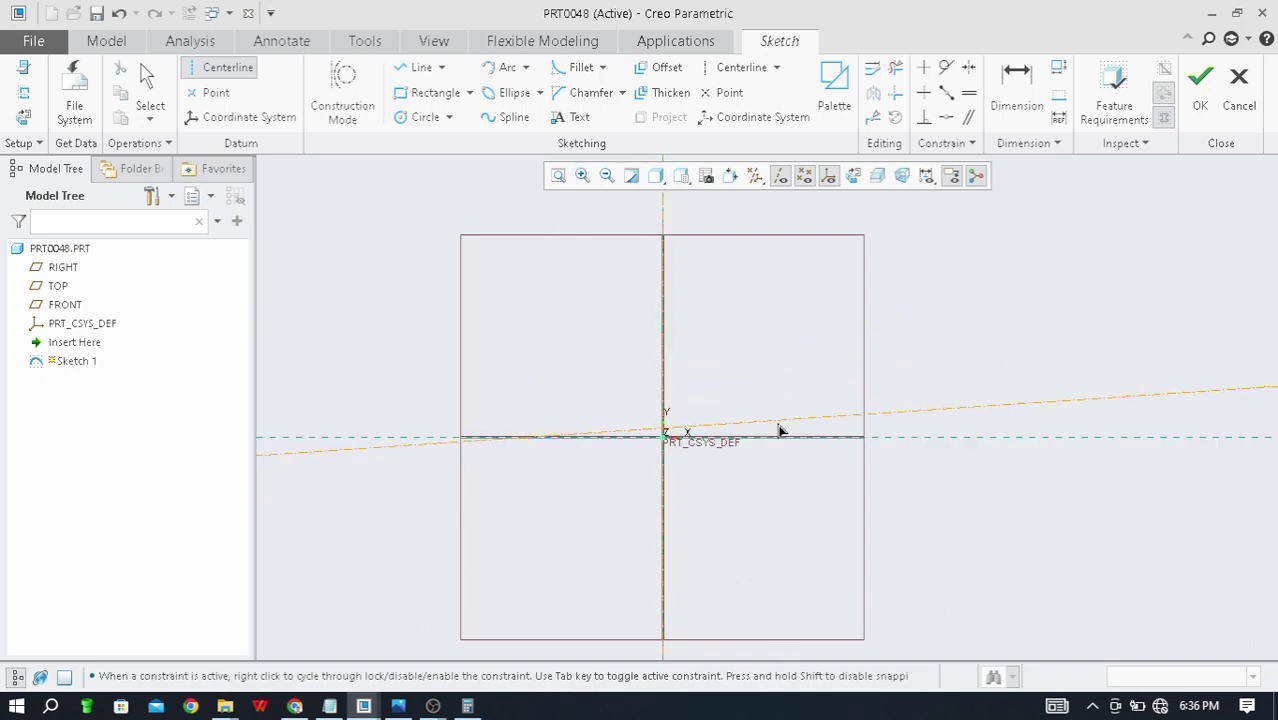
{"action": "middle_click", "coordinate": [912, 396]}
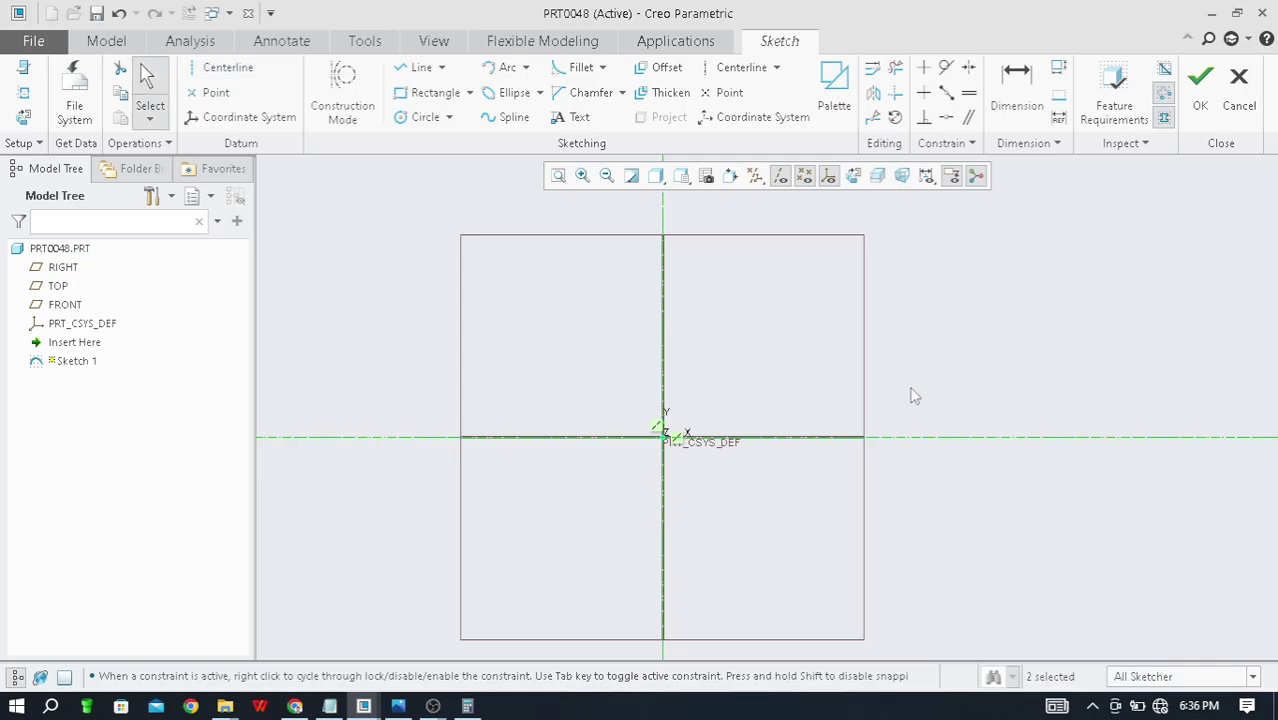
Step: Draw the inner circle centred on the origin and set its diameter to 54, as in the reference drawing
{"action": "key", "text": "alt+Tab"}
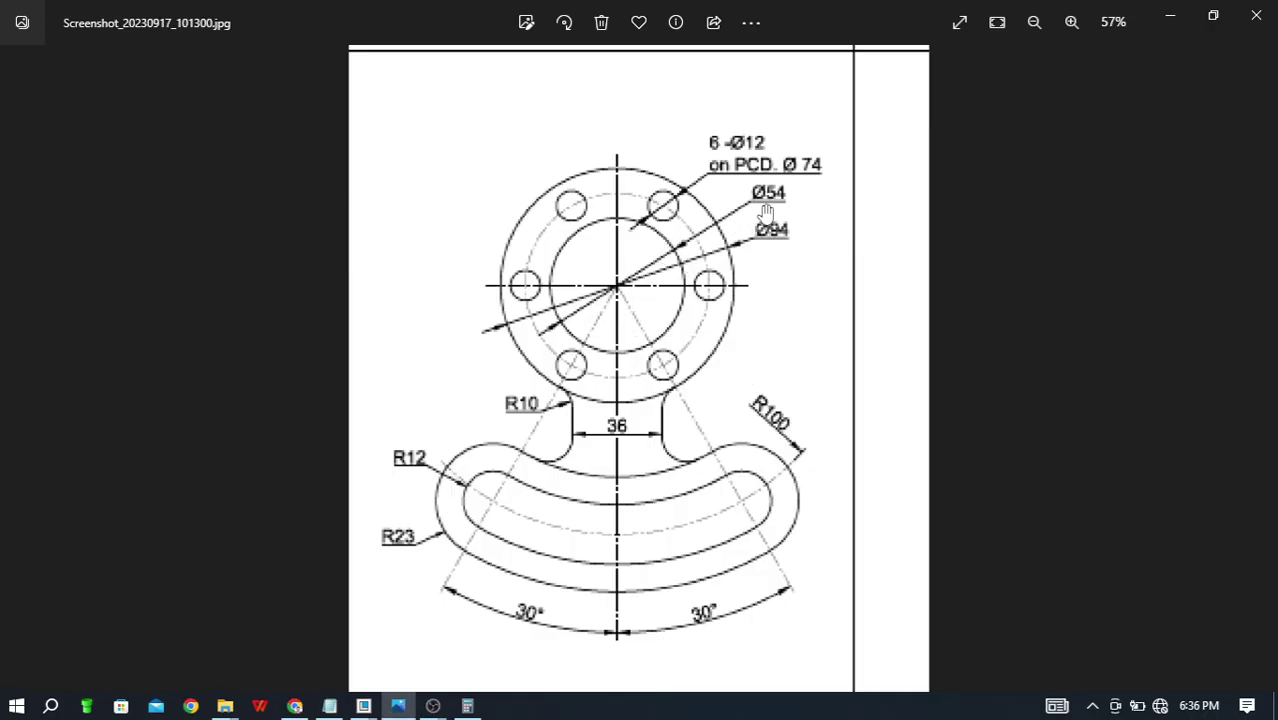
{"action": "key", "text": "alt+Tab"}
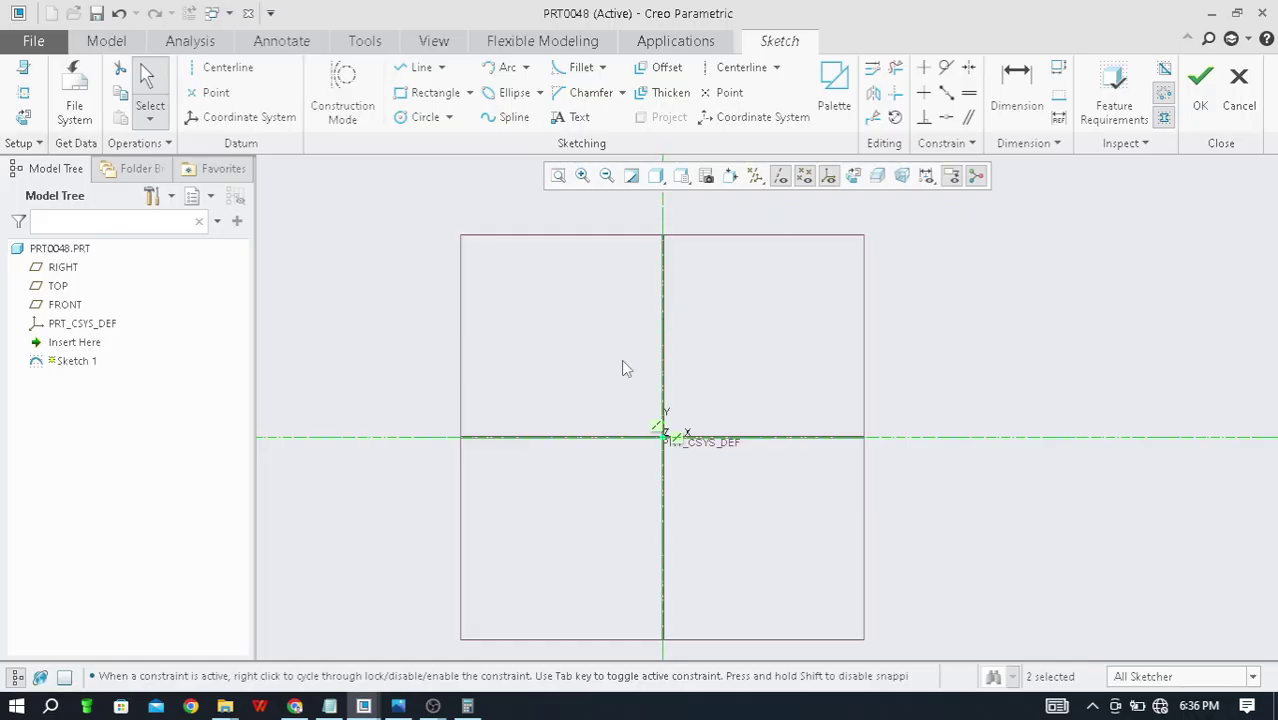
{"action": "left_click", "coordinate": [425, 117]}
{"action": "left_click", "coordinate": [663, 440]}
{"action": "middle_click", "coordinate": [543, 364]}
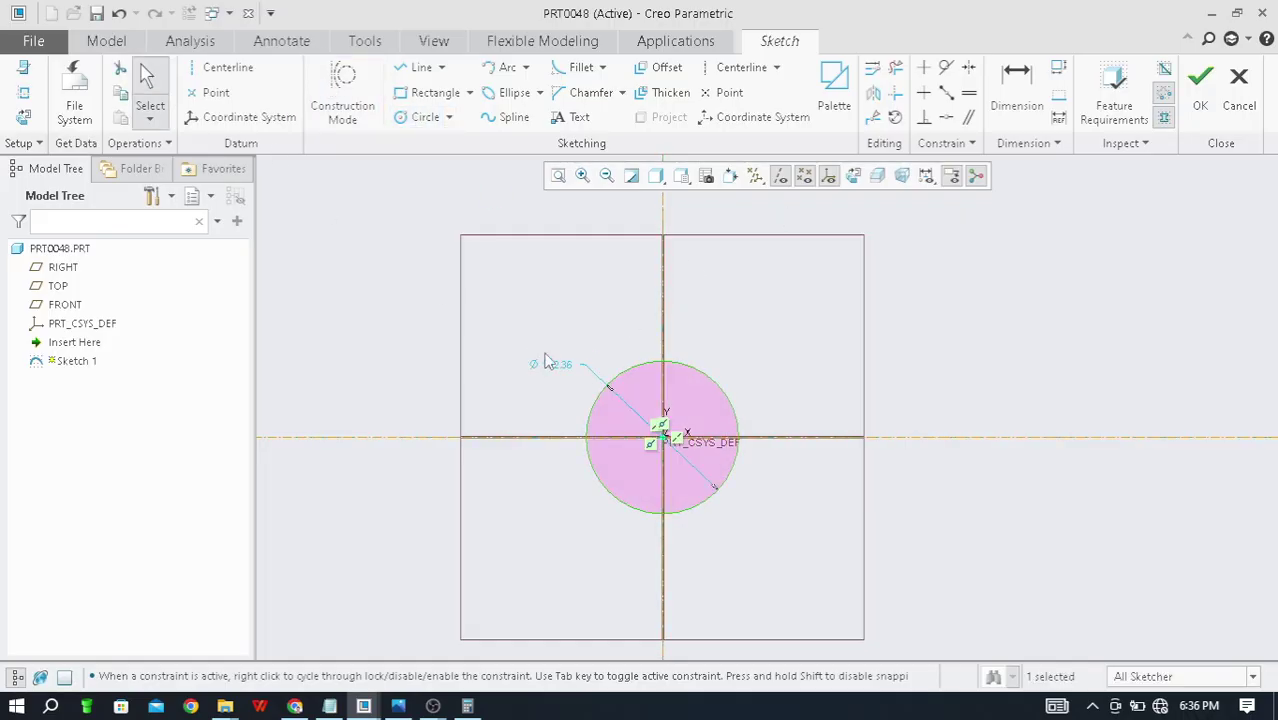
{"action": "scroll", "coordinate": [622, 390], "scroll_direction": "up", "scroll_amount": 3}
{"action": "double_click", "coordinate": [550, 364]}
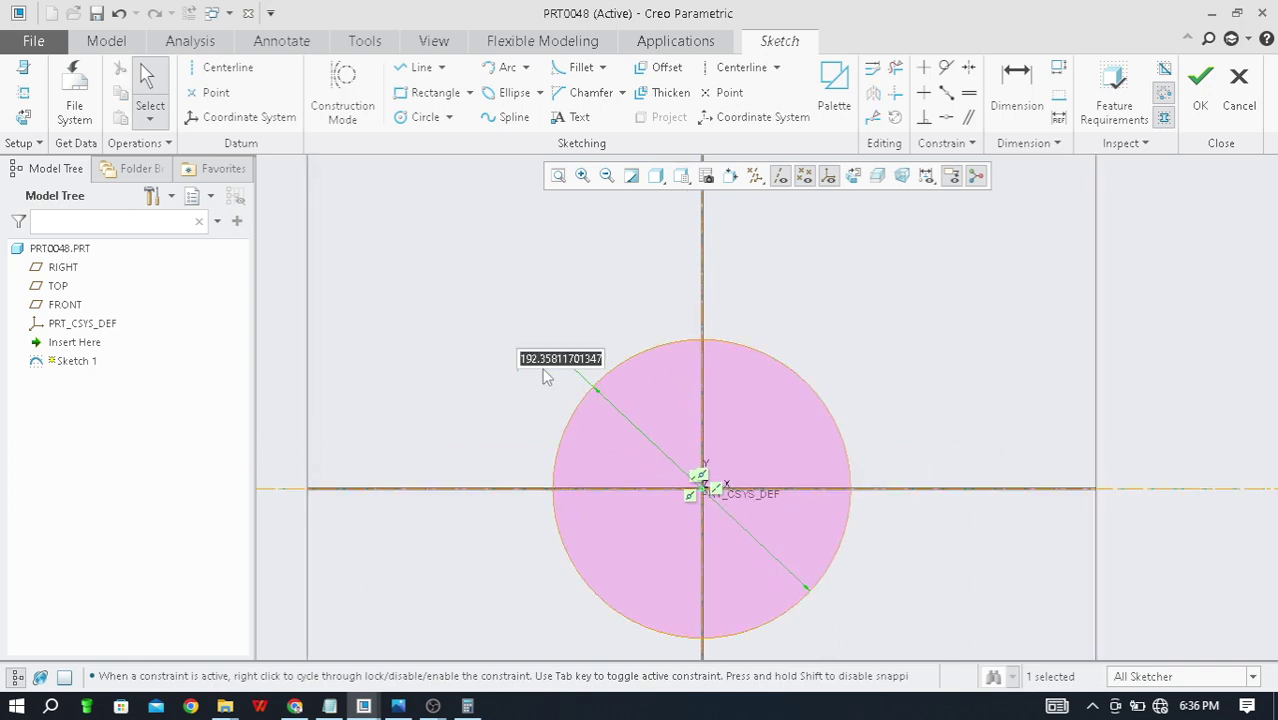
{"action": "type", "text": "54"}
{"action": "key", "text": "Return"}
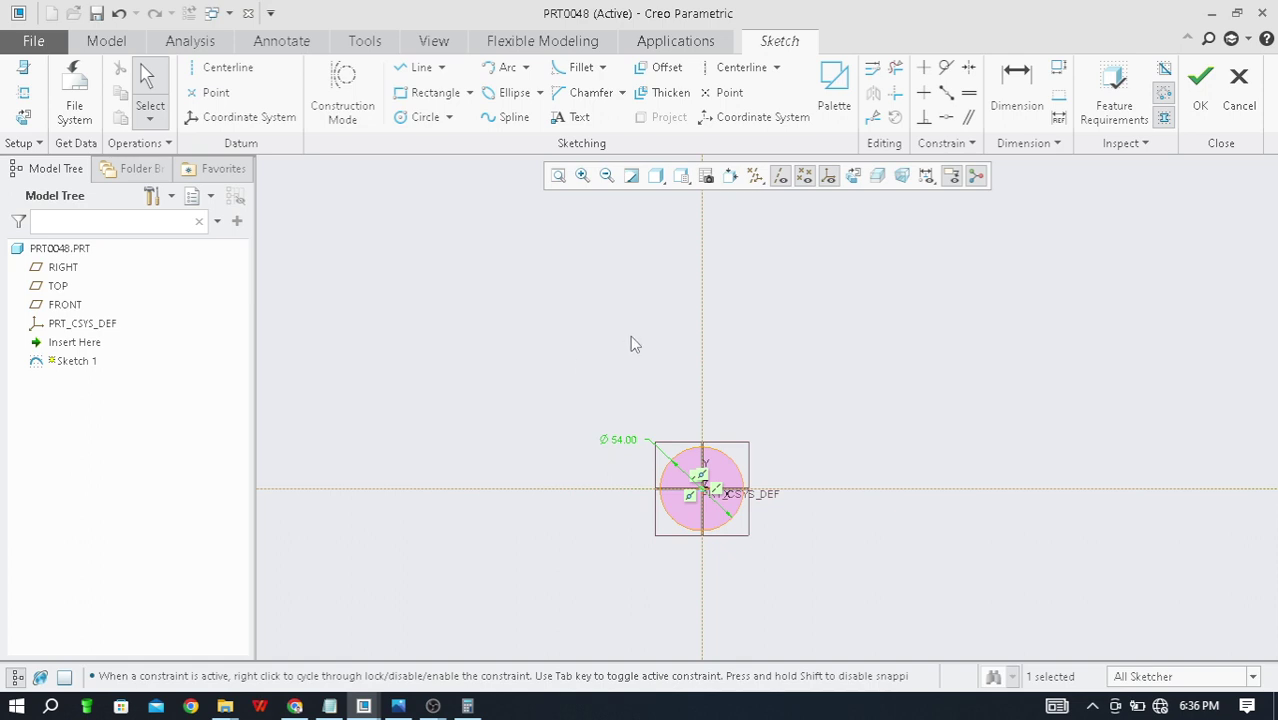
{"action": "left_click", "coordinate": [558, 175]}
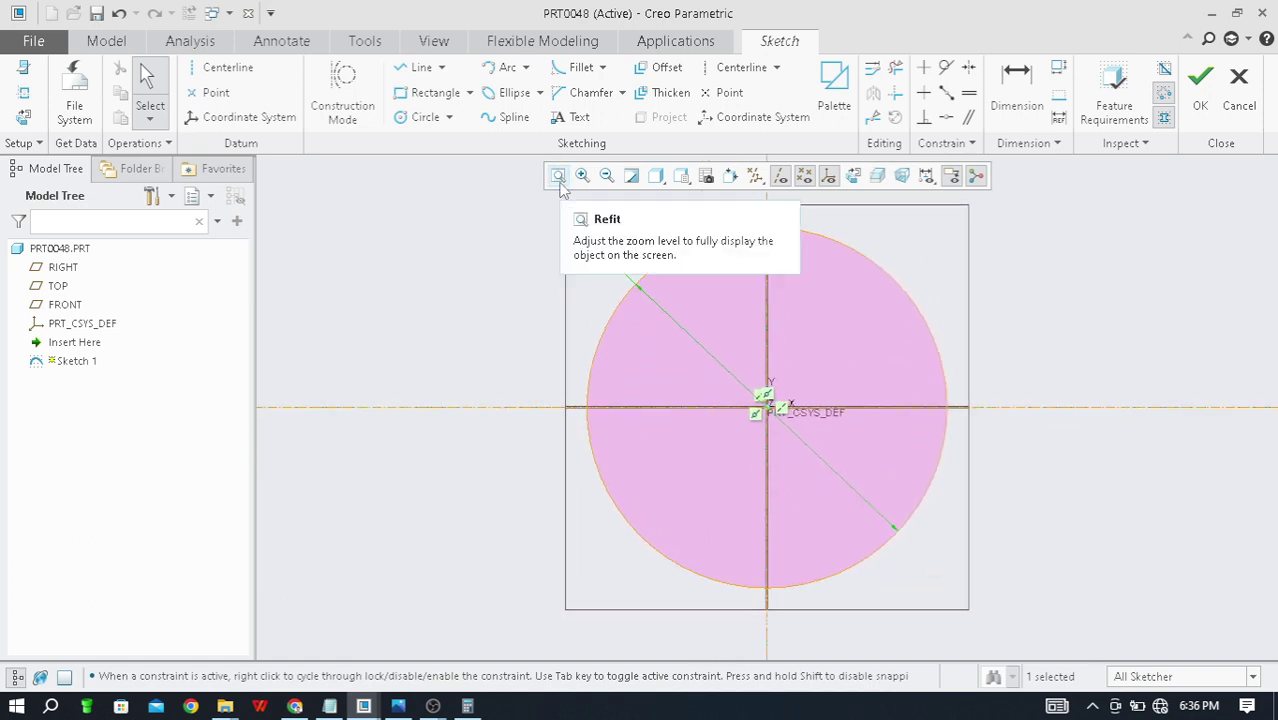
Step: Draw a larger circle concentric with the inner one and set its diameter to 94, as in the reference drawing
{"action": "key", "text": "alt+Tab"}
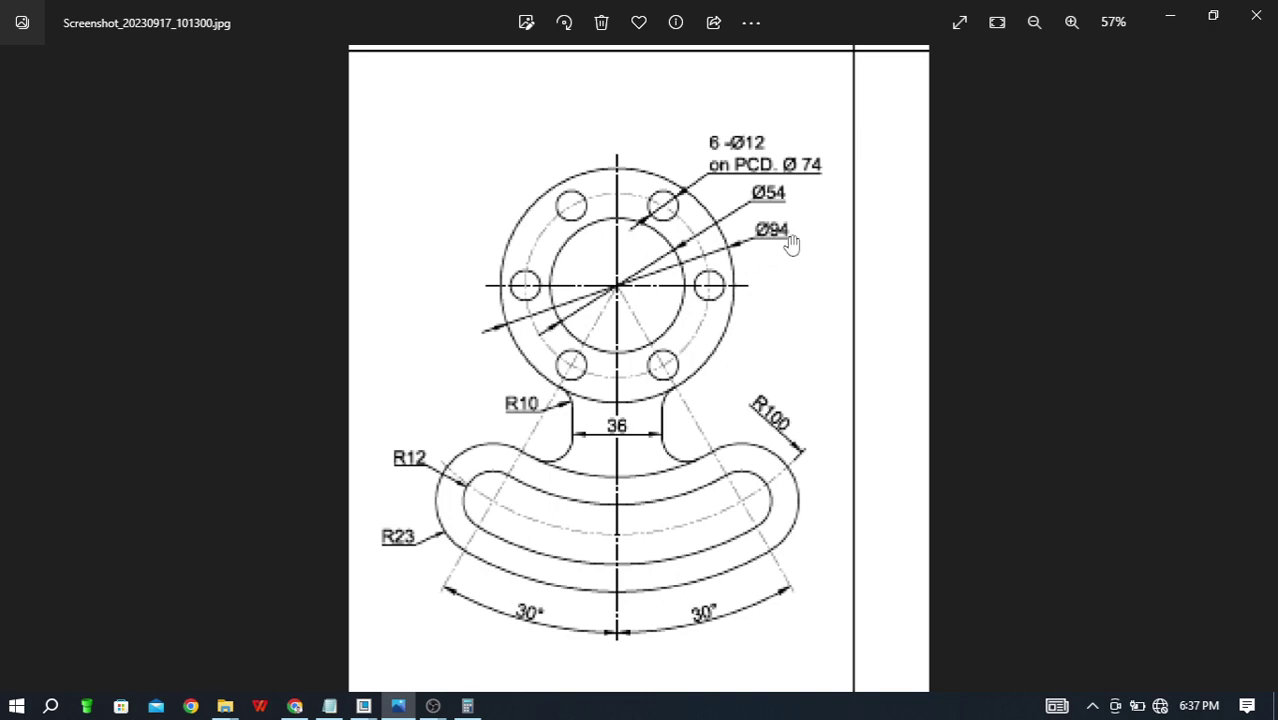
{"action": "key", "text": "alt+Tab"}
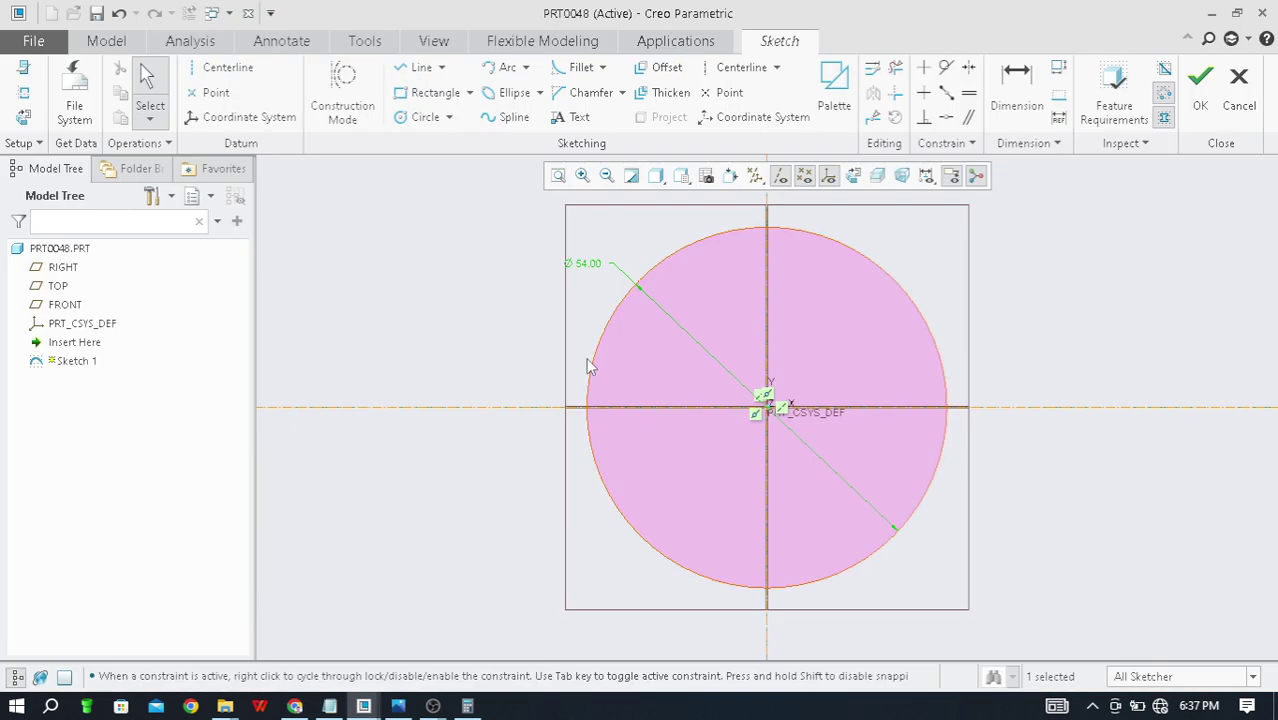
{"action": "left_click", "coordinate": [421, 120]}
{"action": "left_click", "coordinate": [767, 407]}
{"action": "left_click", "coordinate": [503, 350]}
{"action": "middle_click", "coordinate": [420, 348]}
{"action": "double_click", "coordinate": [420, 201]}
{"action": "type", "text": "95"}
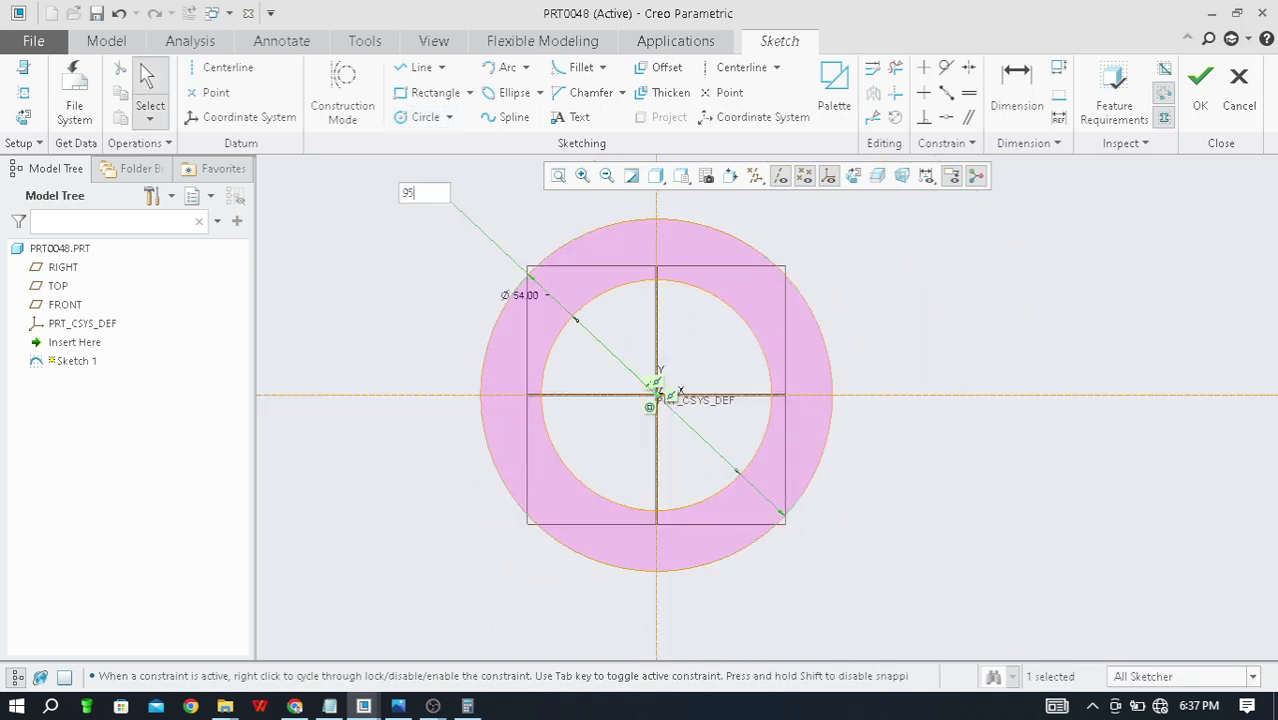
{"action": "type", "text": "4"}
{"action": "key", "text": "Return"}
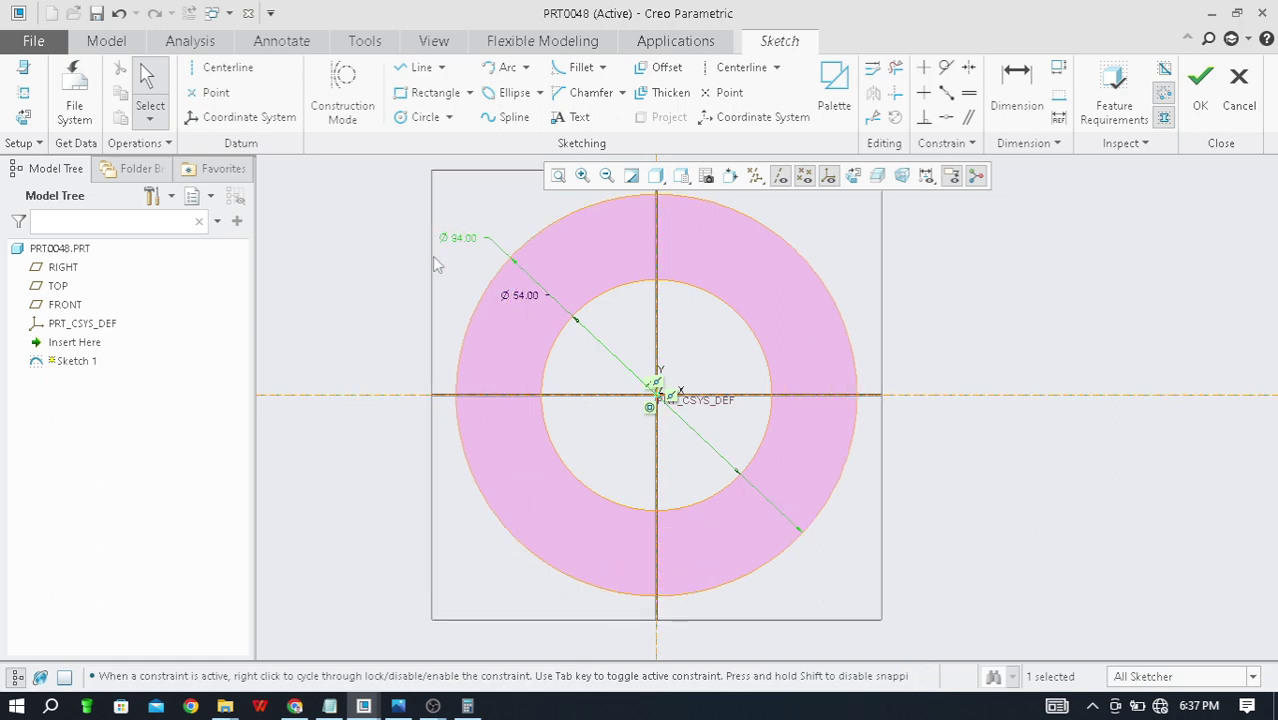
Step: Examine the curved slot, the neck and the angled centrelines in the reference drawing, then return to the Creo sketch
{"action": "key", "text": "alt+Tab"}
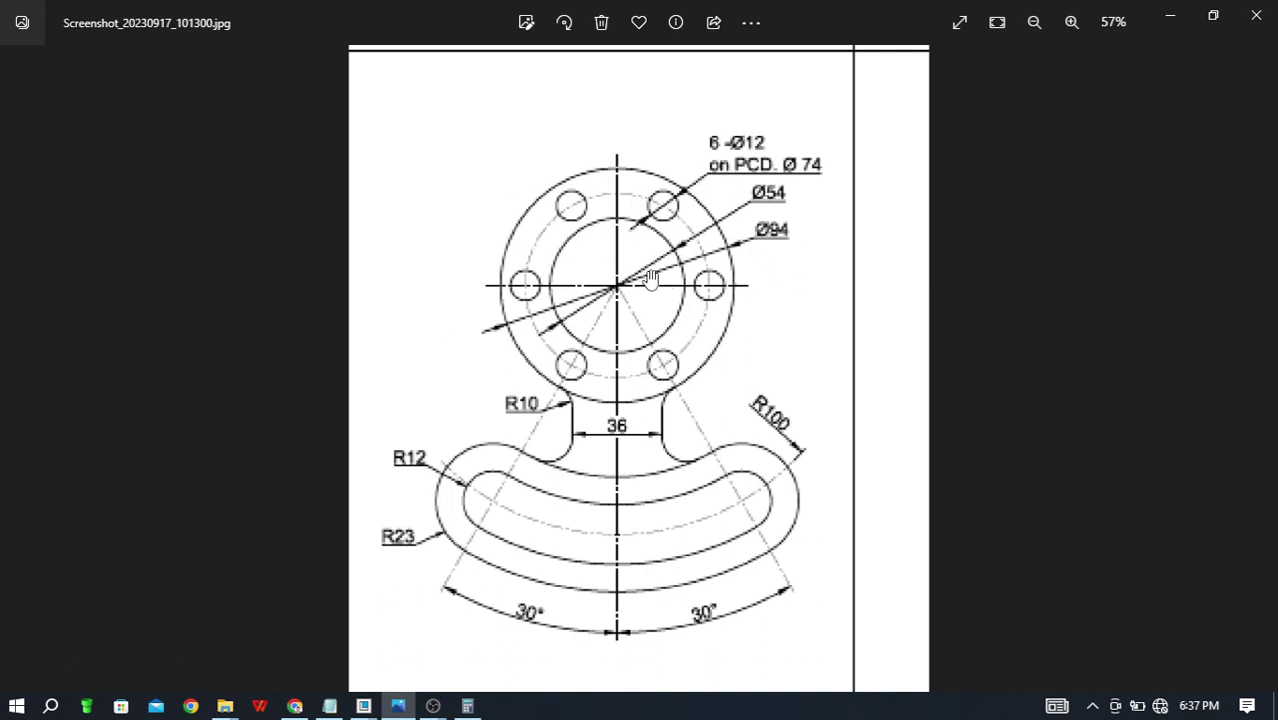
{"action": "scroll", "coordinate": [650, 248], "scroll_direction": "up", "scroll_amount": 2}
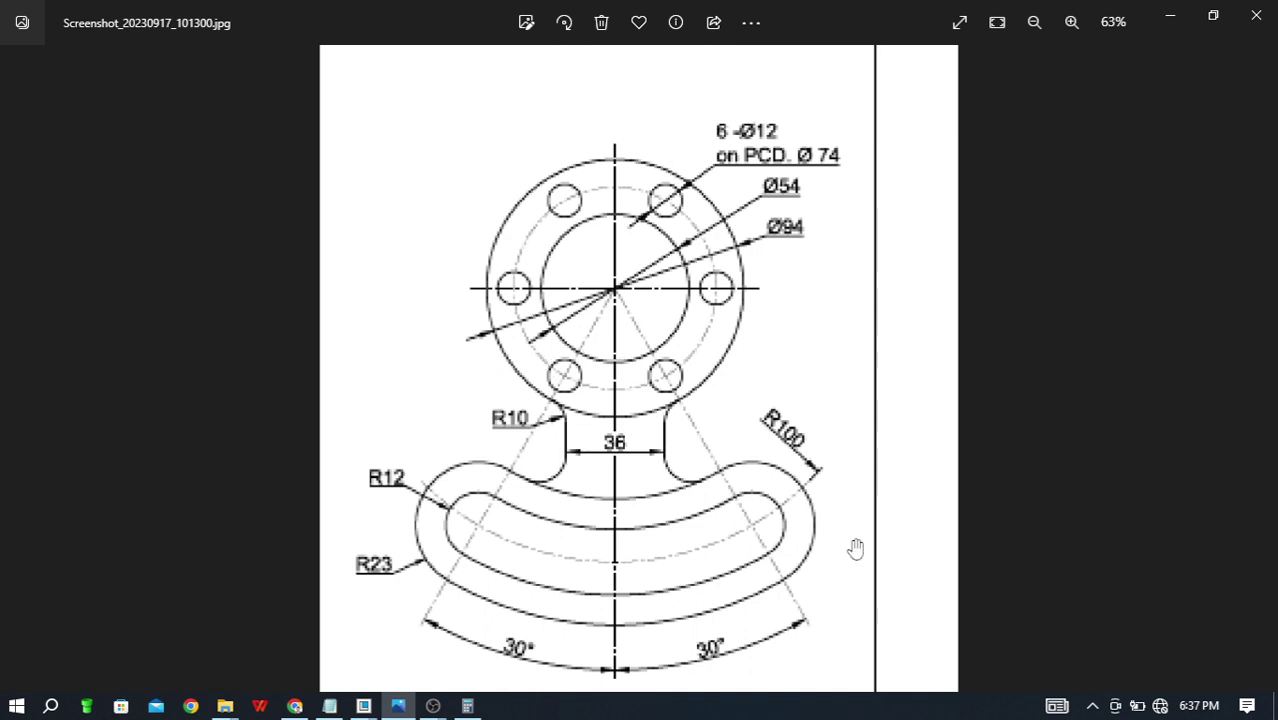
{"action": "scroll", "coordinate": [626, 367], "scroll_direction": "down", "scroll_amount": 1}
{"action": "scroll", "coordinate": [650, 500], "scroll_direction": "down", "scroll_amount": 1}
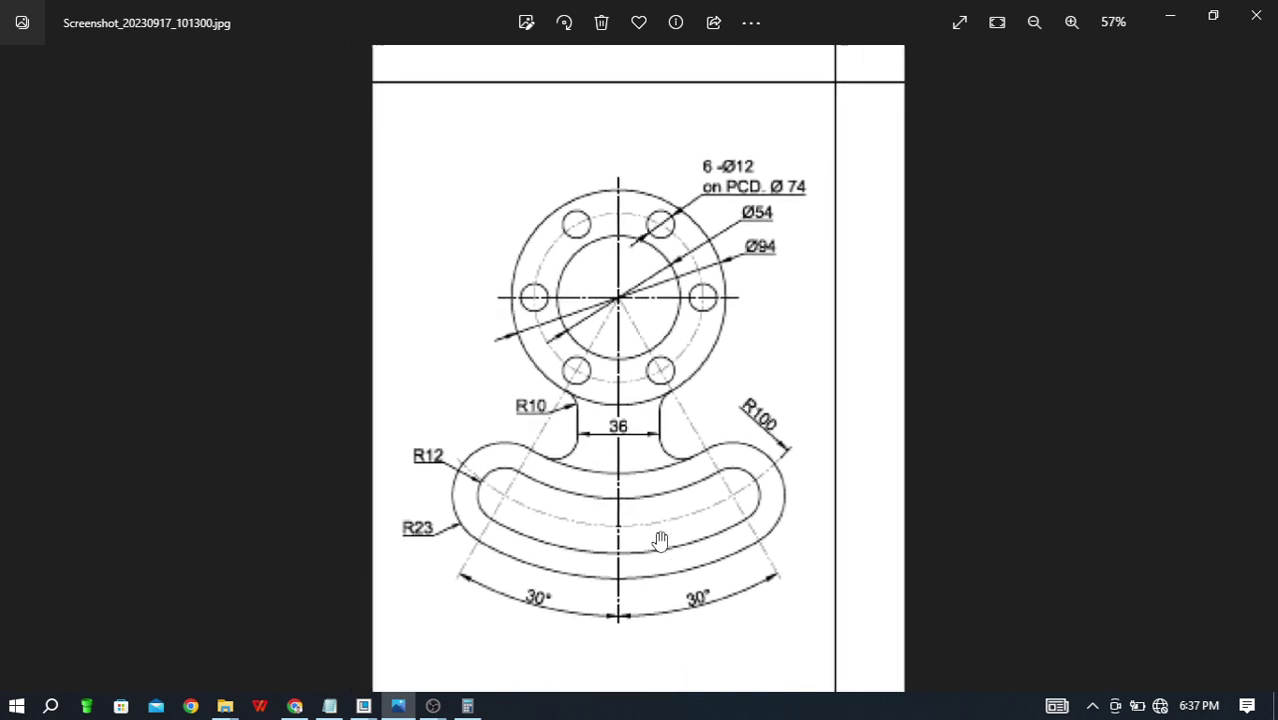
{"action": "scroll", "coordinate": [656, 536], "scroll_direction": "up", "scroll_amount": 2}
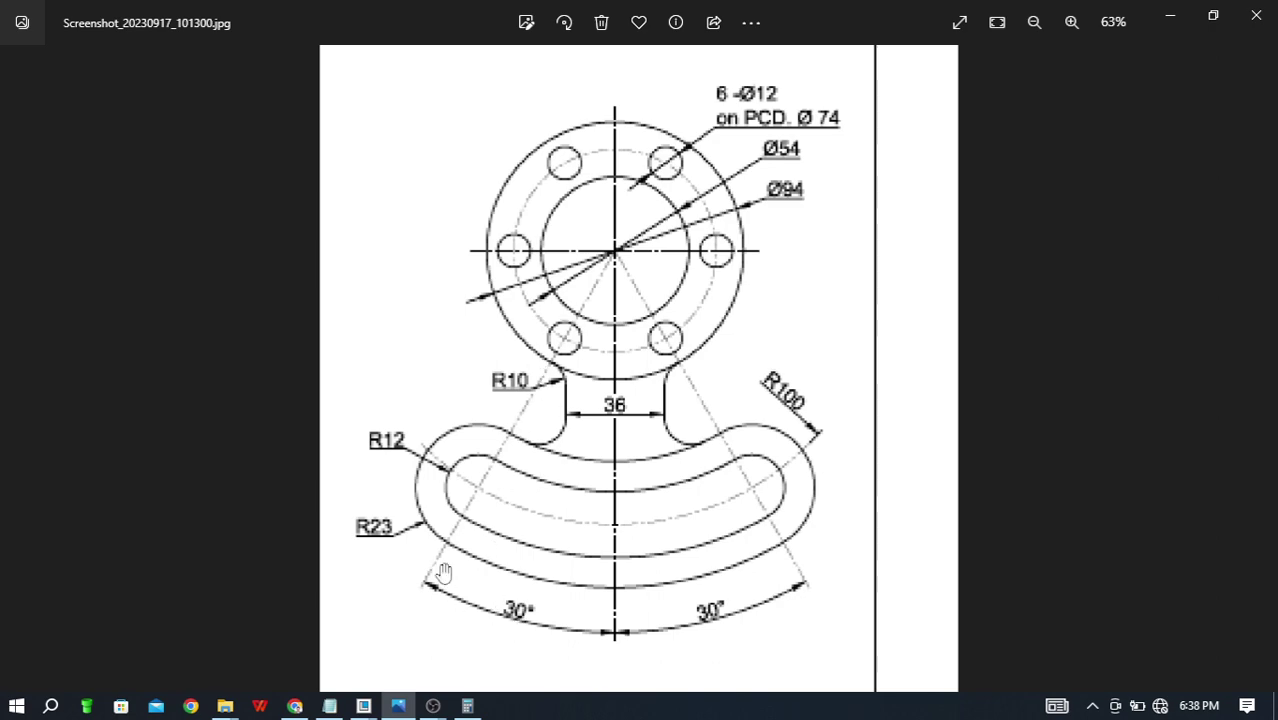
{"action": "scroll", "coordinate": [477, 503], "scroll_direction": "up", "scroll_amount": 2}
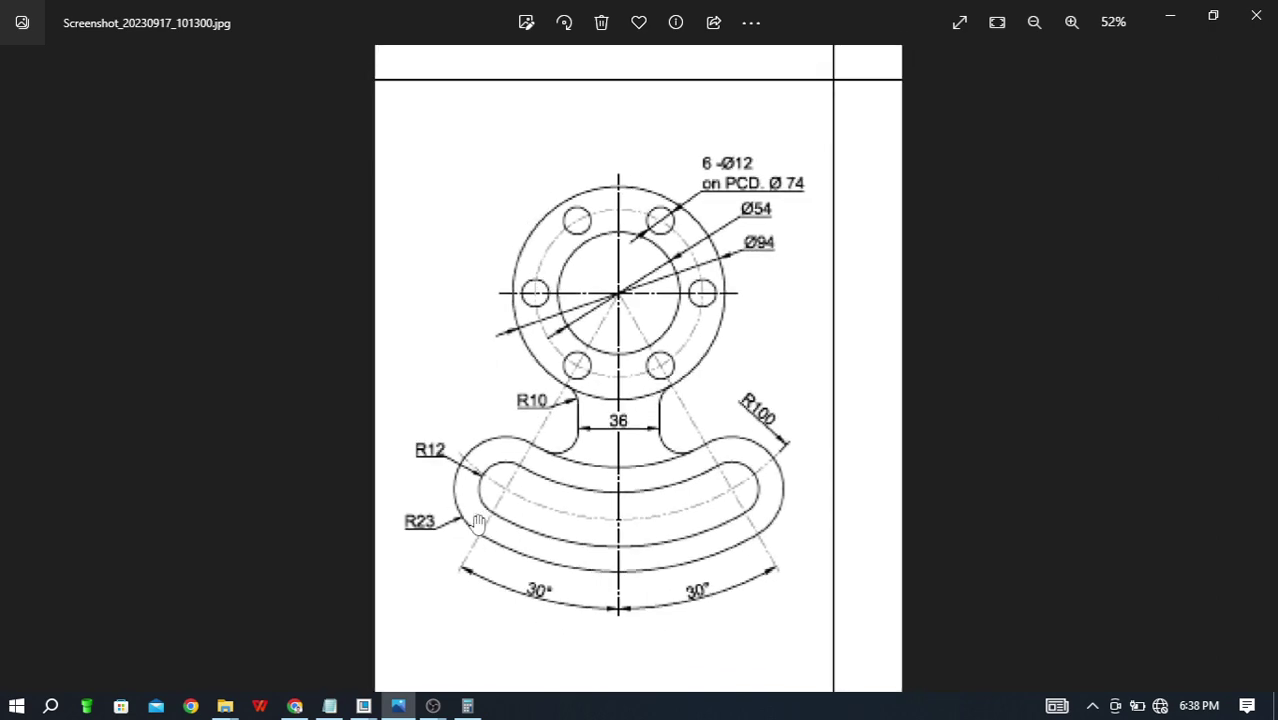
{"action": "scroll", "coordinate": [450, 480], "scroll_direction": "up", "scroll_amount": 1}
{"action": "scroll", "coordinate": [456, 495], "scroll_direction": "down", "scroll_amount": 1}
{"action": "scroll", "coordinate": [499, 499], "scroll_direction": "down", "scroll_amount": 1}
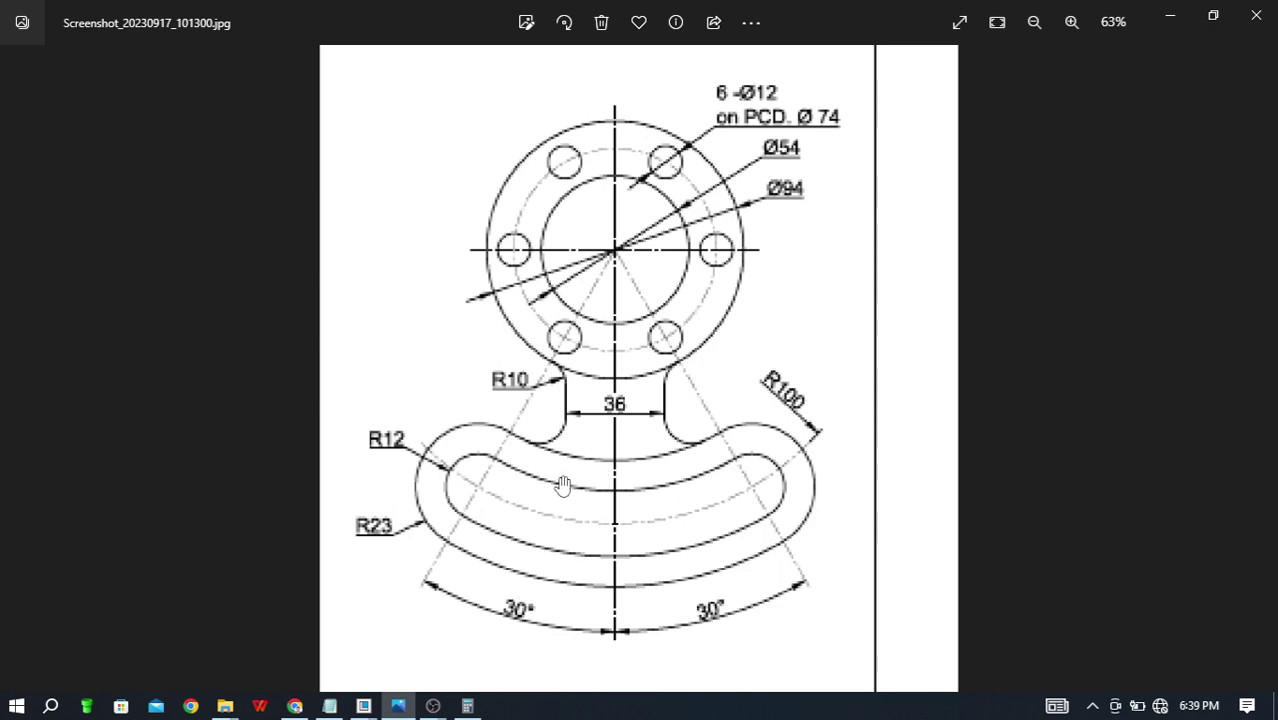
{"action": "key", "text": "alt+Tab"}
{"action": "scroll", "coordinate": [712, 418], "scroll_direction": "up", "scroll_amount": 5}
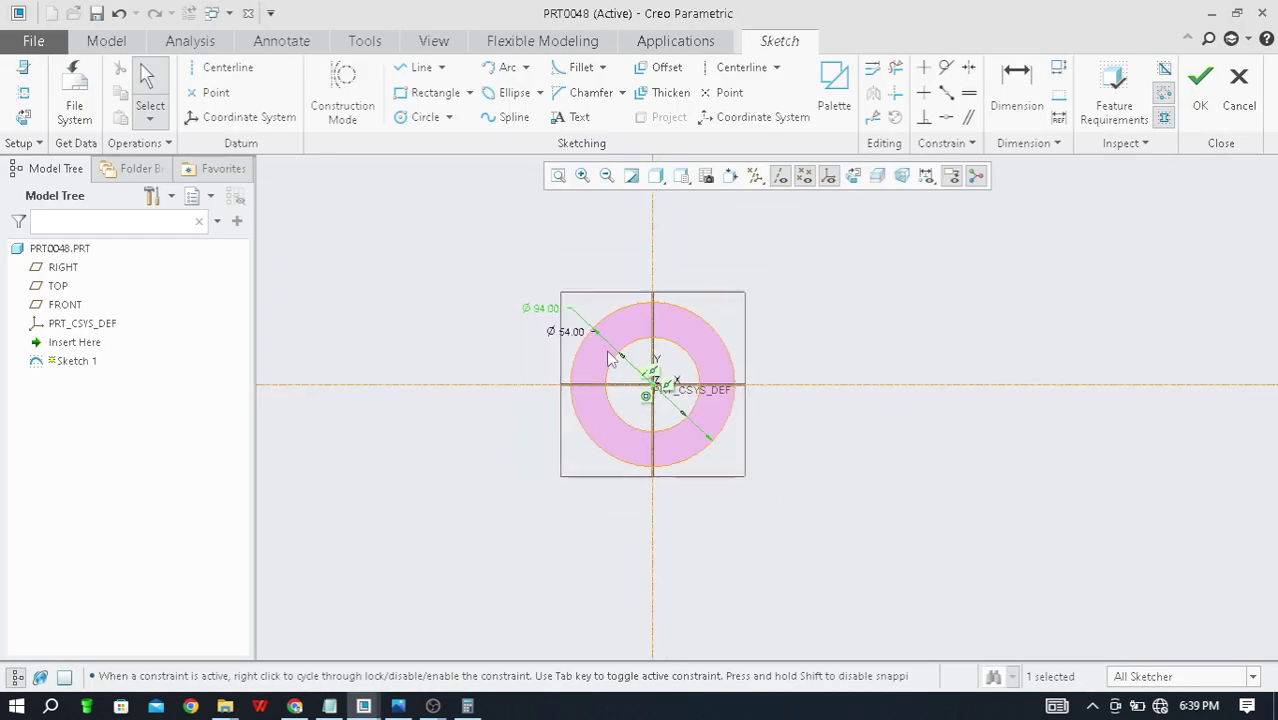
{"action": "key", "text": "alt+Tab"}
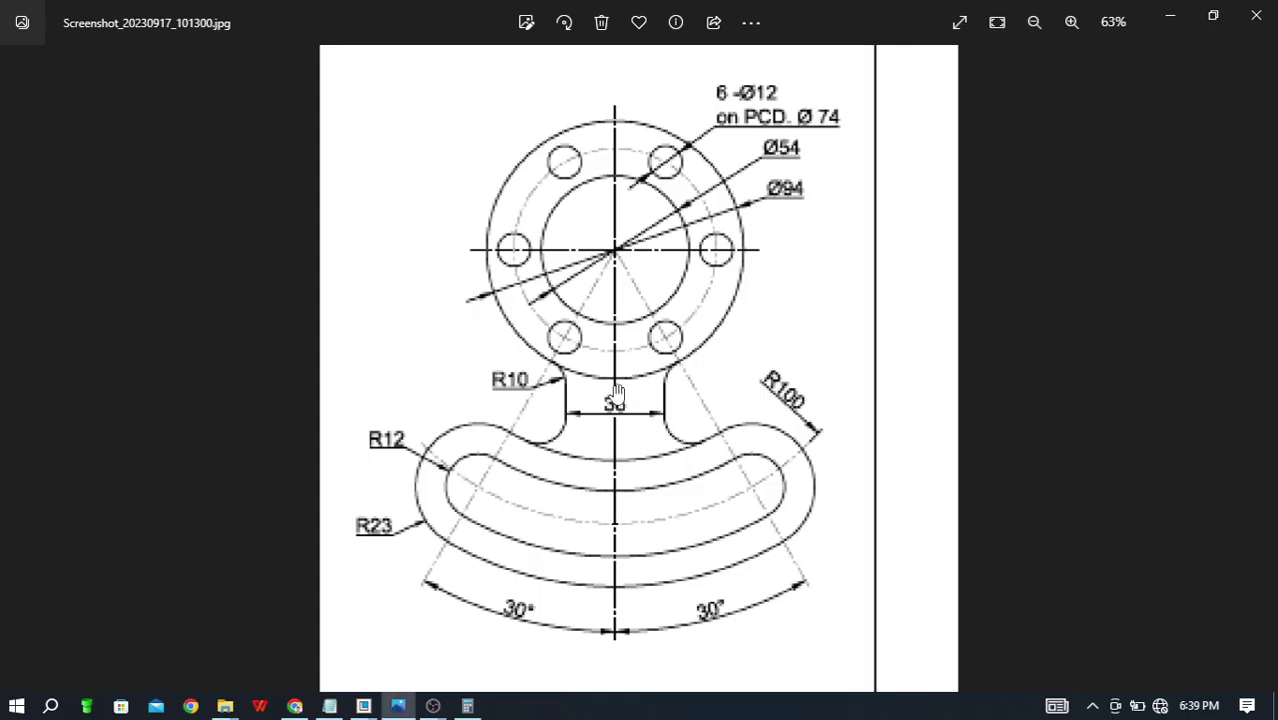
{"action": "key", "text": "alt+Tab"}
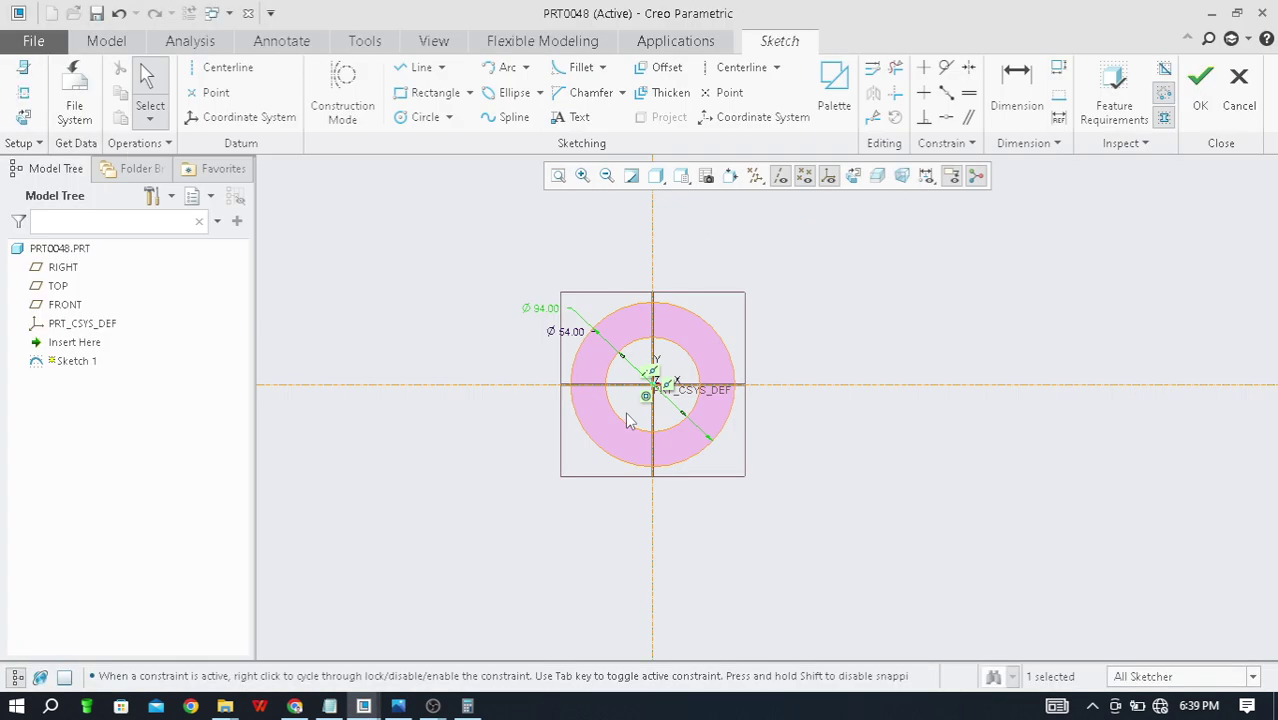
Step: Sketch a construction line from the circles' centre down-left past the outer circle and set its angle to the vertical centerline to 30°
{"action": "left_click", "coordinate": [341, 98]}
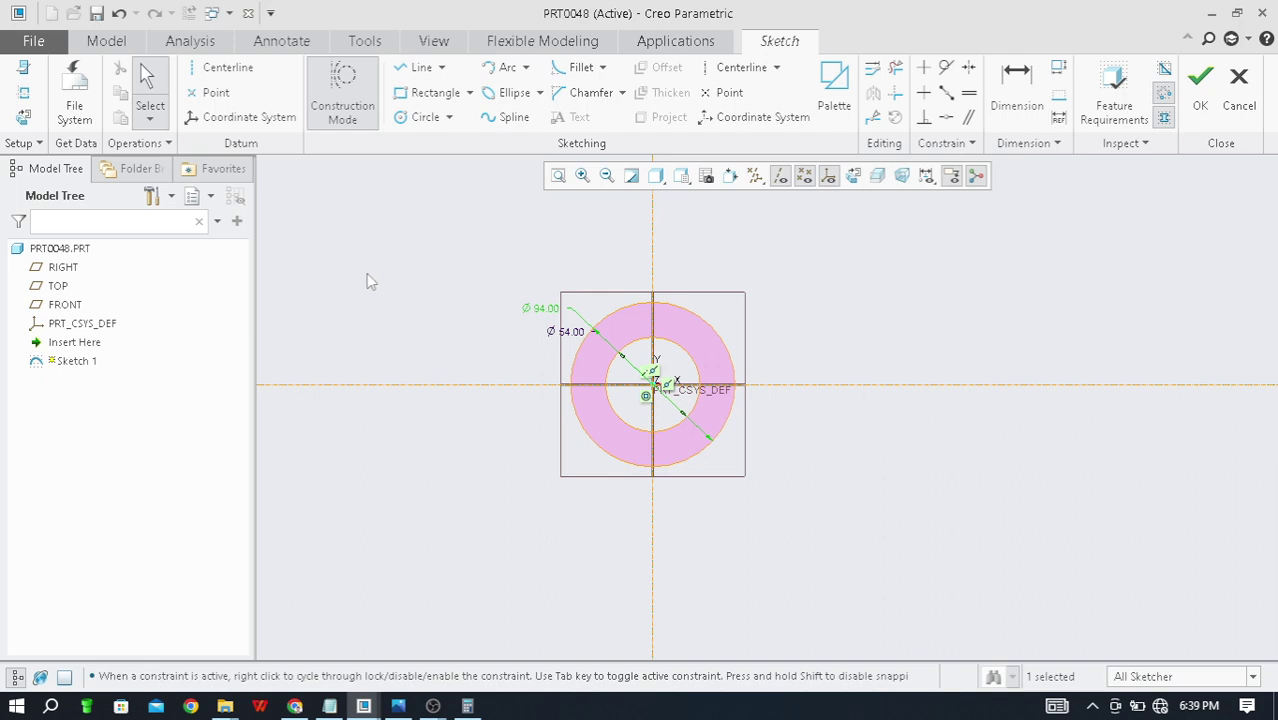
{"action": "left_click", "coordinate": [419, 72]}
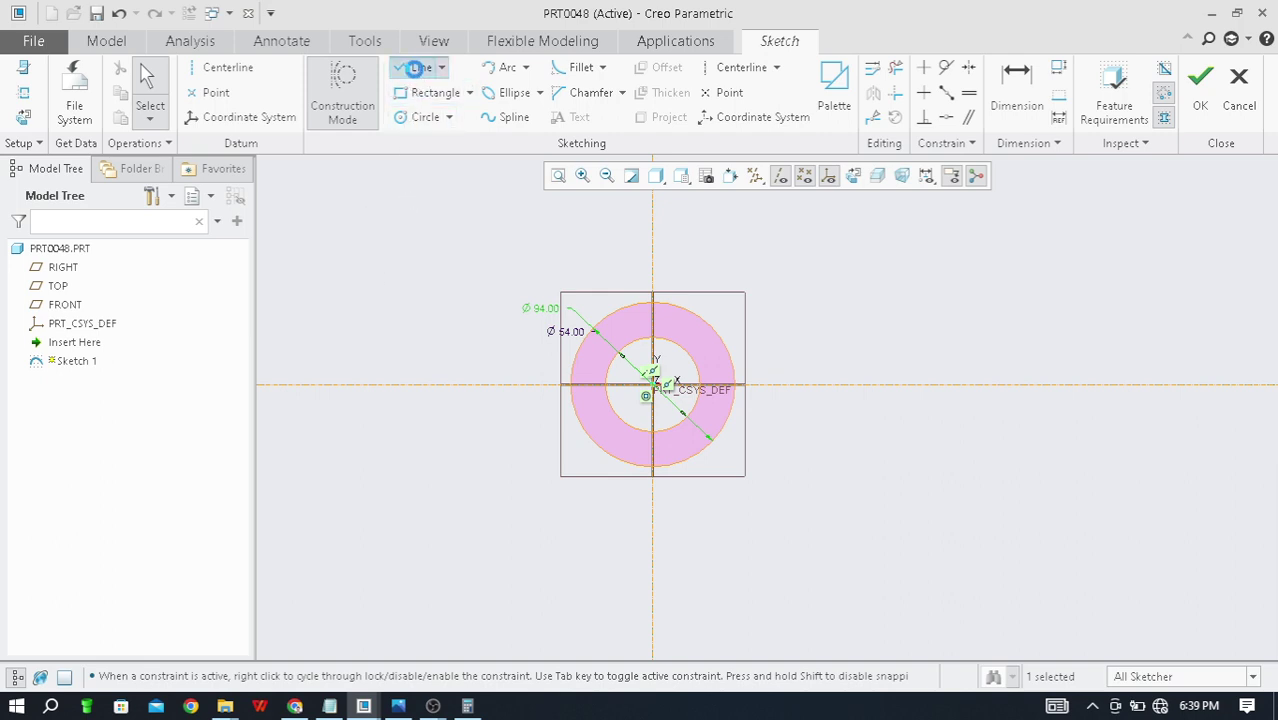
{"action": "left_click", "coordinate": [651, 387]}
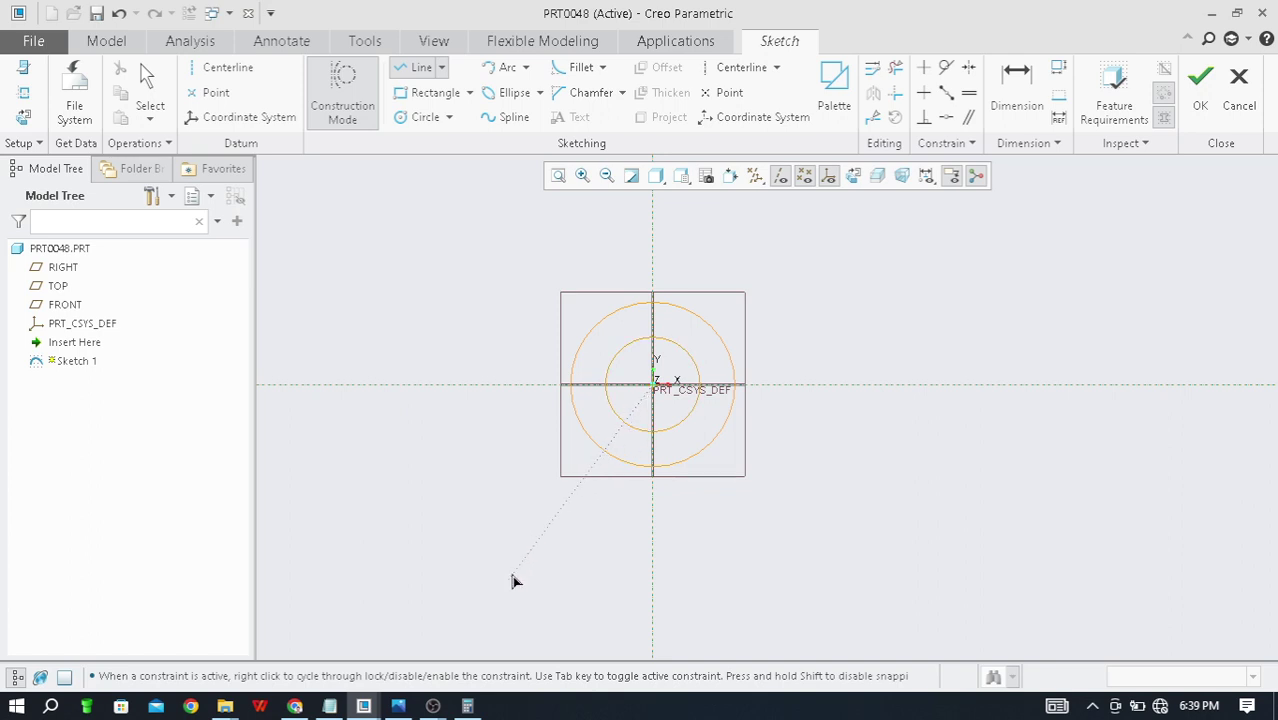
{"action": "scroll", "coordinate": [590, 382], "scroll_direction": "down", "scroll_amount": 3}
{"action": "scroll", "coordinate": [597, 422], "scroll_direction": "up", "scroll_amount": 1}
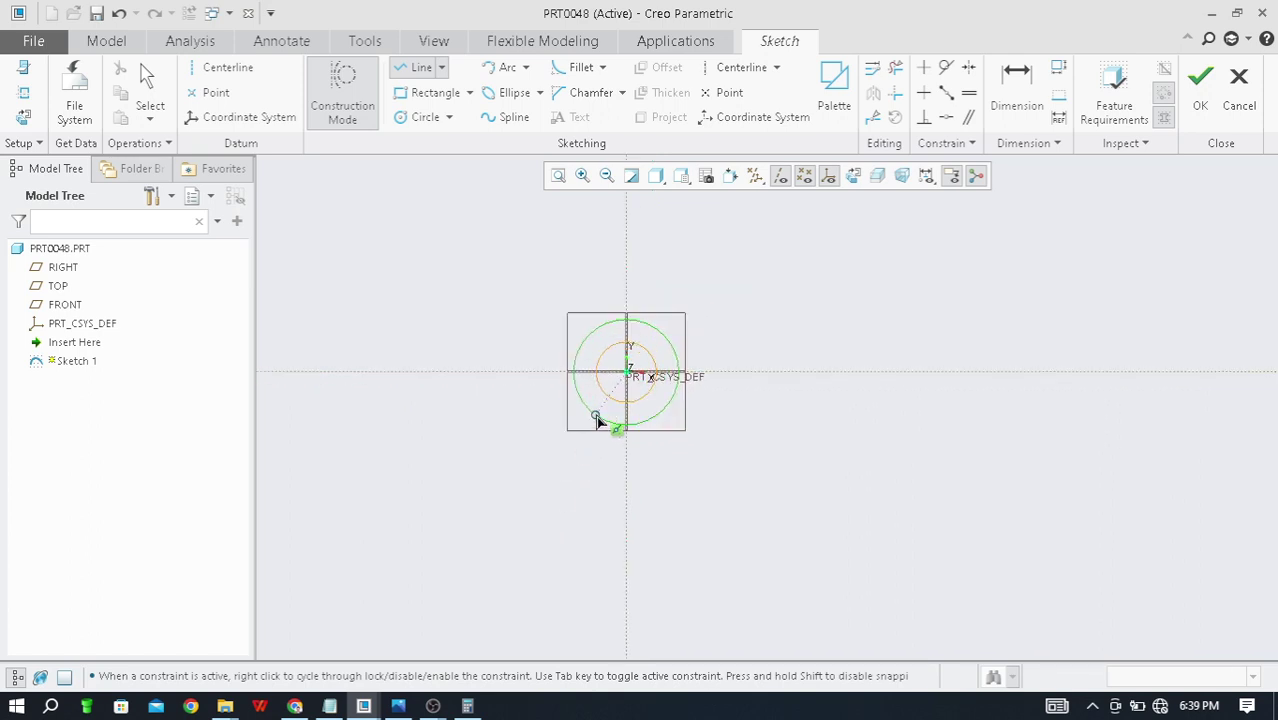
{"action": "middle_click", "coordinate": [487, 487]}
{"action": "middle_click", "coordinate": [490, 485]}
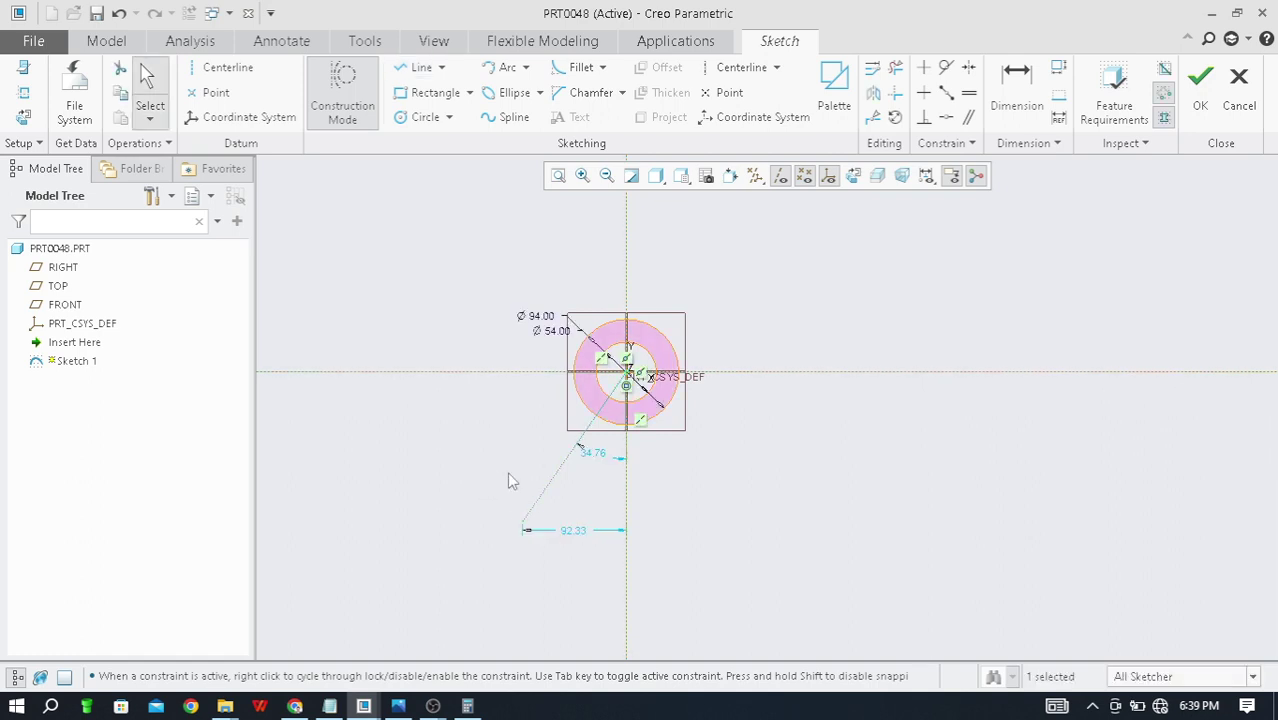
{"action": "double_click", "coordinate": [598, 455]}
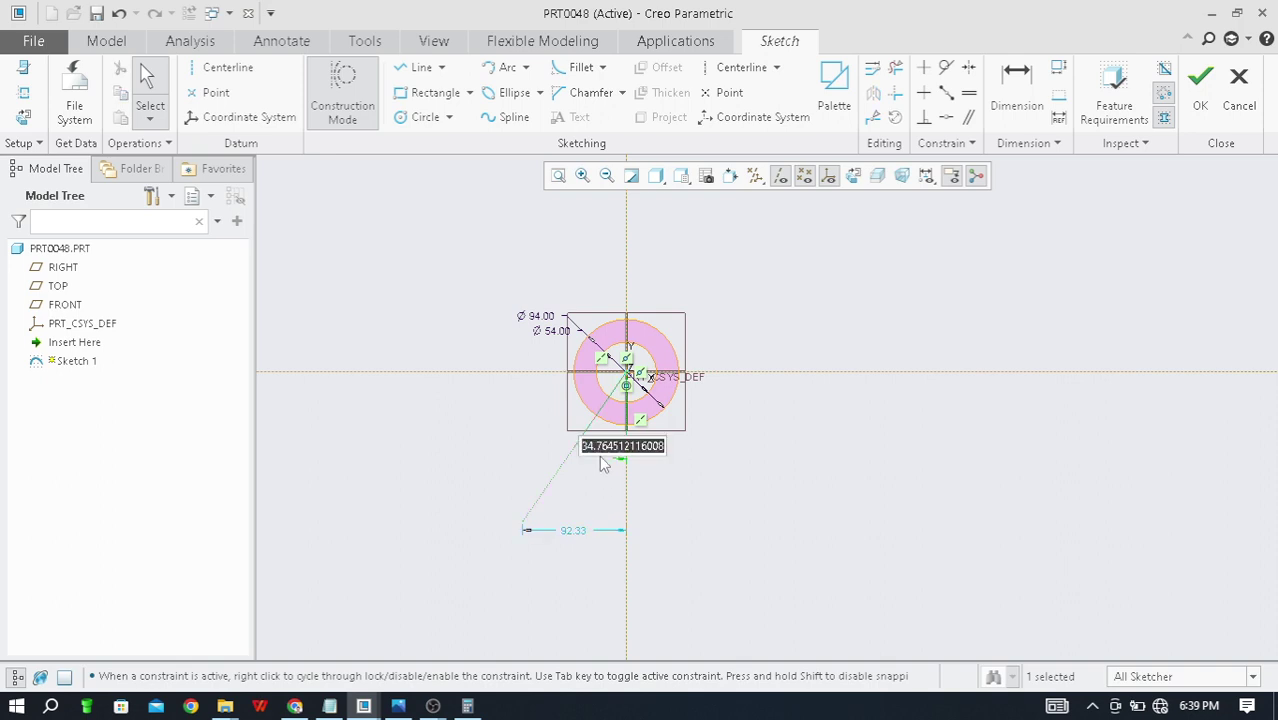
{"action": "type", "text": "30"}
{"action": "key", "text": "Return"}
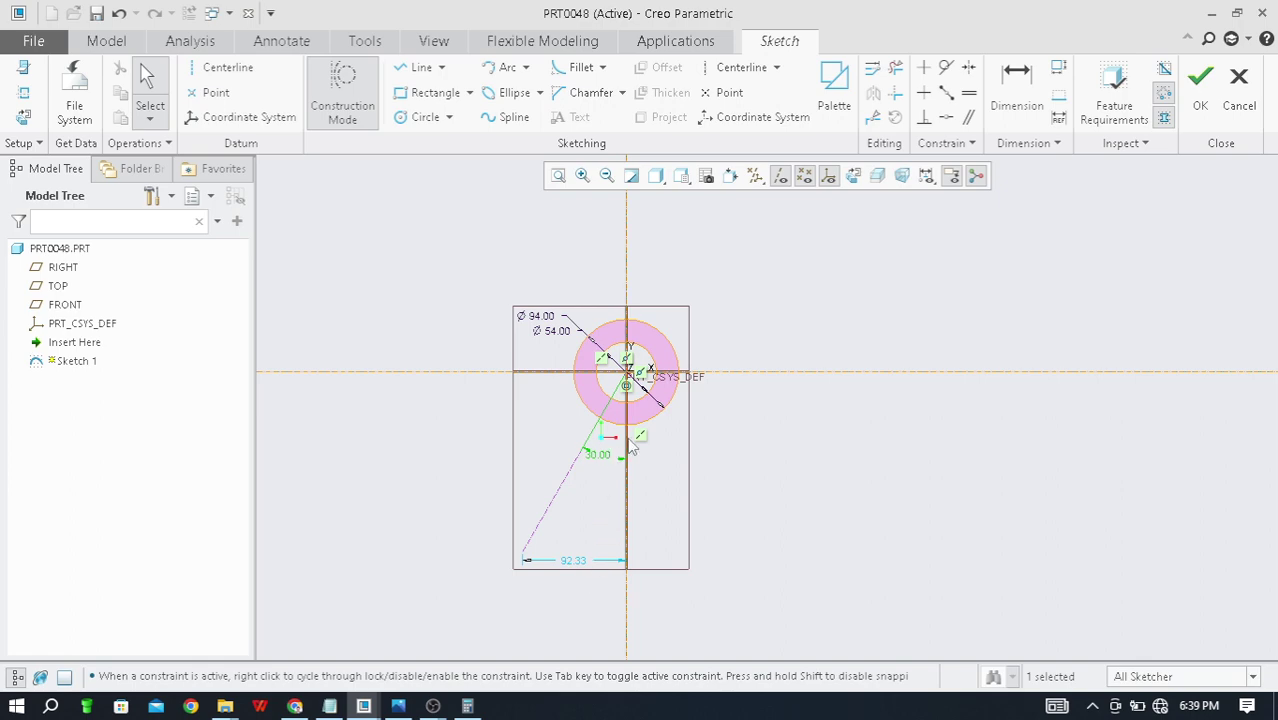
Step: Draw a construction circle centred on the origin outside the two flange circles, with a radius of about 161
{"action": "key", "text": "alt+Tab"}
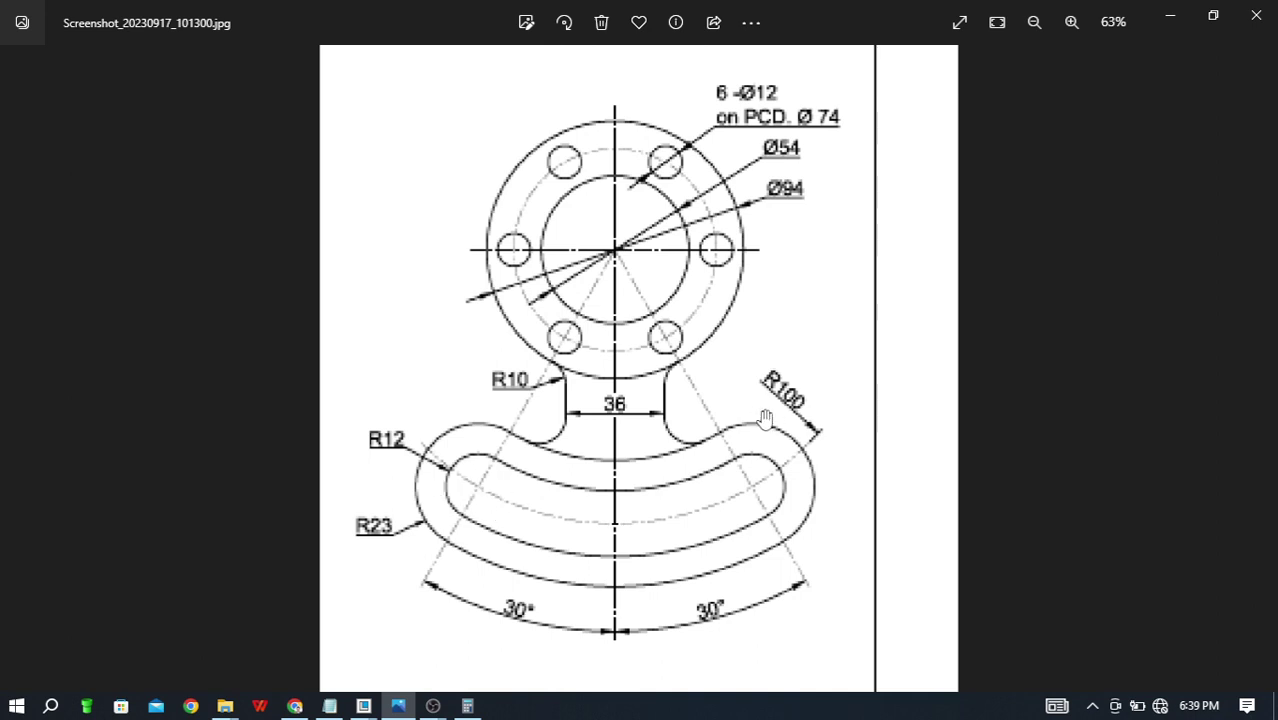
{"action": "key", "text": "alt+Tab"}
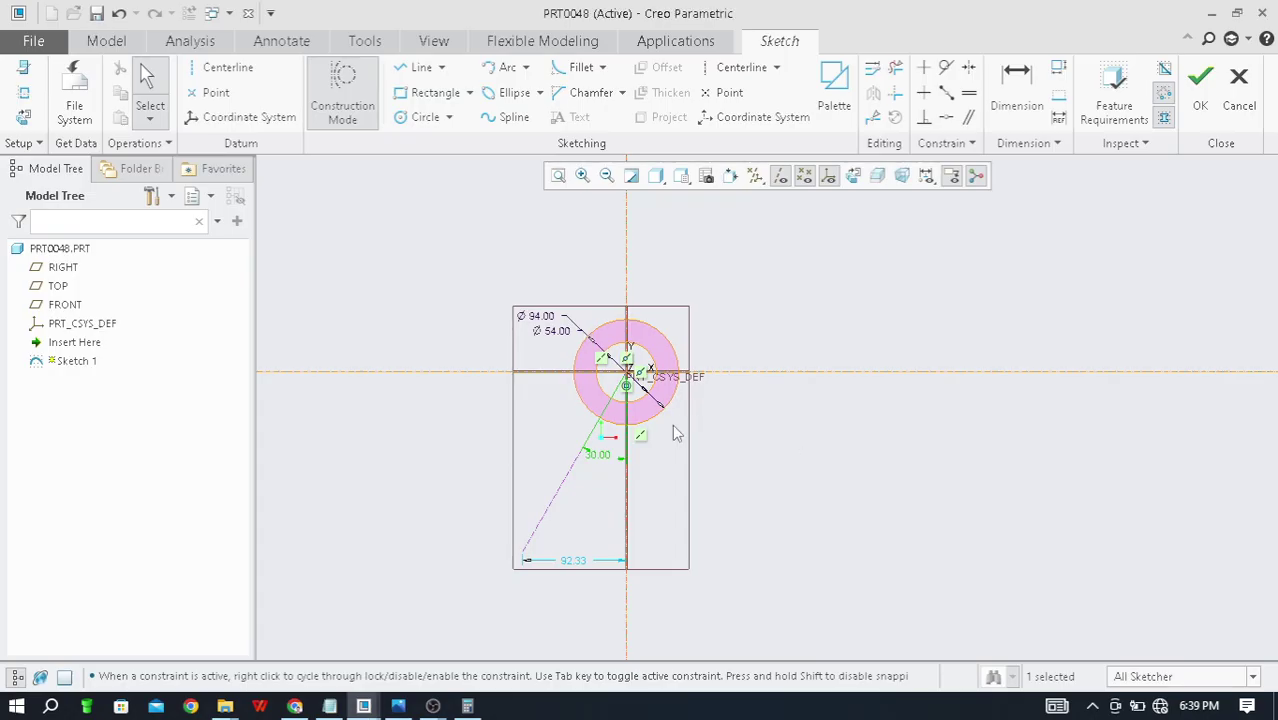
{"action": "scroll", "coordinate": [682, 427], "scroll_direction": "up", "scroll_amount": 2}
{"action": "scroll", "coordinate": [682, 427], "scroll_direction": "down", "scroll_amount": 3}
{"action": "left_click", "coordinate": [320, 124]}
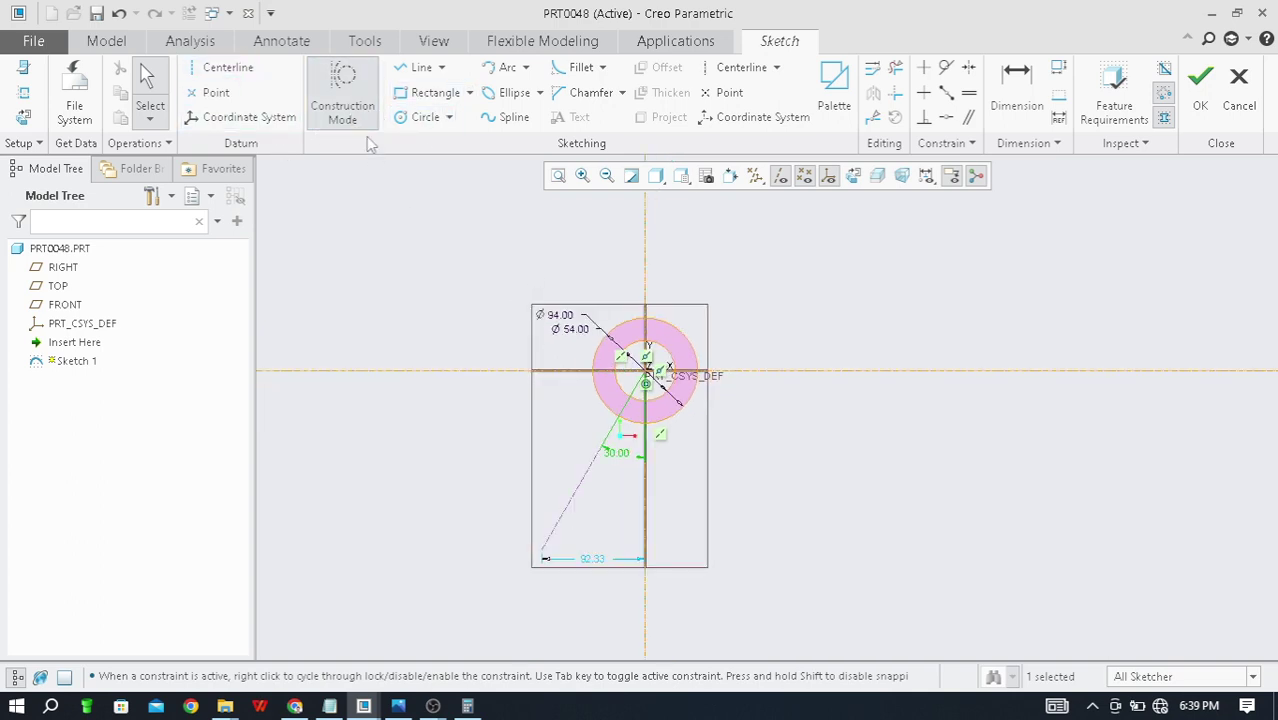
{"action": "left_click", "coordinate": [424, 119]}
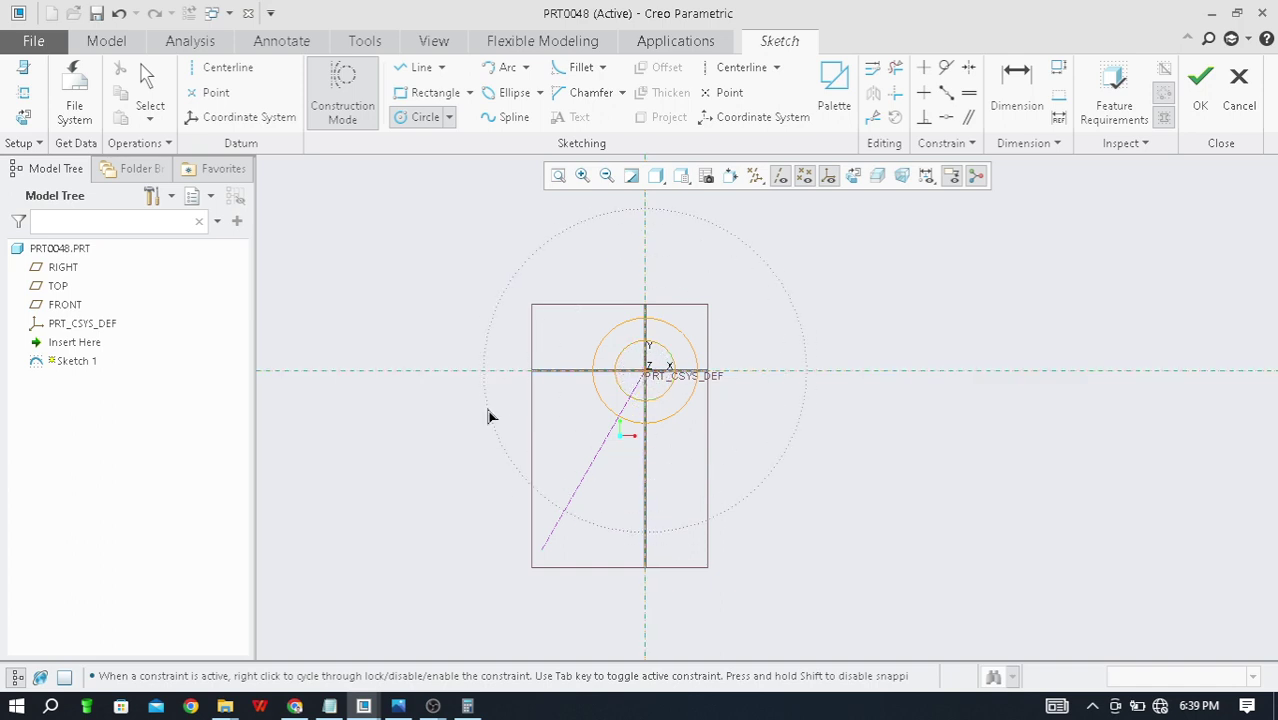
{"action": "middle_click", "coordinate": [430, 347]}
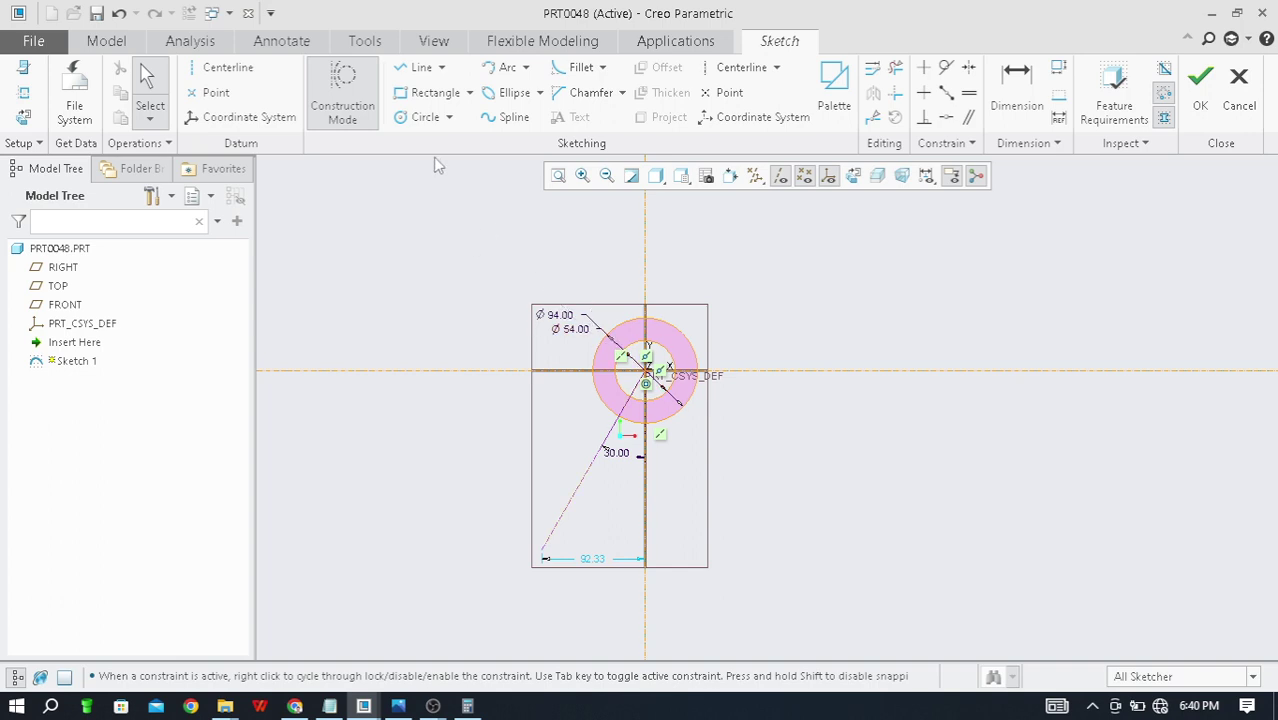
{"action": "left_click", "coordinate": [425, 118]}
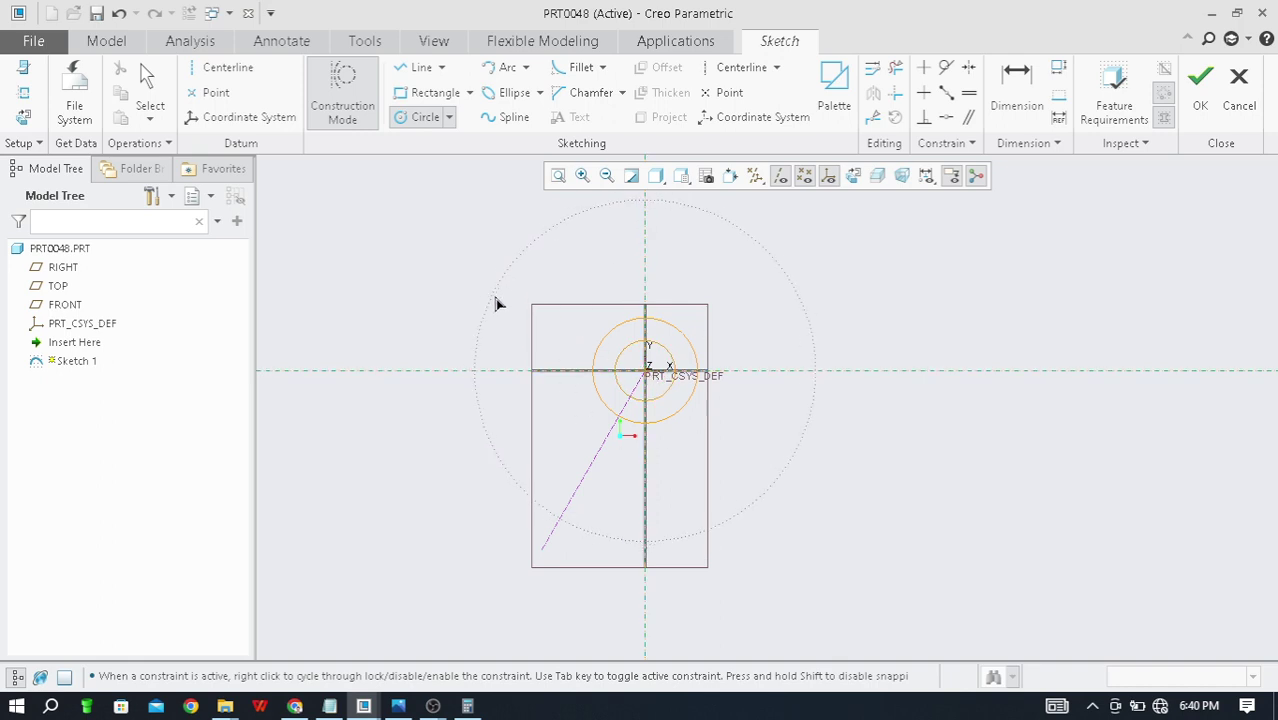
{"action": "left_click", "coordinate": [474, 334]}
{"action": "left_click", "coordinate": [418, 332]}
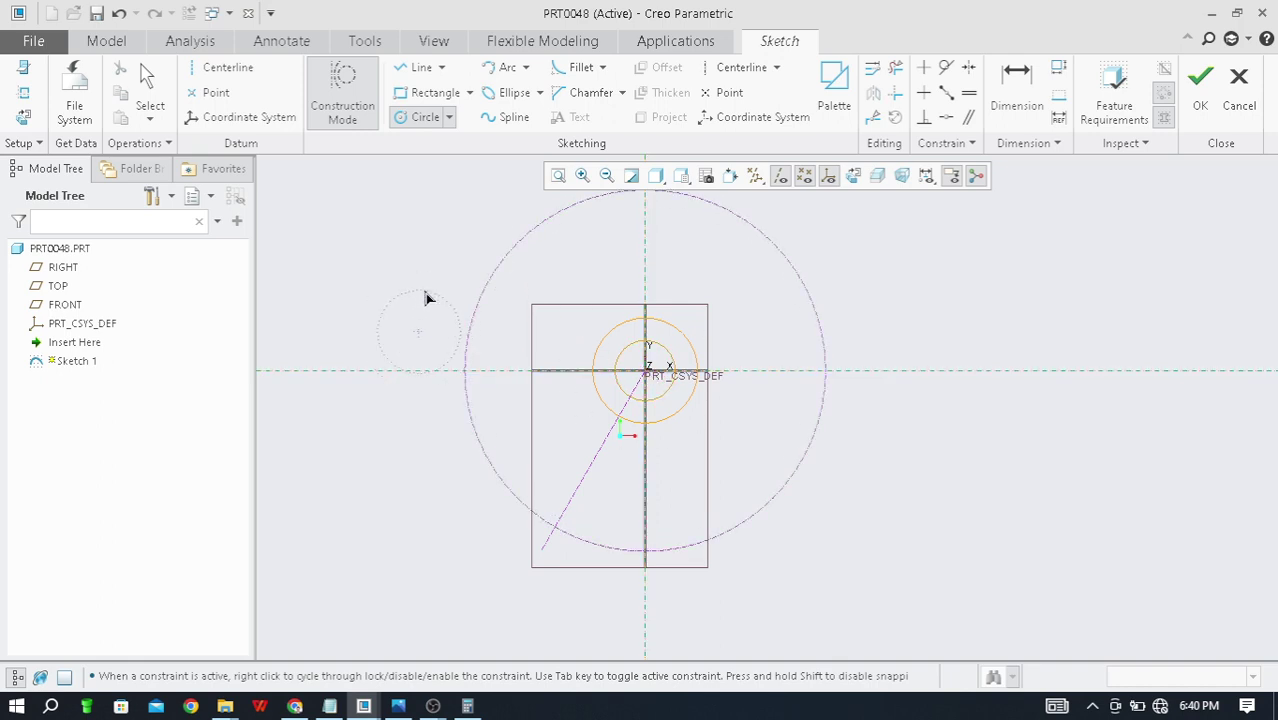
{"action": "middle_click", "coordinate": [428, 296]}
{"action": "middle_click", "coordinate": [485, 350]}
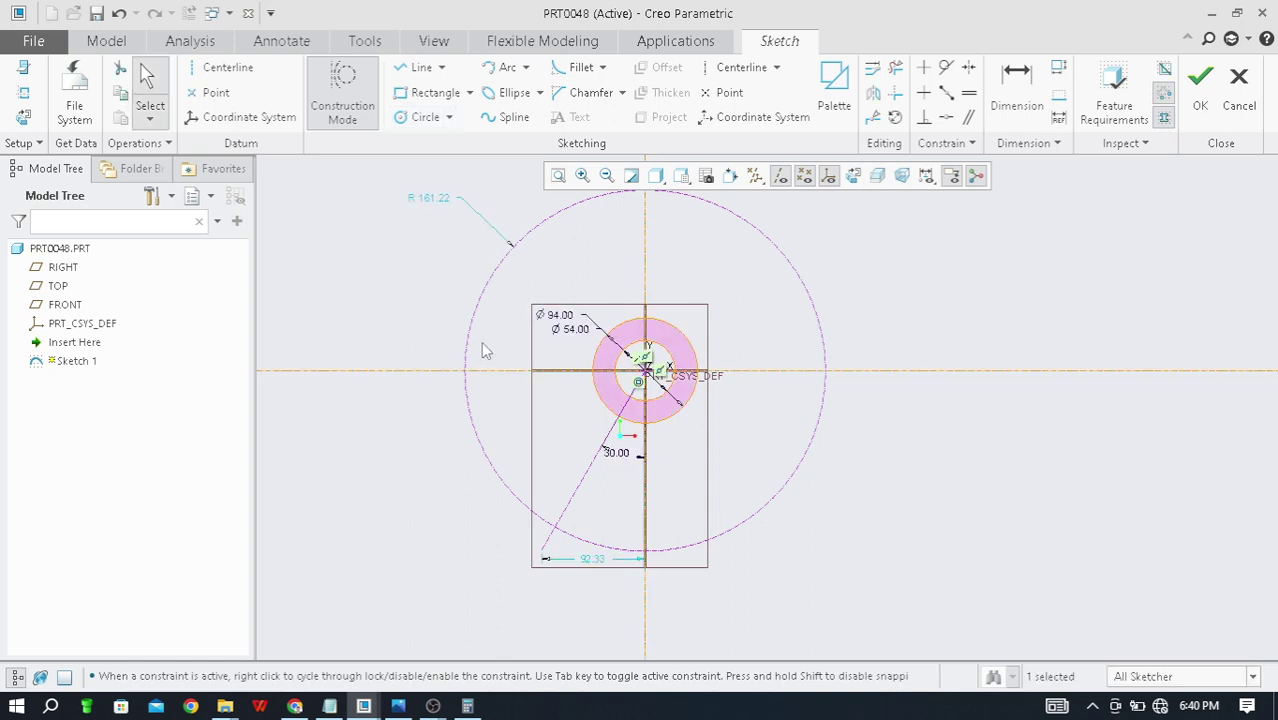
Step: Set the large construction circle's radius to 100, as in the reference drawing
{"action": "scroll", "coordinate": [533, 385], "scroll_direction": "up", "scroll_amount": 2}
{"action": "left_click", "coordinate": [449, 236]}
{"action": "double_click", "coordinate": [446, 234]}
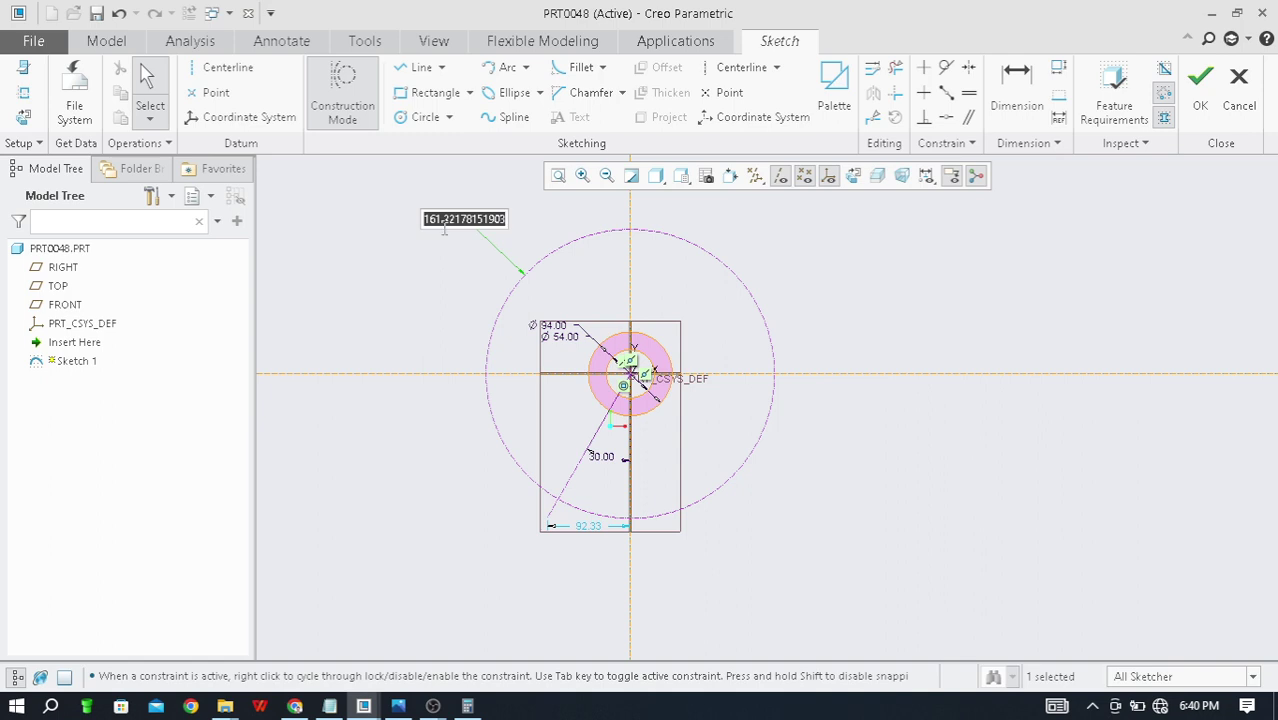
{"action": "left_click", "coordinate": [446, 247]}
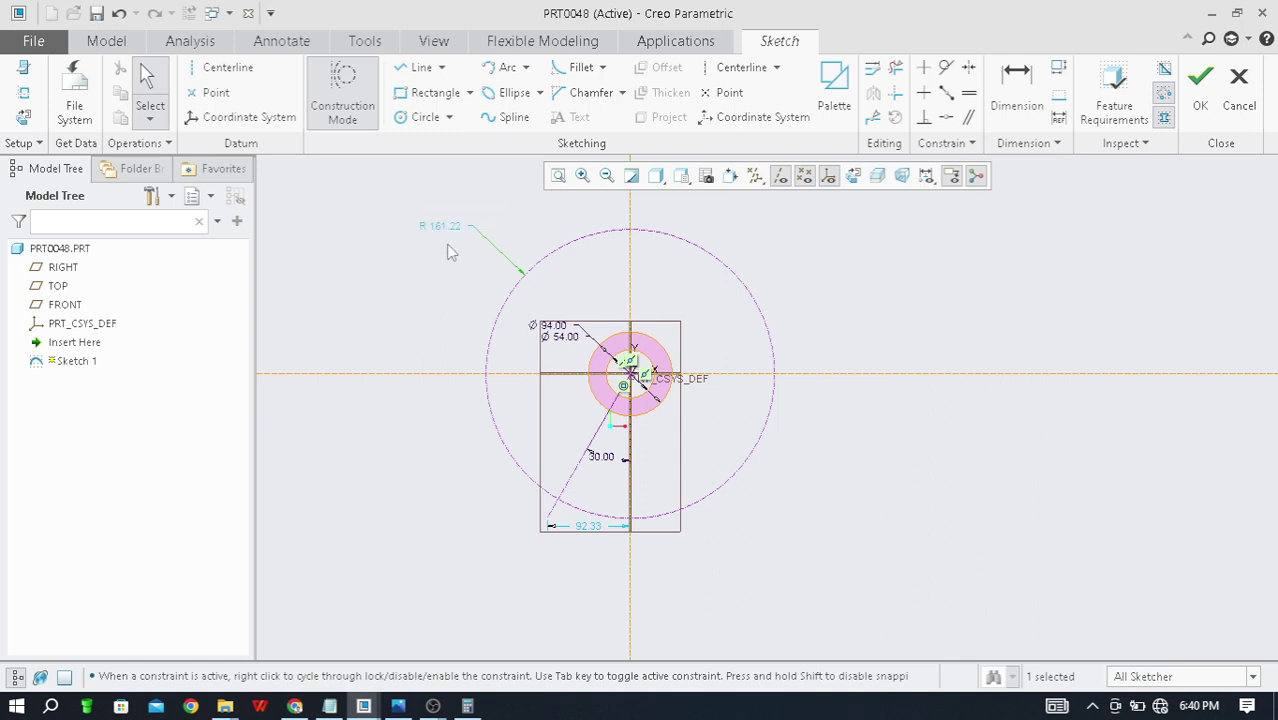
{"action": "double_click", "coordinate": [446, 232]}
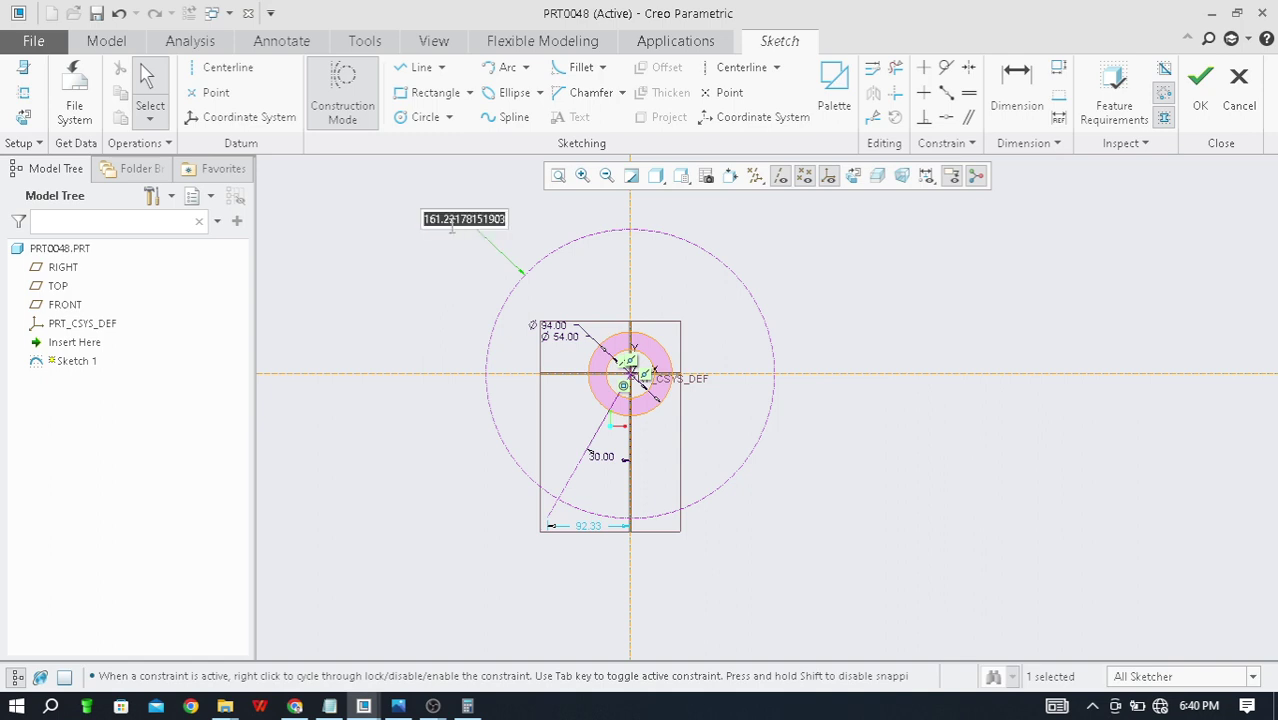
{"action": "type", "text": "1"}
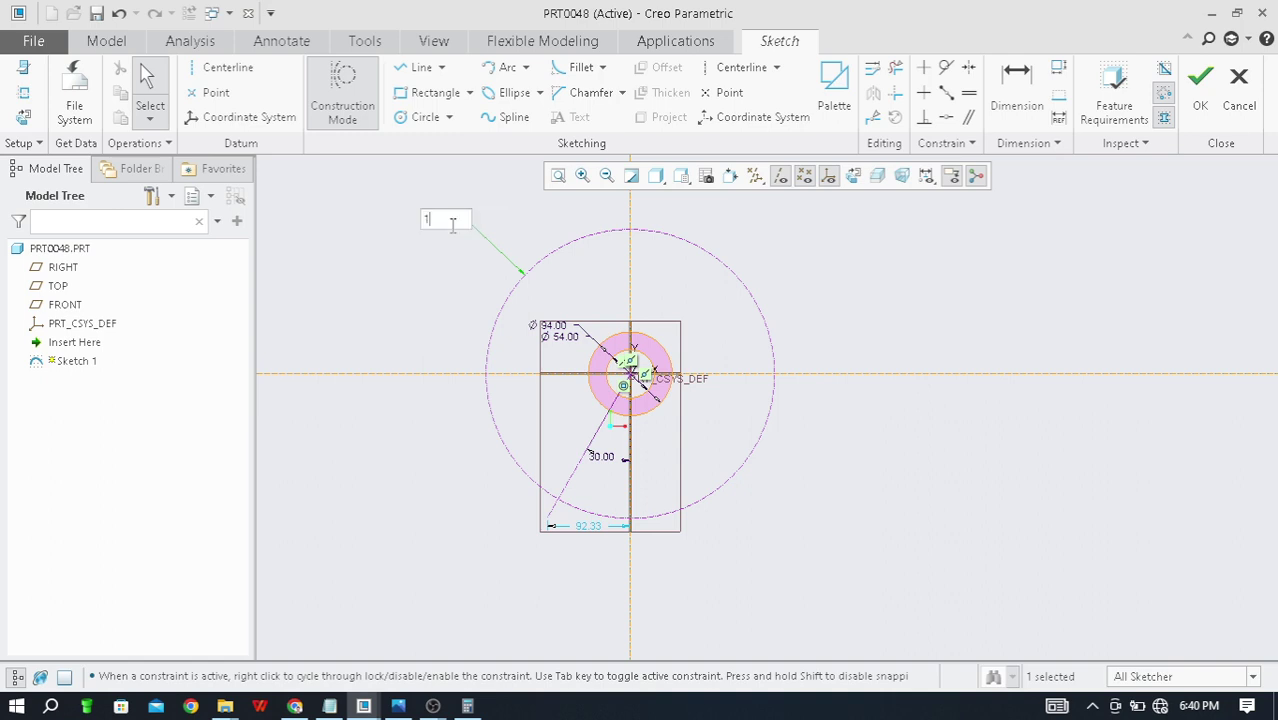
{"action": "type", "text": "00"}
{"action": "key", "text": "Return"}
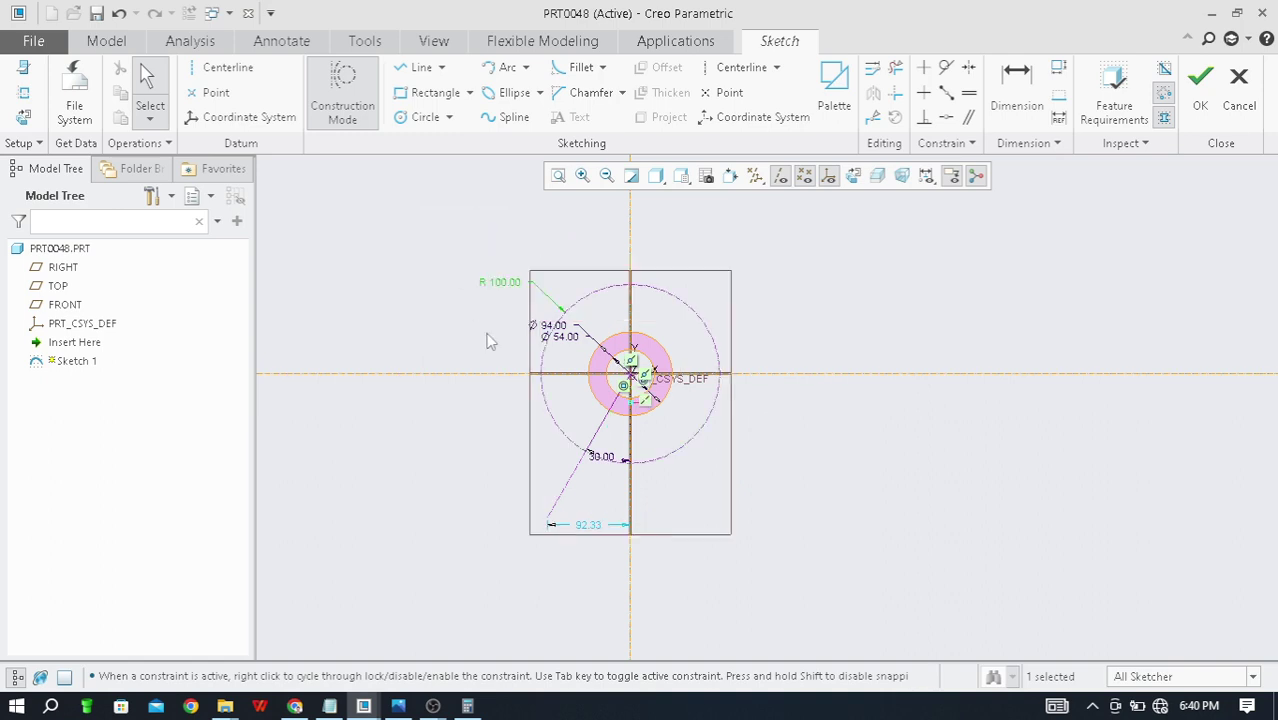
{"action": "scroll", "coordinate": [562, 408], "scroll_direction": "up", "scroll_amount": 3}
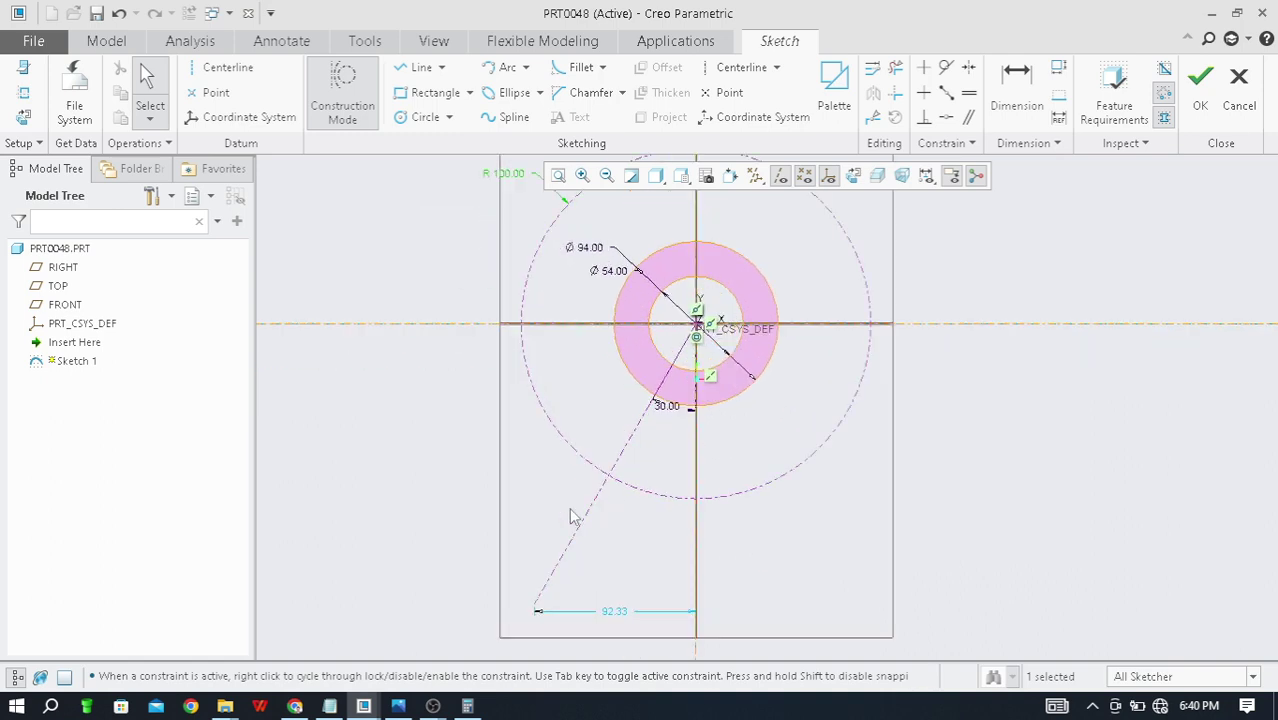
{"action": "scroll", "coordinate": [599, 512], "scroll_direction": "down", "scroll_amount": 1}
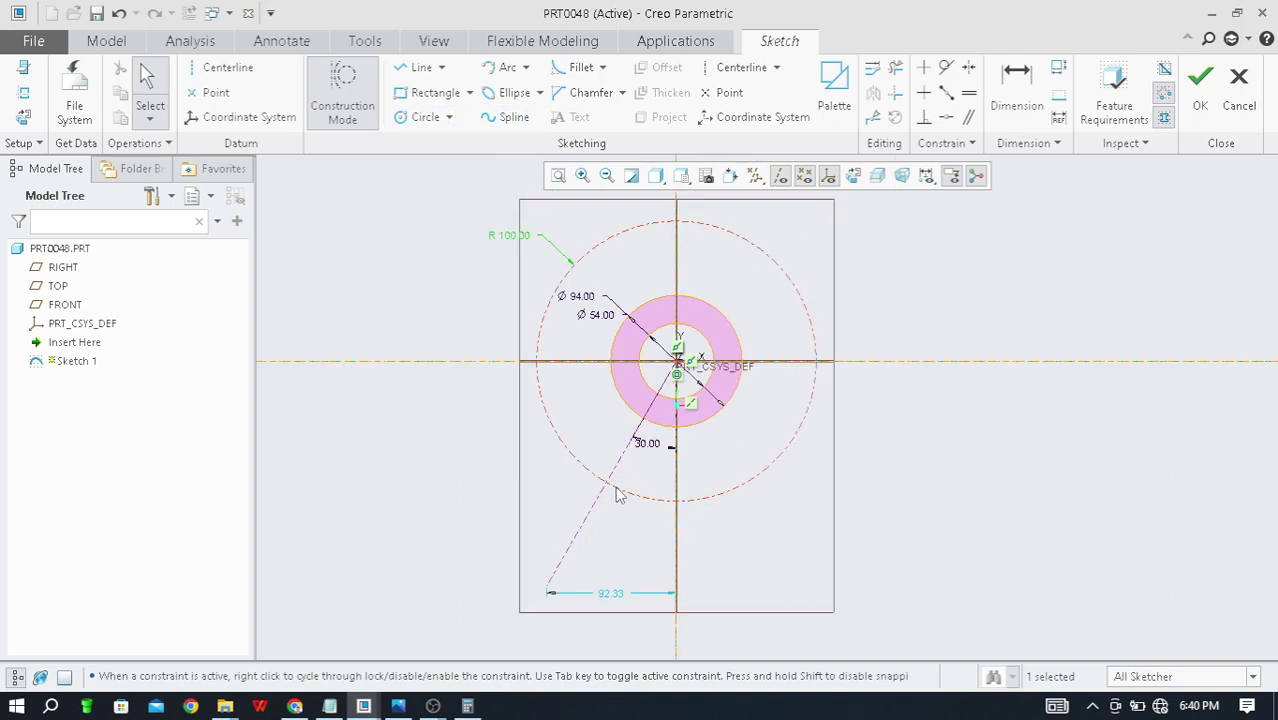
{"action": "left_click", "coordinate": [422, 117]}
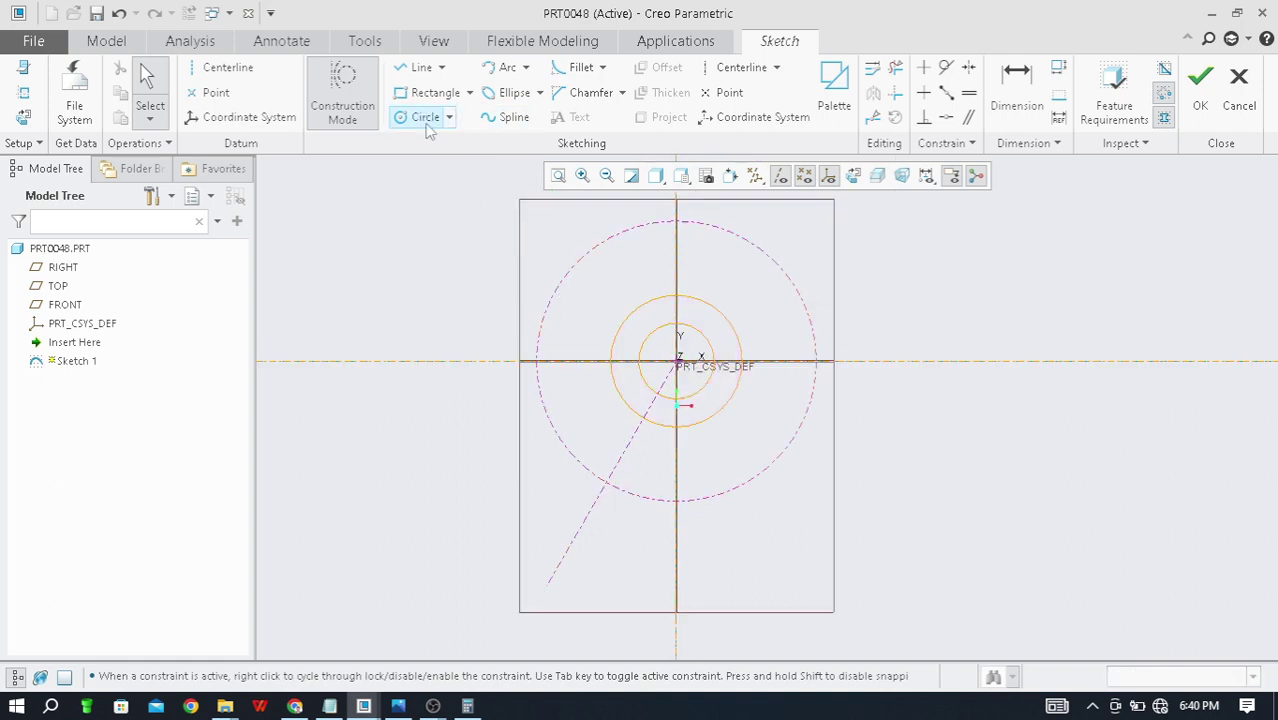
{"action": "scroll", "coordinate": [608, 487], "scroll_direction": "up", "scroll_amount": 5}
{"action": "left_click", "coordinate": [588, 474]}
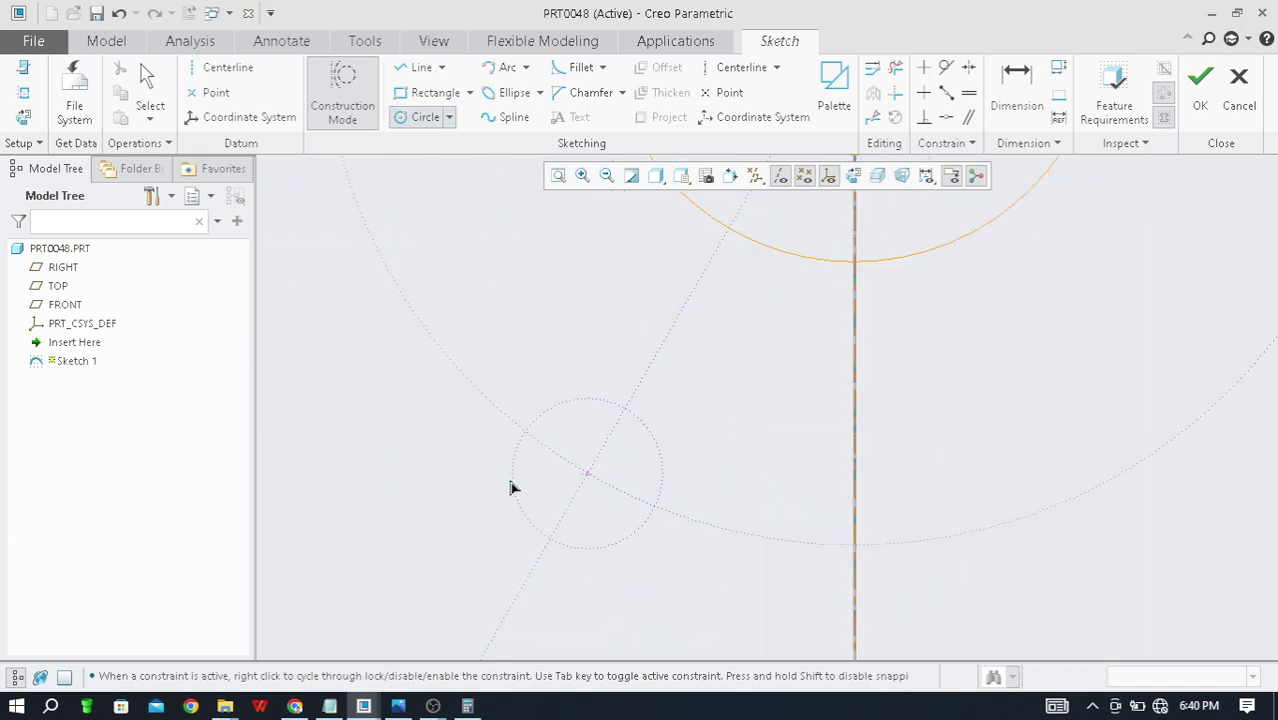
{"action": "scroll", "coordinate": [505, 487], "scroll_direction": "down", "scroll_amount": 2}
{"action": "scroll", "coordinate": [616, 482], "scroll_direction": "down", "scroll_amount": 3}
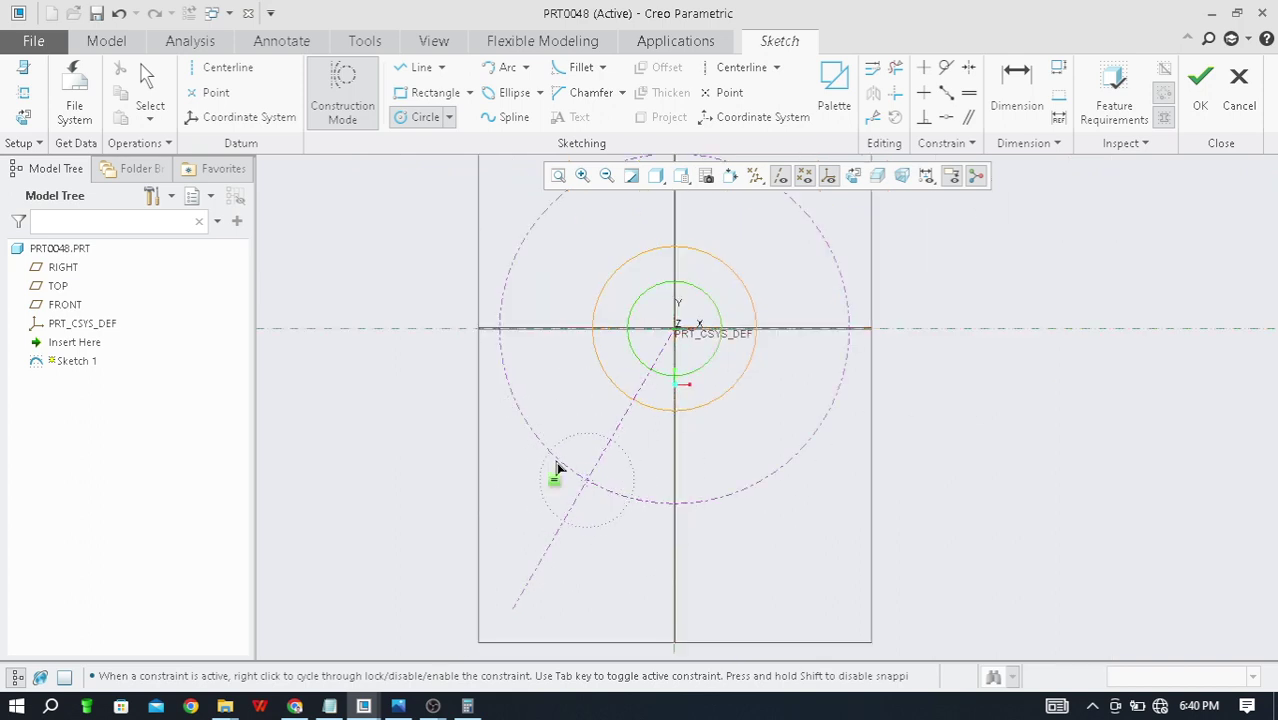
Step: Turn off construction mode and draw a solid circle about 34 in diameter where the angled line crosses the R100 construction circle
{"action": "left_click", "coordinate": [343, 97]}
{"action": "left_click", "coordinate": [422, 117]}
{"action": "left_click", "coordinate": [587, 484]}
{"action": "left_click", "coordinate": [558, 489]}
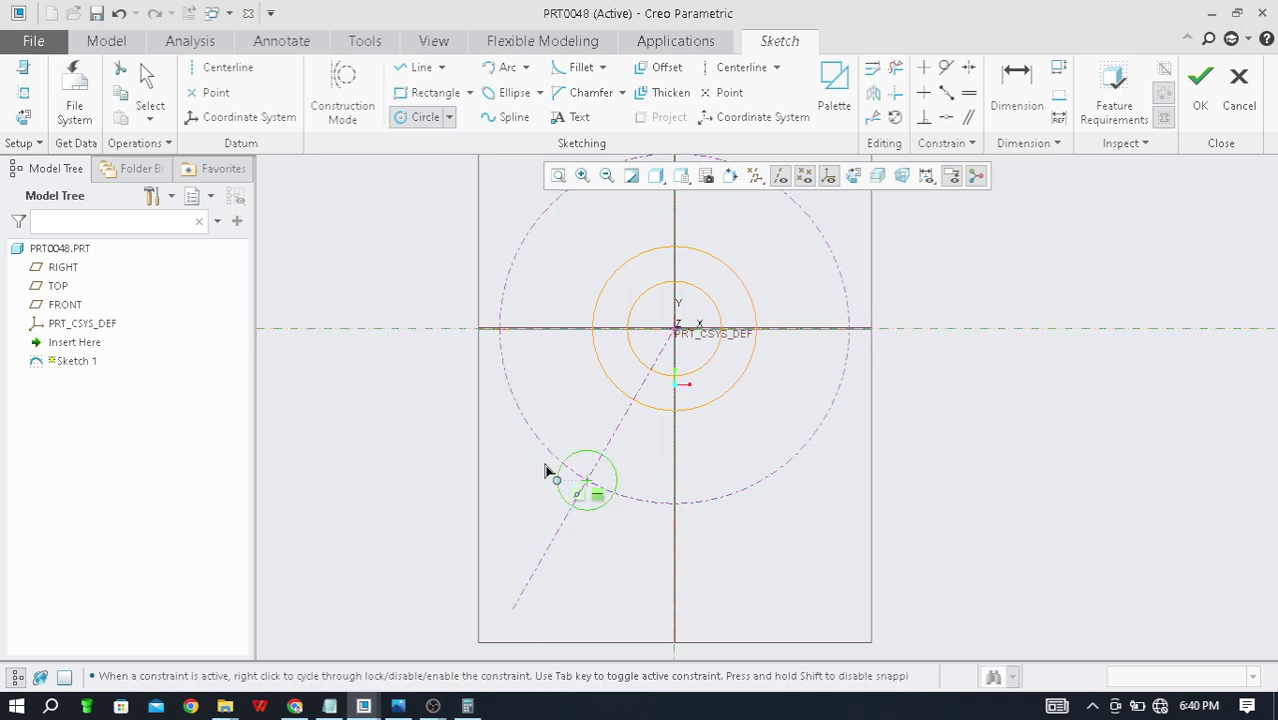
{"action": "middle_click", "coordinate": [460, 470]}
Step: Set the slot-end circle's diameter to 24, matching the R12 slot end in the reference drawing
{"action": "key", "text": "alt+Tab"}
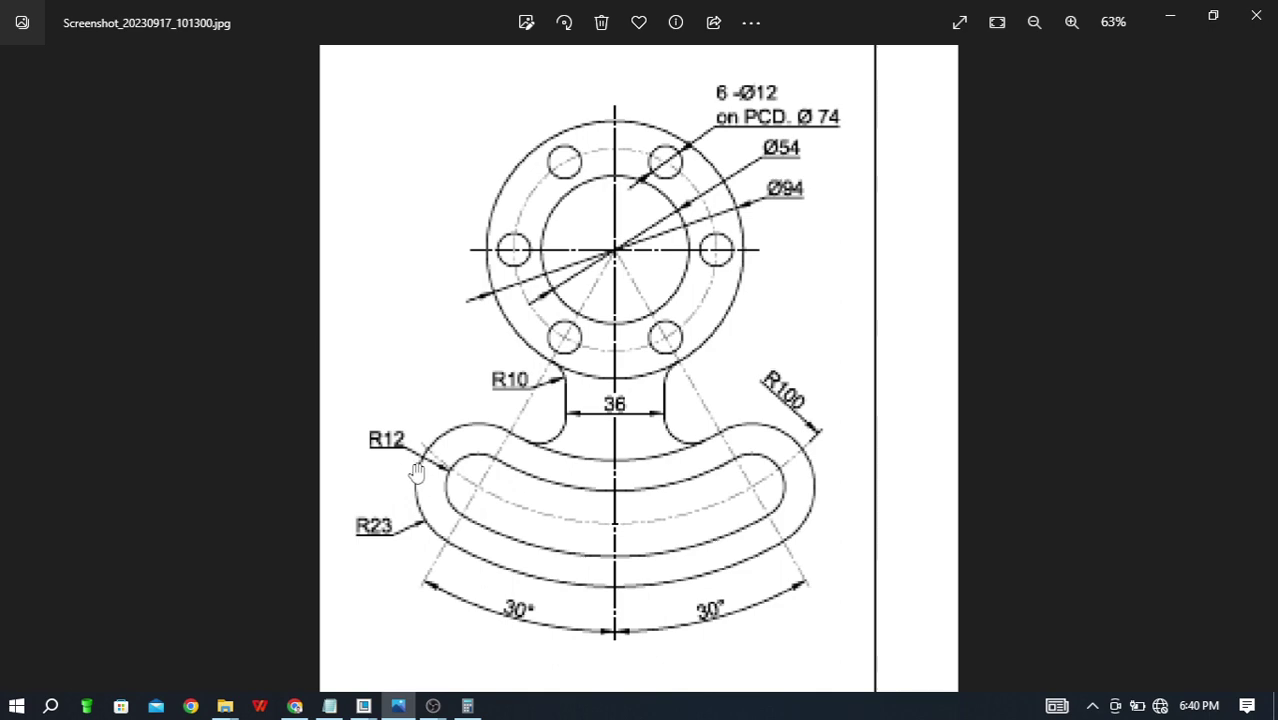
{"action": "key", "text": "alt+Tab"}
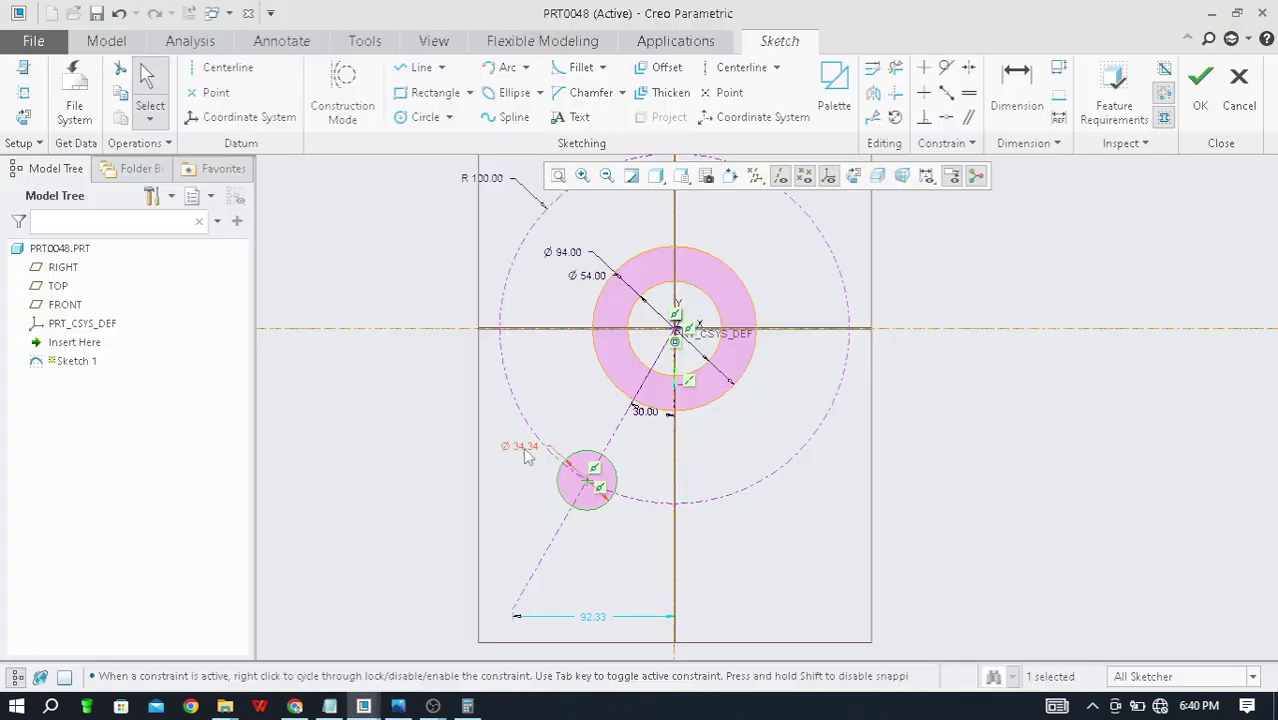
{"action": "key", "text": "alt+Tab"}
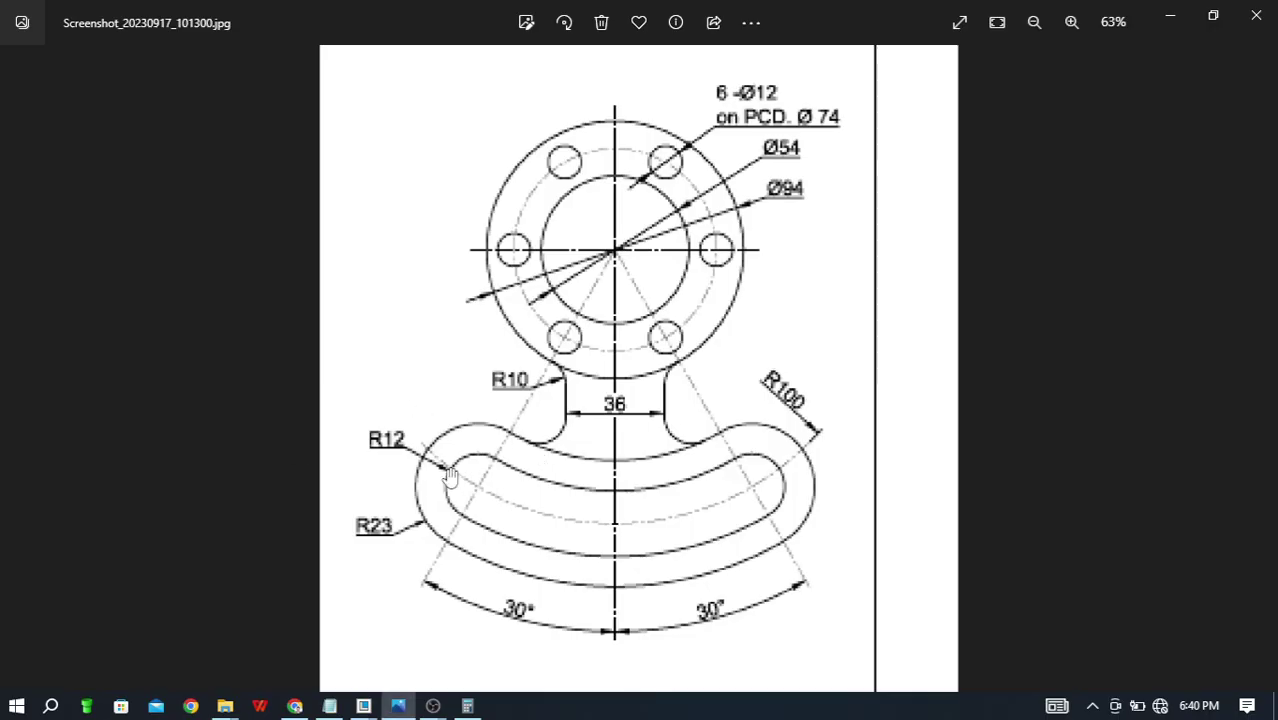
{"action": "key", "text": "alt+Tab"}
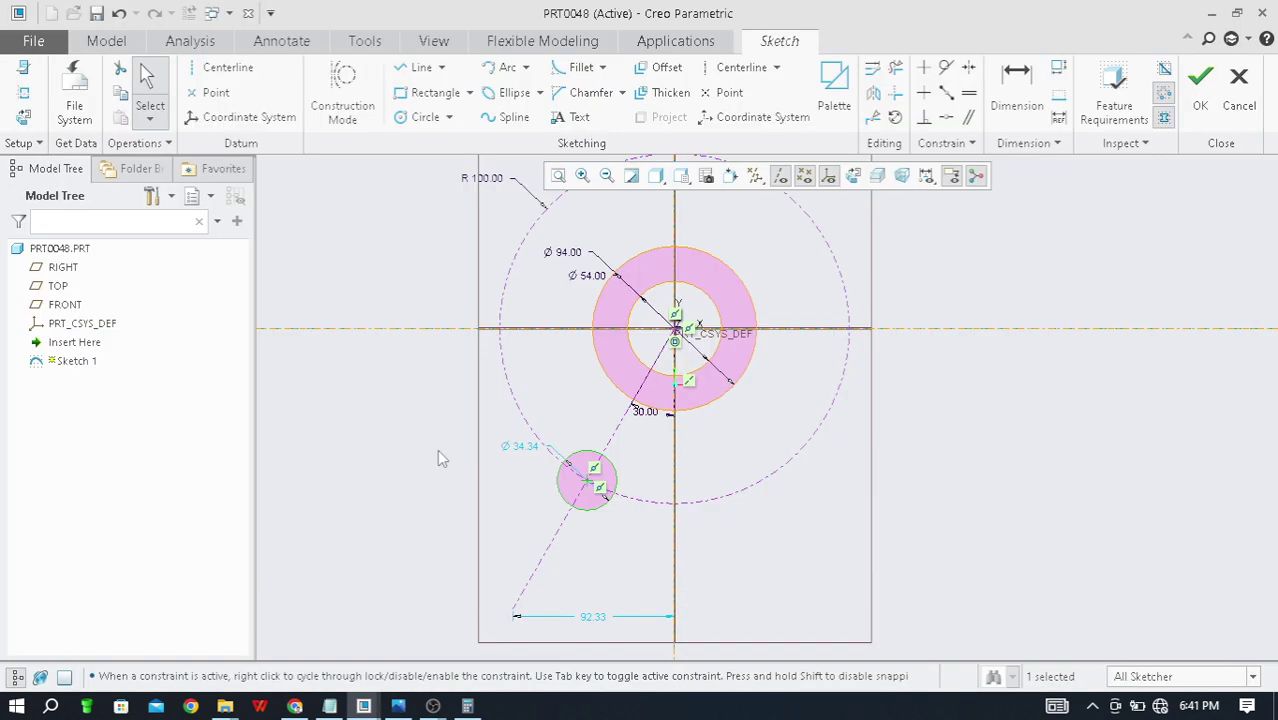
{"action": "double_click", "coordinate": [525, 447]}
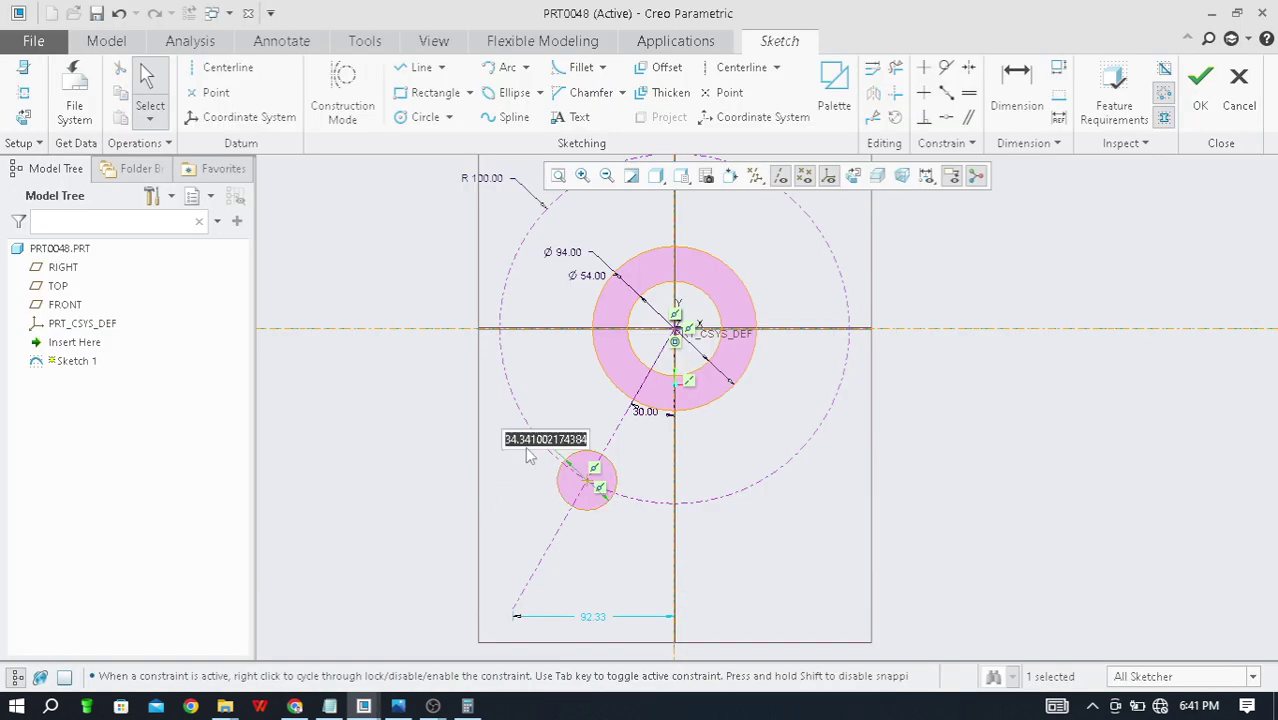
{"action": "type", "text": "24"}
{"action": "key", "text": "Return"}
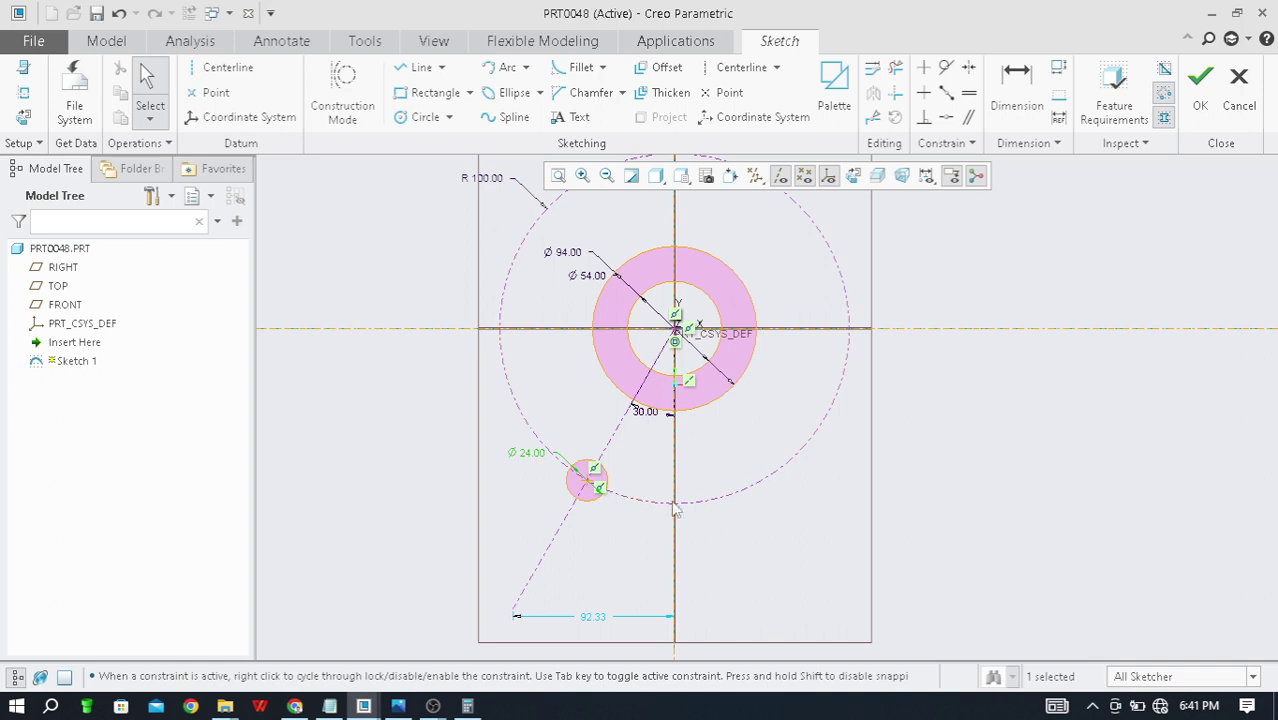
Step: Mirror the 24-diameter slot-end circle about the vertical centerline
{"action": "scroll", "coordinate": [609, 541], "scroll_direction": "up", "scroll_amount": 3}
{"action": "mouse_move", "coordinate": [436, 337]}
{"action": "left_mouse_down"}
{"action": "mouse_move", "coordinate": [659, 525]}
{"action": "mouse_move", "coordinate": [690, 580]}
{"action": "left_mouse_up"}
{"action": "scroll", "coordinate": [569, 498], "scroll_direction": "down", "scroll_amount": 3}
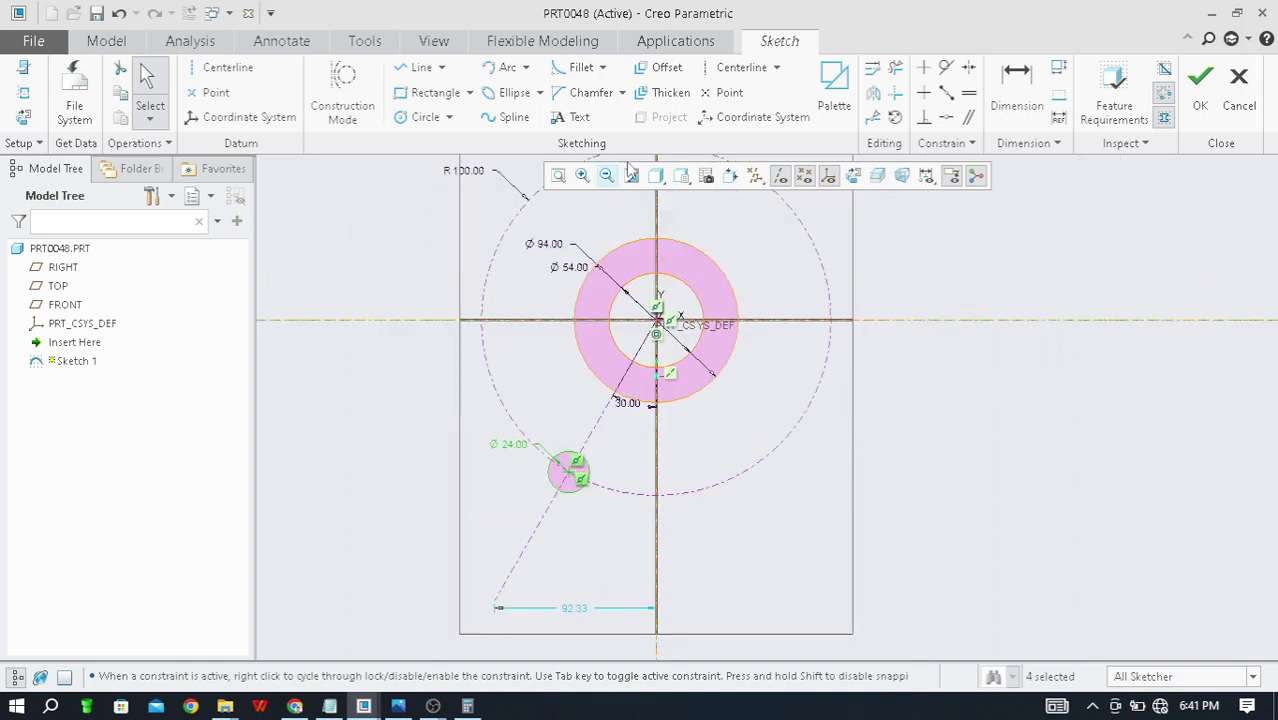
{"action": "left_click", "coordinate": [873, 92]}
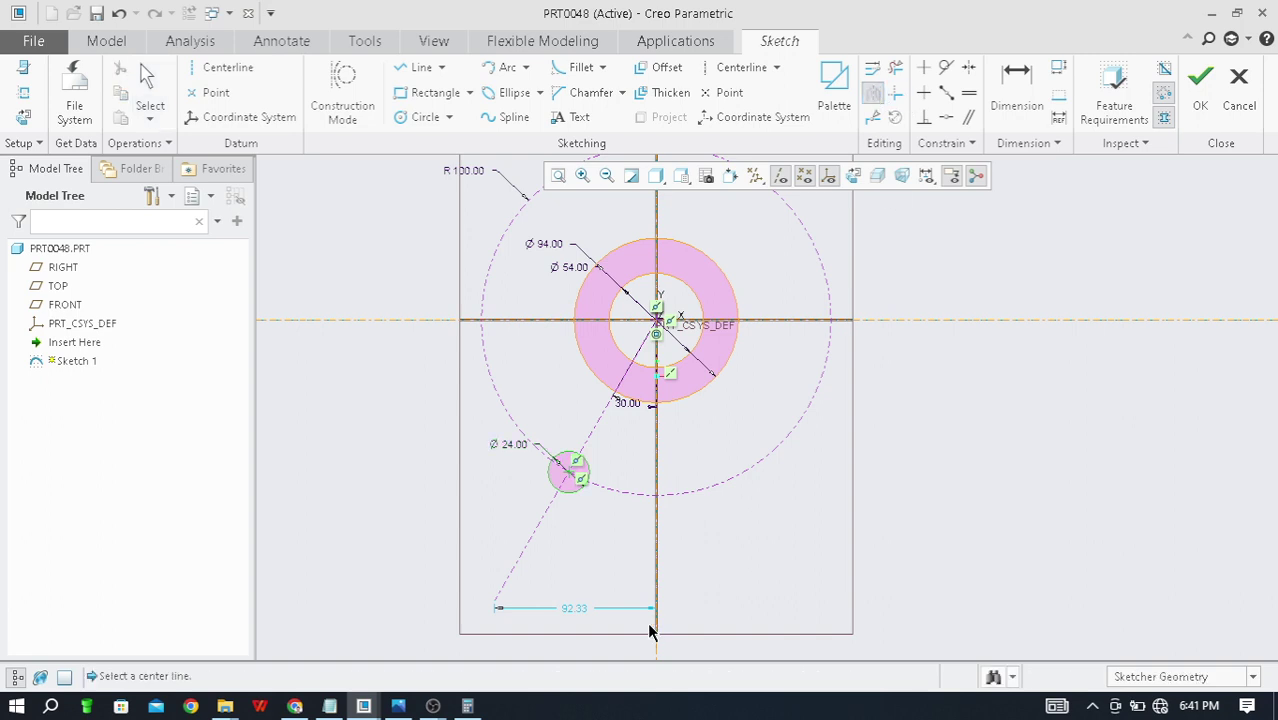
{"action": "left_click", "coordinate": [657, 518]}
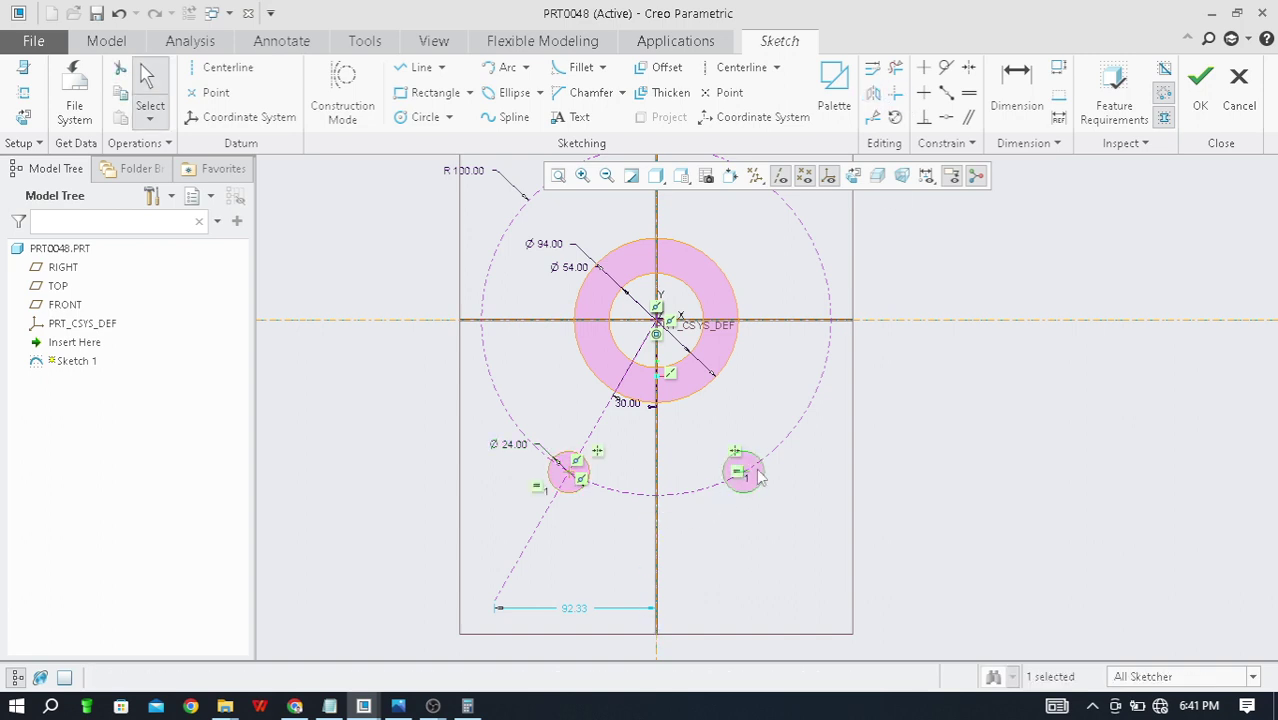
Step: Draw the slot's inner edge as a centre-and-ends arc about the origin, radius about 88, between the two slot-end circles
{"action": "key", "text": "alt+Tab"}
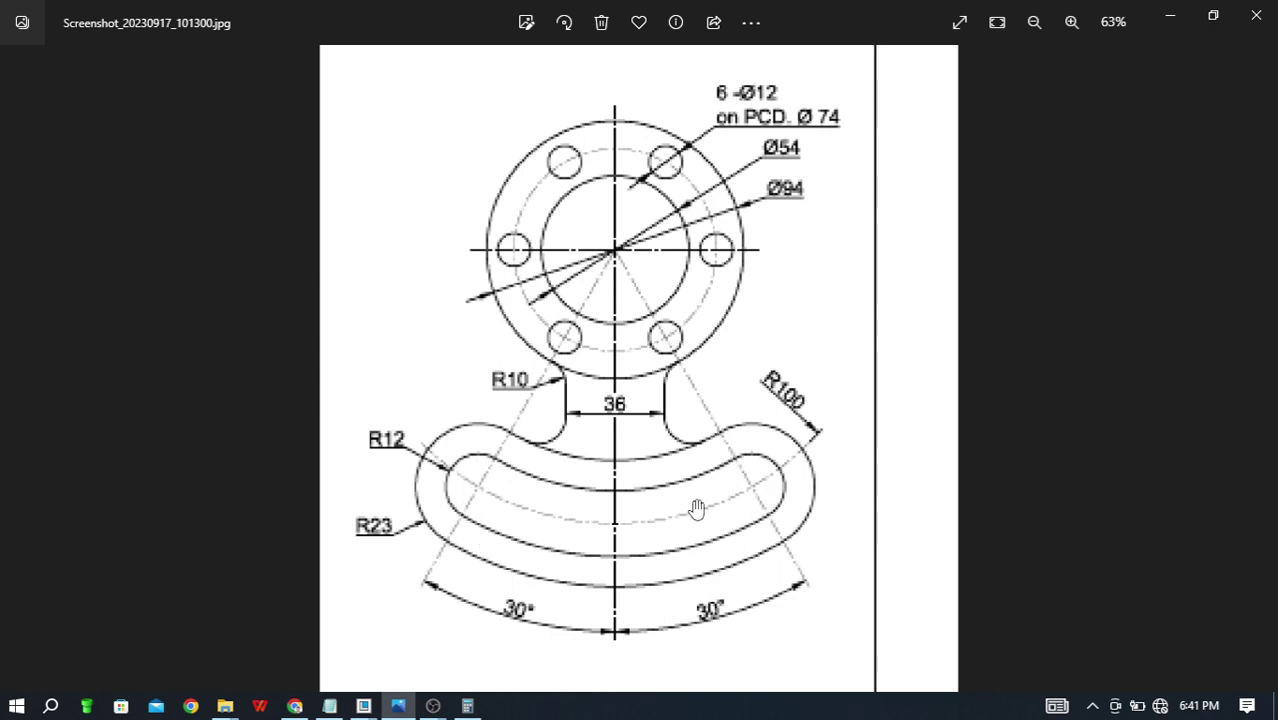
{"action": "key", "text": "alt+Tab"}
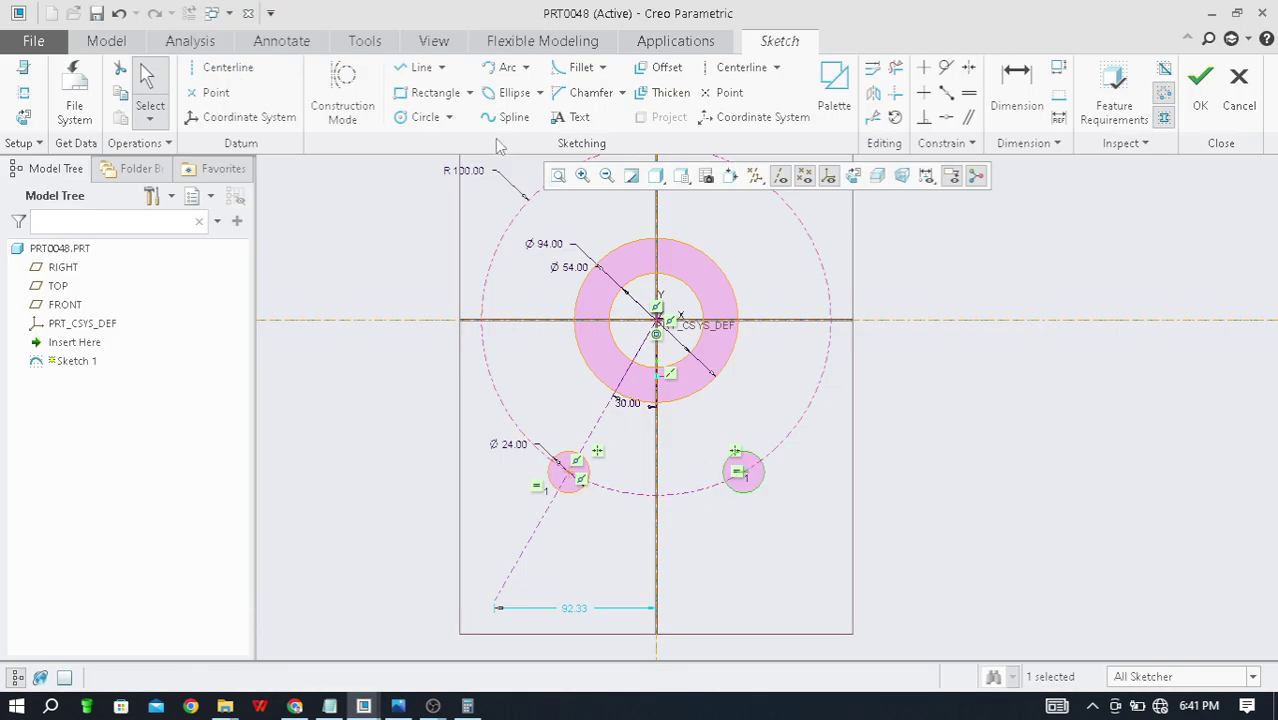
{"action": "left_click", "coordinate": [527, 68]}
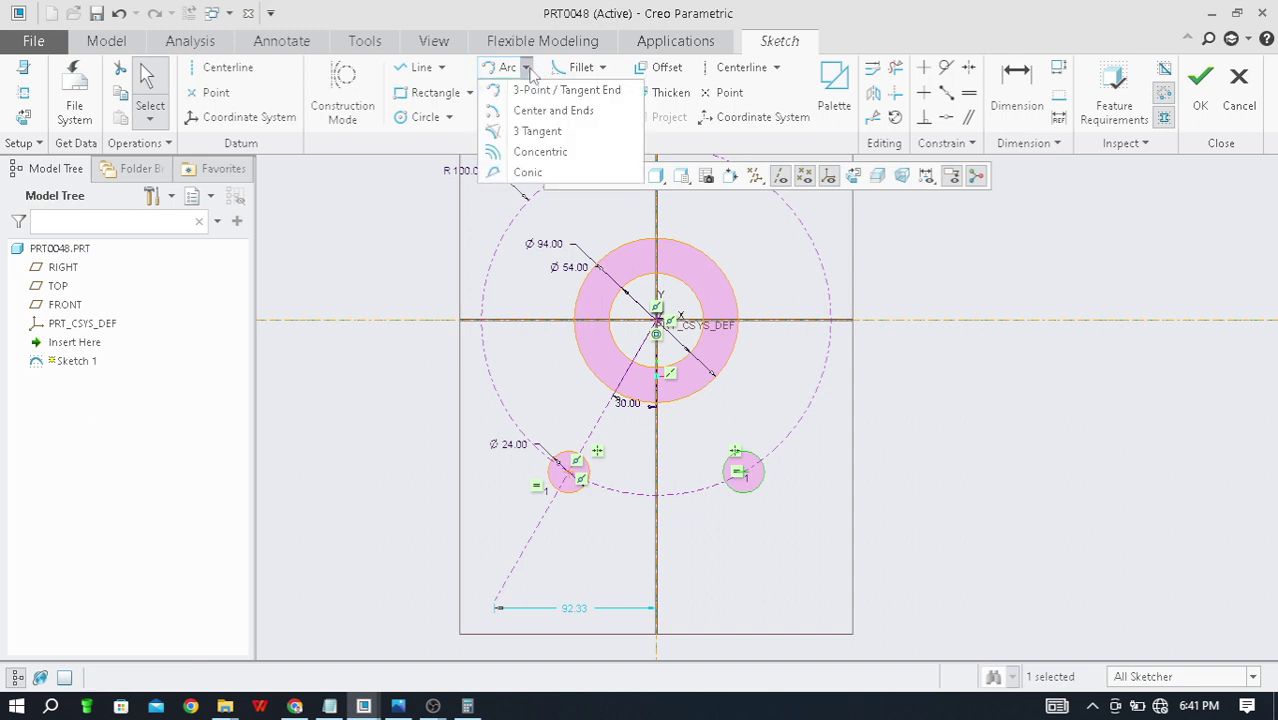
{"action": "left_click", "coordinate": [581, 111]}
{"action": "left_click", "coordinate": [695, 380]}
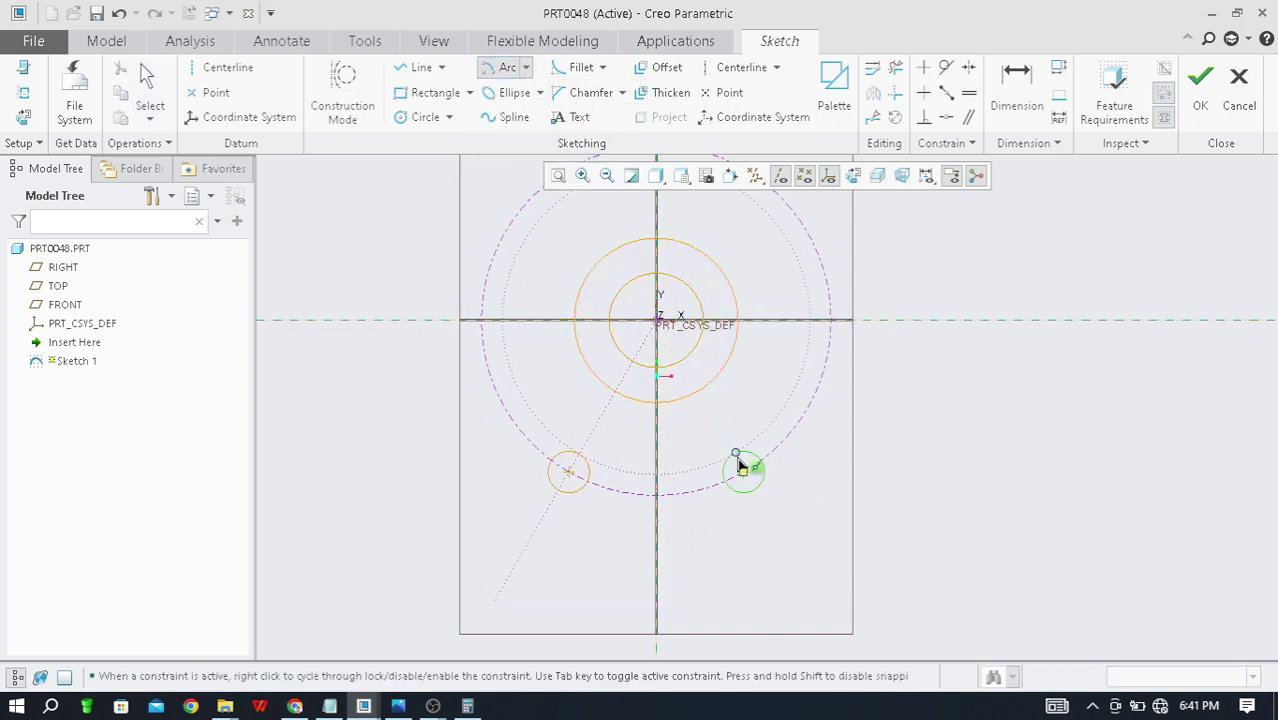
{"action": "left_click", "coordinate": [741, 467]}
{"action": "middle_click", "coordinate": [946, 453]}
Step: Examine how the slot's inner arc meets the mirrored slot-end circle at its endpoint
{"action": "scroll", "coordinate": [712, 474], "scroll_direction": "down", "scroll_amount": 10}
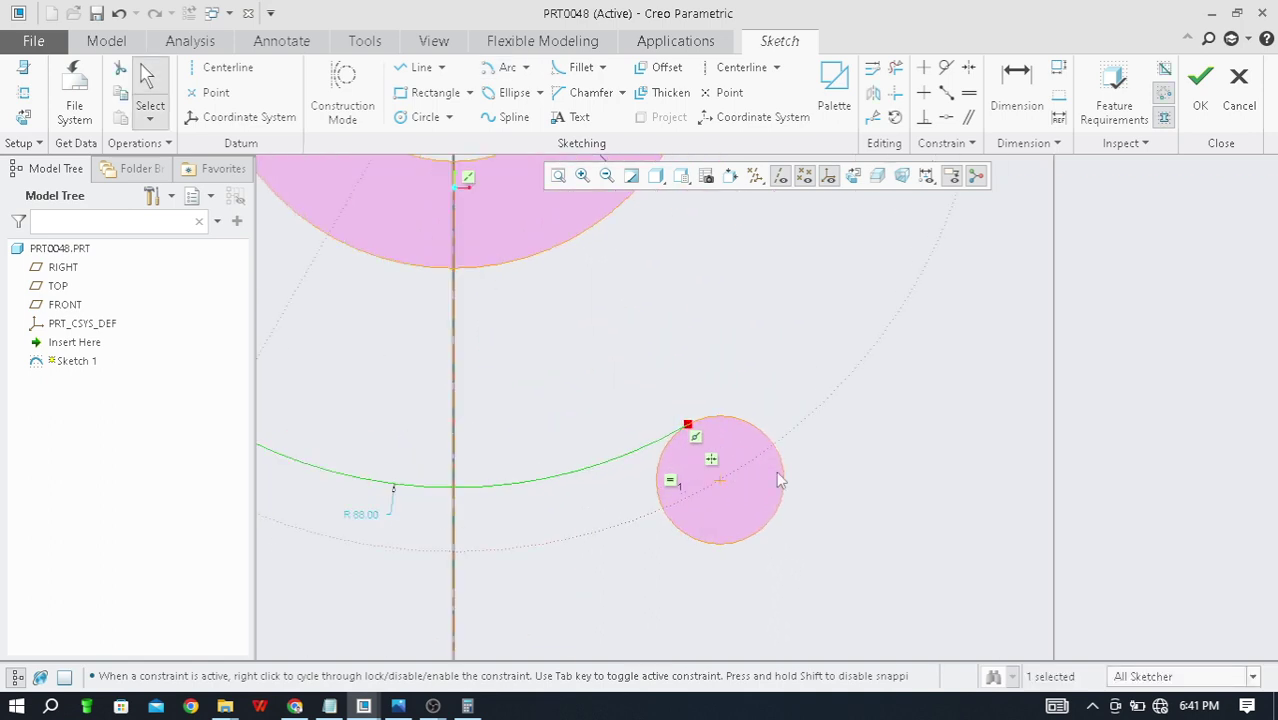
{"action": "scroll", "coordinate": [622, 338], "scroll_direction": "down", "scroll_amount": 5}
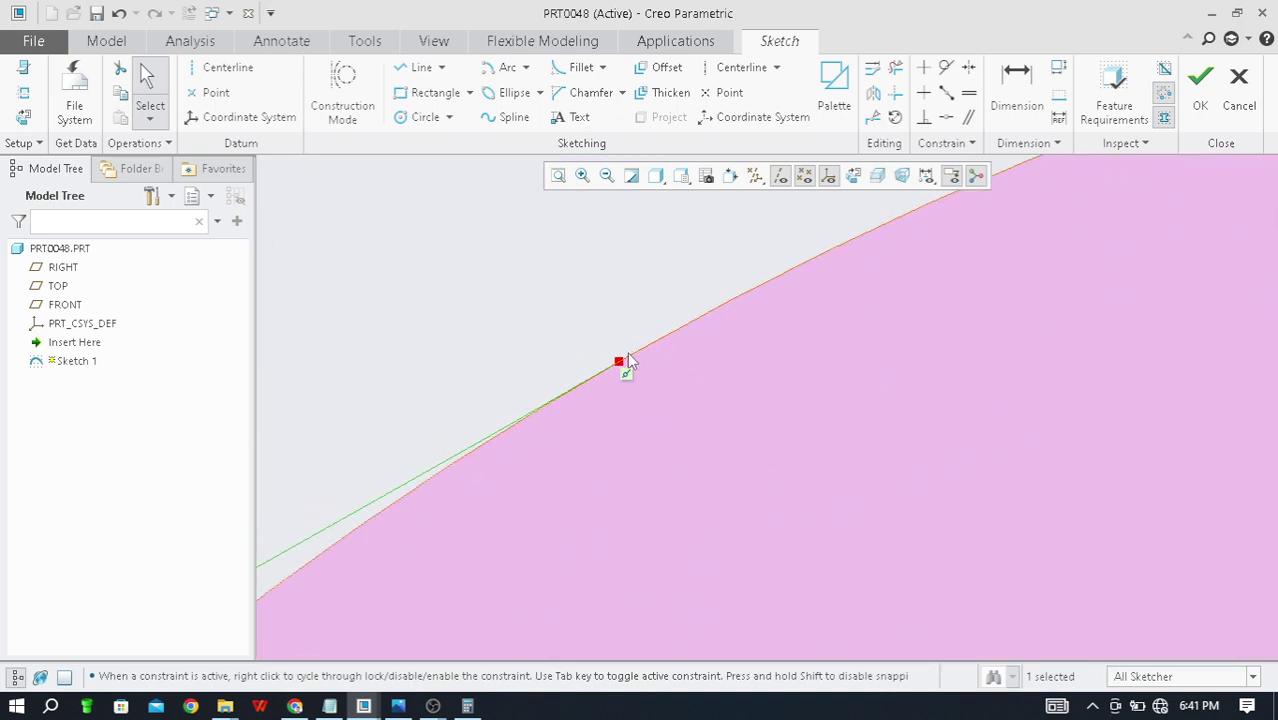
{"action": "scroll", "coordinate": [621, 327], "scroll_direction": "down", "scroll_amount": 3}
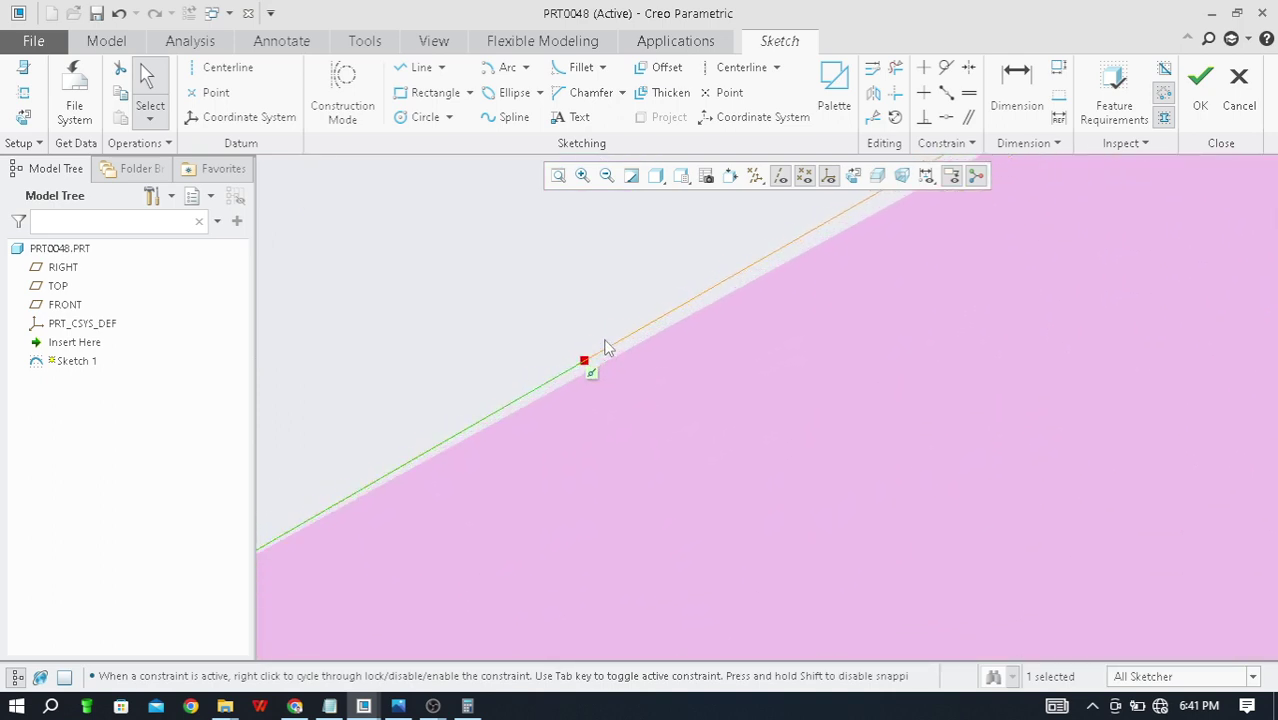
{"action": "scroll", "coordinate": [636, 320], "scroll_direction": "up", "scroll_amount": 5}
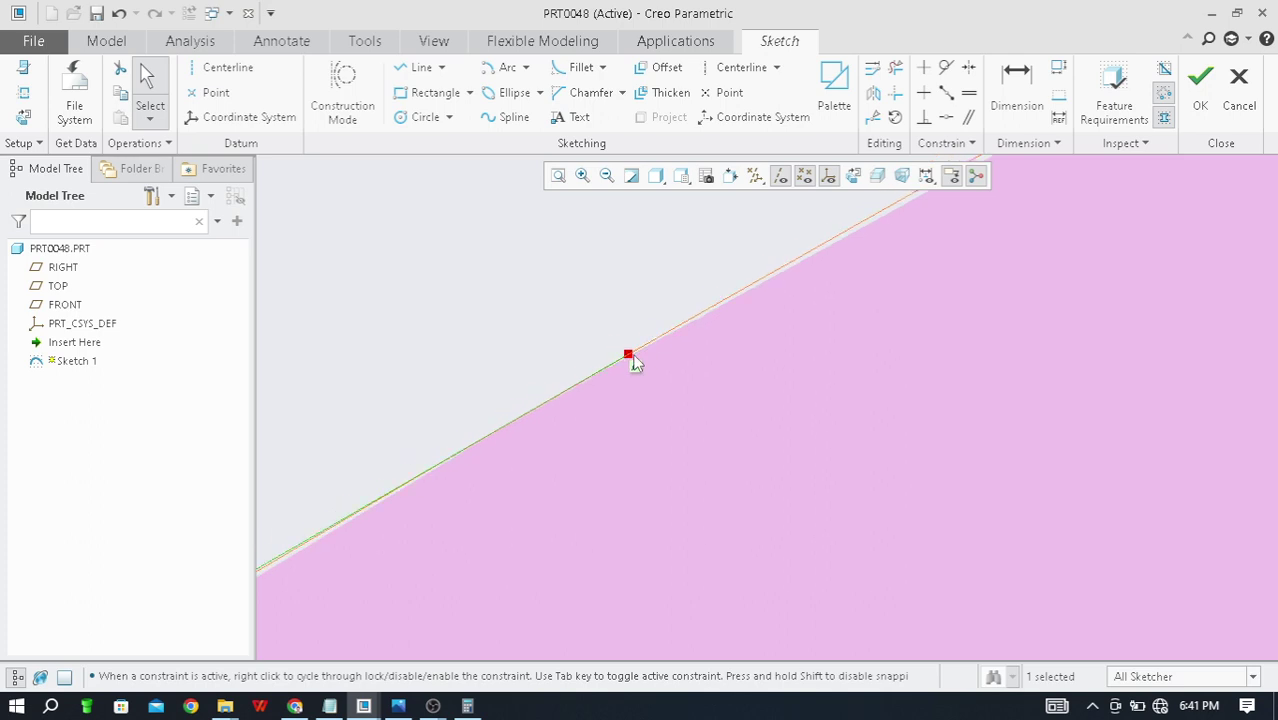
{"action": "scroll", "coordinate": [665, 308], "scroll_direction": "up", "scroll_amount": 6}
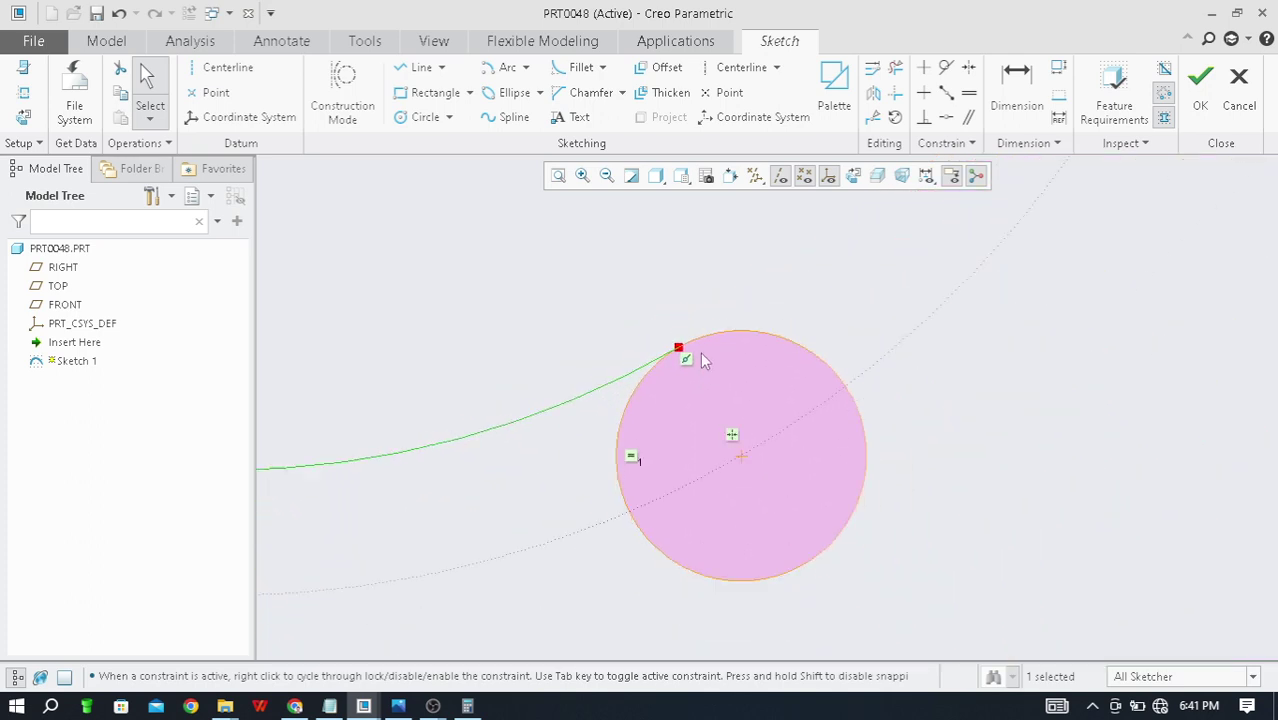
{"action": "left_click", "coordinate": [700, 368]}
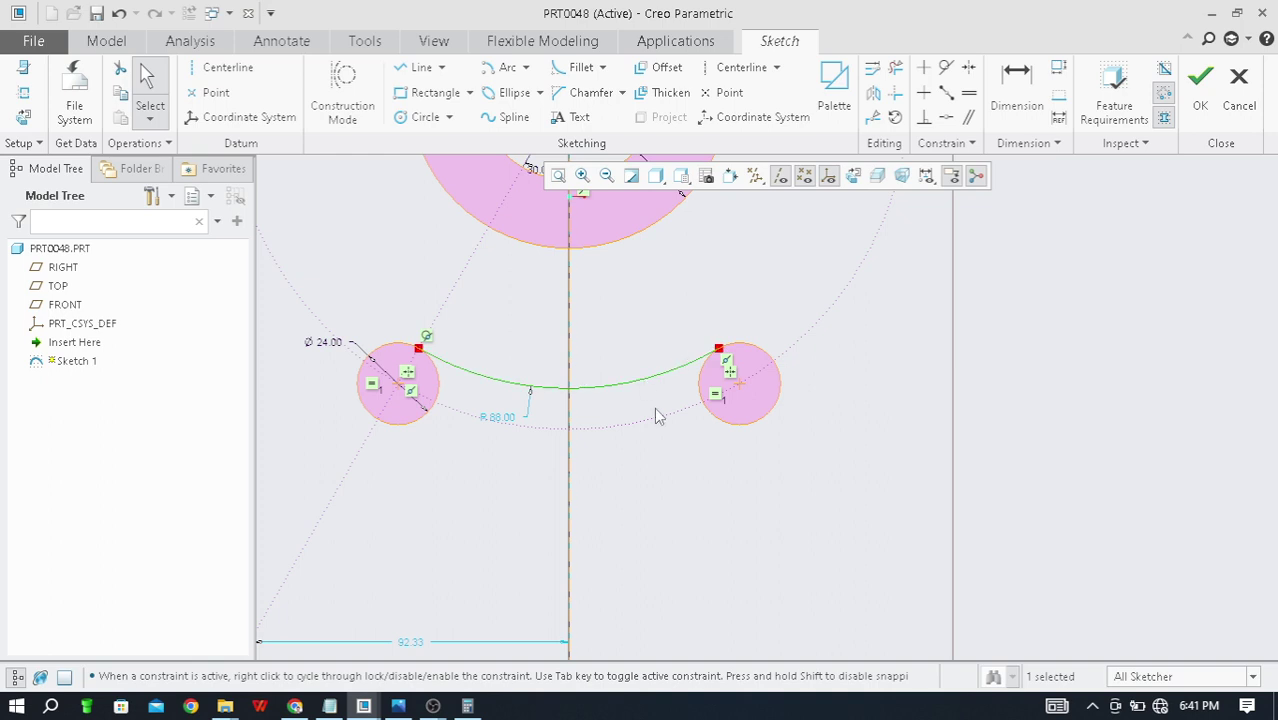
{"action": "scroll", "coordinate": [665, 410], "scroll_direction": "up", "scroll_amount": 3}
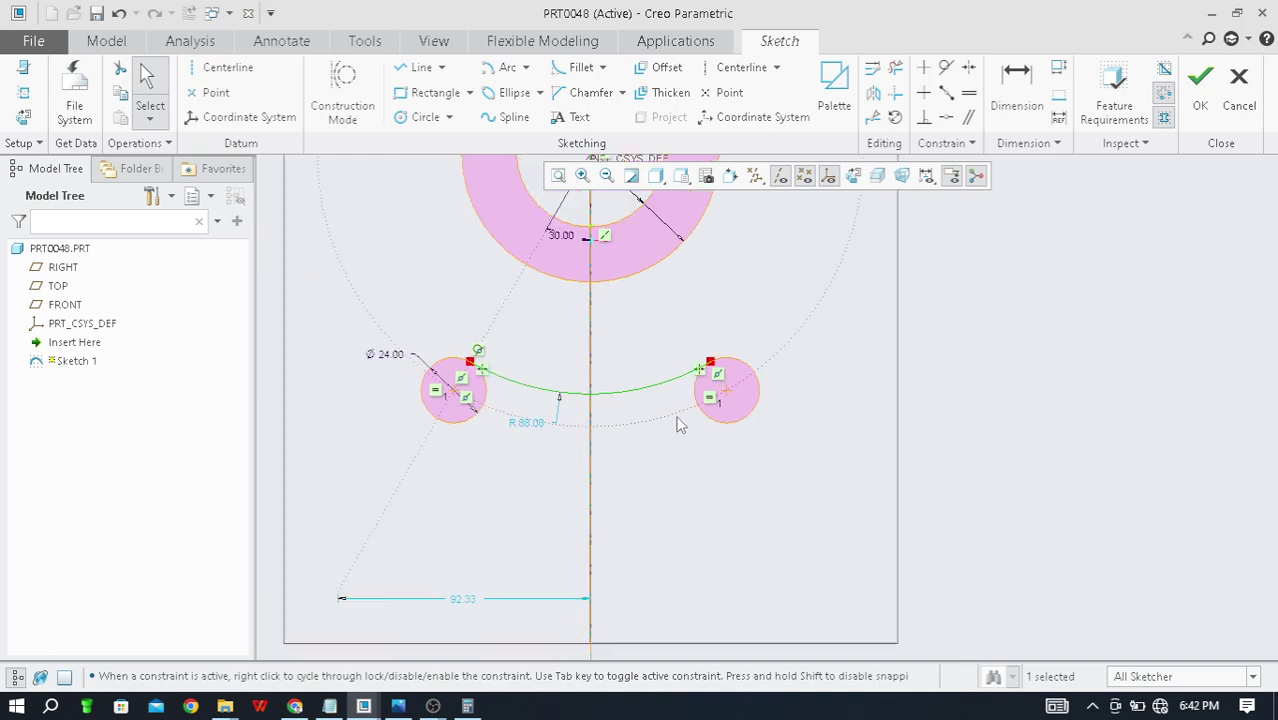
{"action": "left_click", "coordinate": [524, 67]}
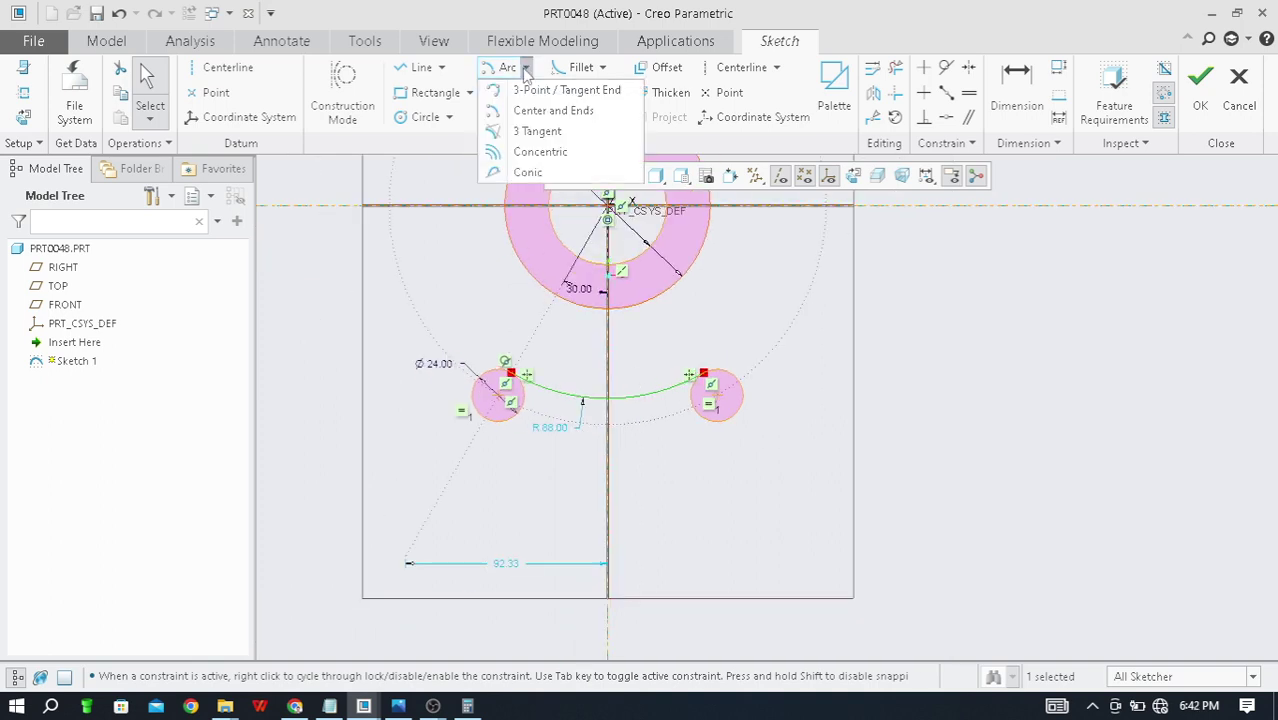
{"action": "left_click", "coordinate": [591, 112]}
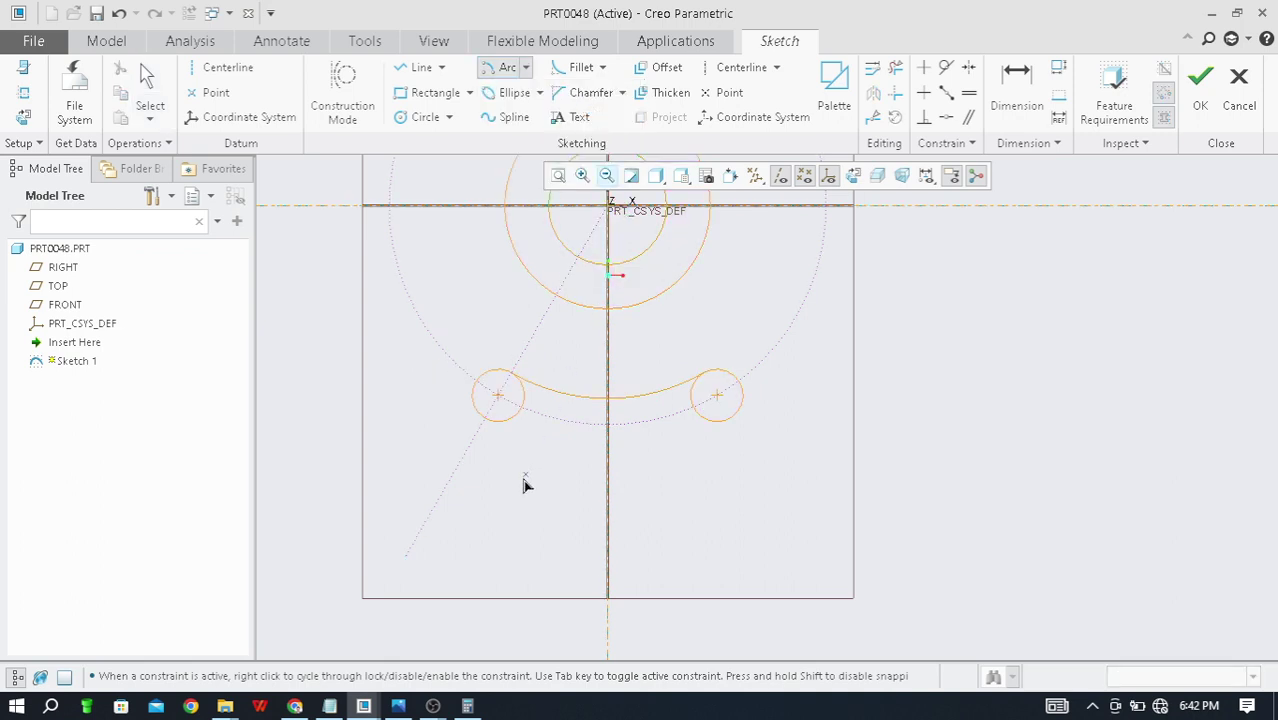
{"action": "left_click", "coordinate": [484, 420]}
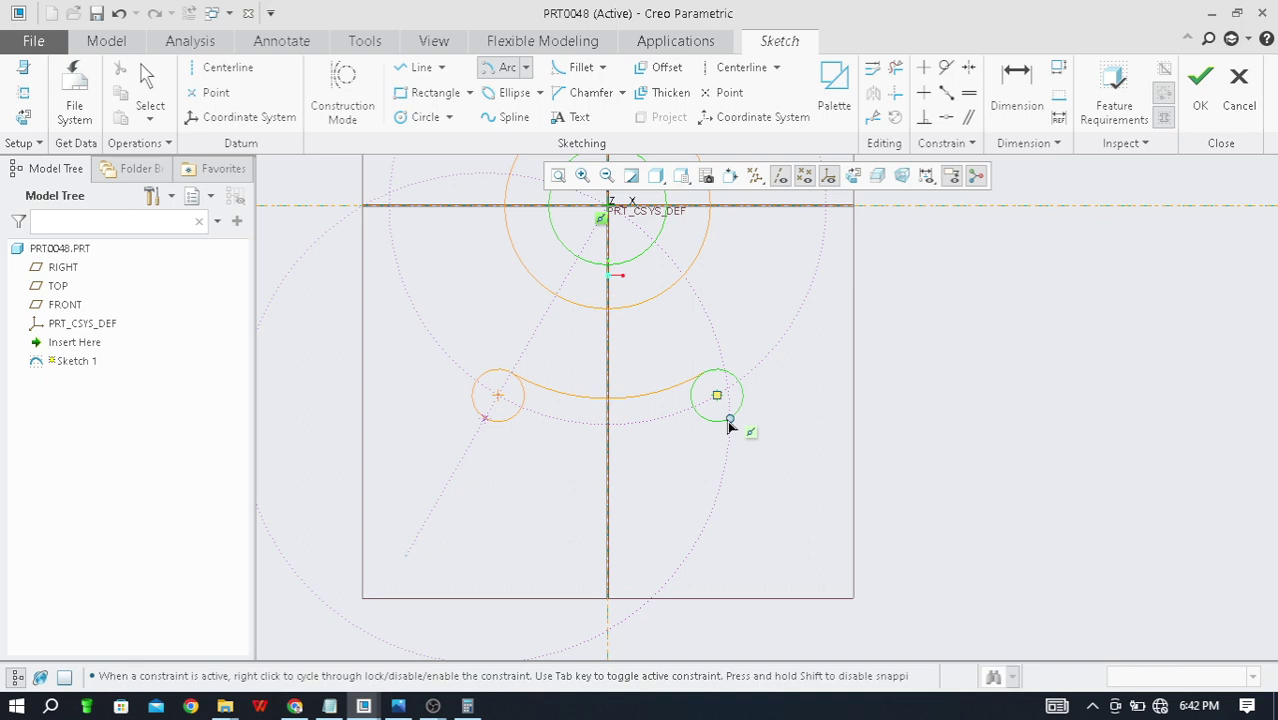
{"action": "left_click", "coordinate": [730, 421]}
{"action": "middle_click", "coordinate": [586, 363]}
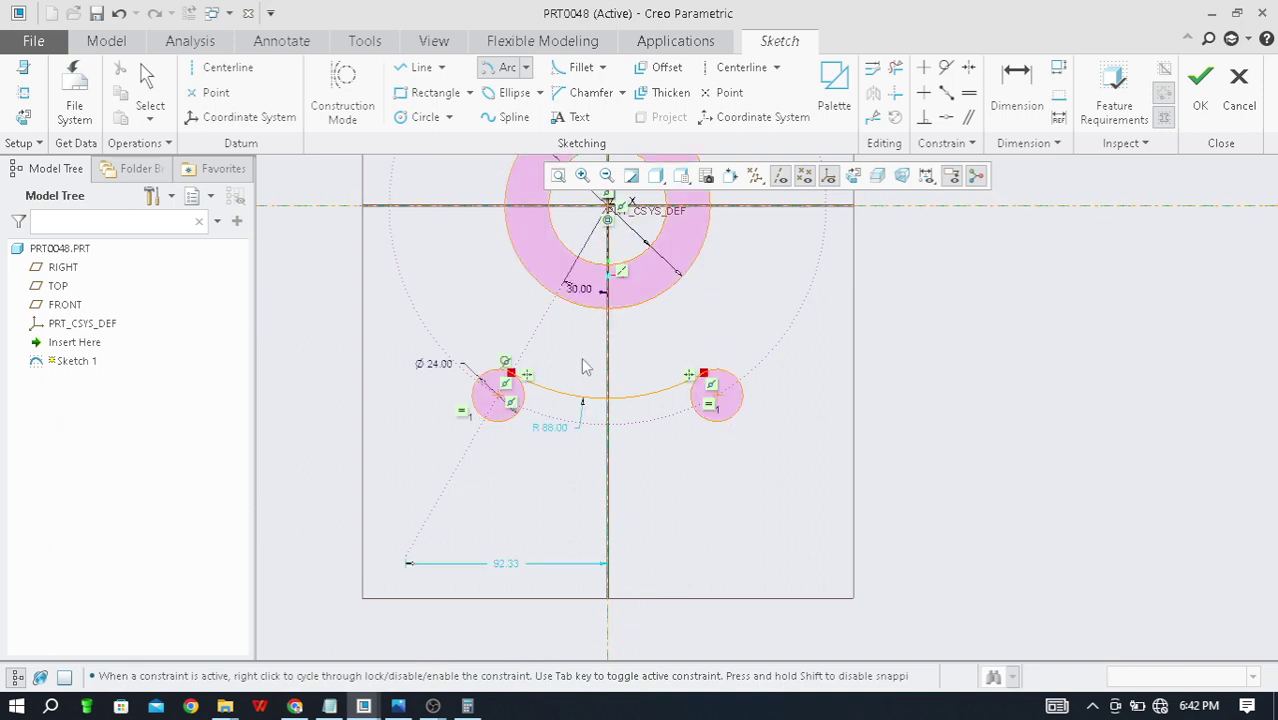
{"action": "left_click", "coordinate": [505, 66]}
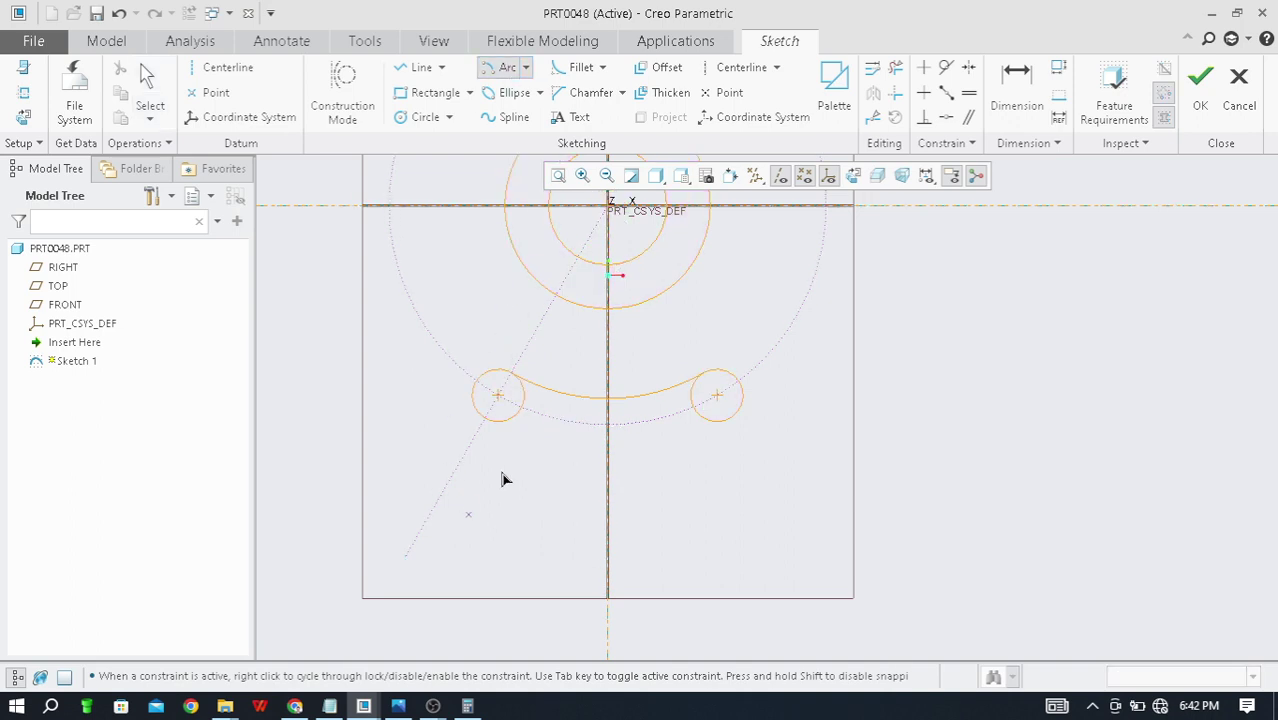
{"action": "left_click", "coordinate": [485, 419]}
{"action": "left_click", "coordinate": [726, 430]}
{"action": "left_click", "coordinate": [560, 418]}
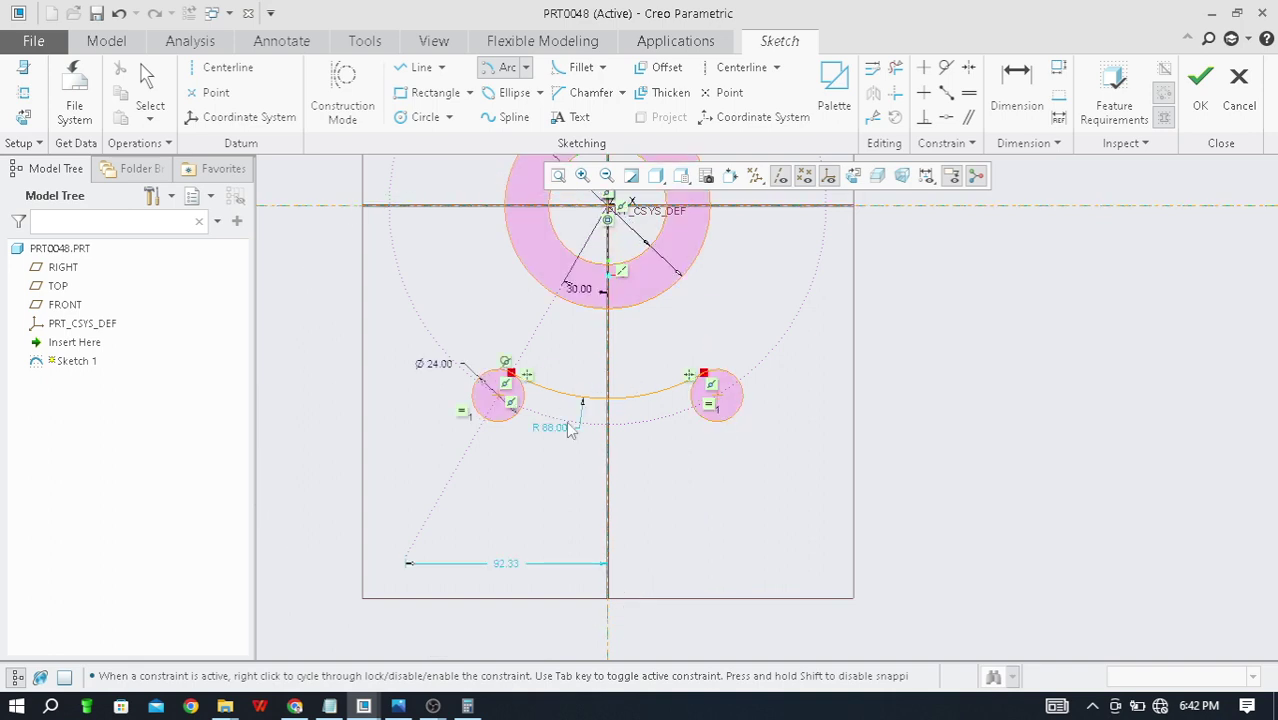
{"action": "middle_click", "coordinate": [567, 434]}
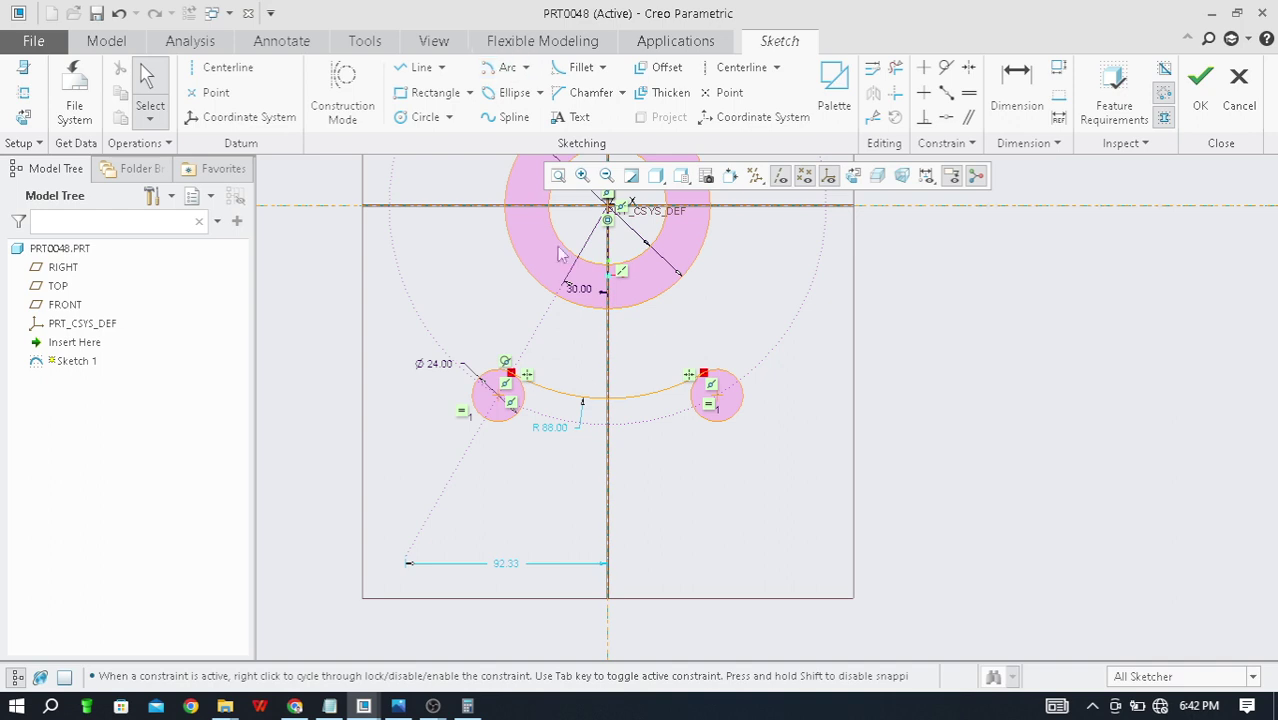
Step: Draw the slot's outer edge as a centre-and-ends arc about the origin, radius about 112, between the two slot-end circles
{"action": "scroll", "coordinate": [557, 473], "scroll_direction": "down", "scroll_amount": 1}
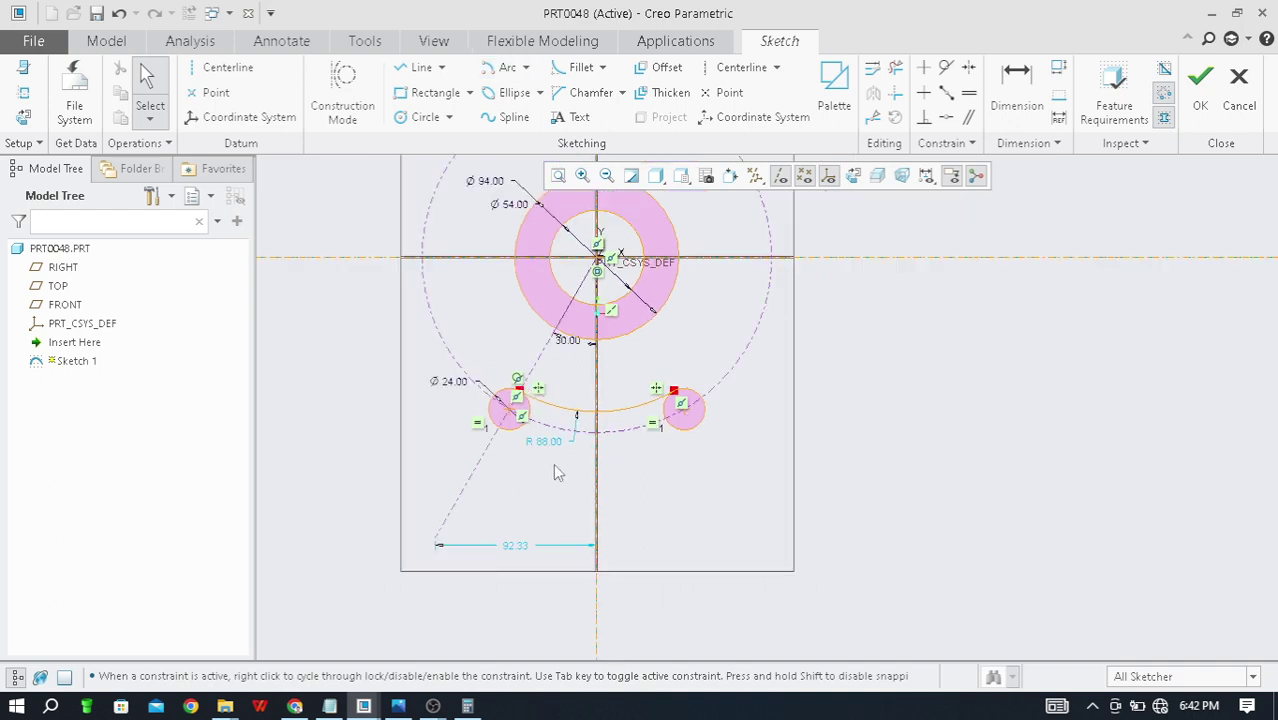
{"action": "left_click", "coordinate": [502, 70]}
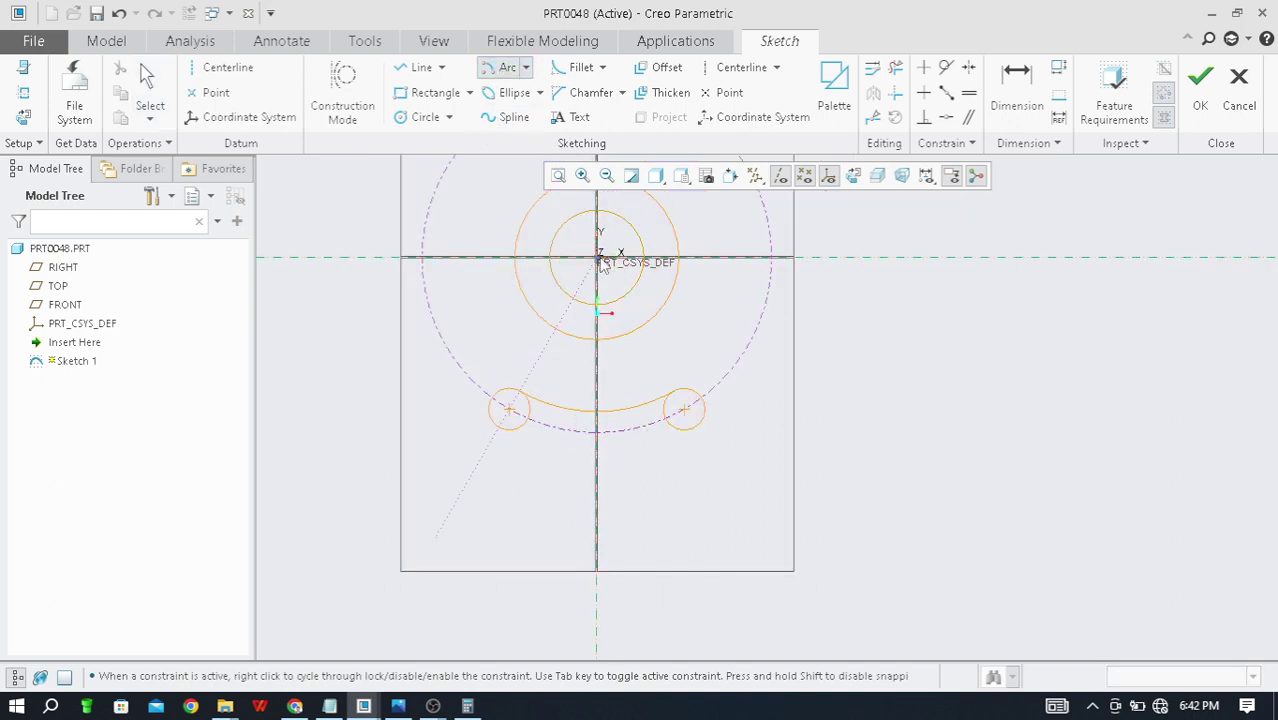
{"action": "left_click", "coordinate": [692, 434]}
{"action": "left_click", "coordinate": [508, 446]}
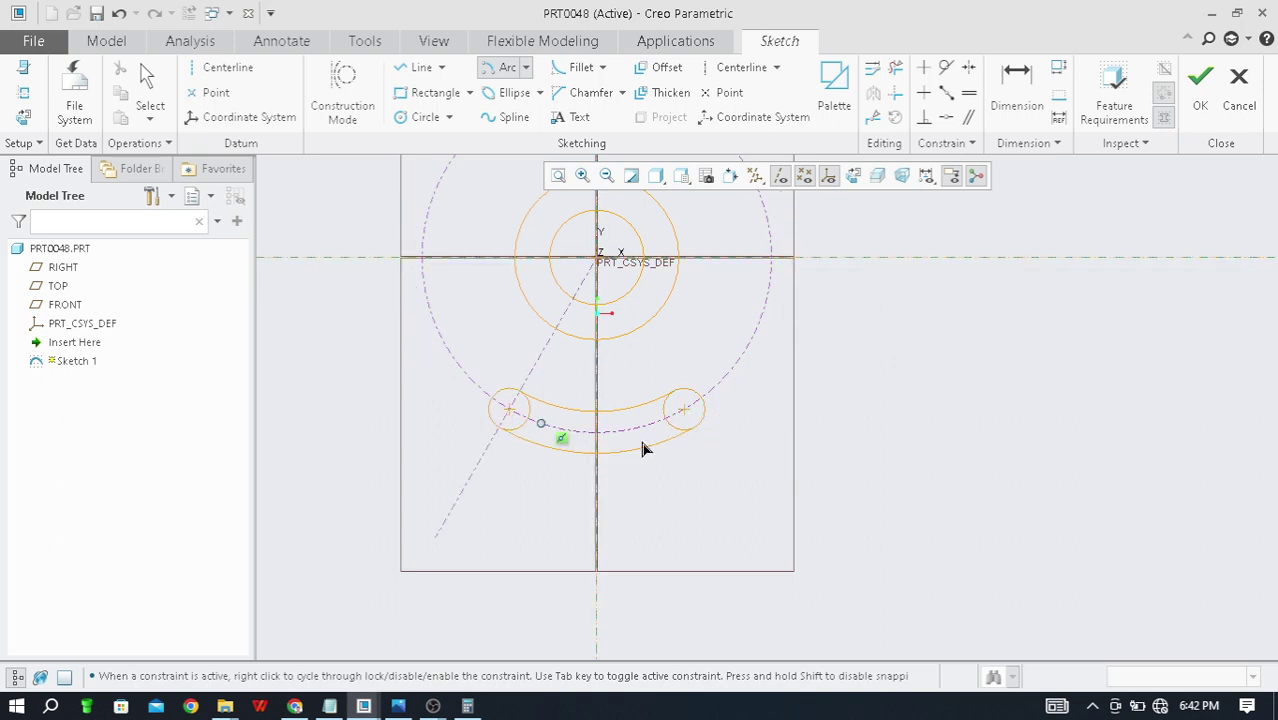
{"action": "middle_click", "coordinate": [766, 444]}
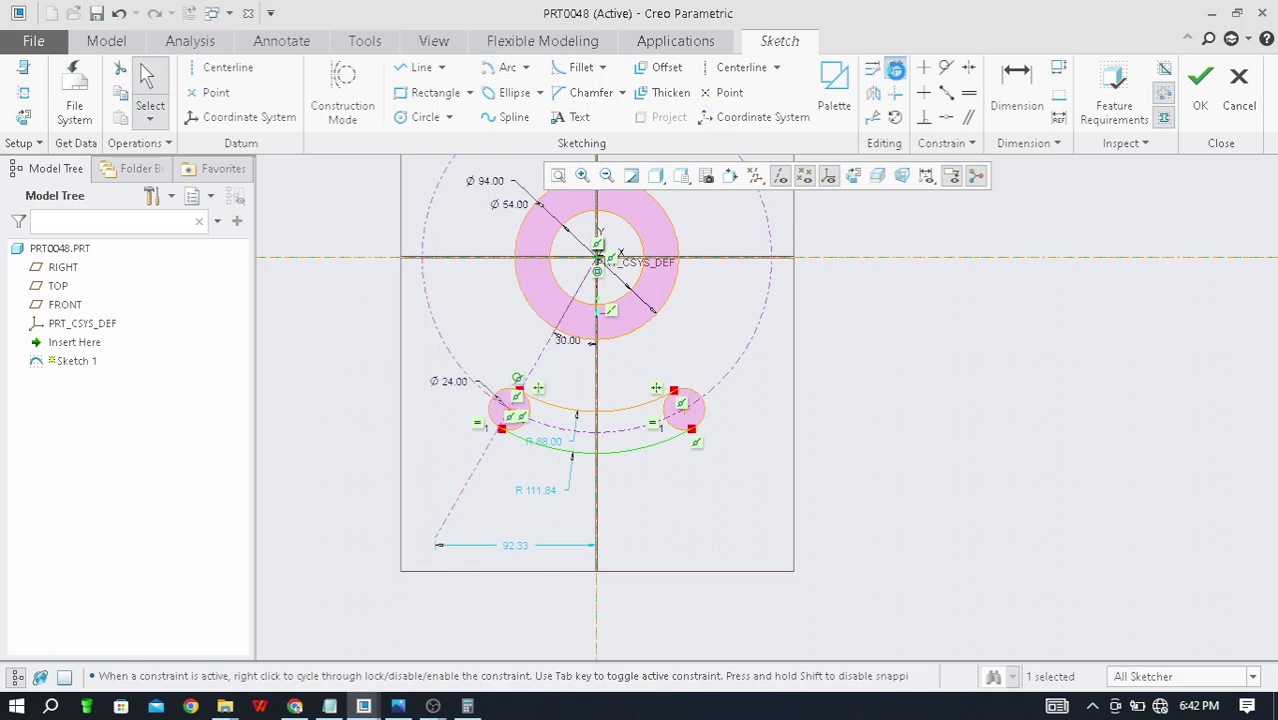
Step: Trim away the inner portions of both slot-end circles to leave a closed curved slot outline
{"action": "left_click", "coordinate": [895, 67]}
{"action": "scroll", "coordinate": [655, 470], "scroll_direction": "up", "scroll_amount": 2}
{"action": "left_click", "coordinate": [666, 379]}
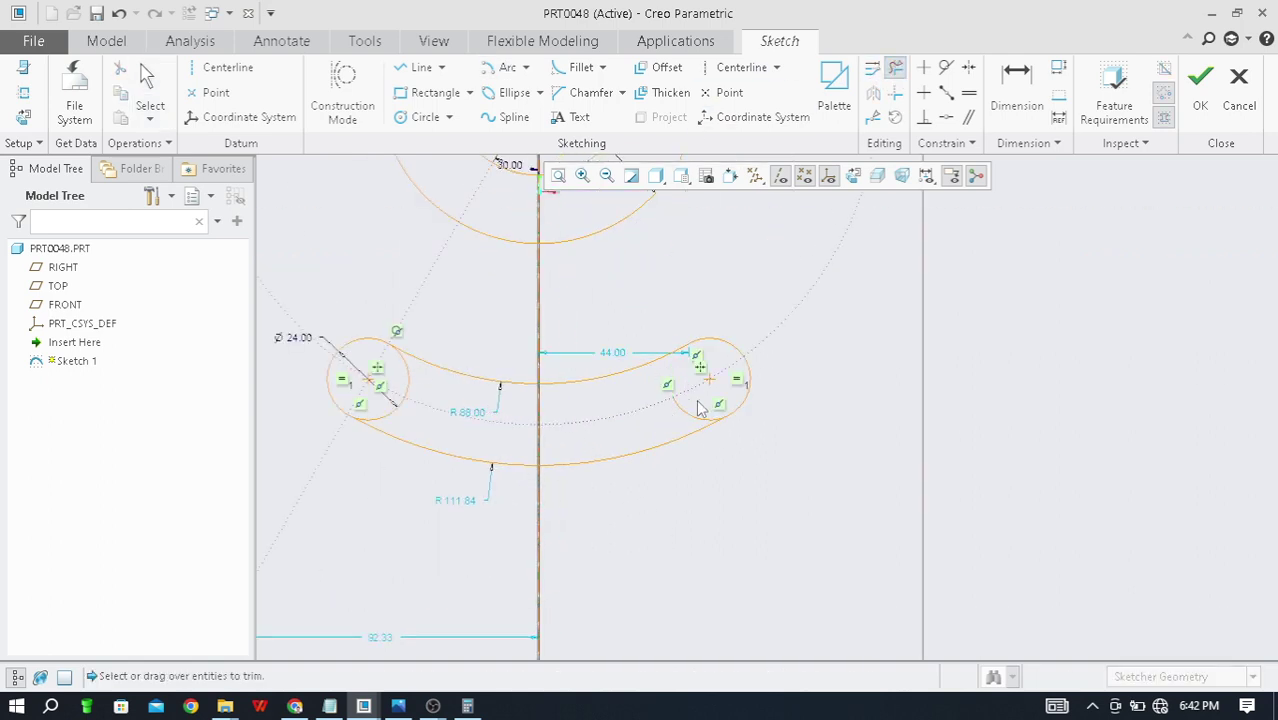
{"action": "left_click", "coordinate": [684, 421]}
{"action": "scroll", "coordinate": [420, 392], "scroll_direction": "up", "scroll_amount": 3}
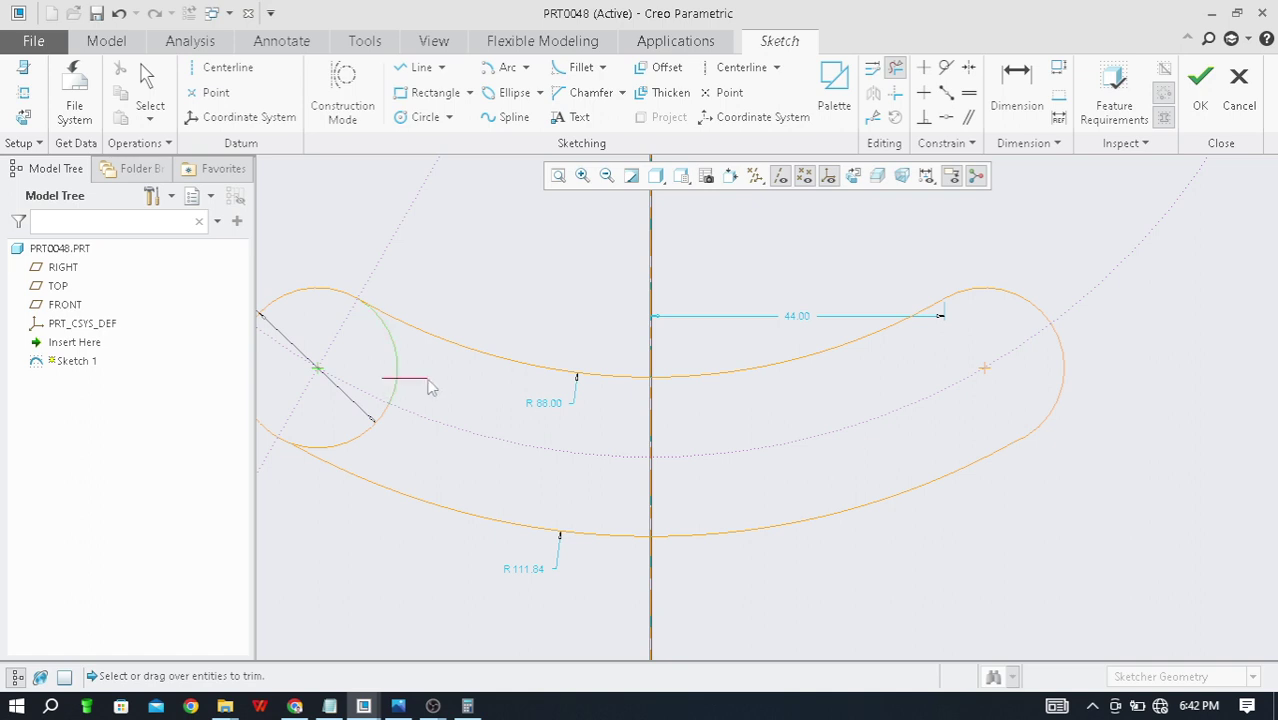
{"action": "scroll", "coordinate": [400, 433], "scroll_direction": "down", "scroll_amount": 3}
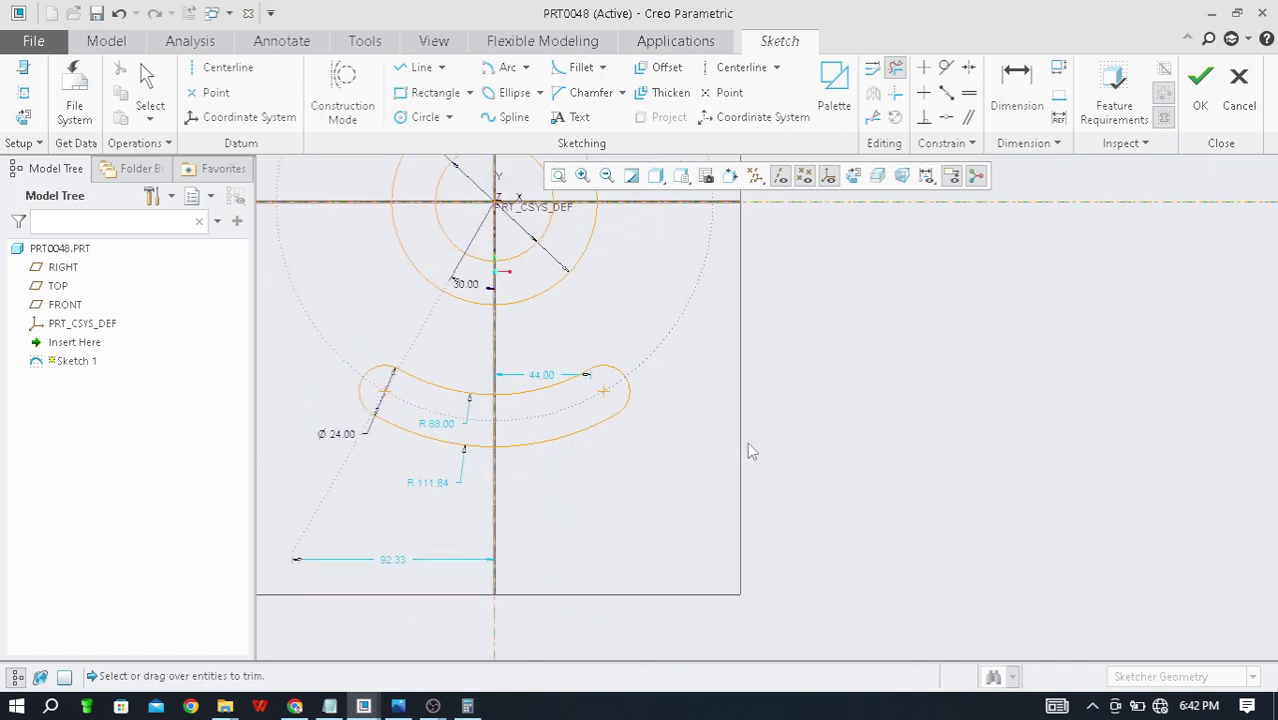
{"action": "middle_click", "coordinate": [745, 440]}
Step: Examine the arc joints at both ends of the trimmed slot and compare the arm with the reference drawing
{"action": "scroll", "coordinate": [521, 433], "scroll_direction": "down", "scroll_amount": 3}
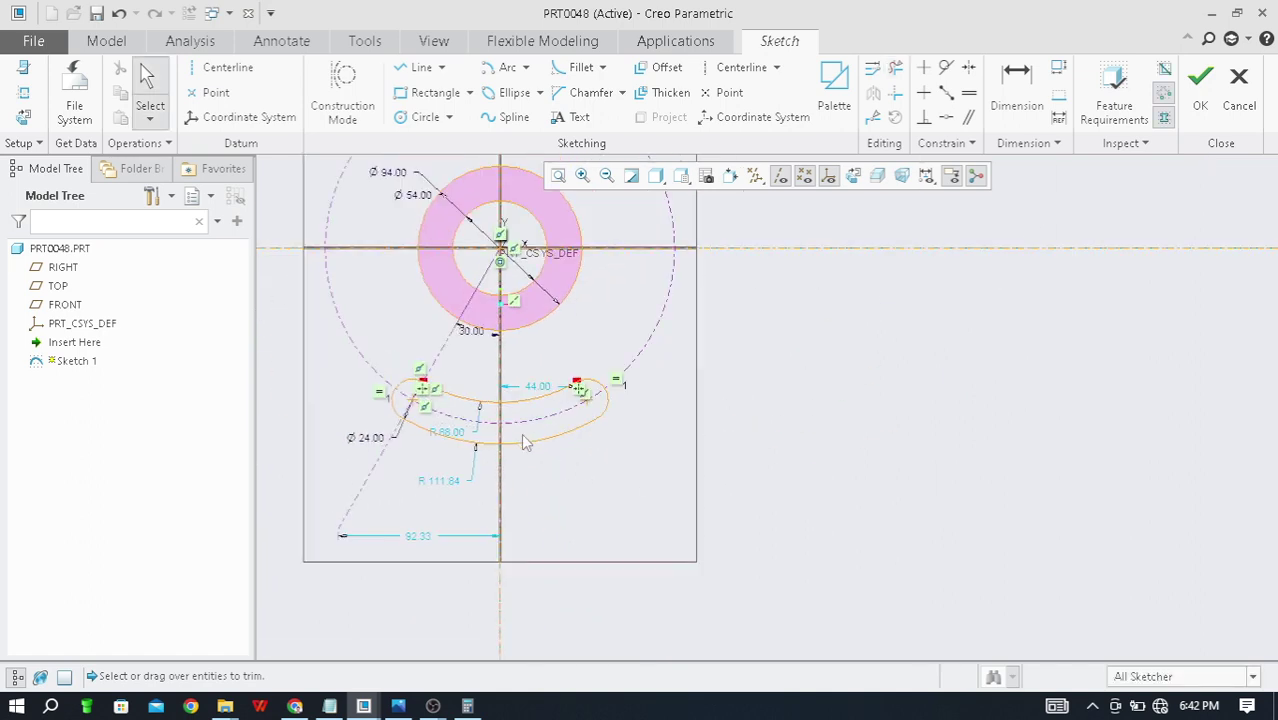
{"action": "scroll", "coordinate": [683, 391], "scroll_direction": "up", "scroll_amount": 5}
{"action": "scroll", "coordinate": [683, 391], "scroll_direction": "down", "scroll_amount": 5}
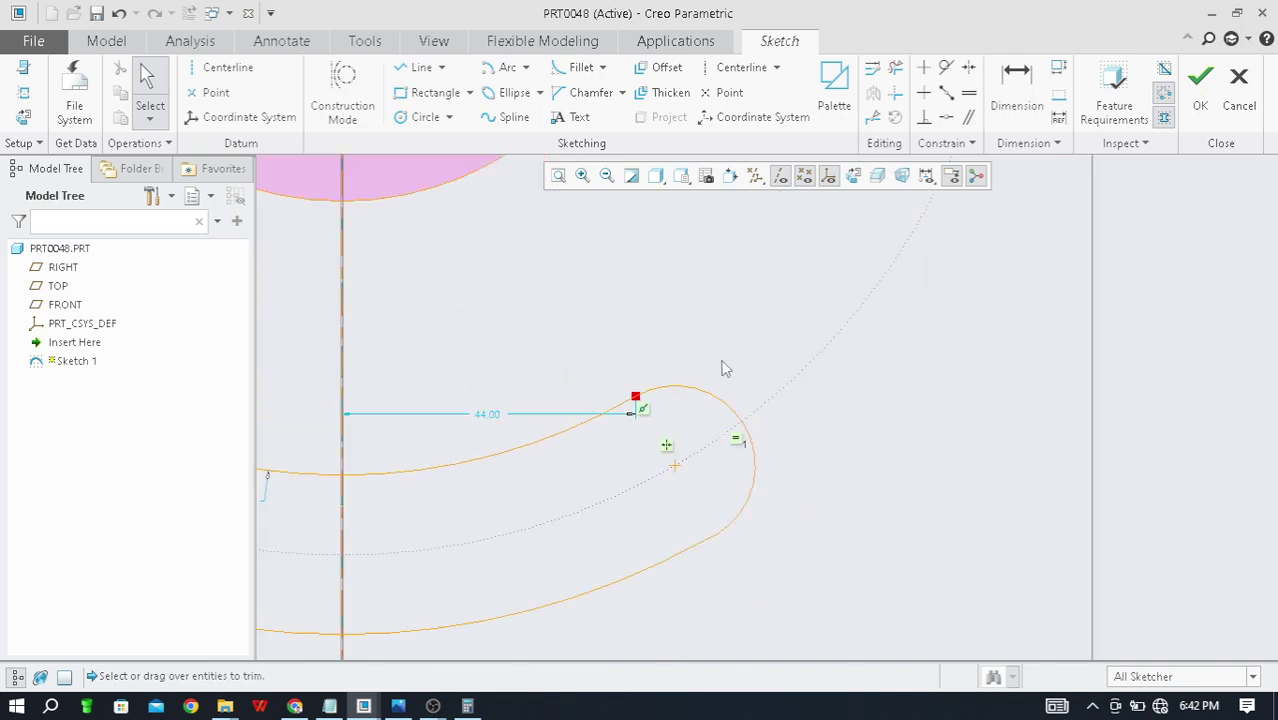
{"action": "scroll", "coordinate": [445, 410], "scroll_direction": "up", "scroll_amount": 5}
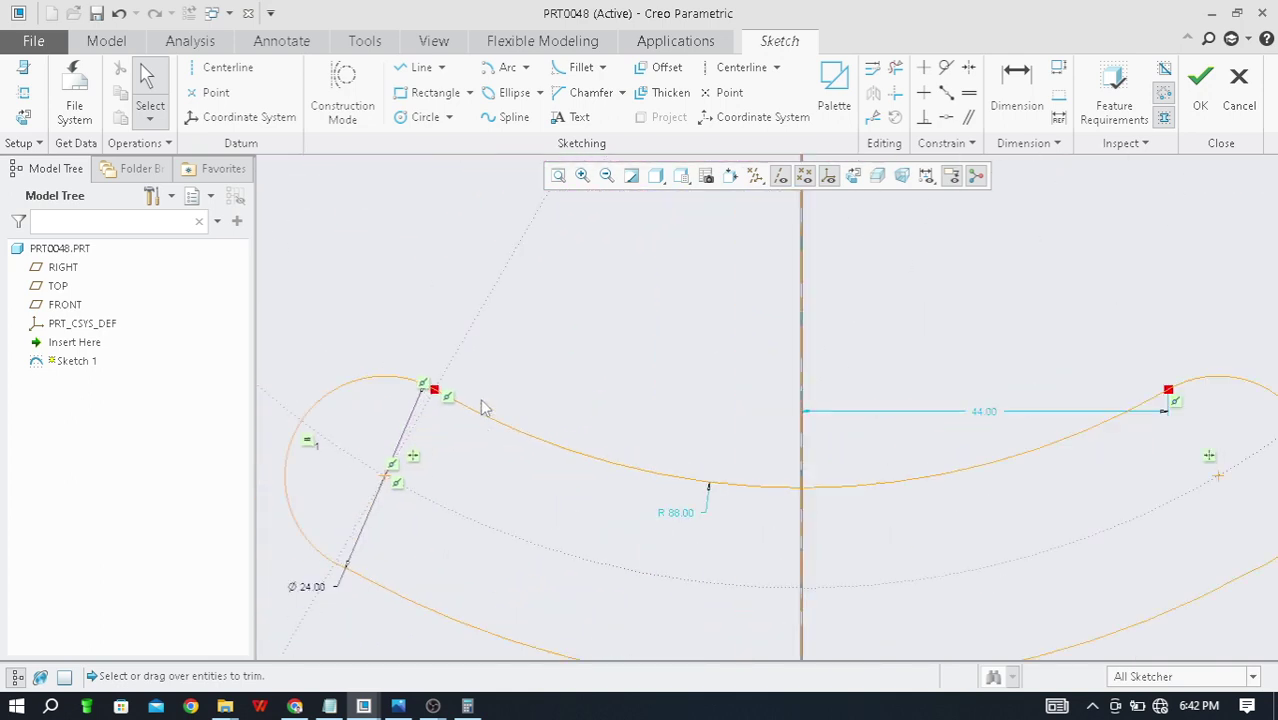
{"action": "scroll", "coordinate": [375, 365], "scroll_direction": "down", "scroll_amount": 2}
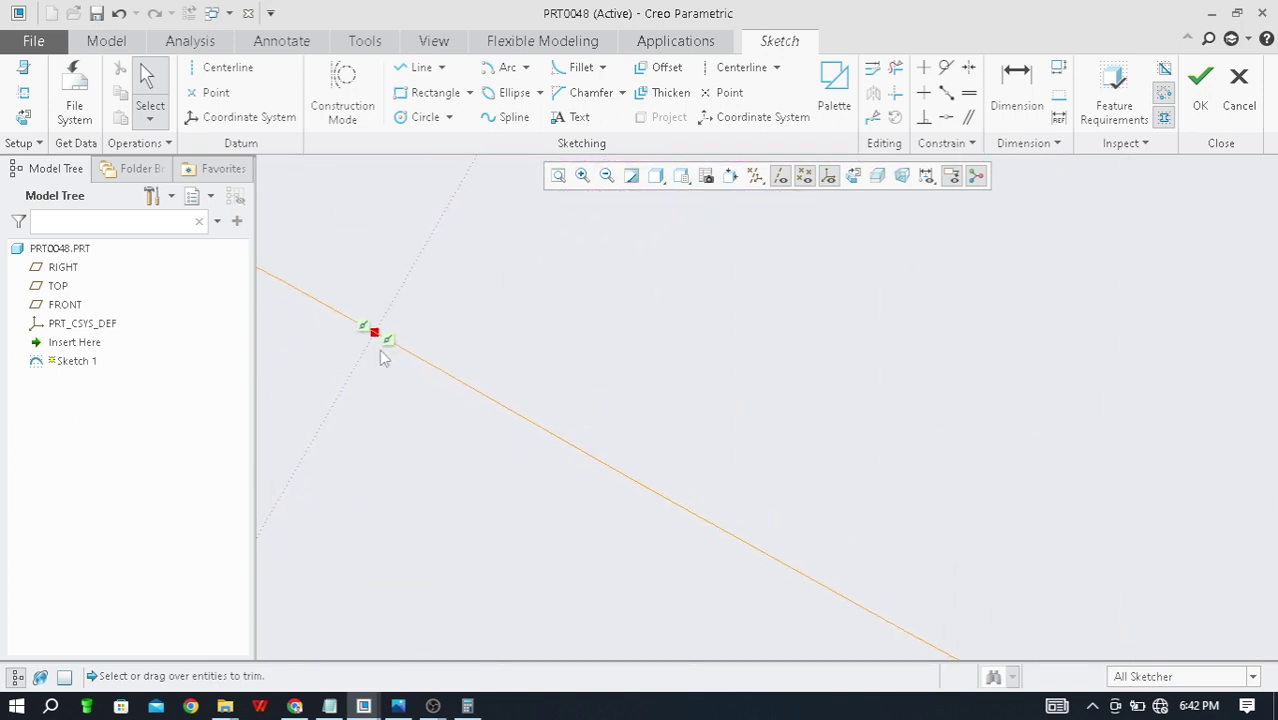
{"action": "scroll", "coordinate": [387, 370], "scroll_direction": "down", "scroll_amount": 10}
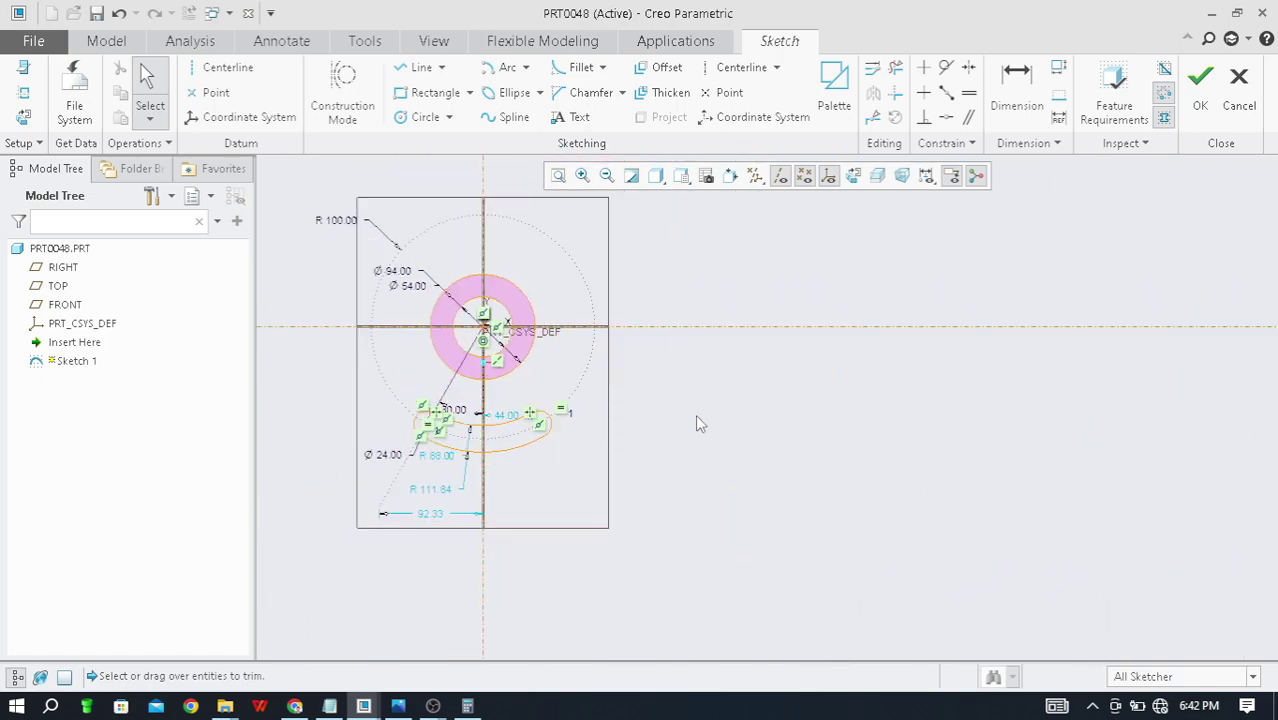
{"action": "scroll", "coordinate": [698, 423], "scroll_direction": "down", "scroll_amount": 3}
{"action": "scroll", "coordinate": [645, 425], "scroll_direction": "up", "scroll_amount": 3}
{"action": "scroll", "coordinate": [612, 390], "scroll_direction": "up", "scroll_amount": 2}
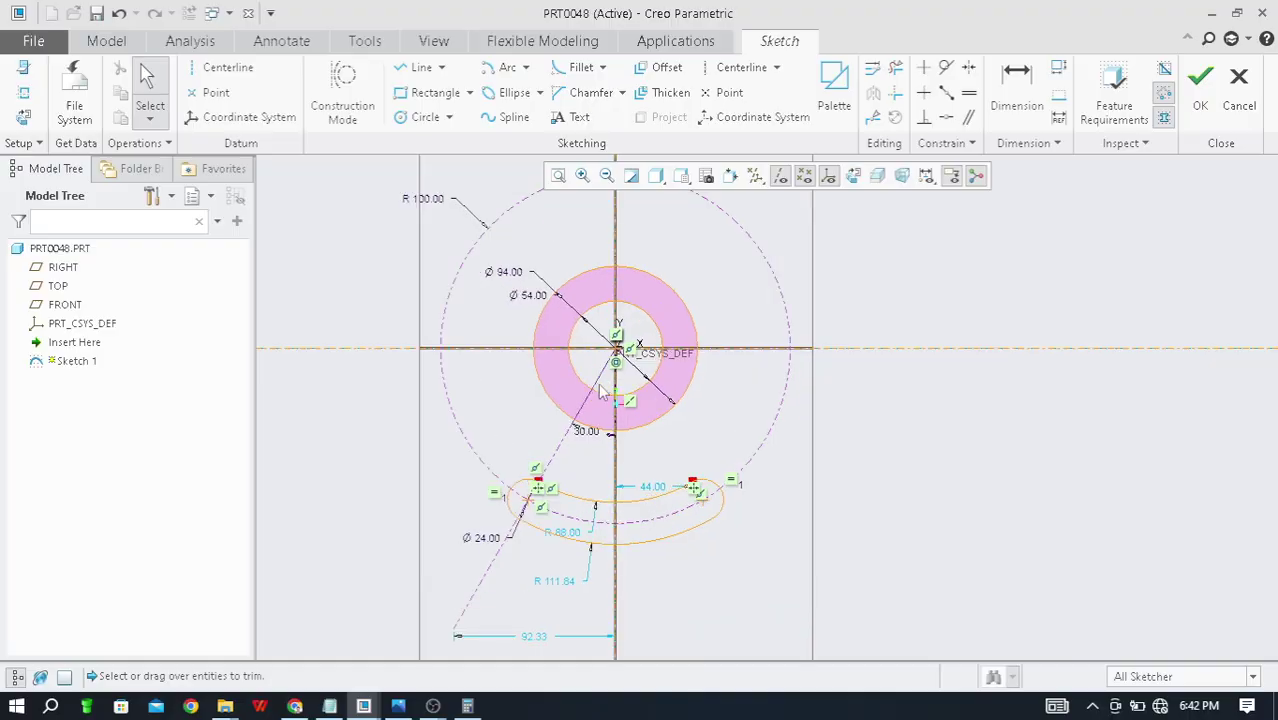
{"action": "key", "text": "alt+Tab"}
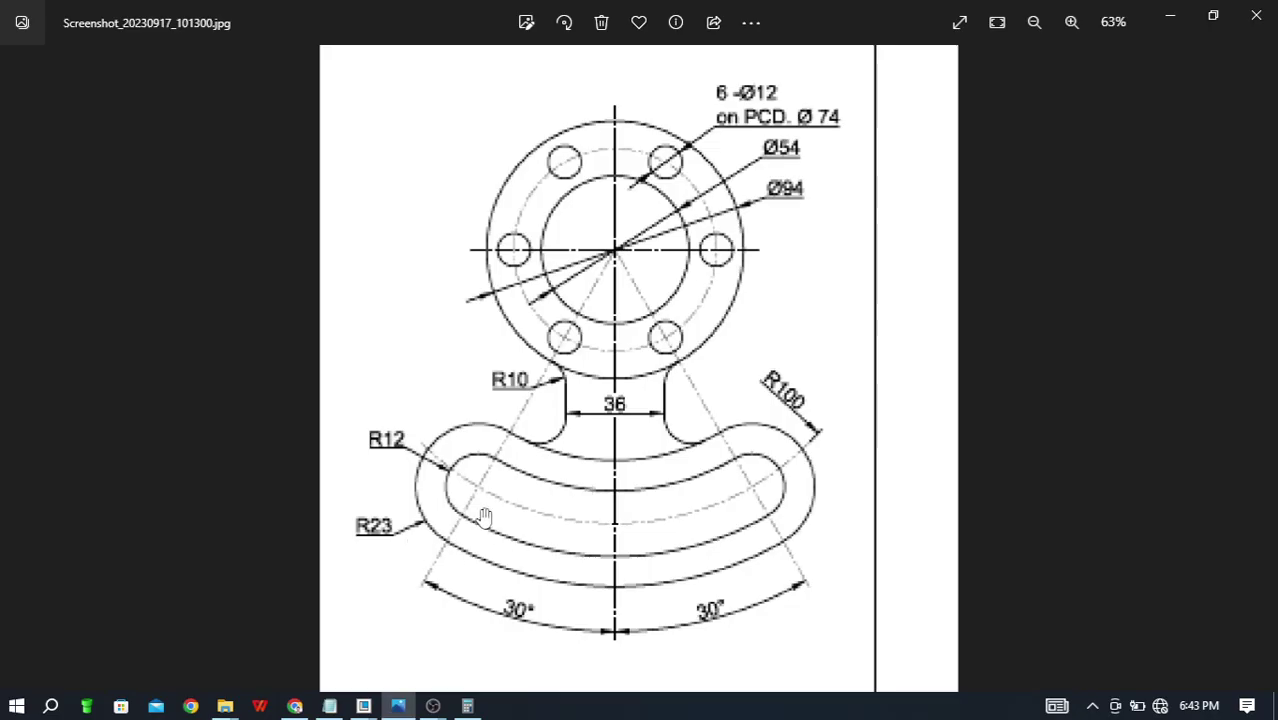
{"action": "scroll", "coordinate": [412, 543], "scroll_direction": "down", "scroll_amount": 2}
{"action": "scroll", "coordinate": [412, 543], "scroll_direction": "up", "scroll_amount": 2}
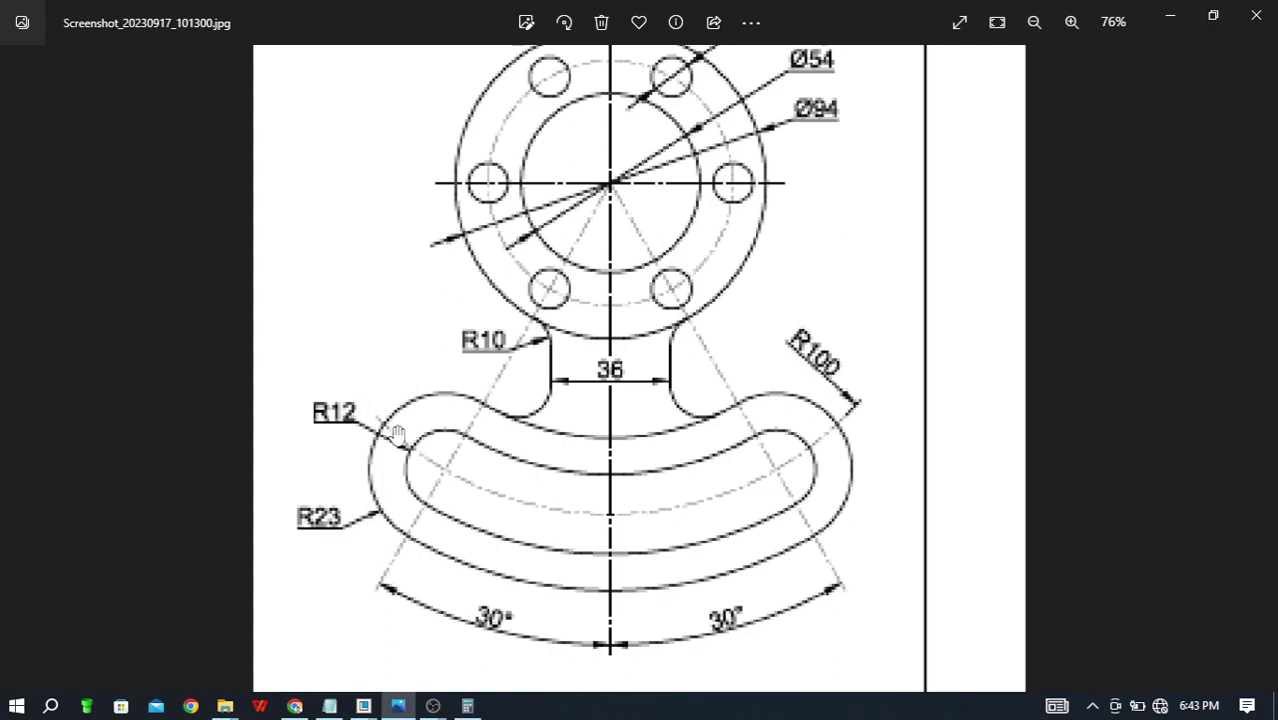
{"action": "key", "text": "alt+Tab"}
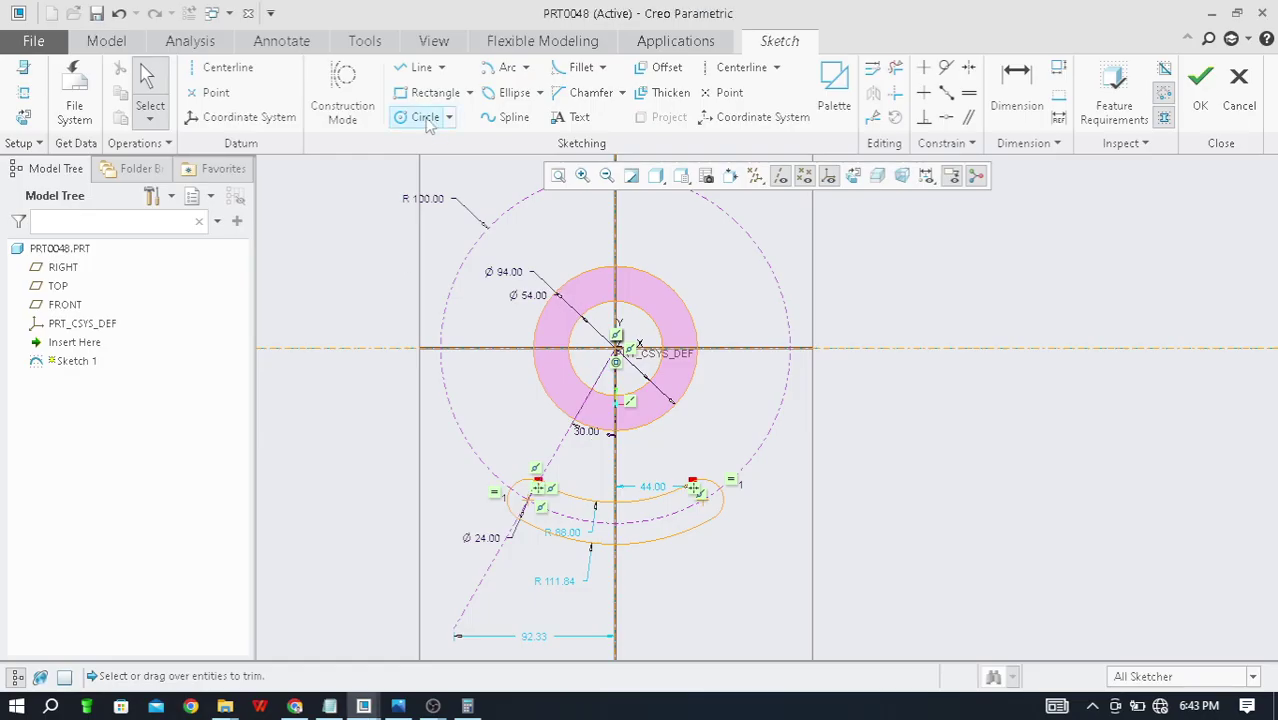
Step: Draw a circle about 65 in diameter around the slot end on the angled line, concentric with its rounded end
{"action": "left_click", "coordinate": [426, 118]}
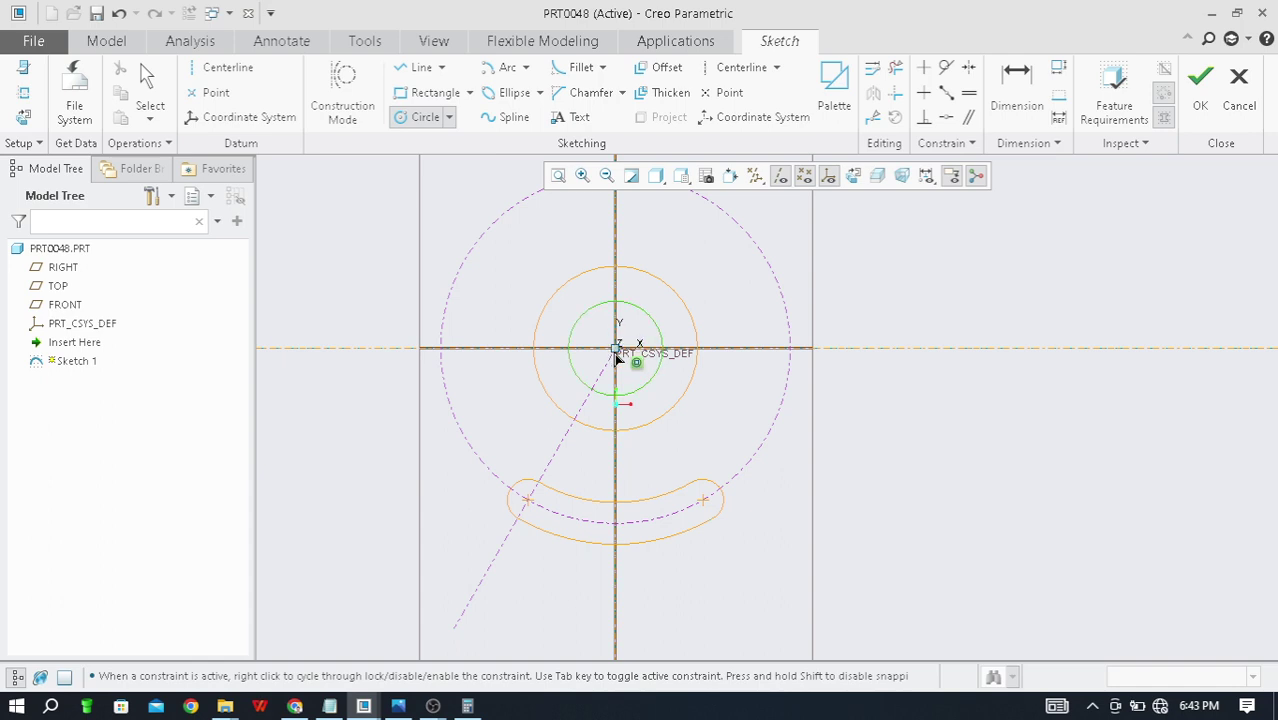
{"action": "left_click", "coordinate": [527, 500]}
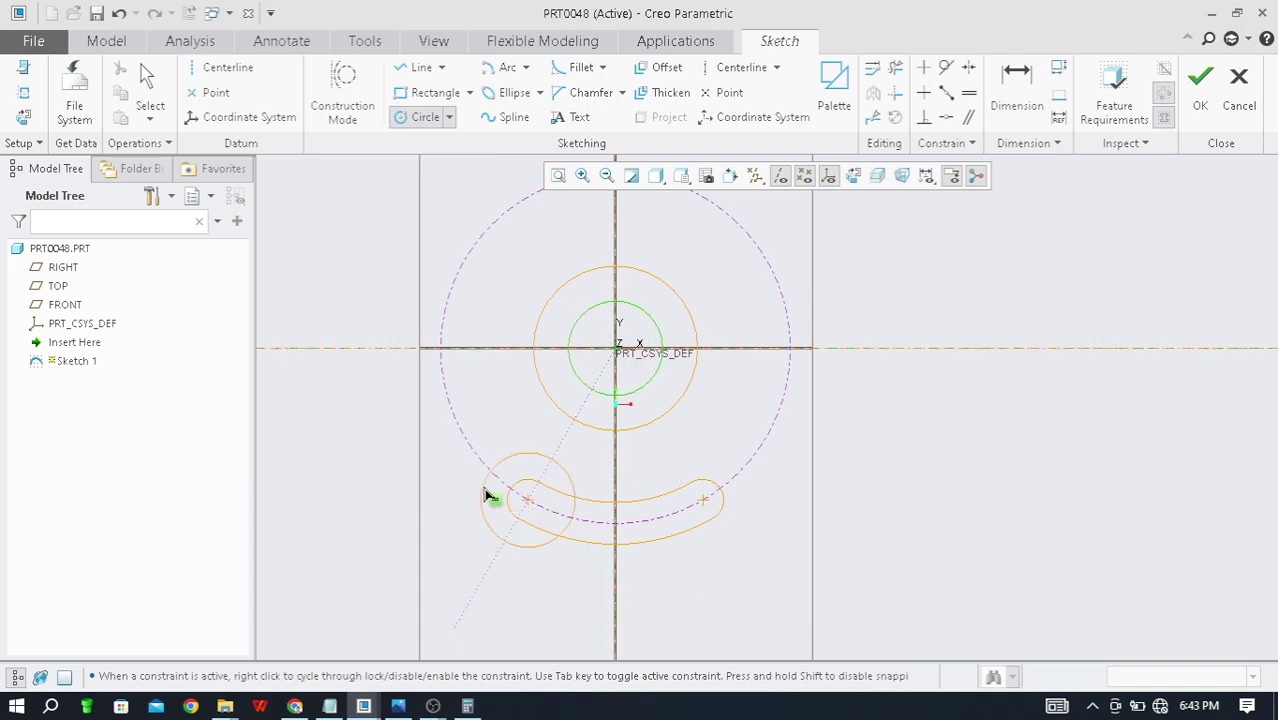
{"action": "left_click", "coordinate": [476, 486]}
{"action": "middle_click", "coordinate": [391, 470]}
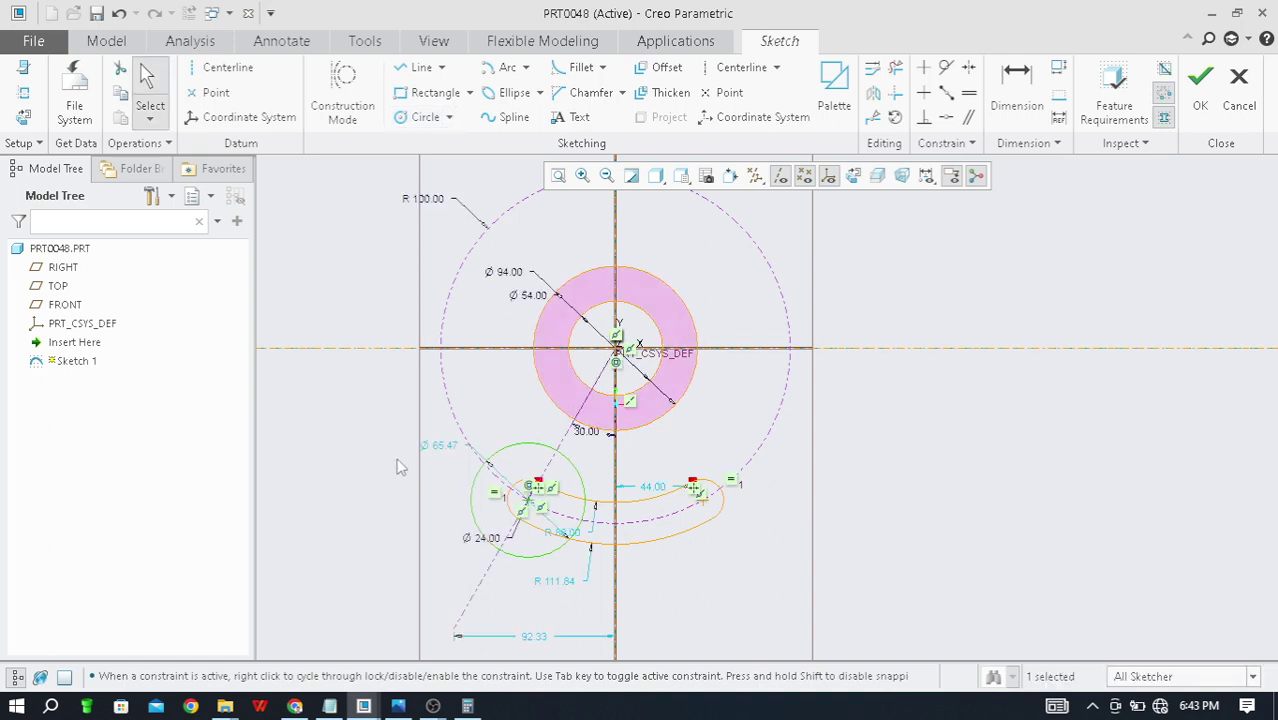
Step: Set the diameter of the circle around the left slot end to 46 and check it against the reference drawing
{"action": "left_click_drag", "start_coordinate": [446, 452], "coordinate": [419, 503]}
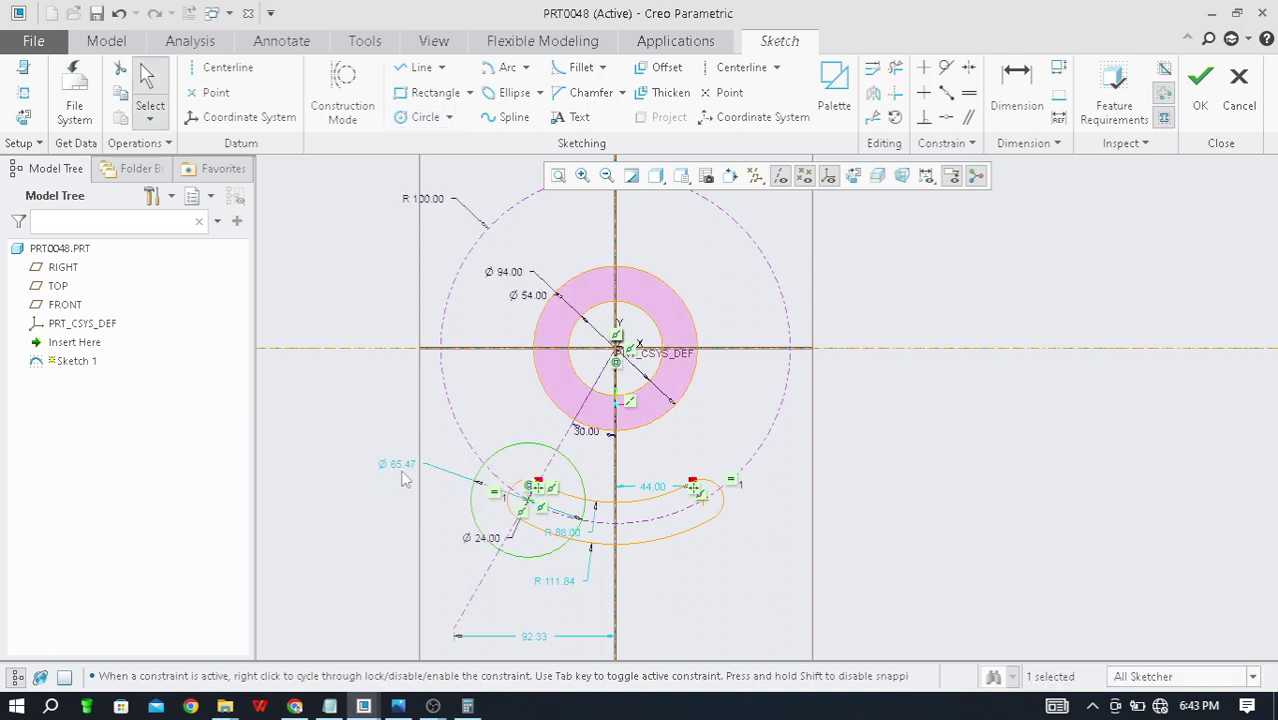
{"action": "double_click", "coordinate": [403, 468]}
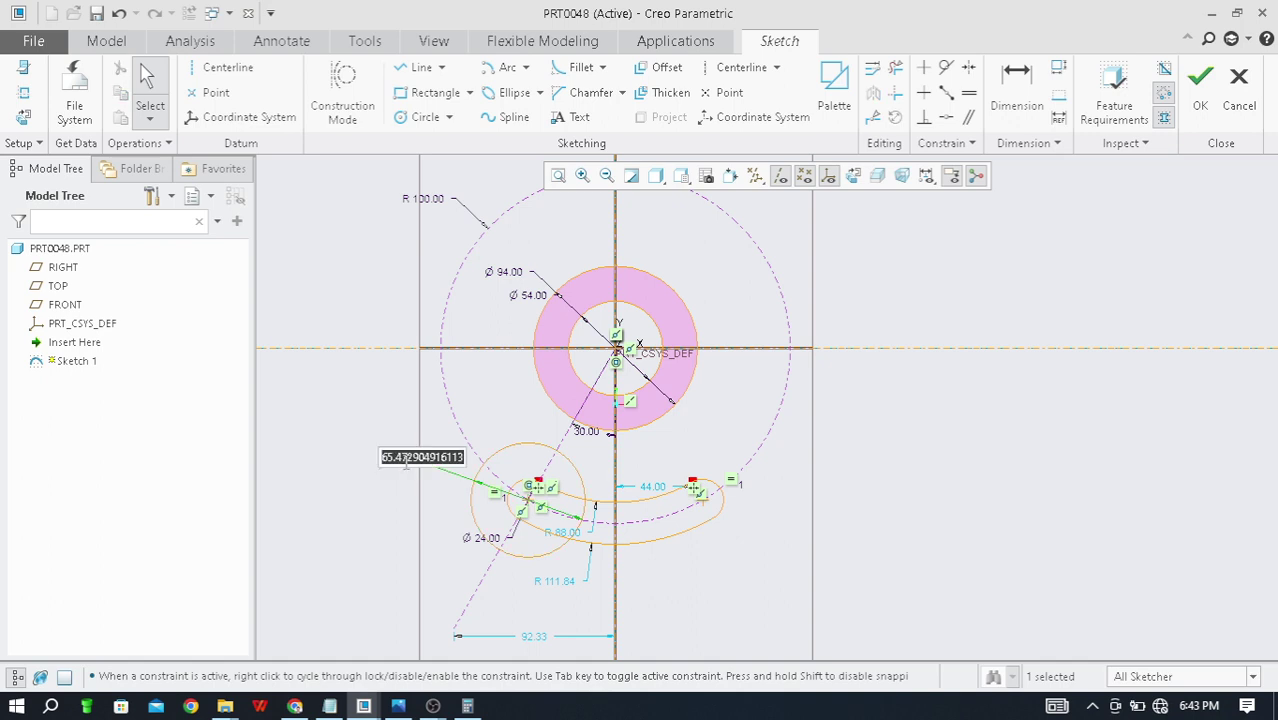
{"action": "type", "text": "46"}
{"action": "key", "text": "Return"}
{"action": "key", "text": "alt+Tab"}
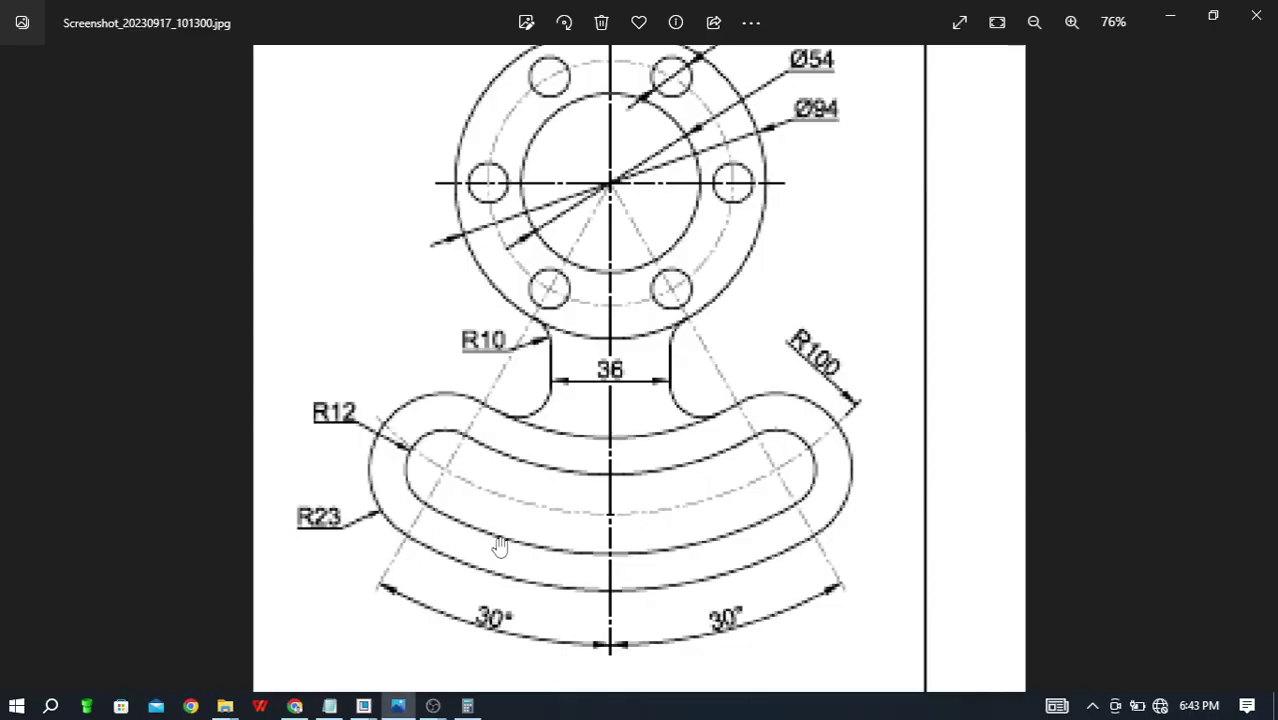
{"action": "key", "text": "alt+Tab"}
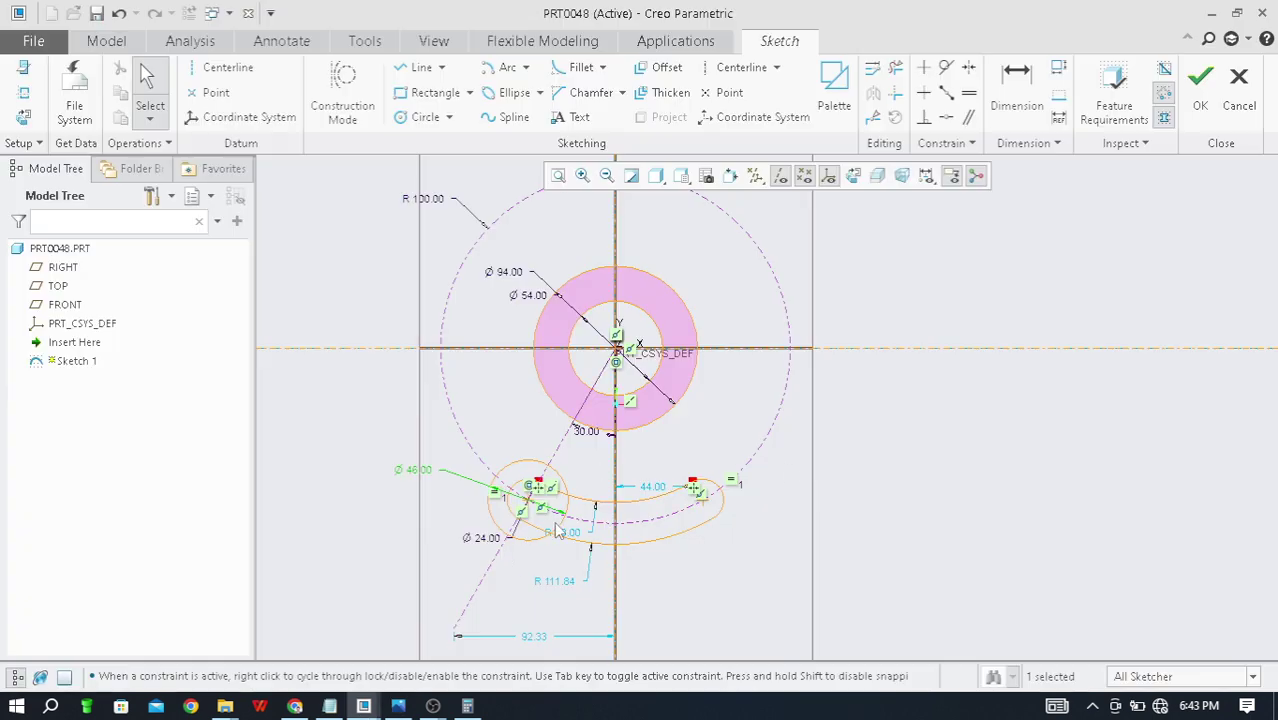
Step: Mirror the 46 diameter circle about the vertical centerline onto the right slot end
{"action": "scroll", "coordinate": [590, 512], "scroll_direction": "up", "scroll_amount": 3}
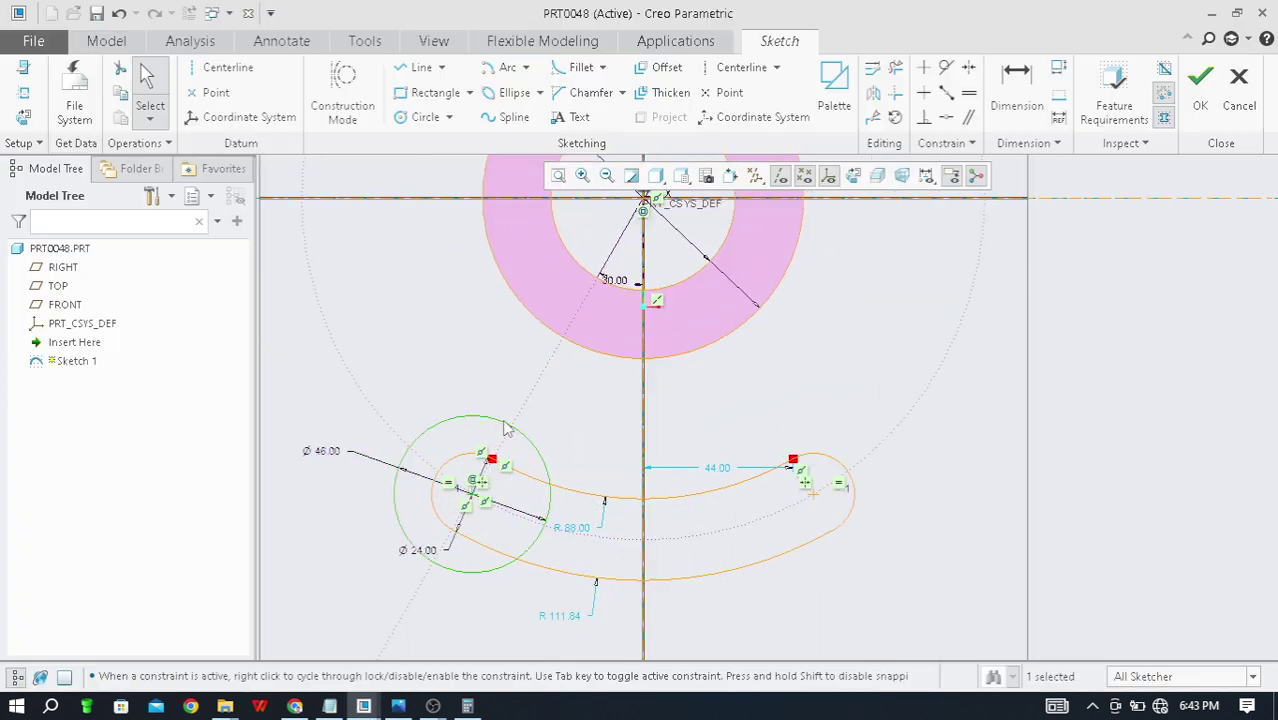
{"action": "left_click", "coordinate": [872, 92]}
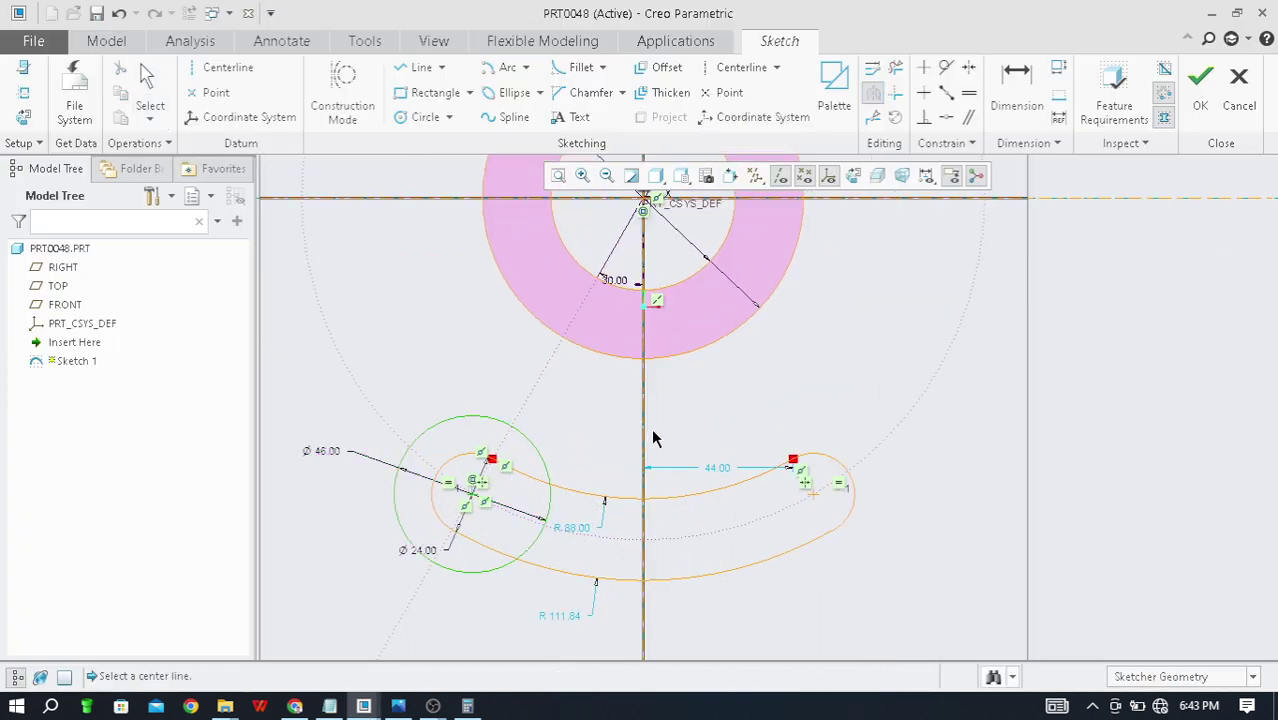
{"action": "left_click", "coordinate": [645, 432]}
{"action": "scroll", "coordinate": [600, 370], "scroll_direction": "down", "scroll_amount": 3}
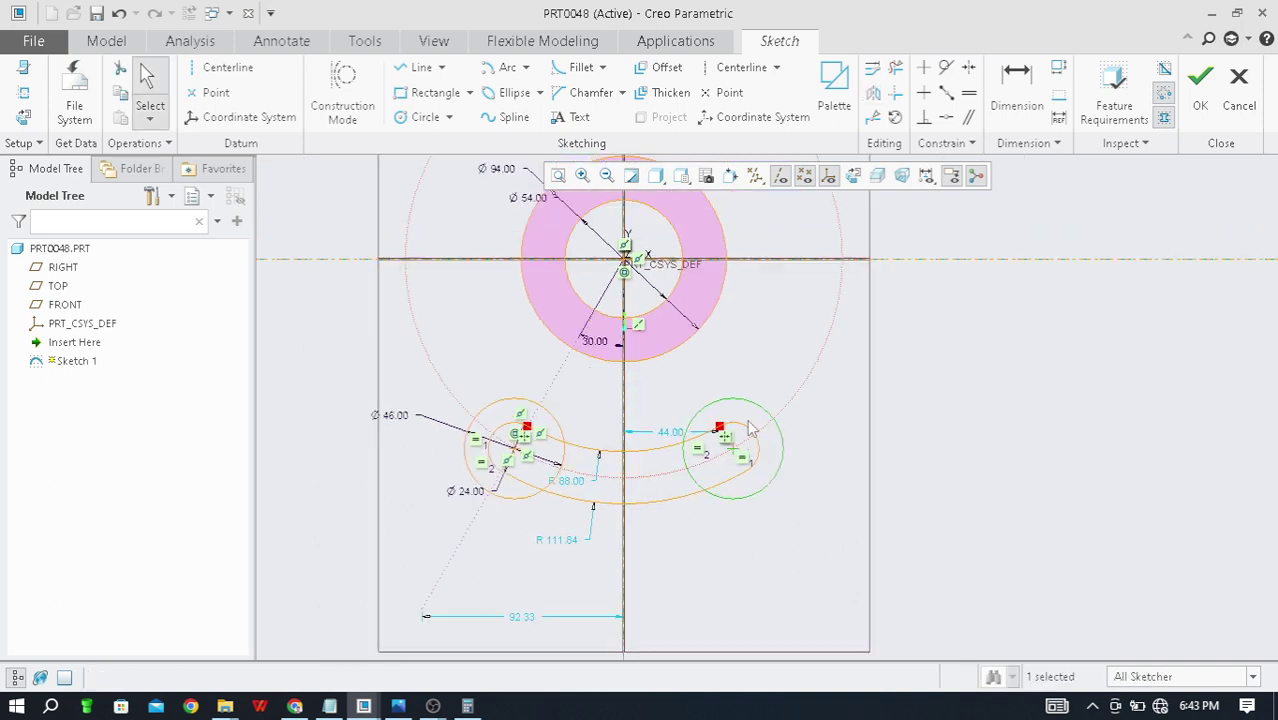
Step: Draw the arm's lower and upper edges as center-and-ends arcs about the origin, radii about 123 and 77, between the two 46 diameter circles
{"action": "left_click", "coordinate": [526, 67]}
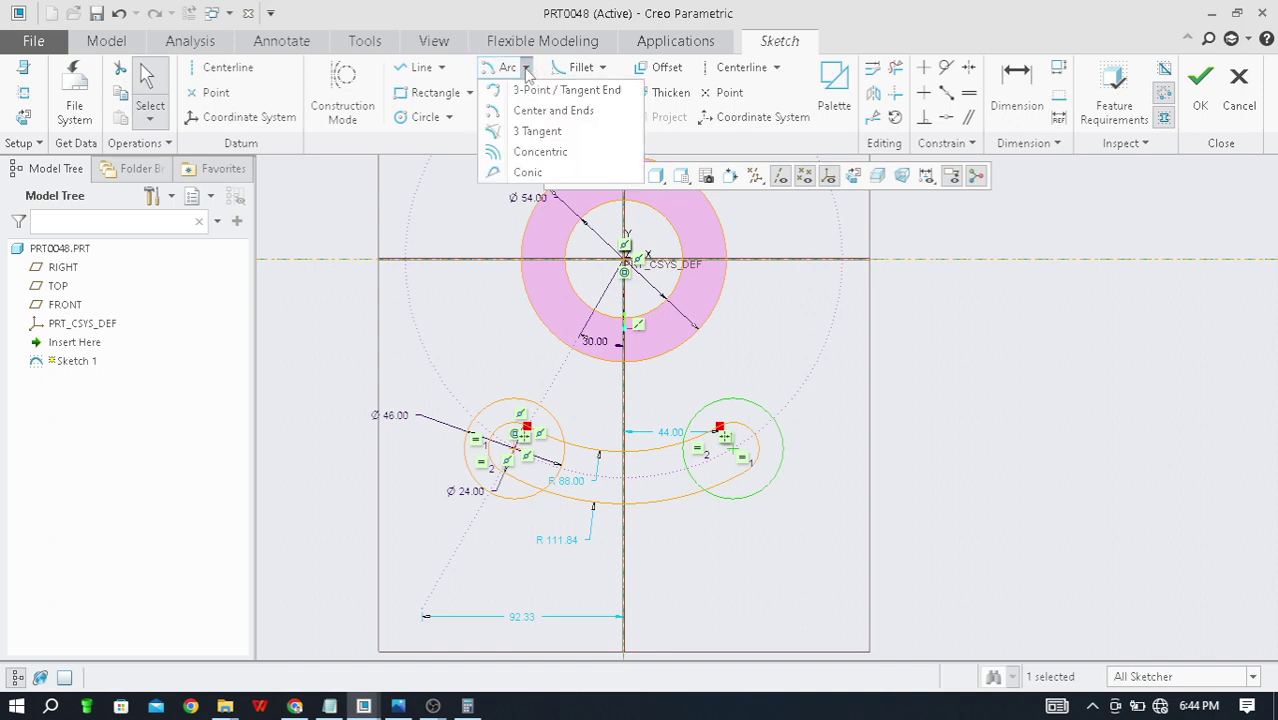
{"action": "left_click", "coordinate": [565, 111]}
{"action": "left_click", "coordinate": [624, 260]}
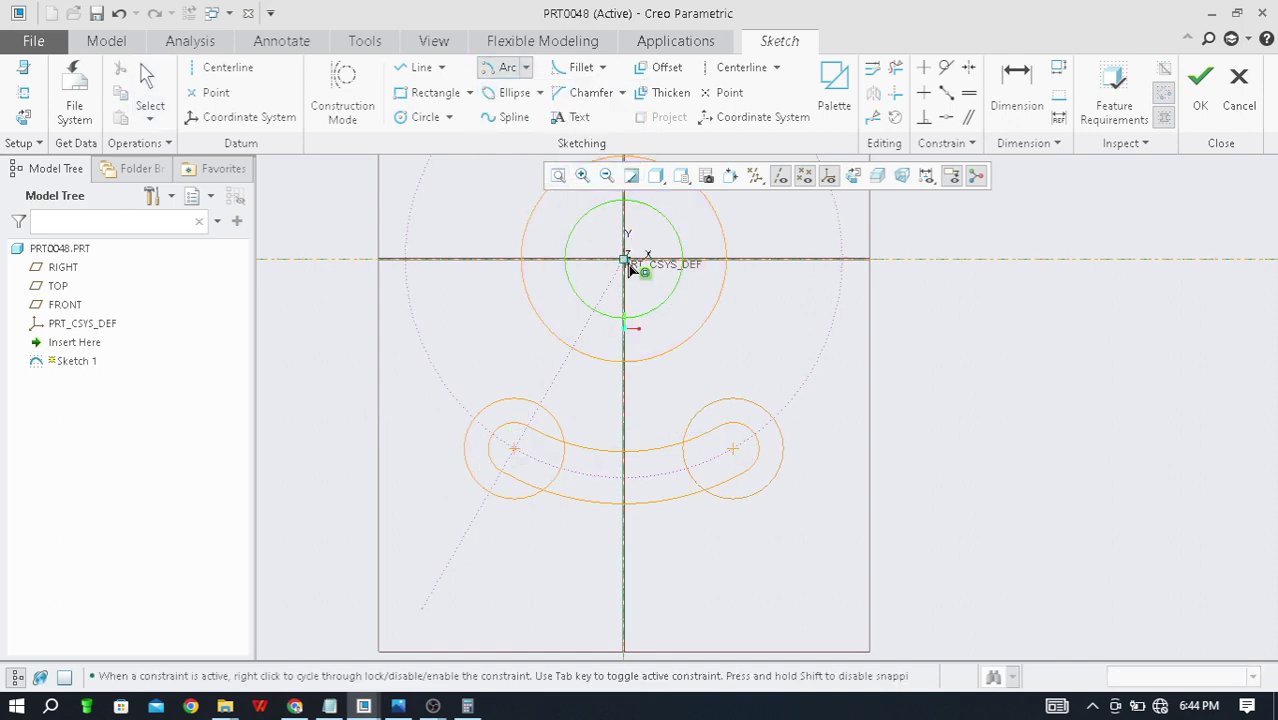
{"action": "left_click", "coordinate": [742, 499]}
{"action": "left_click", "coordinate": [486, 513]}
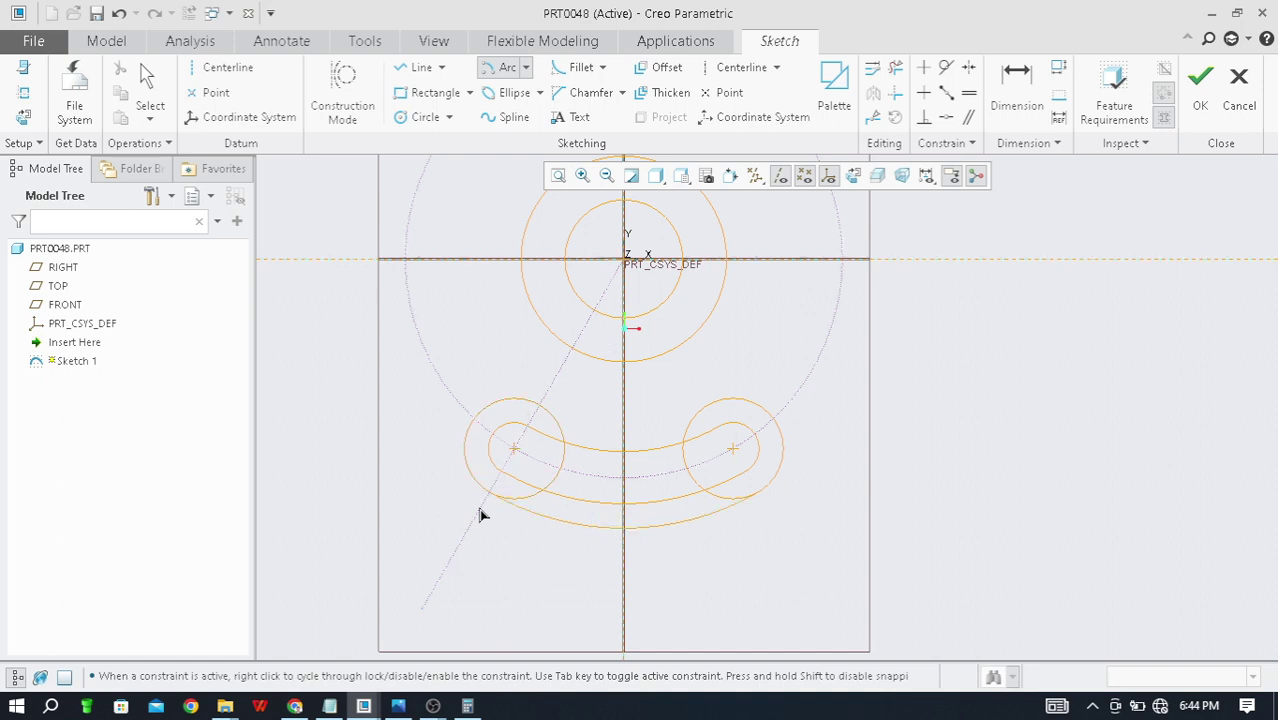
{"action": "middle_click", "coordinate": [871, 462]}
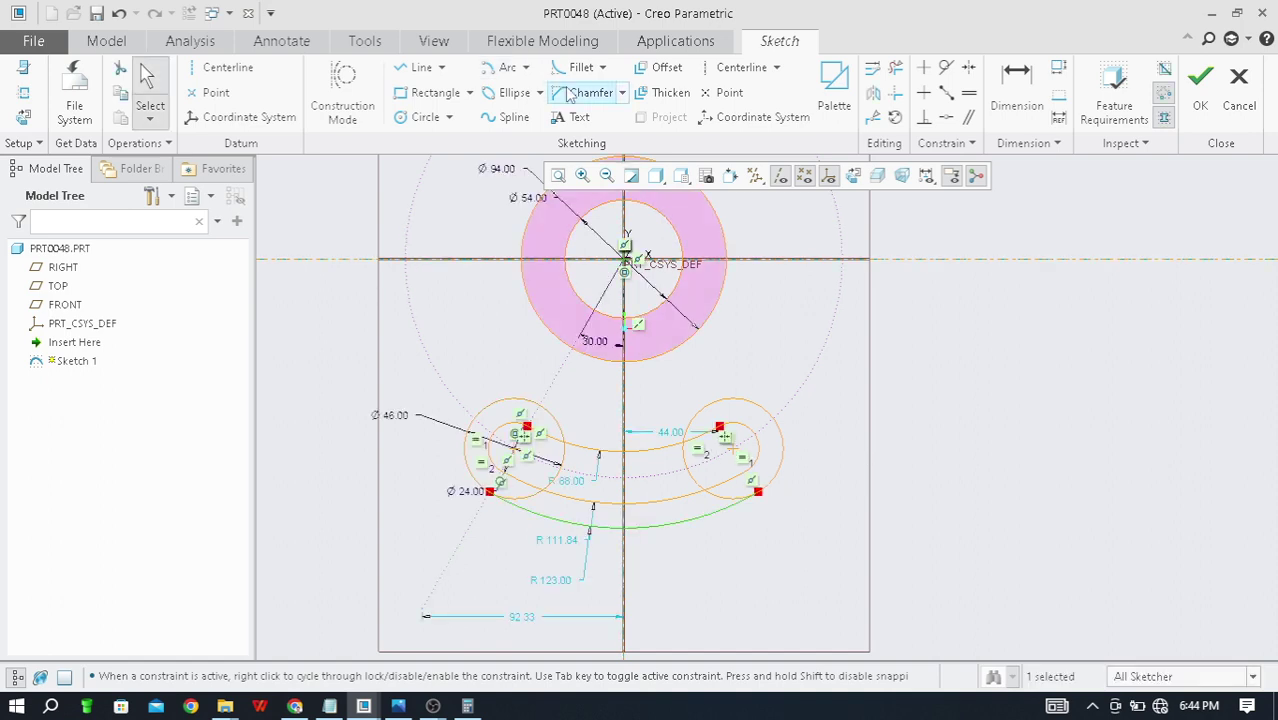
{"action": "left_click", "coordinate": [522, 74]}
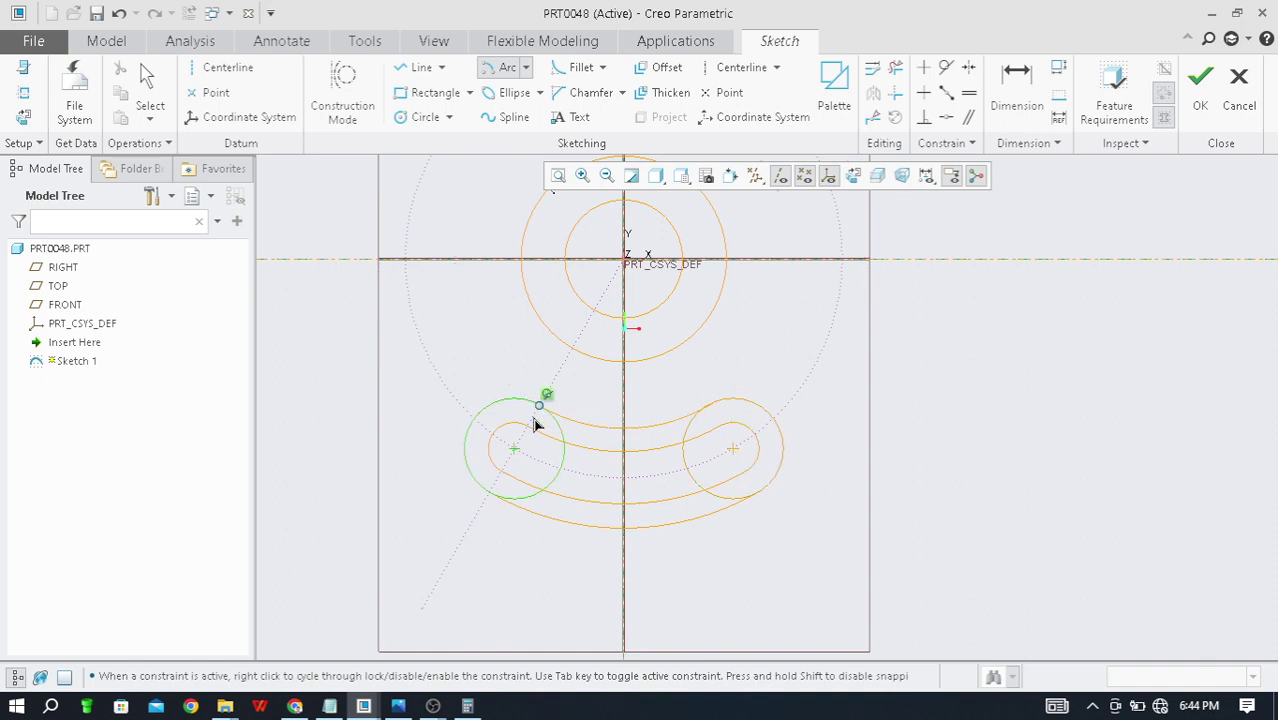
{"action": "middle_click", "coordinate": [947, 410]}
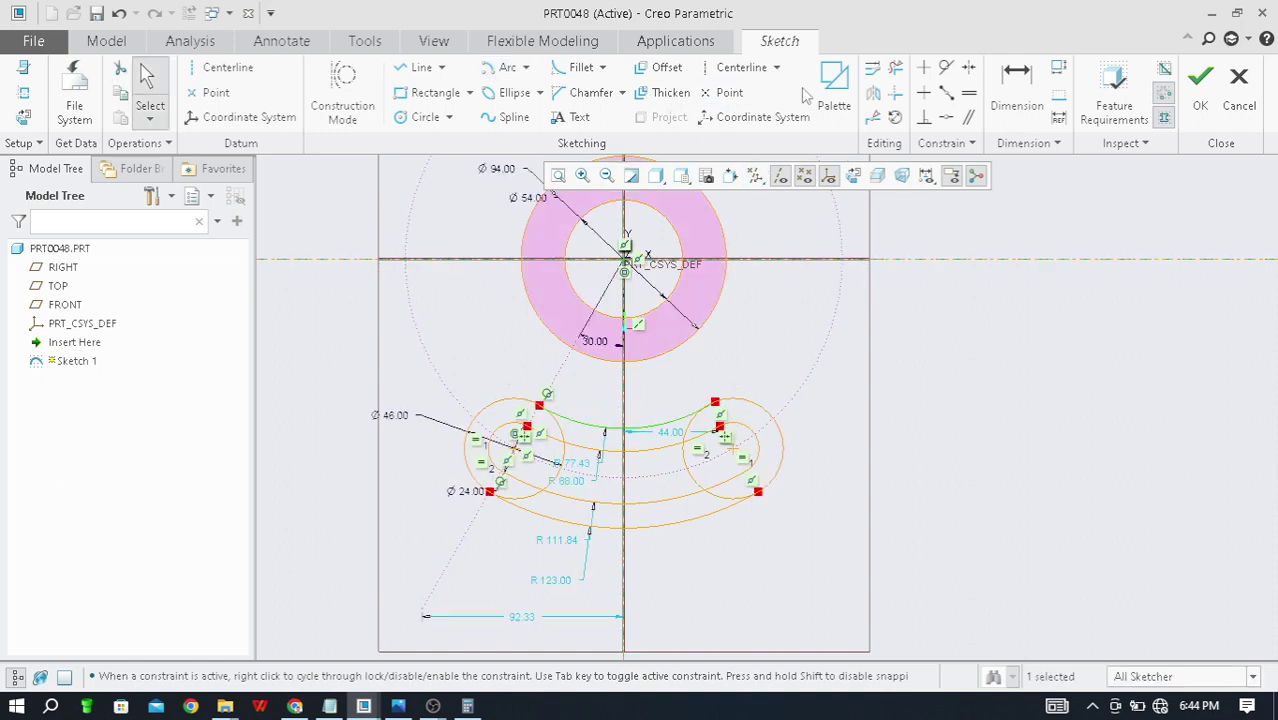
Step: Trim the upper inner portion of the right outer circle and the overlapping sliver where it meets the arm's upper arc
{"action": "left_click", "coordinate": [896, 67]}
{"action": "scroll", "coordinate": [744, 420], "scroll_direction": "up", "scroll_amount": 3}
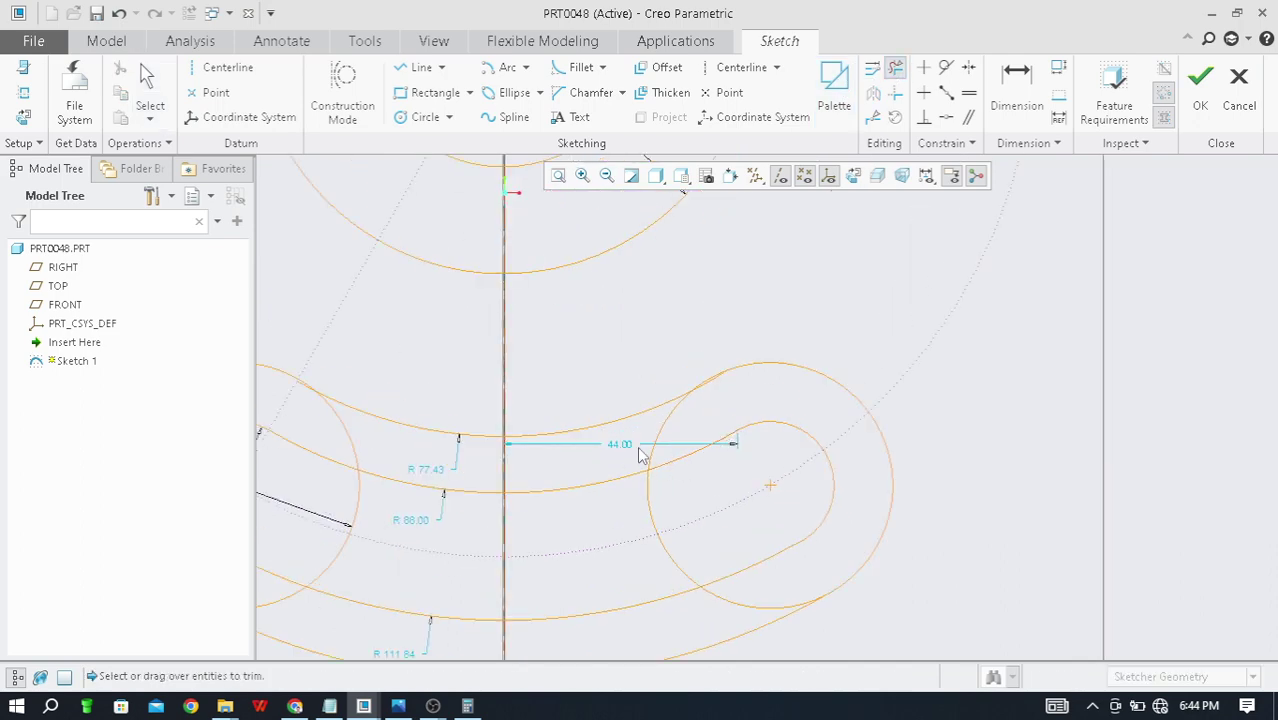
{"action": "left_click_drag", "start_coordinate": [686, 430], "coordinate": [688, 431]}
{"action": "scroll", "coordinate": [710, 390], "scroll_direction": "up", "scroll_amount": 4}
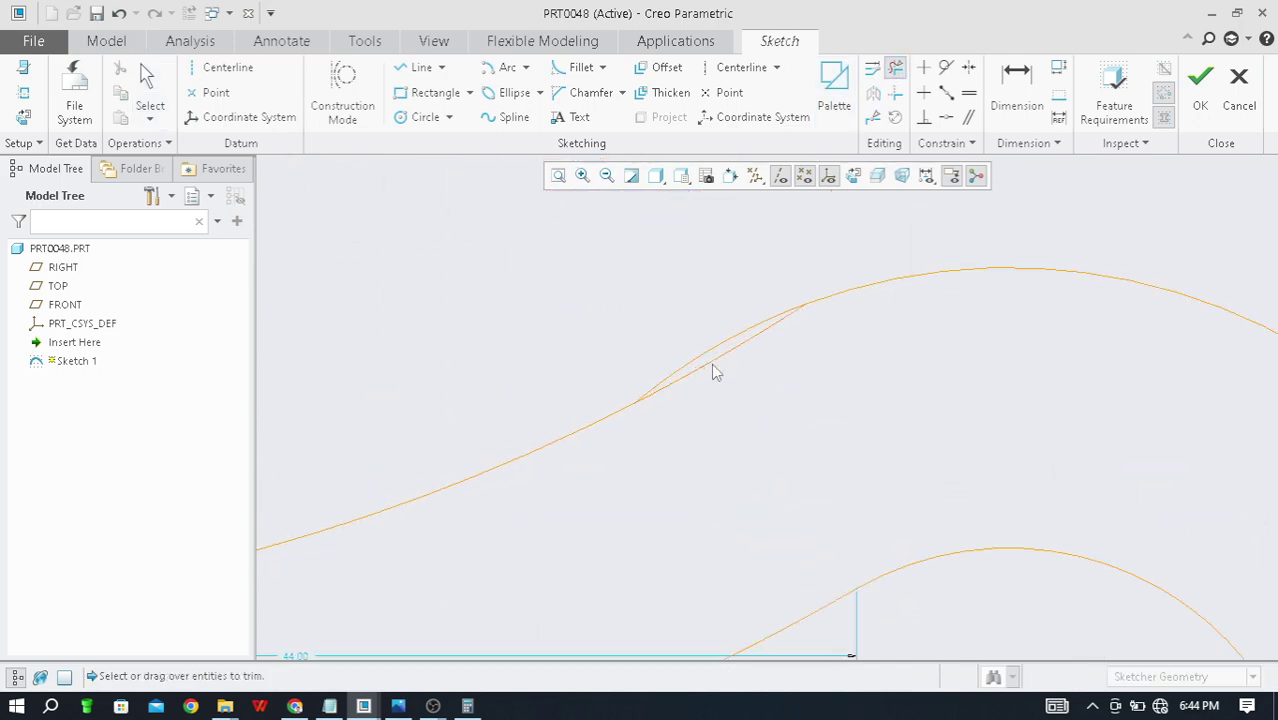
{"action": "left_click", "coordinate": [714, 366]}
{"action": "scroll", "coordinate": [662, 405], "scroll_direction": "down", "scroll_amount": 5}
{"action": "scroll", "coordinate": [680, 380], "scroll_direction": "up", "scroll_amount": 2}
{"action": "scroll", "coordinate": [678, 380], "scroll_direction": "up", "scroll_amount": 5}
{"action": "scroll", "coordinate": [679, 350], "scroll_direction": "up", "scroll_amount": 2}
{"action": "left_click", "coordinate": [672, 356]}
{"action": "scroll", "coordinate": [700, 345], "scroll_direction": "down", "scroll_amount": 10}
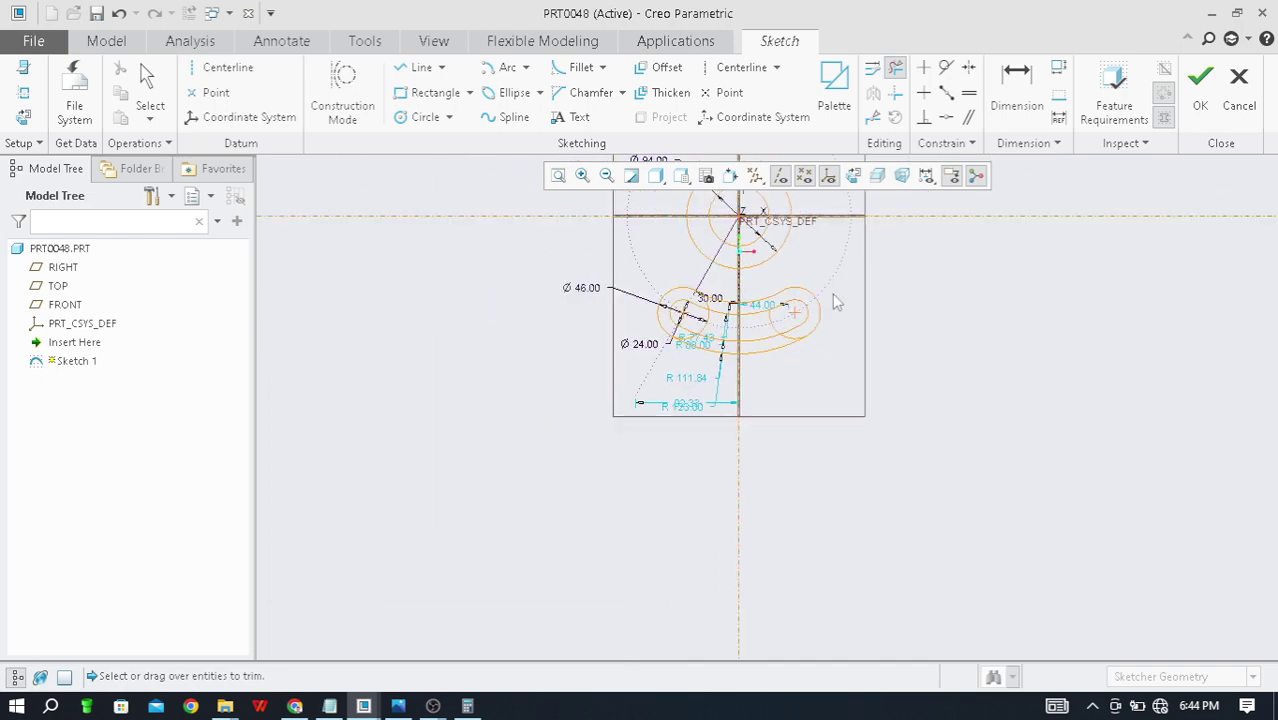
{"action": "scroll", "coordinate": [843, 307], "scroll_direction": "up", "scroll_amount": 5}
Step: Compare the arm with the reference drawing and trim the arc overlap again at the right end's upper joint
{"action": "key", "text": "alt+Tab"}
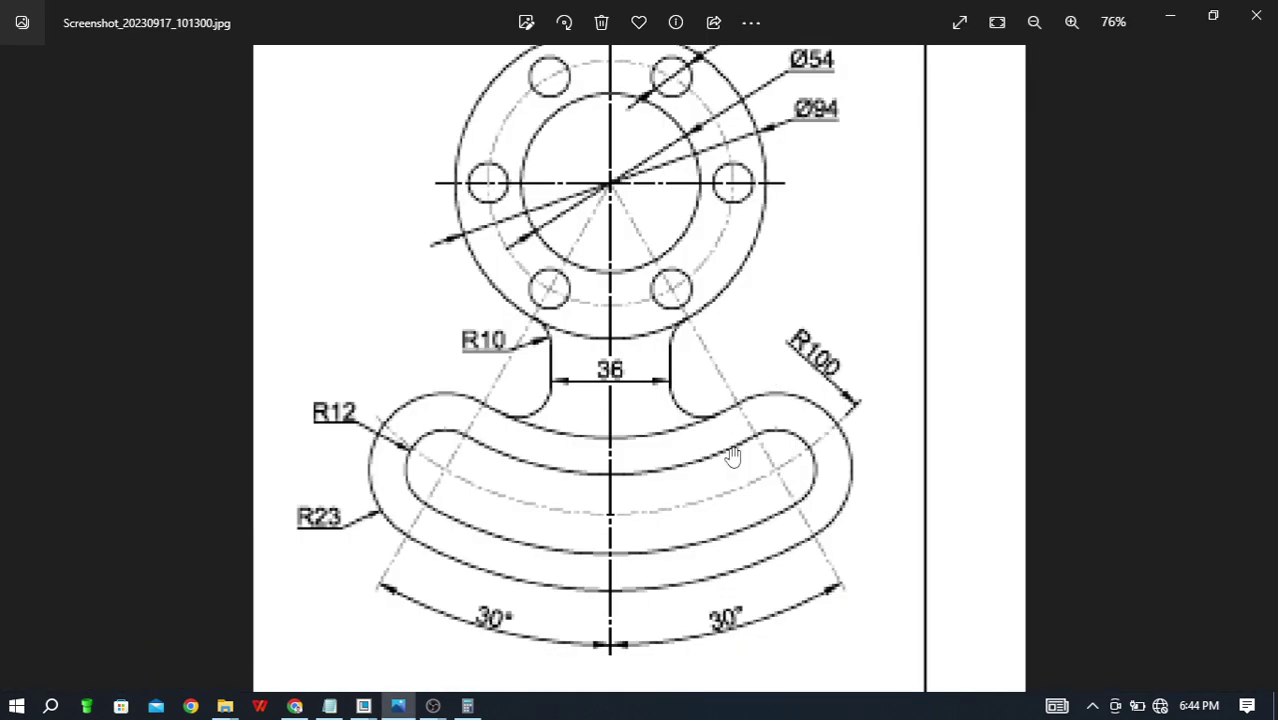
{"action": "key", "text": "alt+Tab"}
{"action": "scroll", "coordinate": [736, 328], "scroll_direction": "down", "scroll_amount": 2}
{"action": "scroll", "coordinate": [705, 322], "scroll_direction": "up", "scroll_amount": 2}
{"action": "scroll", "coordinate": [750, 395], "scroll_direction": "down", "scroll_amount": 2}
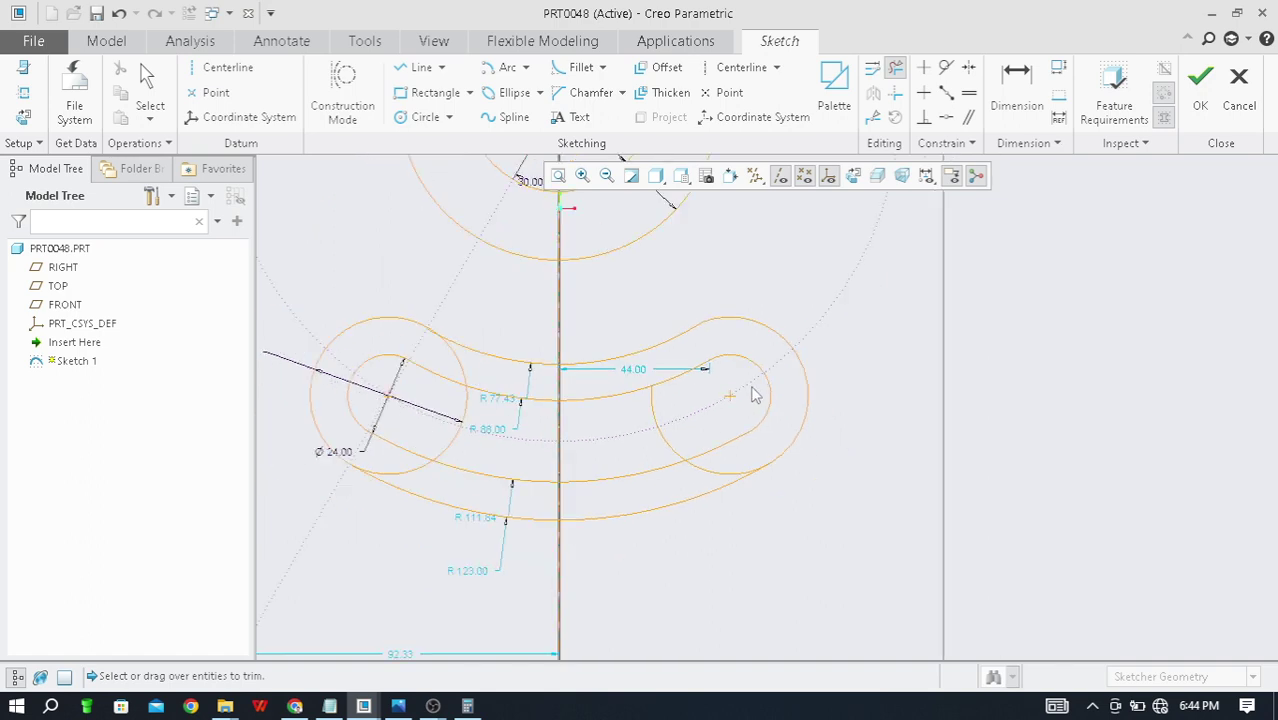
{"action": "middle_click", "coordinate": [750, 390]}
{"action": "scroll", "coordinate": [690, 350], "scroll_direction": "up", "scroll_amount": 4}
{"action": "scroll", "coordinate": [690, 350], "scroll_direction": "up", "scroll_amount": 3}
{"action": "left_click", "coordinate": [896, 68]}
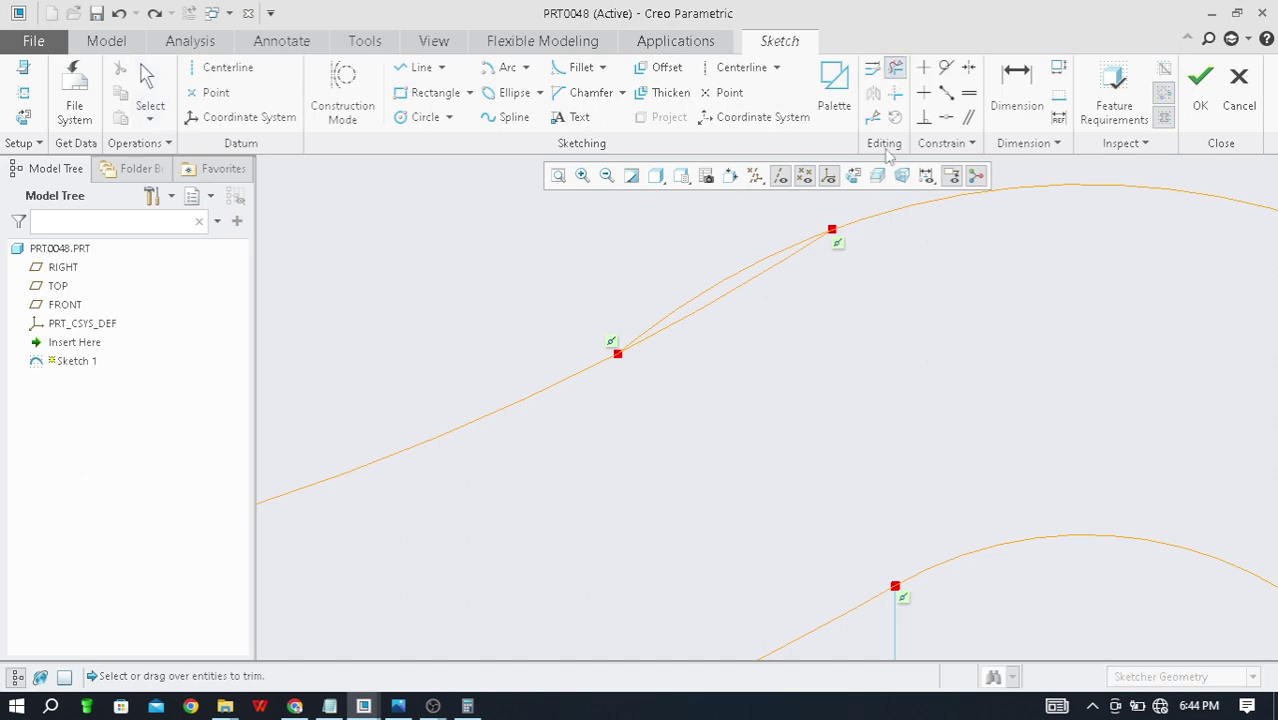
{"action": "left_click", "coordinate": [737, 289]}
Step: Trim away the remaining inner portion of the right outer circle between the slot and the arm's lower arc
{"action": "scroll", "coordinate": [826, 324], "scroll_direction": "down", "scroll_amount": 6}
{"action": "scroll", "coordinate": [848, 400], "scroll_direction": "up", "scroll_amount": 8}
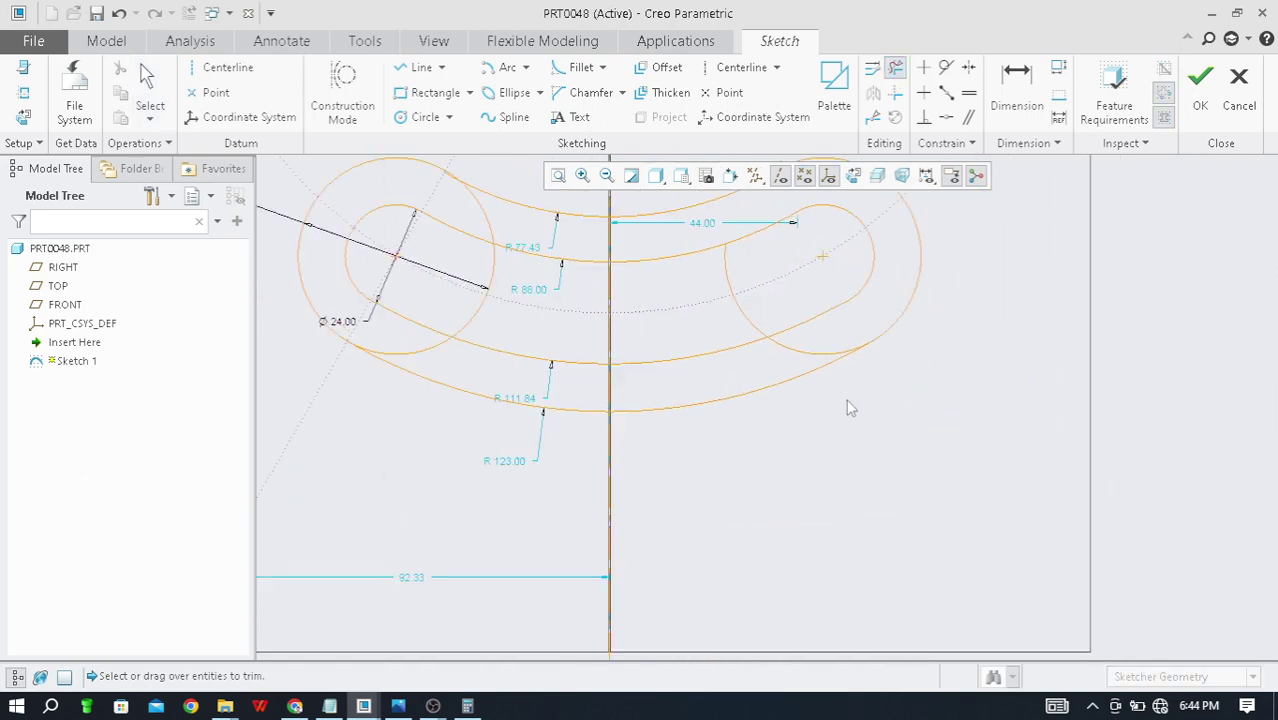
{"action": "scroll", "coordinate": [785, 381], "scroll_direction": "down", "scroll_amount": 2}
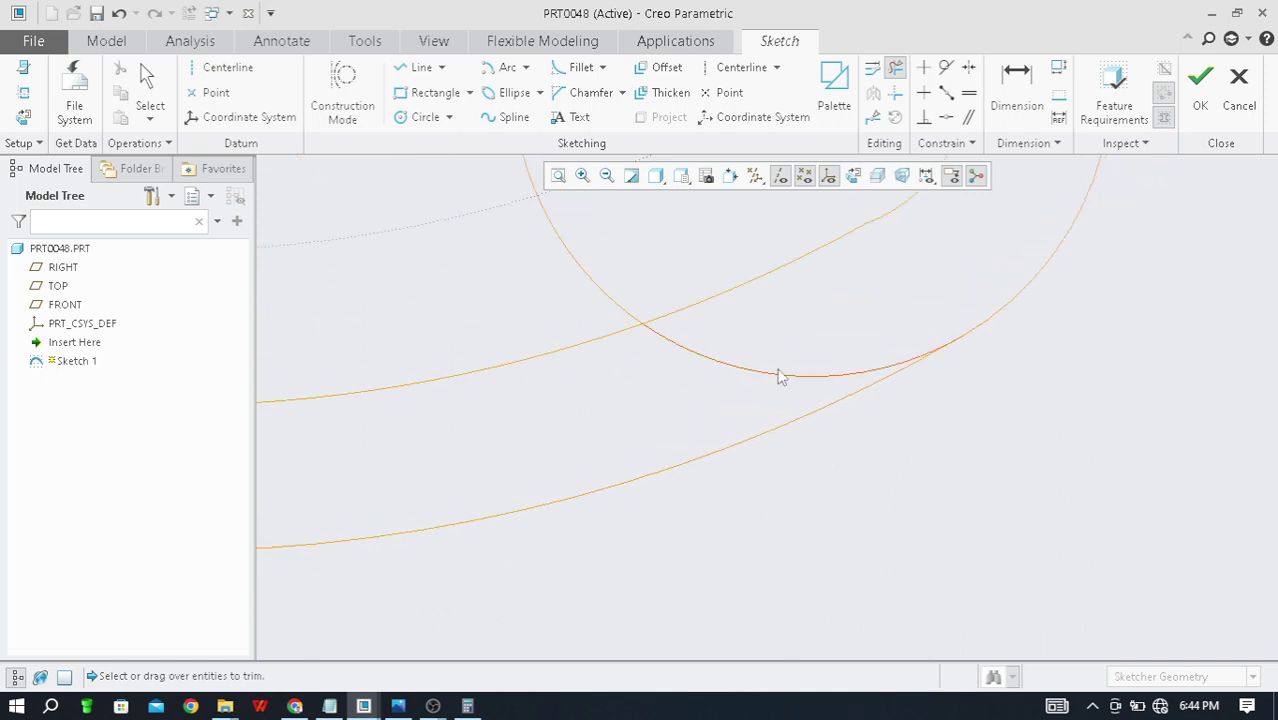
{"action": "scroll", "coordinate": [800, 400], "scroll_direction": "down", "scroll_amount": 4}
{"action": "left_click_drag", "start_coordinate": [755, 352], "coordinate": [740, 332]}
{"action": "scroll", "coordinate": [540, 368], "scroll_direction": "up", "scroll_amount": 3}
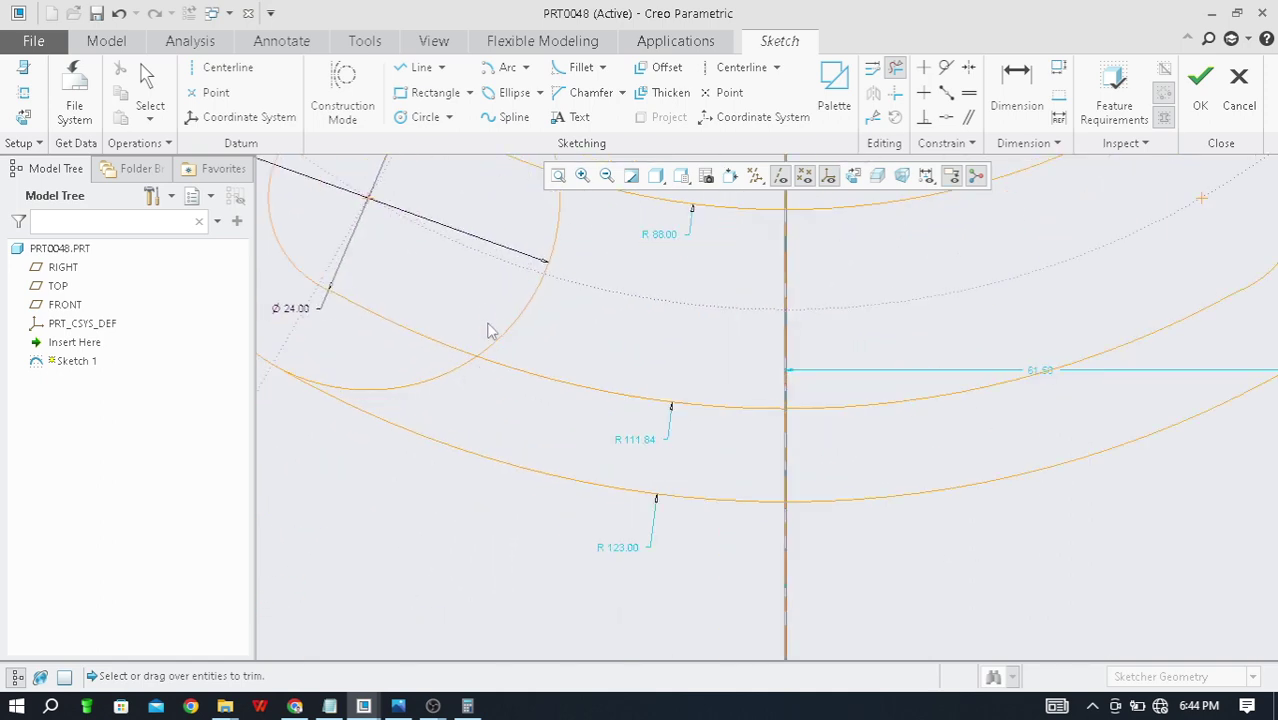
Step: Trim the inner portions of the left outer circle and the overlap at its upper joint to close the arm outline
{"action": "scroll", "coordinate": [532, 315], "scroll_direction": "down", "scroll_amount": 3}
{"action": "left_click_drag", "start_coordinate": [528, 305], "coordinate": [562, 328]}
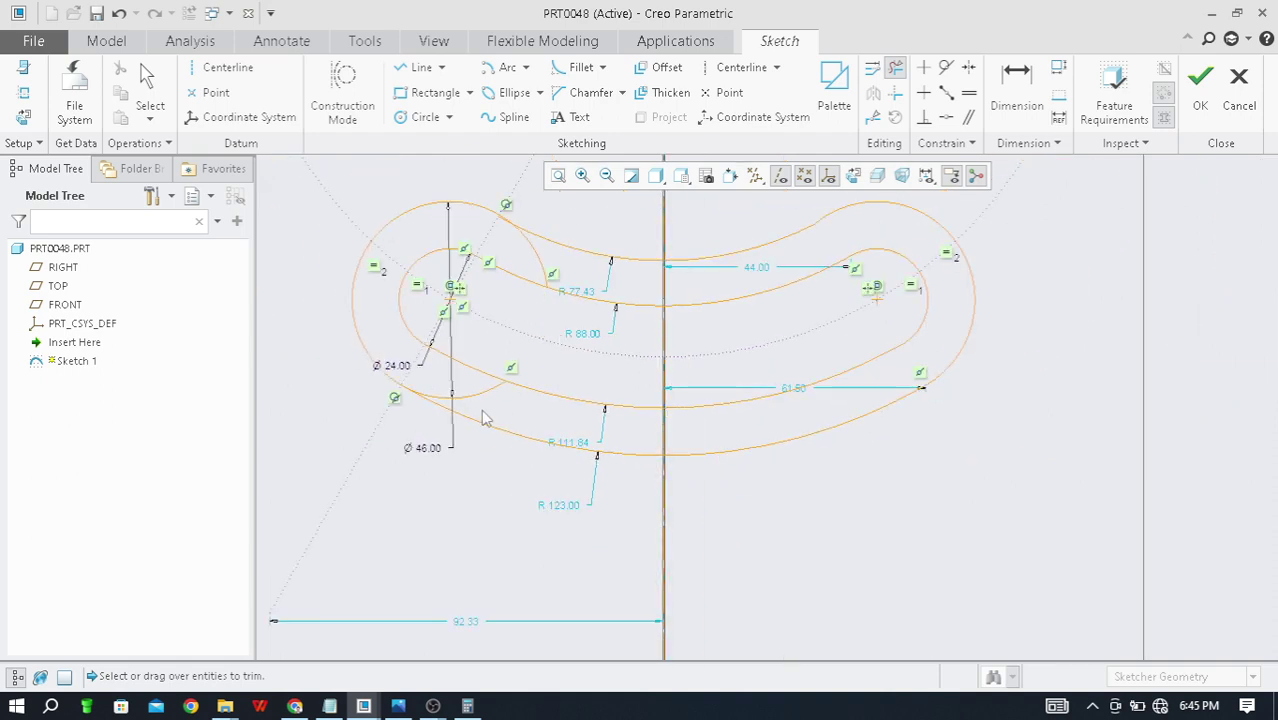
{"action": "left_click_drag", "start_coordinate": [503, 407], "coordinate": [508, 407]}
{"action": "left_click_drag", "start_coordinate": [570, 277], "coordinate": [572, 278]}
{"action": "scroll", "coordinate": [548, 232], "scroll_direction": "up", "scroll_amount": 10}
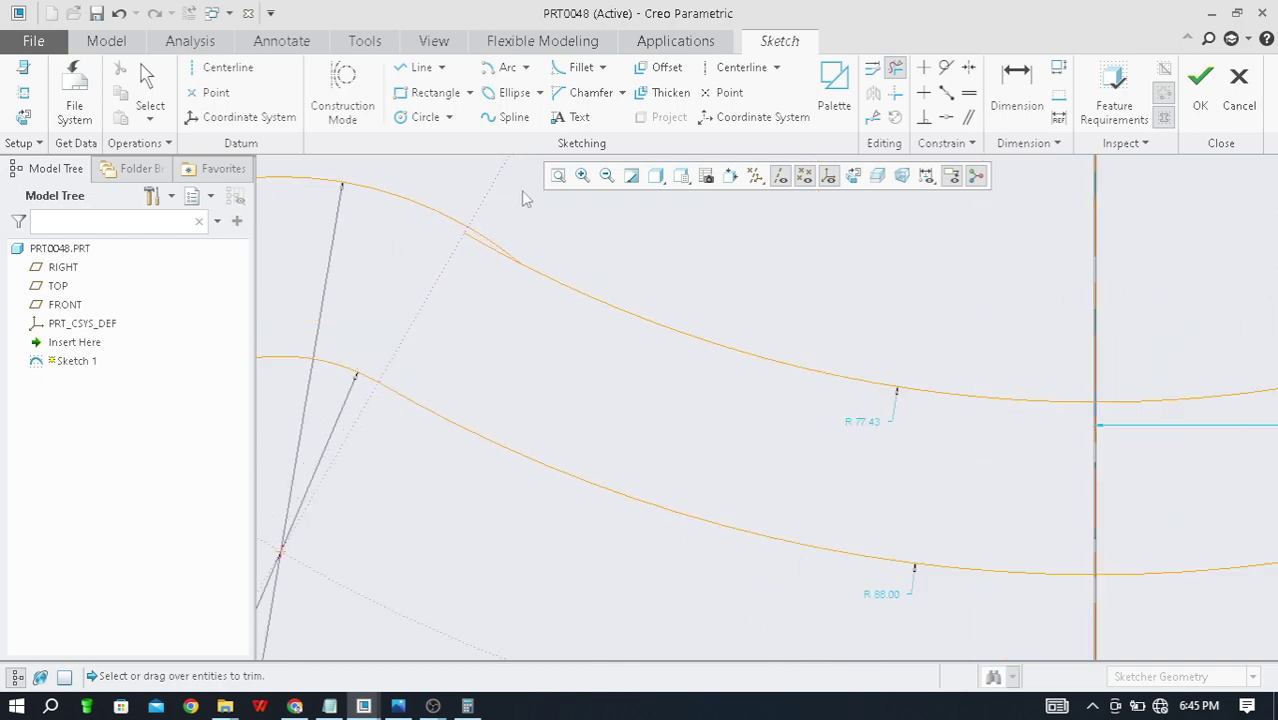
{"action": "scroll", "coordinate": [462, 310], "scroll_direction": "up", "scroll_amount": 2}
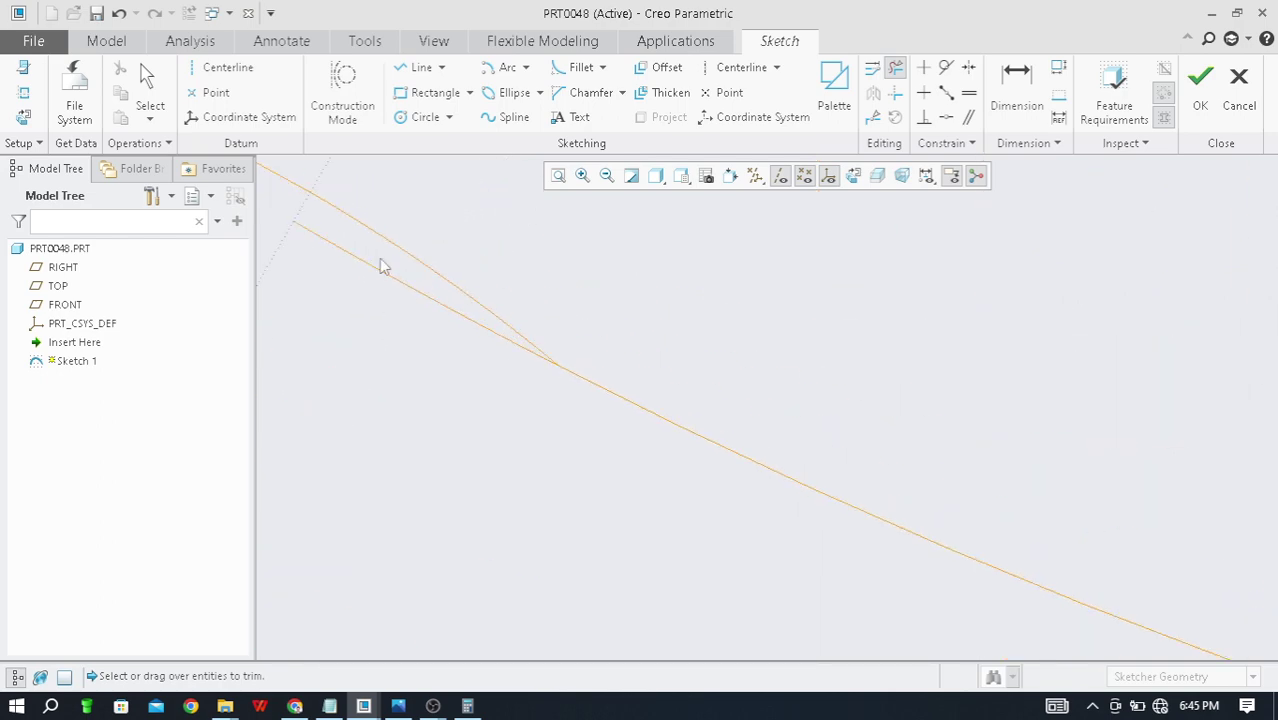
{"action": "scroll", "coordinate": [408, 305], "scroll_direction": "down", "scroll_amount": 10}
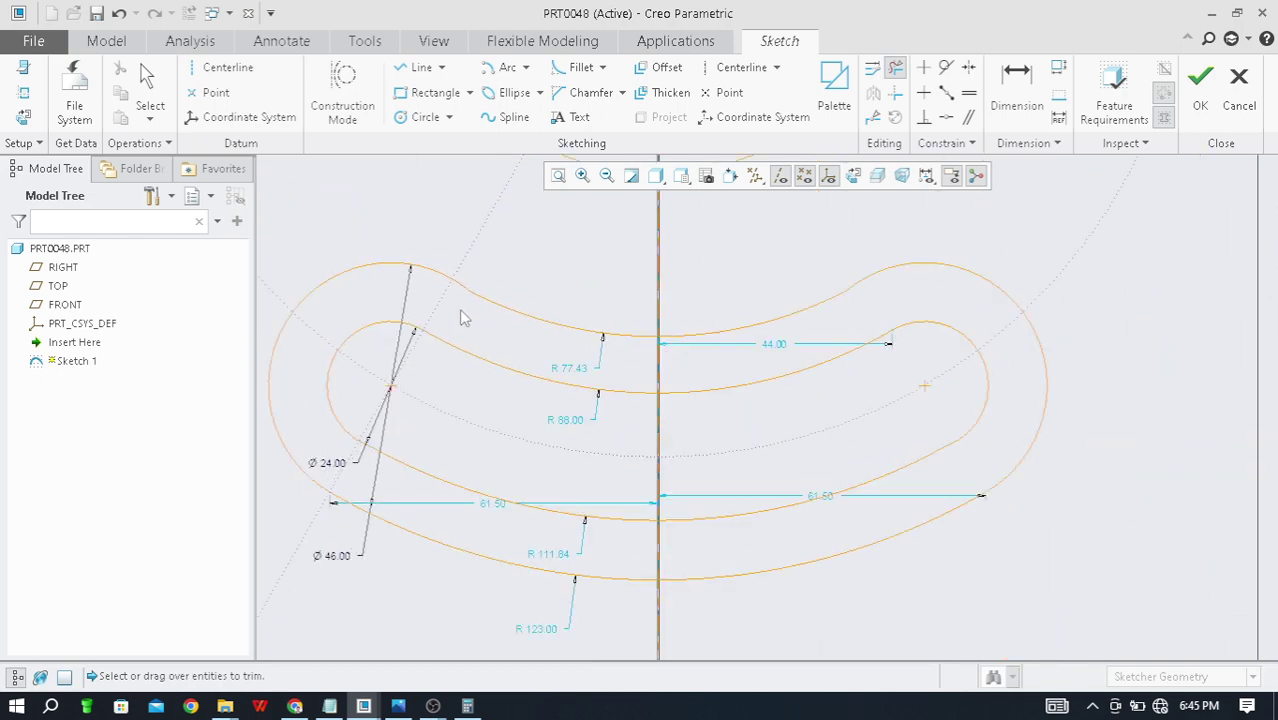
Step: Examine the arm outline and compare it with the reference drawing, focusing on the neck between flange and arm
{"action": "scroll", "coordinate": [461, 317], "scroll_direction": "down", "scroll_amount": 3}
{"action": "scroll", "coordinate": [690, 462], "scroll_direction": "down", "scroll_amount": 2}
{"action": "scroll", "coordinate": [600, 455], "scroll_direction": "up", "scroll_amount": 3}
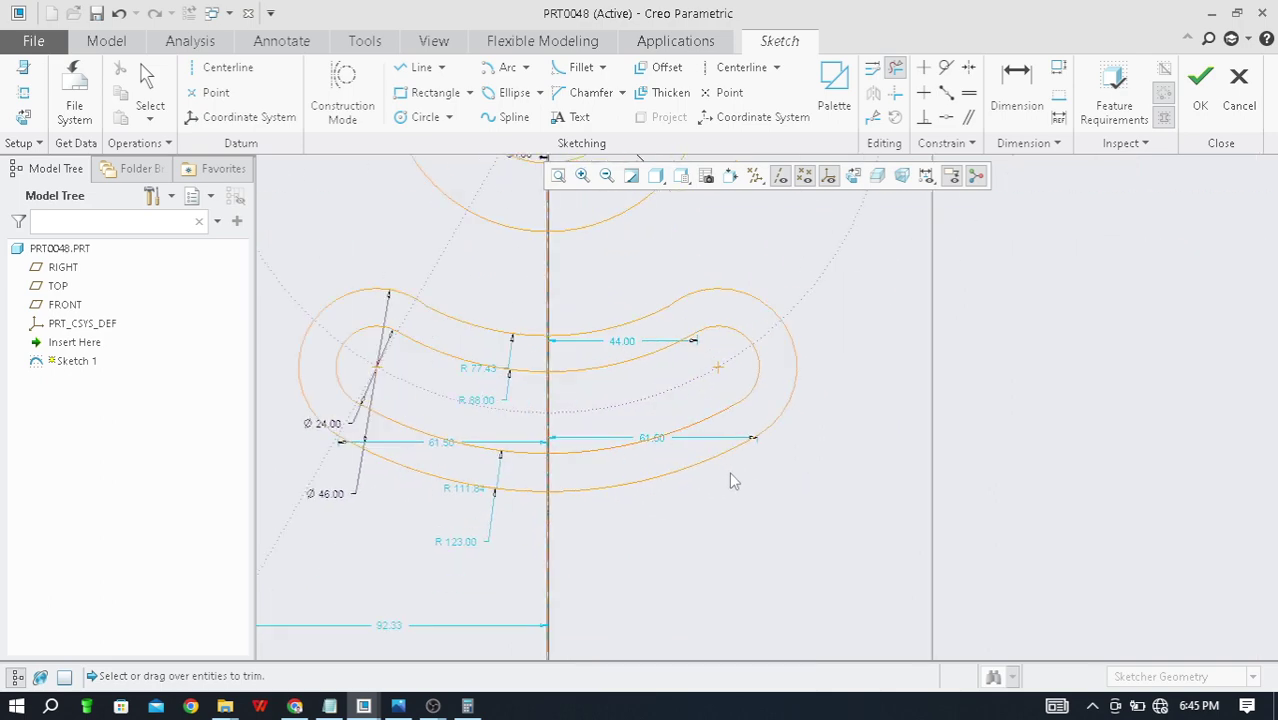
{"action": "key", "text": "alt+Tab"}
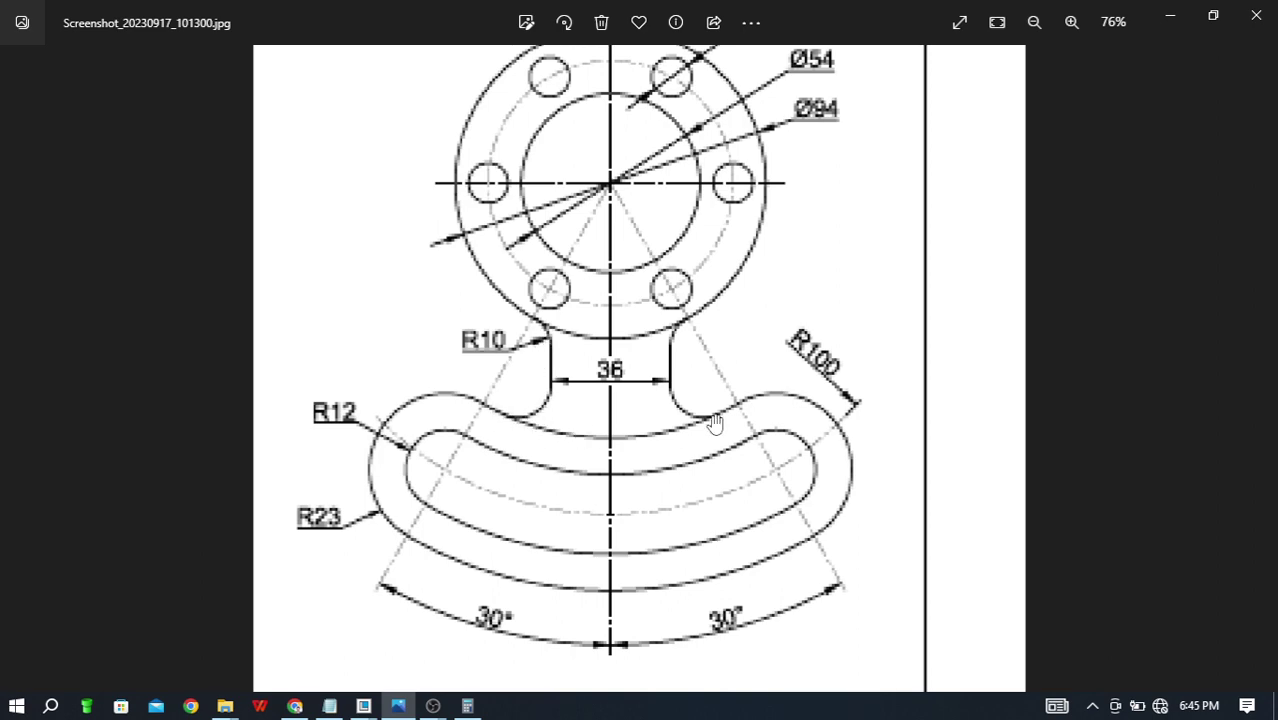
{"action": "scroll", "coordinate": [640, 457], "scroll_direction": "down", "scroll_amount": 3}
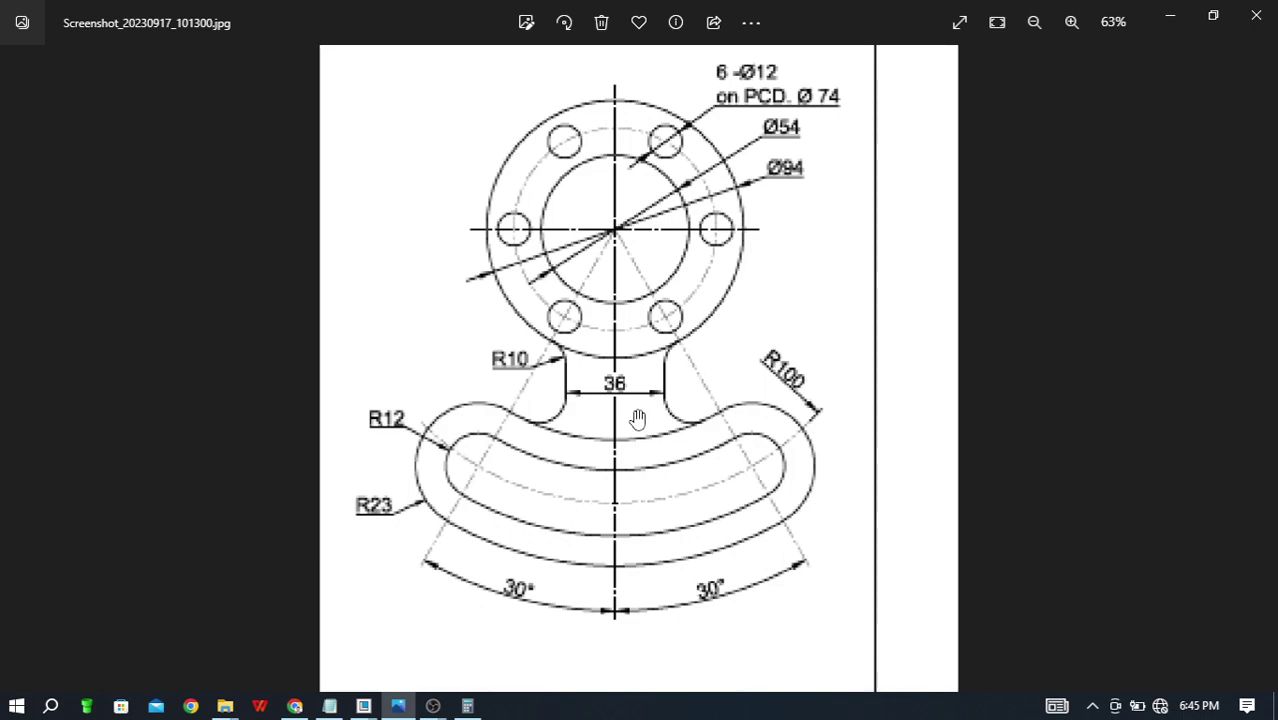
{"action": "key", "text": "alt+Tab"}
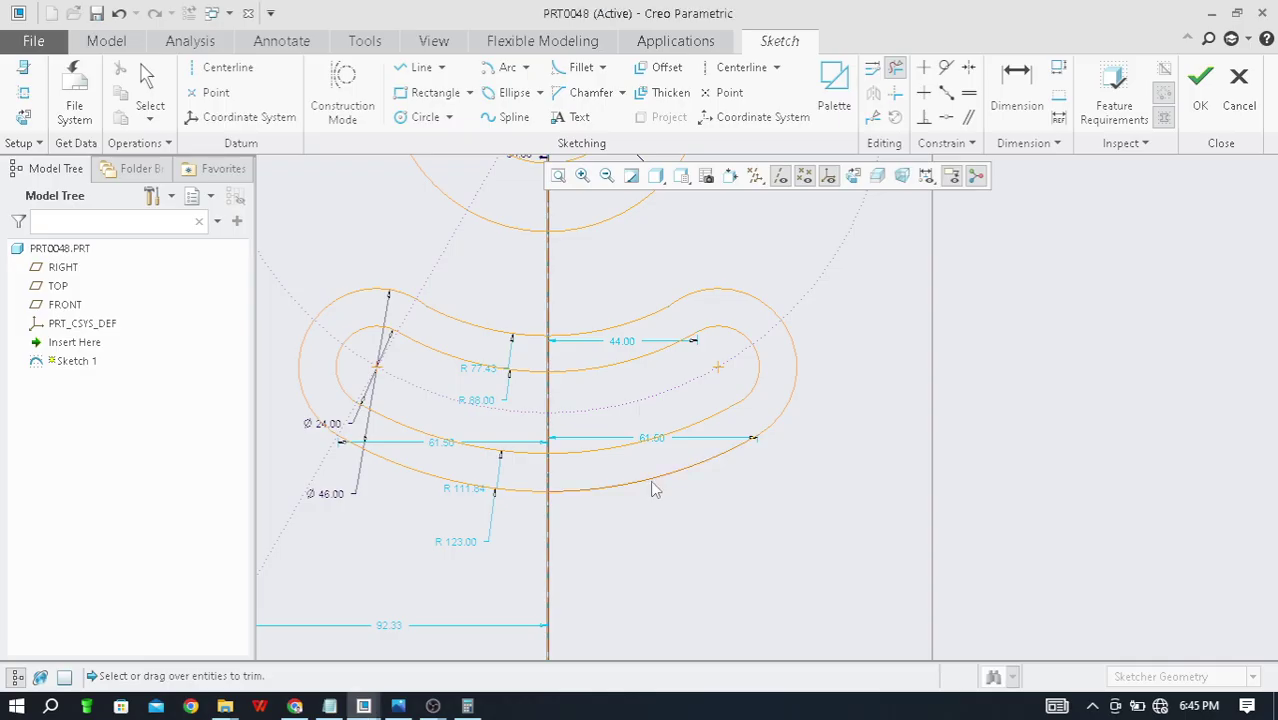
{"action": "scroll", "coordinate": [651, 486], "scroll_direction": "down", "scroll_amount": 2}
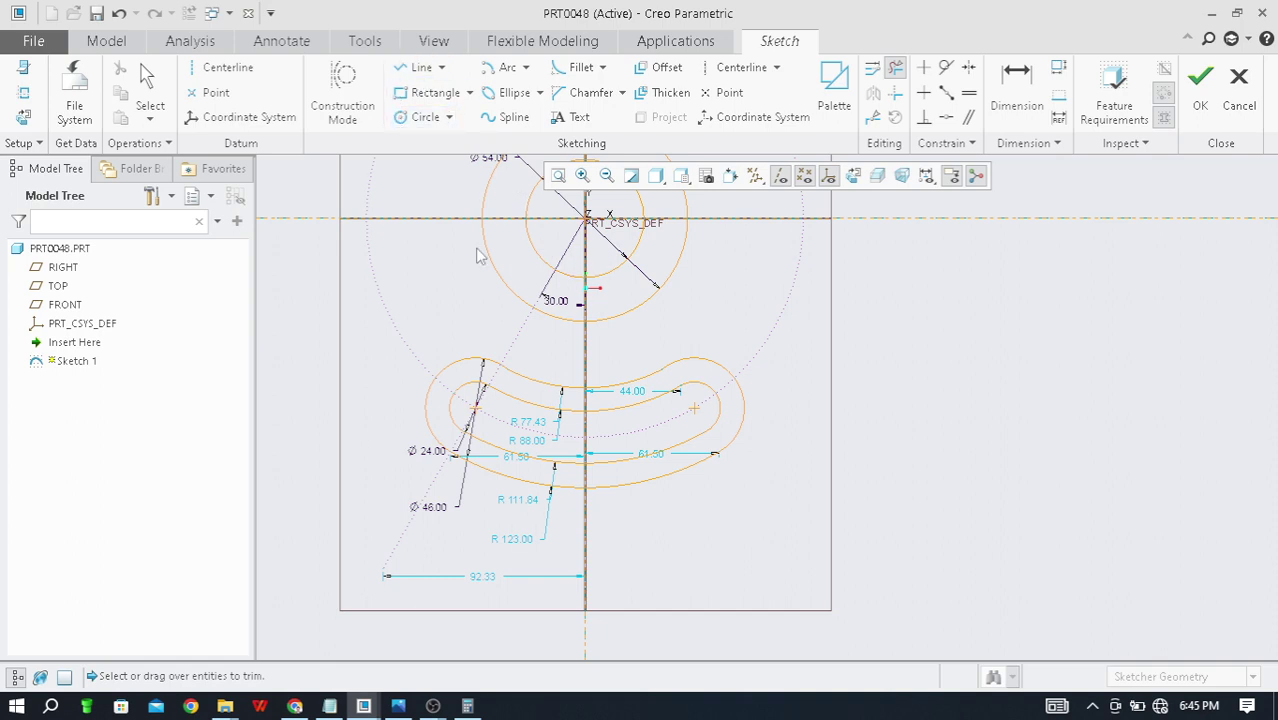
Step: Sketch a vertical line about 22 mm long between flange and arm, about 17.5 mm to the left of the vertical centerline
{"action": "left_click", "coordinate": [416, 67]}
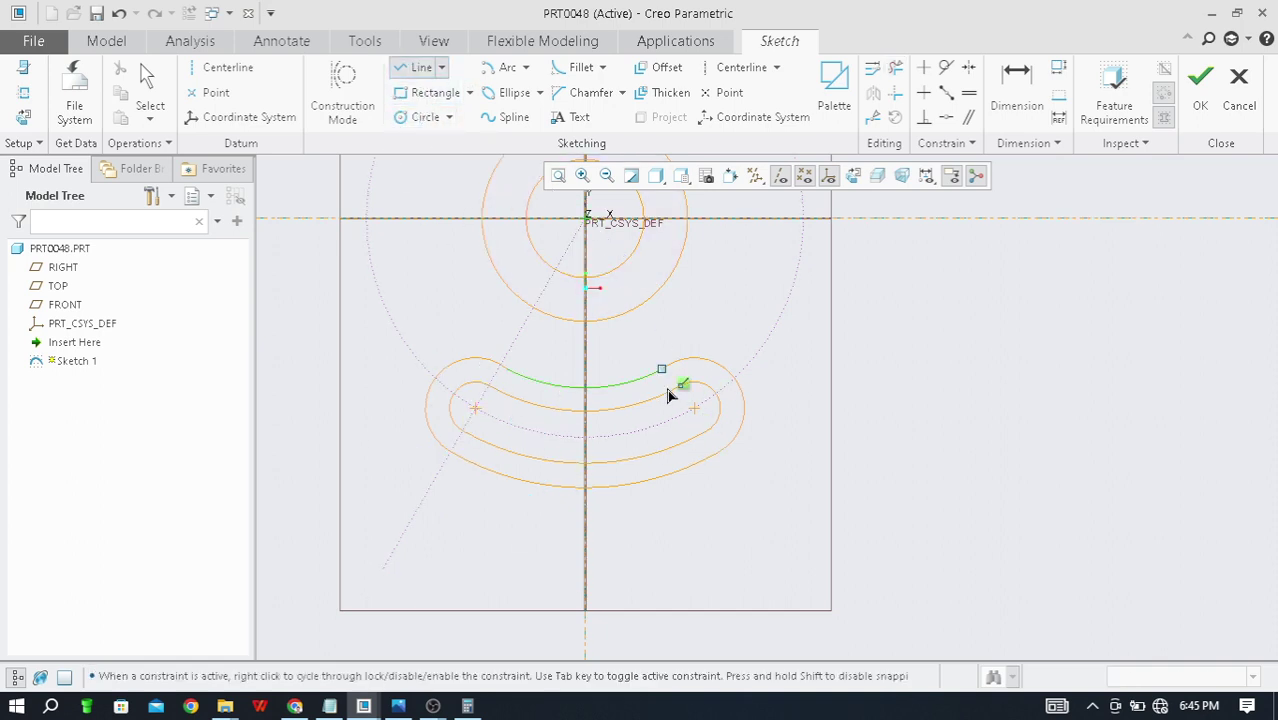
{"action": "left_click", "coordinate": [442, 67]}
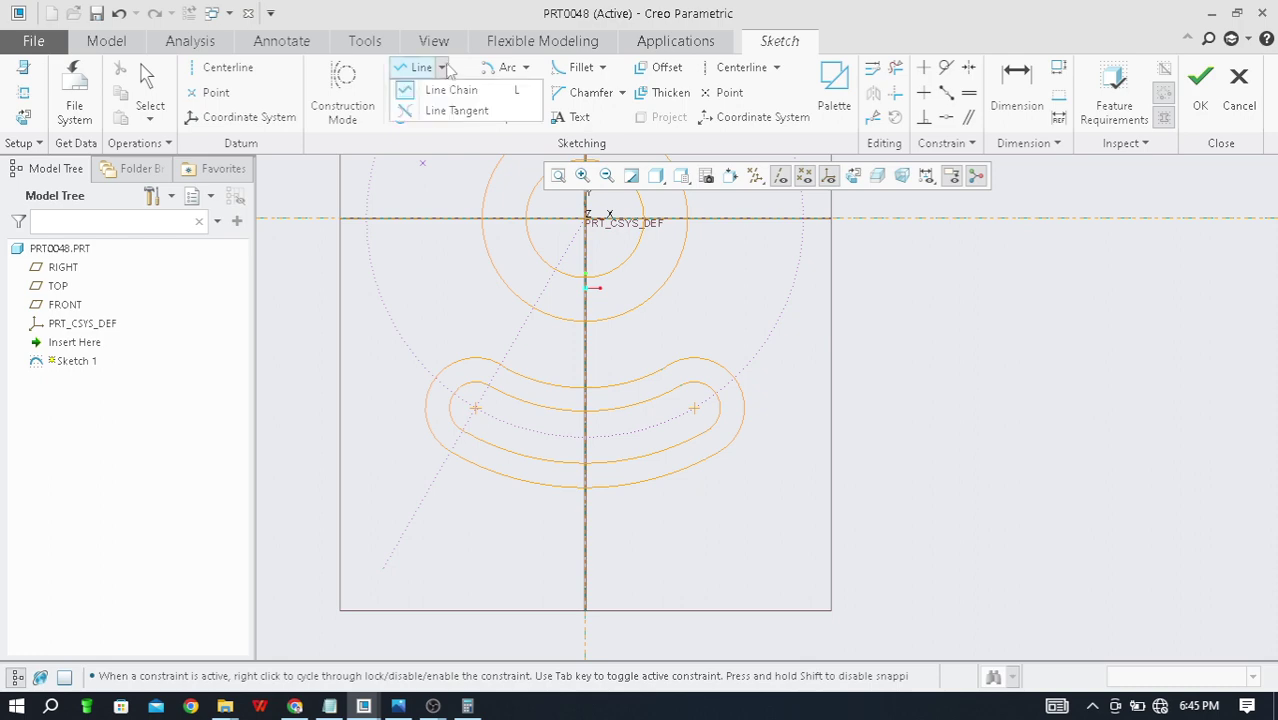
{"action": "left_click", "coordinate": [452, 111]}
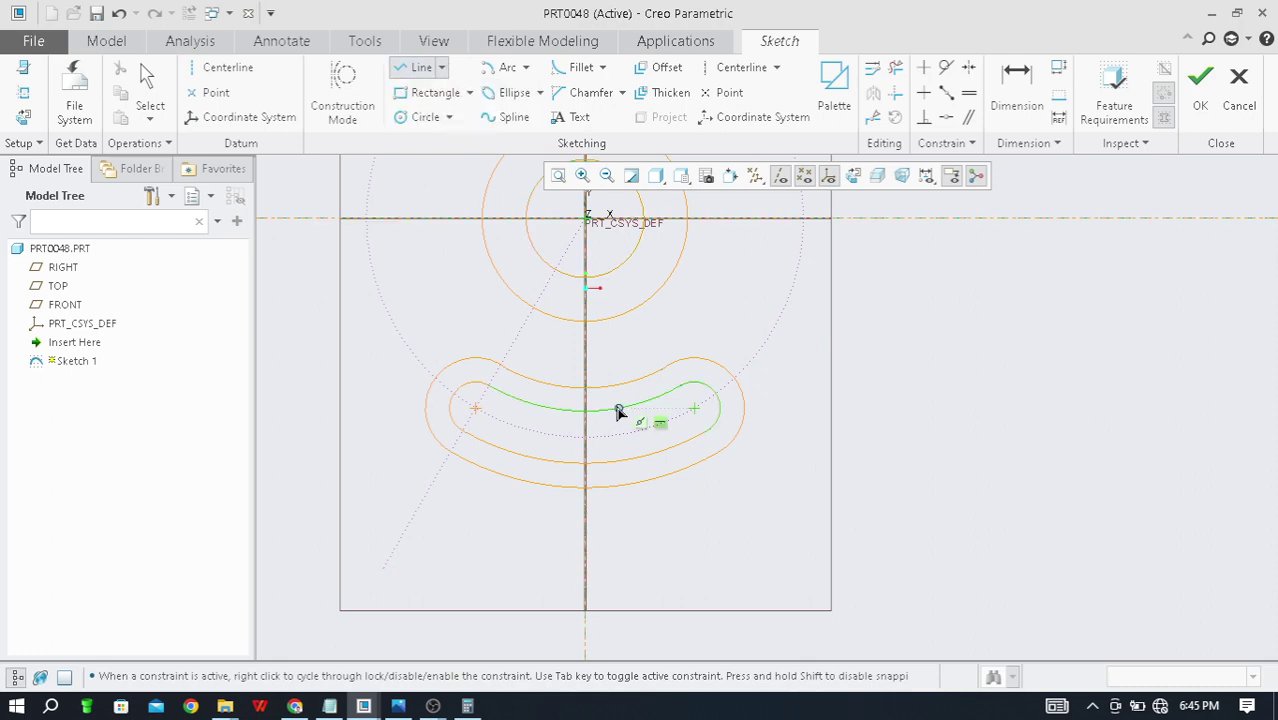
{"action": "key", "text": "alt+Tab"}
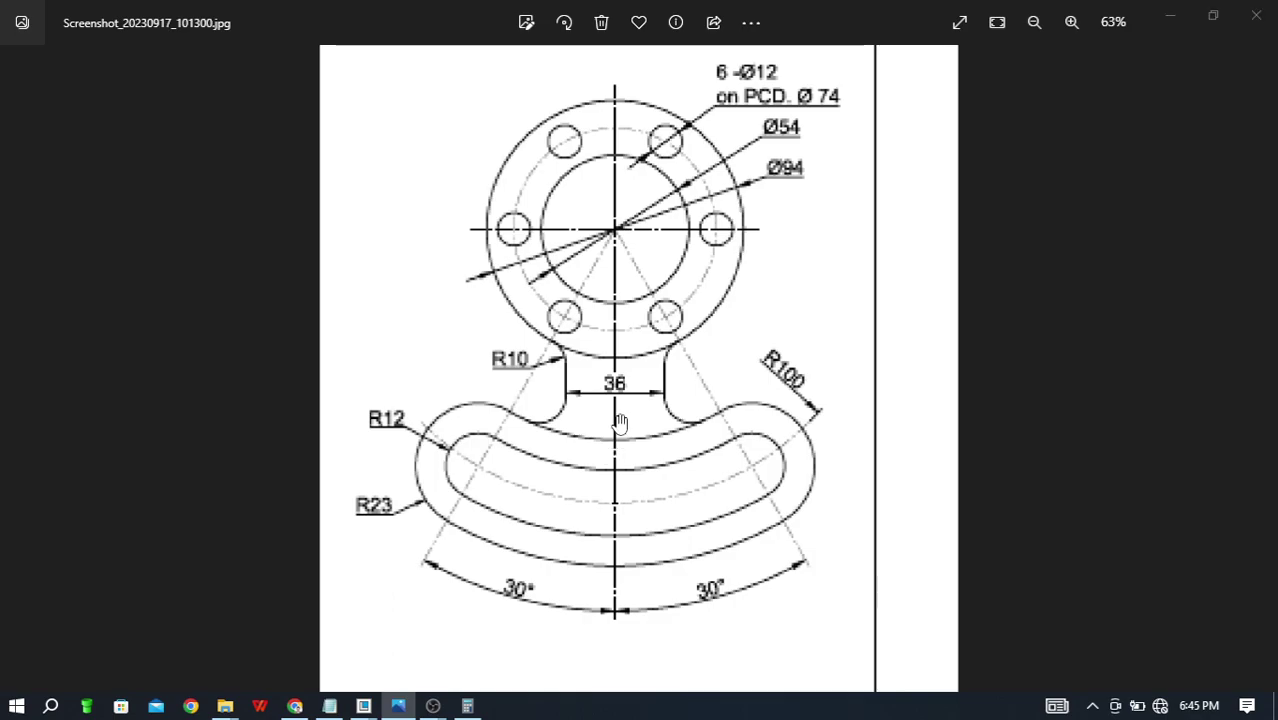
{"action": "key", "text": "alt+Tab"}
{"action": "scroll", "coordinate": [602, 318], "scroll_direction": "down", "scroll_amount": 3}
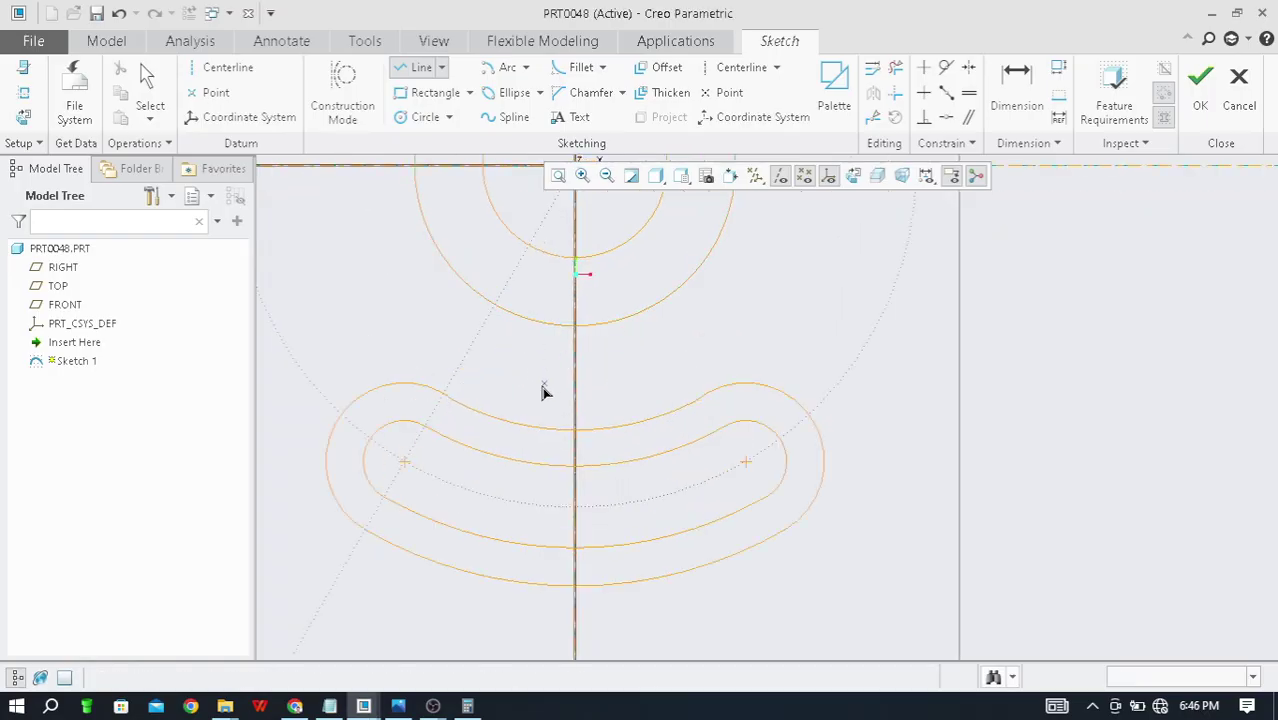
{"action": "left_click", "coordinate": [515, 326]}
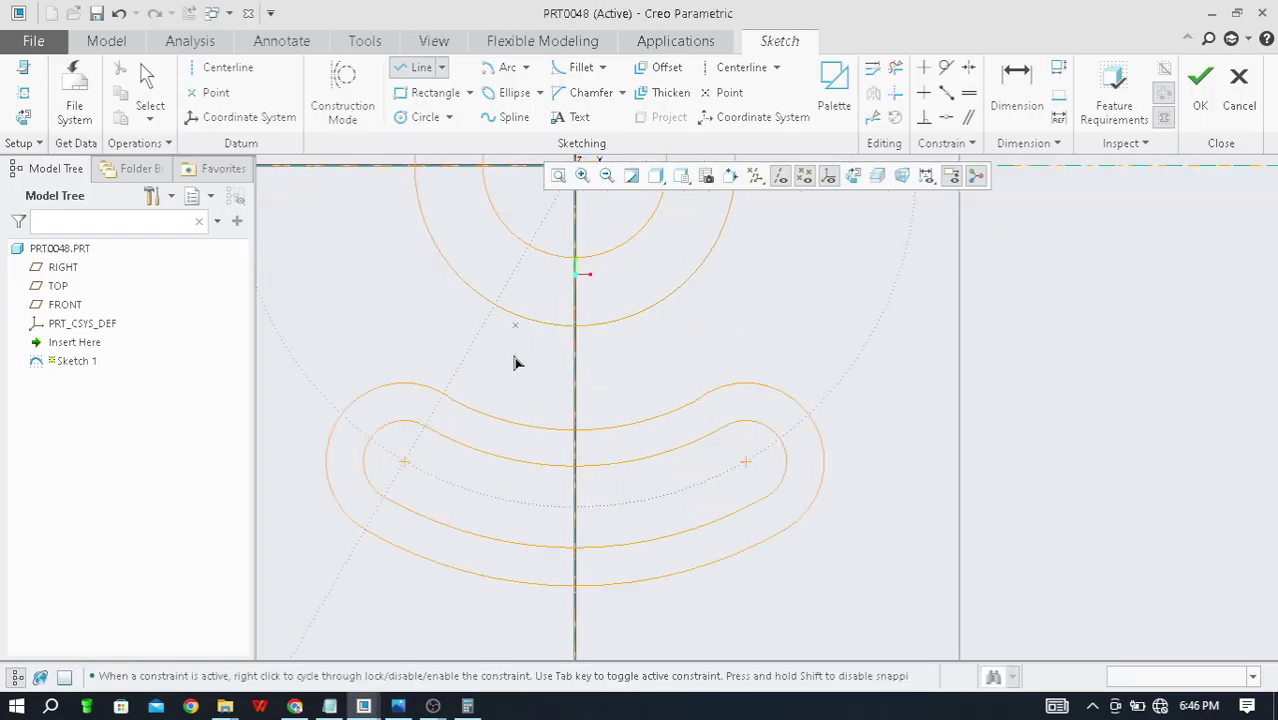
{"action": "left_click", "coordinate": [515, 400]}
{"action": "middle_click", "coordinate": [547, 373]}
{"action": "middle_click", "coordinate": [548, 371]}
{"action": "scroll", "coordinate": [545, 355], "scroll_direction": "down", "scroll_amount": 3}
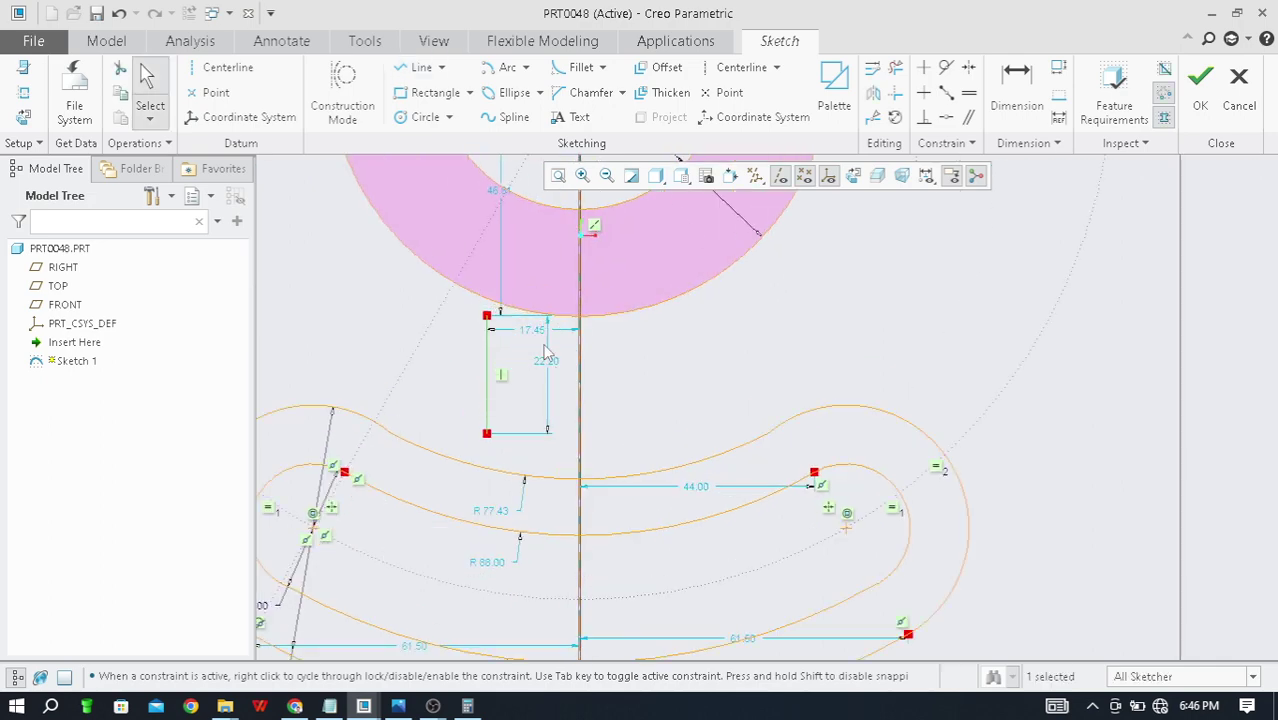
Step: Examine the neck's width in the reference drawing and divide 36 by 2 in Calculator
{"action": "key", "text": "alt+Tab"}
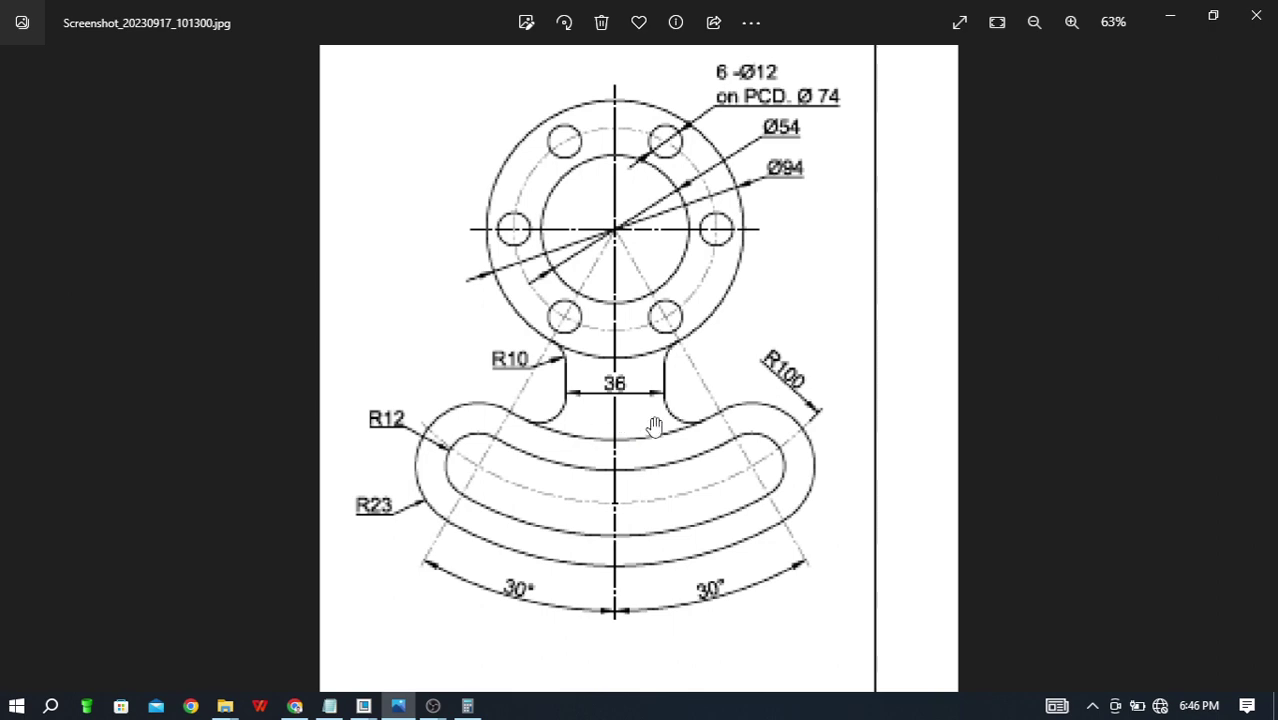
{"action": "scroll", "coordinate": [666, 441], "scroll_direction": "up", "scroll_amount": 2}
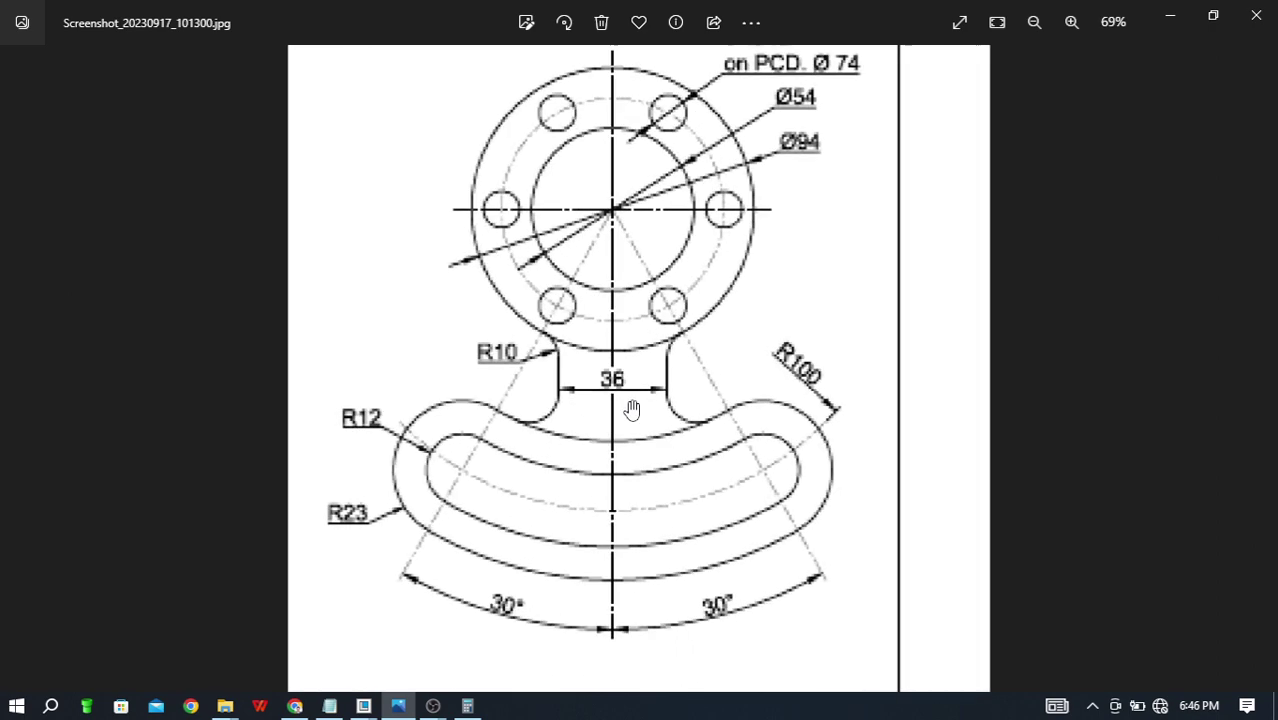
{"action": "scroll", "coordinate": [628, 420], "scroll_direction": "up", "scroll_amount": 1}
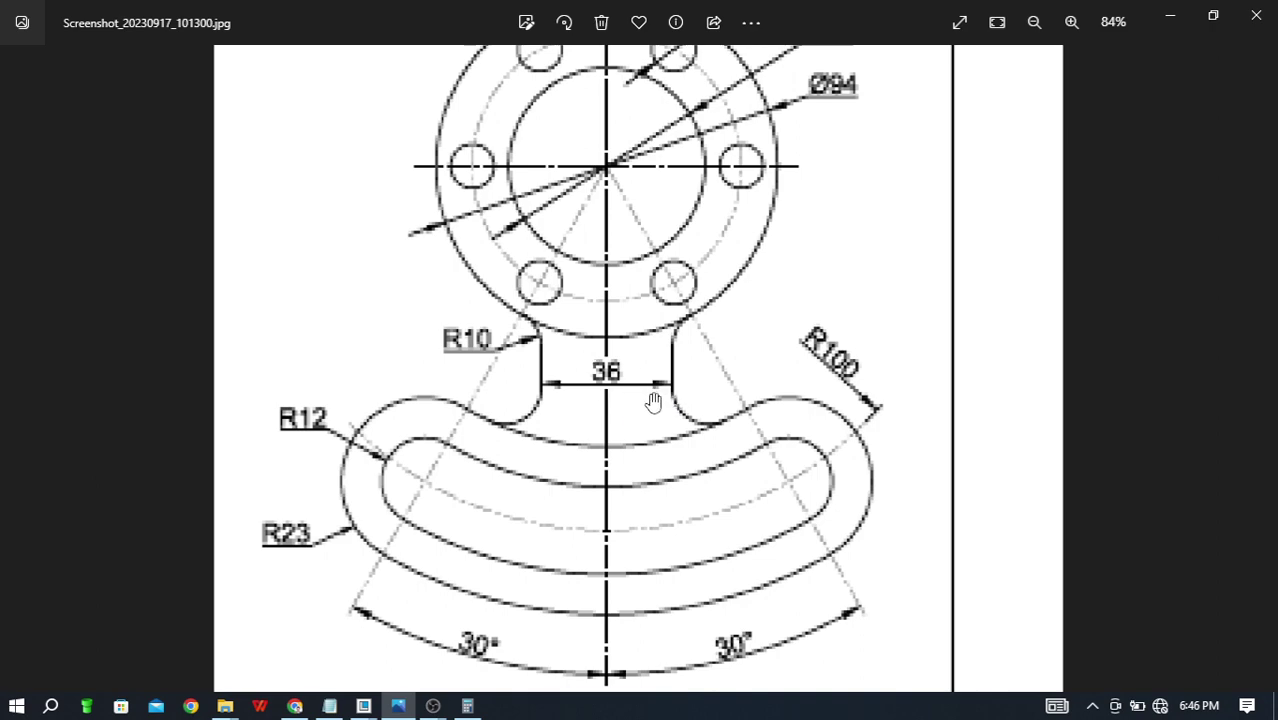
{"action": "scroll", "coordinate": [600, 402], "scroll_direction": "up", "scroll_amount": 2}
{"action": "scroll", "coordinate": [588, 468], "scroll_direction": "down", "scroll_amount": 3}
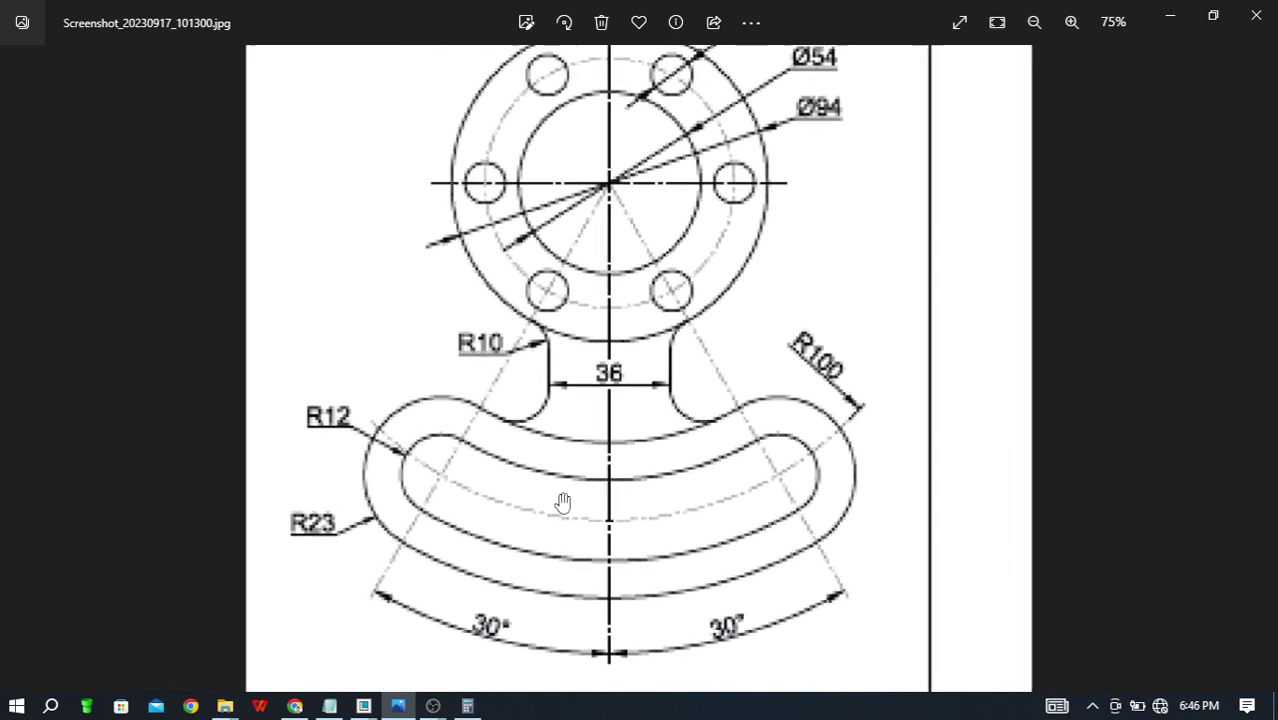
{"action": "scroll", "coordinate": [580, 478], "scroll_direction": "down", "scroll_amount": 1}
{"action": "left_click", "coordinate": [467, 706]}
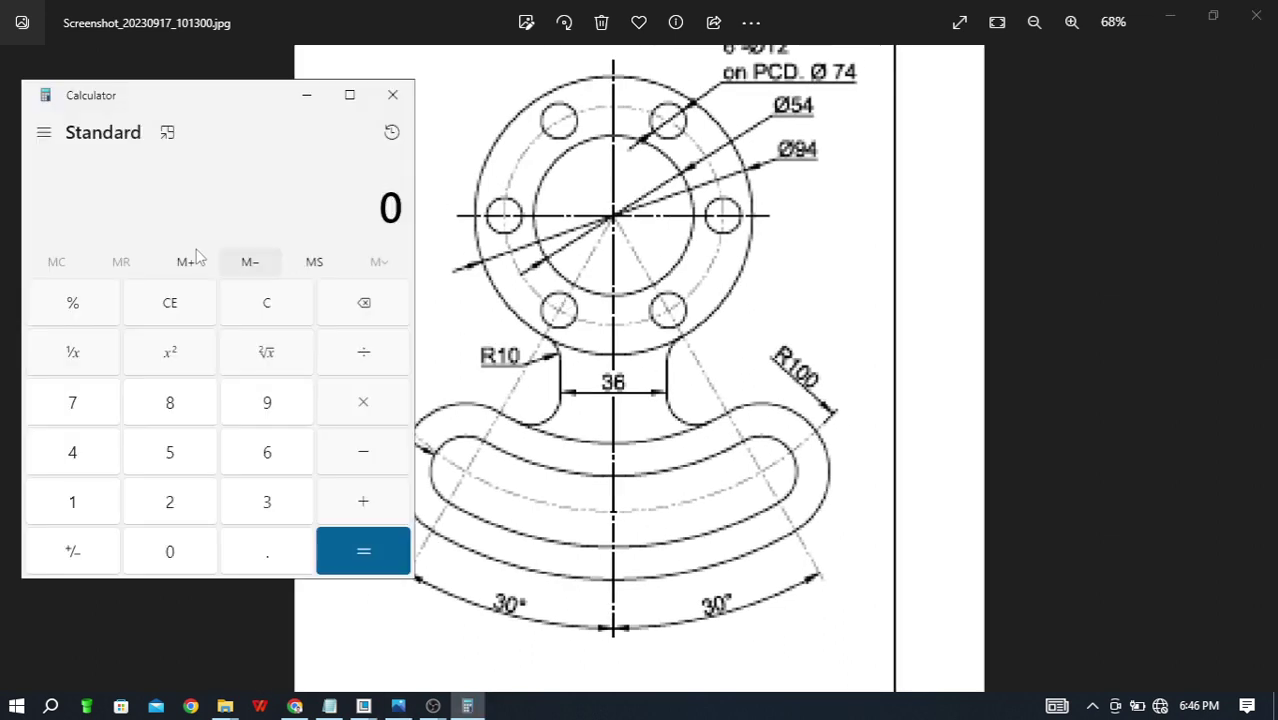
{"action": "left_click", "coordinate": [268, 505]}
{"action": "left_click", "coordinate": [266, 455]}
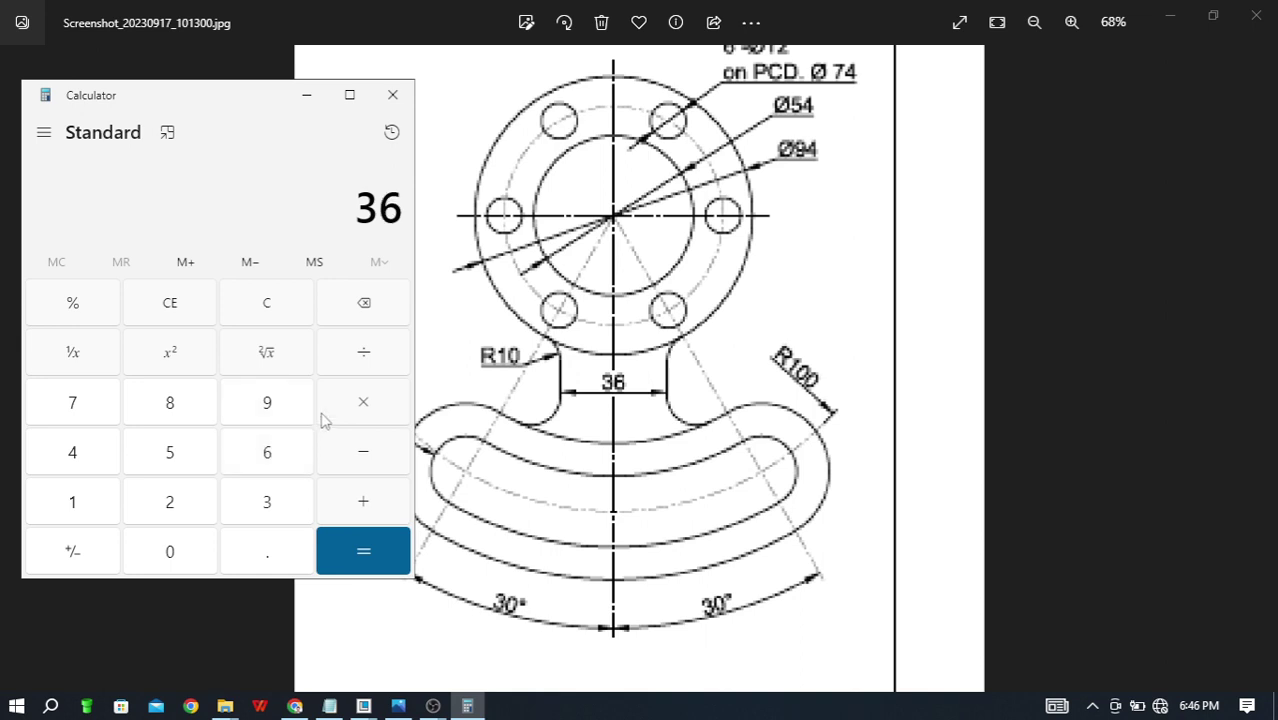
{"action": "left_click", "coordinate": [366, 360]}
{"action": "left_click", "coordinate": [169, 502]}
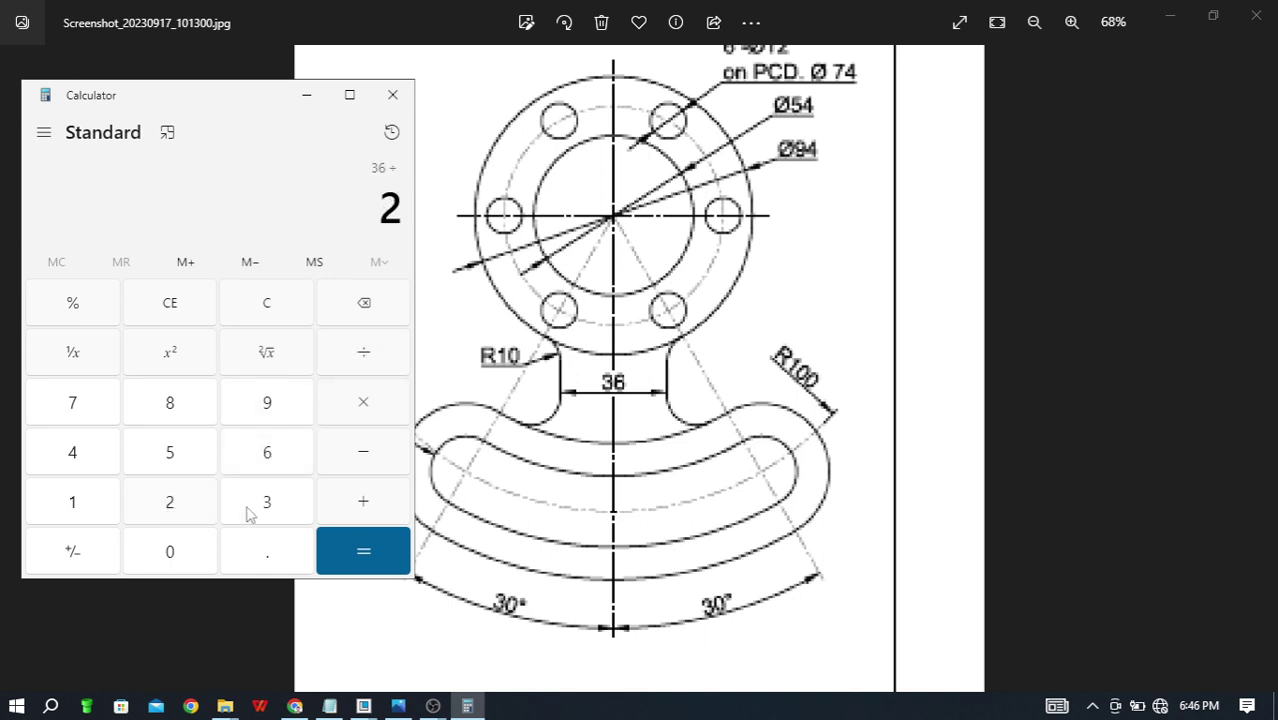
{"action": "left_click", "coordinate": [354, 548]}
{"action": "left_click", "coordinate": [307, 94]}
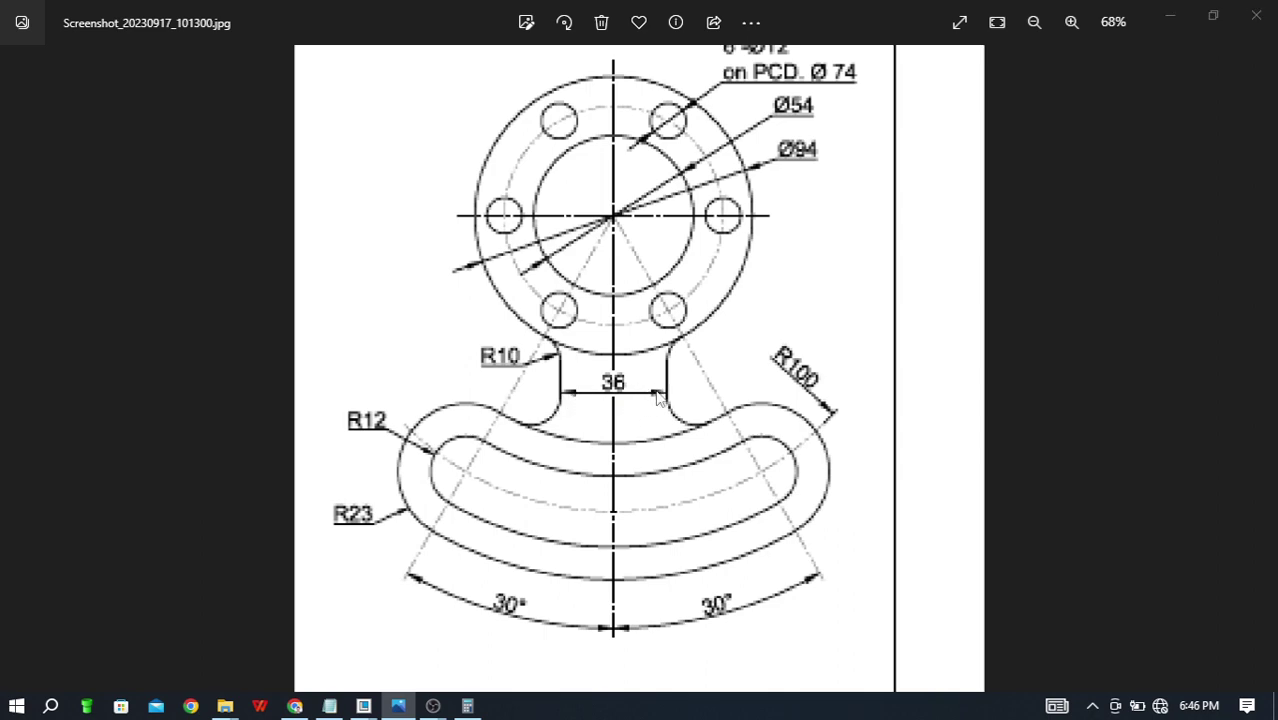
Step: Return to the Creo sketch and set the neck line's distance from the vertical centerline to 18 mm
{"action": "key", "text": "alt+Tab"}
{"action": "key", "text": "alt+Tab"}
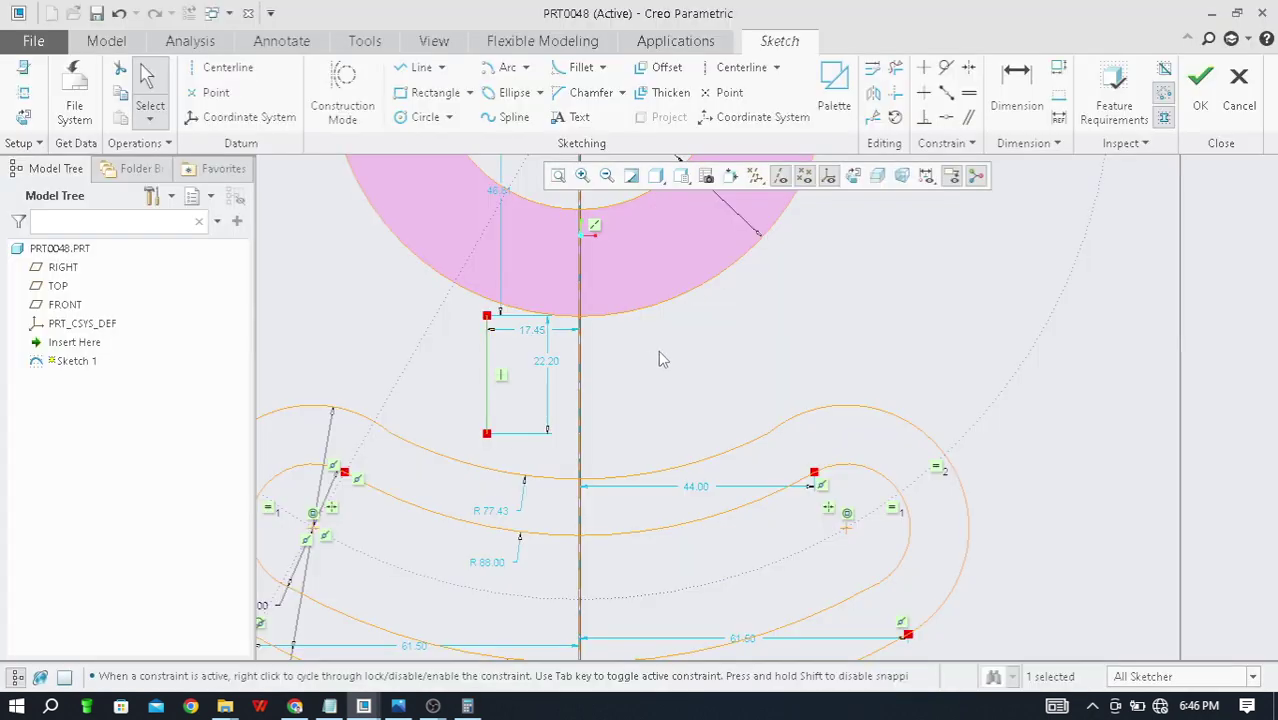
{"action": "double_click", "coordinate": [537, 330]}
{"action": "type", "text": "18"}
{"action": "key", "text": "Return"}
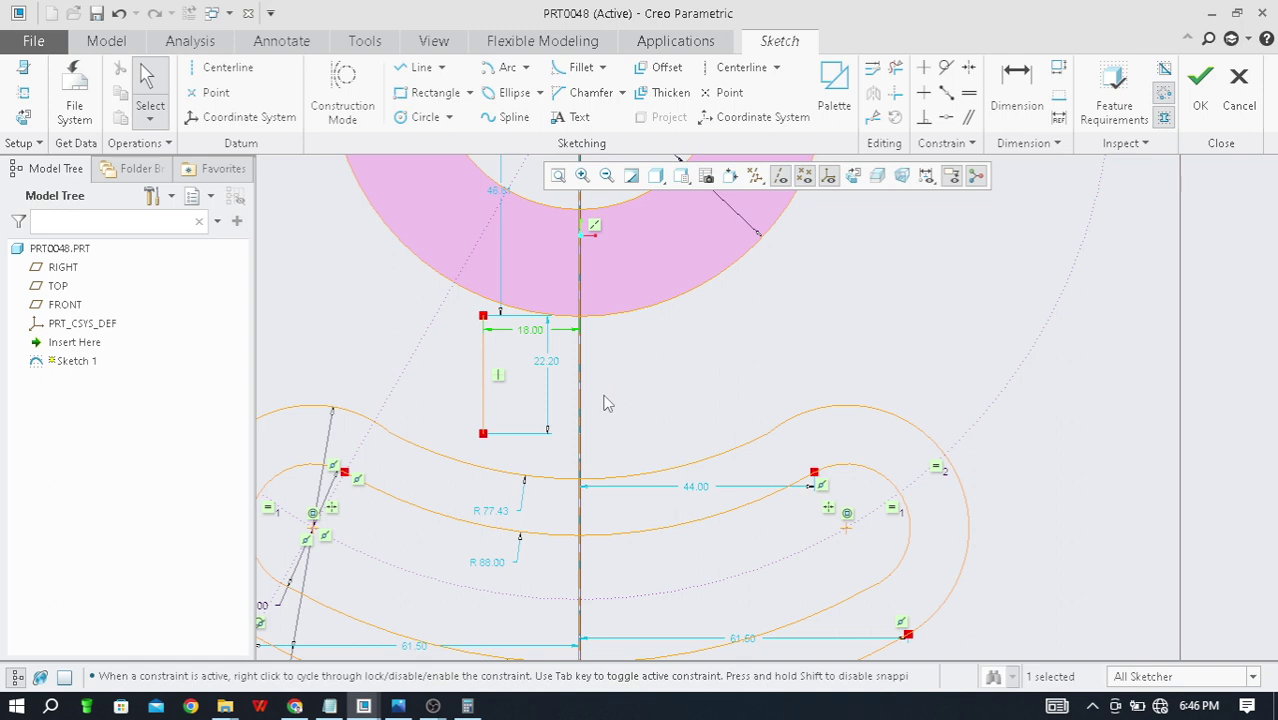
{"action": "scroll", "coordinate": [604, 403], "scroll_direction": "down", "scroll_amount": 1}
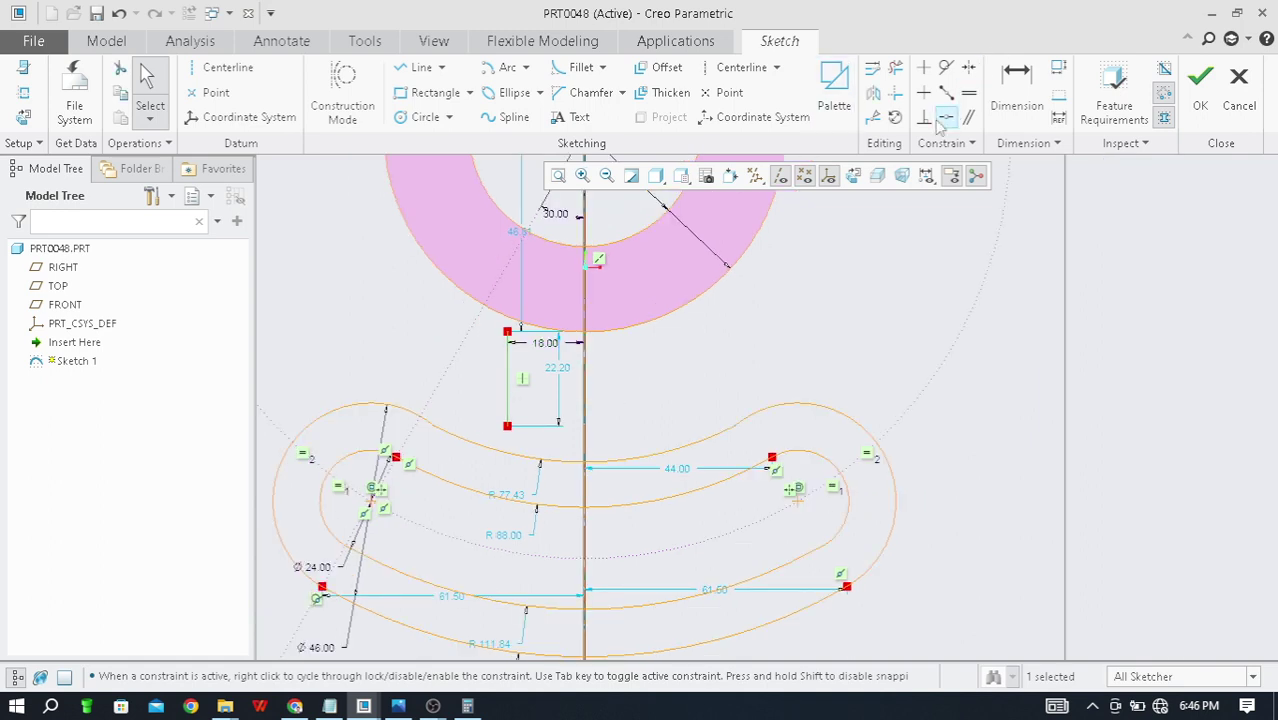
{"action": "left_click", "coordinate": [874, 94]}
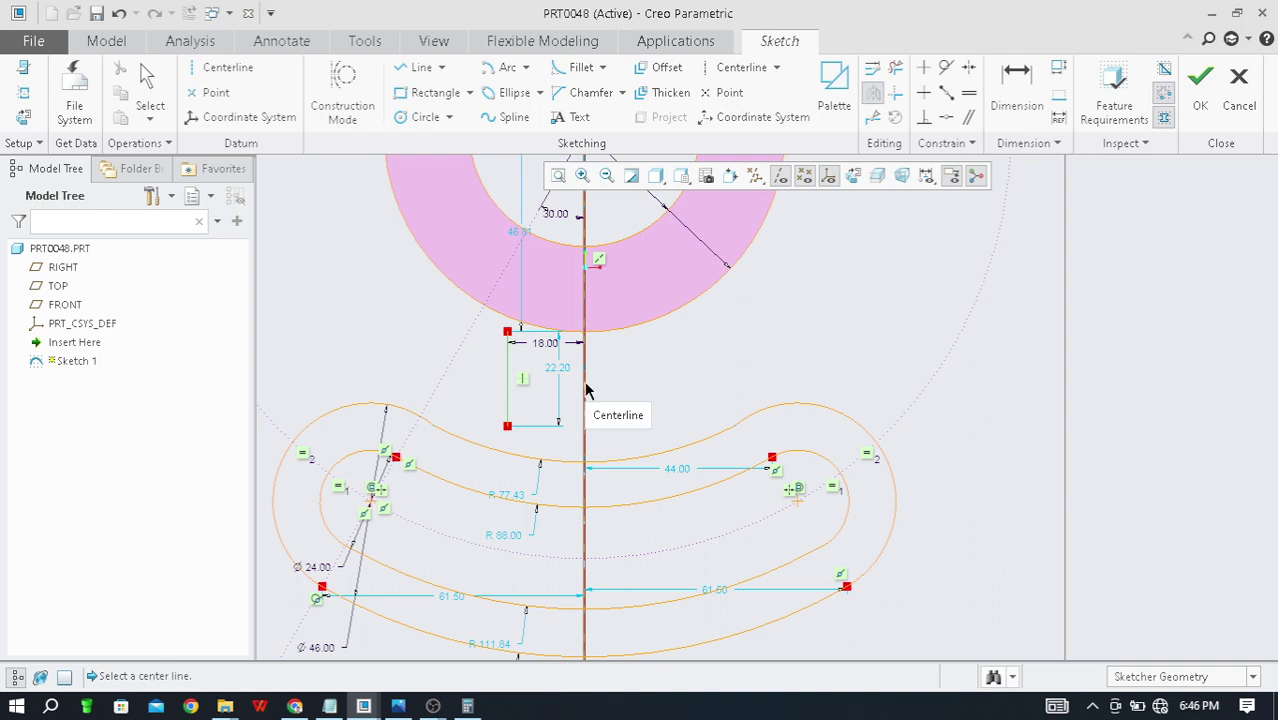
{"action": "scroll", "coordinate": [531, 329], "scroll_direction": "down", "scroll_amount": 2}
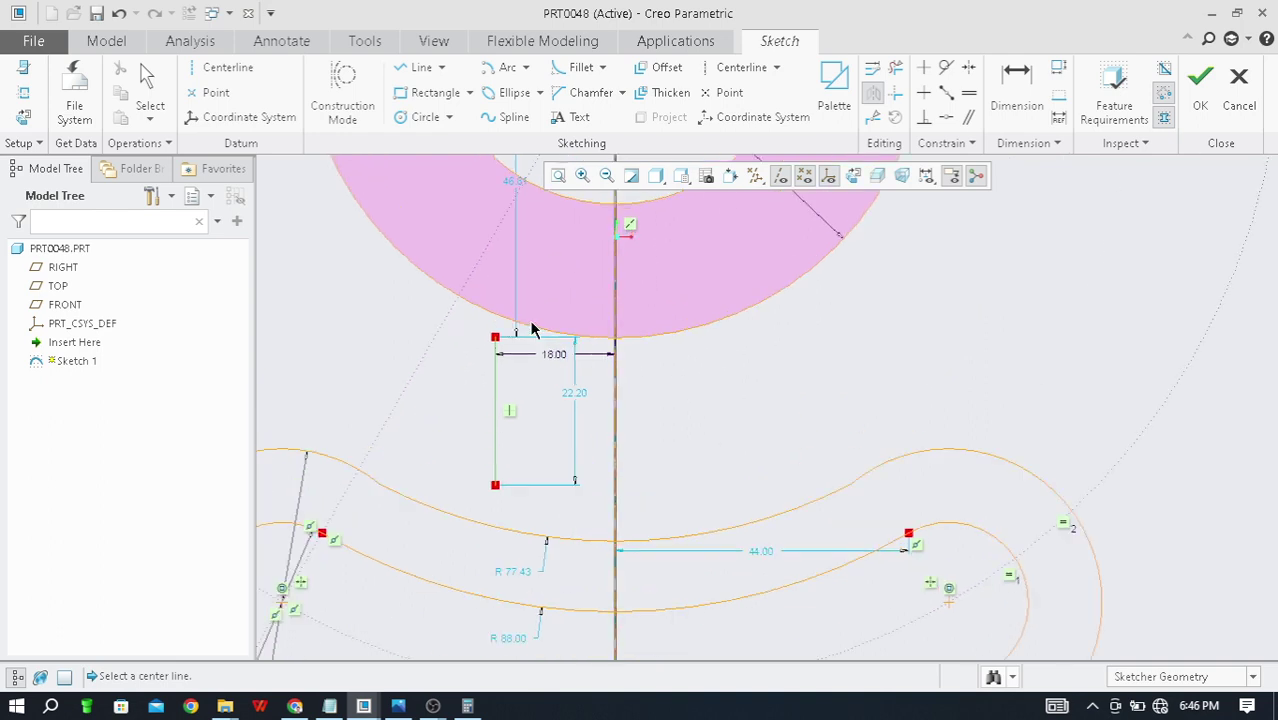
{"action": "key", "text": "Escape"}
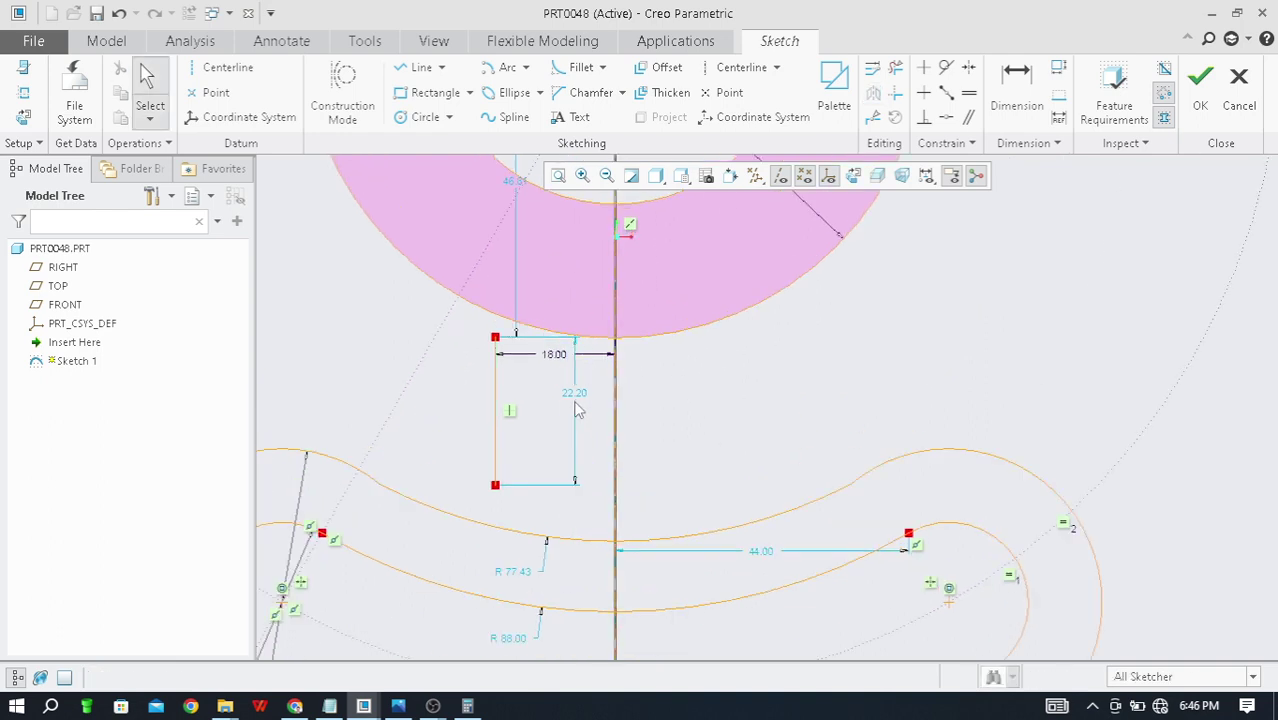
Step: Add a circular fillet of about 6.7 mm radius between the flange's outer circle and the neck line, and move its radius dimension outside the neck
{"action": "left_click", "coordinate": [602, 67]}
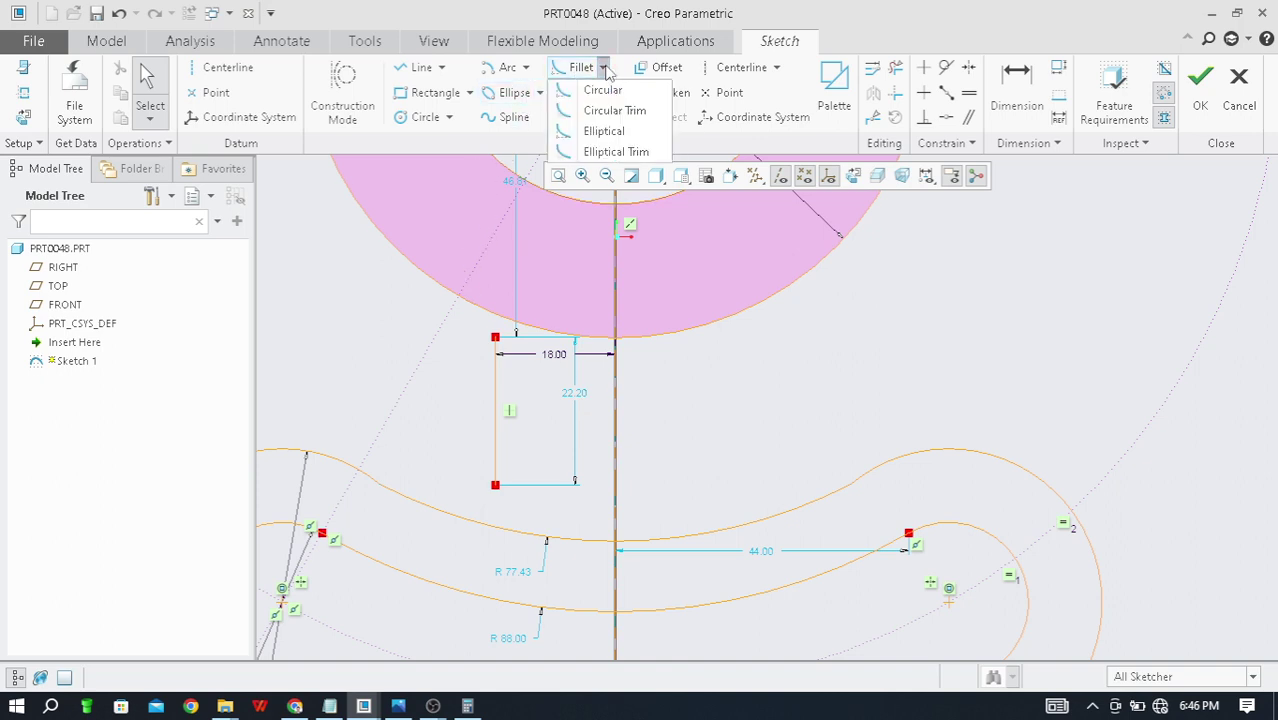
{"action": "left_click", "coordinate": [596, 90]}
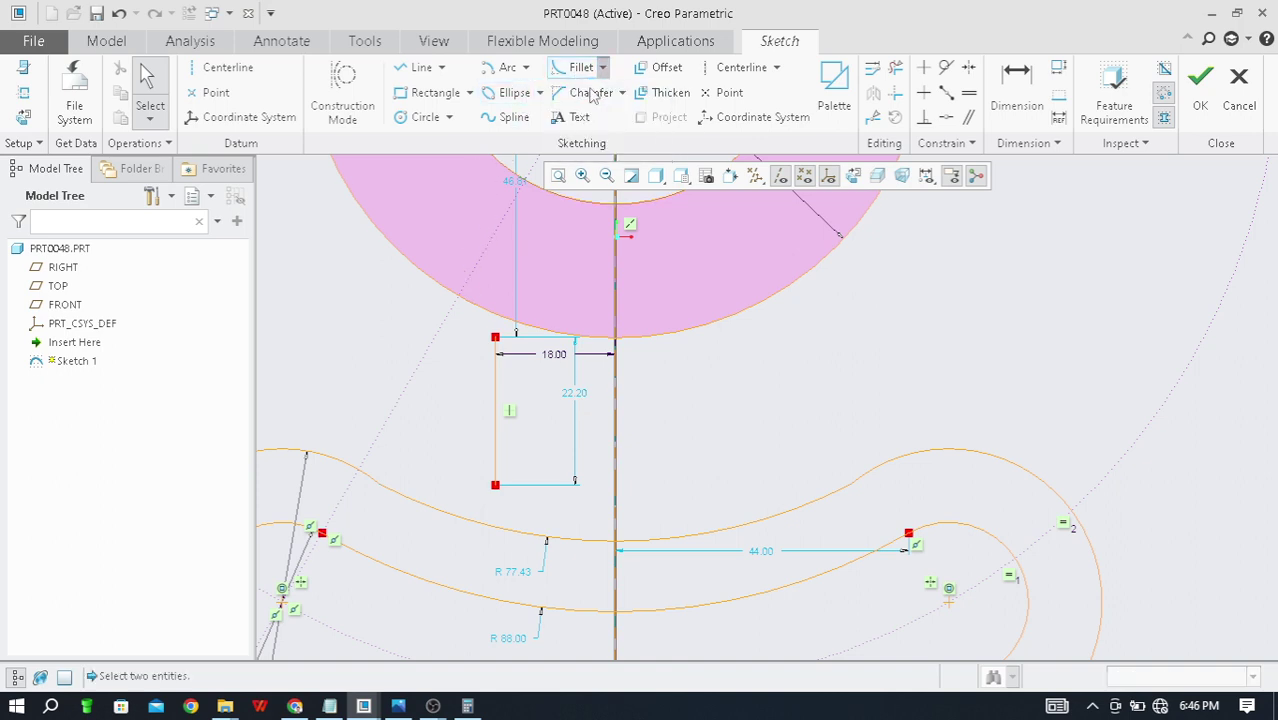
{"action": "left_click", "coordinate": [474, 310]}
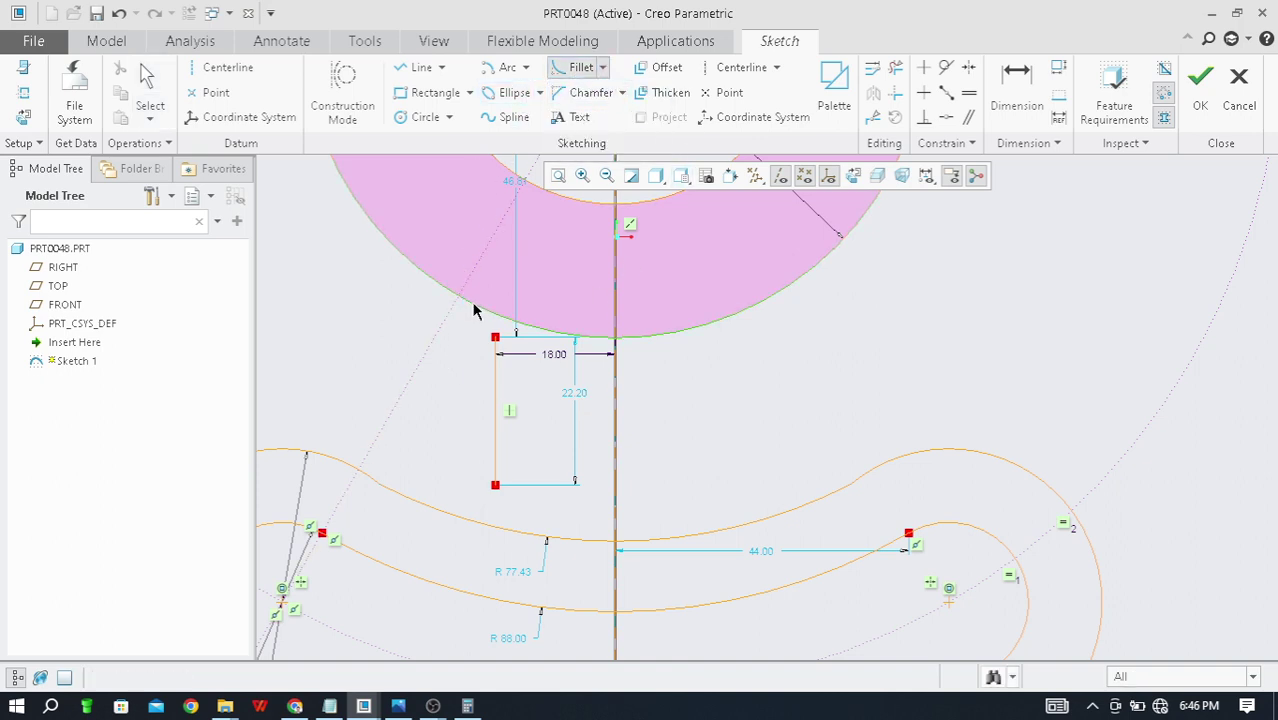
{"action": "left_click", "coordinate": [495, 373]}
{"action": "scroll", "coordinate": [497, 370], "scroll_direction": "down", "scroll_amount": 5}
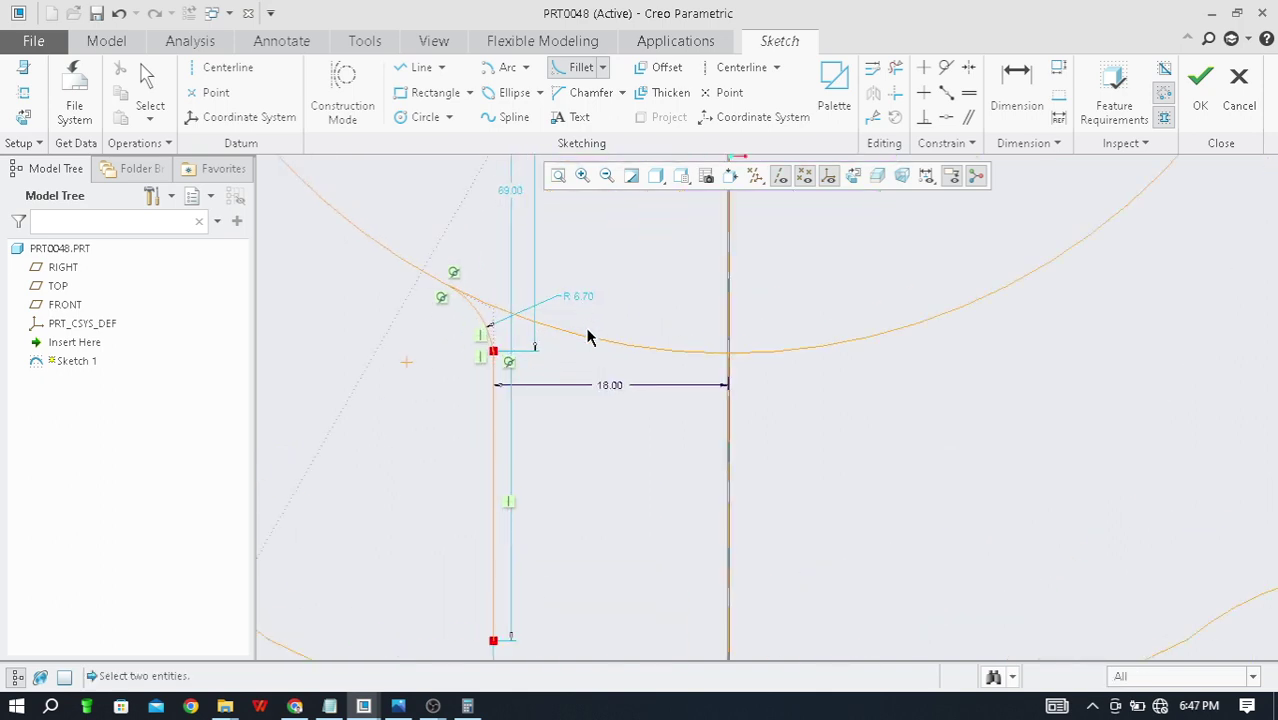
{"action": "scroll", "coordinate": [594, 352], "scroll_direction": "up", "scroll_amount": 3}
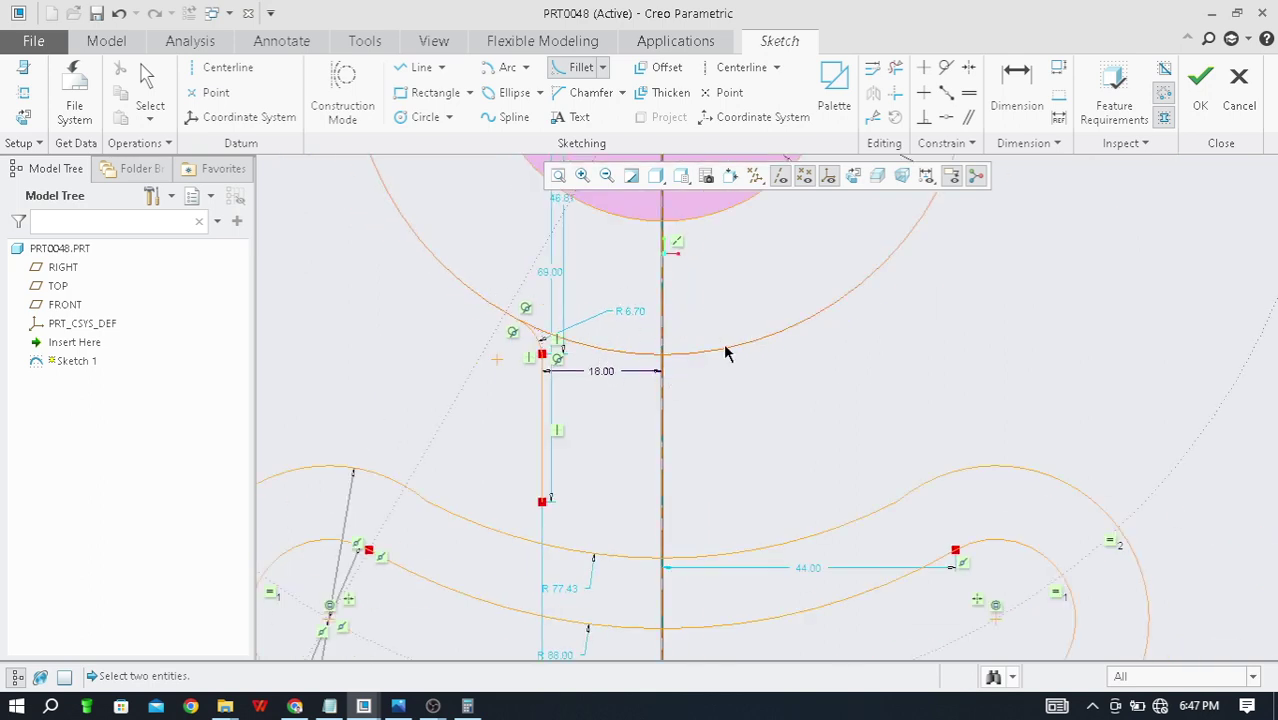
{"action": "middle_click", "coordinate": [800, 377]}
{"action": "left_click", "coordinate": [597, 345]}
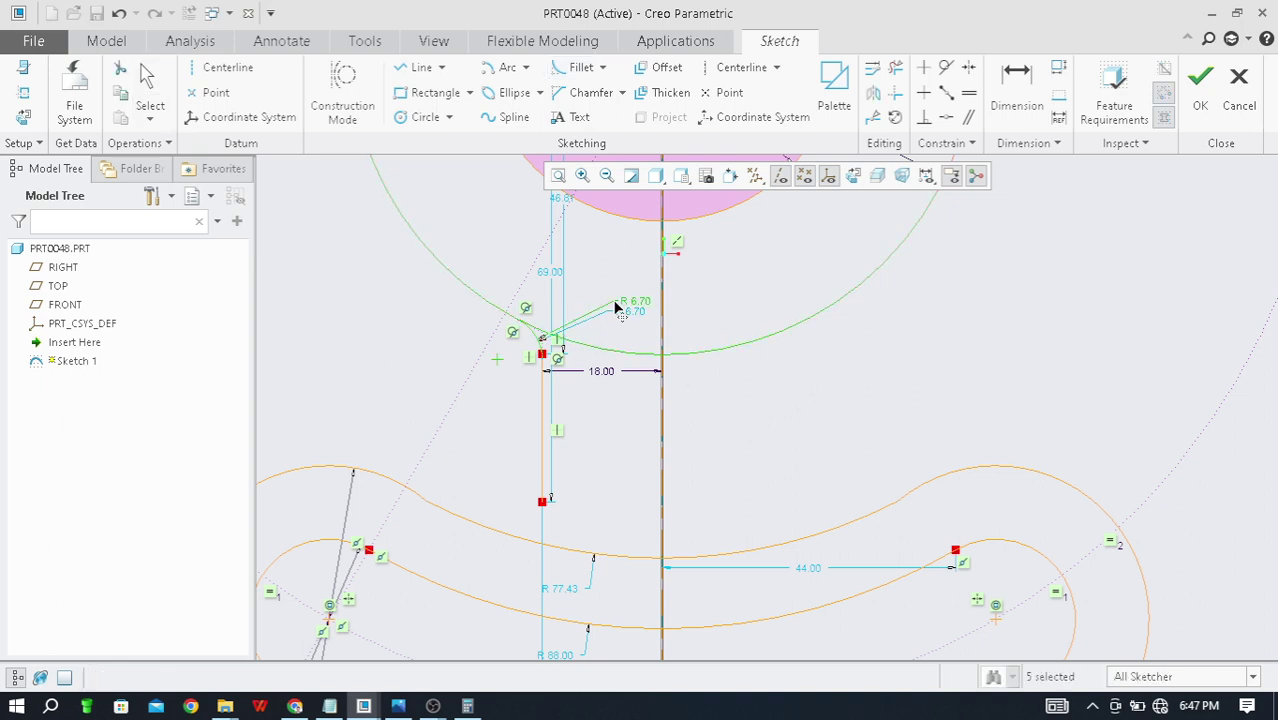
{"action": "left_click_drag", "start_coordinate": [440, 323], "coordinate": [451, 403]}
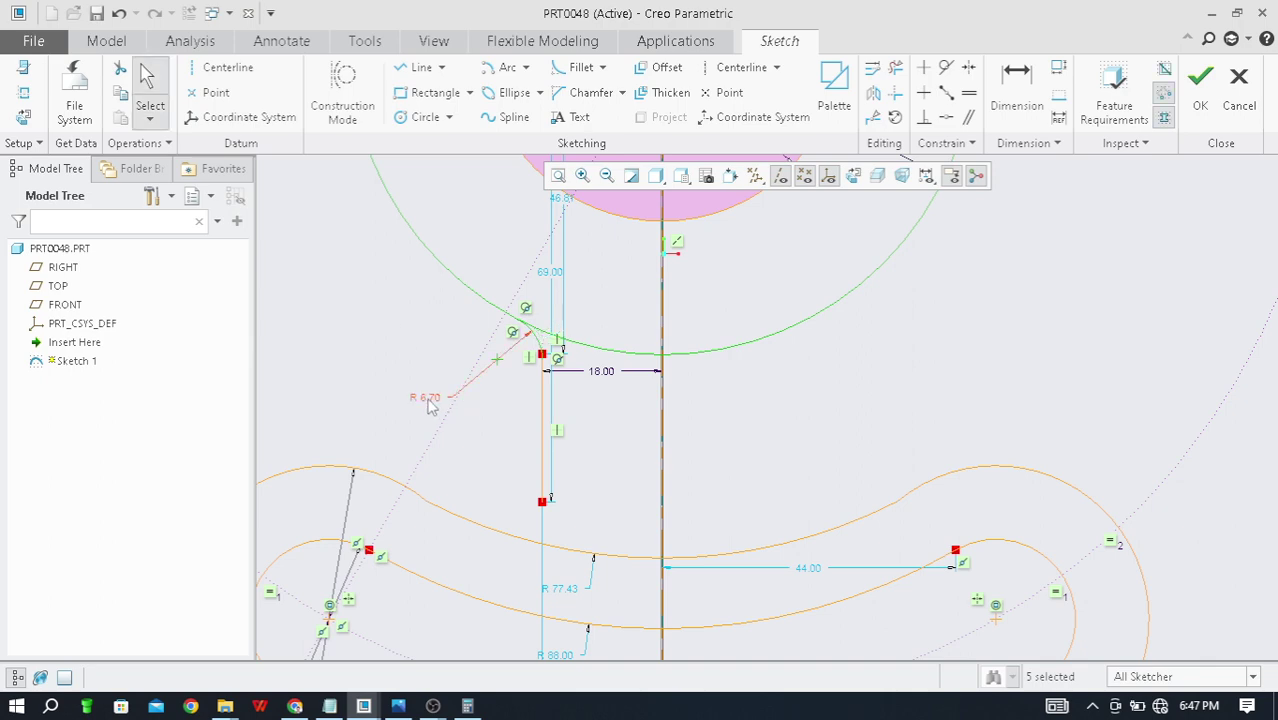
Step: Check the neck fillet in the reference drawing and set the upper fillet's radius to 10 mm in the sketch
{"action": "key", "text": "alt+Tab"}
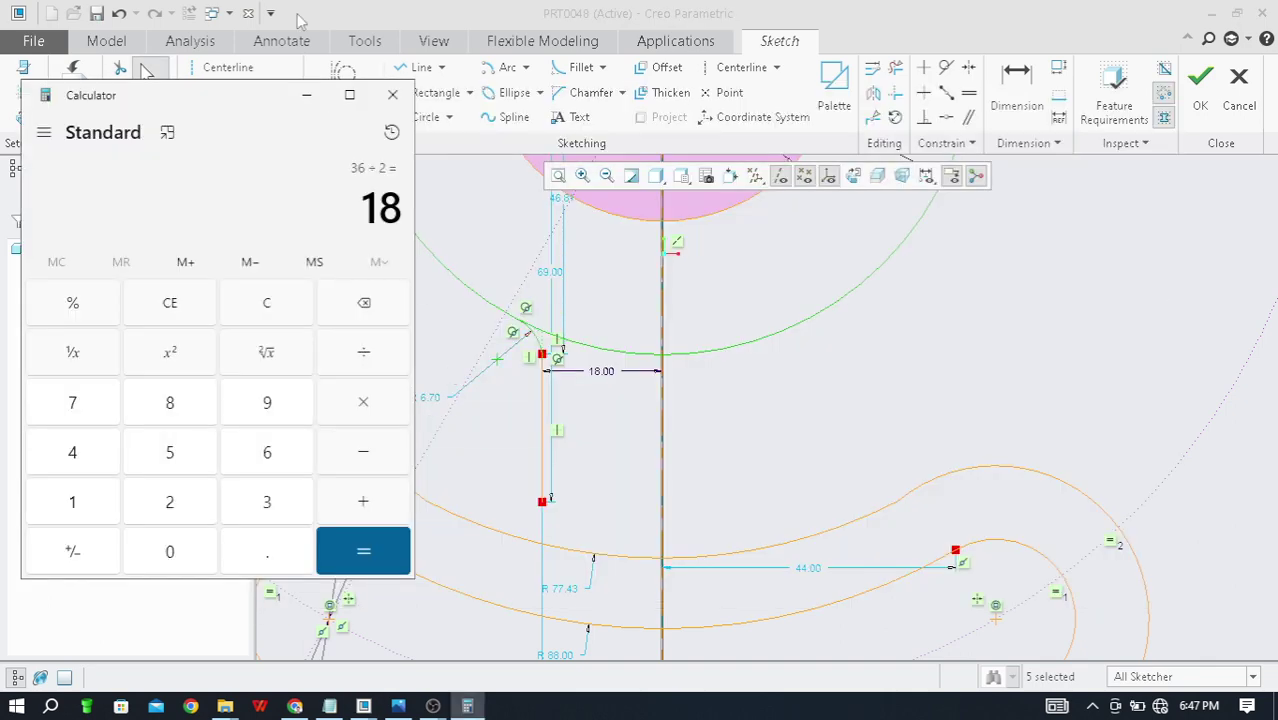
{"action": "key", "text": "alt+Tab"}
{"action": "key", "text": "alt+Tab"}
{"action": "key", "text": "alt+Tab"}
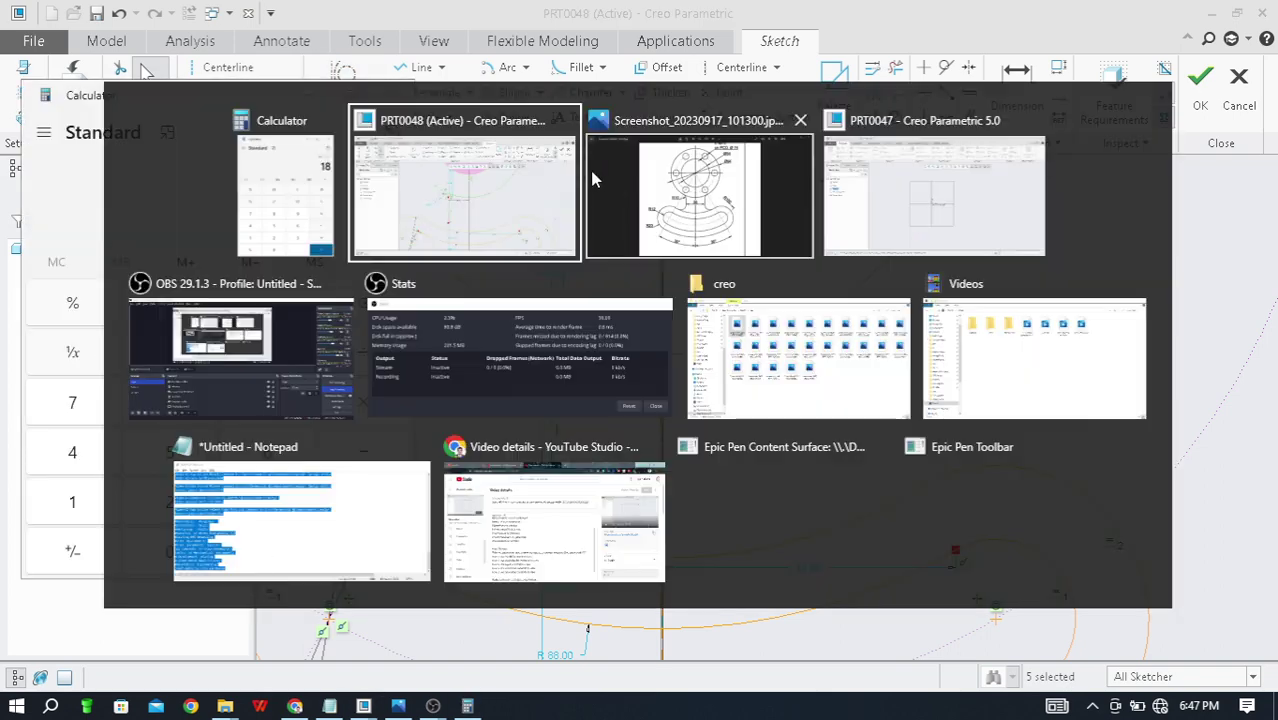
{"action": "left_click", "coordinate": [592, 180]}
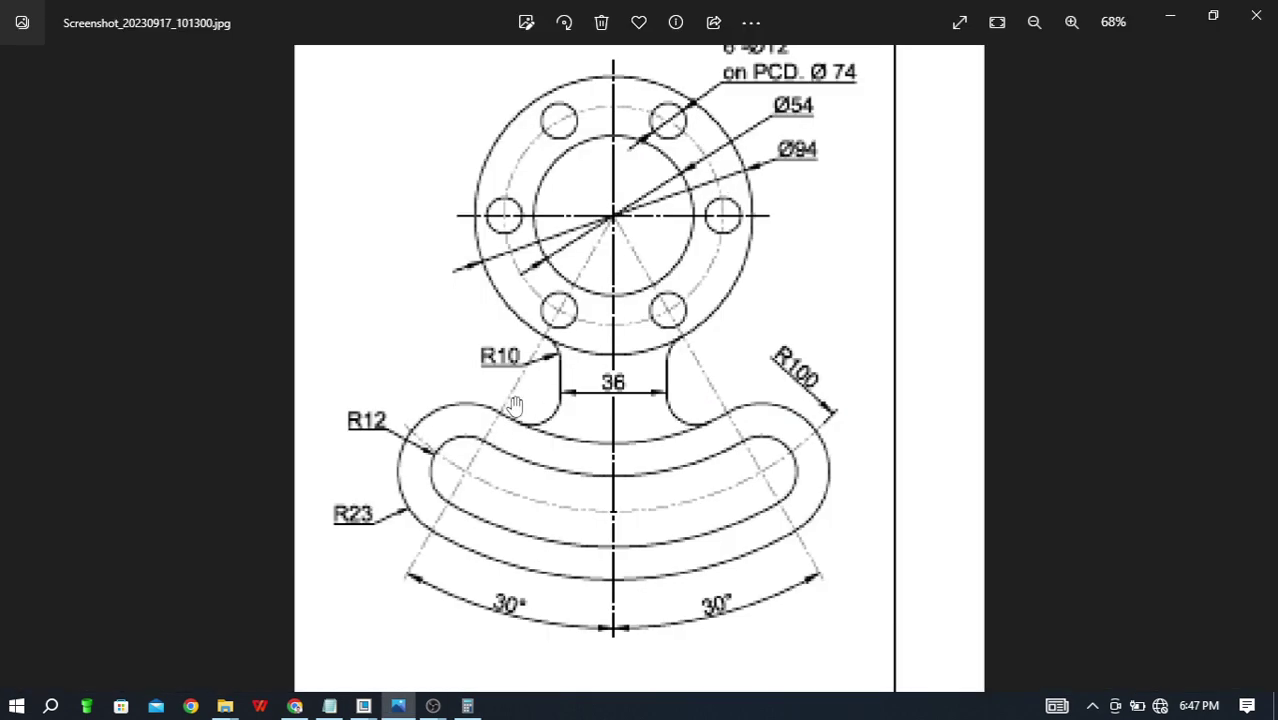
{"action": "key", "text": "alt+Tab"}
{"action": "key", "text": "alt+Tab"}
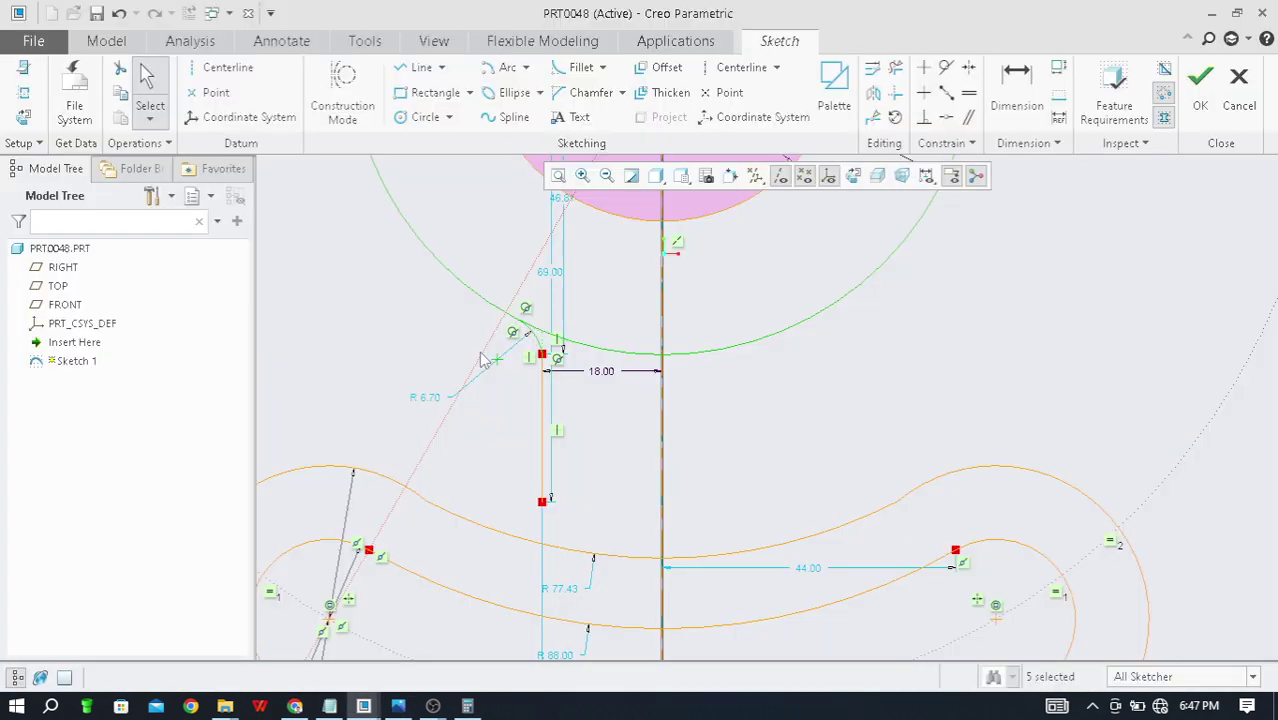
{"action": "double_click", "coordinate": [426, 399]}
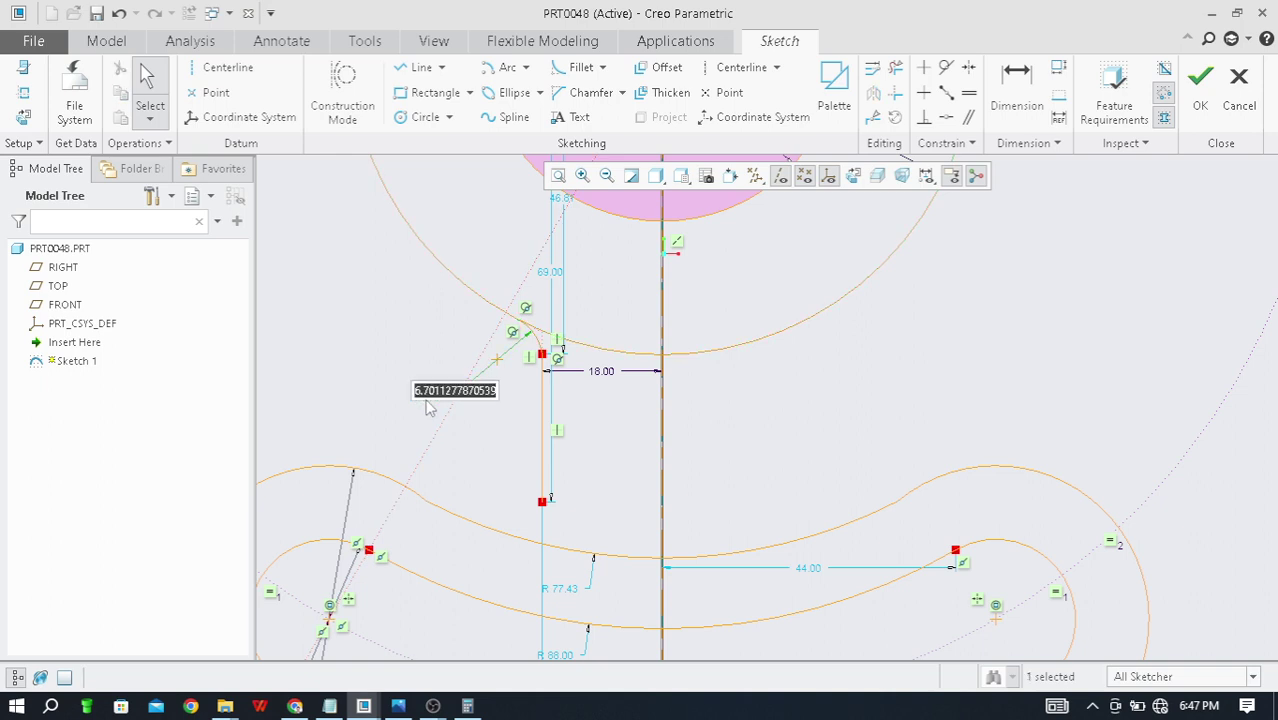
{"action": "type", "text": "10"}
{"action": "key", "text": "Return"}
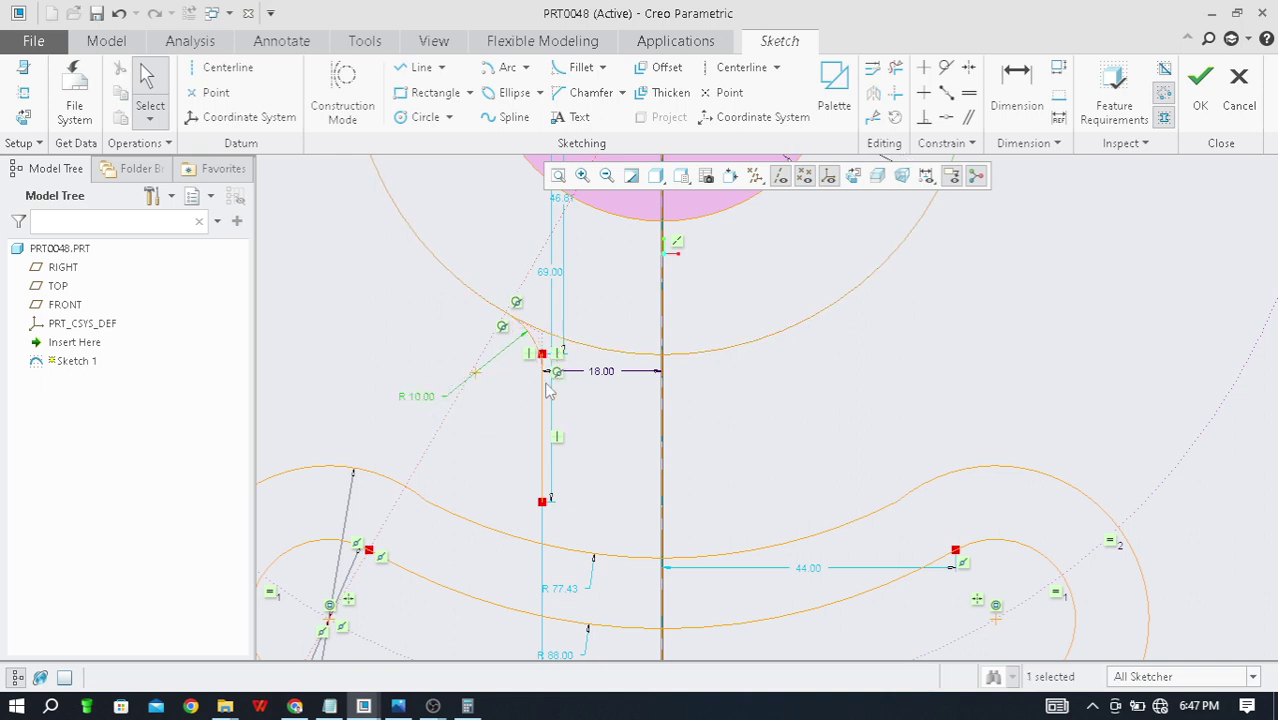
{"action": "scroll", "coordinate": [568, 440], "scroll_direction": "down", "scroll_amount": 2}
{"action": "scroll", "coordinate": [575, 448], "scroll_direction": "up", "scroll_amount": 2}
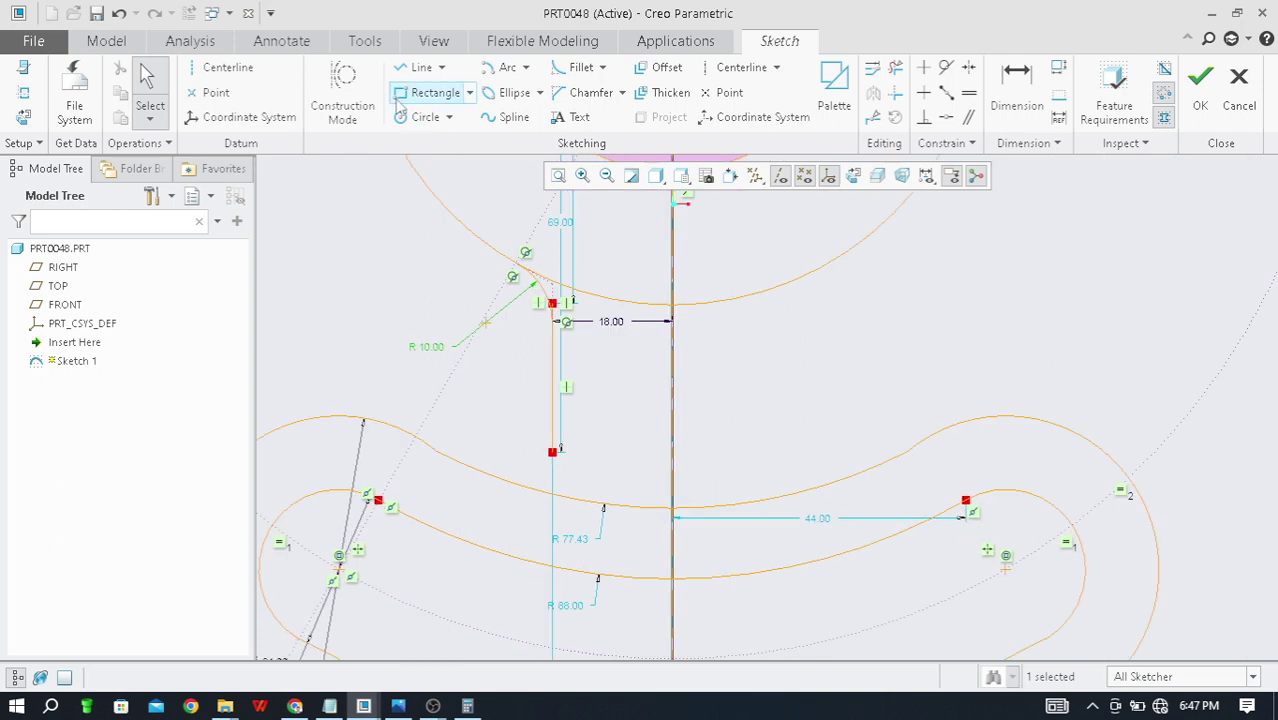
Step: Add a circular fillet of about 9.75 mm radius between the arm's upper outer arc and the lower end of the neck line
{"action": "left_click", "coordinate": [582, 68]}
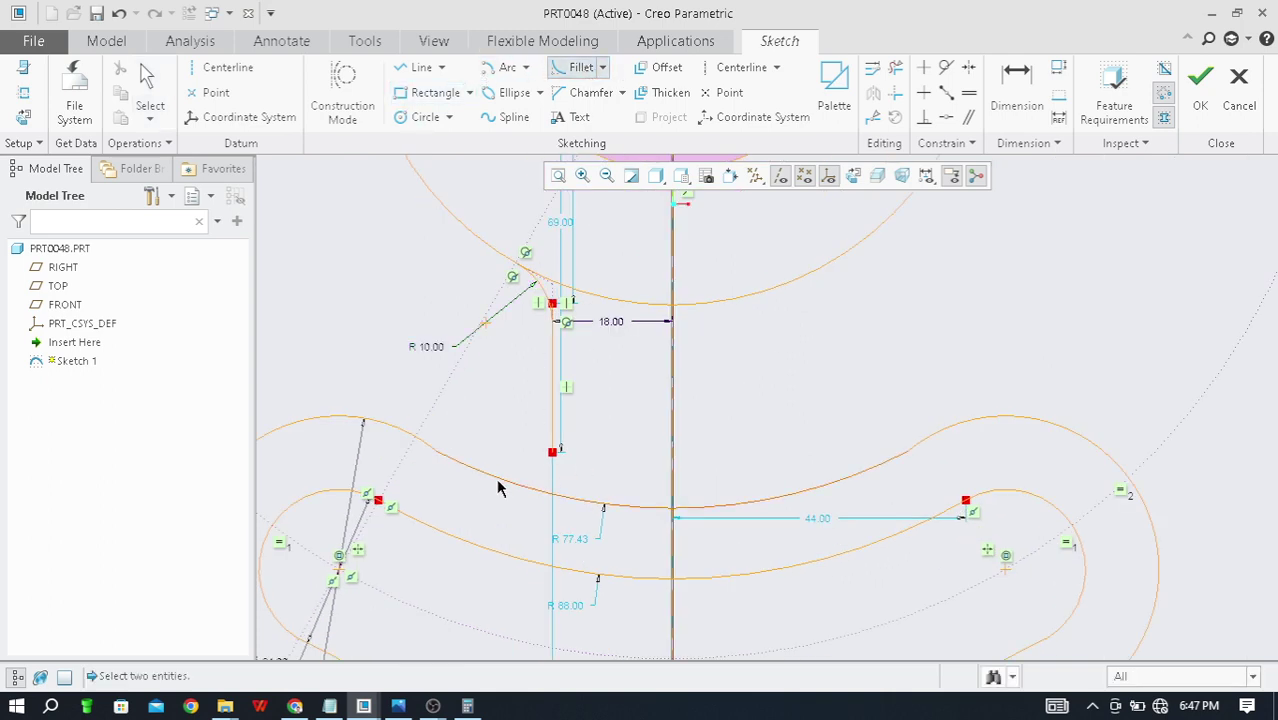
{"action": "left_click", "coordinate": [463, 470]}
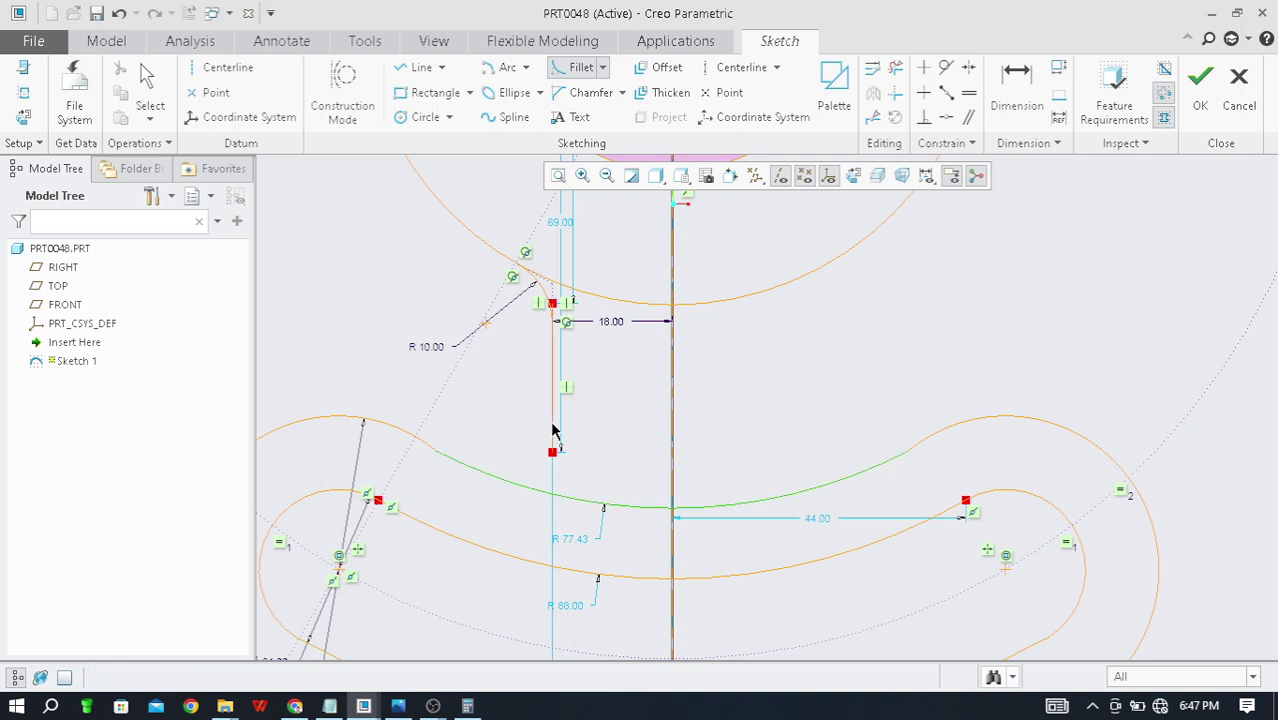
{"action": "left_click", "coordinate": [552, 430]}
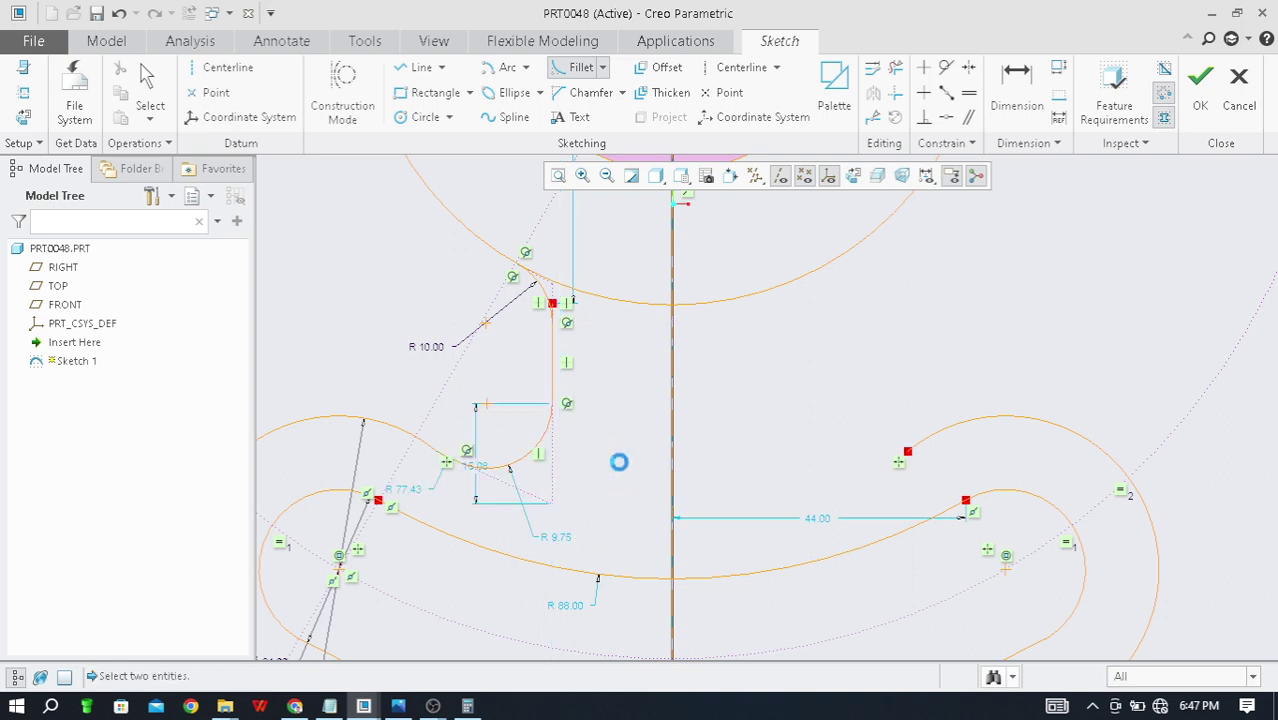
Step: Check the neck's lower fillet in the reference drawing, minimize Calculator and return to the Creo sketch
{"action": "key", "text": "alt"}
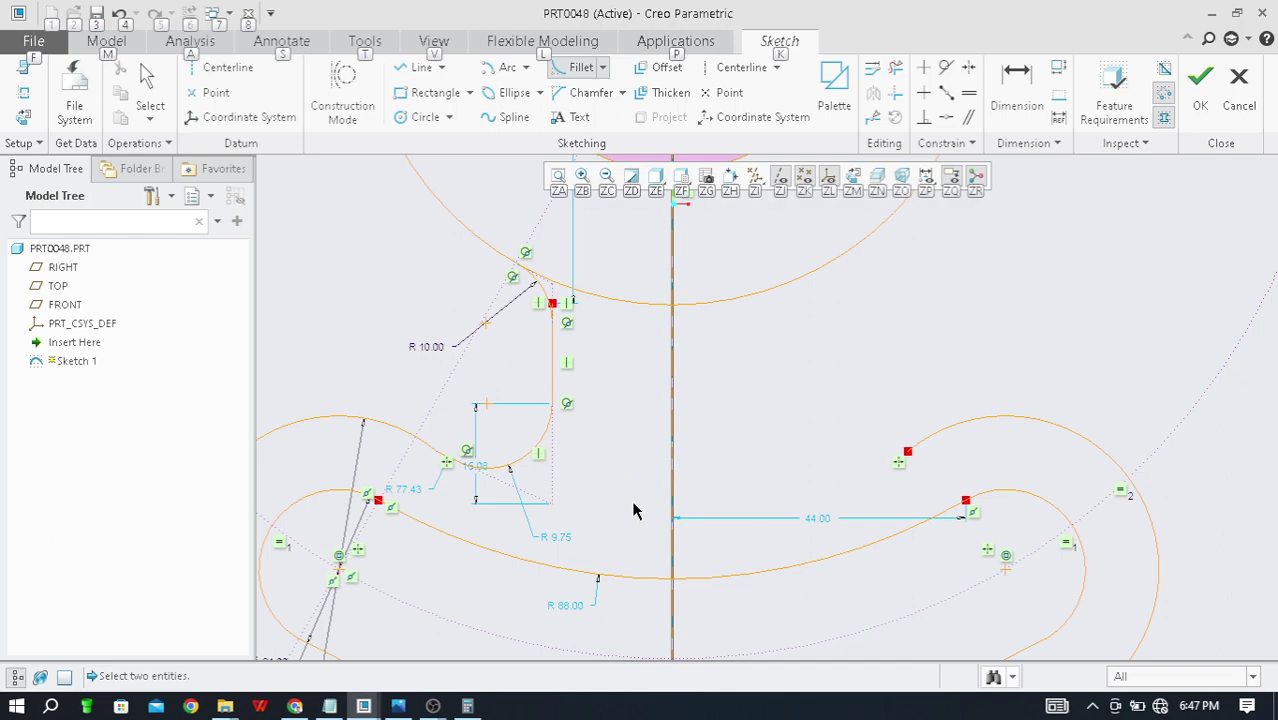
{"action": "key", "text": "alt+Tab"}
{"action": "key", "text": "alt+Tab"}
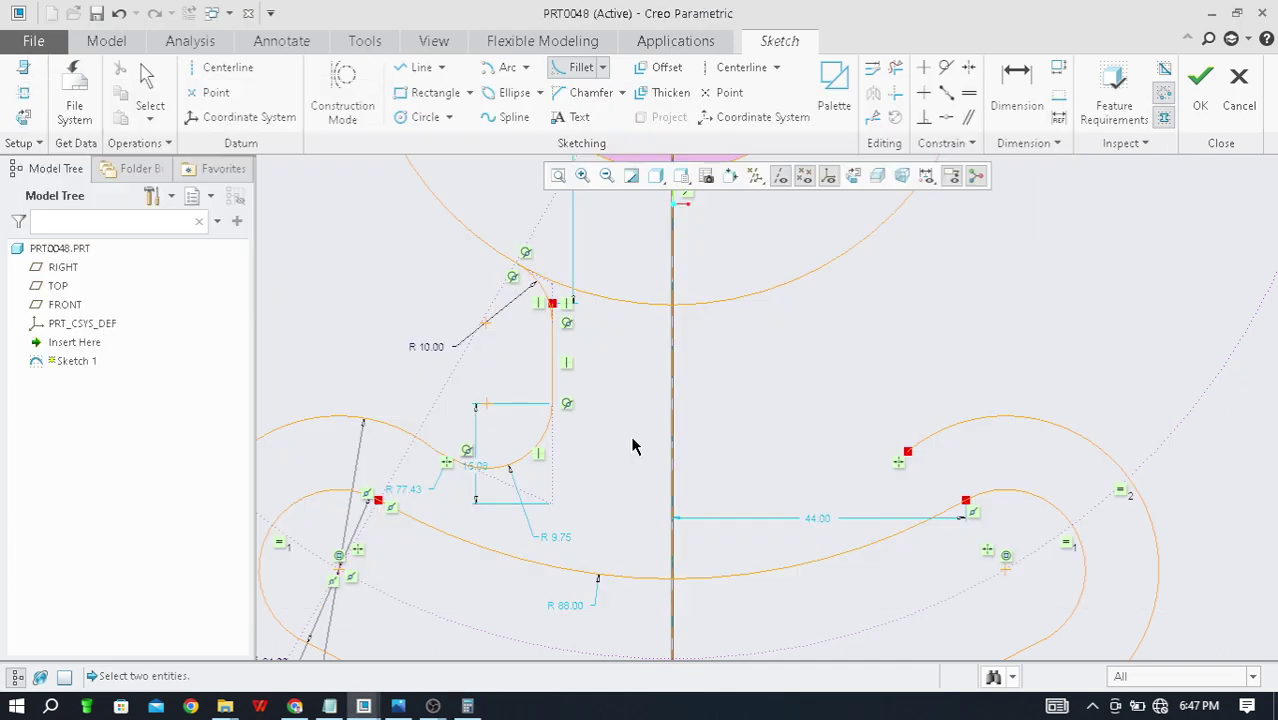
{"action": "key", "text": "alt+Tab"}
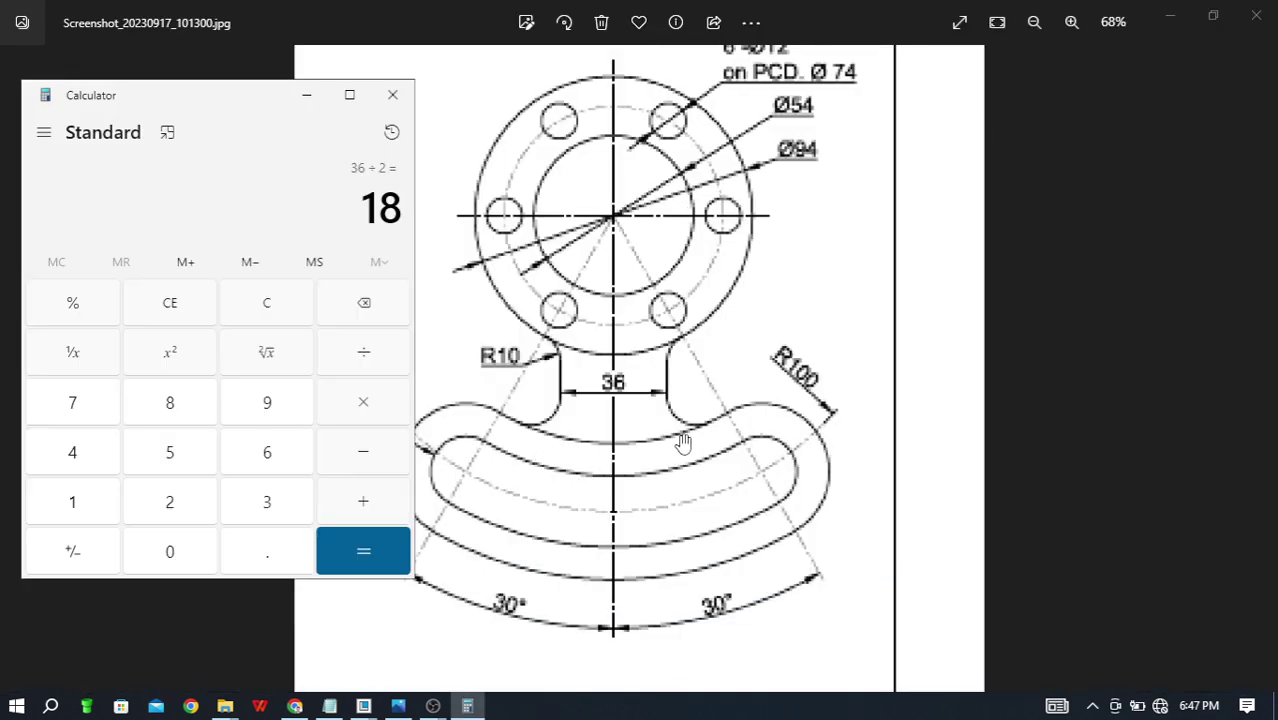
{"action": "left_click", "coordinate": [590, 462]}
{"action": "key", "text": "alt+Tab"}
{"action": "left_click", "coordinate": [307, 95]}
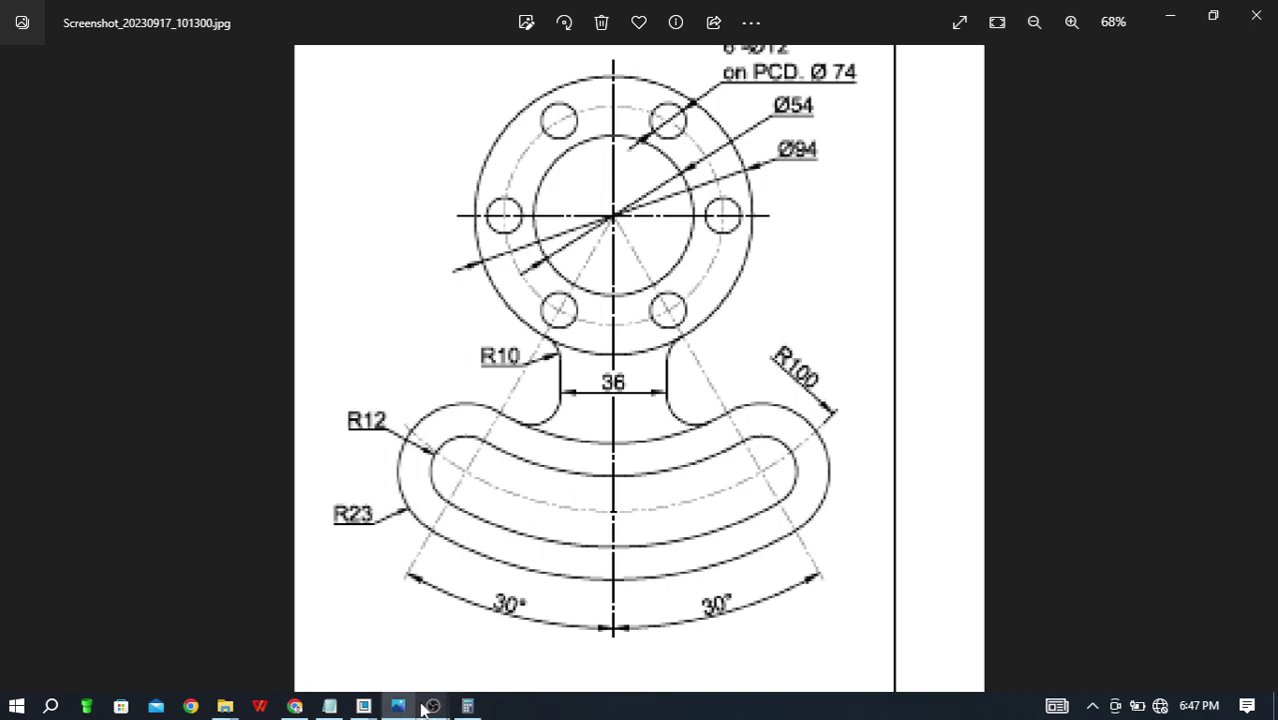
{"action": "mouse_move", "coordinate": [364, 706]}
{"action": "left_click", "coordinate": [419, 637]}
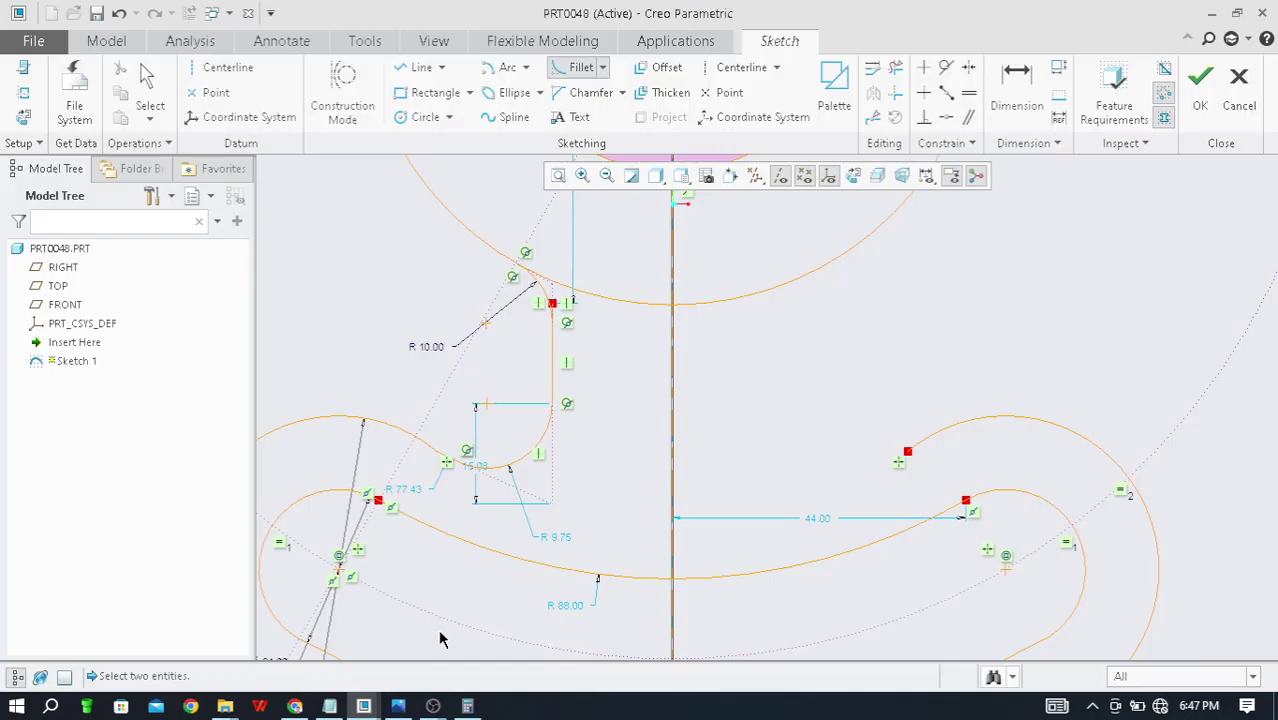
Step: Trim the leftover stub of the neck line above its tangent point with the 10 mm fillet
{"action": "scroll", "coordinate": [575, 410], "scroll_direction": "down", "scroll_amount": 1}
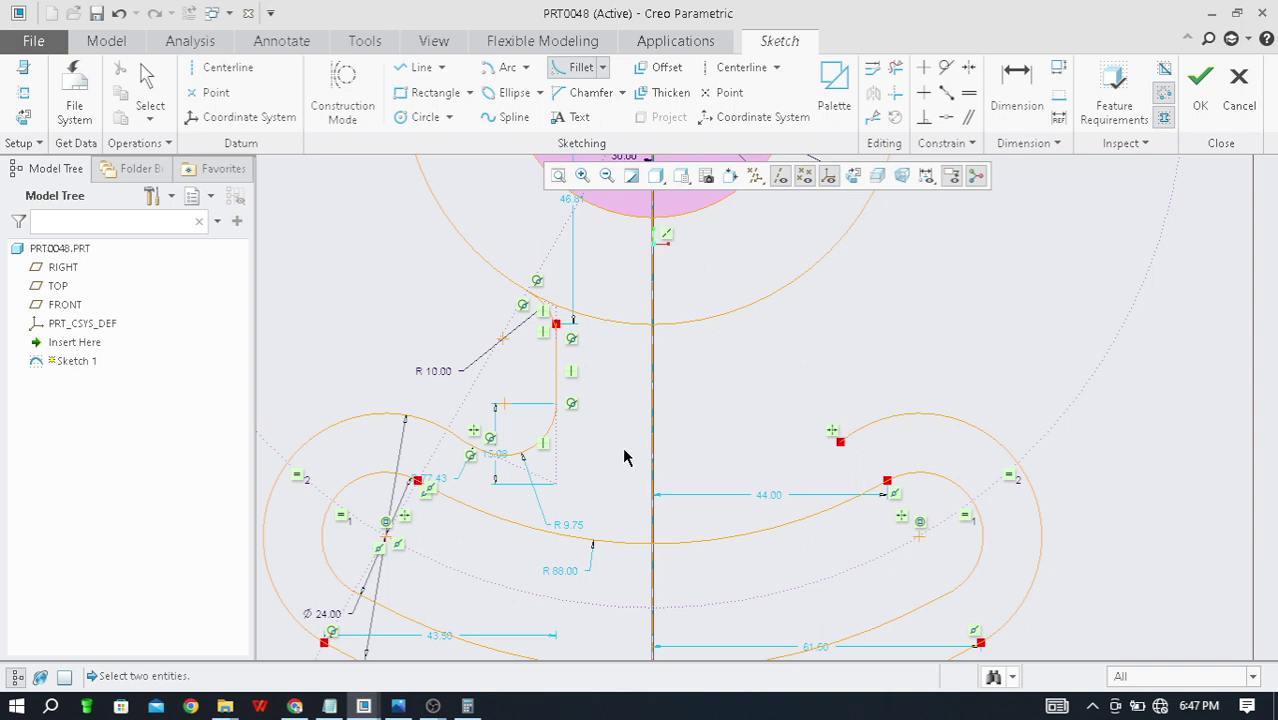
{"action": "scroll", "coordinate": [559, 345], "scroll_direction": "up", "scroll_amount": 2}
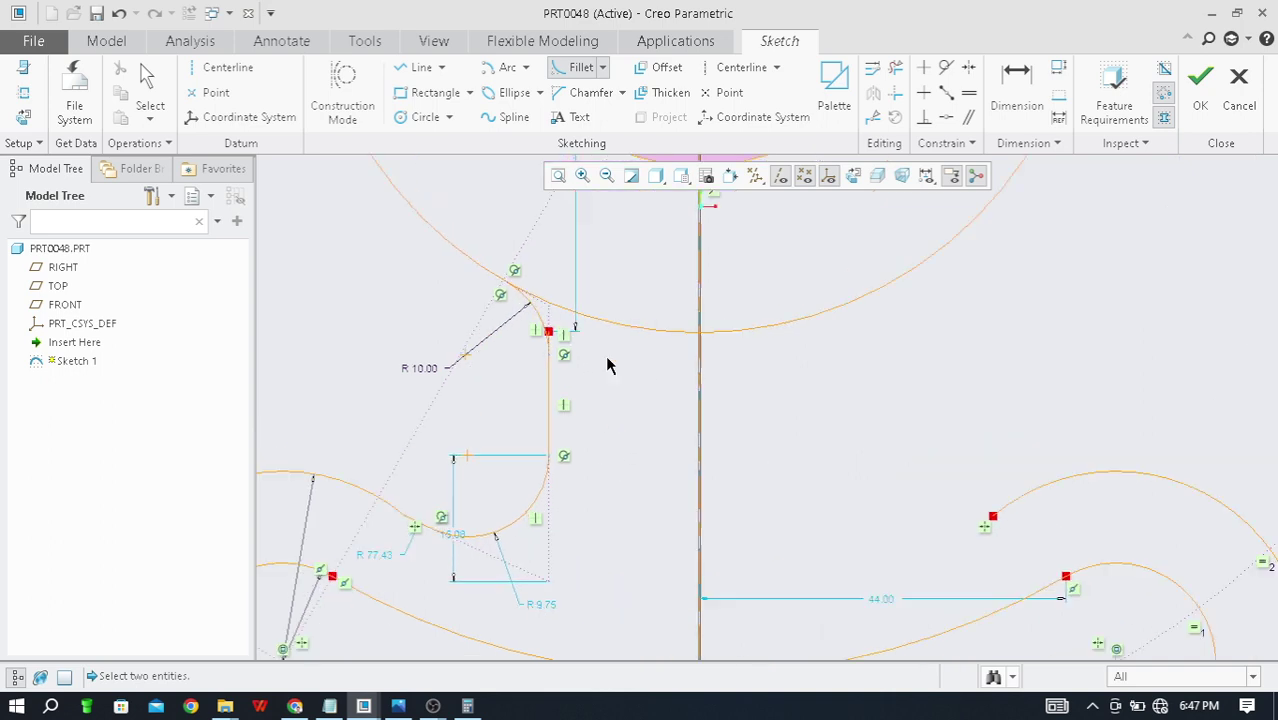
{"action": "scroll", "coordinate": [559, 345], "scroll_direction": "up", "scroll_amount": 4}
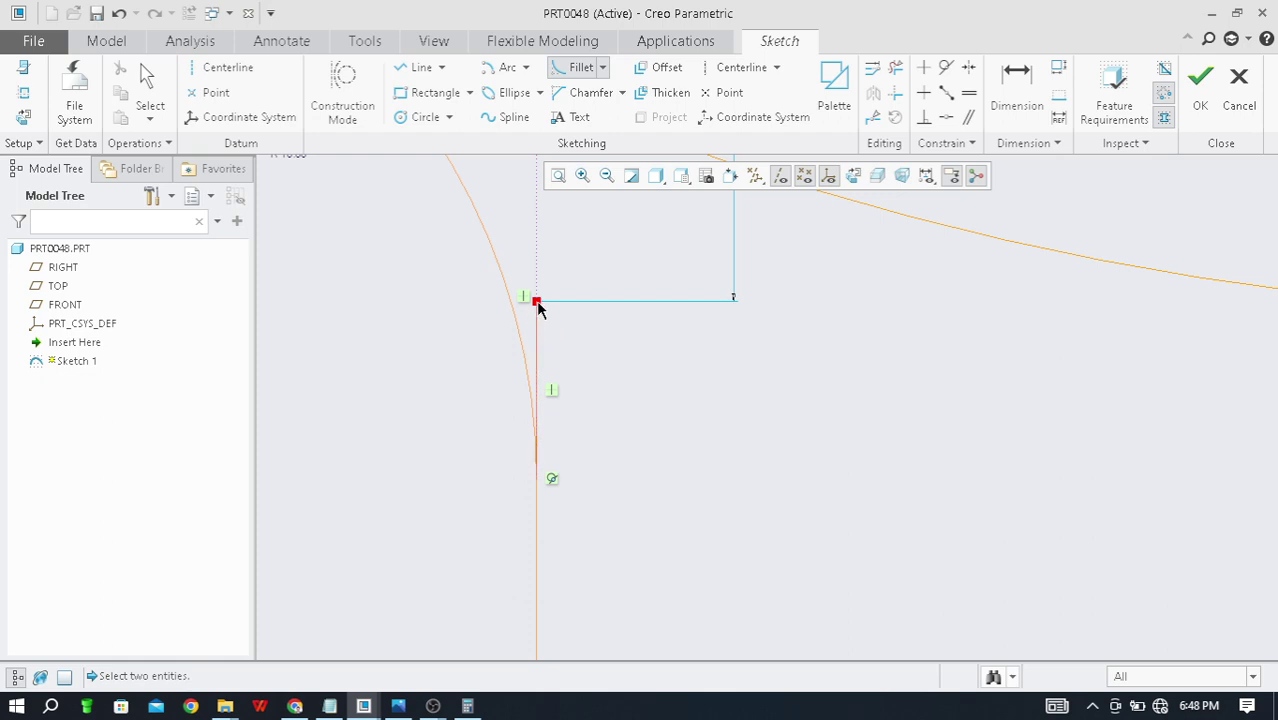
{"action": "left_click", "coordinate": [895, 67]}
{"action": "scroll", "coordinate": [554, 330], "scroll_direction": "down", "scroll_amount": 6}
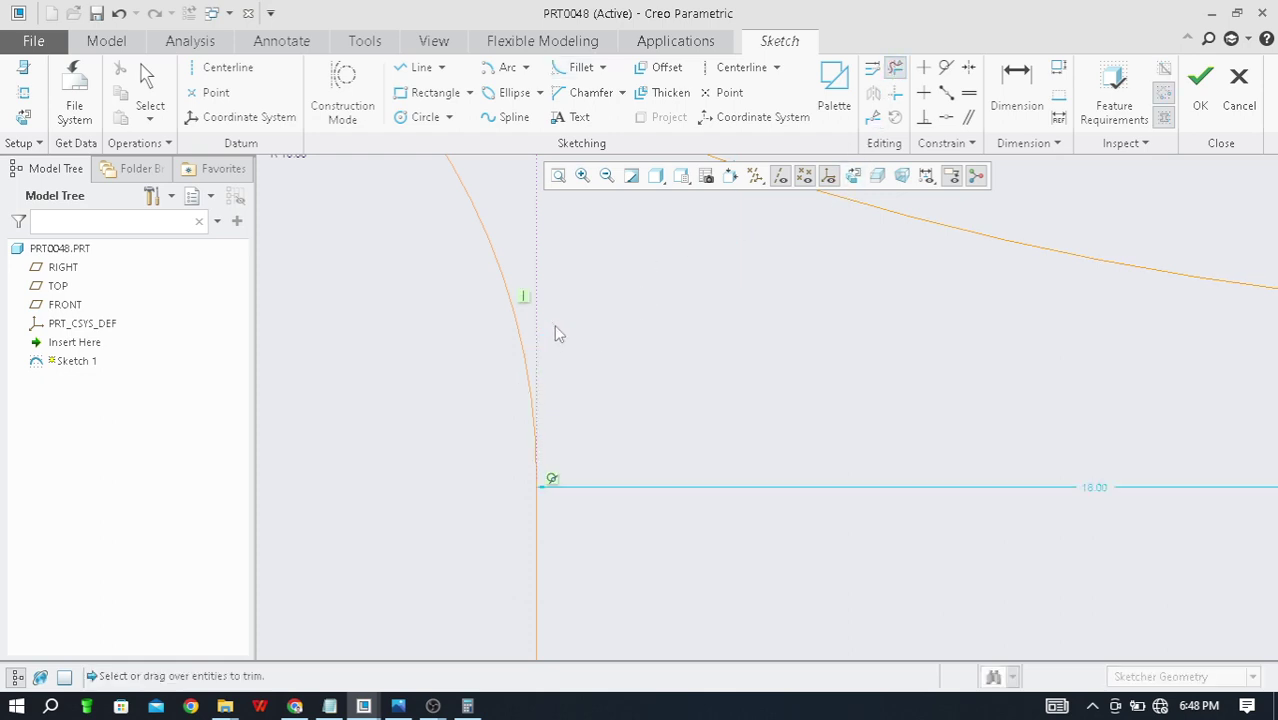
{"action": "middle_click", "coordinate": [522, 354]}
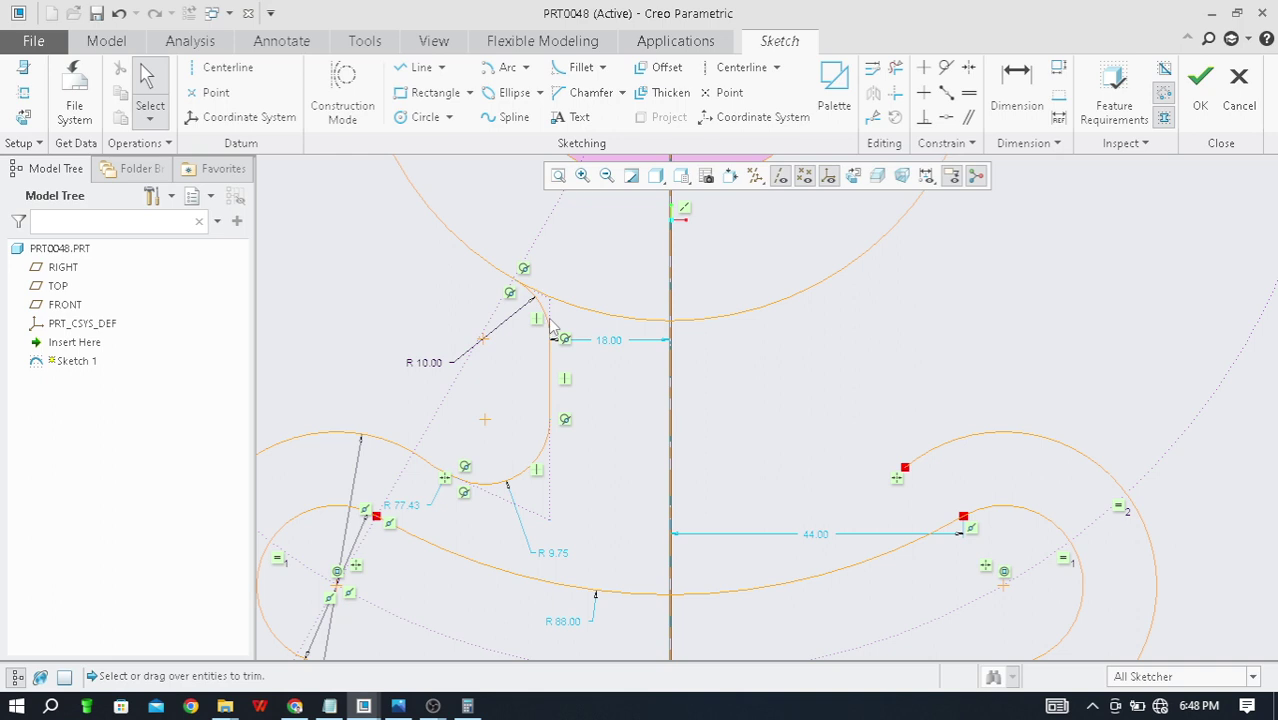
Step: Mirror the neck line and its two fillets about the vertical centerline
{"action": "left_click", "coordinate": [548, 328]}
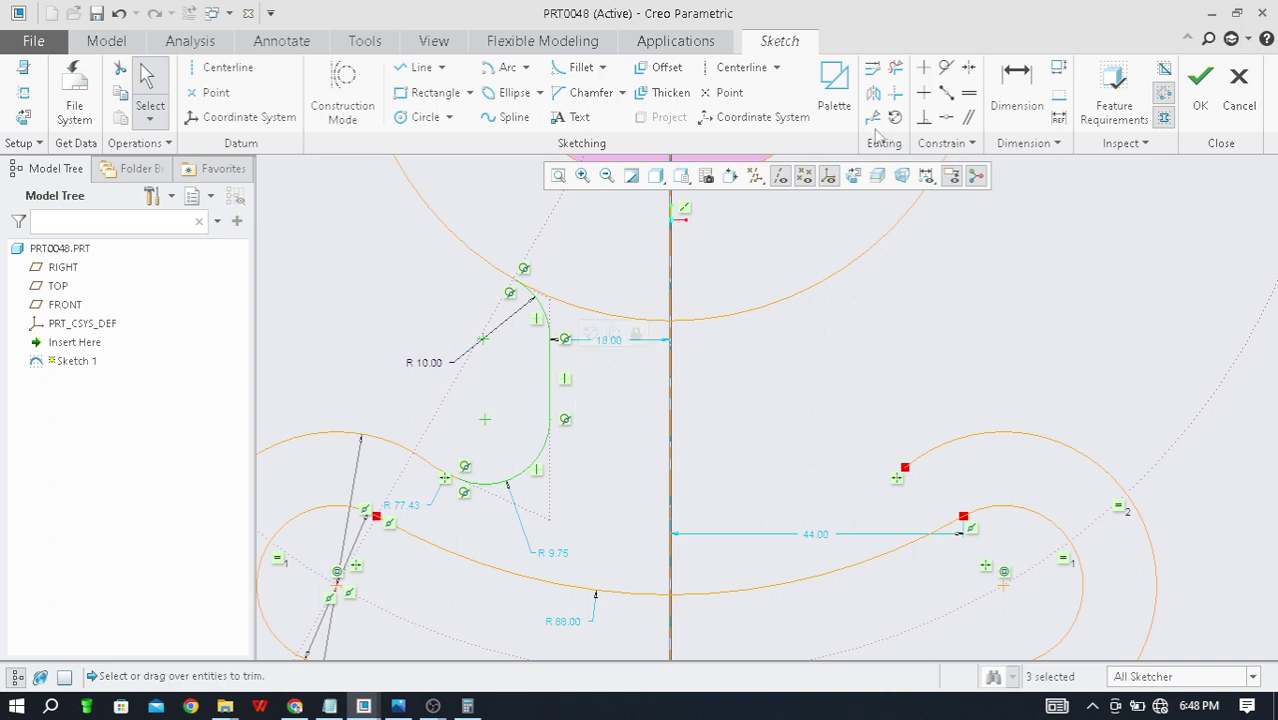
{"action": "left_click", "coordinate": [872, 92]}
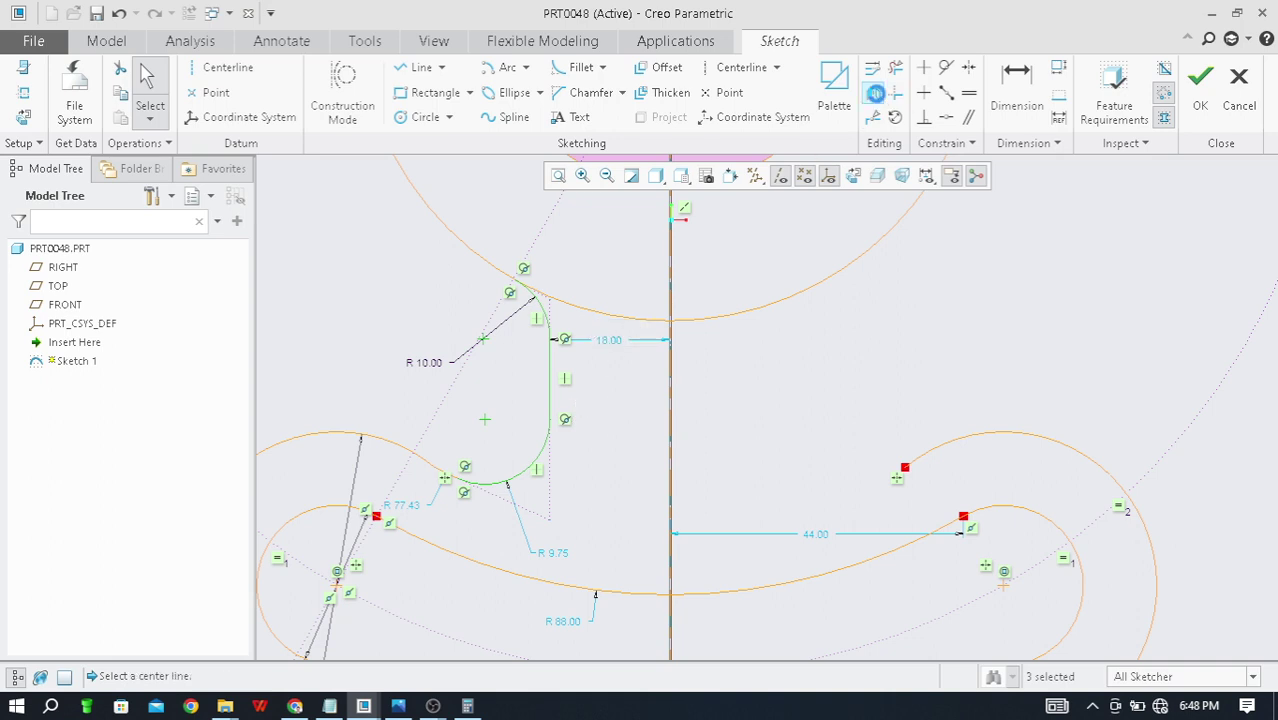
{"action": "left_click", "coordinate": [673, 425]}
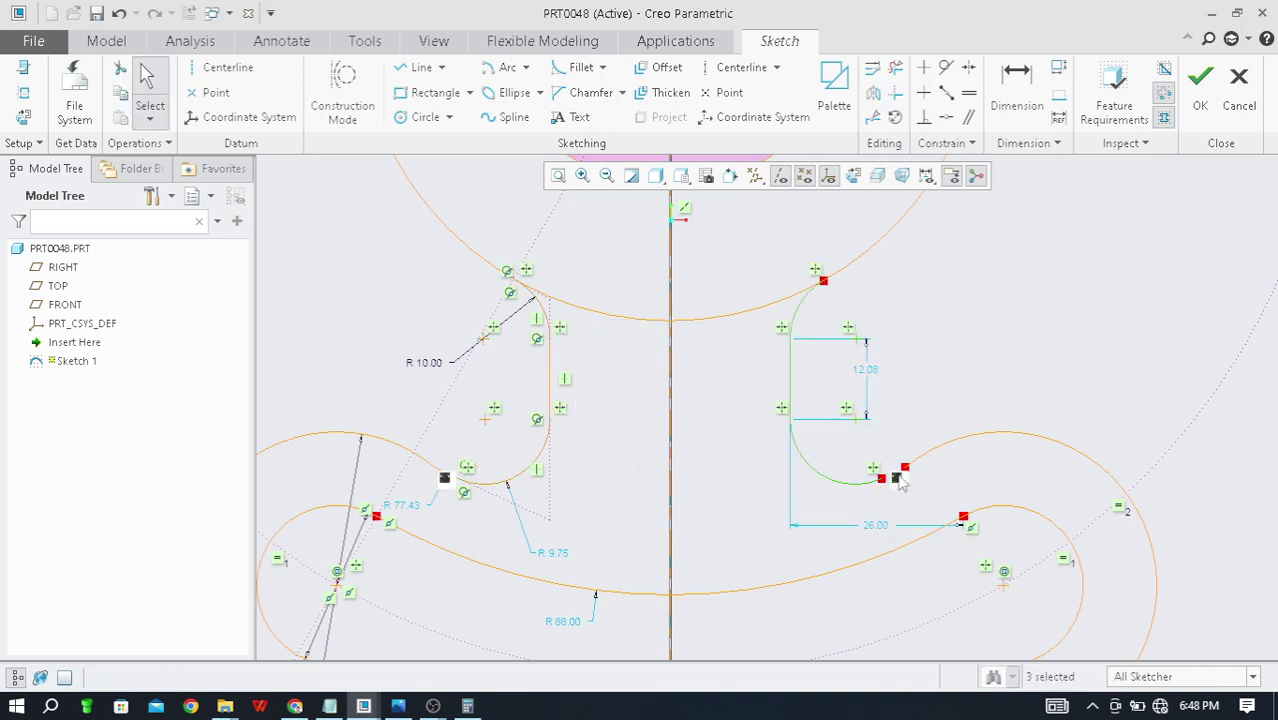
Step: Draw a center-and-ends arc across the neck's base, from the left lower fillet's end to the open end of the arm's right outer arc
{"action": "scroll", "coordinate": [905, 481], "scroll_direction": "up", "scroll_amount": 3}
{"action": "scroll", "coordinate": [742, 465], "scroll_direction": "down", "scroll_amount": 5}
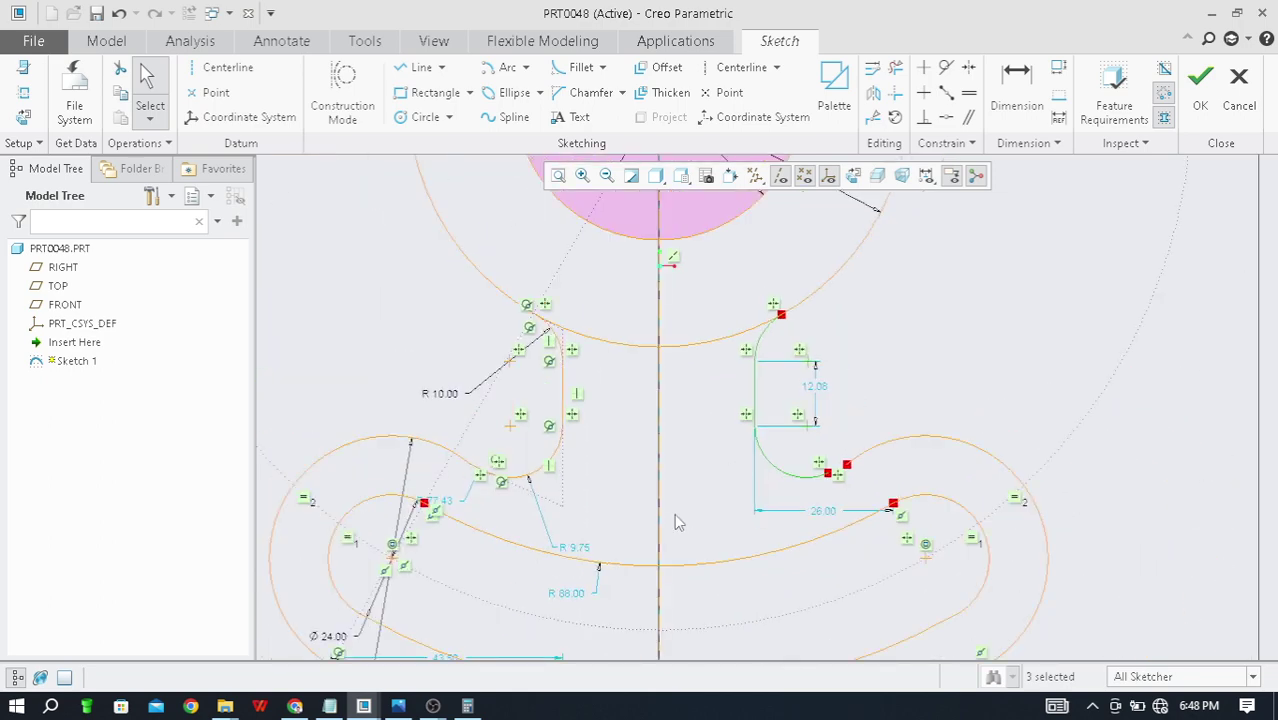
{"action": "scroll", "coordinate": [851, 486], "scroll_direction": "up", "scroll_amount": 3}
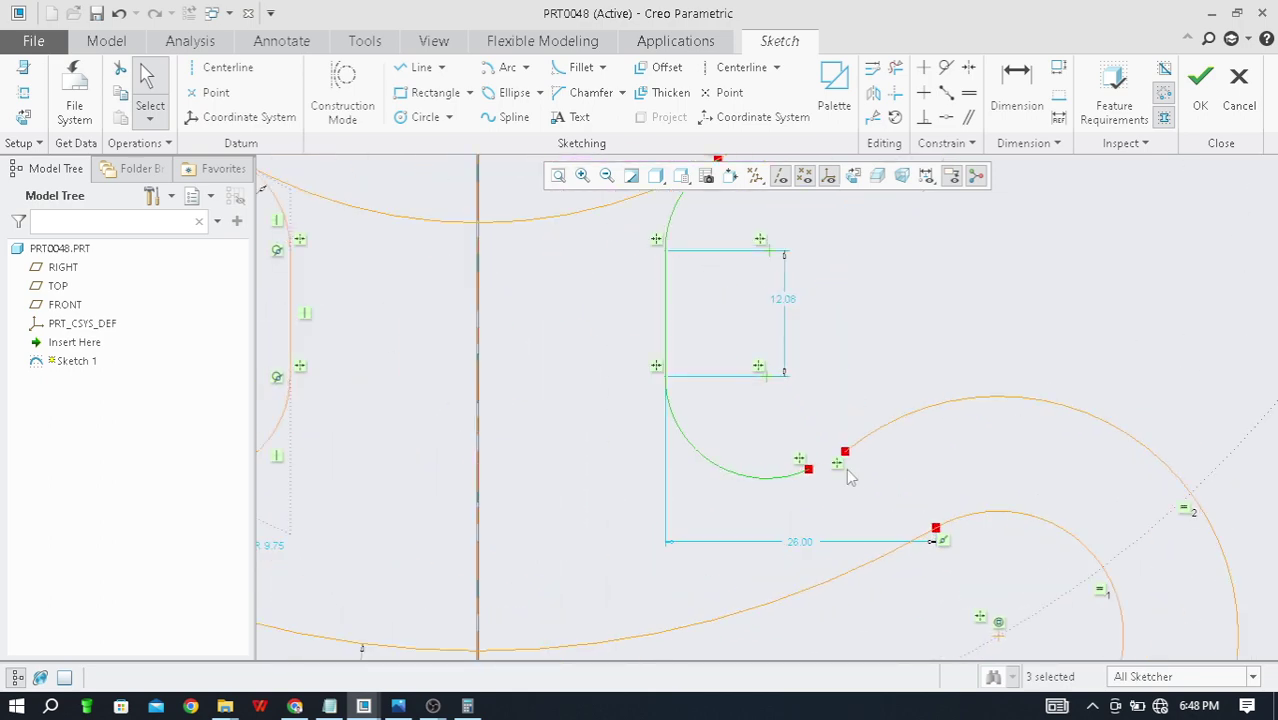
{"action": "scroll", "coordinate": [846, 472], "scroll_direction": "up", "scroll_amount": 6}
{"action": "scroll", "coordinate": [760, 480], "scroll_direction": "down", "scroll_amount": 8}
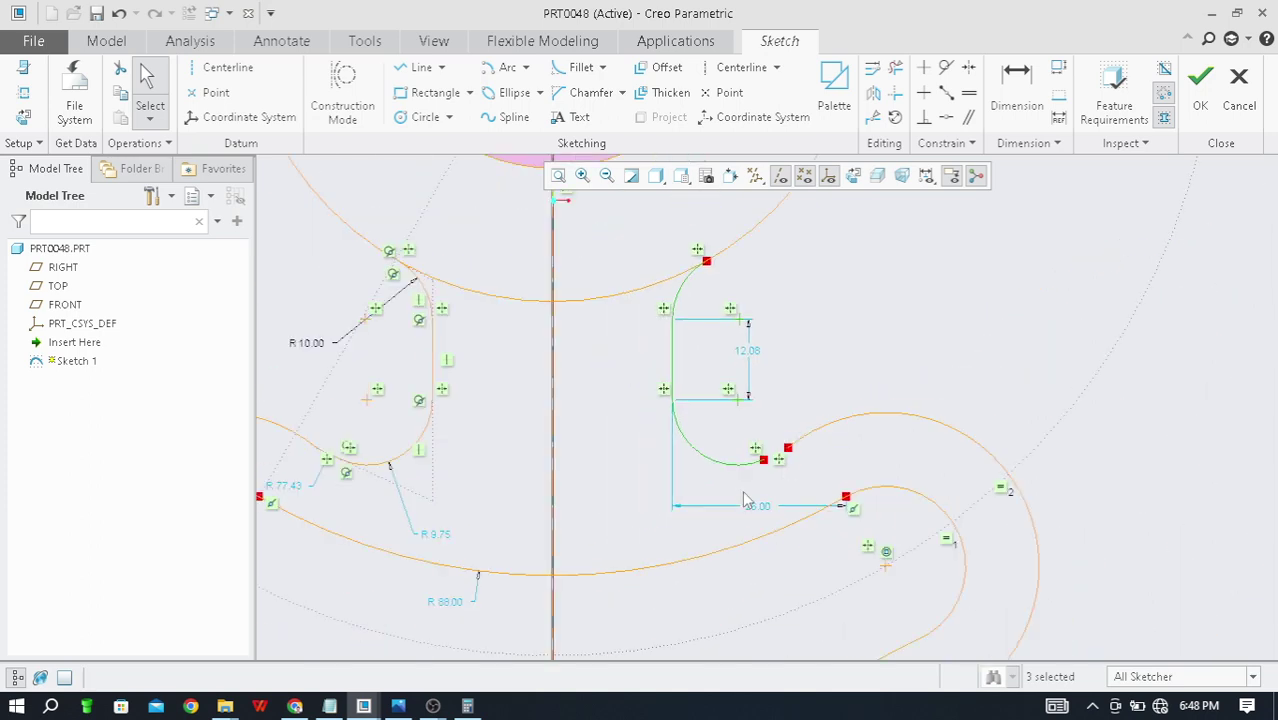
{"action": "scroll", "coordinate": [732, 488], "scroll_direction": "down", "scroll_amount": 1}
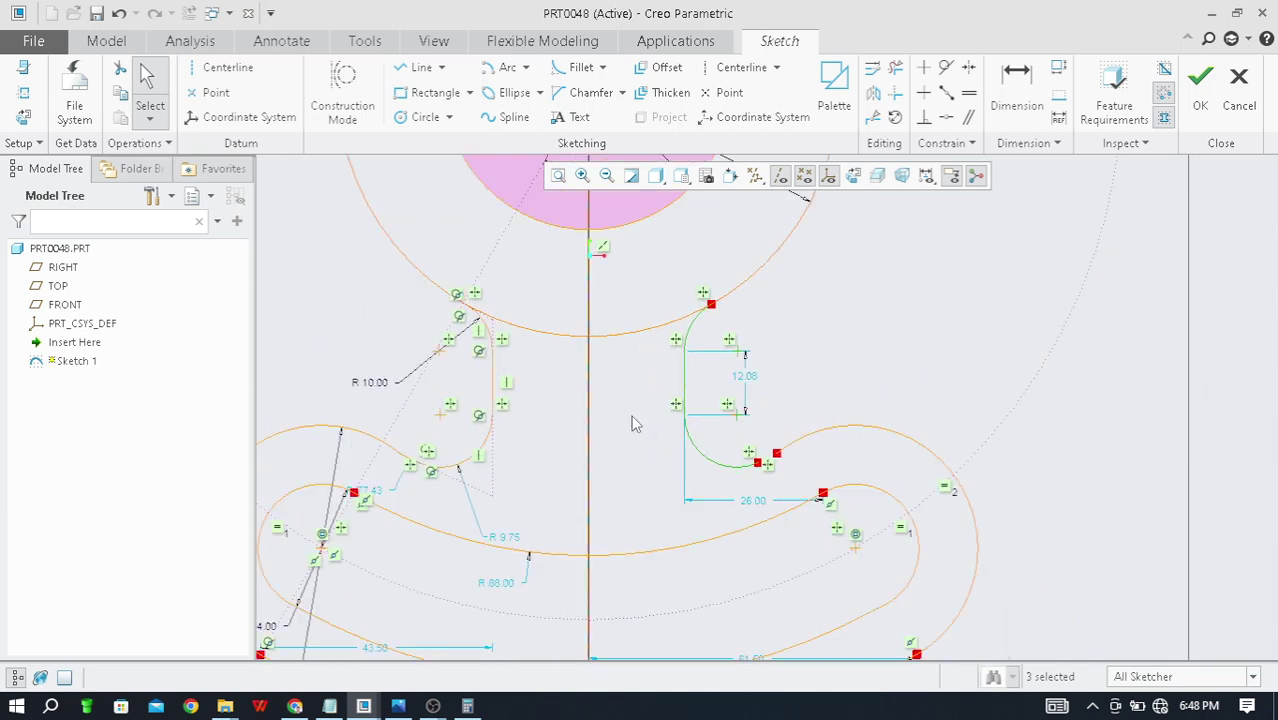
{"action": "left_click", "coordinate": [525, 67]}
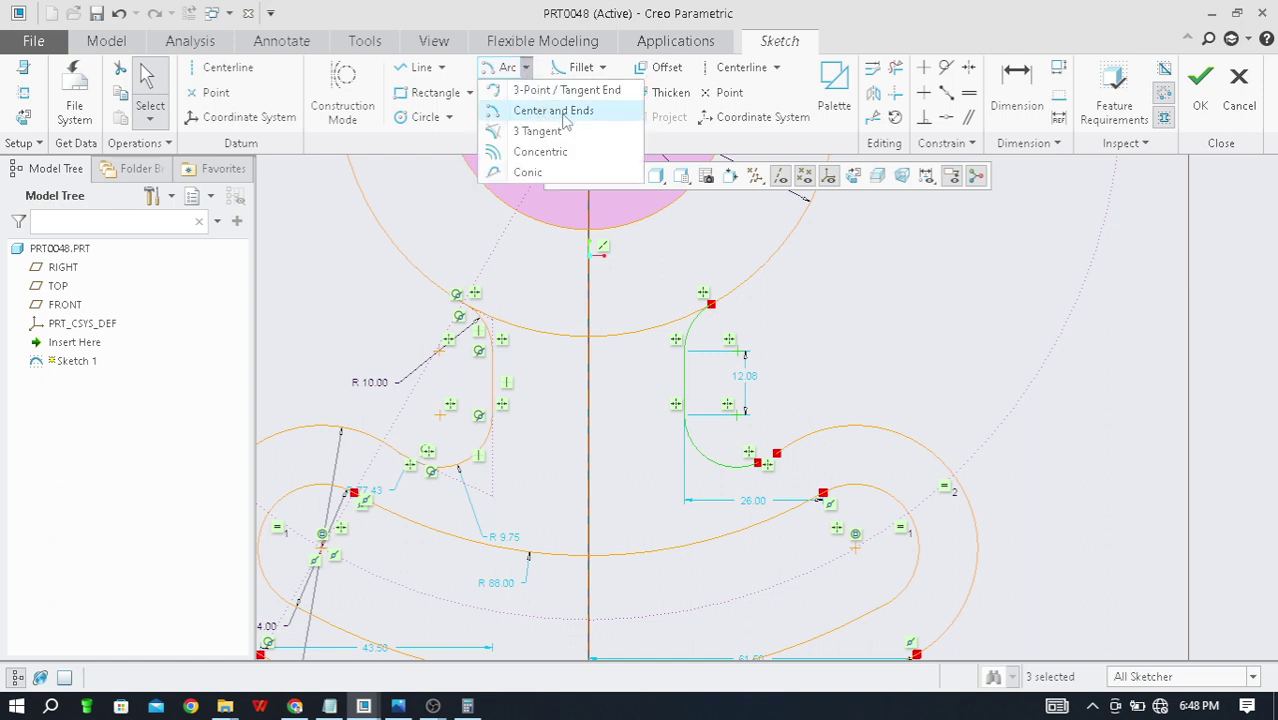
{"action": "left_click", "coordinate": [560, 111]}
{"action": "scroll", "coordinate": [593, 408], "scroll_direction": "down", "scroll_amount": 3}
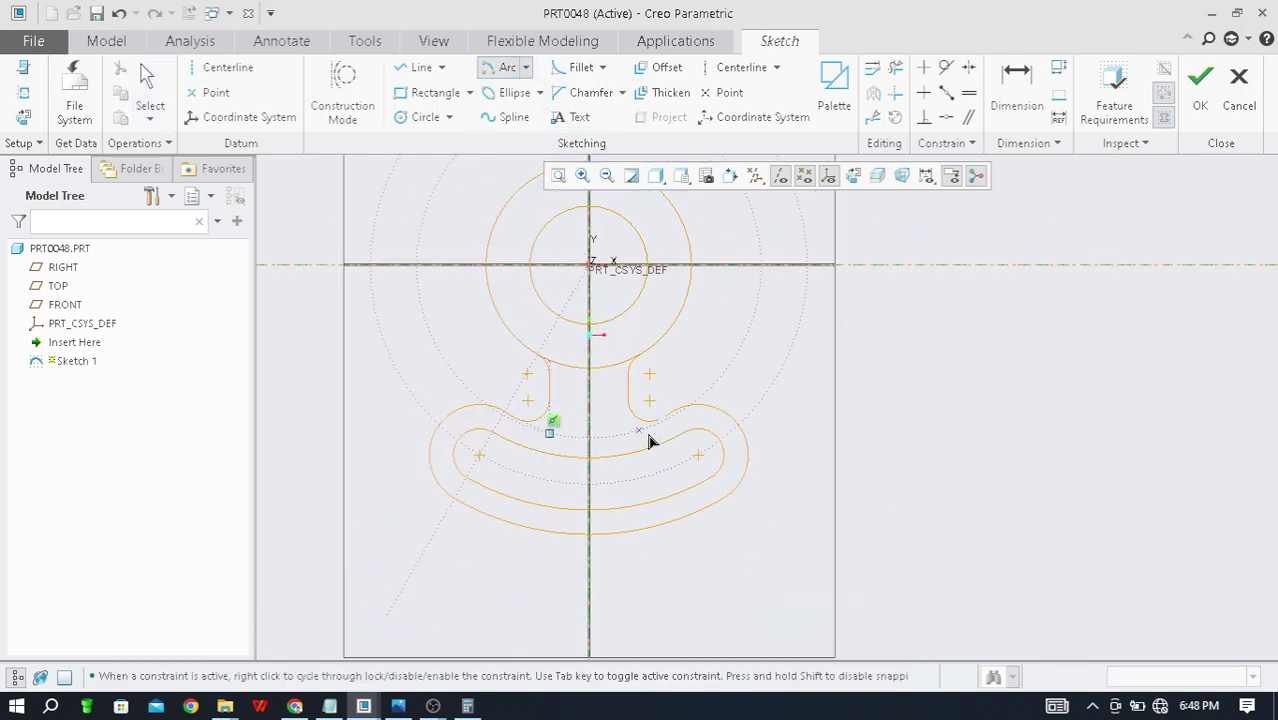
{"action": "scroll", "coordinate": [666, 437], "scroll_direction": "up", "scroll_amount": 3}
{"action": "scroll", "coordinate": [690, 430], "scroll_direction": "down", "scroll_amount": 1}
{"action": "scroll", "coordinate": [650, 417], "scroll_direction": "up", "scroll_amount": 1}
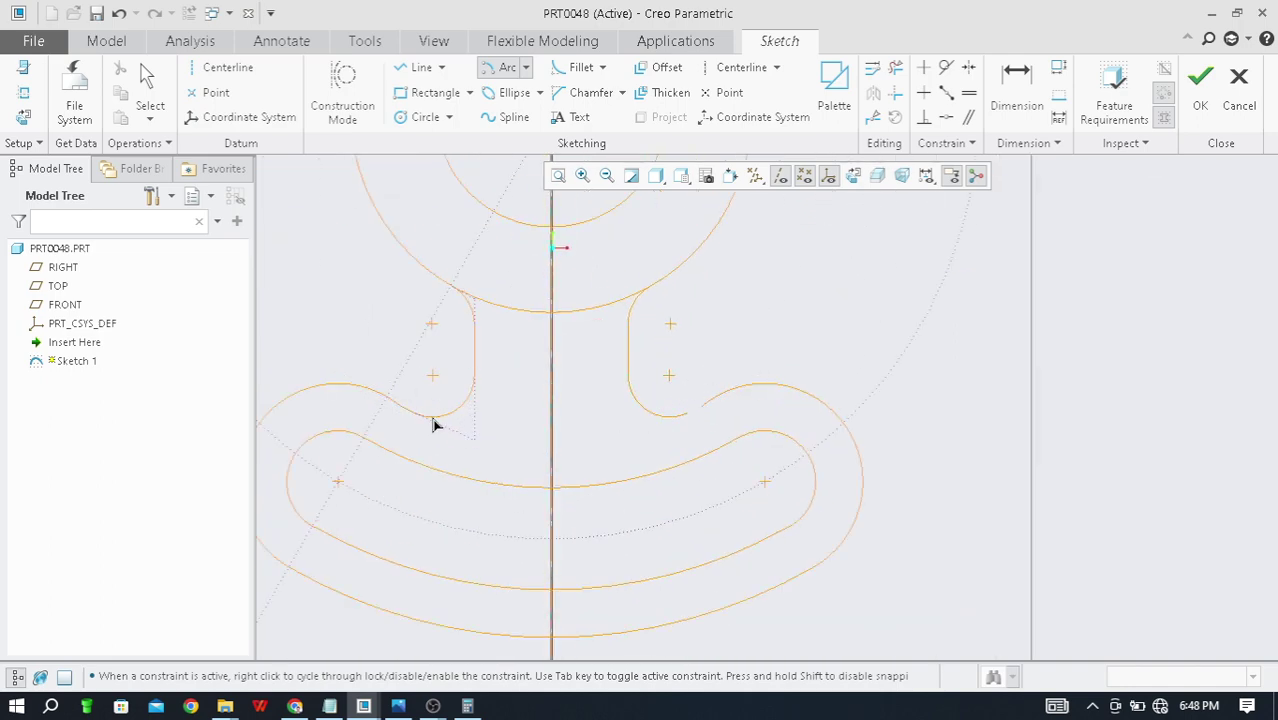
{"action": "middle_click", "coordinate": [704, 421]}
{"action": "middle_click", "coordinate": [722, 354]}
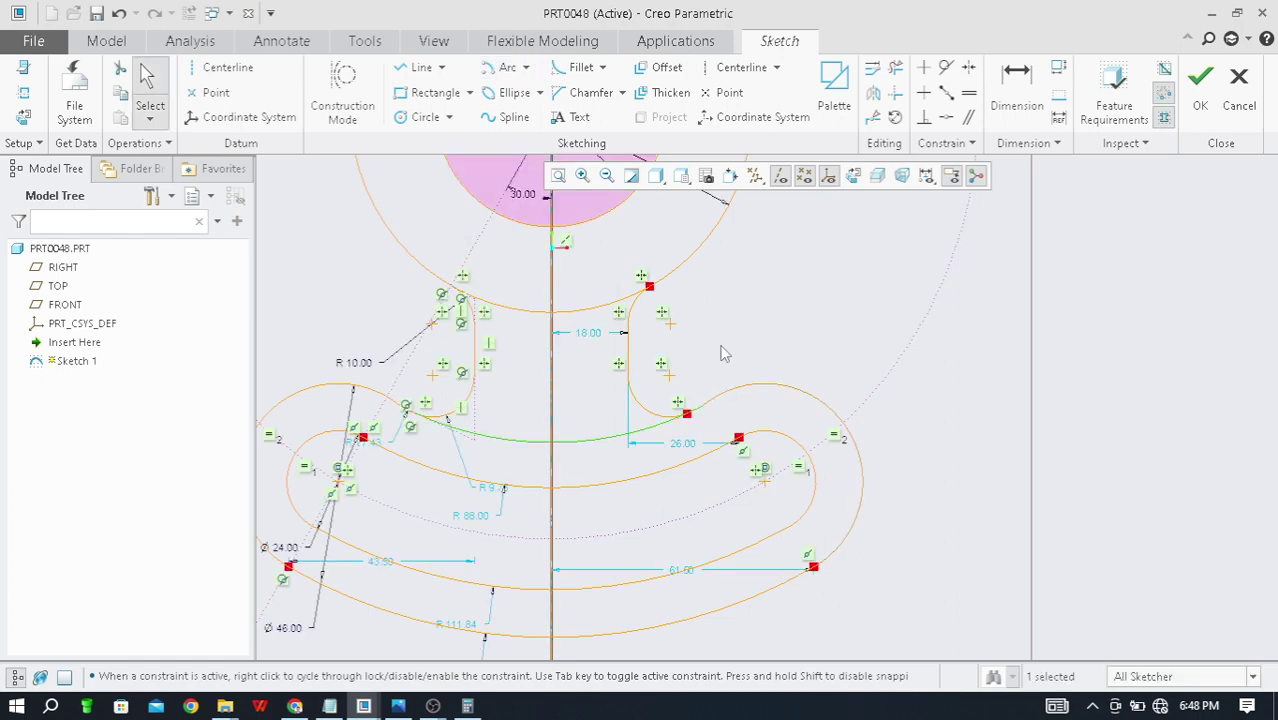
{"action": "scroll", "coordinate": [688, 432], "scroll_direction": "down", "scroll_amount": 6}
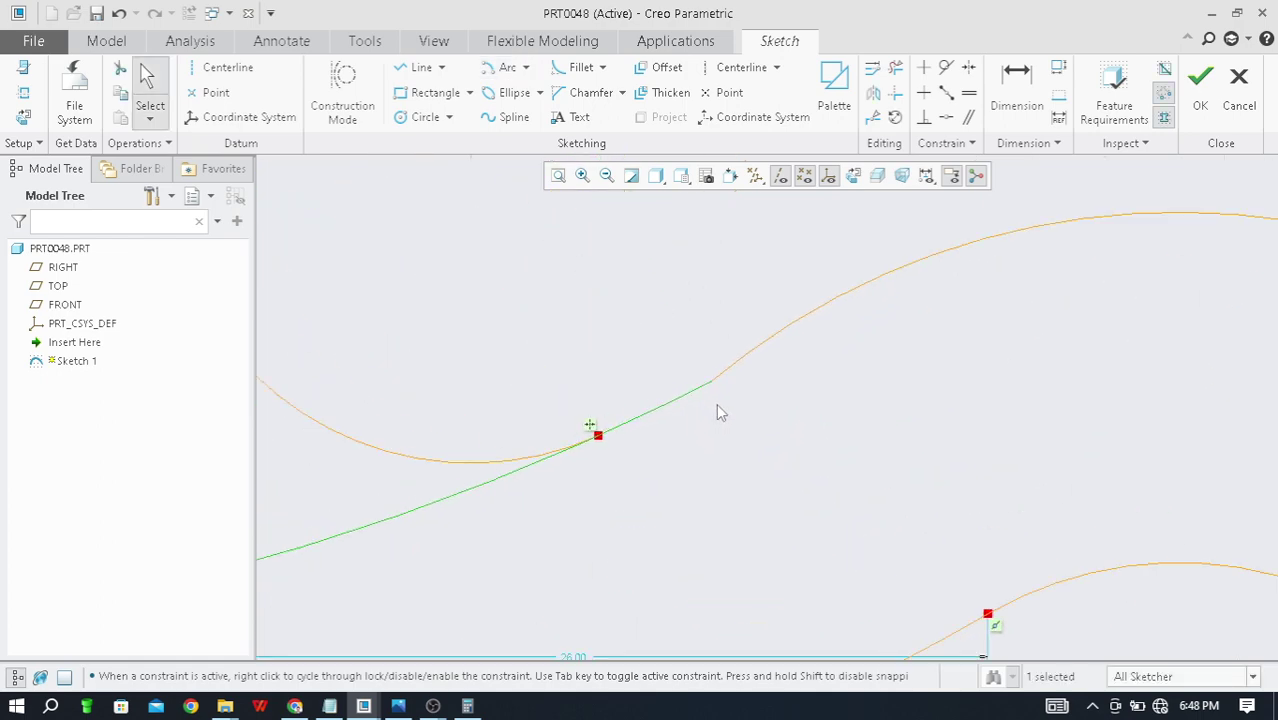
{"action": "scroll", "coordinate": [720, 405], "scroll_direction": "up", "scroll_amount": 6}
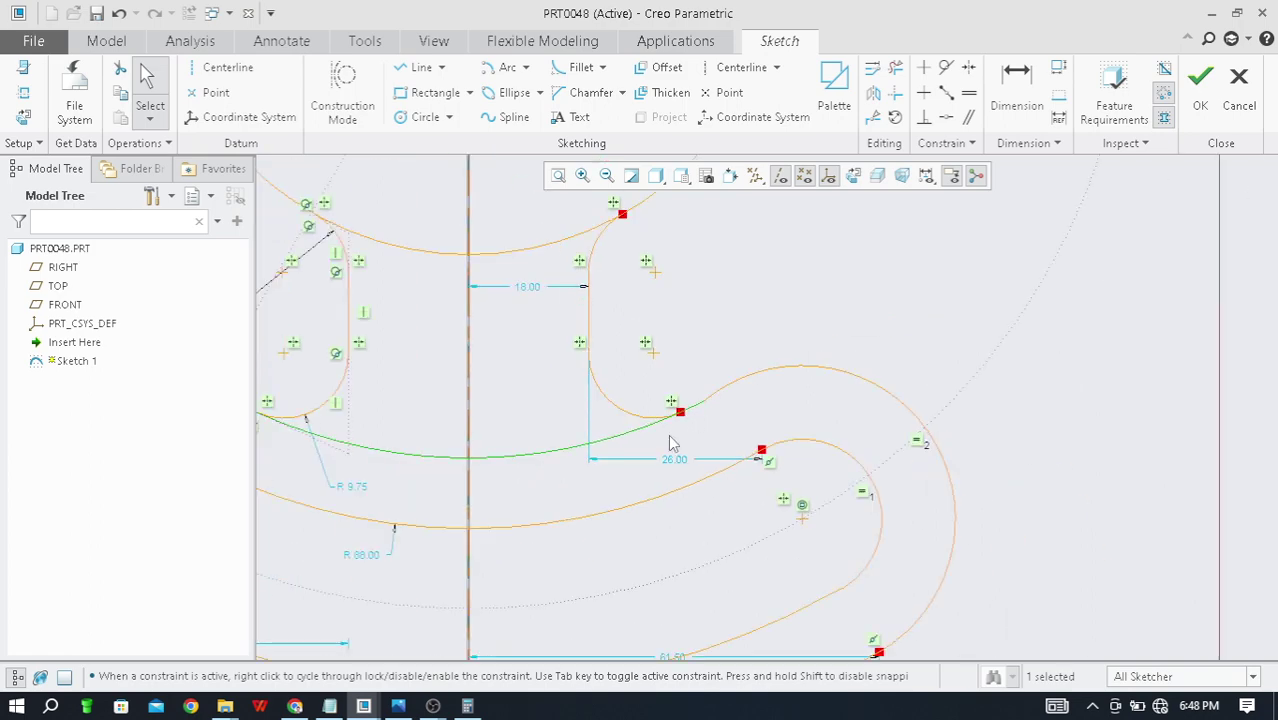
Step: Compare the neck and curved arm outline in the sketch with the reference drawing
{"action": "key", "text": "alt+Tab"}
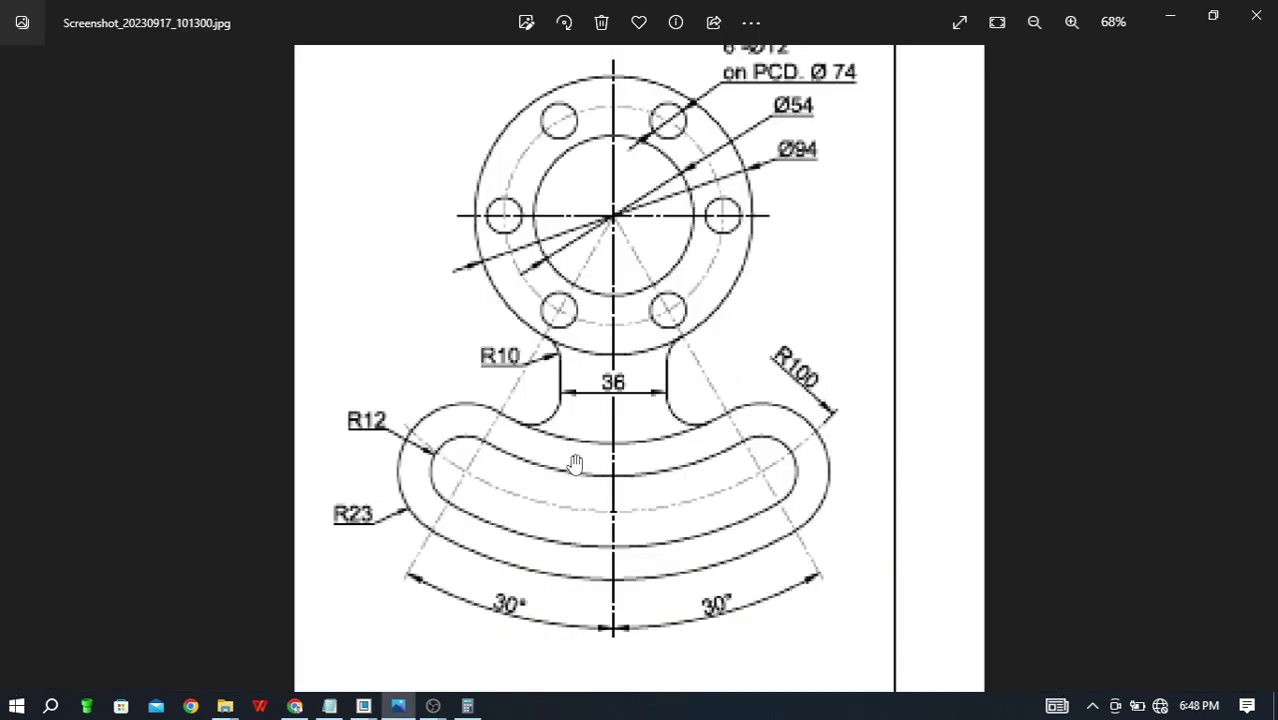
{"action": "key", "text": "alt+Tab"}
{"action": "key", "text": "alt+Tab"}
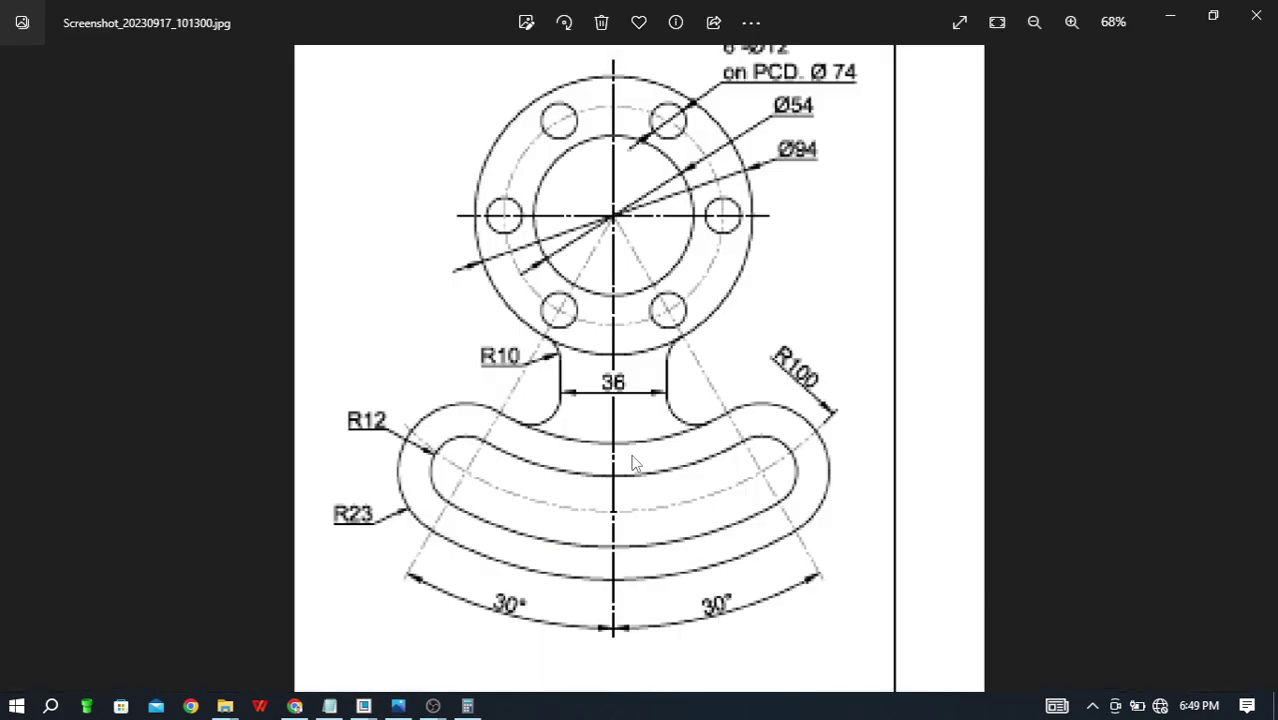
{"action": "key", "text": "alt+Tab"}
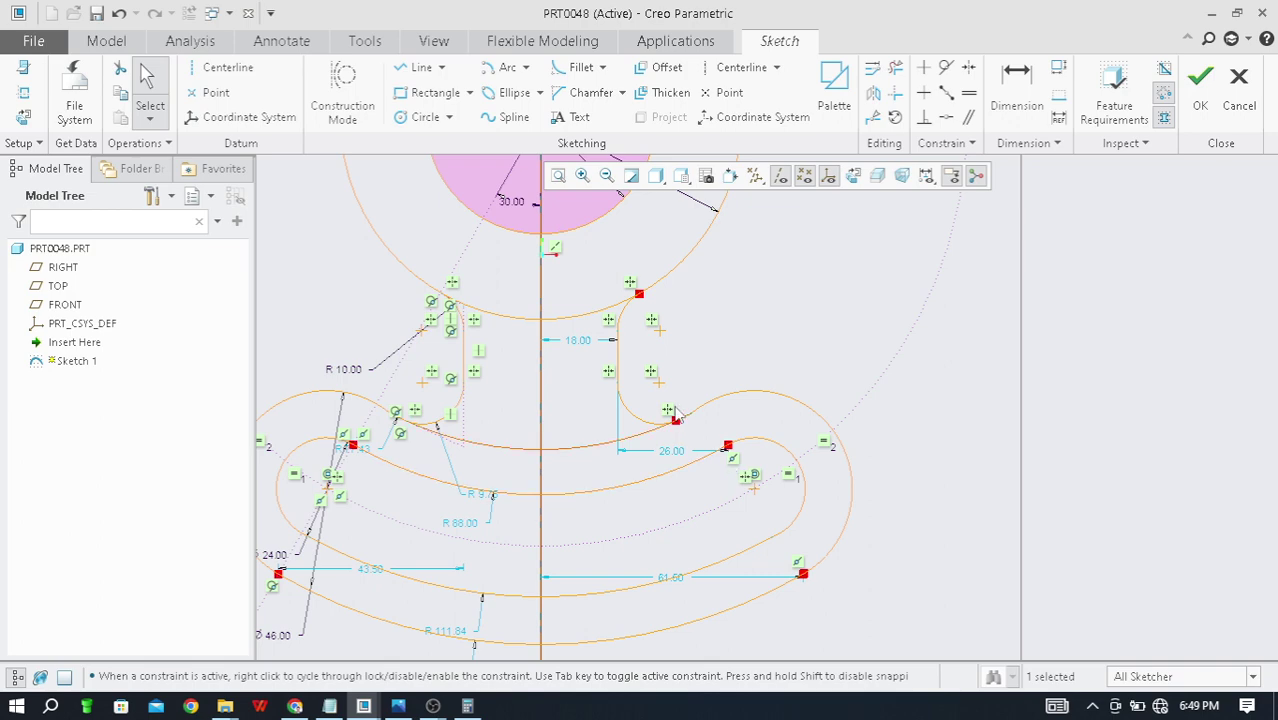
{"action": "scroll", "coordinate": [683, 440], "scroll_direction": "up", "scroll_amount": 4}
{"action": "scroll", "coordinate": [686, 446], "scroll_direction": "down", "scroll_amount": 3}
{"action": "scroll", "coordinate": [613, 448], "scroll_direction": "down", "scroll_amount": 5}
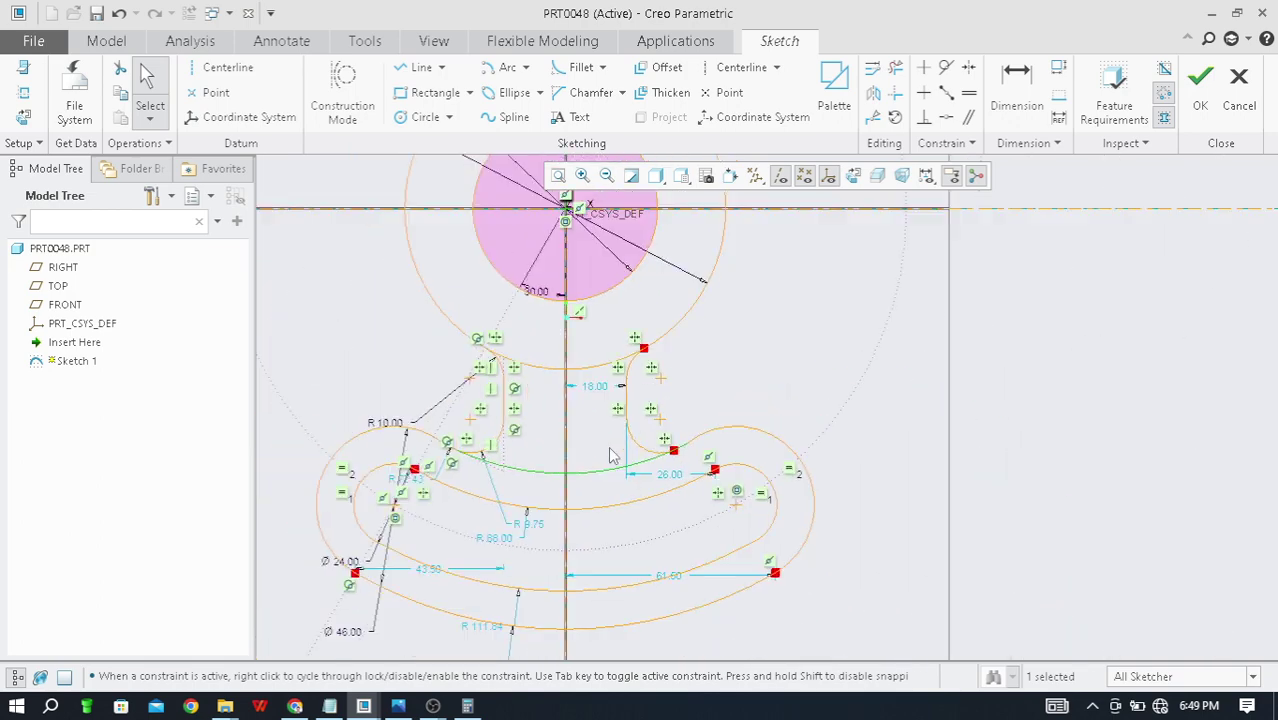
{"action": "key", "text": "alt+Tab"}
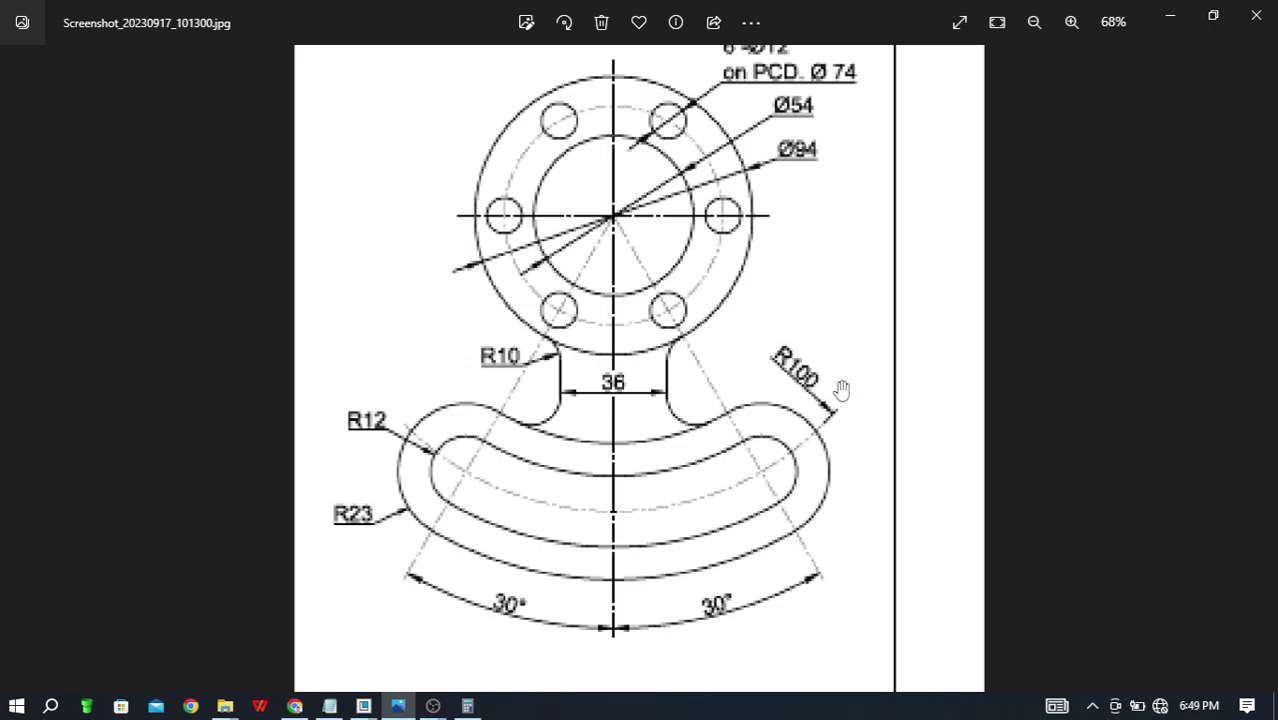
{"action": "key", "text": "alt+Tab"}
{"action": "key", "text": "alt+Tab"}
{"action": "key", "text": "alt+Tab"}
{"action": "scroll", "coordinate": [597, 485], "scroll_direction": "down", "scroll_amount": 1}
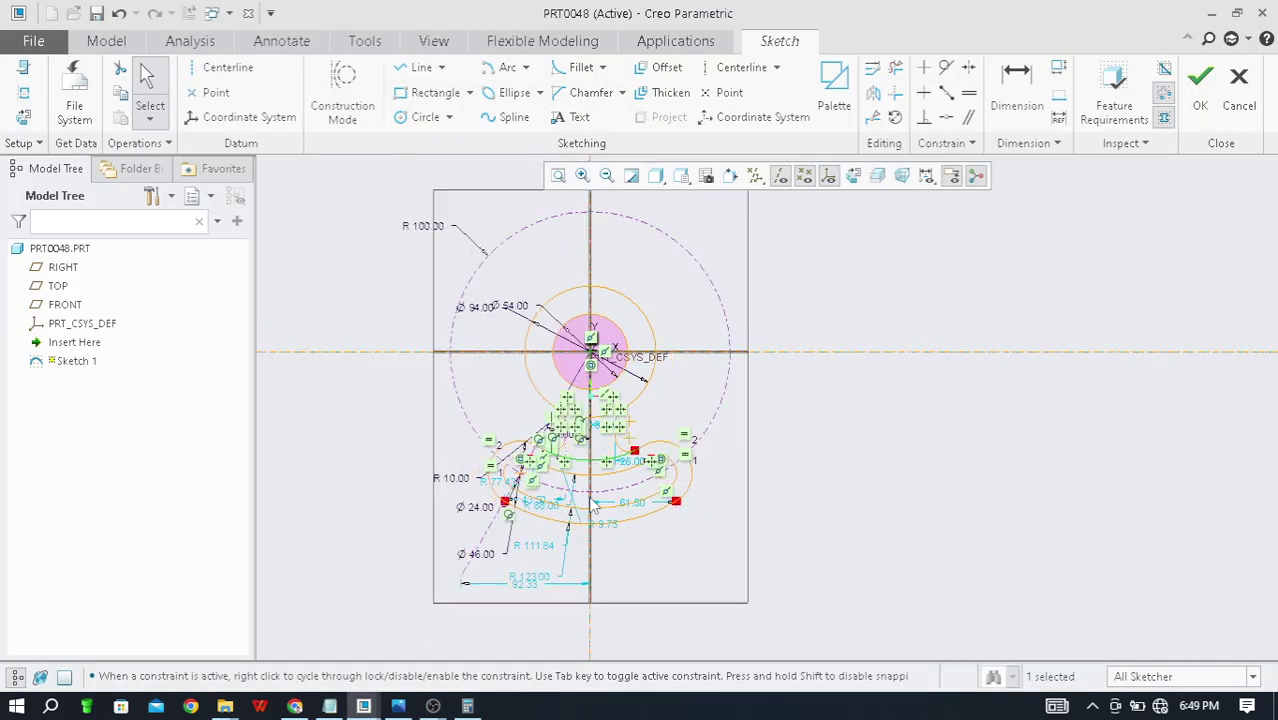
Step: Restore the sketch's 2D orientation and finish the flange sketch
{"action": "mouse_move", "coordinate": [432, 522]}
{"action": "middle_mouse_down"}
{"action": "mouse_move", "coordinate": [485, 502]}
{"action": "mouse_move", "coordinate": [387, 522]}
{"action": "mouse_move", "coordinate": [450, 500]}
{"action": "middle_mouse_up"}
{"action": "mouse_move", "coordinate": [870, 423]}
{"action": "middle_mouse_down"}
{"action": "mouse_move", "coordinate": [836, 414]}
{"action": "mouse_move", "coordinate": [918, 354]}
{"action": "mouse_move", "coordinate": [825, 208]}
{"action": "middle_mouse_up"}
{"action": "left_click", "coordinate": [851, 176]}
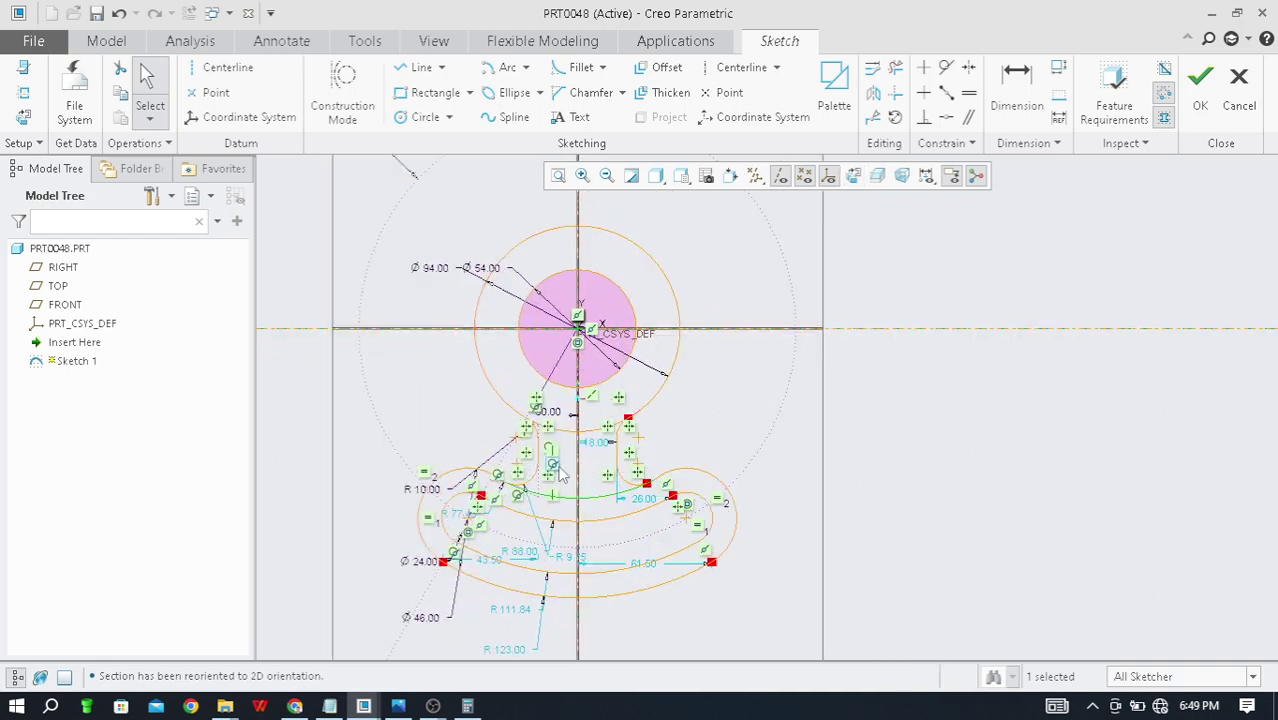
{"action": "scroll", "coordinate": [510, 600], "scroll_direction": "down", "scroll_amount": 2}
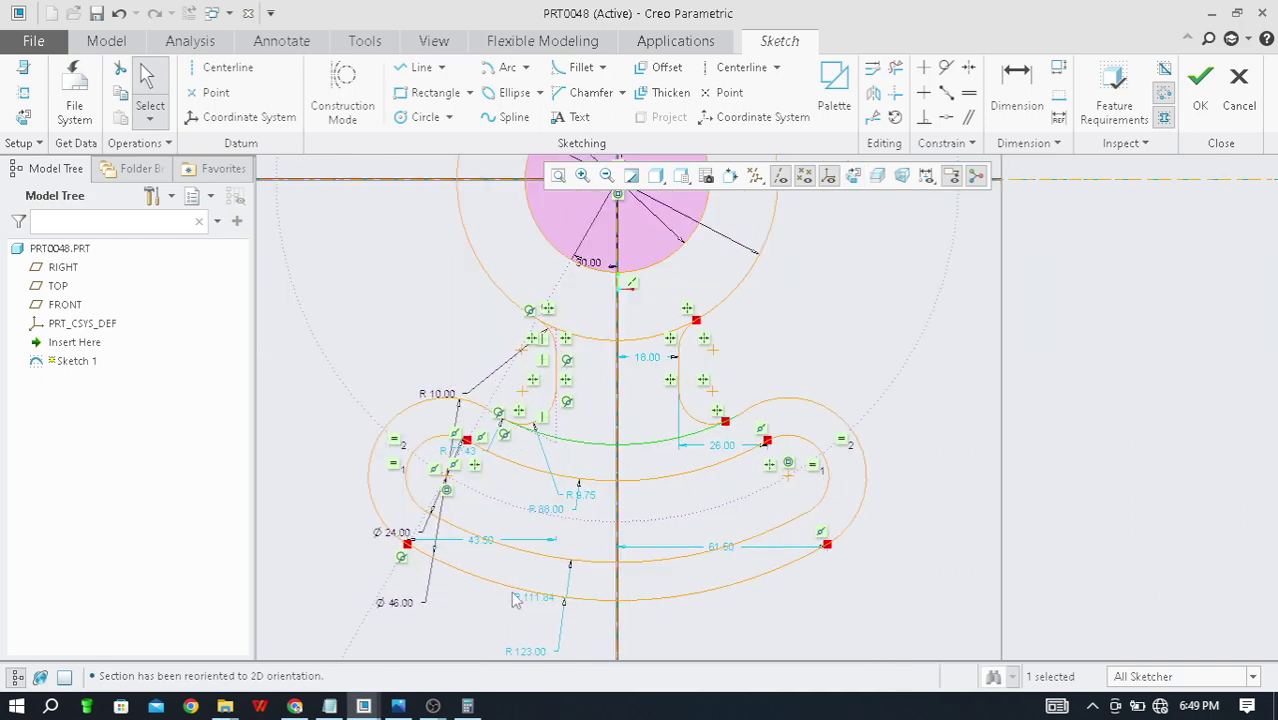
{"action": "left_click", "coordinate": [1200, 88]}
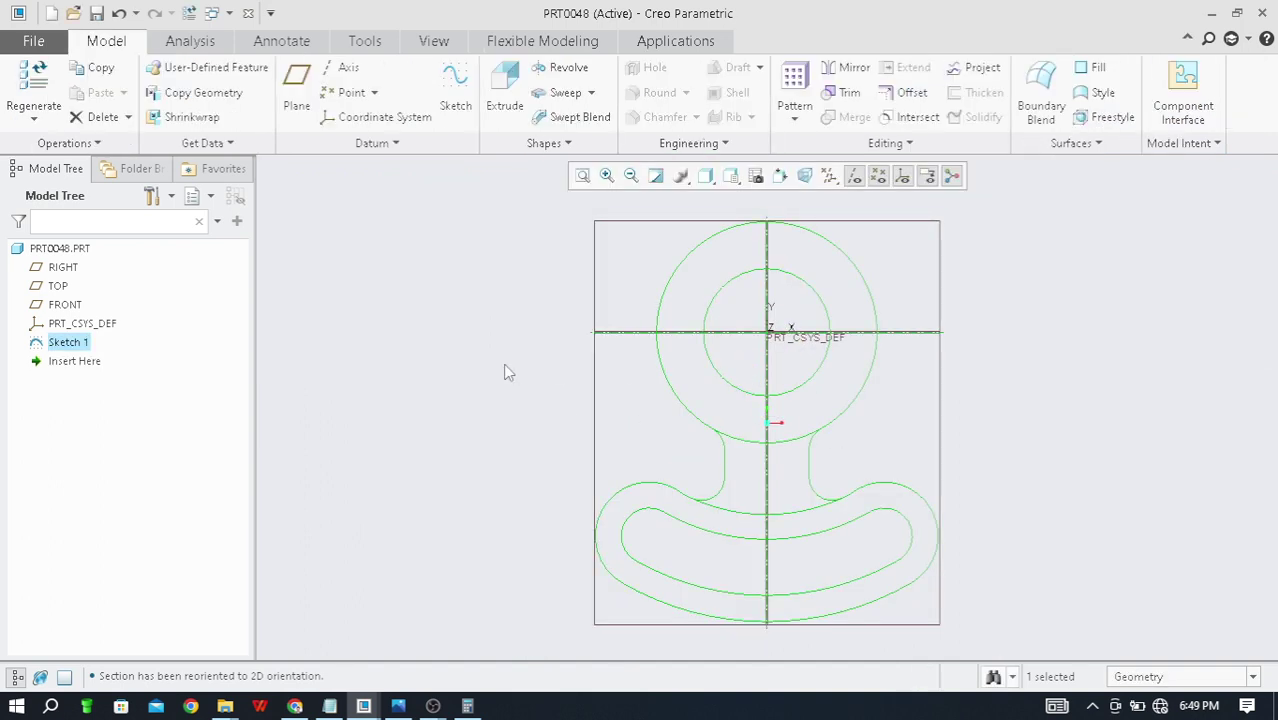
{"action": "middle_click_drag", "start_coordinate": [498, 407], "coordinate": [511, 408]}
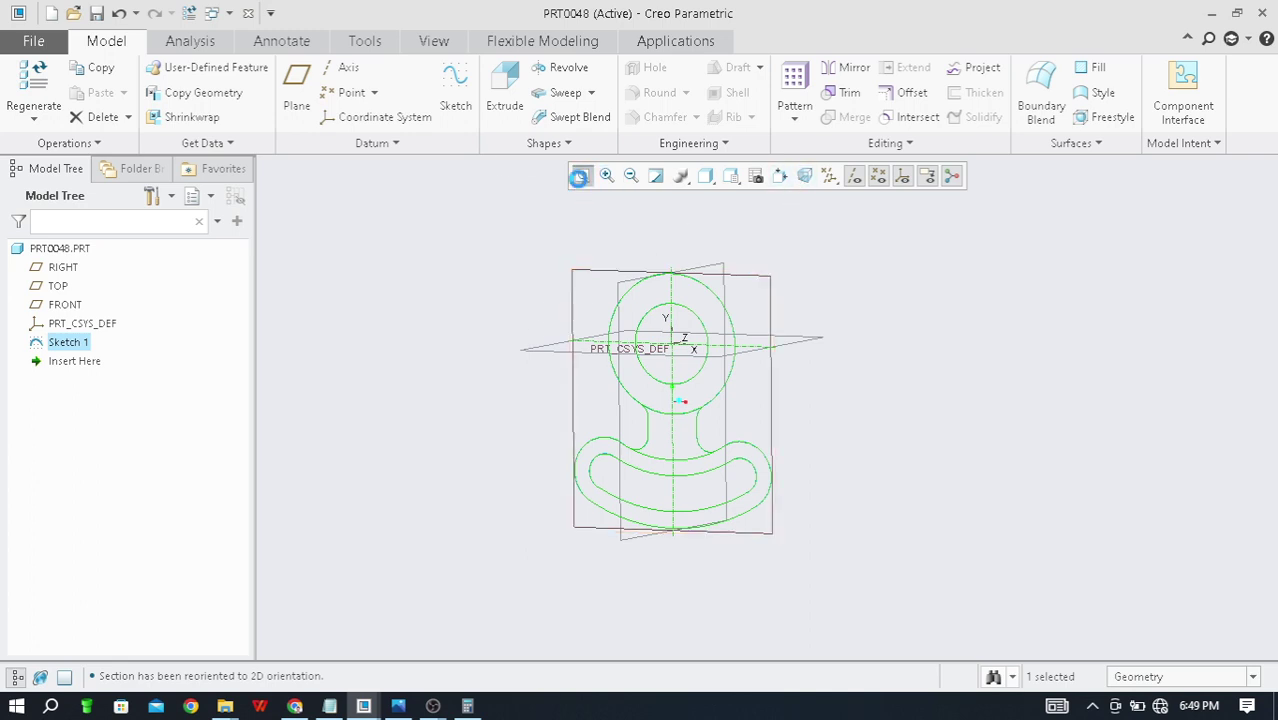
{"action": "left_click", "coordinate": [579, 176]}
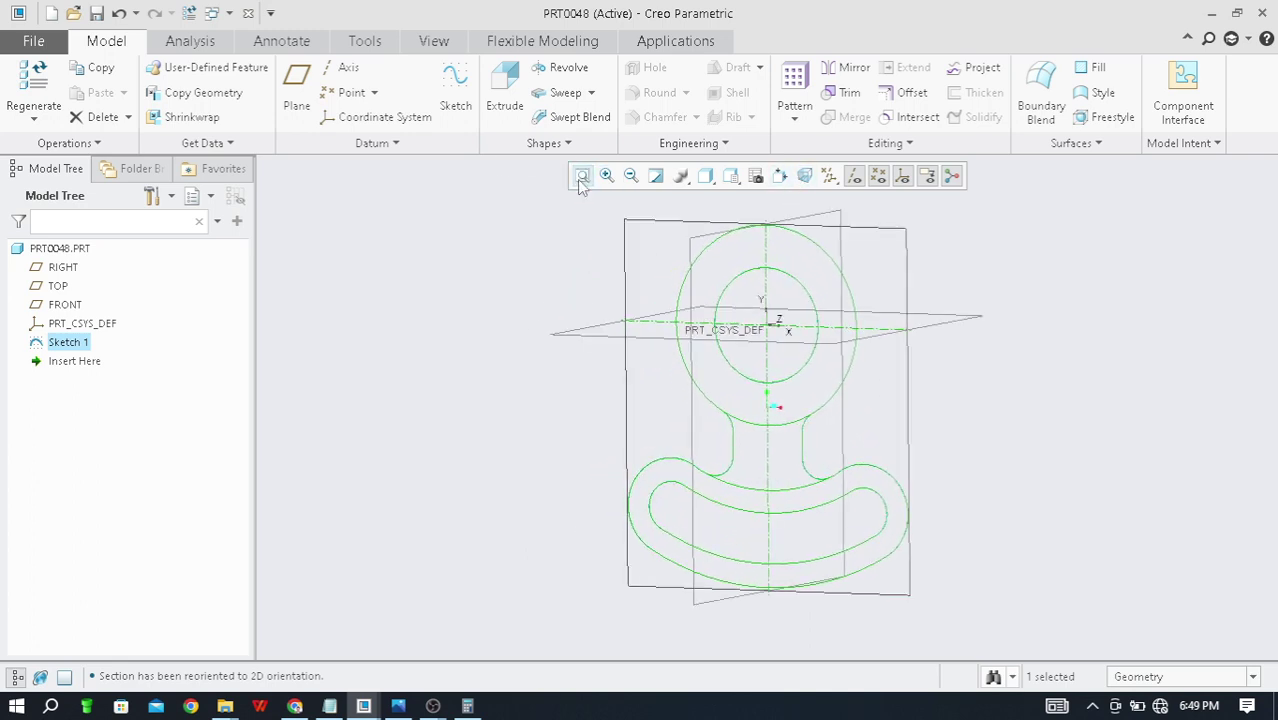
{"action": "left_click", "coordinate": [511, 95]}
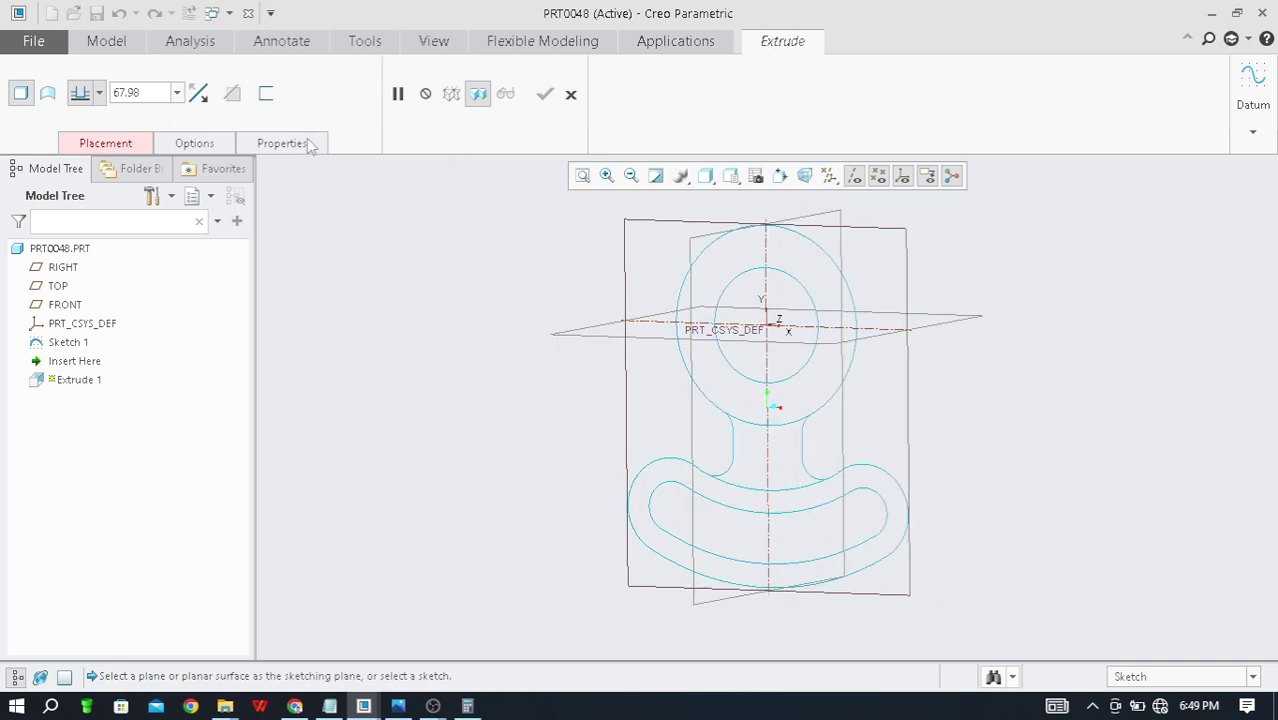
{"action": "left_click", "coordinate": [118, 148]}
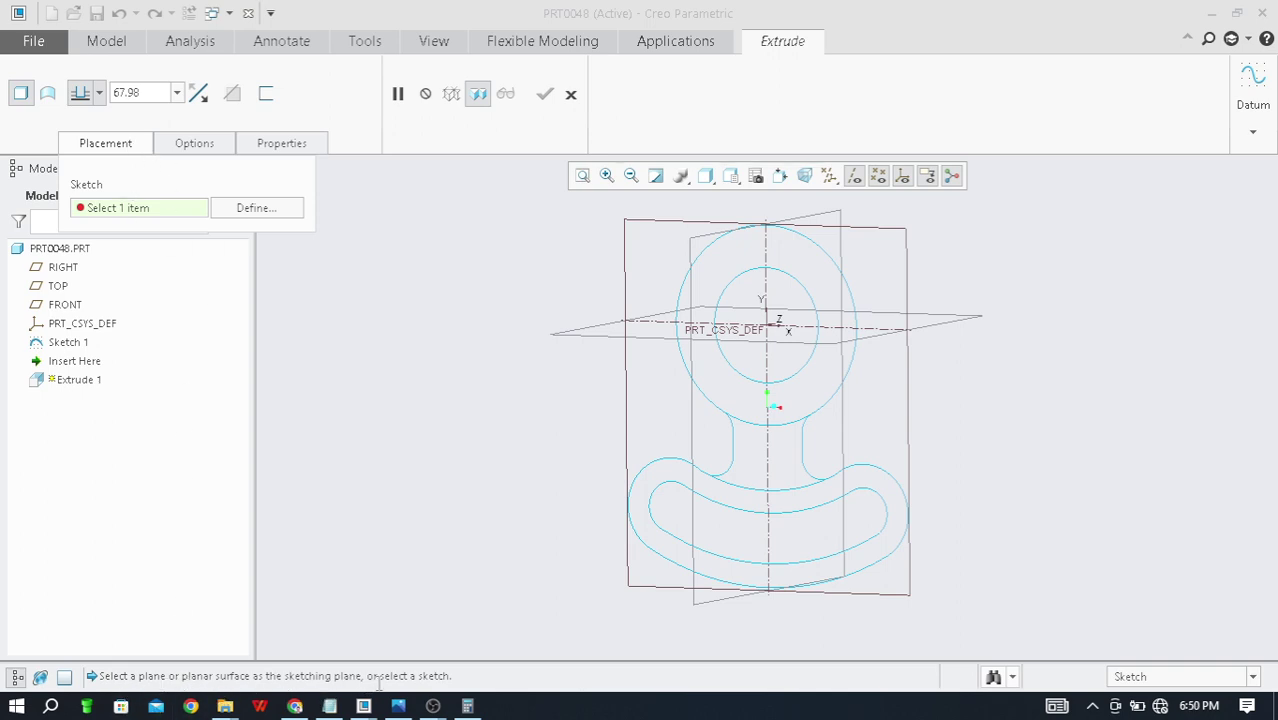
{"action": "left_click", "coordinate": [879, 228]}
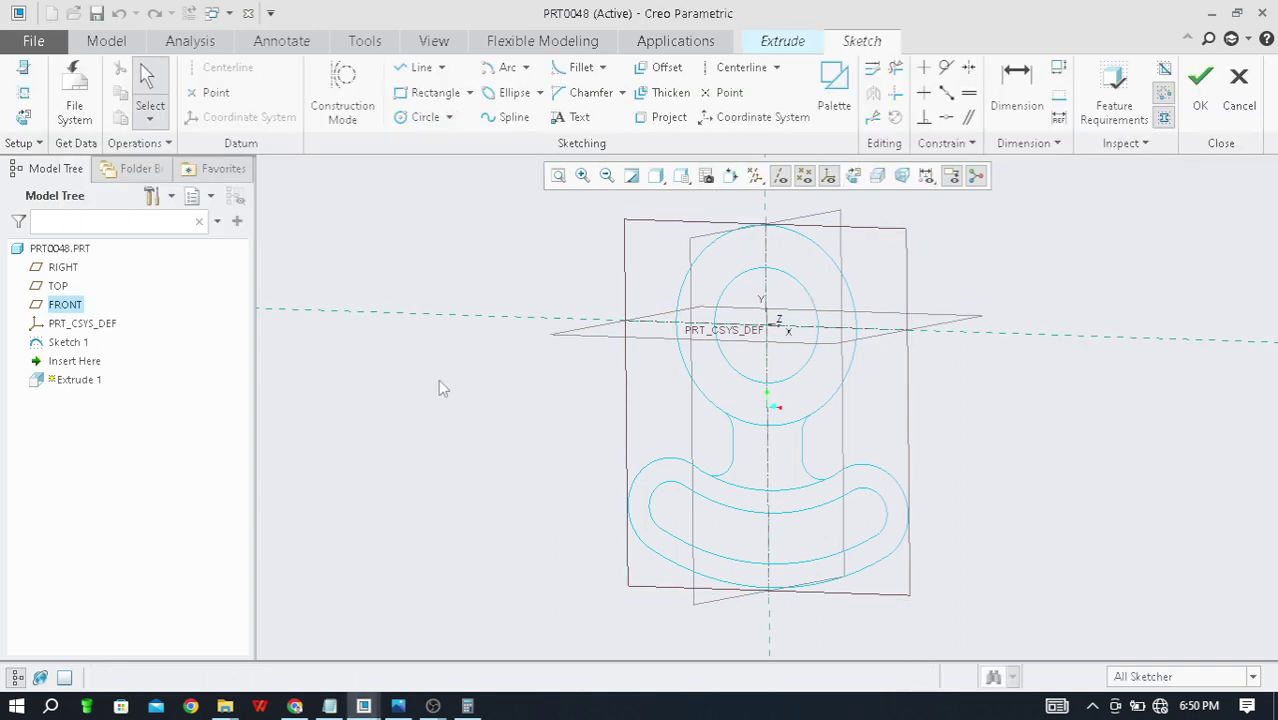
{"action": "scroll", "coordinate": [438, 388], "scroll_direction": "down", "scroll_amount": 2}
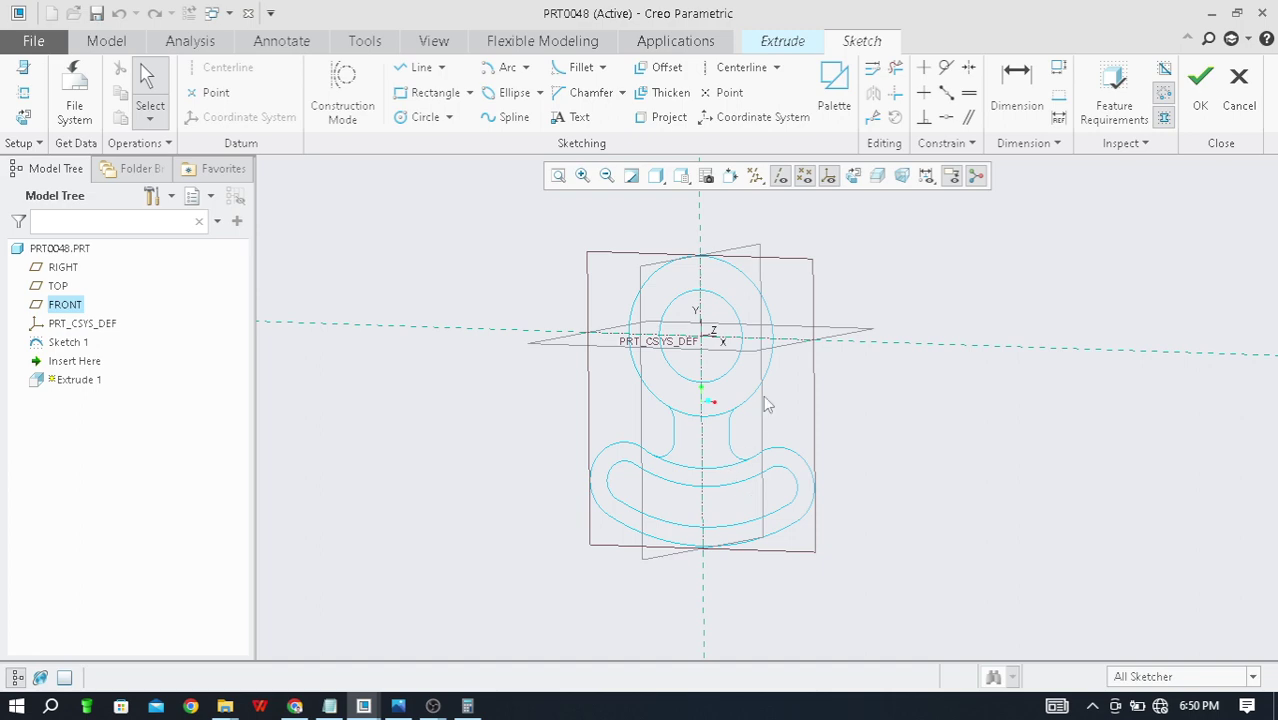
{"action": "scroll", "coordinate": [776, 402], "scroll_direction": "up", "scroll_amount": 1}
{"action": "scroll", "coordinate": [752, 602], "scroll_direction": "up", "scroll_amount": 3}
{"action": "scroll", "coordinate": [747, 593], "scroll_direction": "down", "scroll_amount": 2}
{"action": "scroll", "coordinate": [779, 546], "scroll_direction": "down", "scroll_amount": 3}
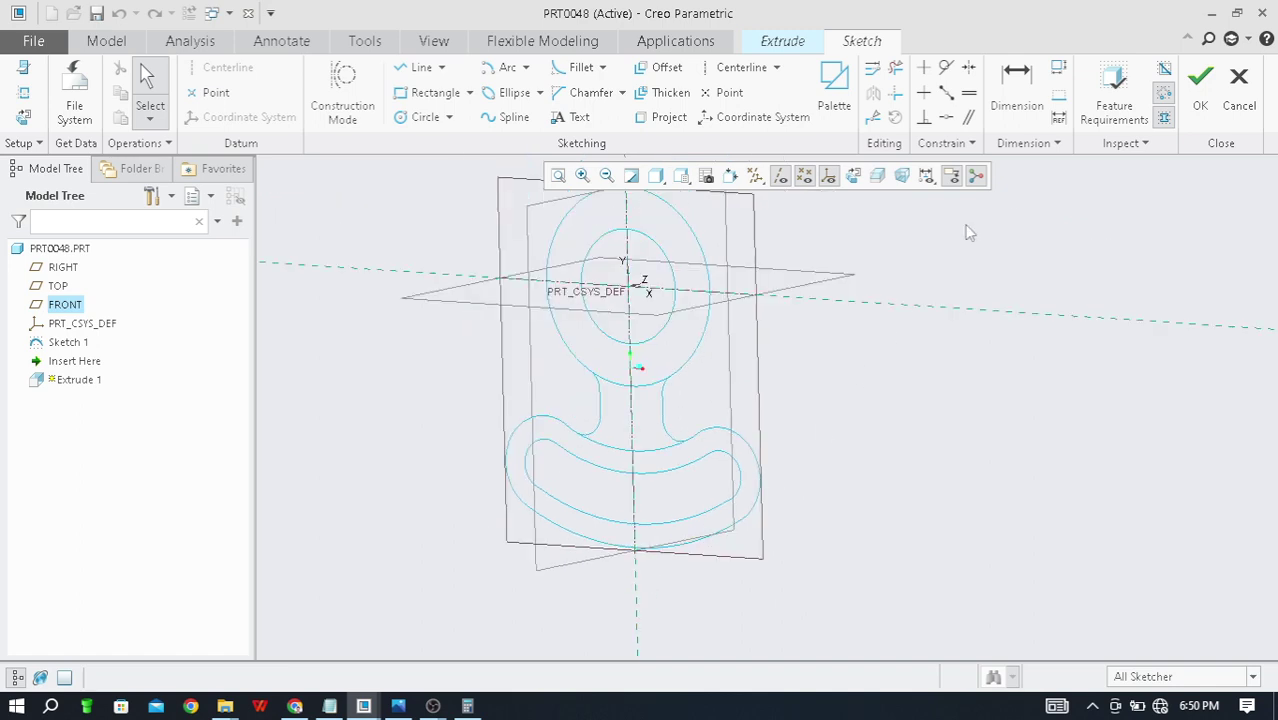
{"action": "left_click", "coordinate": [1199, 95]}
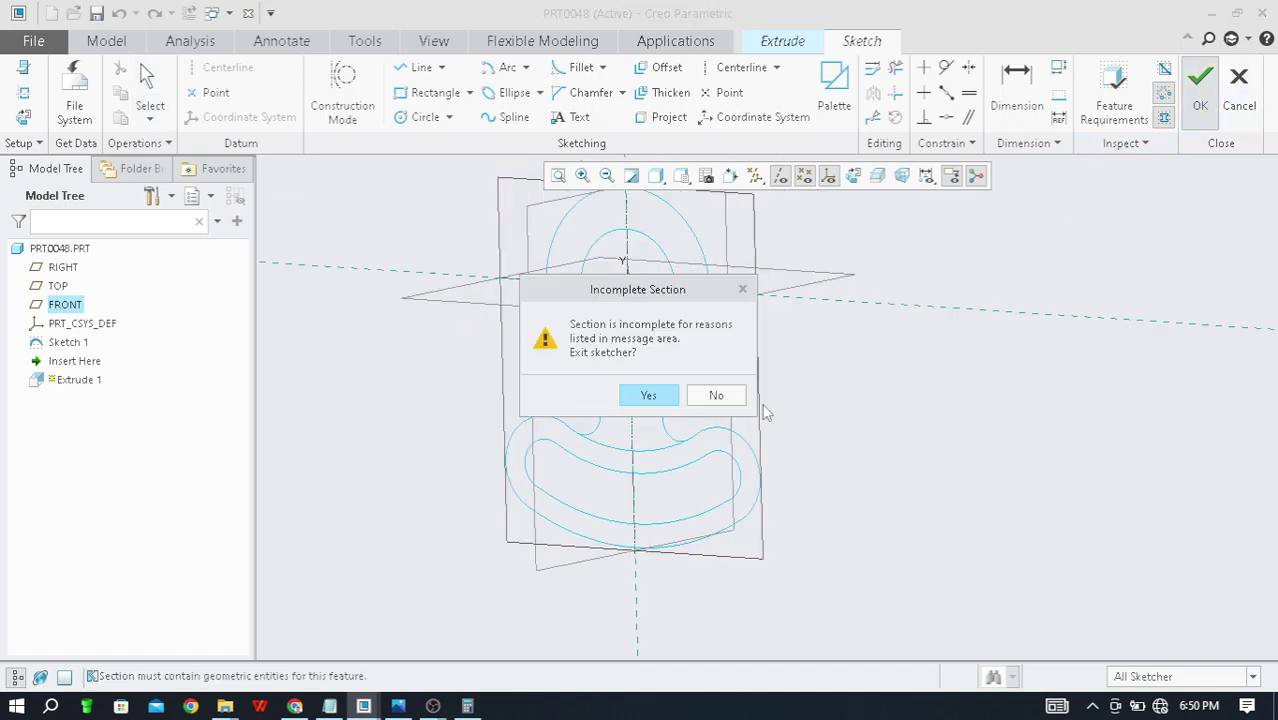
{"action": "left_click", "coordinate": [673, 398]}
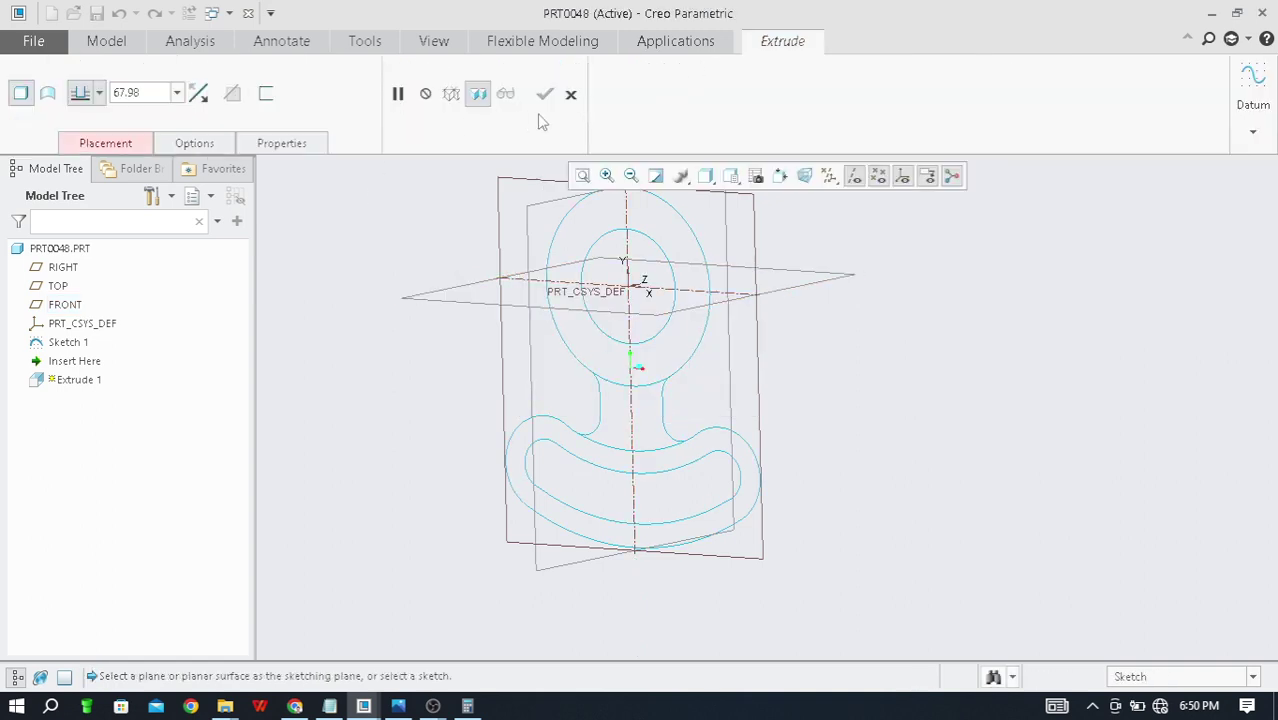
{"action": "left_click", "coordinate": [571, 94]}
Step: Reopen Sketch 1 for editing and orient it to the 2D sketch view
{"action": "scroll", "coordinate": [686, 424], "scroll_direction": "up", "scroll_amount": 2}
{"action": "right_click", "coordinate": [72, 348]}
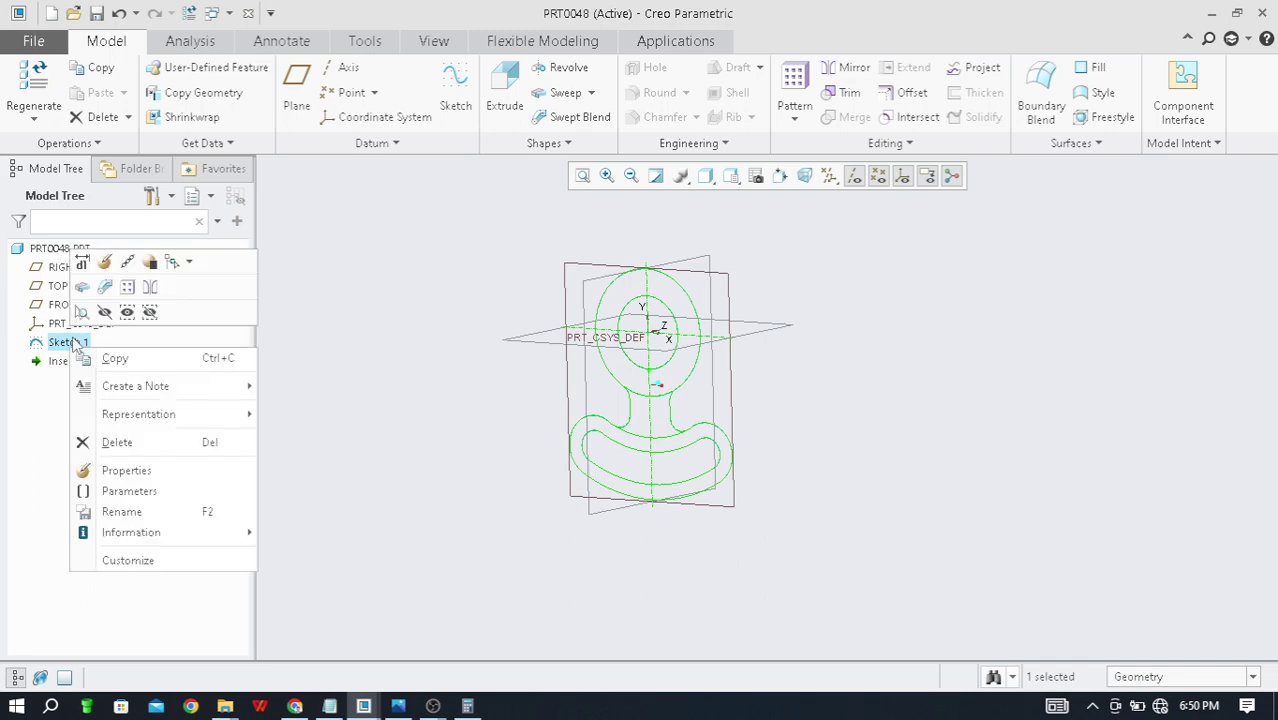
{"action": "left_click", "coordinate": [103, 258]}
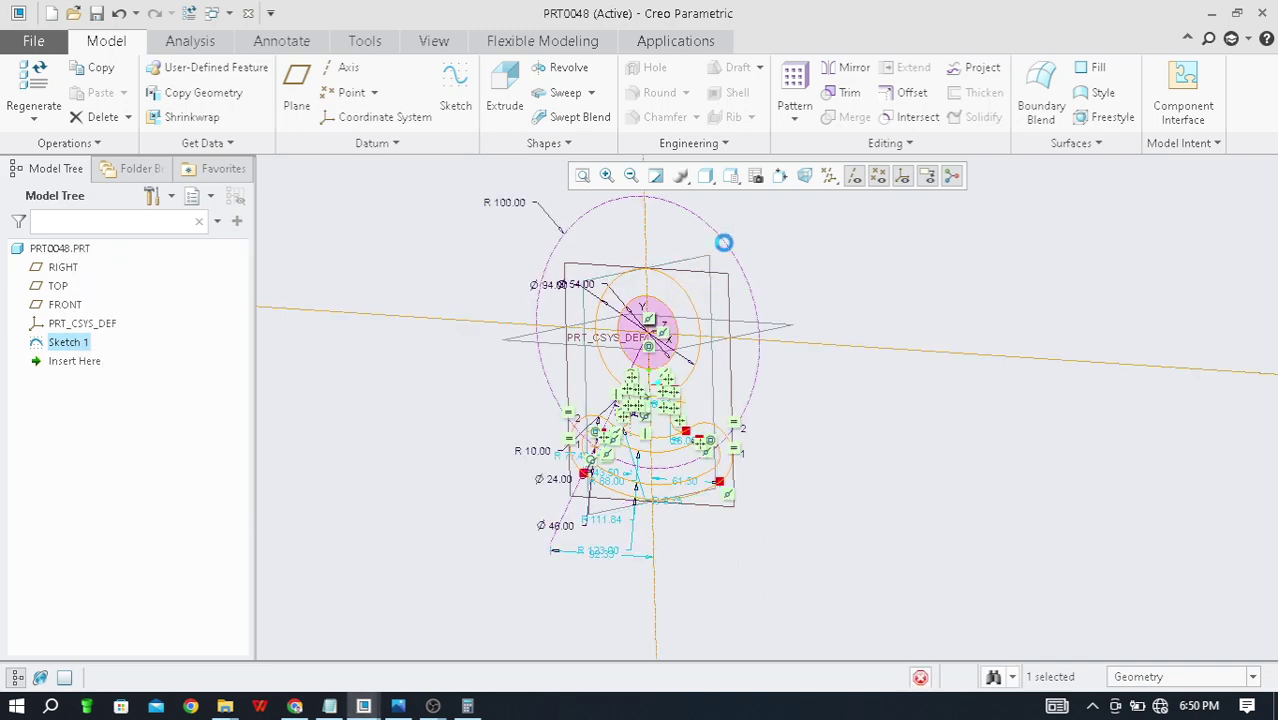
{"action": "left_click", "coordinate": [851, 176]}
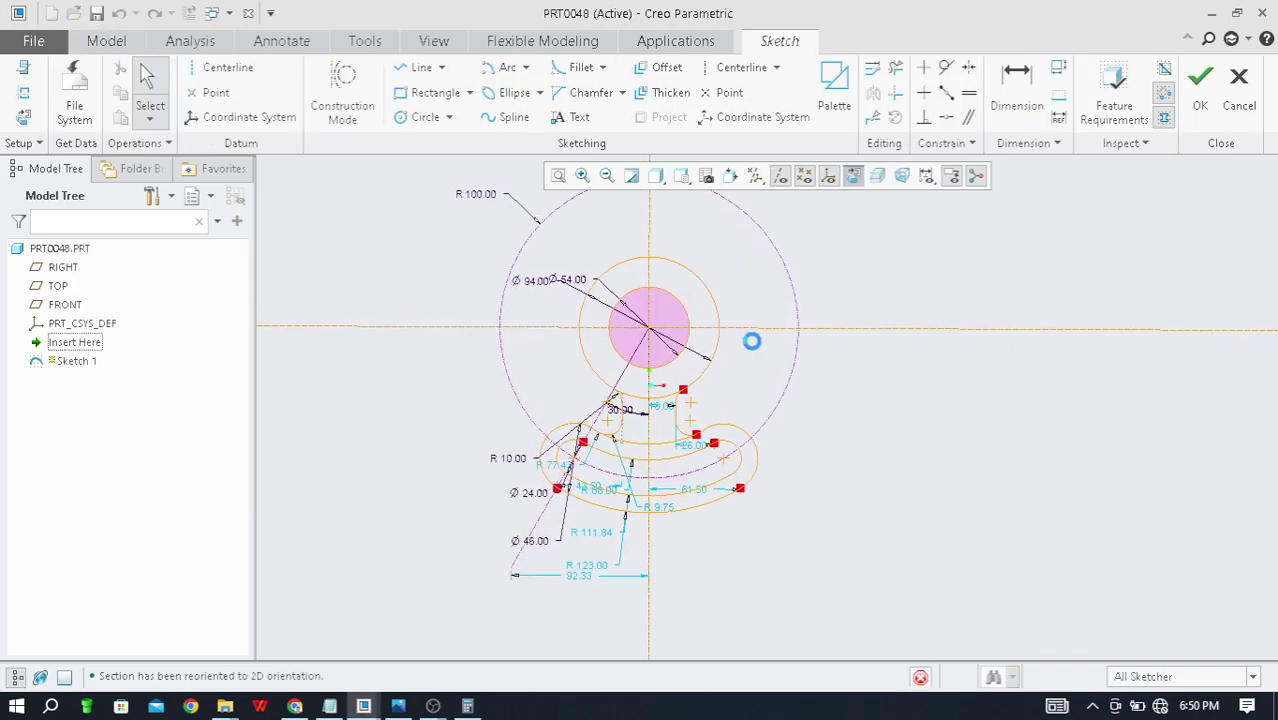
Step: Trim the tiny overlapping segment where the arm's lower outer arc meets the right end arc
{"action": "scroll", "coordinate": [714, 414], "scroll_direction": "down", "scroll_amount": 1}
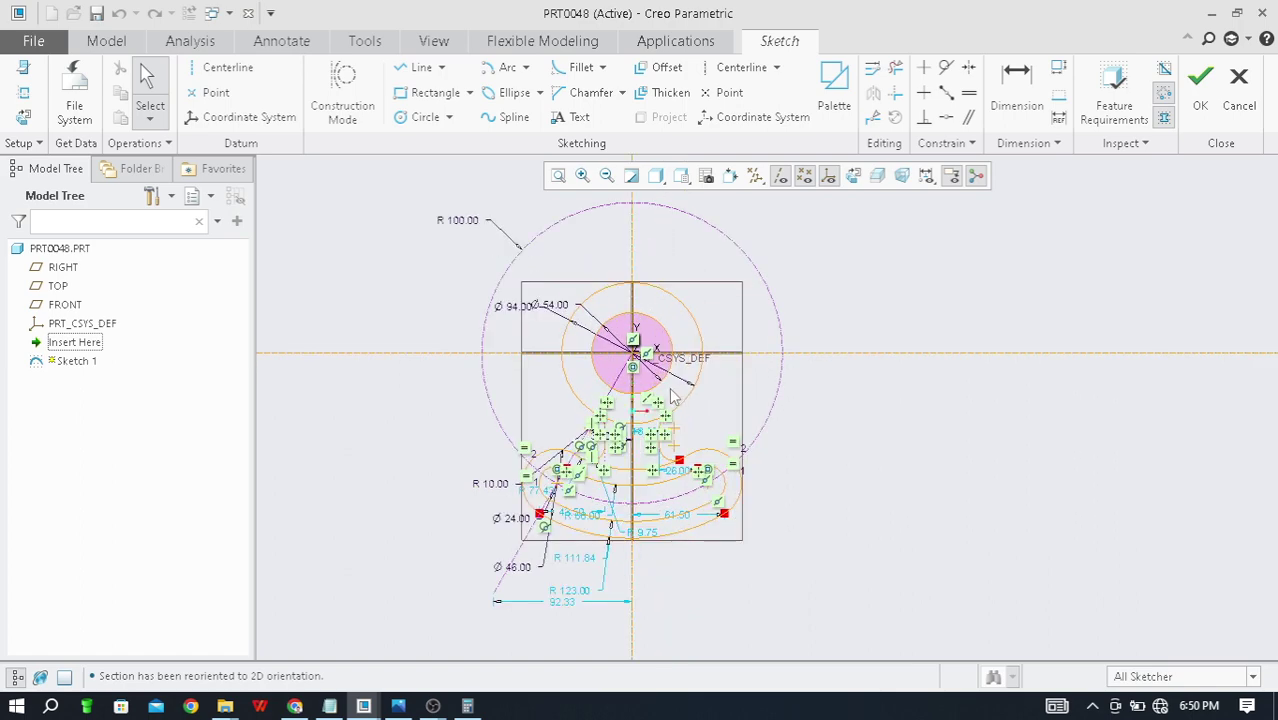
{"action": "scroll", "coordinate": [665, 446], "scroll_direction": "down", "scroll_amount": 1}
{"action": "scroll", "coordinate": [630, 506], "scroll_direction": "up", "scroll_amount": 1}
{"action": "scroll", "coordinate": [700, 560], "scroll_direction": "down", "scroll_amount": 1}
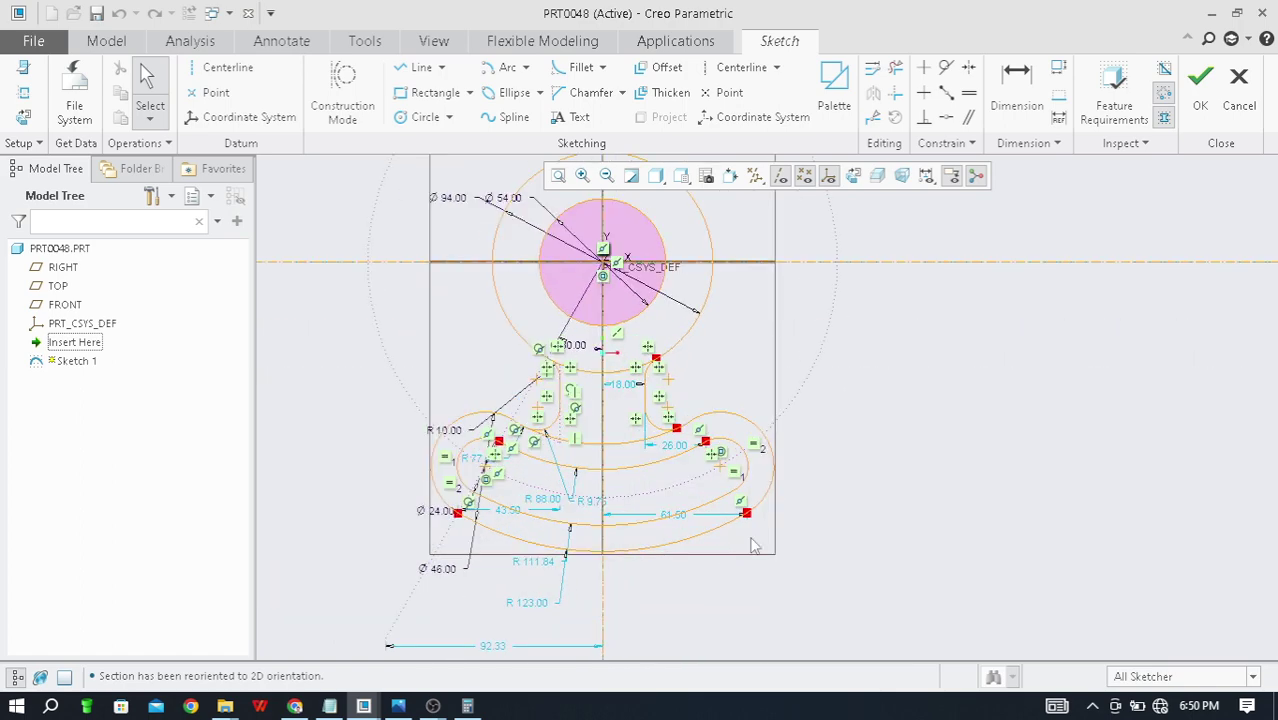
{"action": "scroll", "coordinate": [755, 545], "scroll_direction": "down", "scroll_amount": 1}
{"action": "scroll", "coordinate": [744, 524], "scroll_direction": "up", "scroll_amount": 2}
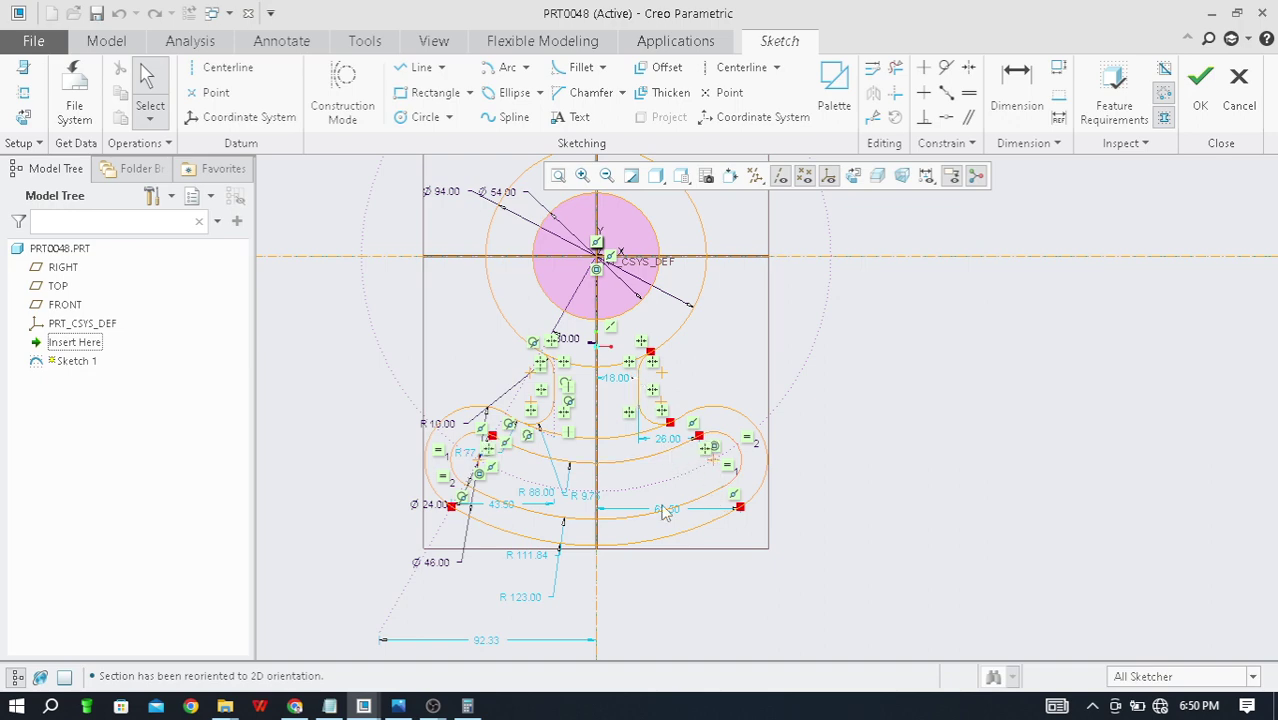
{"action": "scroll", "coordinate": [750, 508], "scroll_direction": "down", "scroll_amount": 5}
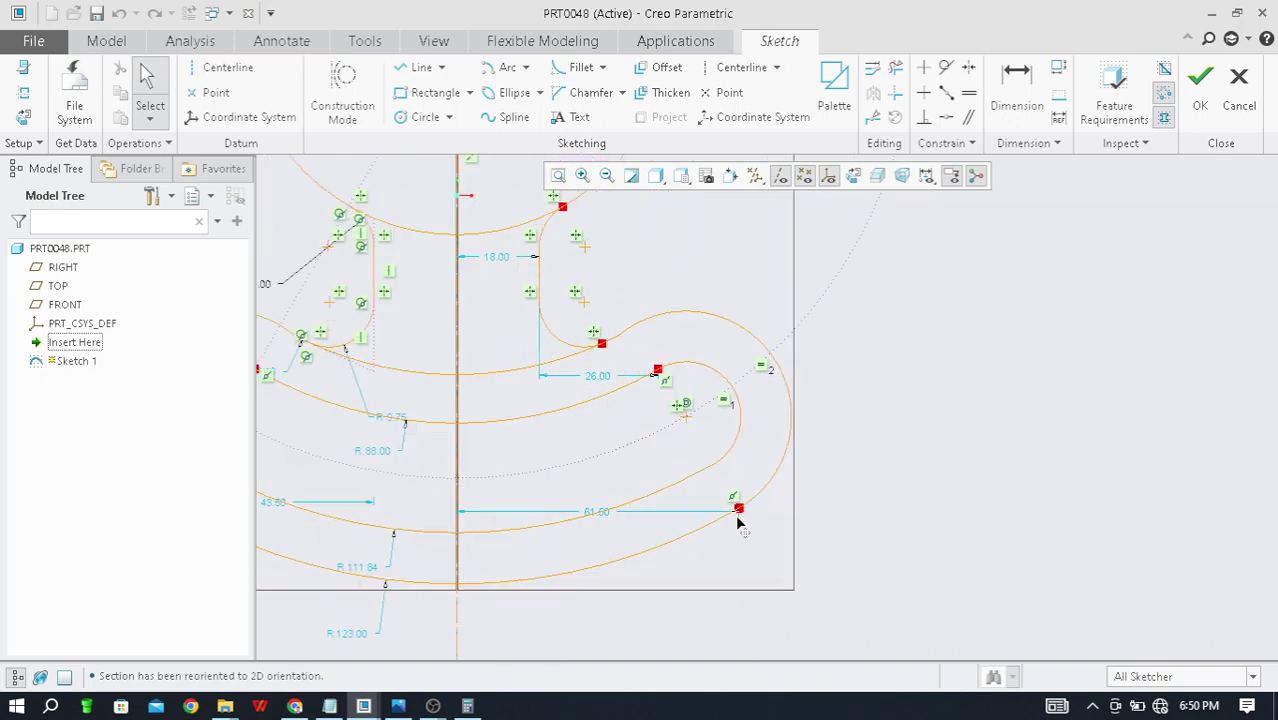
{"action": "scroll", "coordinate": [754, 507], "scroll_direction": "down", "scroll_amount": 5}
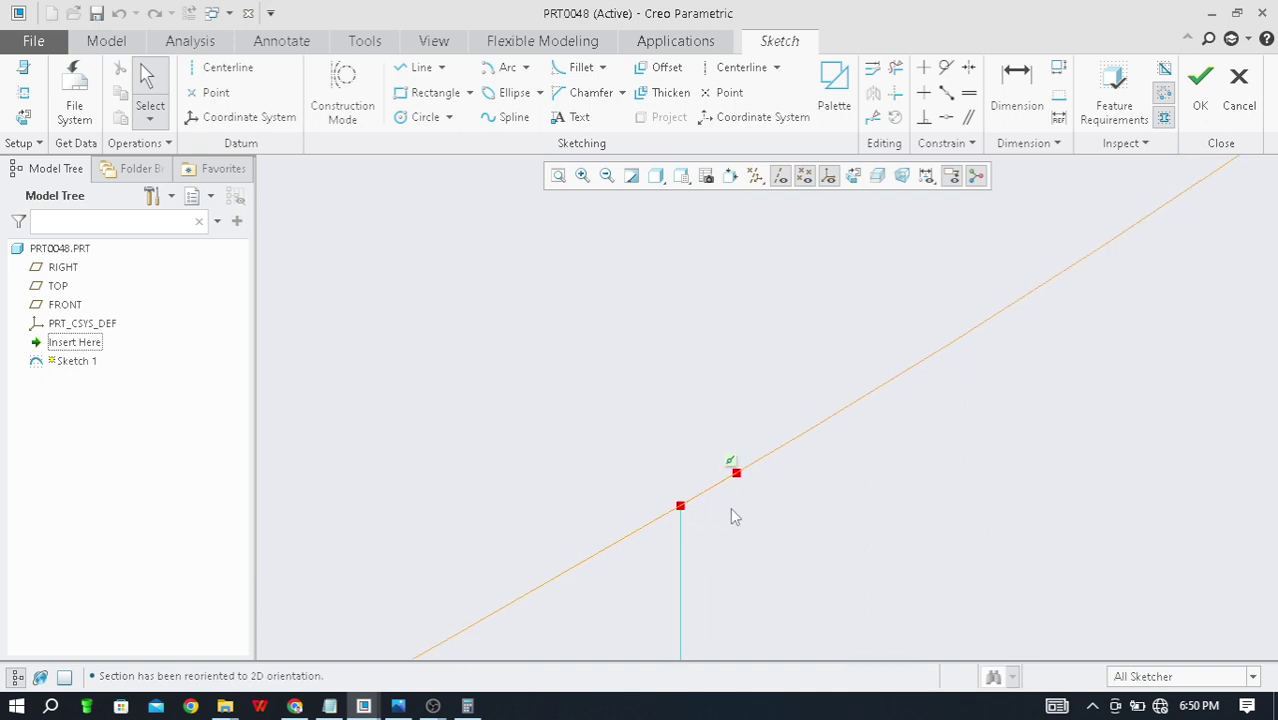
{"action": "scroll", "coordinate": [670, 510], "scroll_direction": "down", "scroll_amount": 3}
{"action": "scroll", "coordinate": [718, 480], "scroll_direction": "up", "scroll_amount": 4}
{"action": "scroll", "coordinate": [600, 535], "scroll_direction": "down", "scroll_amount": 5}
{"action": "scroll", "coordinate": [563, 524], "scroll_direction": "up", "scroll_amount": 3}
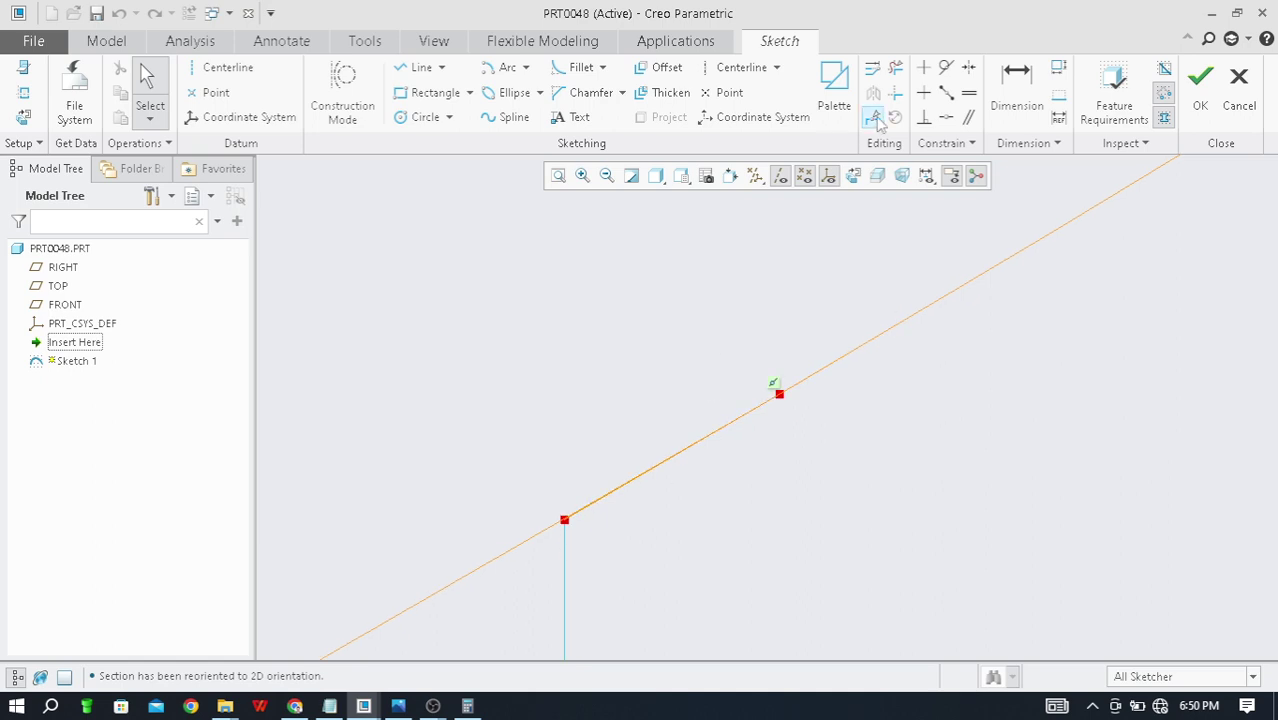
{"action": "left_click", "coordinate": [897, 69]}
{"action": "mouse_move", "coordinate": [619, 553]}
{"action": "middle_mouse_down"}
{"action": "mouse_move", "coordinate": [534, 531]}
{"action": "mouse_move", "coordinate": [458, 466]}
{"action": "middle_mouse_up"}
{"action": "scroll", "coordinate": [458, 466], "scroll_direction": "down", "scroll_amount": 2}
{"action": "scroll", "coordinate": [493, 545], "scroll_direction": "up", "scroll_amount": 2}
{"action": "scroll", "coordinate": [434, 522], "scroll_direction": "down", "scroll_amount": 1}
{"action": "left_click", "coordinate": [390, 482]}
{"action": "scroll", "coordinate": [496, 548], "scroll_direction": "up", "scroll_amount": 4}
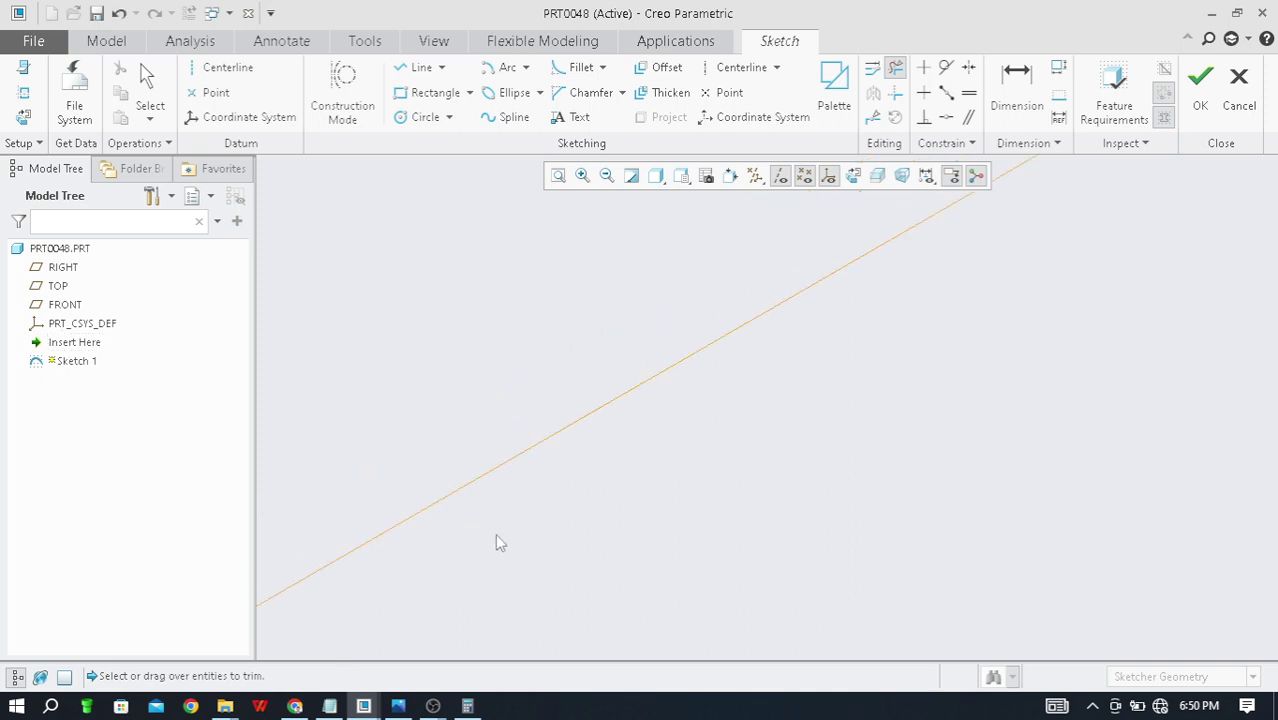
{"action": "scroll", "coordinate": [566, 530], "scroll_direction": "up", "scroll_amount": 4}
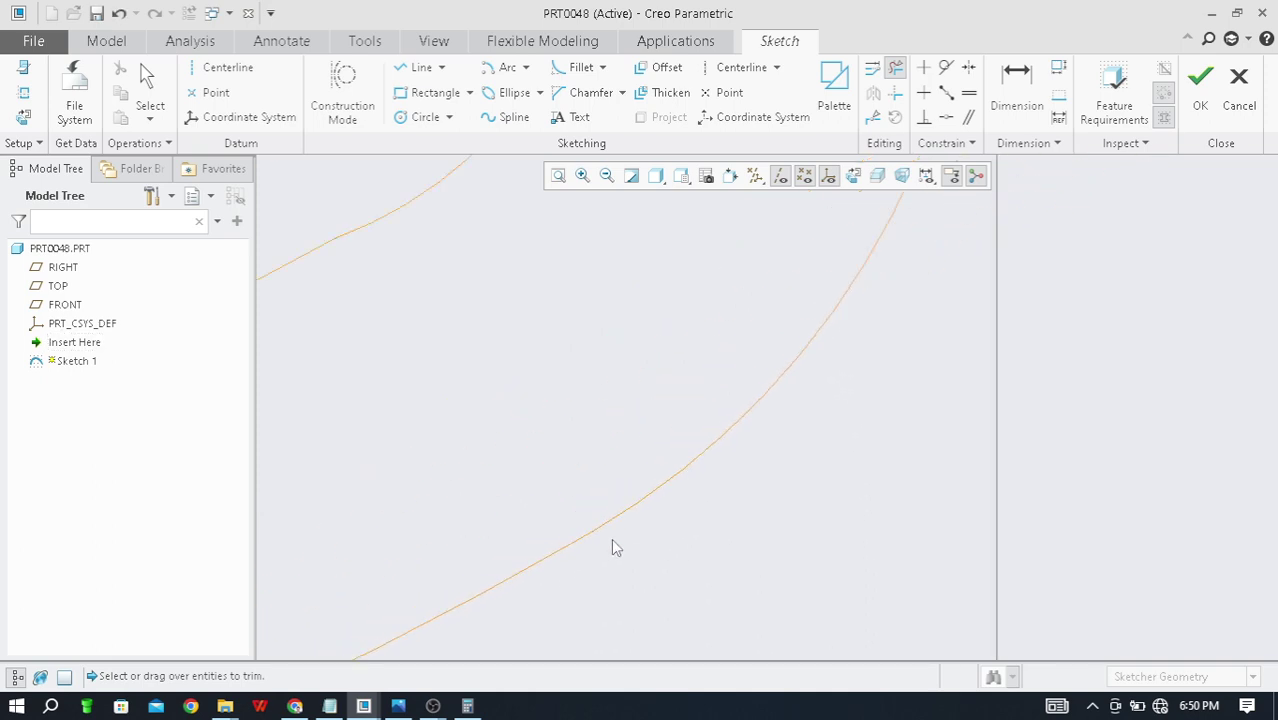
{"action": "scroll", "coordinate": [795, 460], "scroll_direction": "up", "scroll_amount": 4}
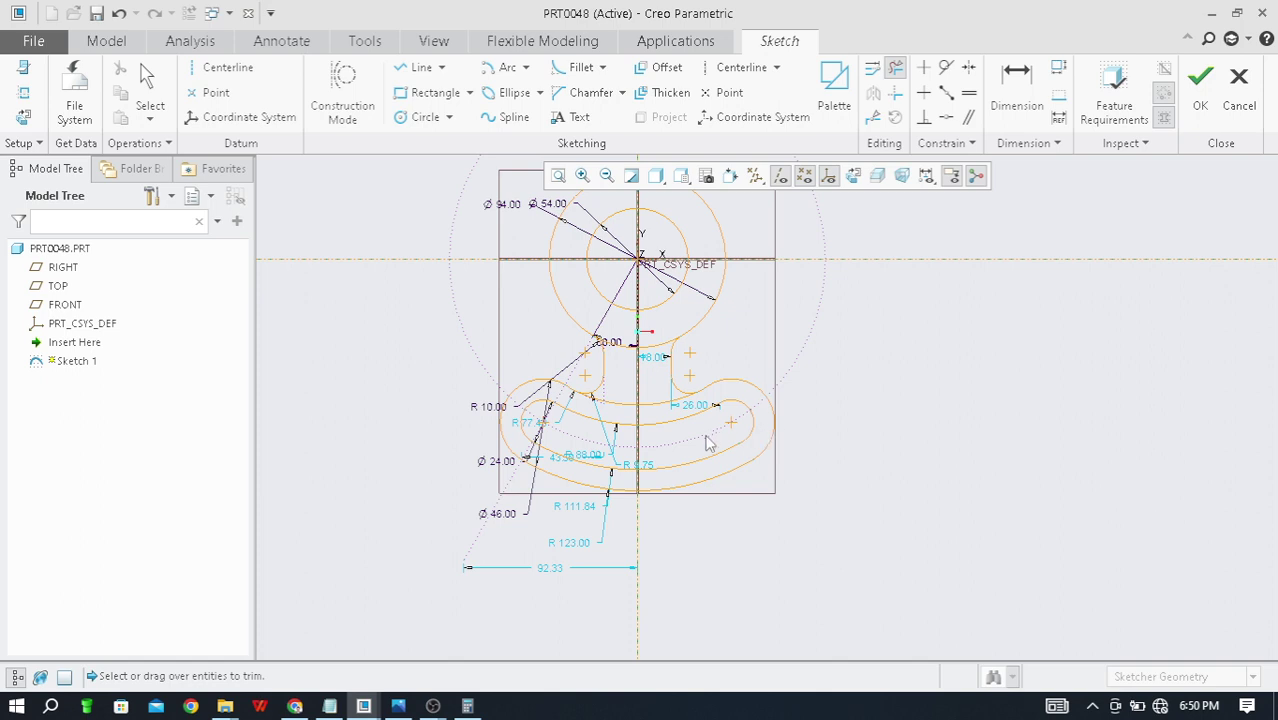
{"action": "scroll", "coordinate": [716, 446], "scroll_direction": "up", "scroll_amount": 2}
{"action": "scroll", "coordinate": [750, 418], "scroll_direction": "down", "scroll_amount": 4}
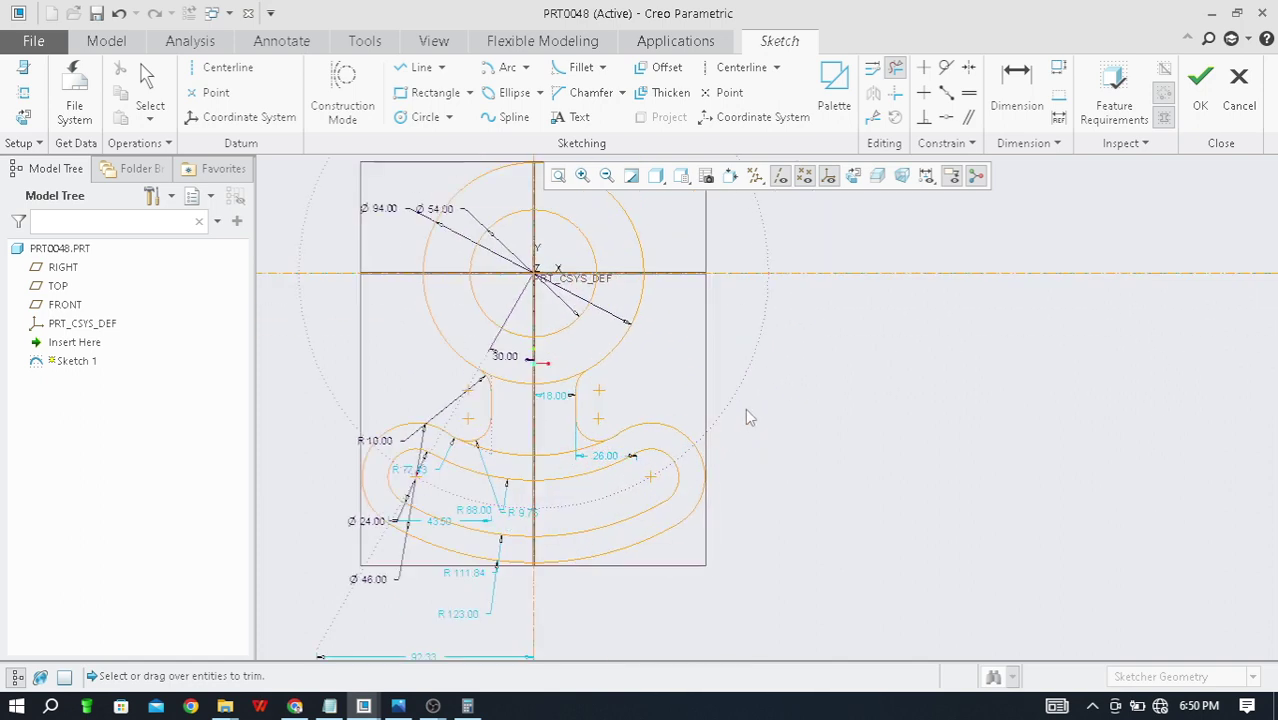
{"action": "middle_click", "coordinate": [1034, 311]}
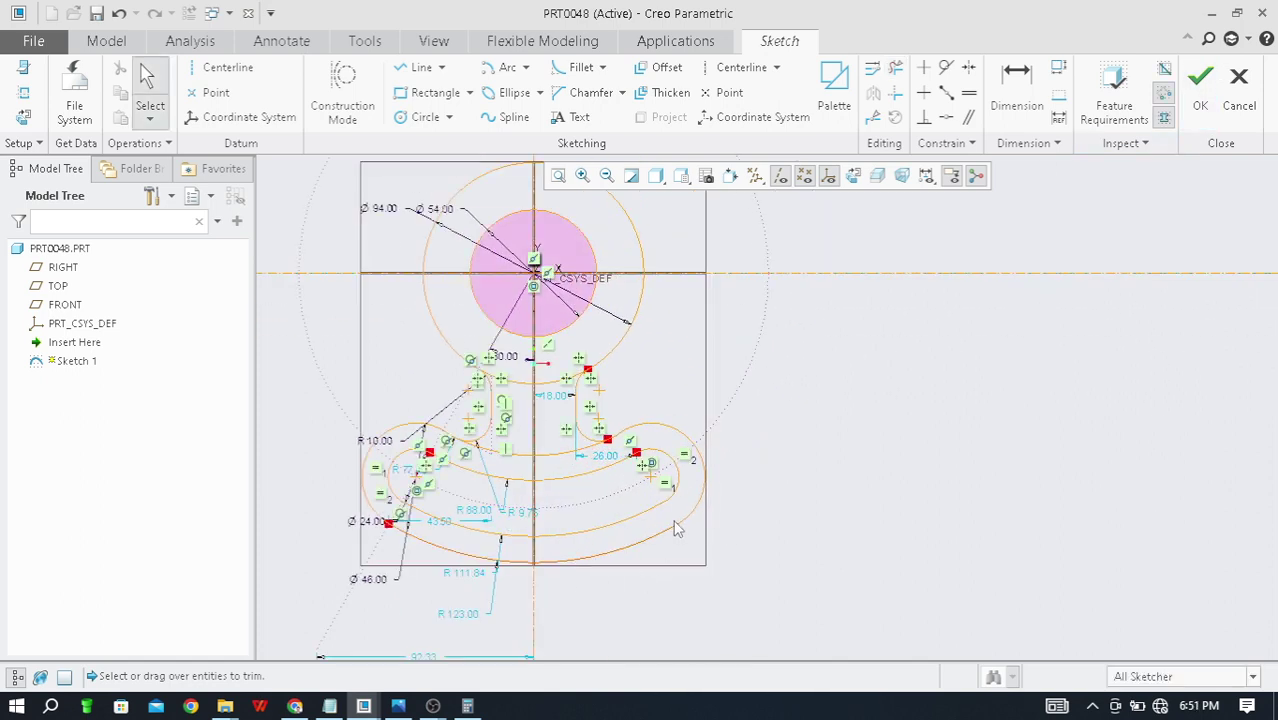
Step: Examine the open junction between the arm's lower outer arc and the left end arc
{"action": "scroll", "coordinate": [388, 528], "scroll_direction": "down", "scroll_amount": 6}
{"action": "scroll", "coordinate": [386, 530], "scroll_direction": "down", "scroll_amount": 6}
{"action": "scroll", "coordinate": [533, 427], "scroll_direction": "down", "scroll_amount": 5}
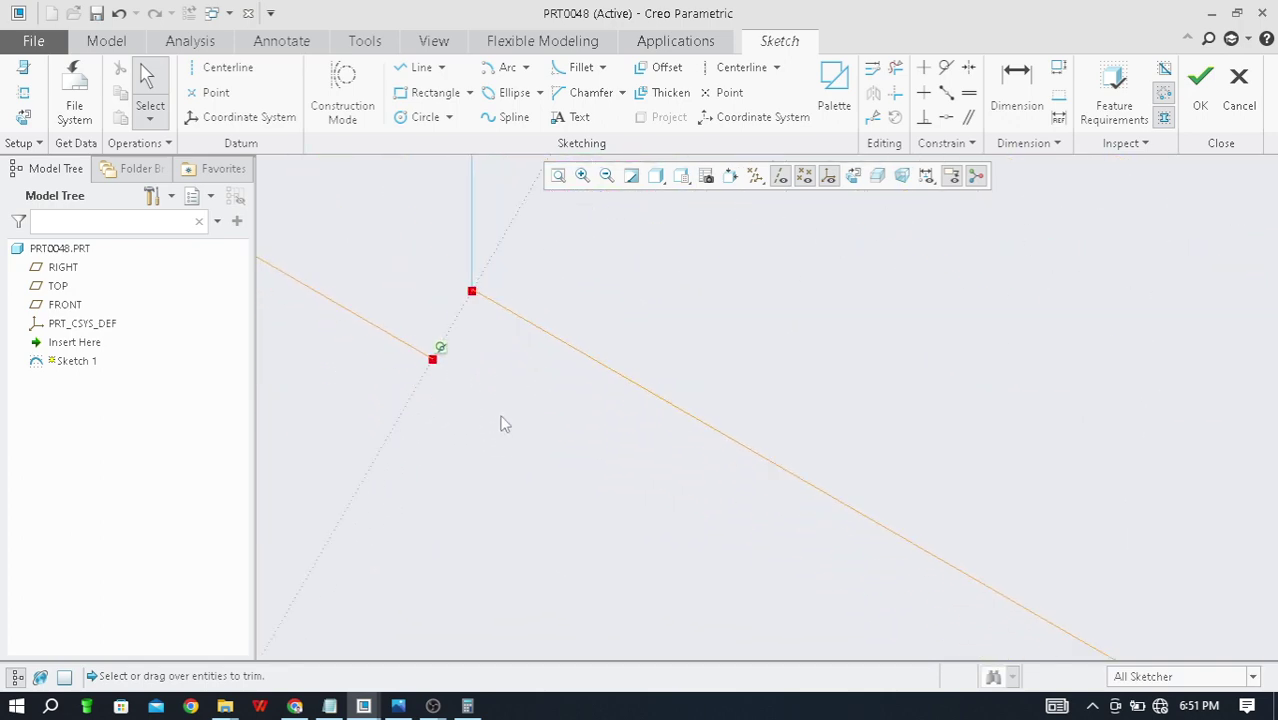
{"action": "scroll", "coordinate": [438, 415], "scroll_direction": "up", "scroll_amount": 5}
{"action": "scroll", "coordinate": [440, 415], "scroll_direction": "up", "scroll_amount": 5}
{"action": "scroll", "coordinate": [450, 448], "scroll_direction": "up", "scroll_amount": 5}
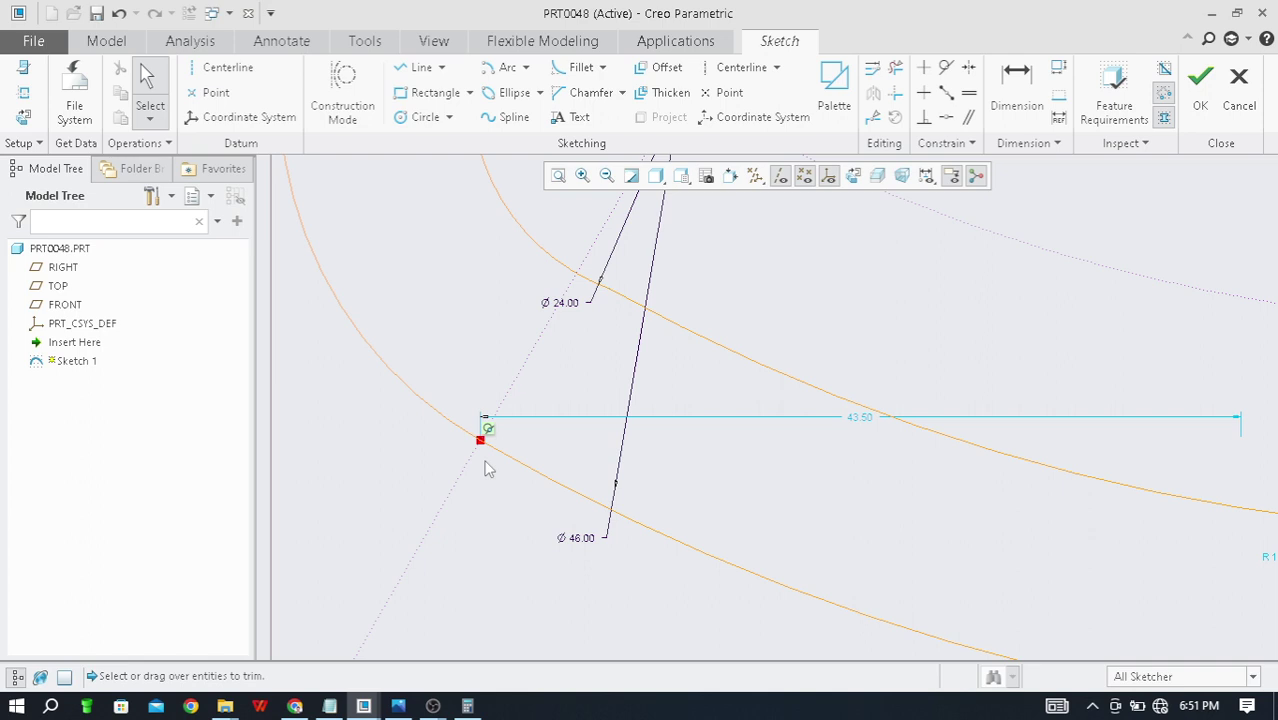
{"action": "scroll", "coordinate": [489, 463], "scroll_direction": "down", "scroll_amount": 5}
{"action": "scroll", "coordinate": [527, 444], "scroll_direction": "down", "scroll_amount": 2}
{"action": "scroll", "coordinate": [511, 415], "scroll_direction": "down", "scroll_amount": 5}
{"action": "scroll", "coordinate": [445, 495], "scroll_direction": "up", "scroll_amount": 3}
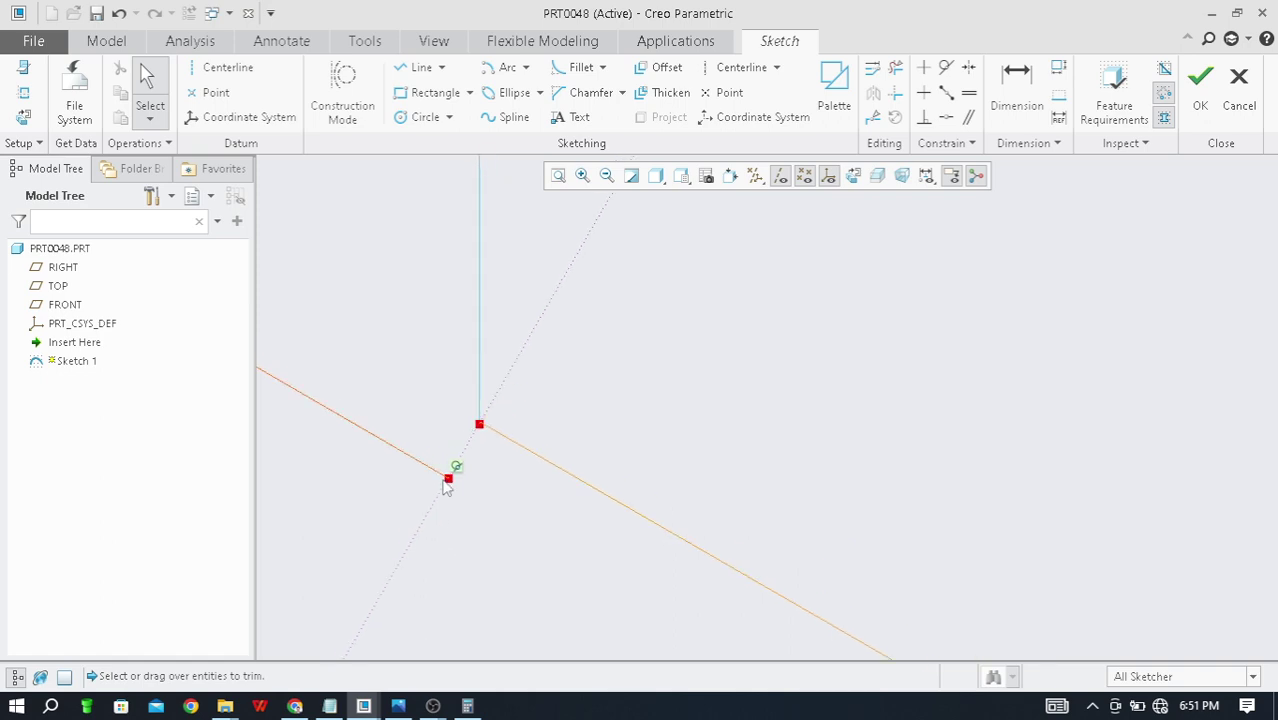
{"action": "scroll", "coordinate": [470, 445], "scroll_direction": "up", "scroll_amount": 3}
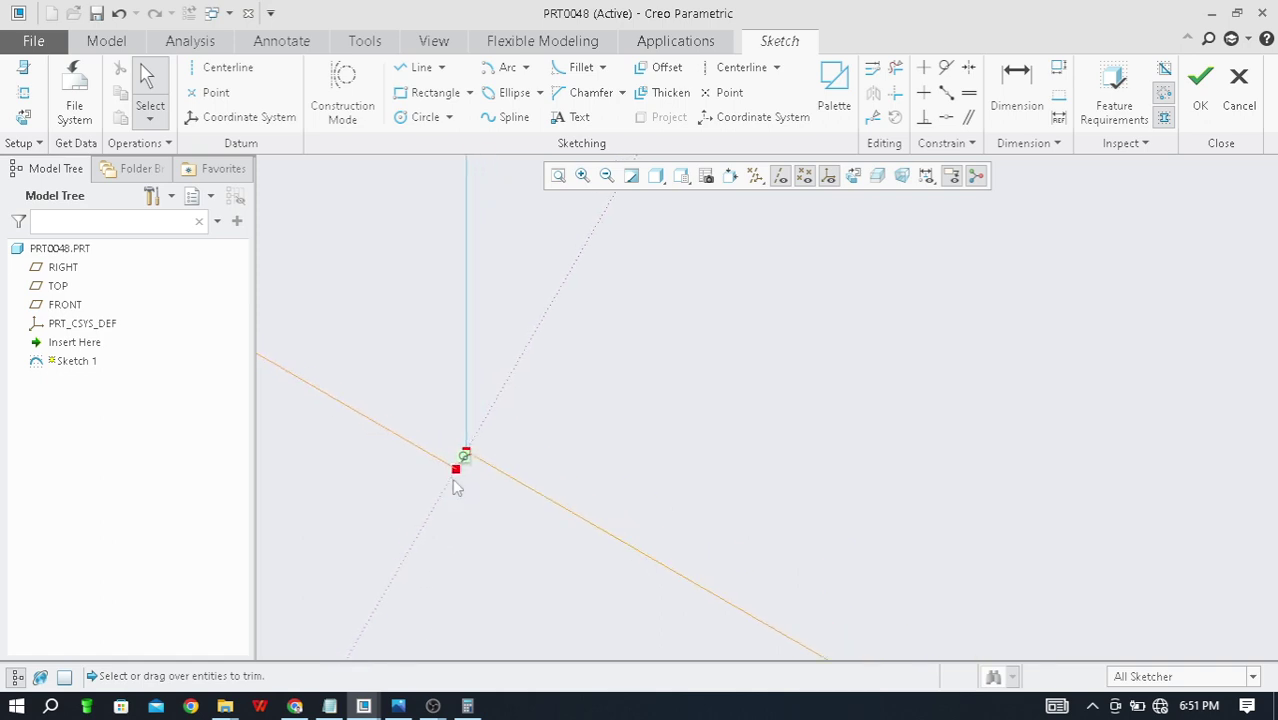
{"action": "scroll", "coordinate": [454, 458], "scroll_direction": "up", "scroll_amount": 3}
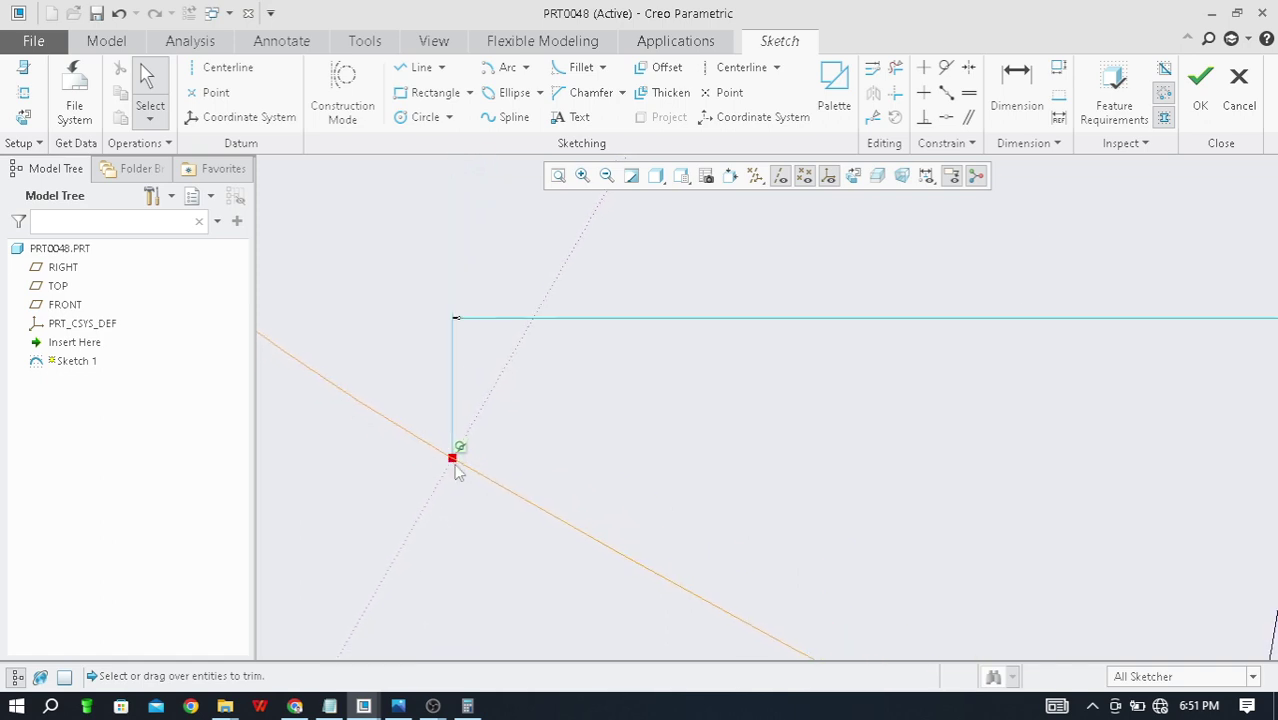
{"action": "scroll", "coordinate": [437, 472], "scroll_direction": "up", "scroll_amount": 5}
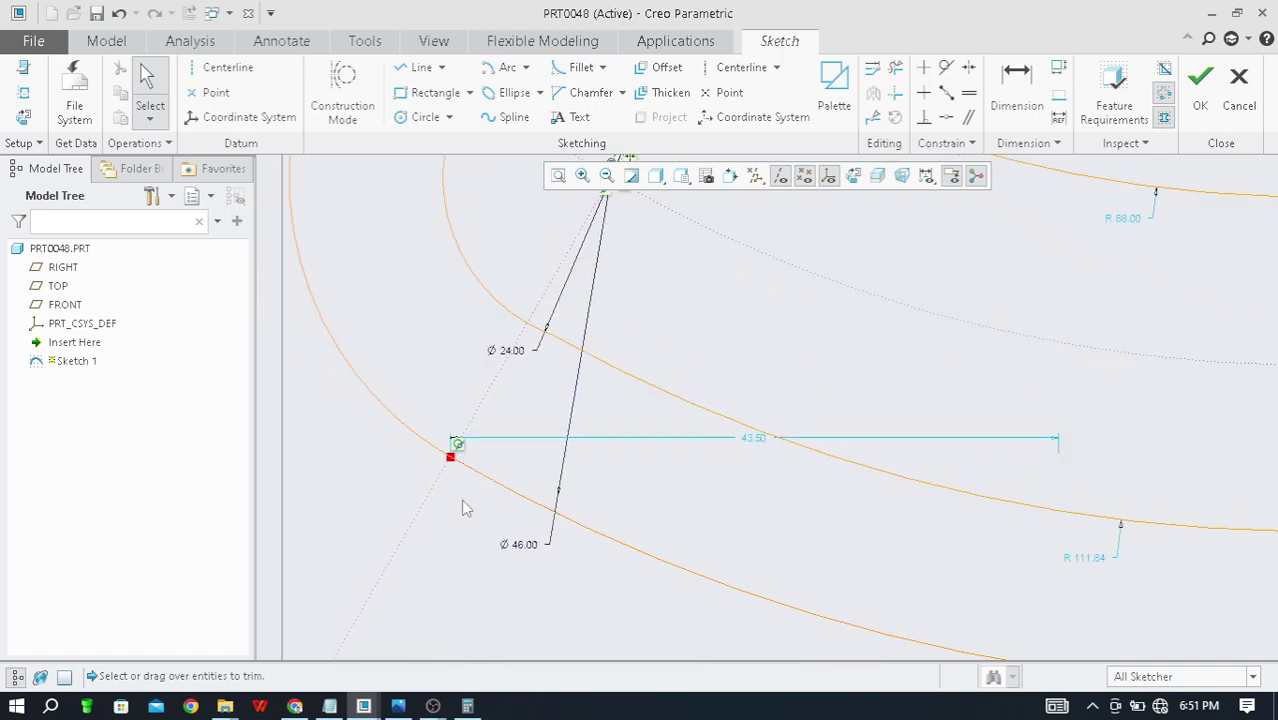
{"action": "scroll", "coordinate": [433, 488], "scroll_direction": "up", "scroll_amount": 3}
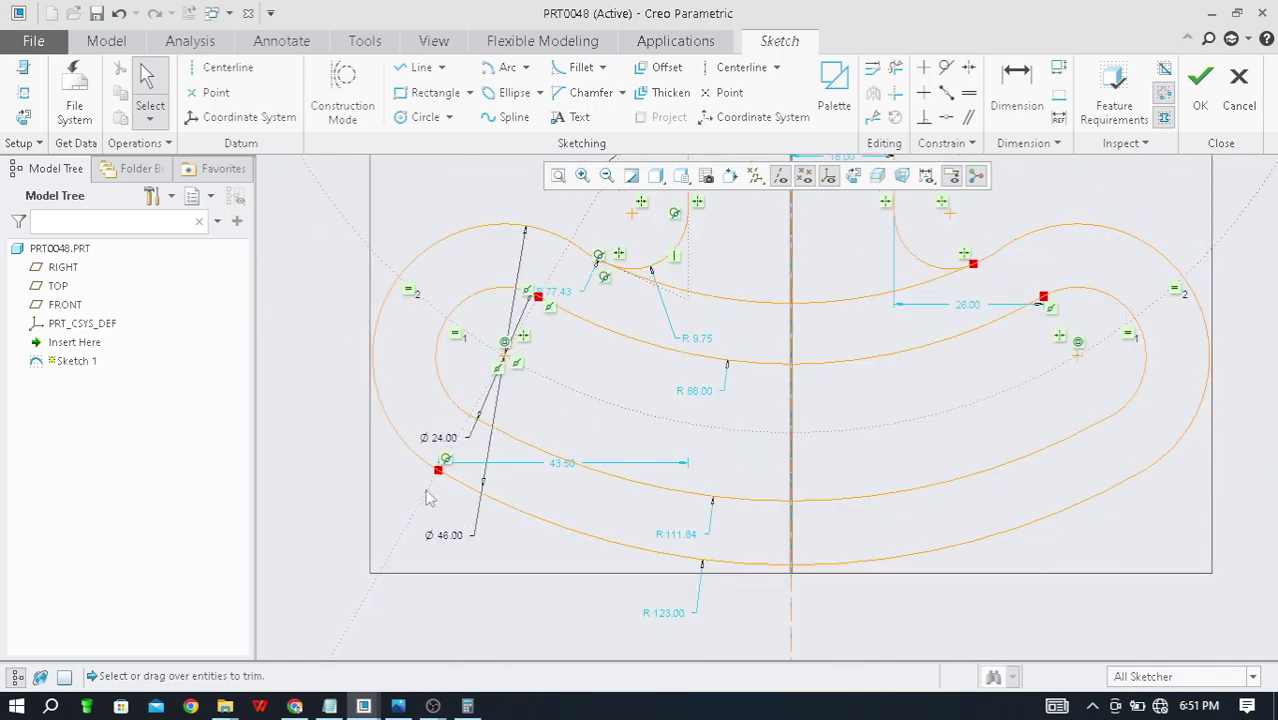
{"action": "scroll", "coordinate": [405, 537], "scroll_direction": "up", "scroll_amount": 2}
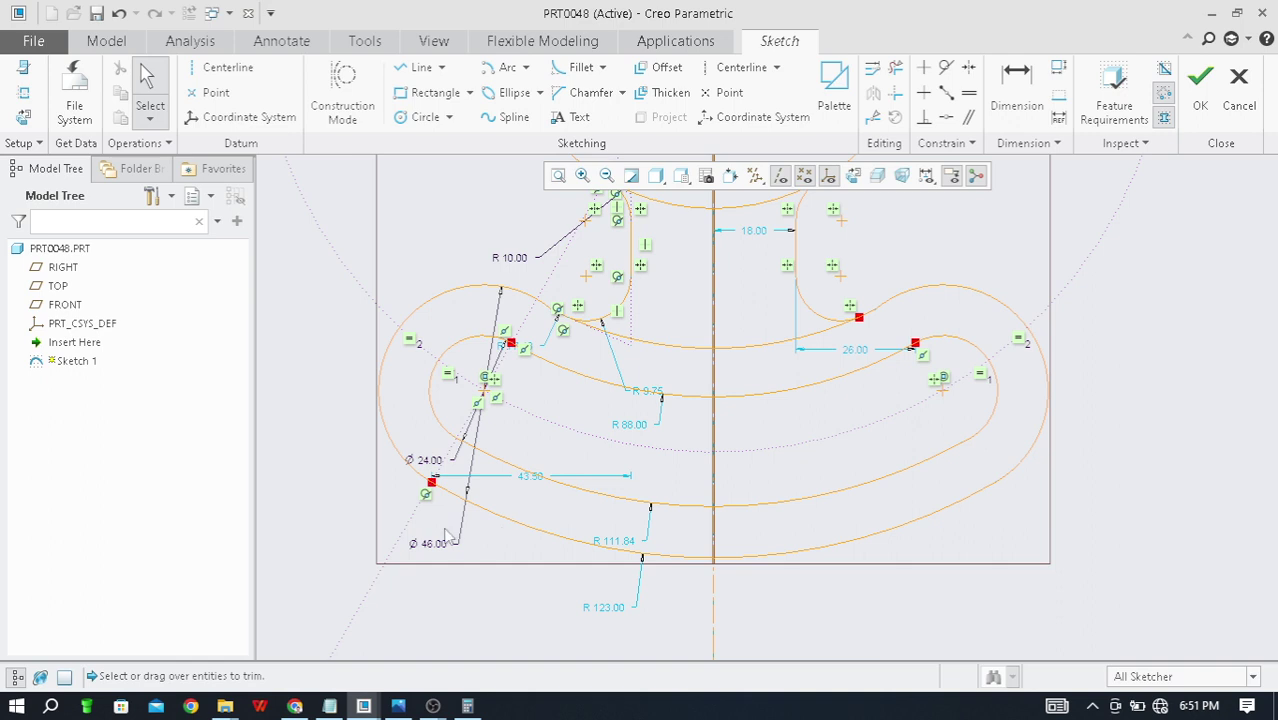
Step: Delete the arm's lower outer arc and redraw it with Center and Ends, centred on the flange circles, from the right to the left outer end arc
{"action": "left_click", "coordinate": [500, 521]}
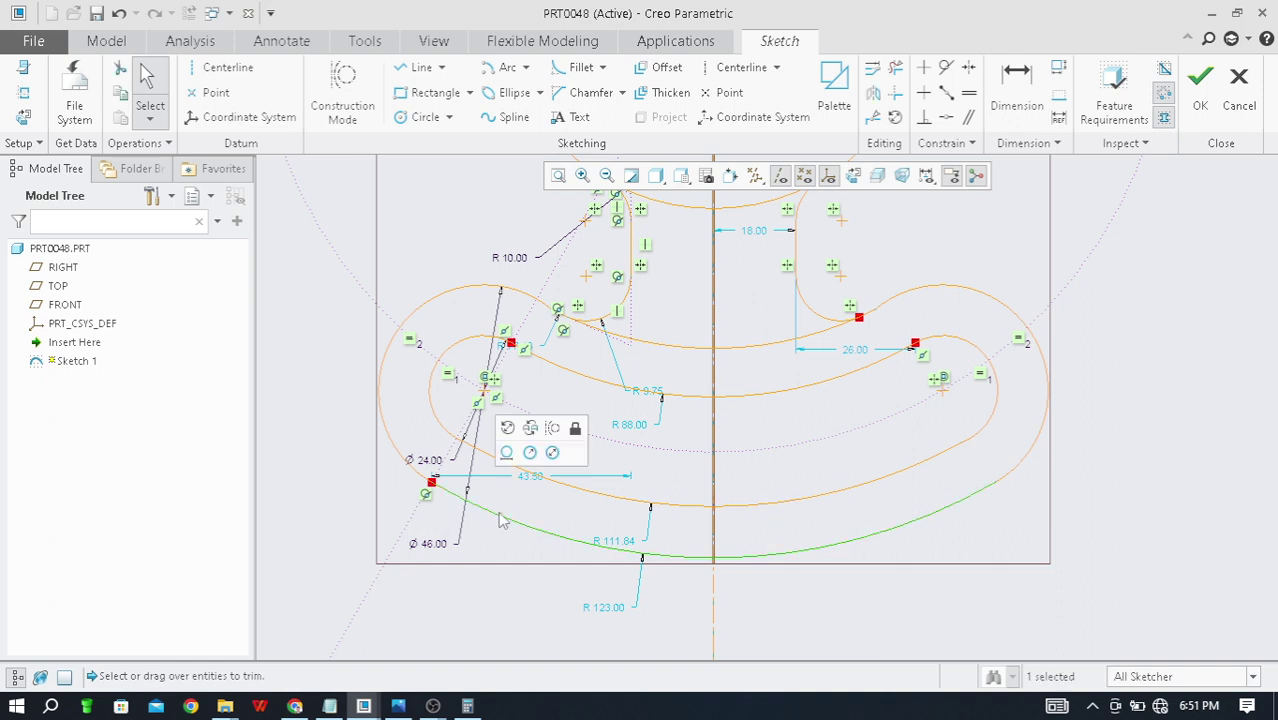
{"action": "key", "text": "Delete"}
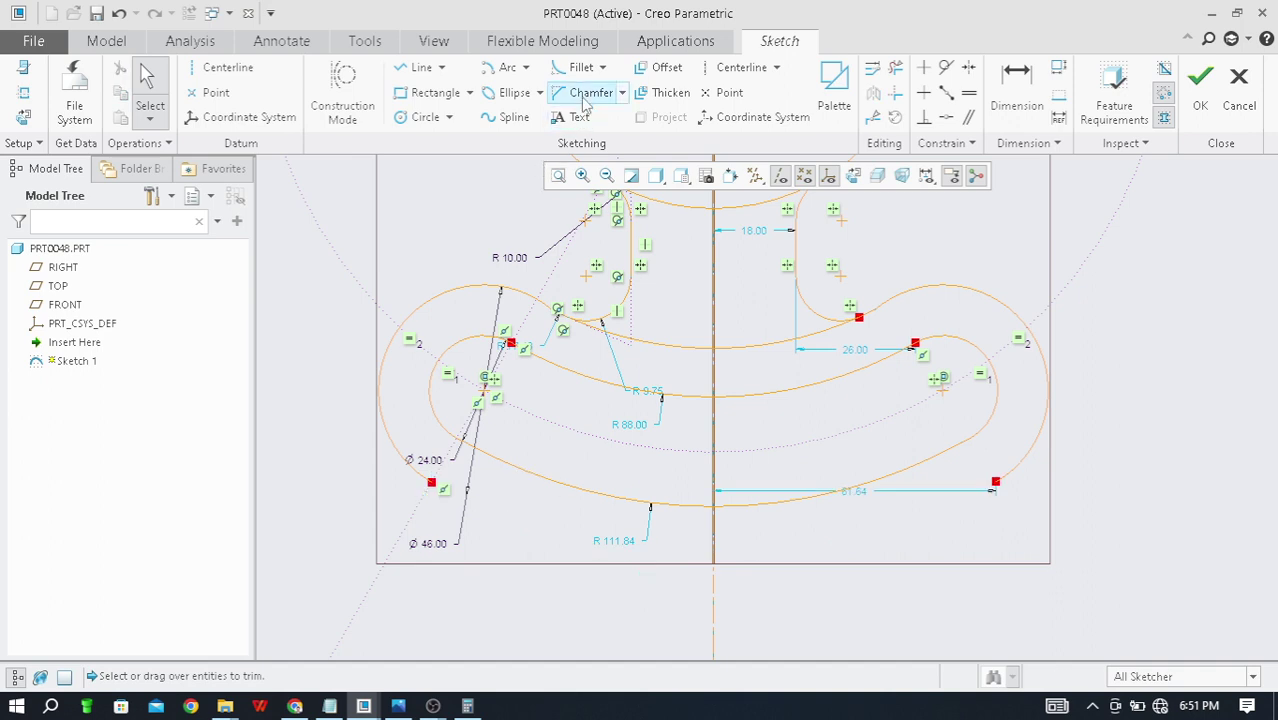
{"action": "left_click", "coordinate": [528, 68]}
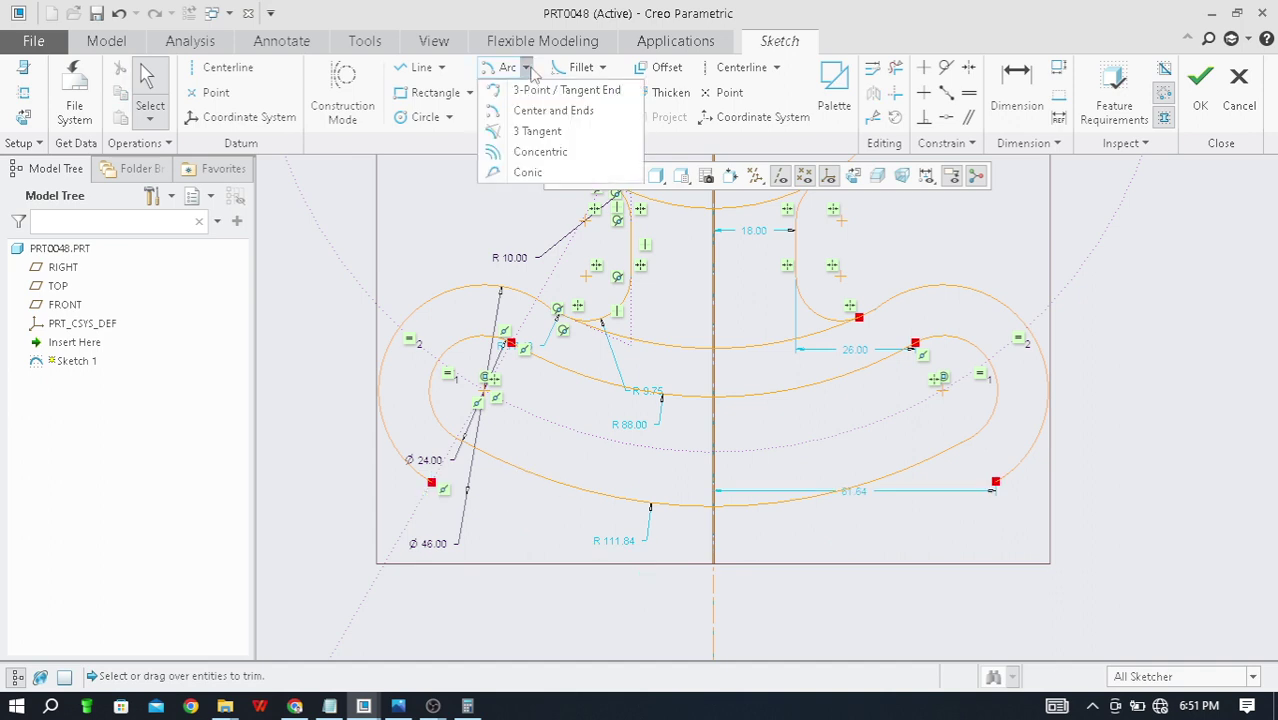
{"action": "left_click", "coordinate": [578, 111]}
{"action": "scroll", "coordinate": [522, 385], "scroll_direction": "down", "scroll_amount": 3}
{"action": "left_click", "coordinate": [602, 237]}
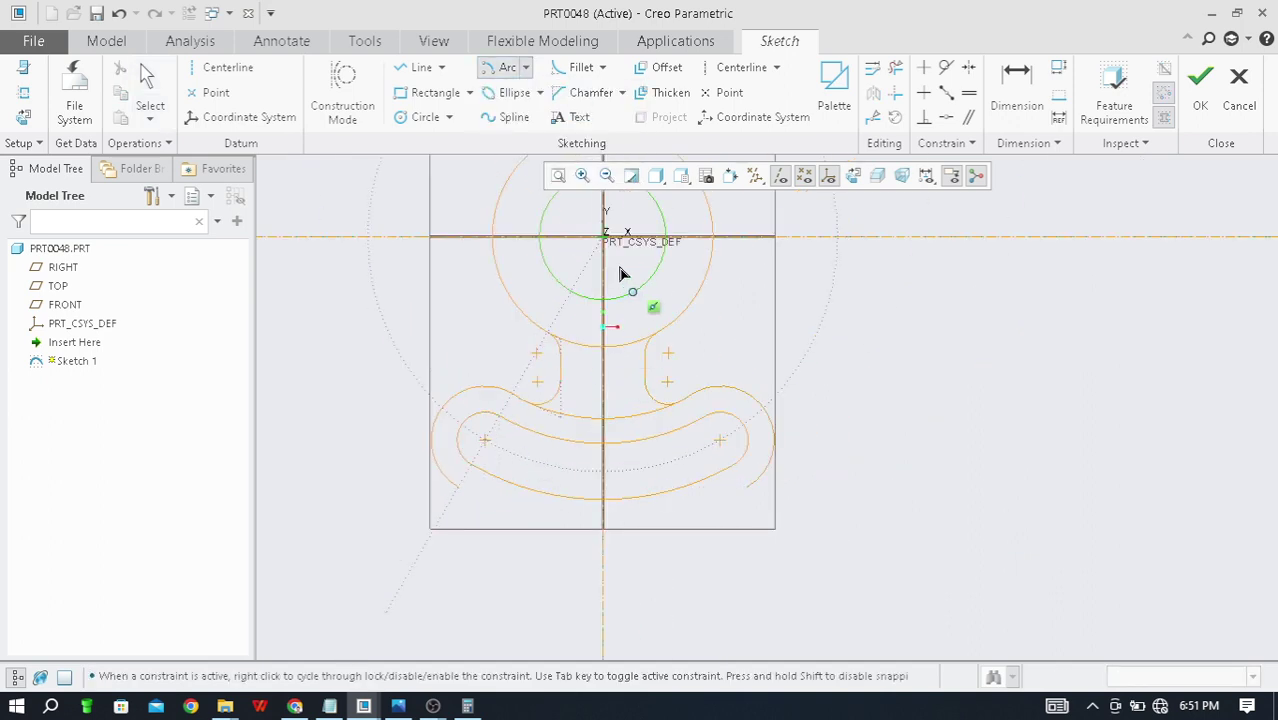
{"action": "middle_click", "coordinate": [608, 248]}
{"action": "scroll", "coordinate": [755, 488], "scroll_direction": "up", "scroll_amount": 5}
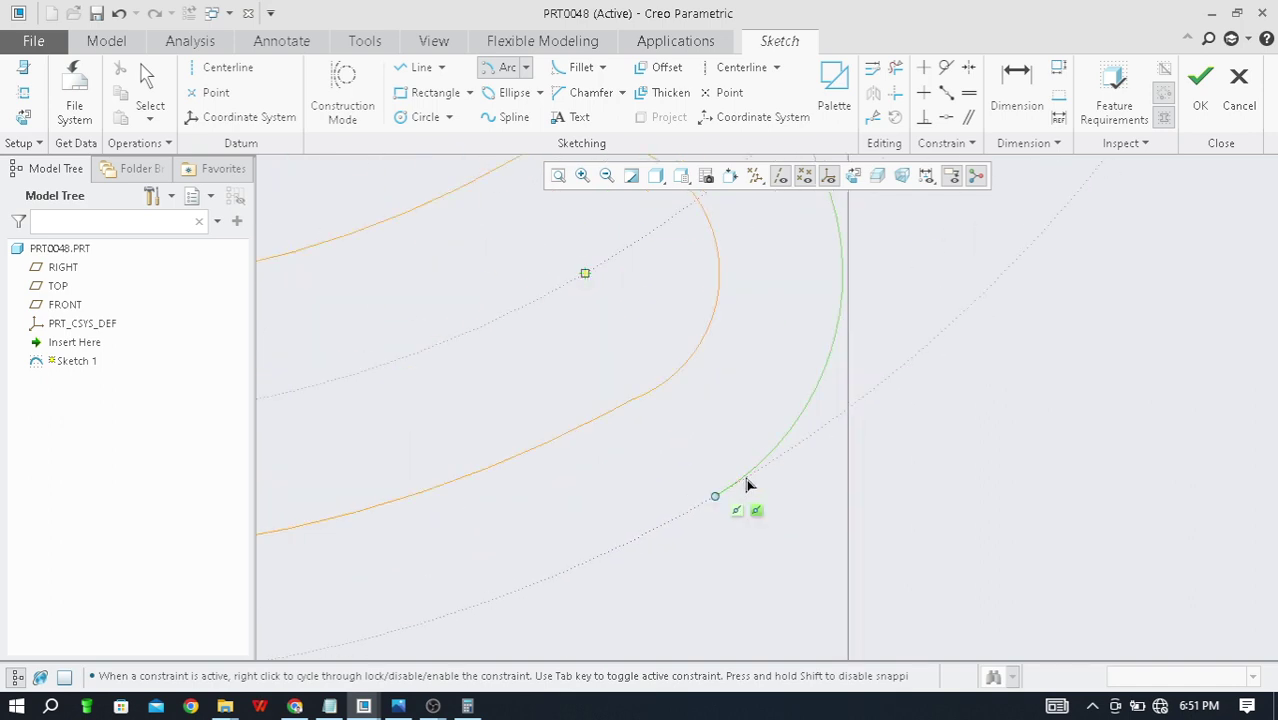
{"action": "scroll", "coordinate": [790, 460], "scroll_direction": "down", "scroll_amount": 5}
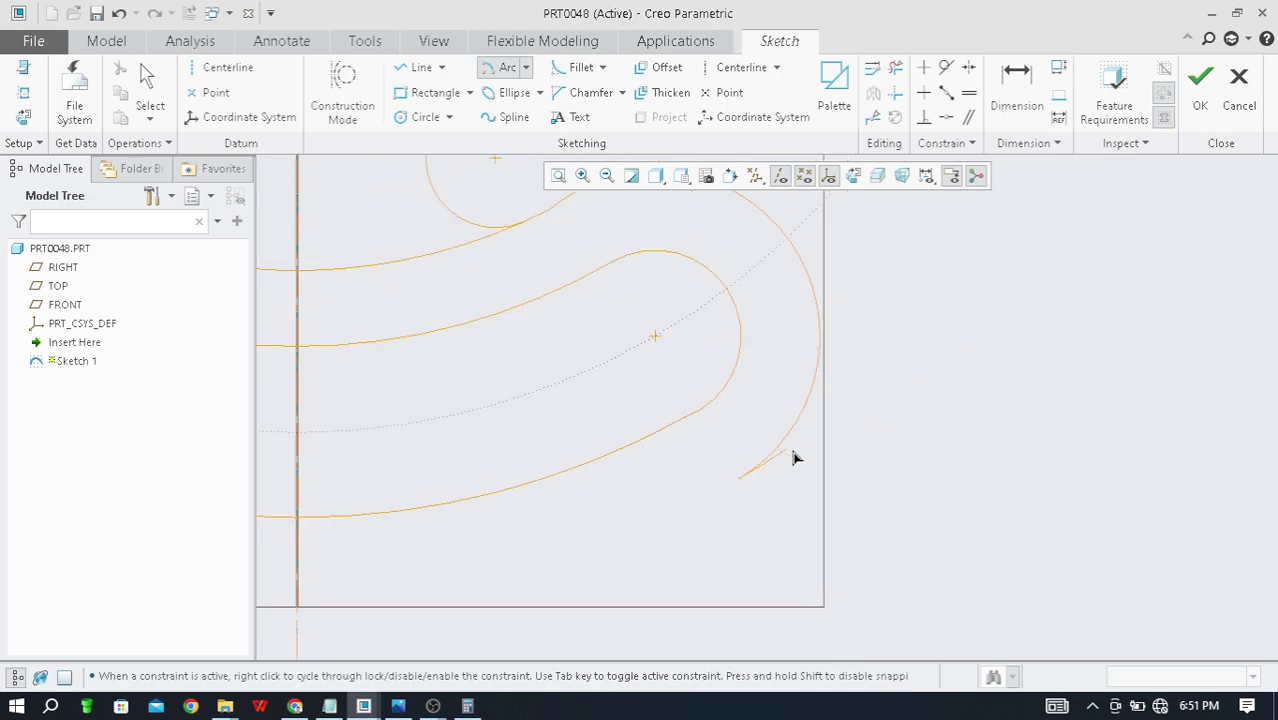
{"action": "scroll", "coordinate": [602, 532], "scroll_direction": "down", "scroll_amount": 1}
{"action": "scroll", "coordinate": [420, 500], "scroll_direction": "up", "scroll_amount": 6}
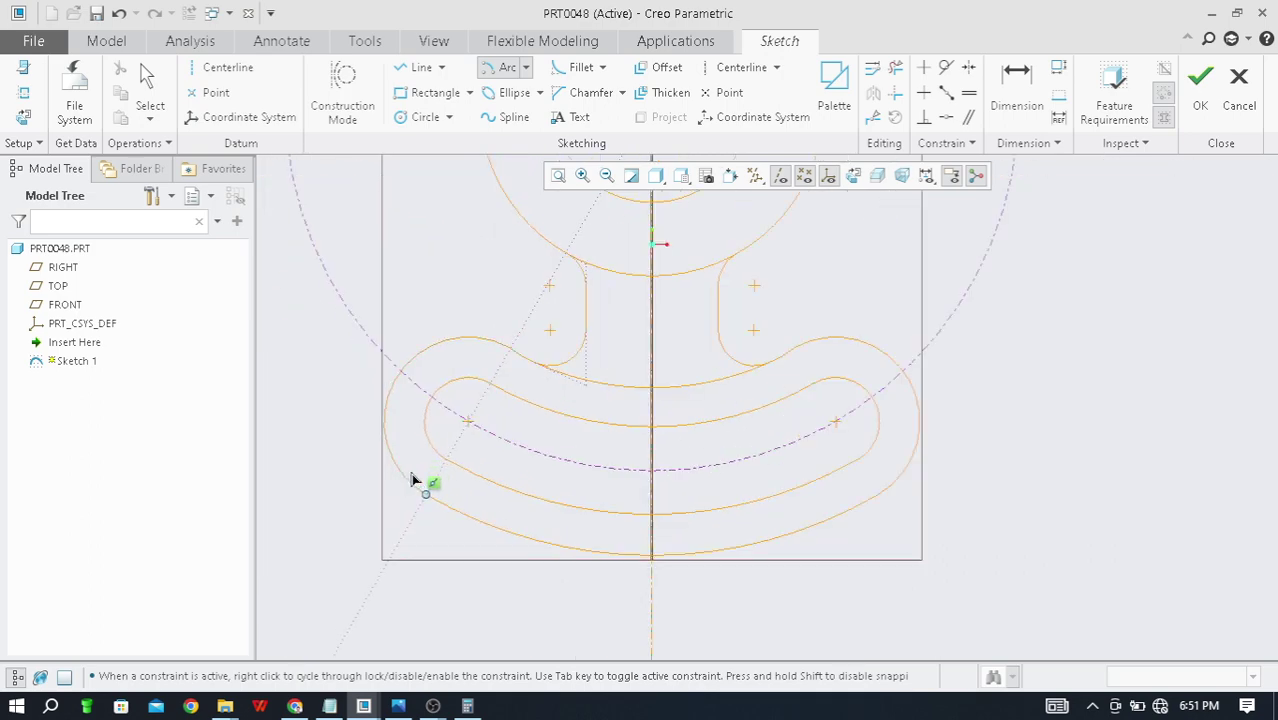
{"action": "scroll", "coordinate": [478, 535], "scroll_direction": "up", "scroll_amount": 3}
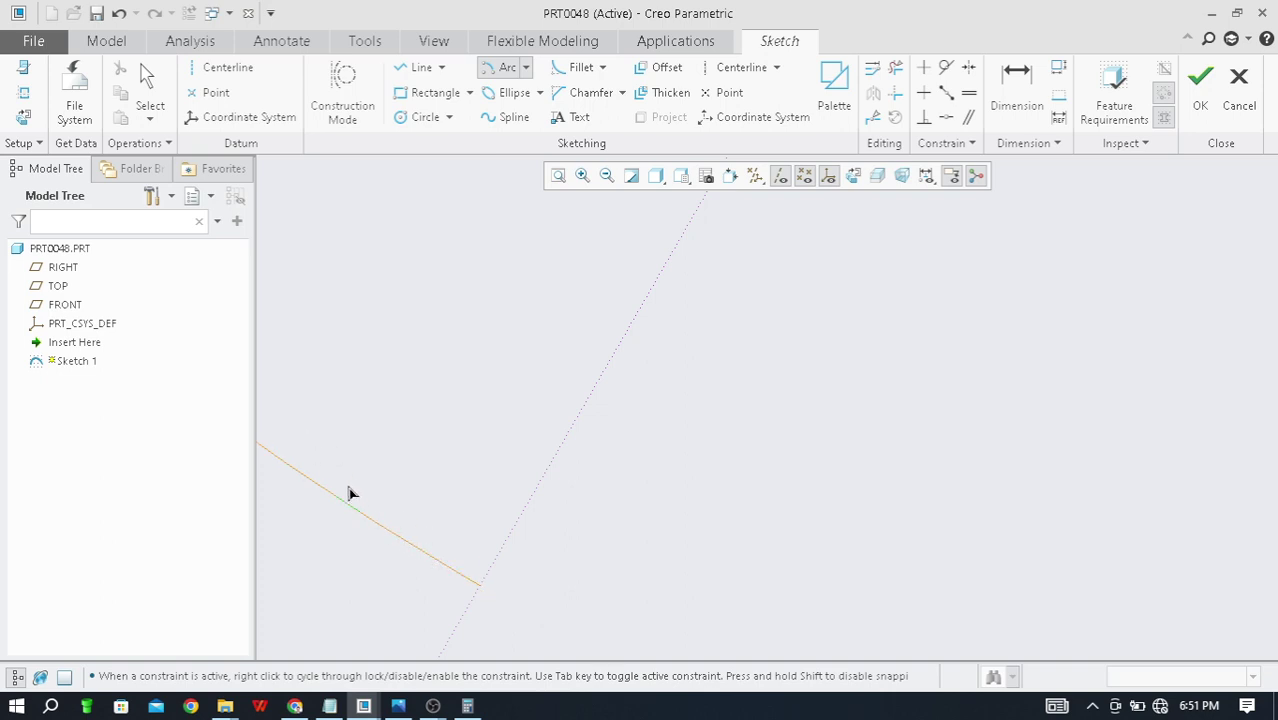
{"action": "scroll", "coordinate": [457, 450], "scroll_direction": "down", "scroll_amount": 3}
{"action": "scroll", "coordinate": [430, 505], "scroll_direction": "down", "scroll_amount": 5}
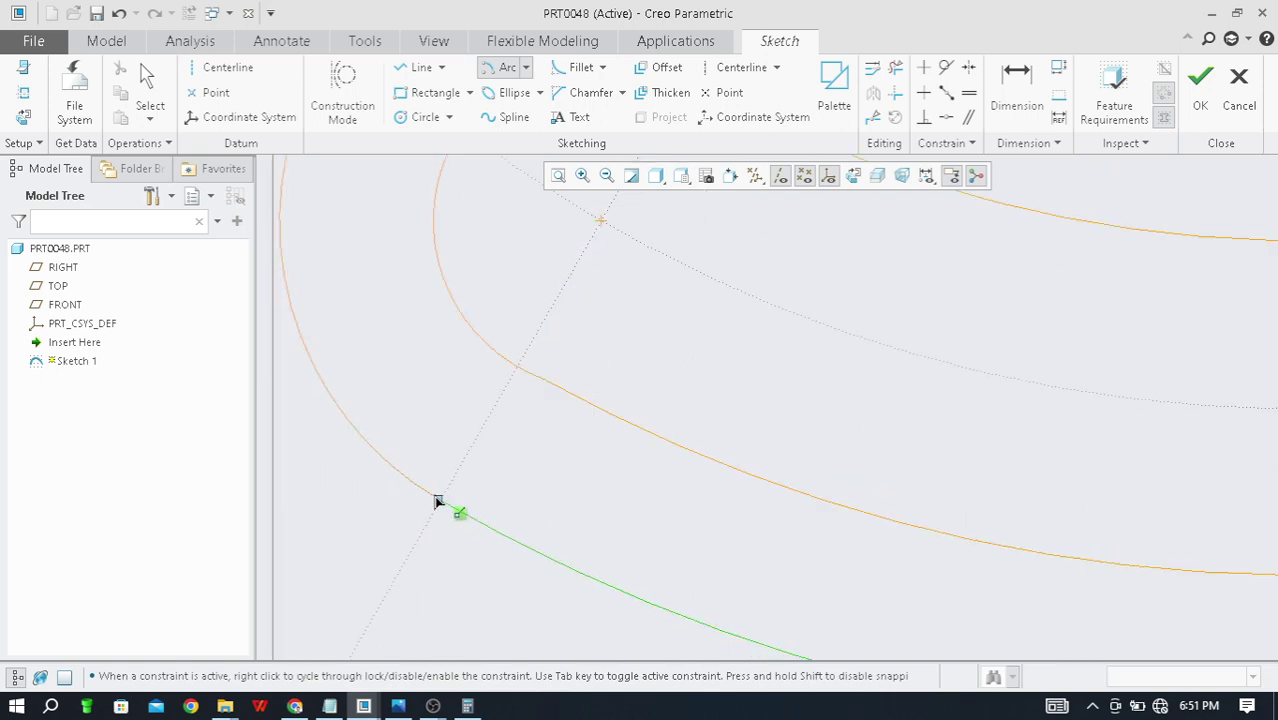
{"action": "middle_click", "coordinate": [336, 502]}
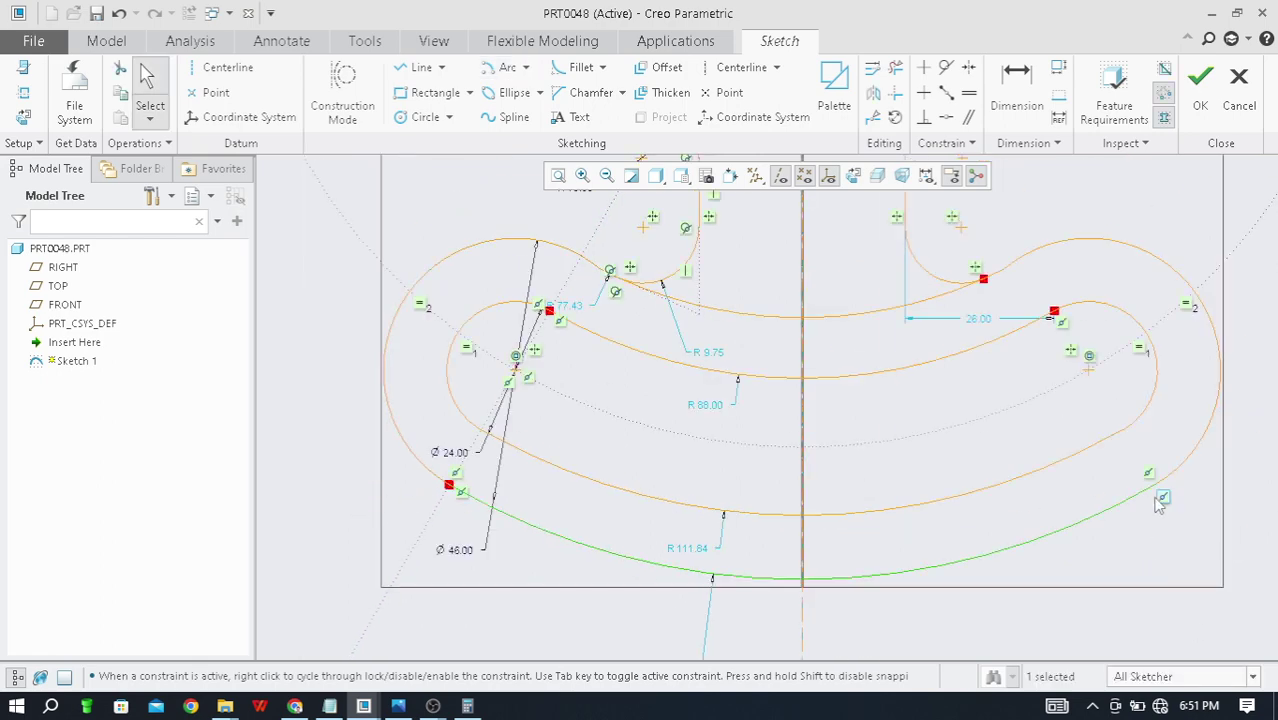
Step: Examine how the outer bottom arc meets the lower end of the left outer end arc at the angled construction line
{"action": "scroll", "coordinate": [455, 488], "scroll_direction": "up", "scroll_amount": 5}
{"action": "scroll", "coordinate": [460, 462], "scroll_direction": "up", "scroll_amount": 6}
{"action": "scroll", "coordinate": [443, 408], "scroll_direction": "up", "scroll_amount": 2}
{"action": "scroll", "coordinate": [446, 414], "scroll_direction": "down", "scroll_amount": 4}
{"action": "scroll", "coordinate": [440, 405], "scroll_direction": "up", "scroll_amount": 4}
{"action": "scroll", "coordinate": [437, 399], "scroll_direction": "down", "scroll_amount": 3}
{"action": "scroll", "coordinate": [630, 540], "scroll_direction": "up", "scroll_amount": 3}
{"action": "scroll", "coordinate": [689, 546], "scroll_direction": "up", "scroll_amount": 2}
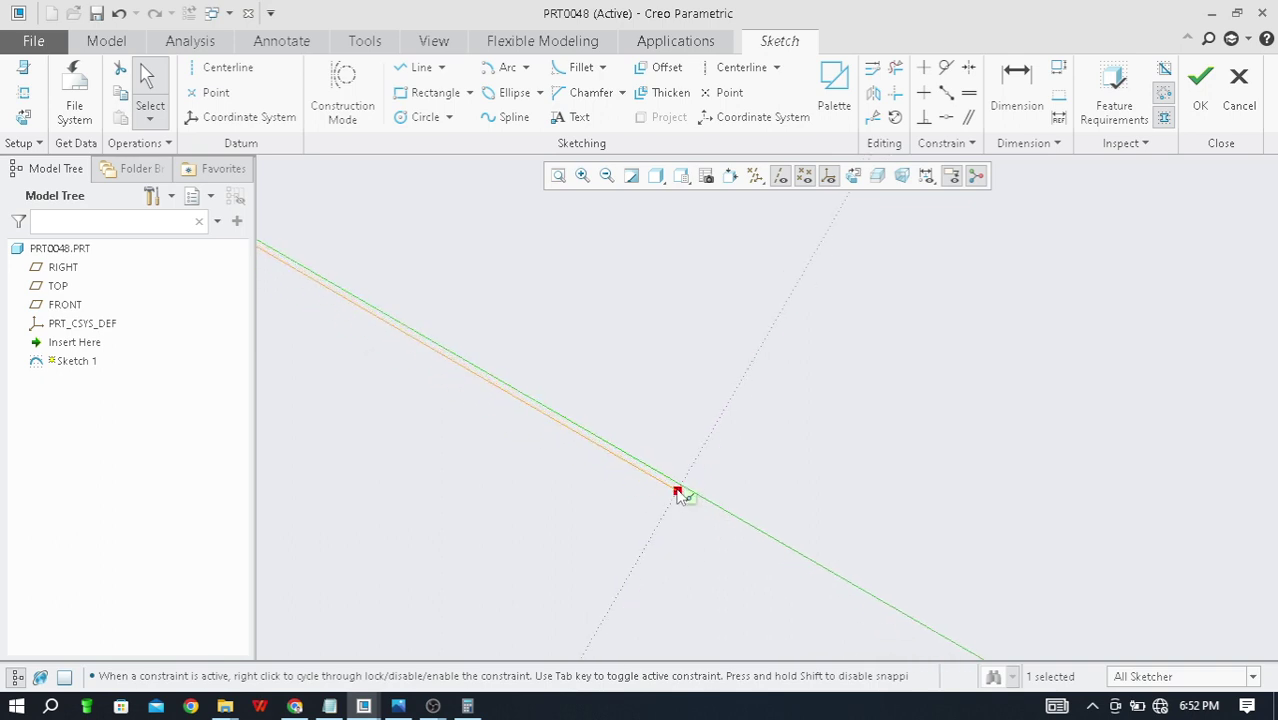
{"action": "middle_click_drag", "start_coordinate": [690, 501], "coordinate": [711, 521], "text": "shift"}
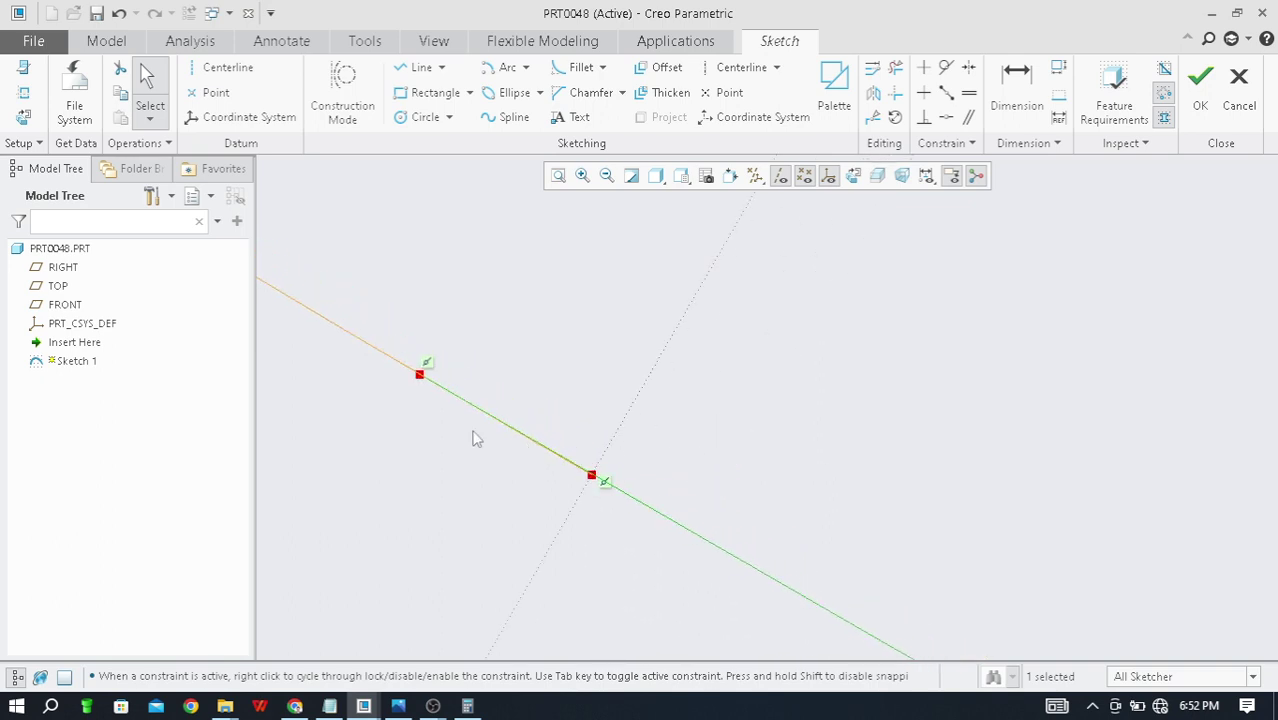
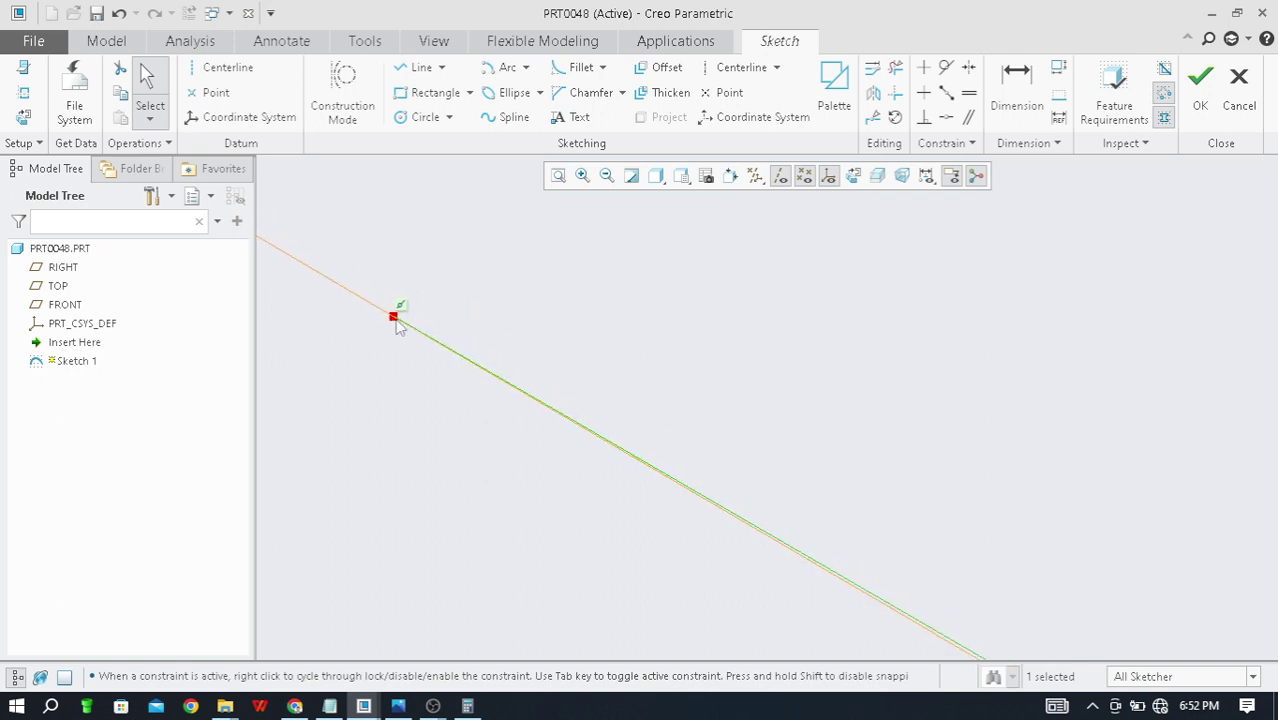
{"action": "scroll", "coordinate": [594, 487], "scroll_direction": "up", "scroll_amount": 1}
{"action": "scroll", "coordinate": [452, 400], "scroll_direction": "up", "scroll_amount": 5}
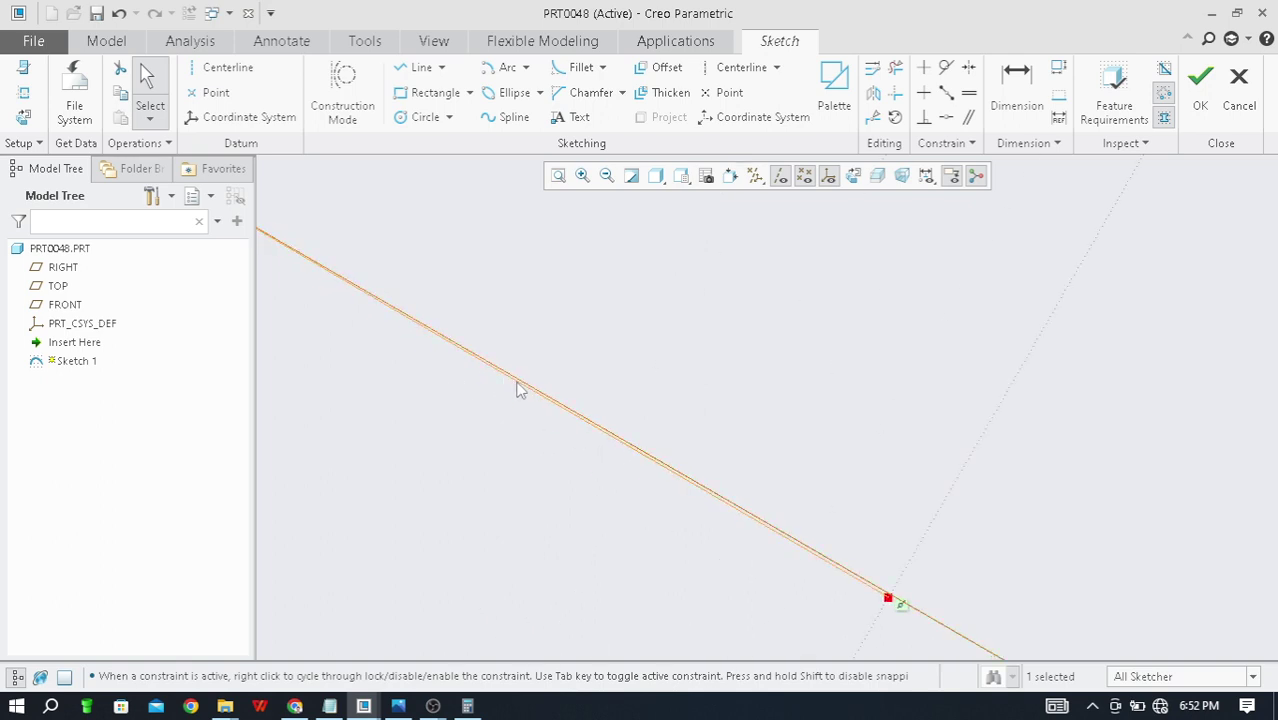
{"action": "scroll", "coordinate": [378, 348], "scroll_direction": "down", "scroll_amount": 5}
{"action": "scroll", "coordinate": [397, 378], "scroll_direction": "up", "scroll_amount": 4}
{"action": "scroll", "coordinate": [308, 300], "scroll_direction": "up", "scroll_amount": 4}
{"action": "scroll", "coordinate": [482, 351], "scroll_direction": "down", "scroll_amount": 3}
{"action": "scroll", "coordinate": [705, 479], "scroll_direction": "up", "scroll_amount": 3}
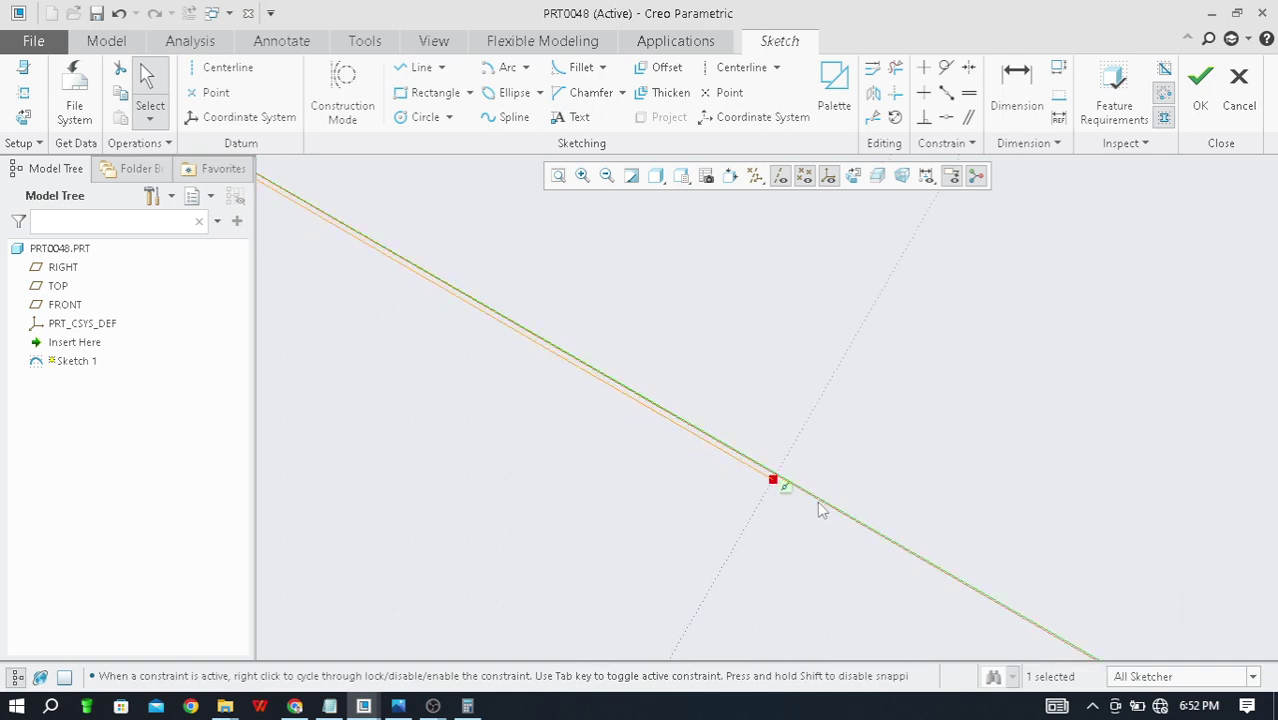
{"action": "scroll", "coordinate": [540, 468], "scroll_direction": "down", "scroll_amount": 4}
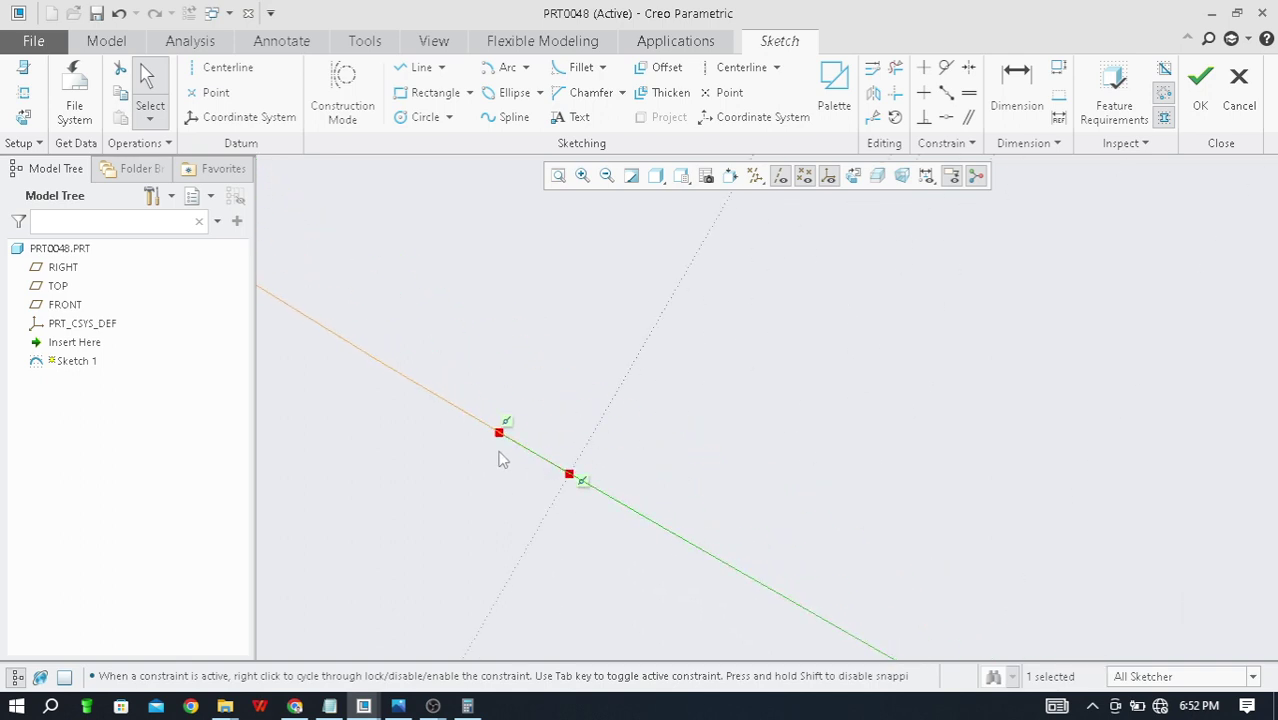
Step: Try to trim the overlapping arc ends where the outer bottom arc meets the left outer end arc
{"action": "left_click", "coordinate": [895, 67]}
{"action": "scroll", "coordinate": [572, 478], "scroll_direction": "up", "scroll_amount": 3}
{"action": "scroll", "coordinate": [640, 430], "scroll_direction": "up", "scroll_amount": 3}
{"action": "scroll", "coordinate": [616, 485], "scroll_direction": "down", "scroll_amount": 3}
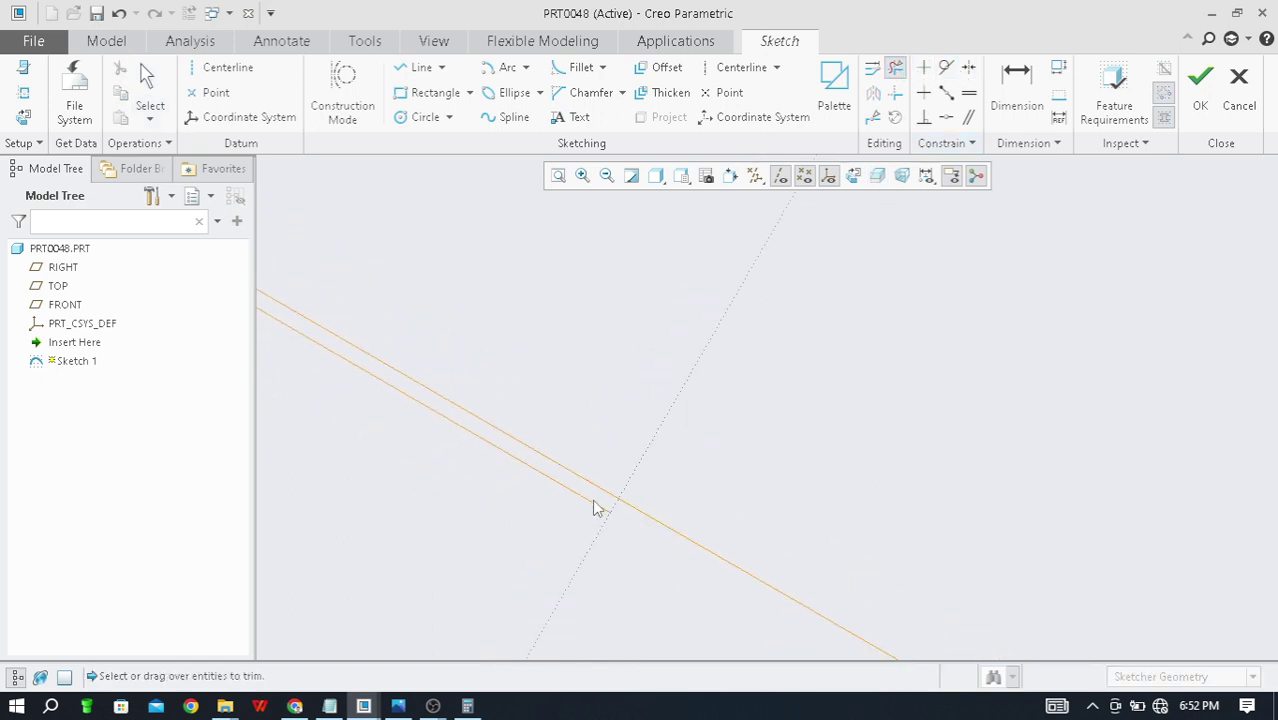
{"action": "left_click", "coordinate": [596, 521]}
{"action": "left_click", "coordinate": [598, 490]}
{"action": "scroll", "coordinate": [585, 476], "scroll_direction": "down", "scroll_amount": 5}
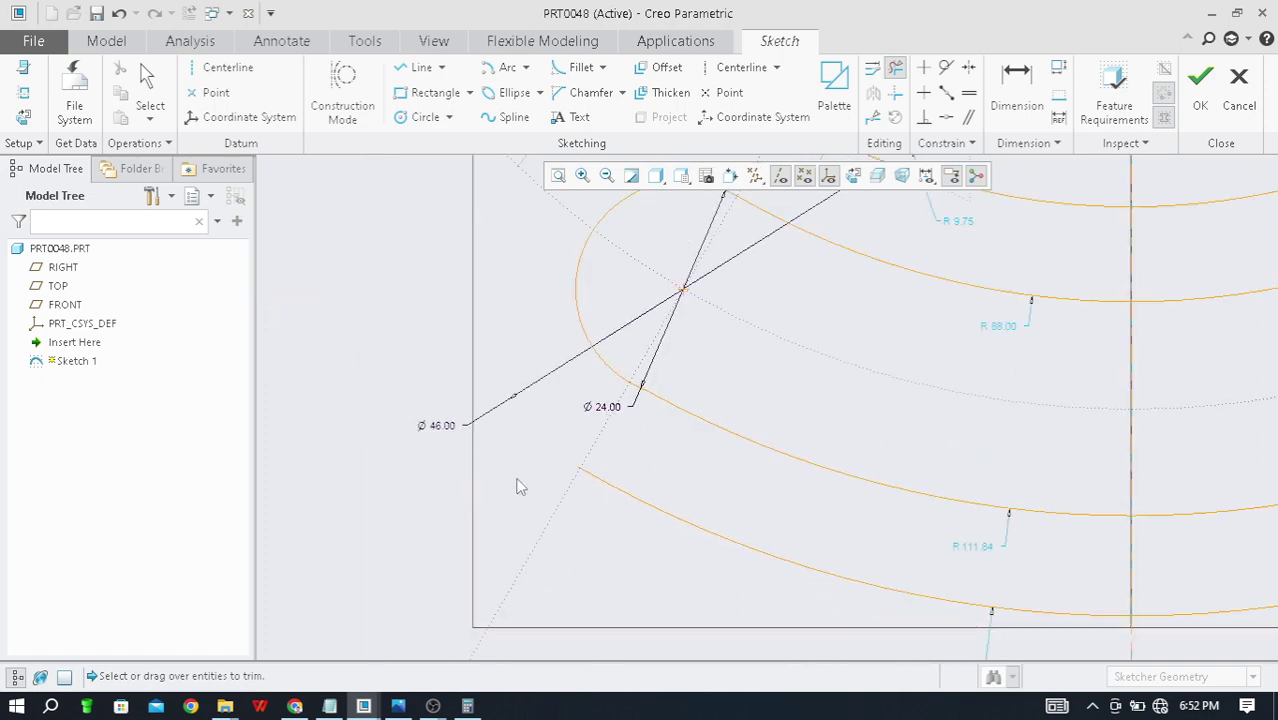
{"action": "scroll", "coordinate": [517, 487], "scroll_direction": "down", "scroll_amount": 3}
{"action": "scroll", "coordinate": [547, 486], "scroll_direction": "up", "scroll_amount": 3}
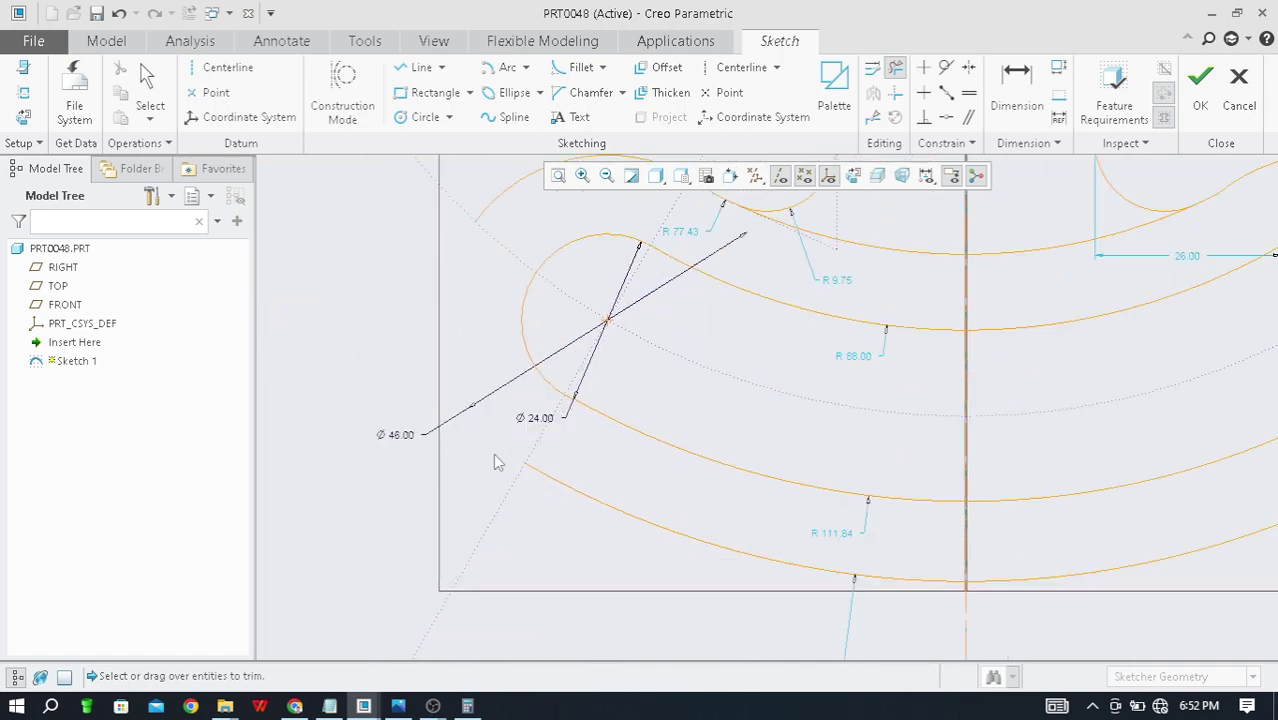
Step: Undo the trims at the left joint and the creation of the outer bottom arc
{"action": "key", "text": "ctrl+z"}
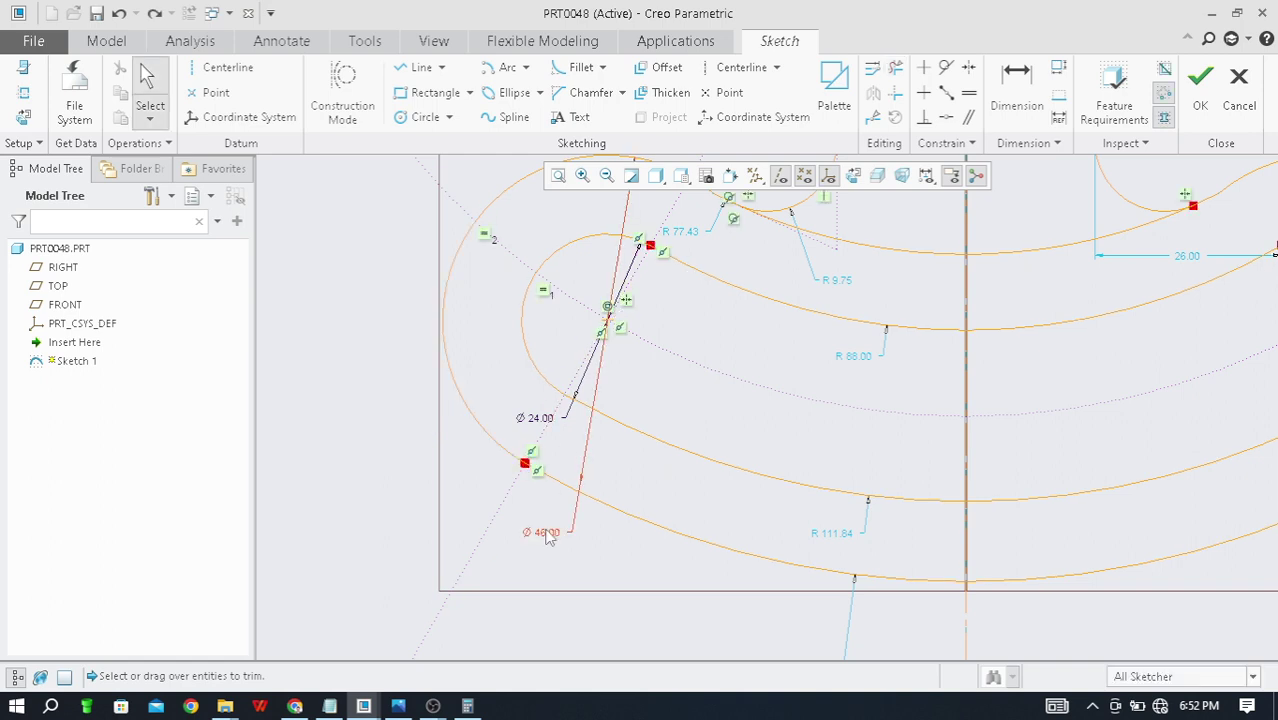
{"action": "scroll", "coordinate": [490, 458], "scroll_direction": "down", "scroll_amount": 1}
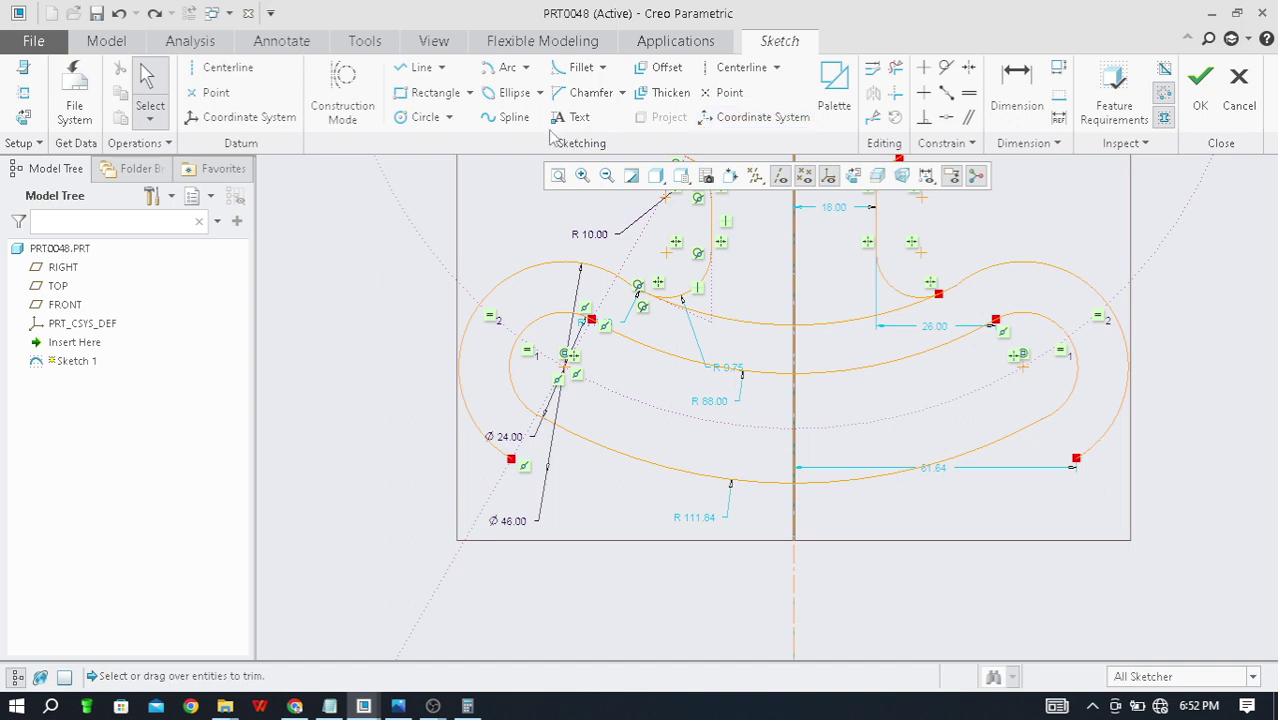
Step: Draw a Center and Ends arc about the origin from the left outer end arc's lower endpoint to just past the right outer end arc
{"action": "left_click", "coordinate": [530, 68]}
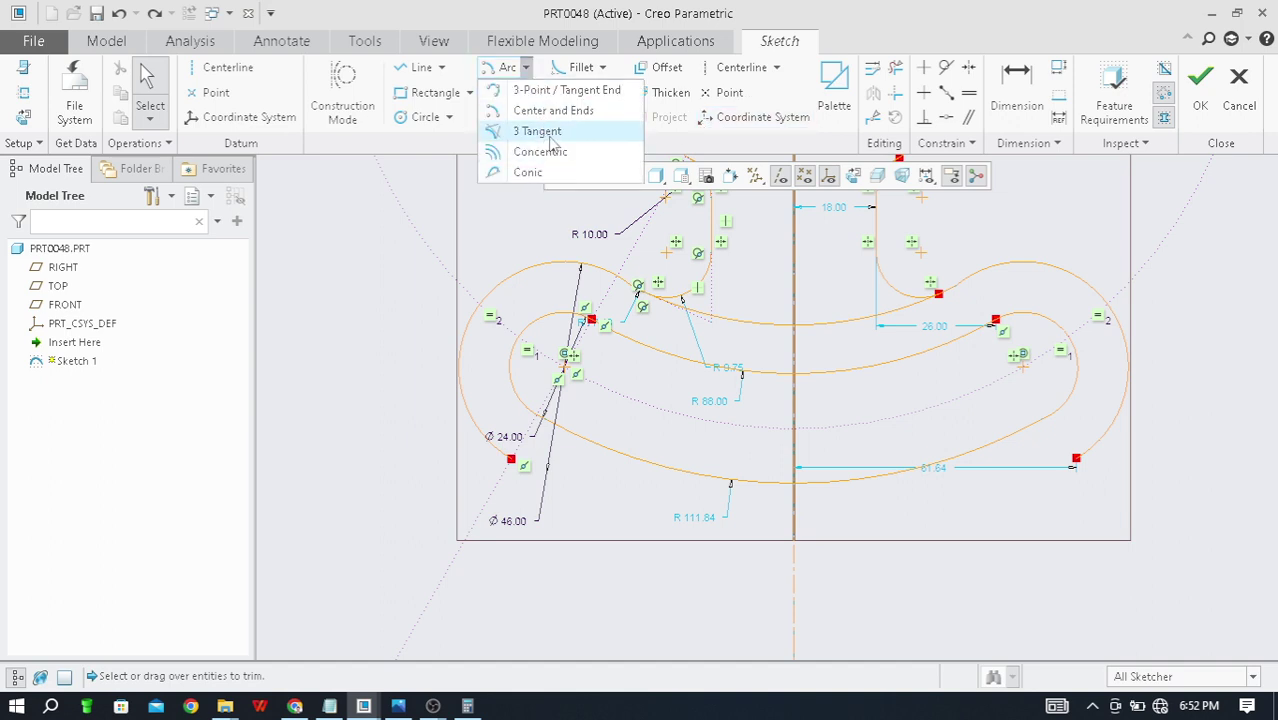
{"action": "left_click", "coordinate": [600, 112]}
{"action": "scroll", "coordinate": [615, 385], "scroll_direction": "up", "scroll_amount": 5}
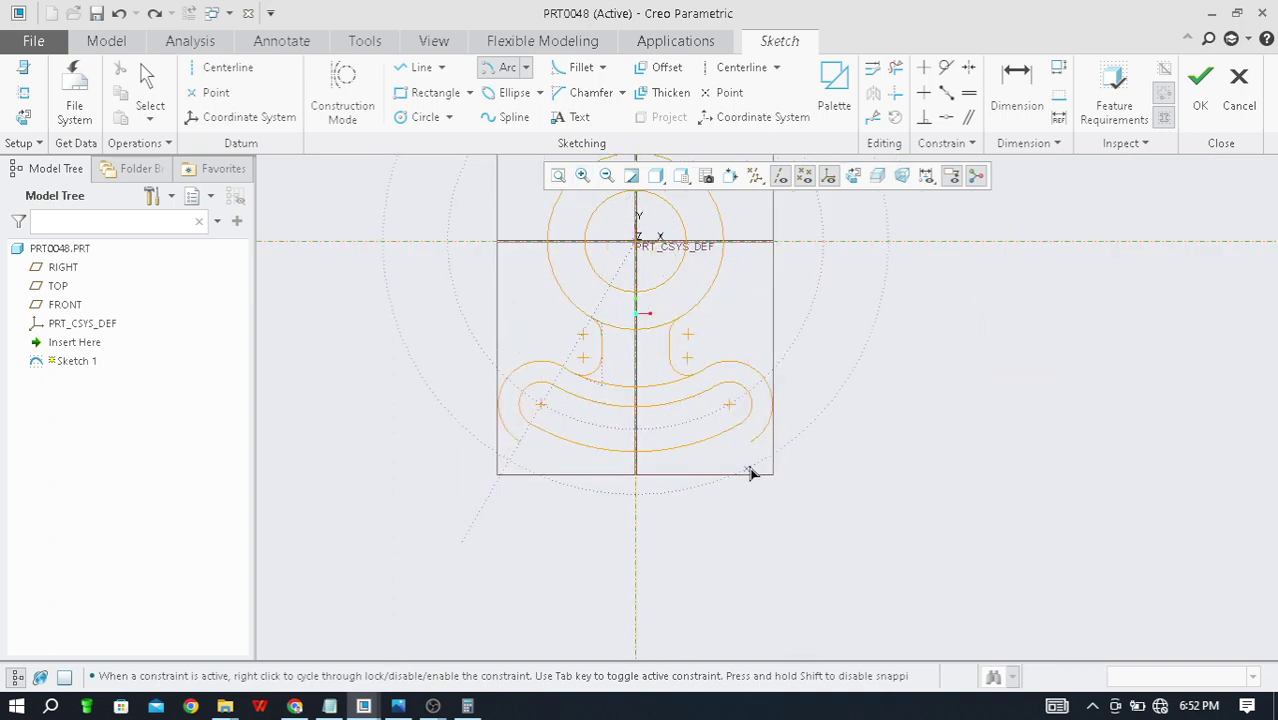
{"action": "scroll", "coordinate": [590, 423], "scroll_direction": "up", "scroll_amount": 3}
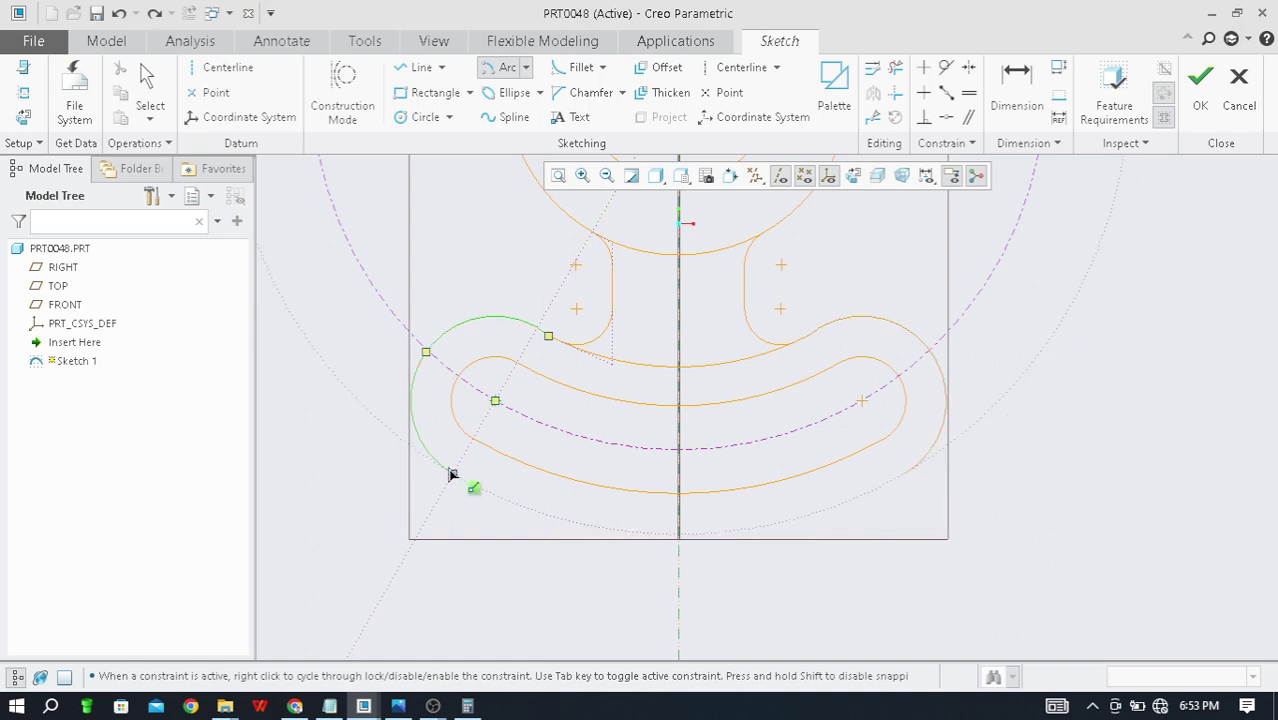
{"action": "left_click", "coordinate": [450, 474]}
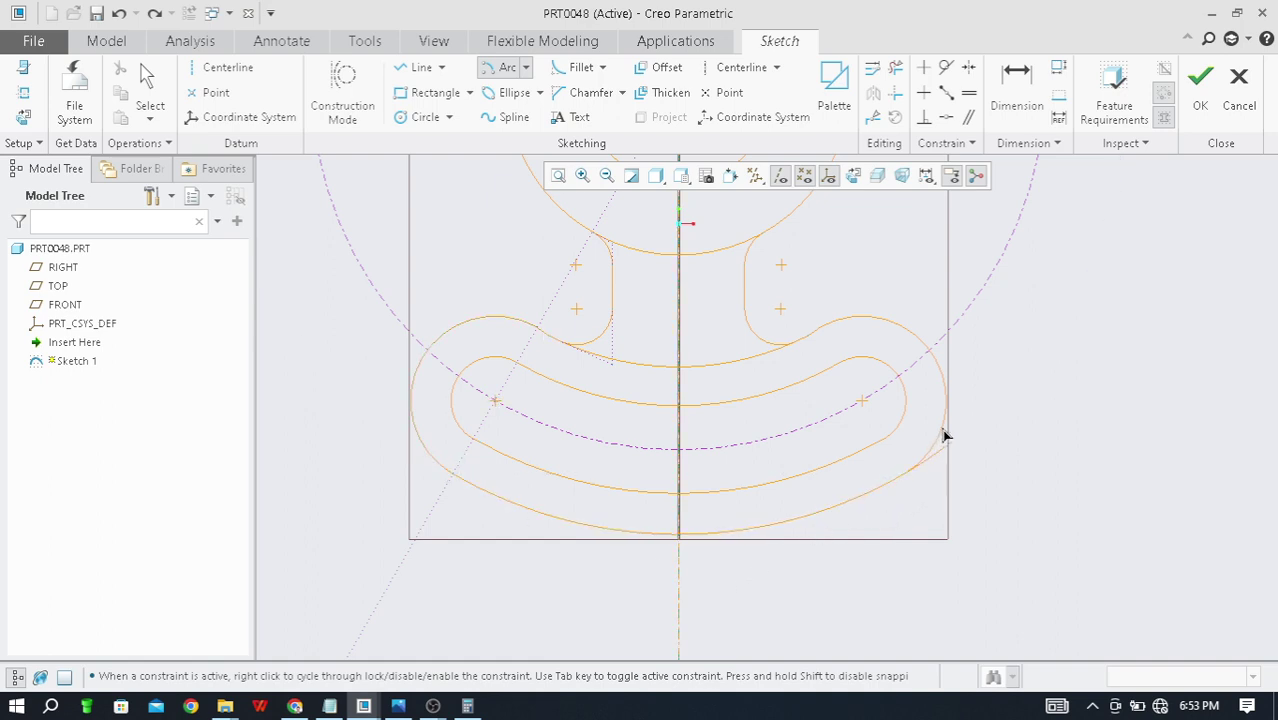
{"action": "scroll", "coordinate": [918, 470], "scroll_direction": "up", "scroll_amount": 5}
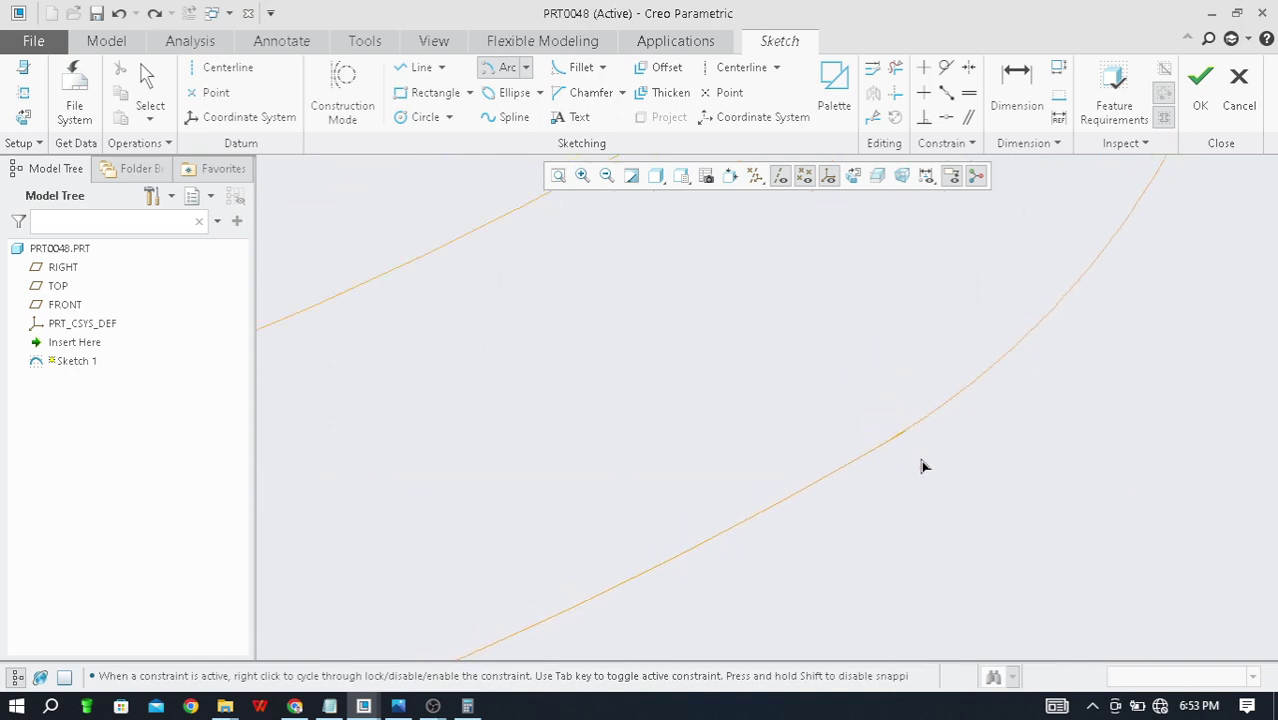
{"action": "scroll", "coordinate": [918, 462], "scroll_direction": "up", "scroll_amount": 5}
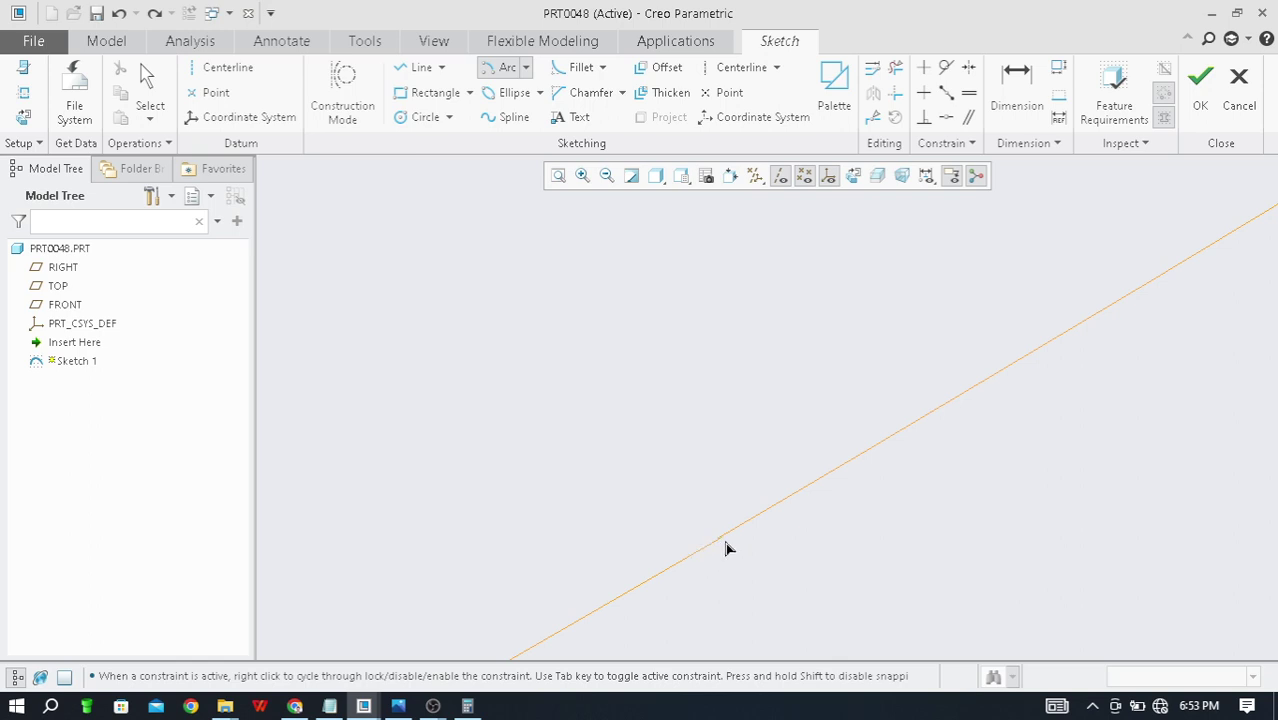
{"action": "scroll", "coordinate": [724, 557], "scroll_direction": "down", "scroll_amount": 5}
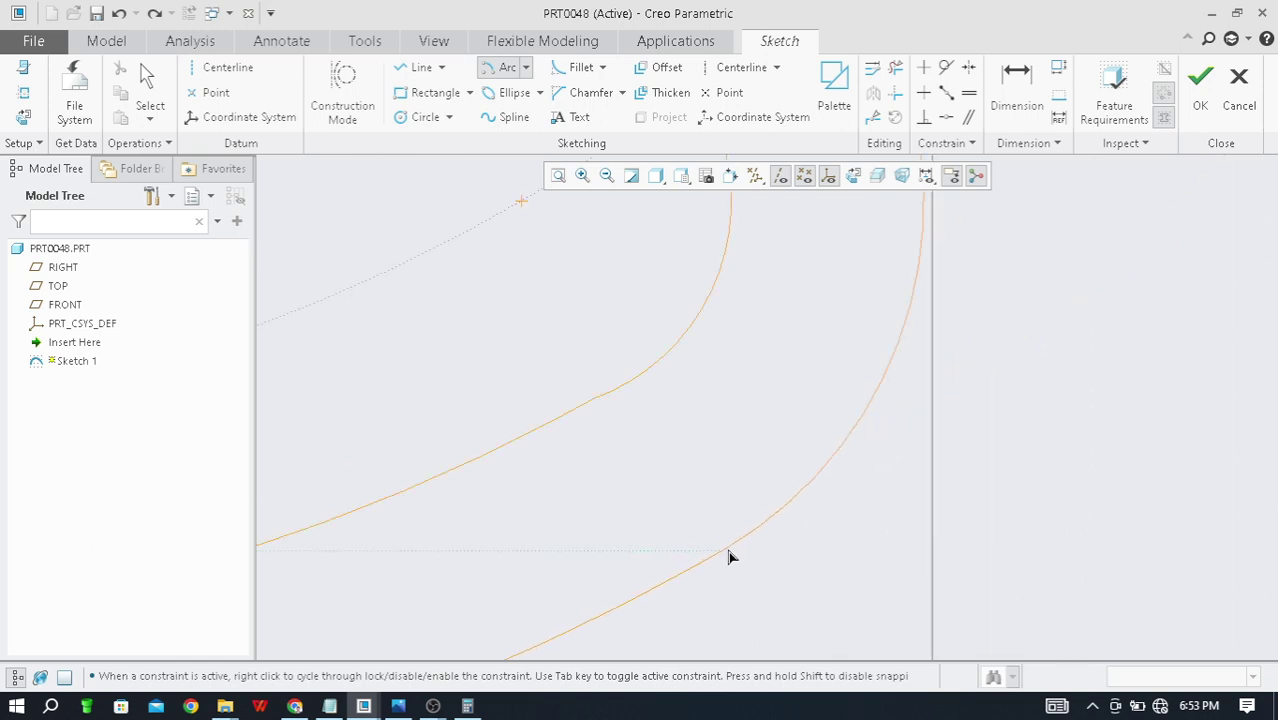
{"action": "scroll", "coordinate": [845, 545], "scroll_direction": "down", "scroll_amount": 2}
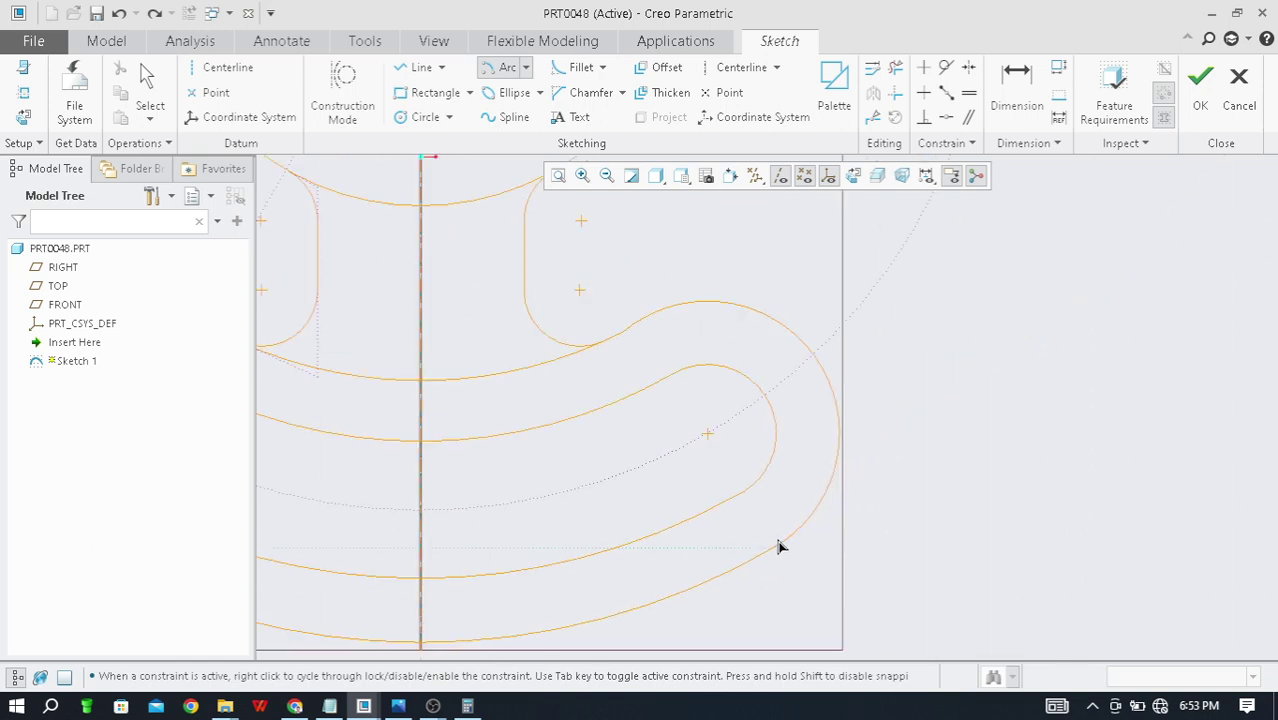
{"action": "scroll", "coordinate": [770, 568], "scroll_direction": "up", "scroll_amount": 3}
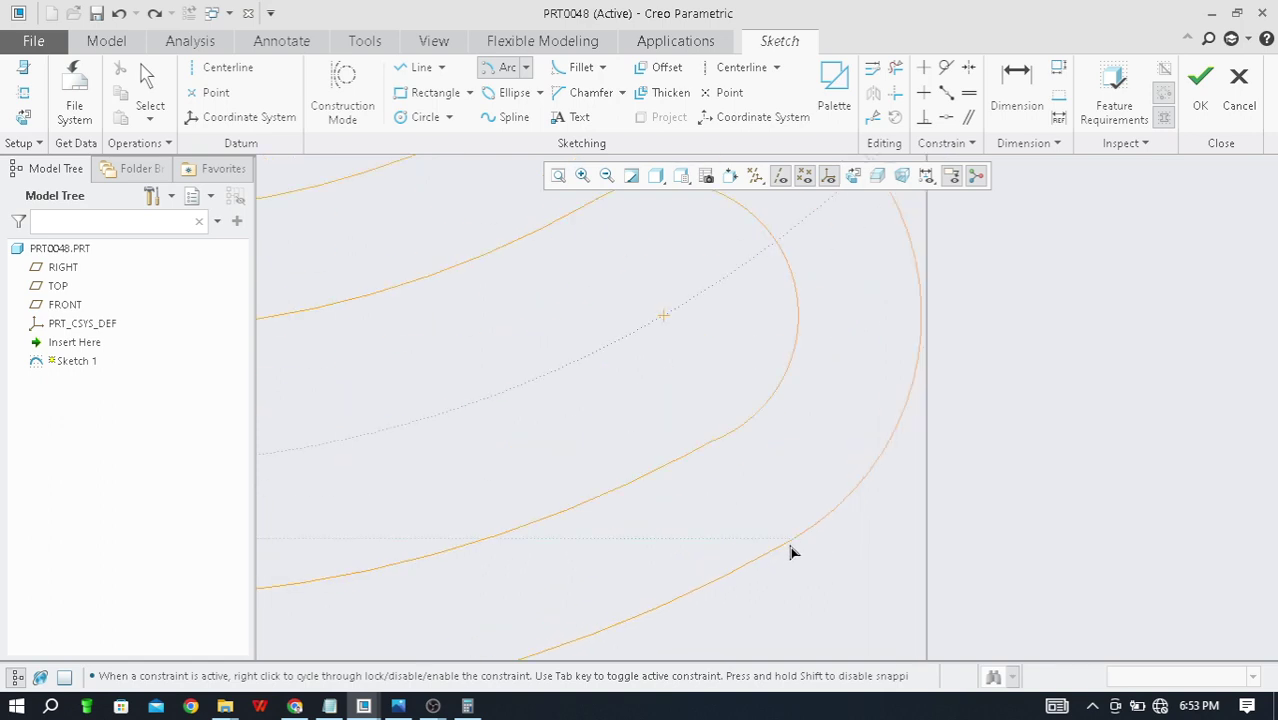
{"action": "scroll", "coordinate": [790, 544], "scroll_direction": "up", "scroll_amount": 3}
{"action": "scroll", "coordinate": [864, 522], "scroll_direction": "up", "scroll_amount": 2}
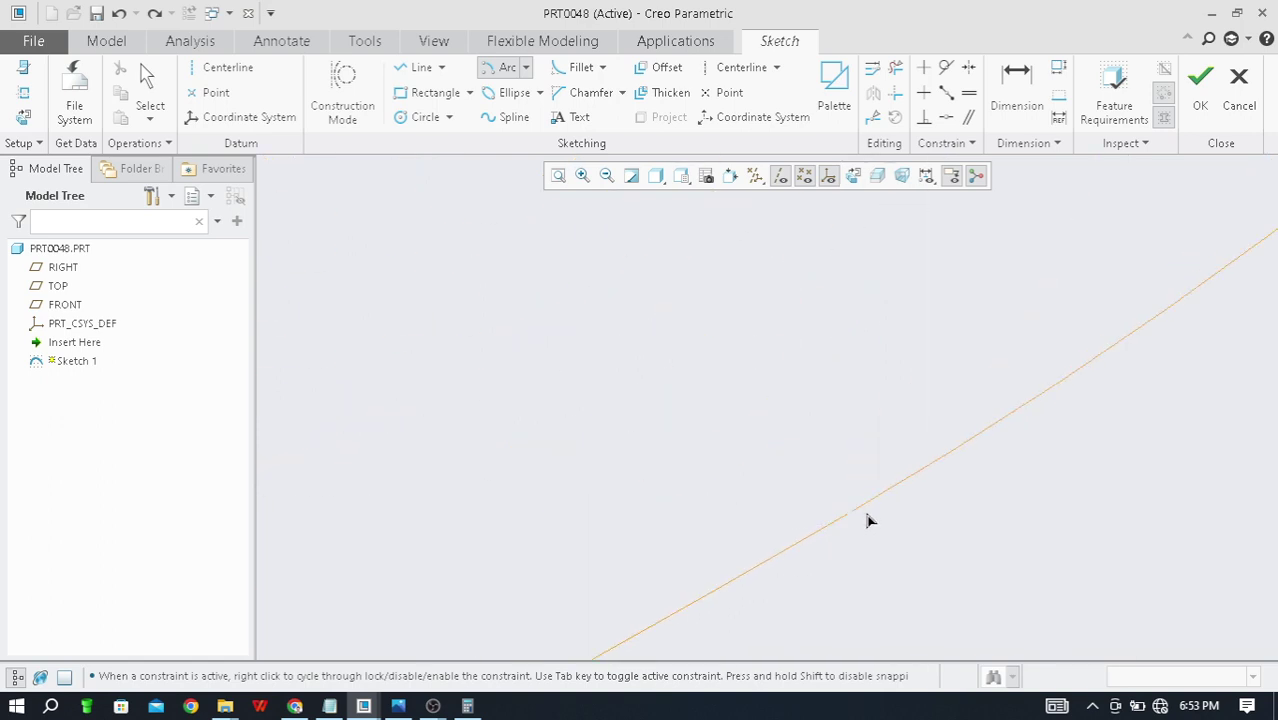
{"action": "scroll", "coordinate": [840, 500], "scroll_direction": "up", "scroll_amount": 3}
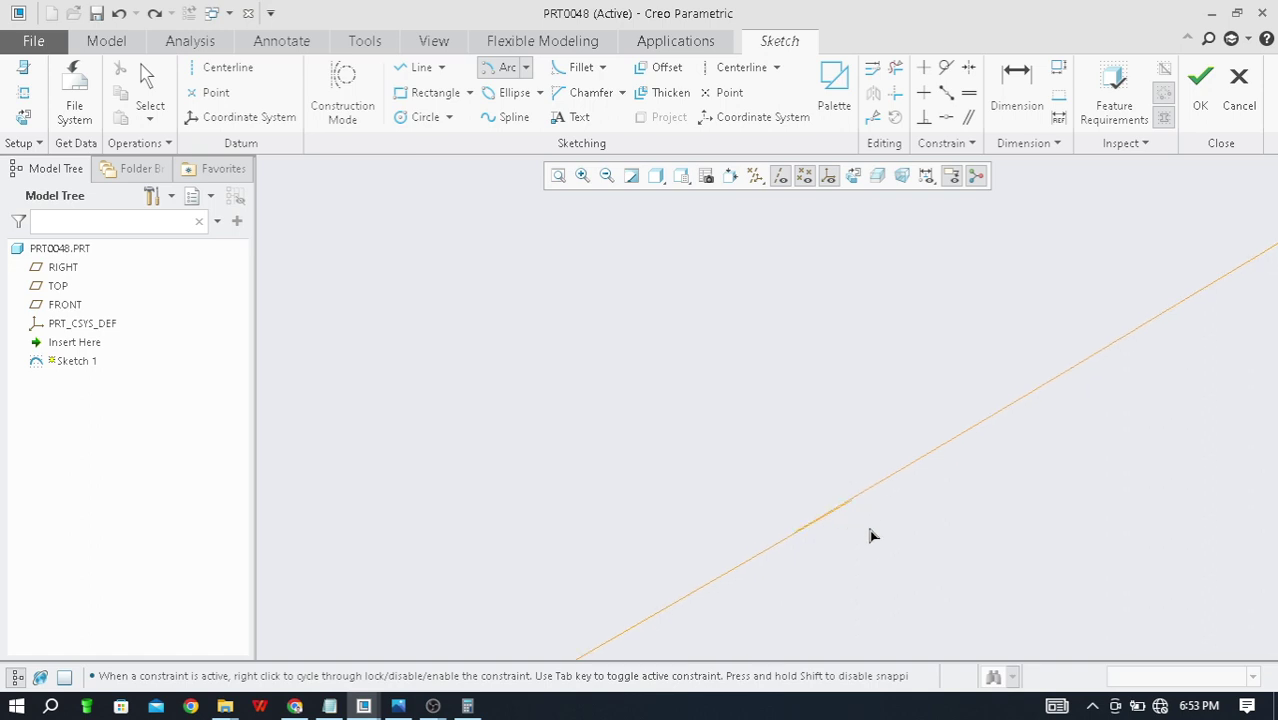
{"action": "scroll", "coordinate": [600, 580], "scroll_direction": "up", "scroll_amount": 3}
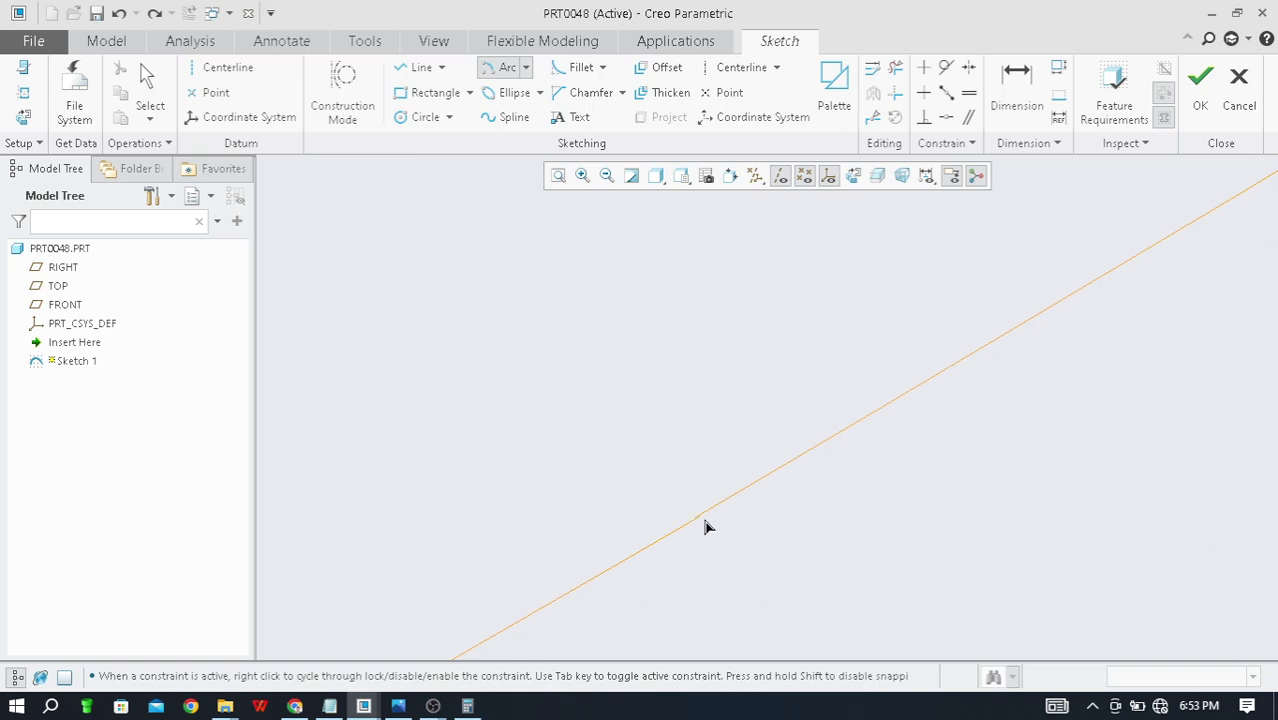
{"action": "scroll", "coordinate": [660, 543], "scroll_direction": "down", "scroll_amount": 5}
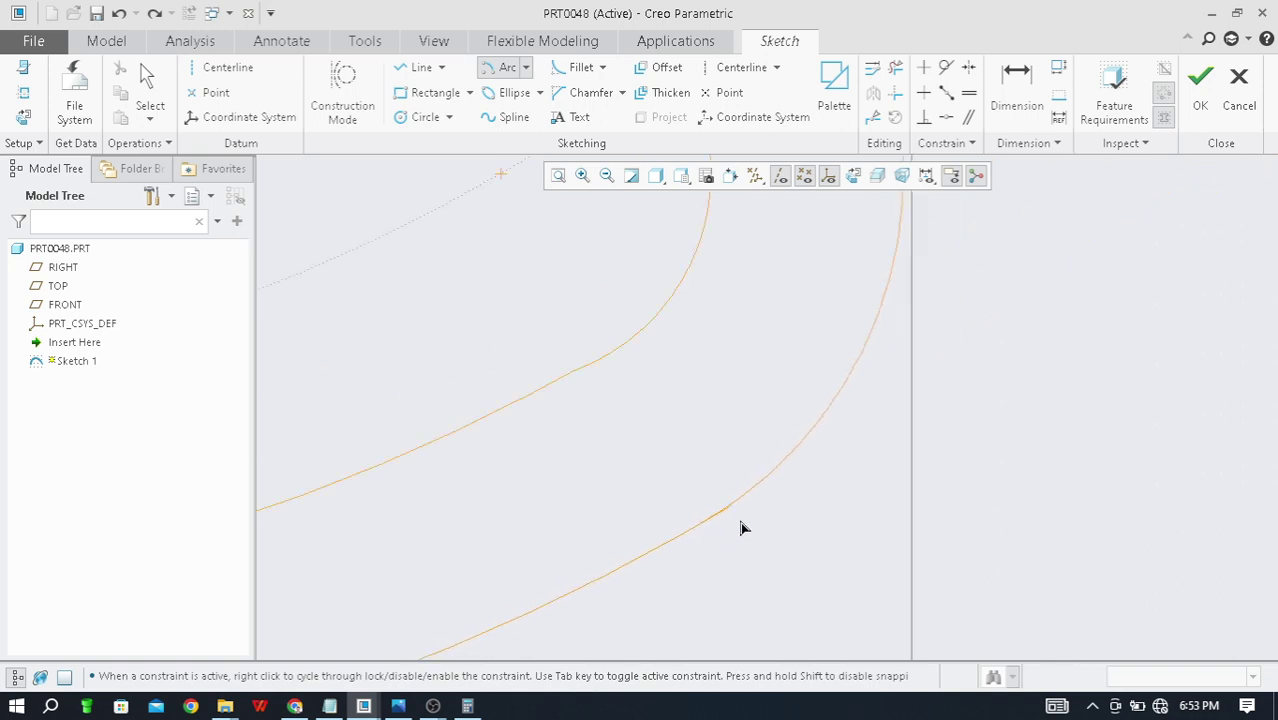
{"action": "scroll", "coordinate": [807, 528], "scroll_direction": "down", "scroll_amount": 3}
{"action": "scroll", "coordinate": [864, 491], "scroll_direction": "up", "scroll_amount": 3}
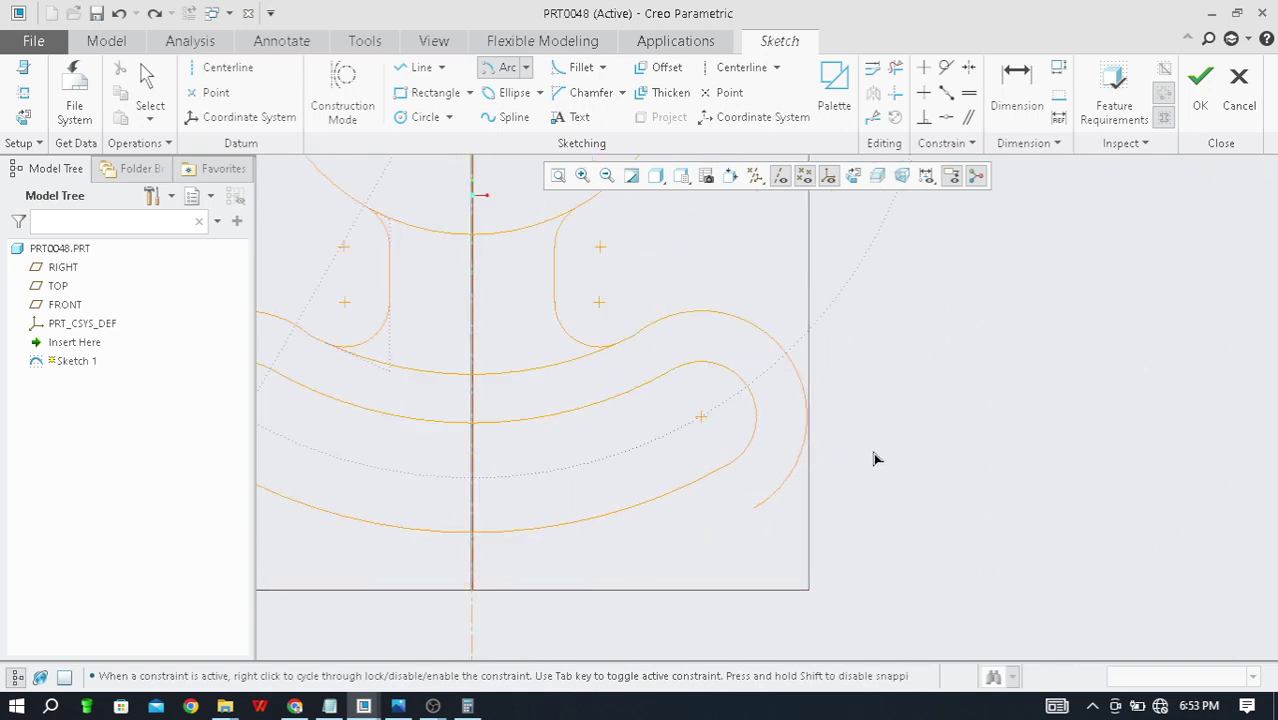
{"action": "left_click", "coordinate": [890, 505]}
{"action": "scroll", "coordinate": [900, 510], "scroll_direction": "down", "scroll_amount": 3}
{"action": "middle_click", "coordinate": [938, 477]}
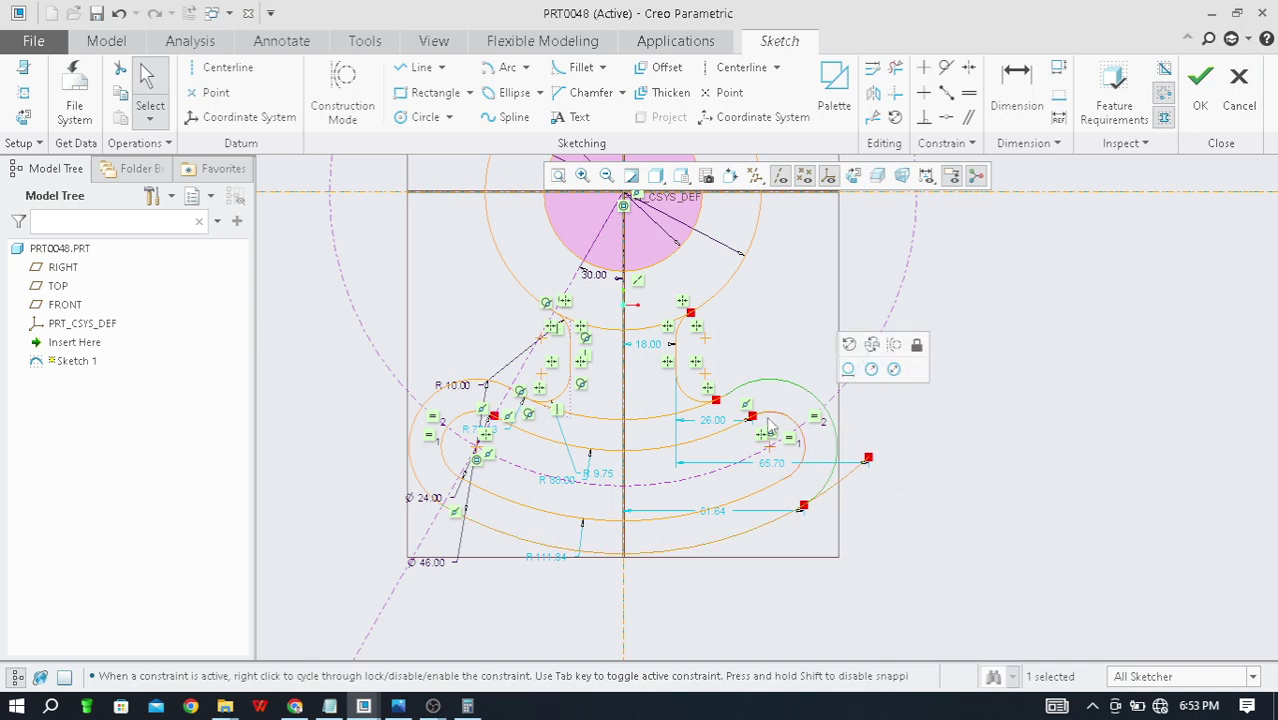
Step: Try to move the right outer end arc's lower endpoint along the new bottom arc, and undo the move
{"action": "scroll", "coordinate": [812, 520], "scroll_direction": "up", "scroll_amount": 5}
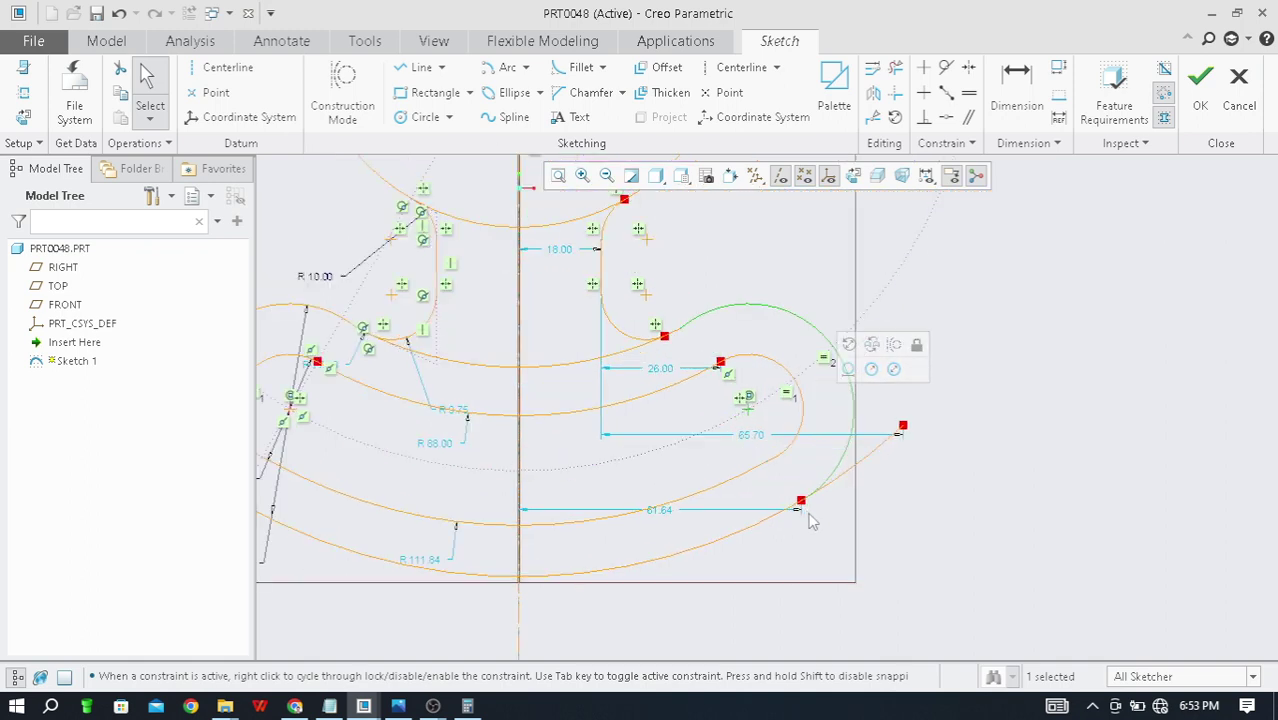
{"action": "mouse_move", "coordinate": [799, 502]}
{"action": "left_mouse_down"}
{"action": "mouse_move", "coordinate": [813, 505]}
{"action": "mouse_move", "coordinate": [778, 482]}
{"action": "mouse_move", "coordinate": [830, 502]}
{"action": "mouse_move", "coordinate": [812, 505]}
{"action": "left_mouse_up"}
{"action": "key", "text": "ctrl+z"}
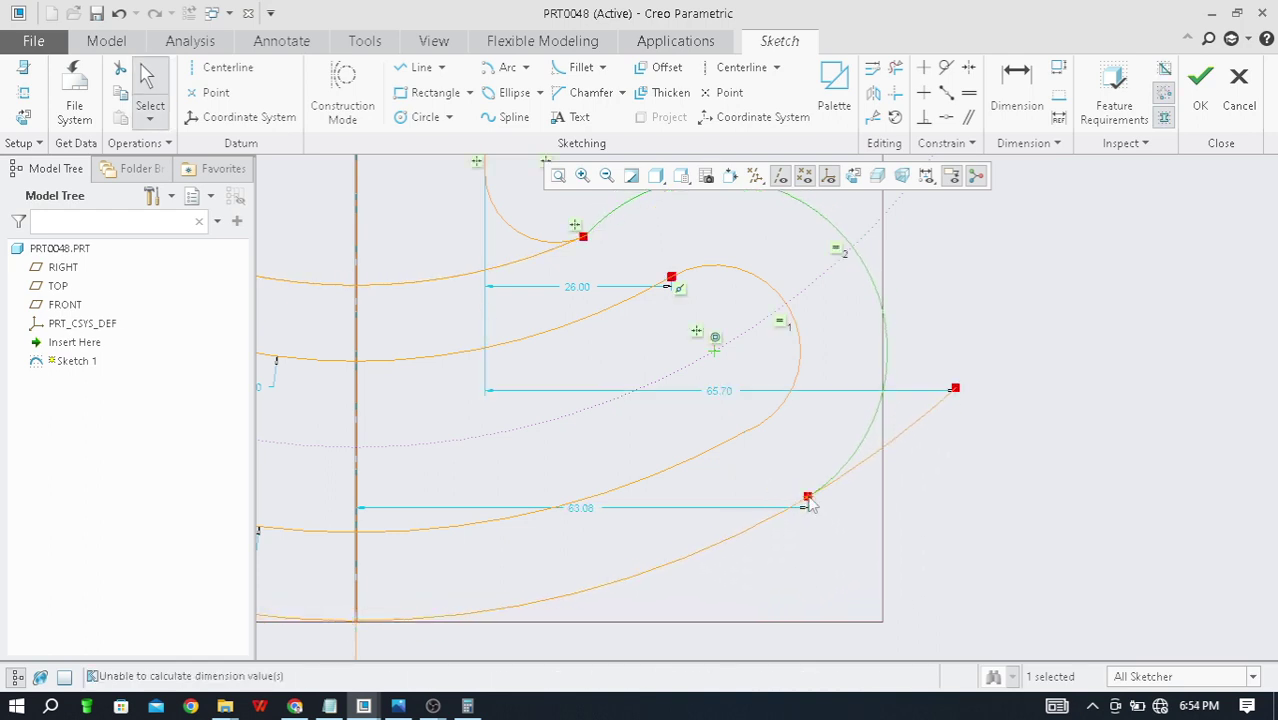
{"action": "scroll", "coordinate": [813, 507], "scroll_direction": "down", "scroll_amount": 3}
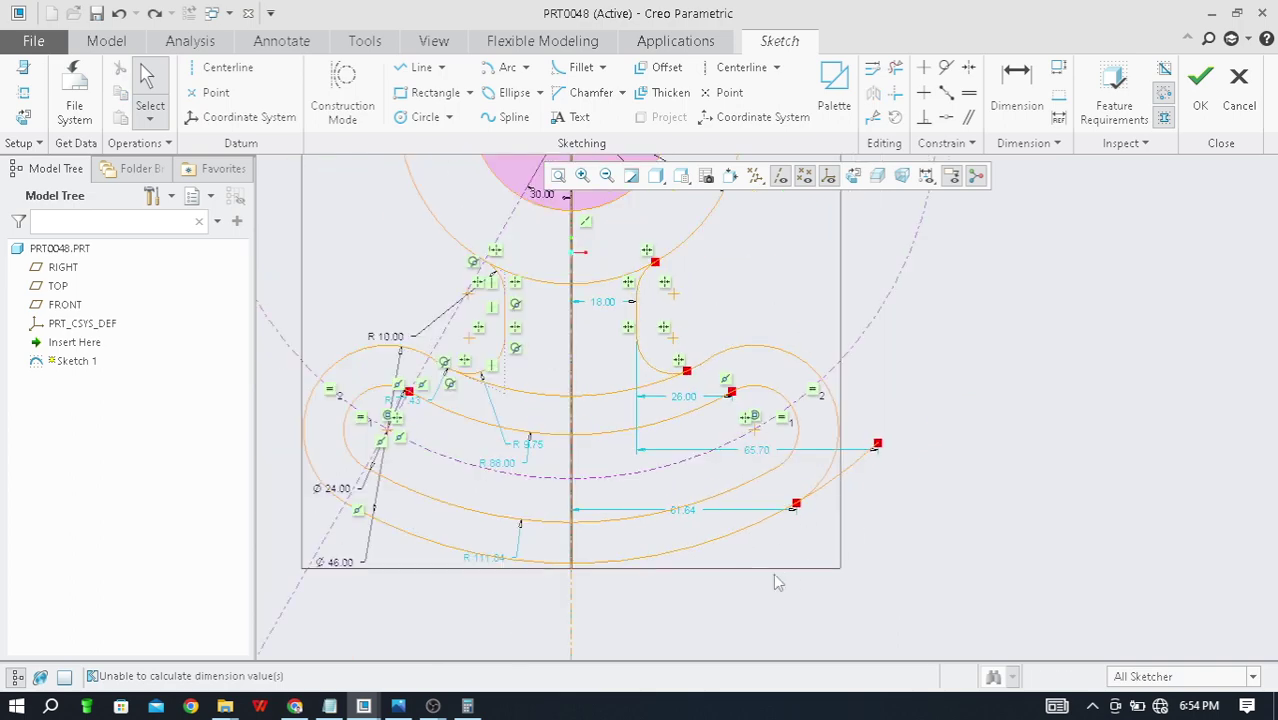
Step: Examine the joint between the right outer end arc and the outer bottom arc, and check the whole lower profile
{"action": "scroll", "coordinate": [820, 525], "scroll_direction": "up", "scroll_amount": 5}
{"action": "scroll", "coordinate": [783, 513], "scroll_direction": "up", "scroll_amount": 5}
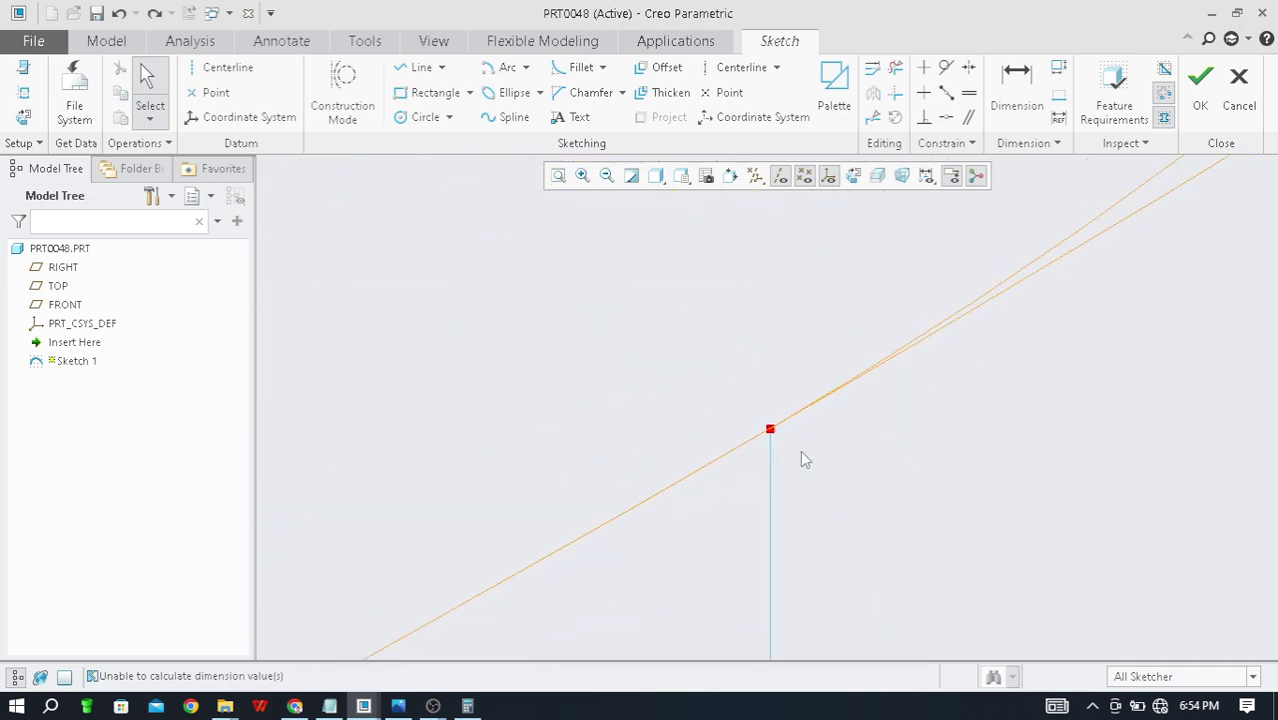
{"action": "middle_click_drag", "start_coordinate": [737, 447], "coordinate": [626, 463], "text": "shift"}
{"action": "scroll", "coordinate": [571, 485], "scroll_direction": "up", "scroll_amount": 5}
{"action": "scroll", "coordinate": [558, 472], "scroll_direction": "down", "scroll_amount": 4}
{"action": "scroll", "coordinate": [558, 481], "scroll_direction": "down", "scroll_amount": 5}
{"action": "scroll", "coordinate": [600, 508], "scroll_direction": "down", "scroll_amount": 6}
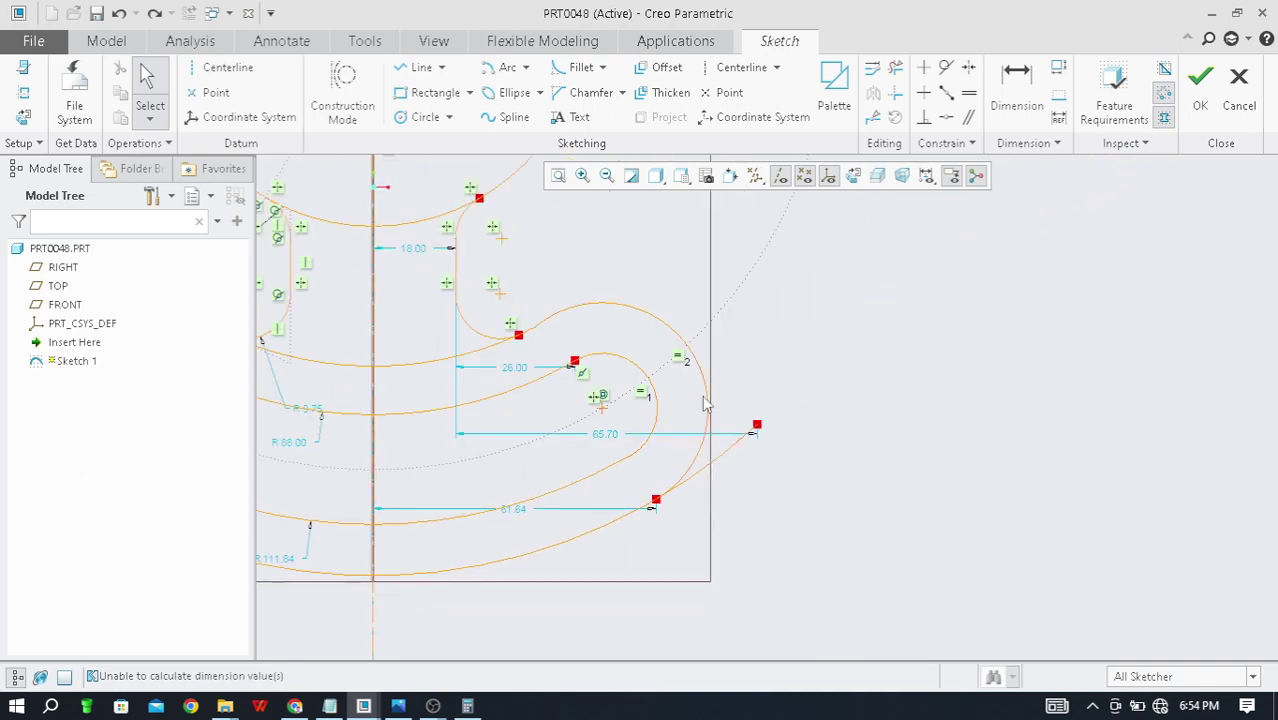
{"action": "scroll", "coordinate": [703, 417], "scroll_direction": "down", "scroll_amount": 4}
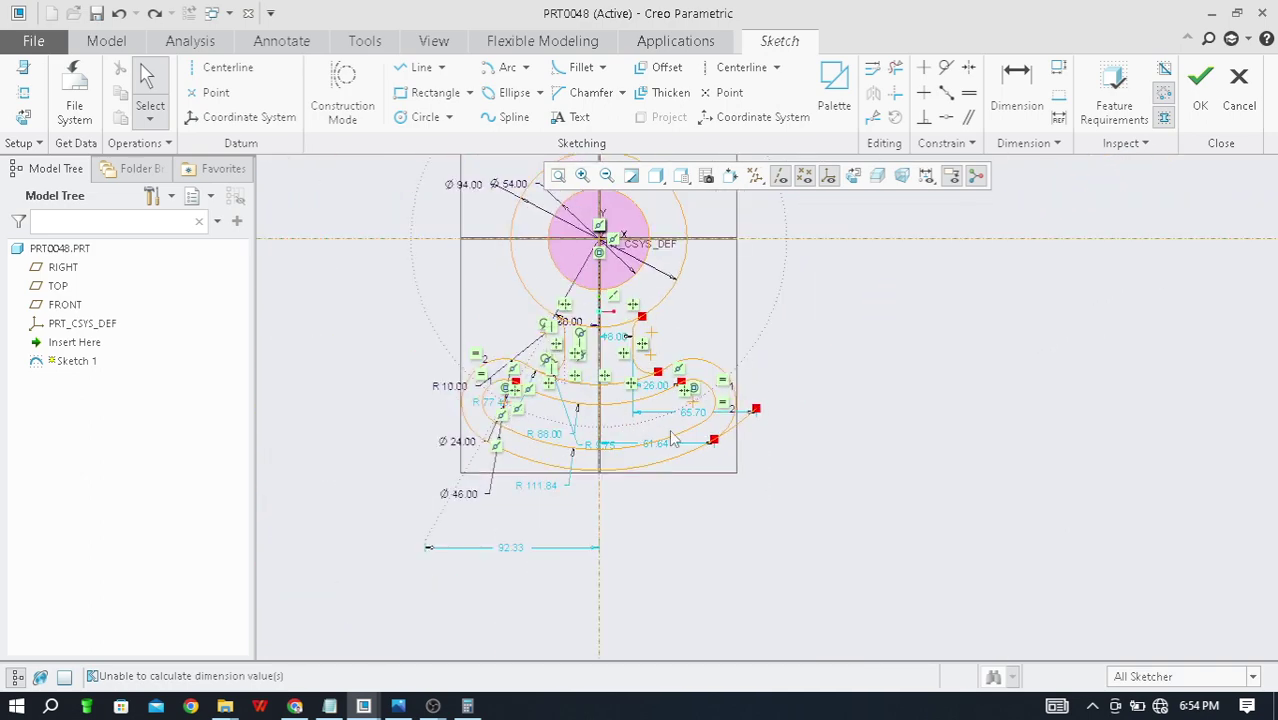
{"action": "scroll", "coordinate": [672, 438], "scroll_direction": "up", "scroll_amount": 2}
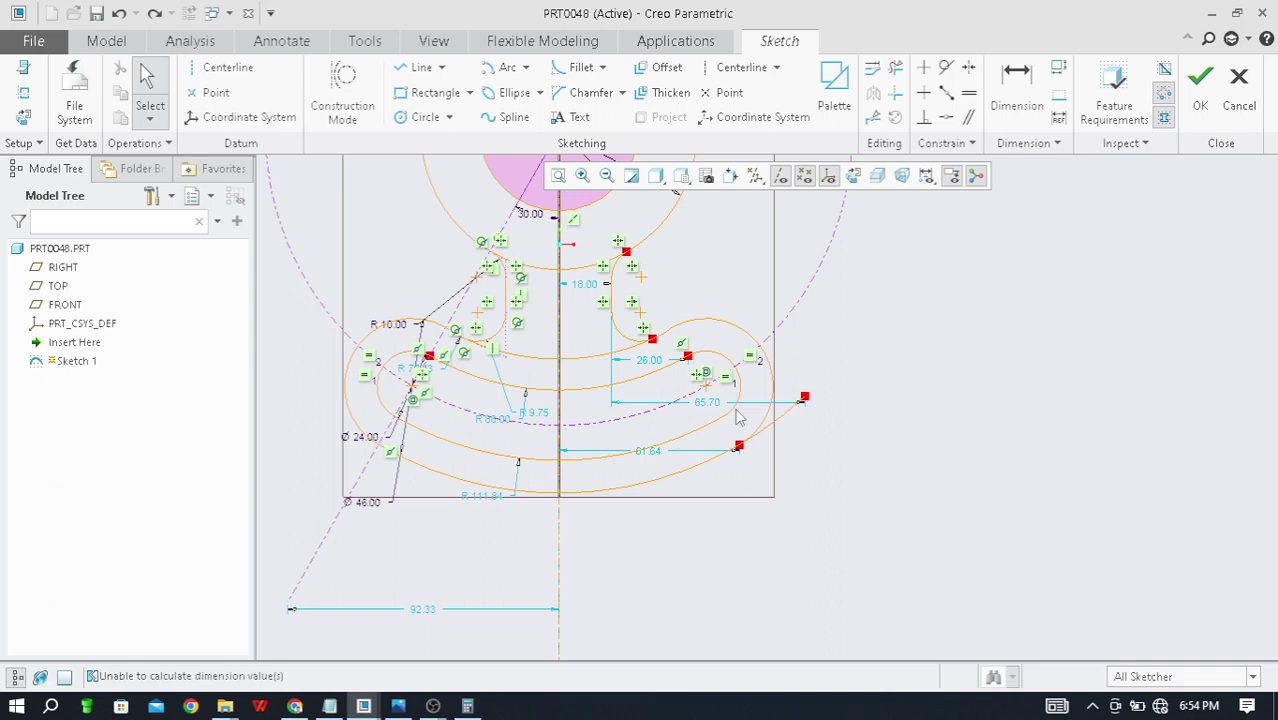
Step: Try to trim the upper portion of the right outer end arc, and undo the trim
{"action": "left_click", "coordinate": [895, 67]}
{"action": "scroll", "coordinate": [745, 348], "scroll_direction": "up", "scroll_amount": 2}
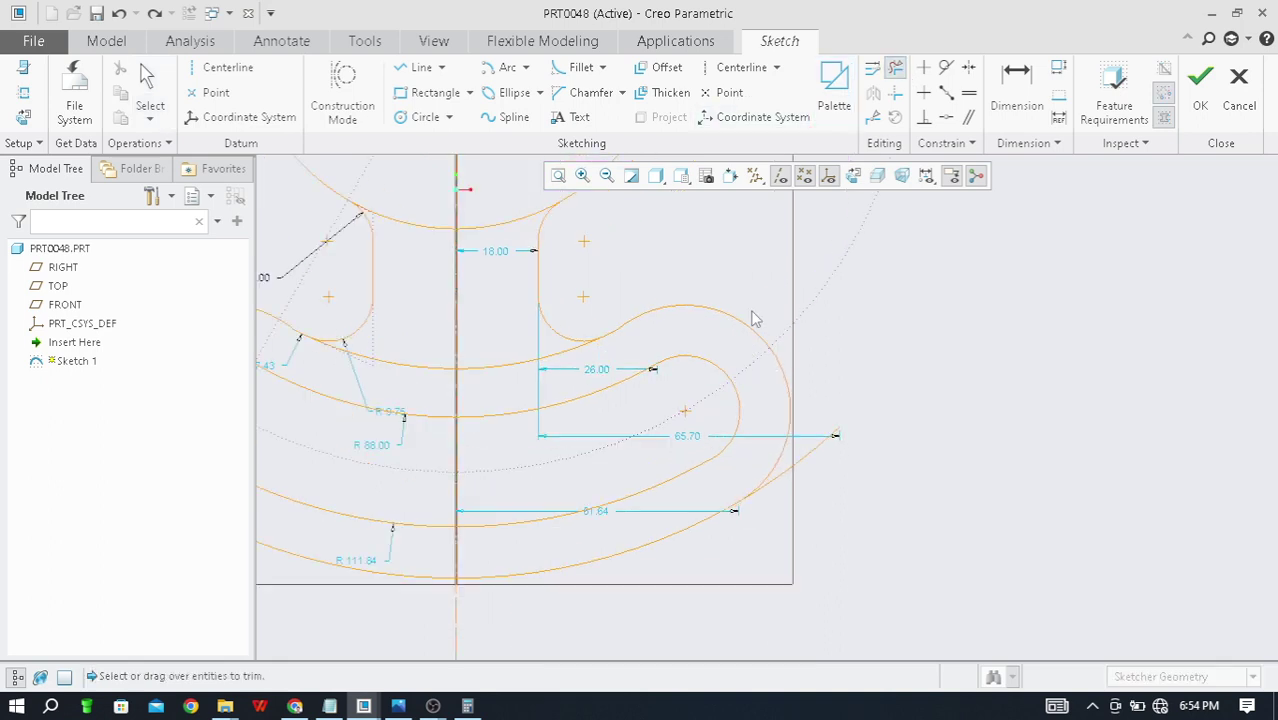
{"action": "left_click_drag", "start_coordinate": [752, 340], "coordinate": [775, 333]}
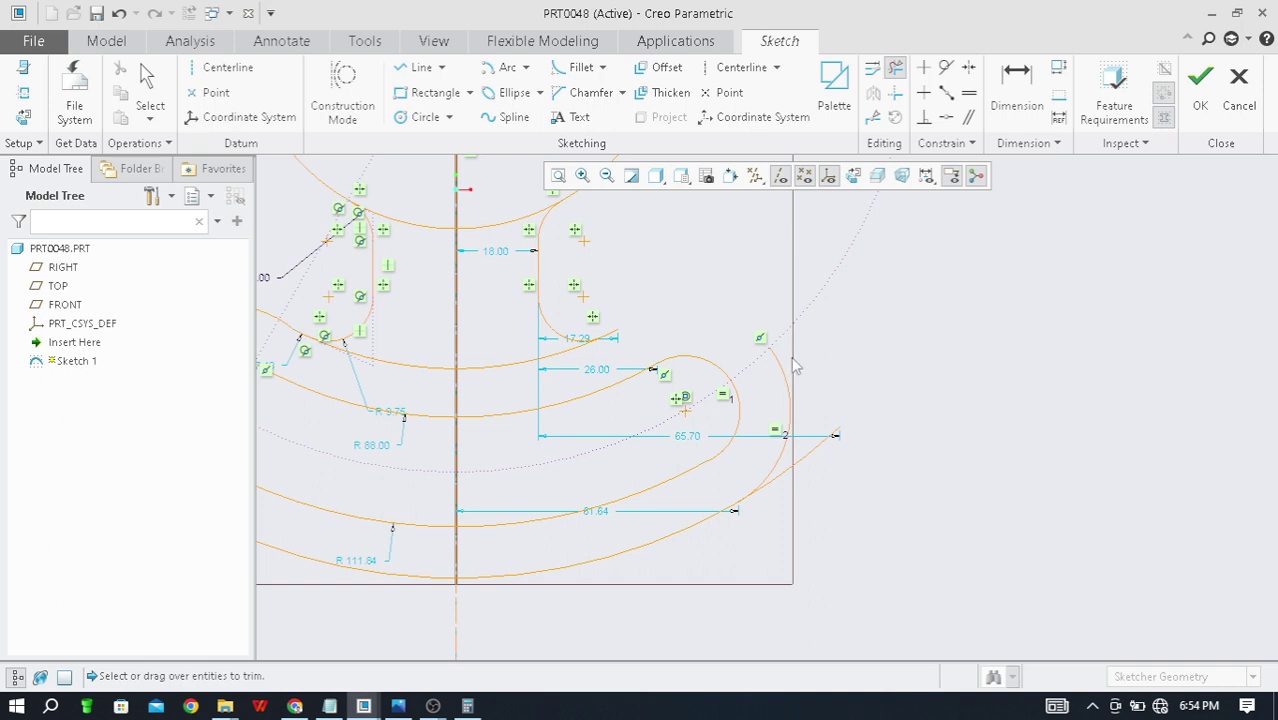
{"action": "key", "text": "ctrl+z"}
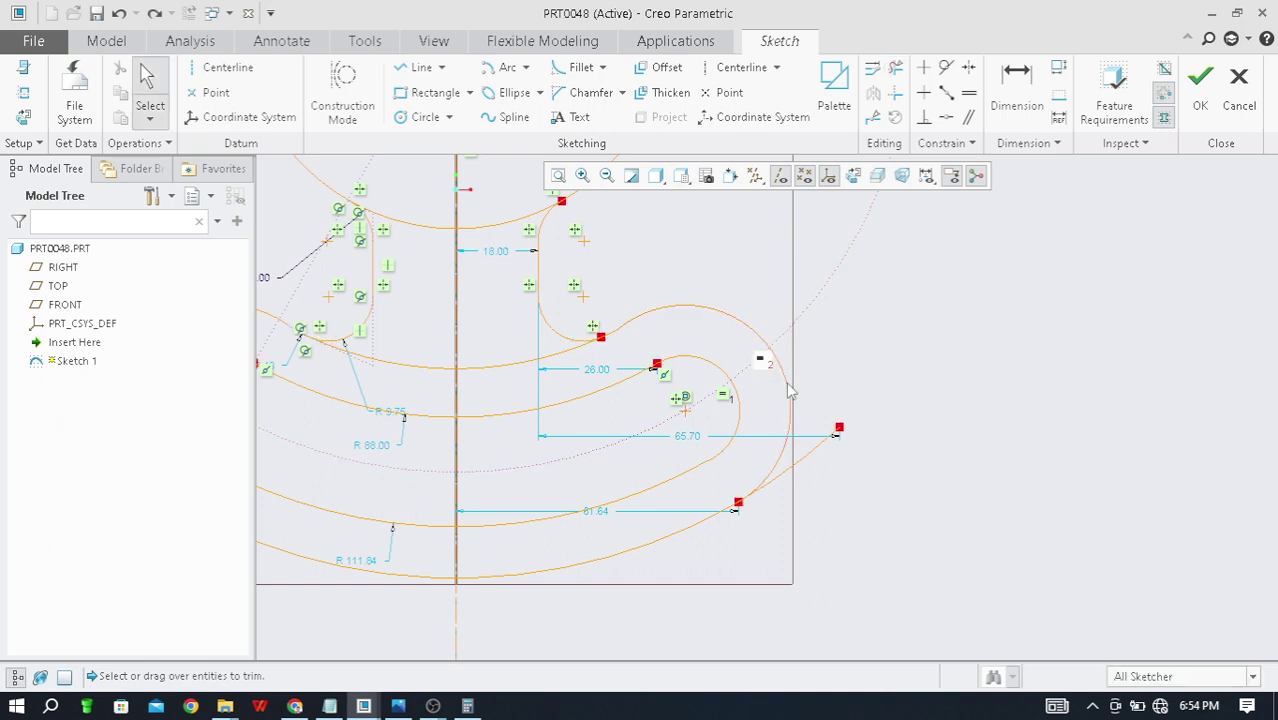
Step: Trim away the whole right outer end arc, first its lower portion and then its upper portion
{"action": "left_click", "coordinate": [896, 67]}
{"action": "left_click_drag", "start_coordinate": [818, 406], "coordinate": [823, 405]}
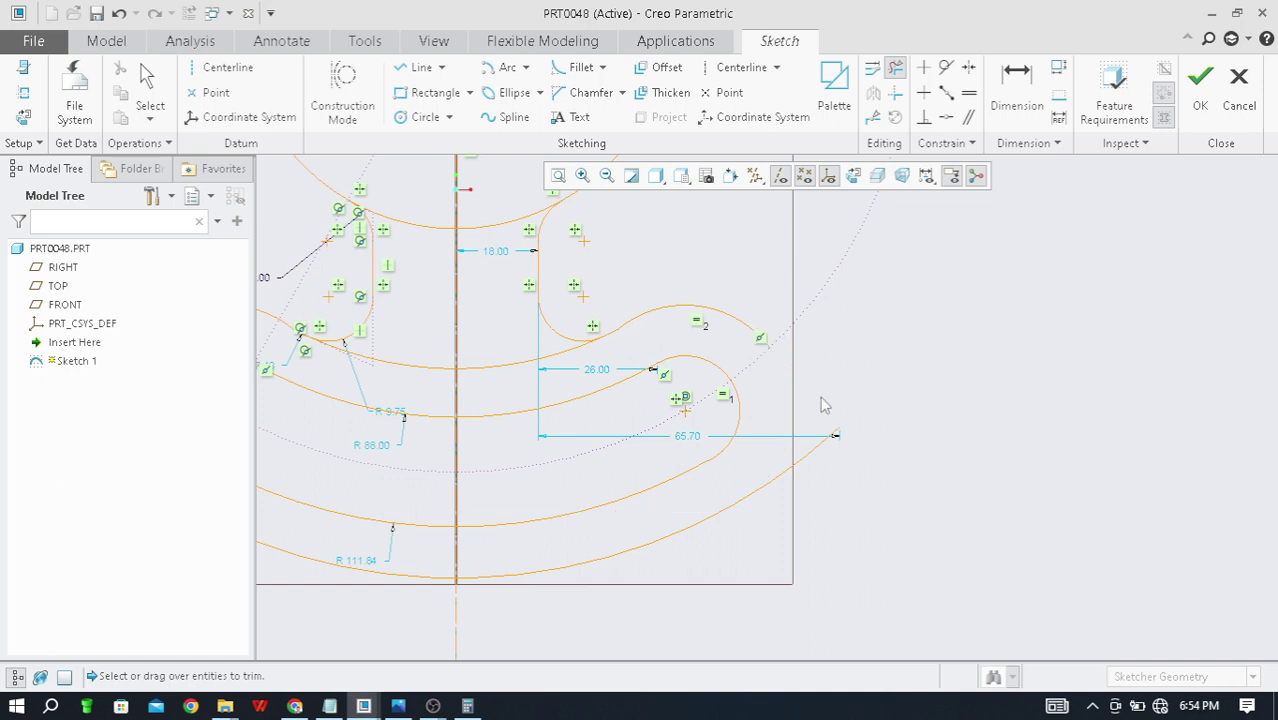
{"action": "middle_click", "coordinate": [939, 328]}
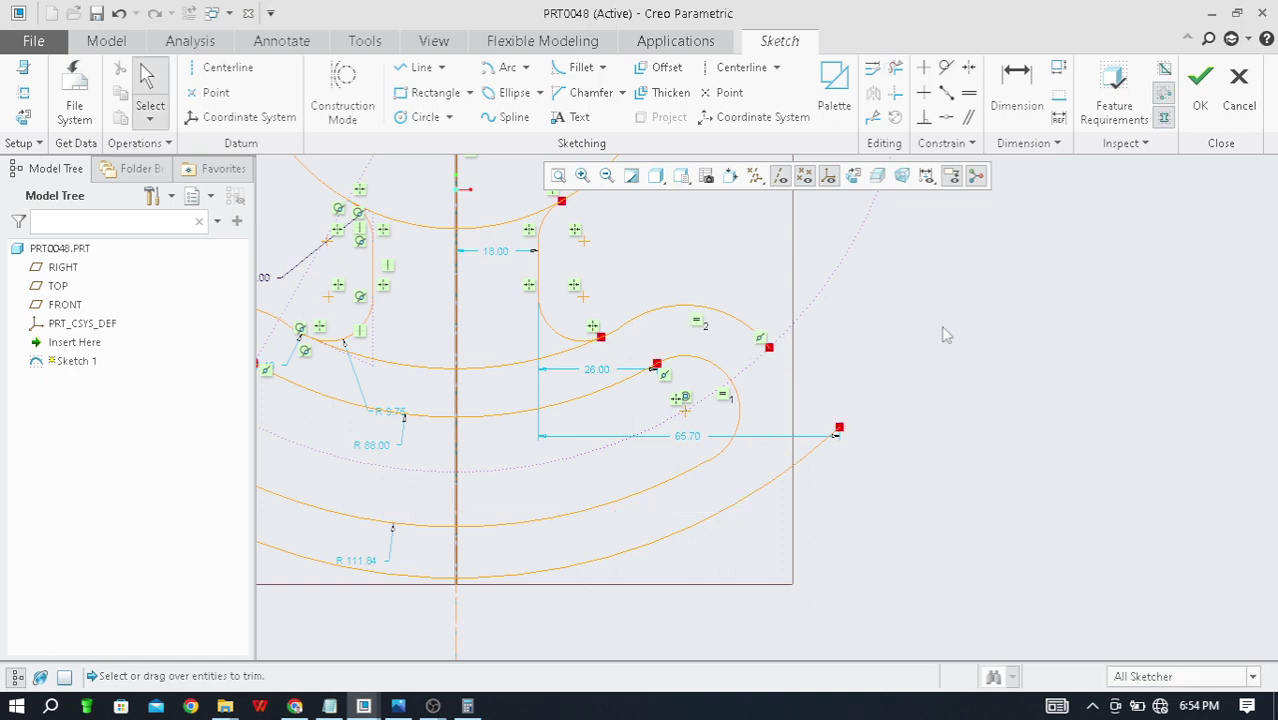
{"action": "left_click", "coordinate": [896, 67]}
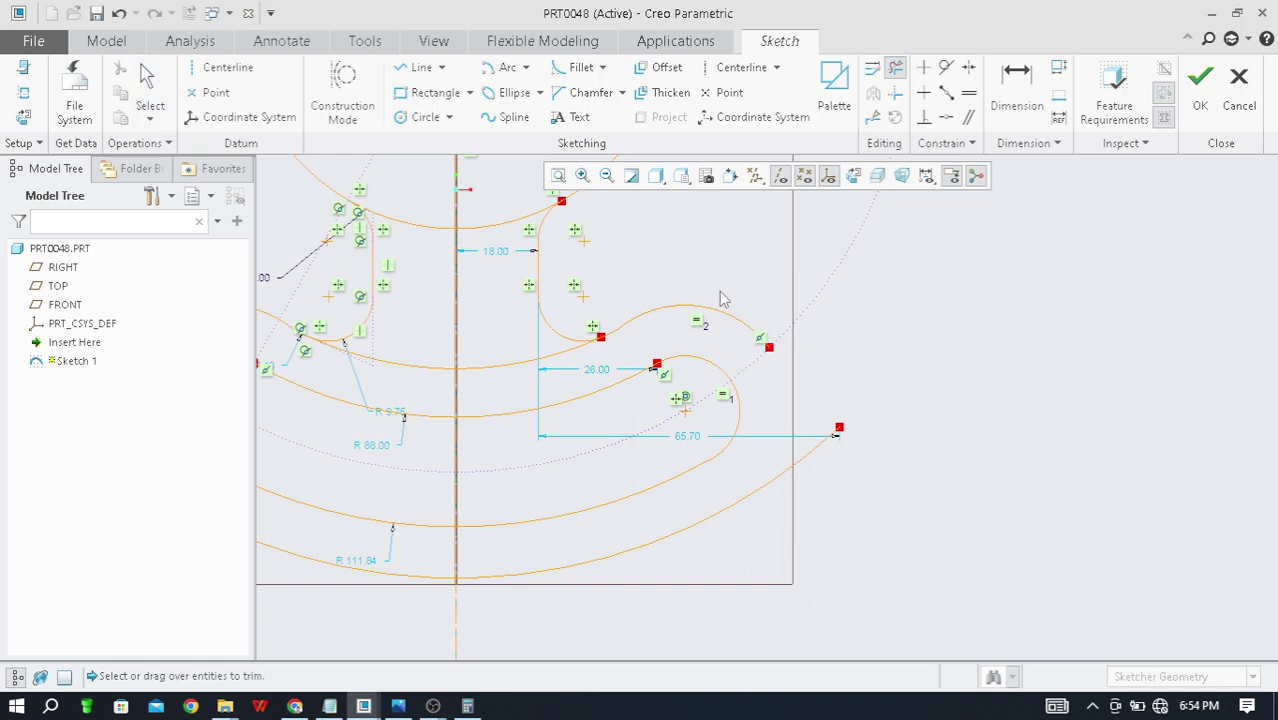
{"action": "left_click", "coordinate": [731, 333]}
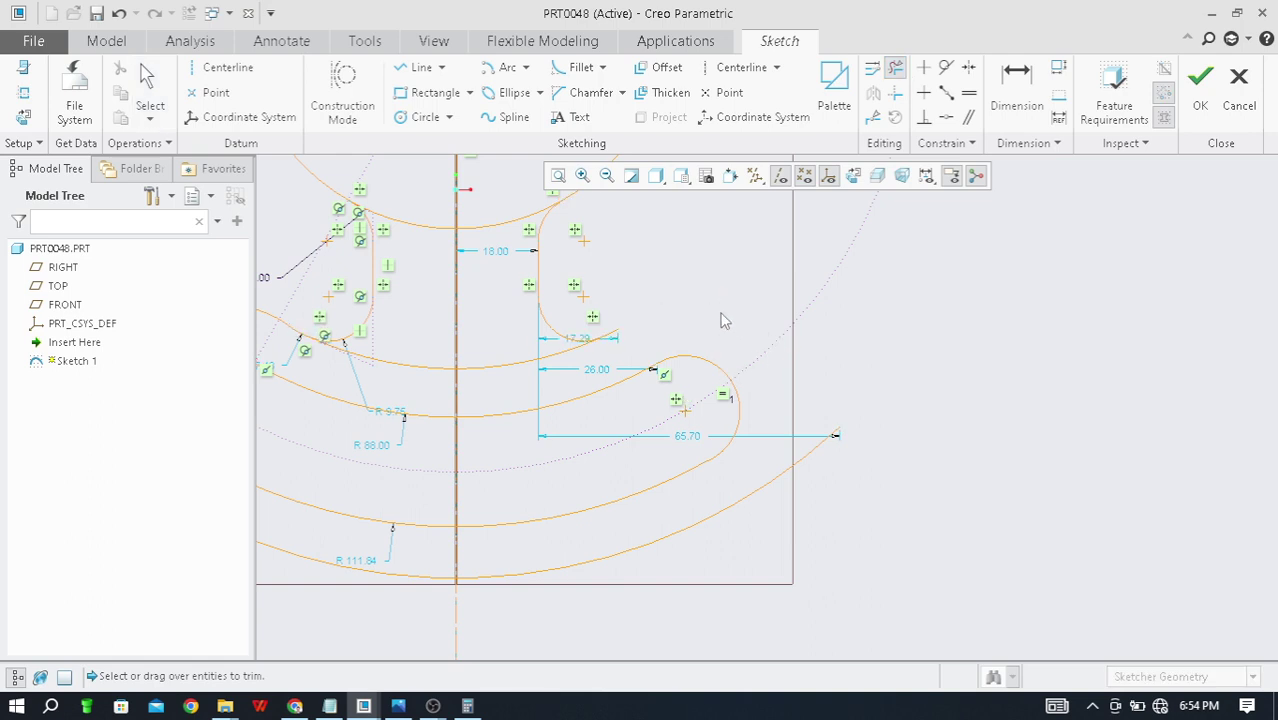
{"action": "middle_click", "coordinate": [731, 293]}
{"action": "scroll", "coordinate": [612, 322], "scroll_direction": "down", "scroll_amount": 5}
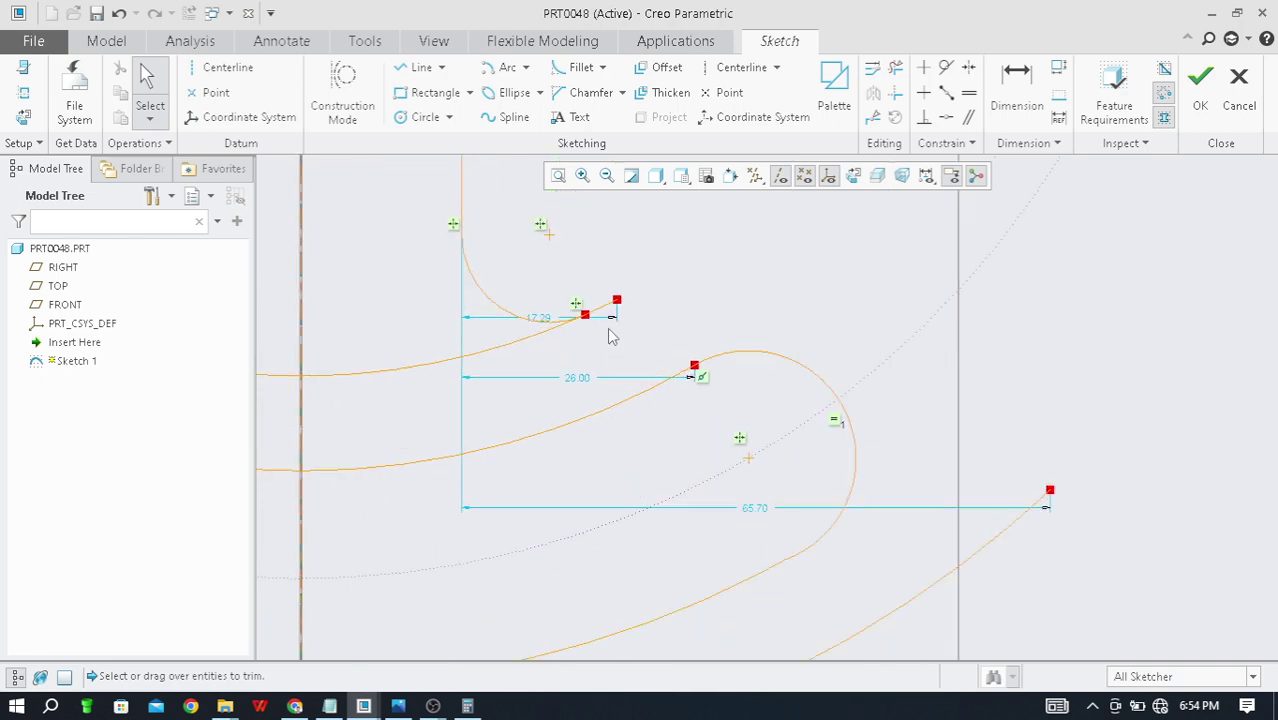
Step: Draw a circle centred on the right slot end's centre and tangent to the outer bottom arc, checking the reference drawing
{"action": "left_click", "coordinate": [400, 117]}
{"action": "scroll", "coordinate": [770, 454], "scroll_direction": "up", "scroll_amount": 3}
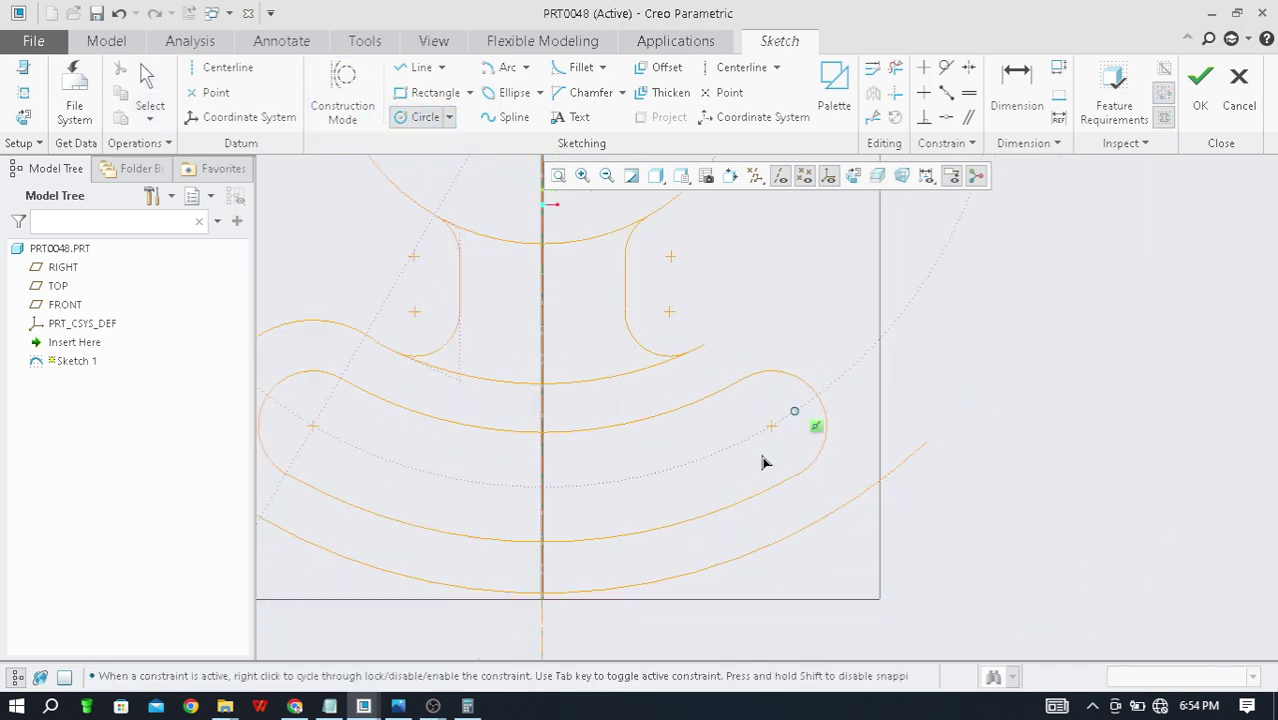
{"action": "scroll", "coordinate": [700, 470], "scroll_direction": "up", "scroll_amount": 2}
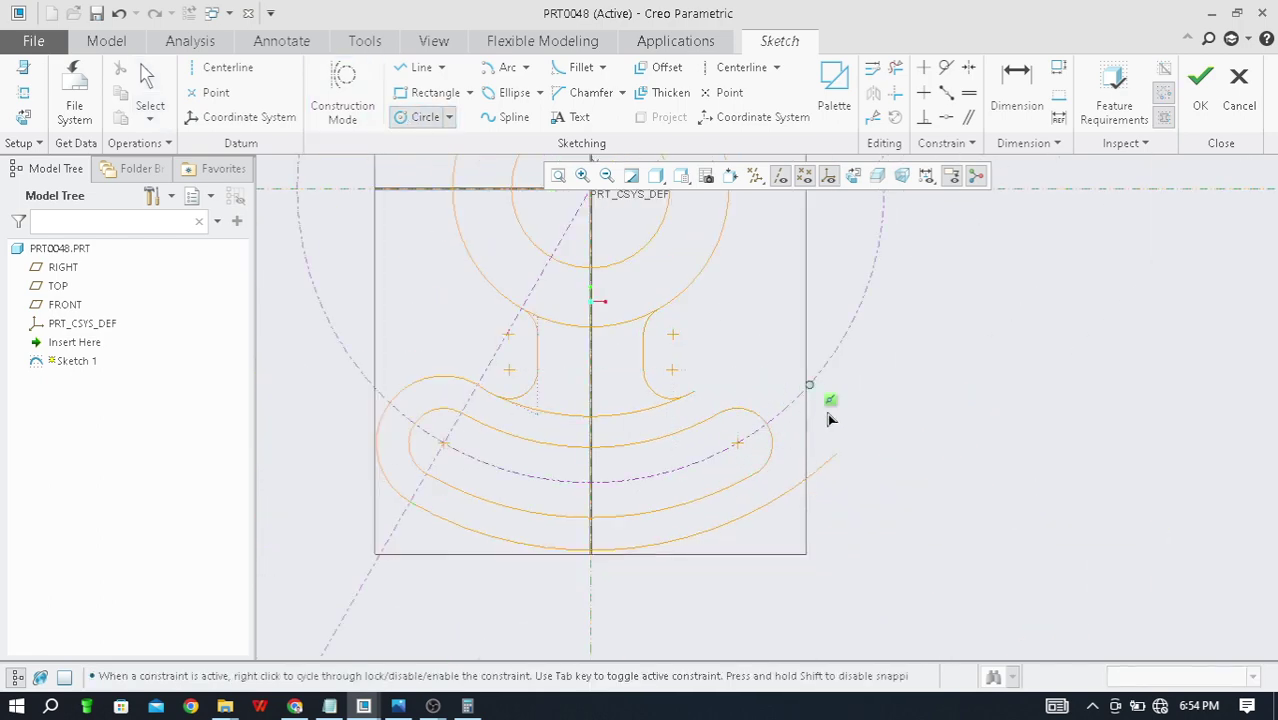
{"action": "key", "text": "alt+Tab"}
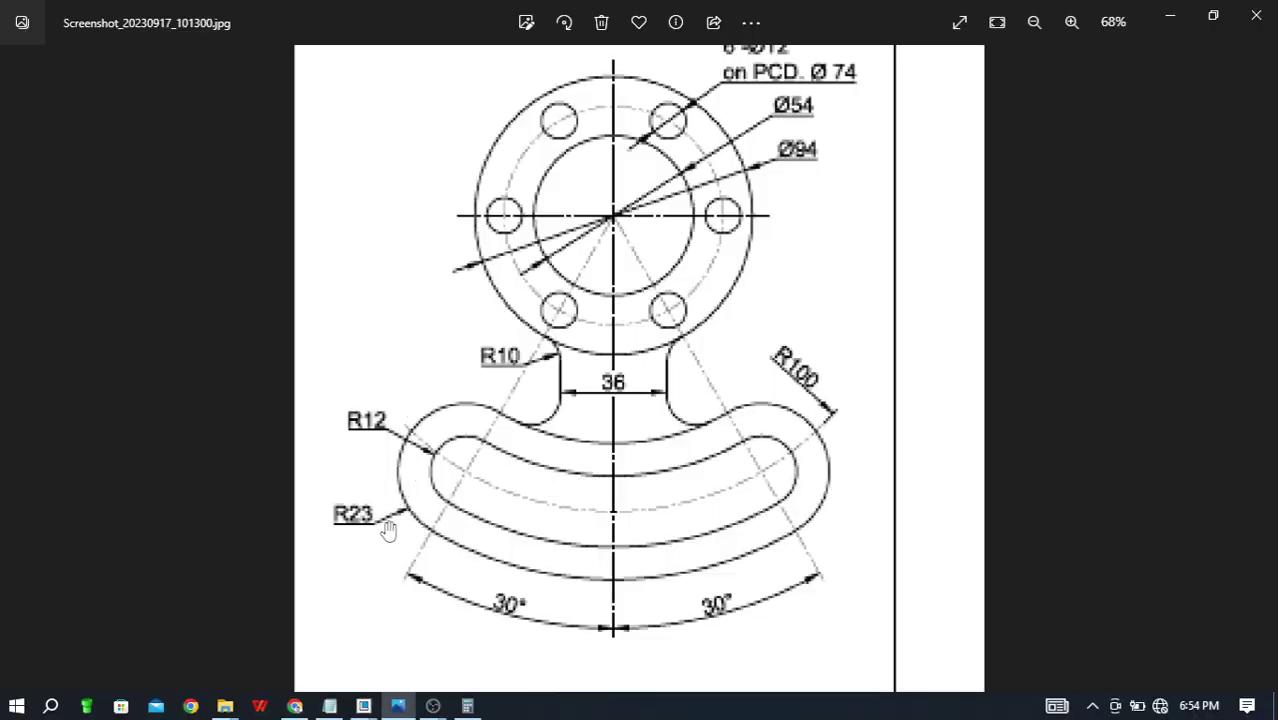
{"action": "key", "text": "alt+Tab"}
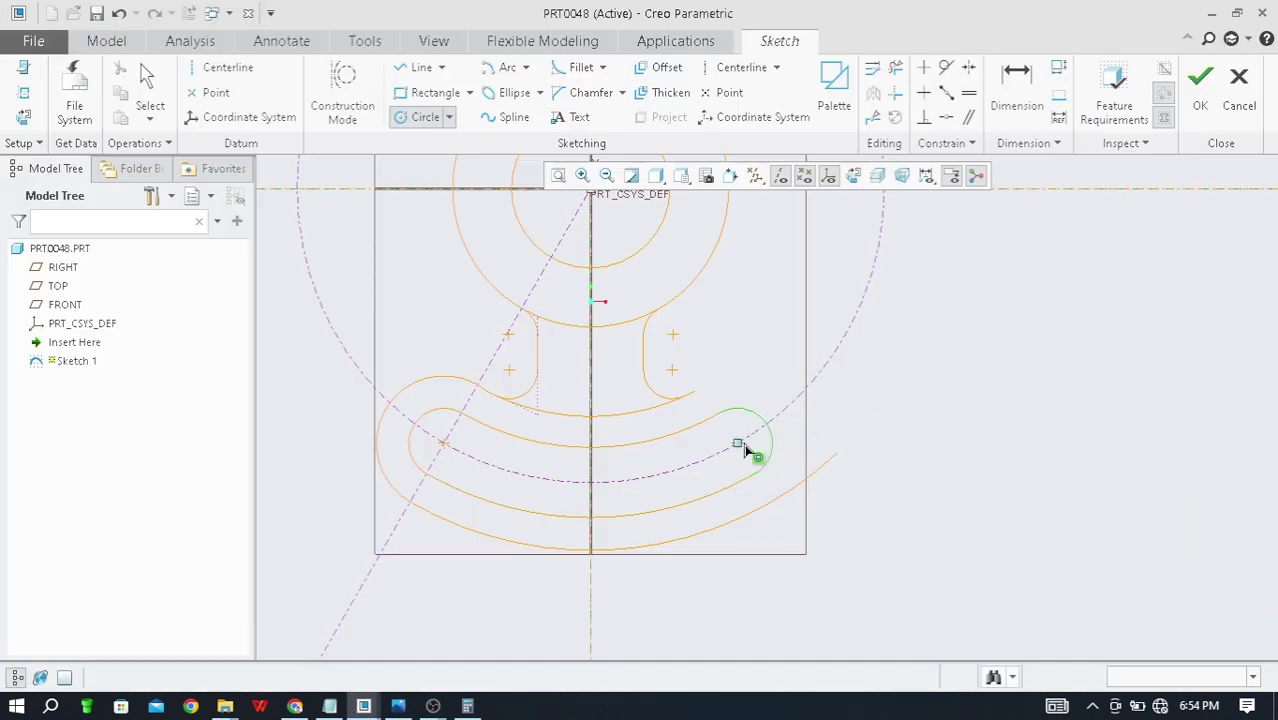
{"action": "left_click", "coordinate": [740, 446]}
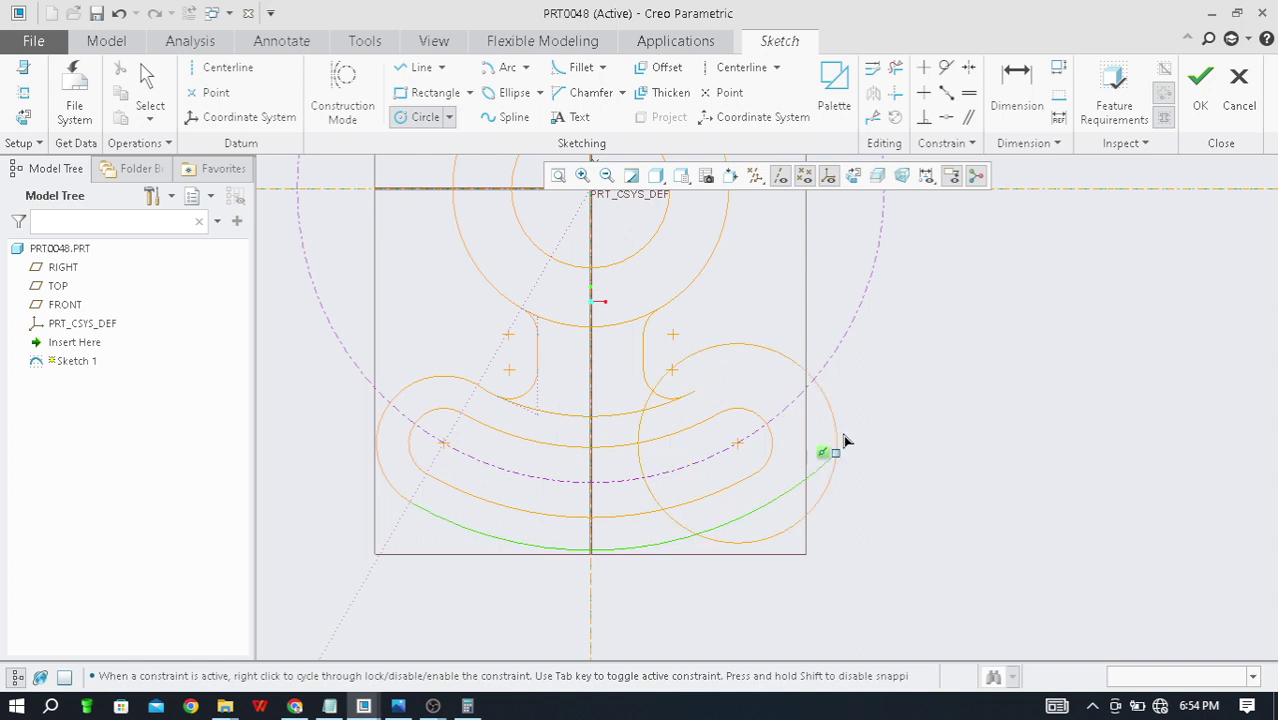
{"action": "left_click", "coordinate": [757, 505]}
{"action": "scroll", "coordinate": [770, 510], "scroll_direction": "down", "scroll_amount": 5}
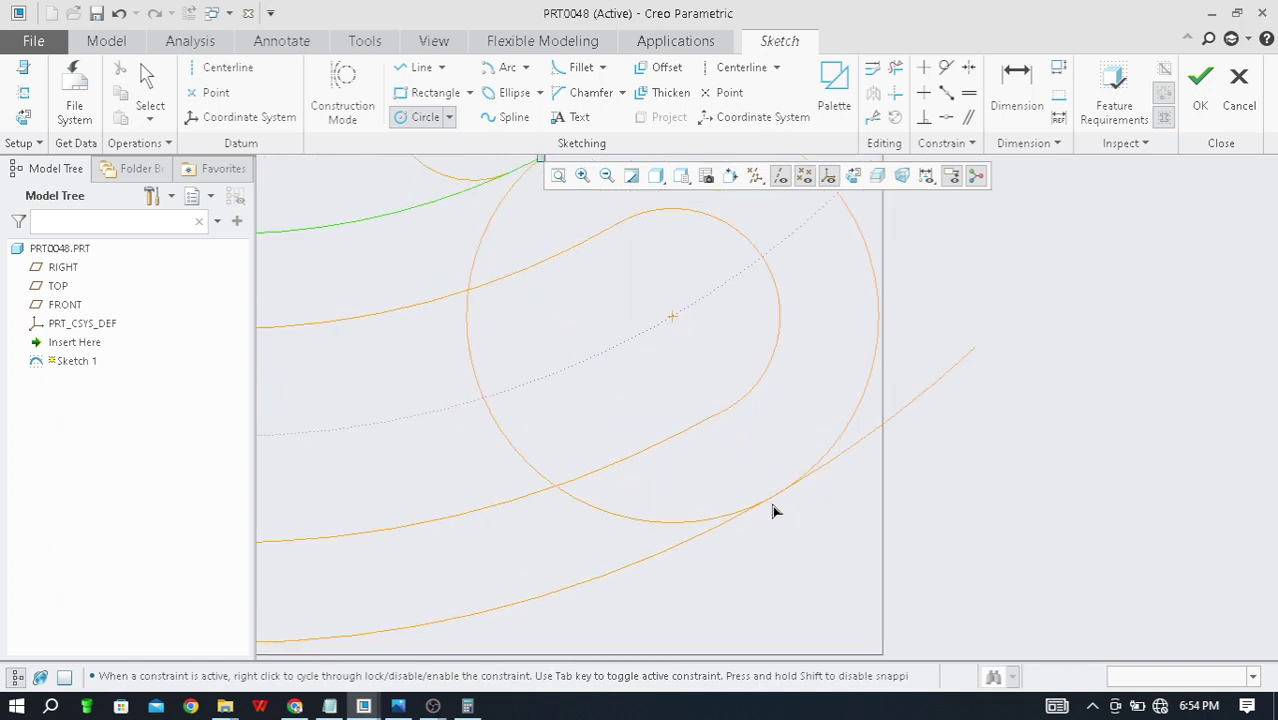
{"action": "scroll", "coordinate": [781, 500], "scroll_direction": "down", "scroll_amount": 3}
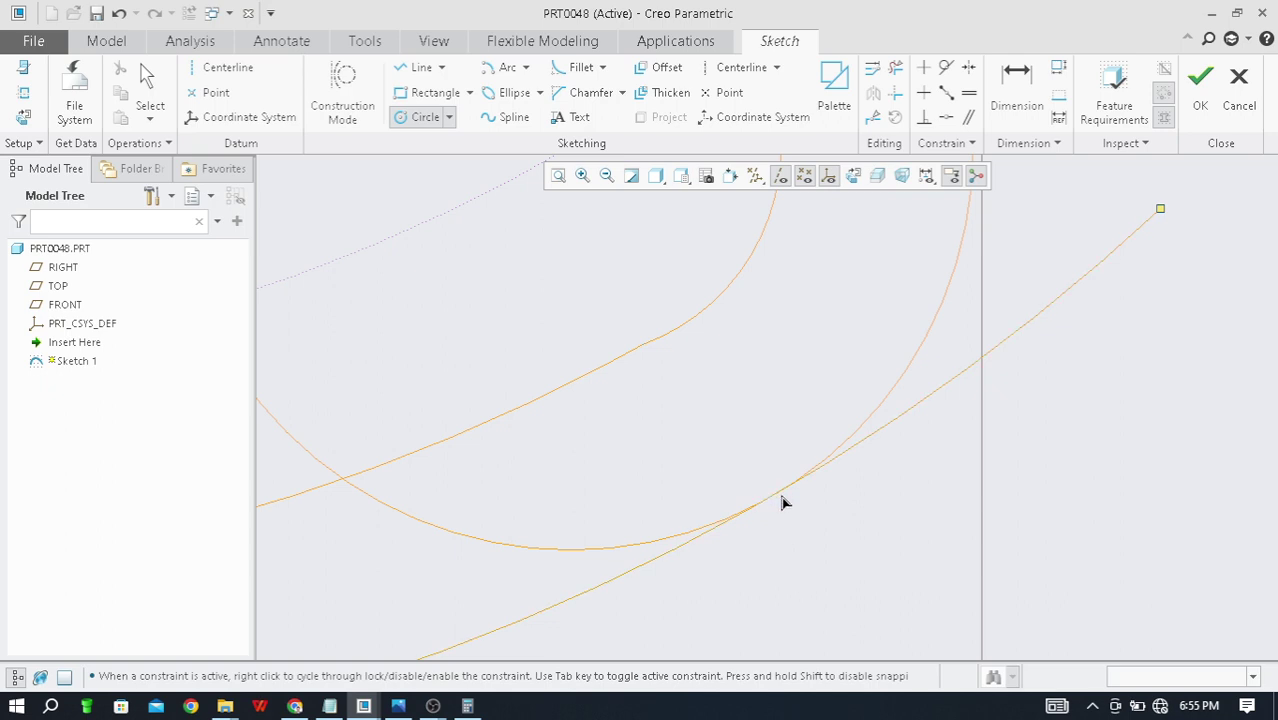
{"action": "scroll", "coordinate": [781, 500], "scroll_direction": "down", "scroll_amount": 6}
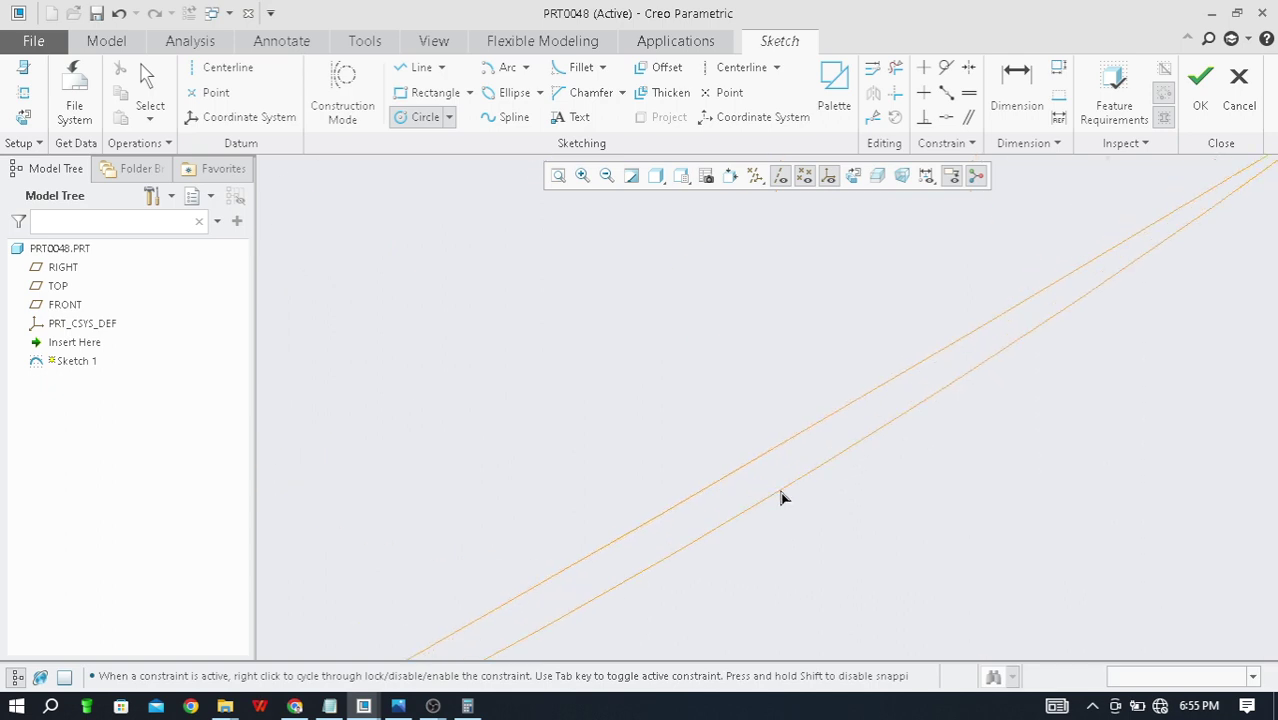
{"action": "scroll", "coordinate": [781, 497], "scroll_direction": "up", "scroll_amount": 5}
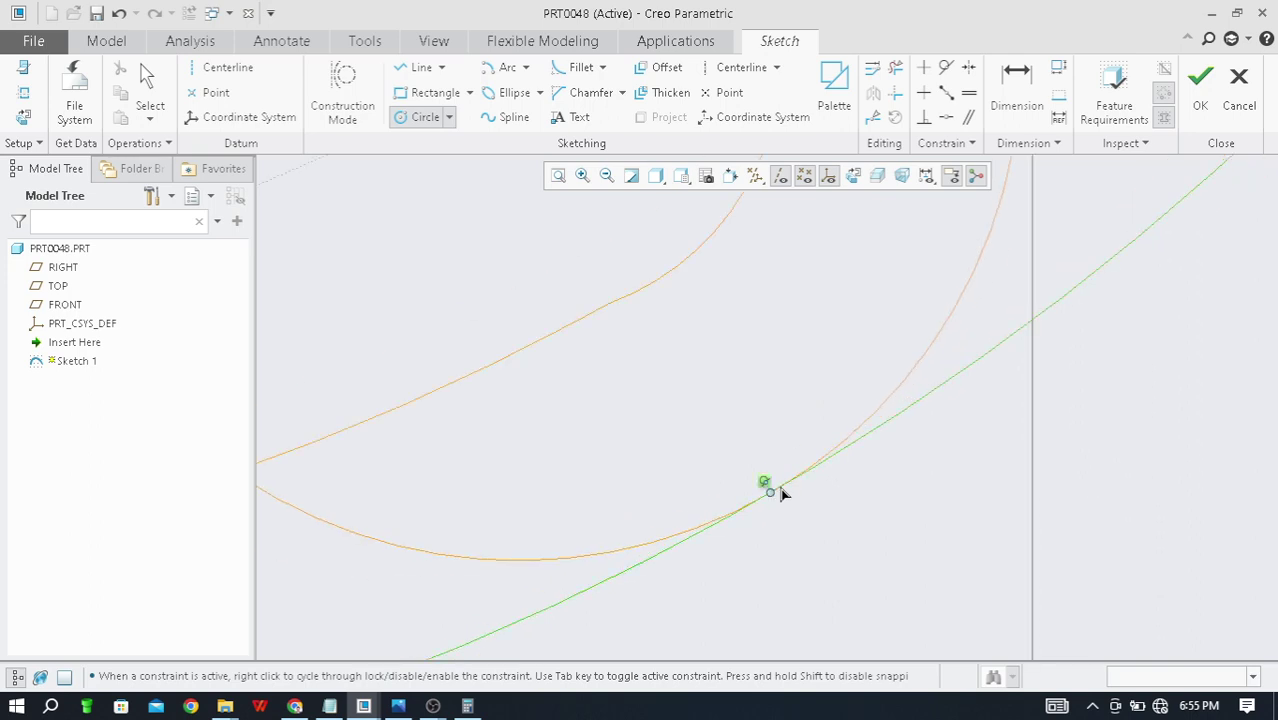
{"action": "scroll", "coordinate": [783, 494], "scroll_direction": "up", "scroll_amount": 4}
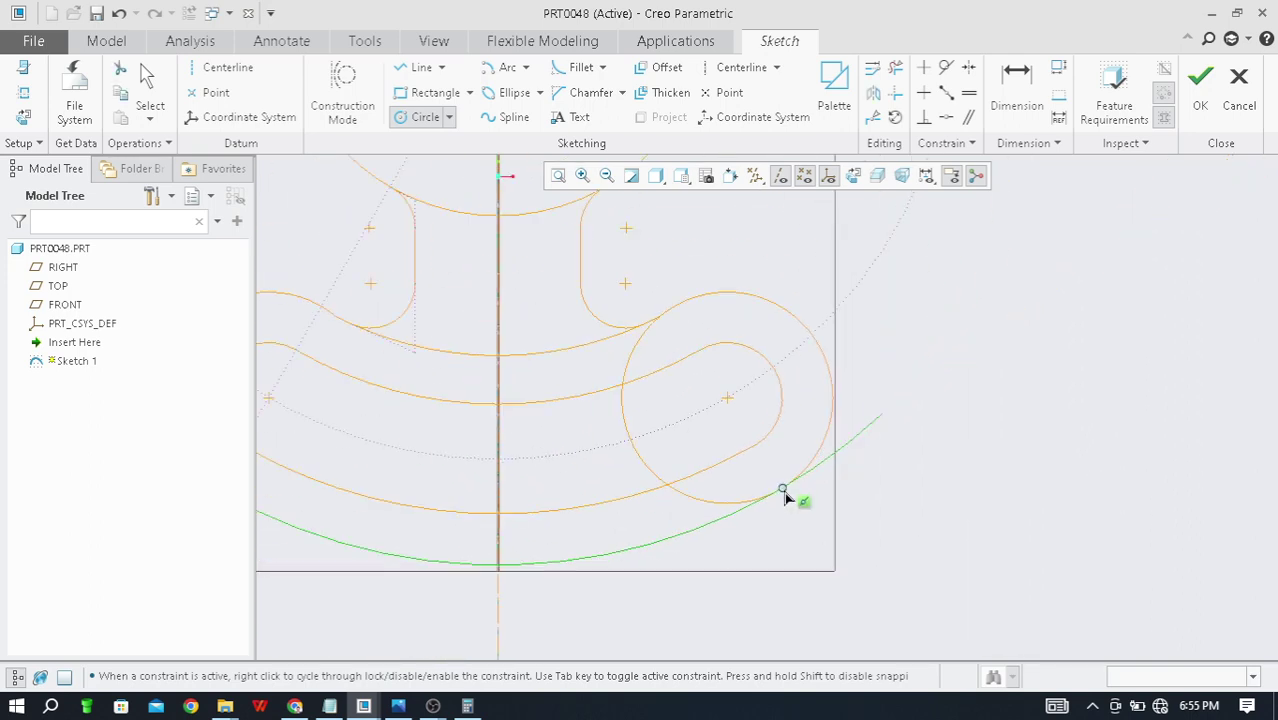
{"action": "middle_click", "coordinate": [962, 328]}
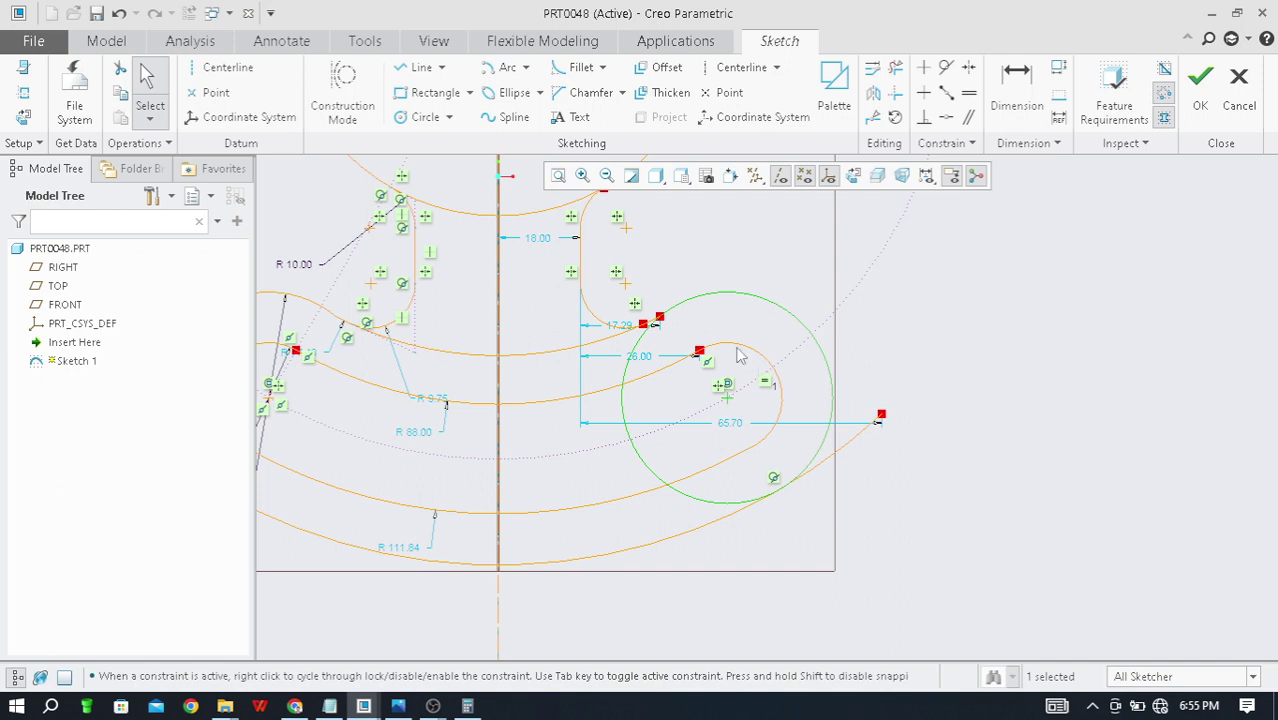
Step: Trim the part of the outer bottom arc that extends past the new circle at the right end
{"action": "left_click", "coordinate": [895, 67]}
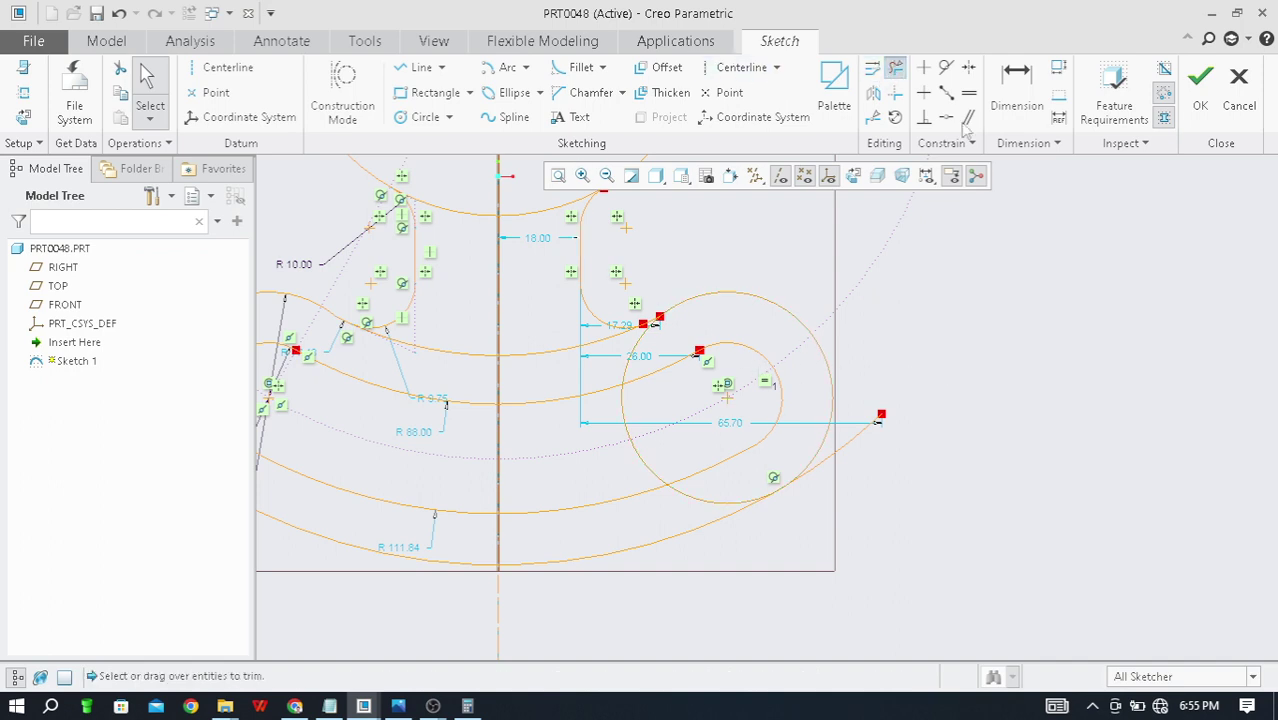
{"action": "left_click", "coordinate": [860, 453]}
{"action": "scroll", "coordinate": [750, 492], "scroll_direction": "down", "scroll_amount": 5}
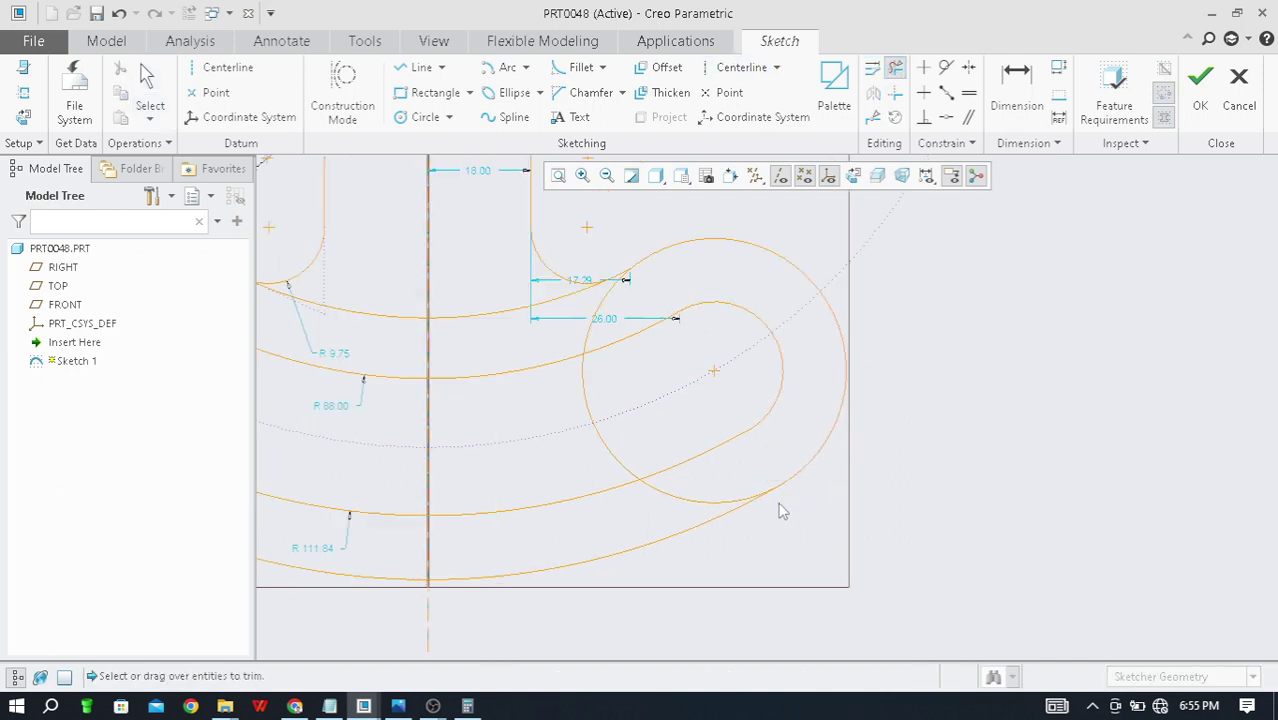
{"action": "scroll", "coordinate": [806, 447], "scroll_direction": "up", "scroll_amount": 6}
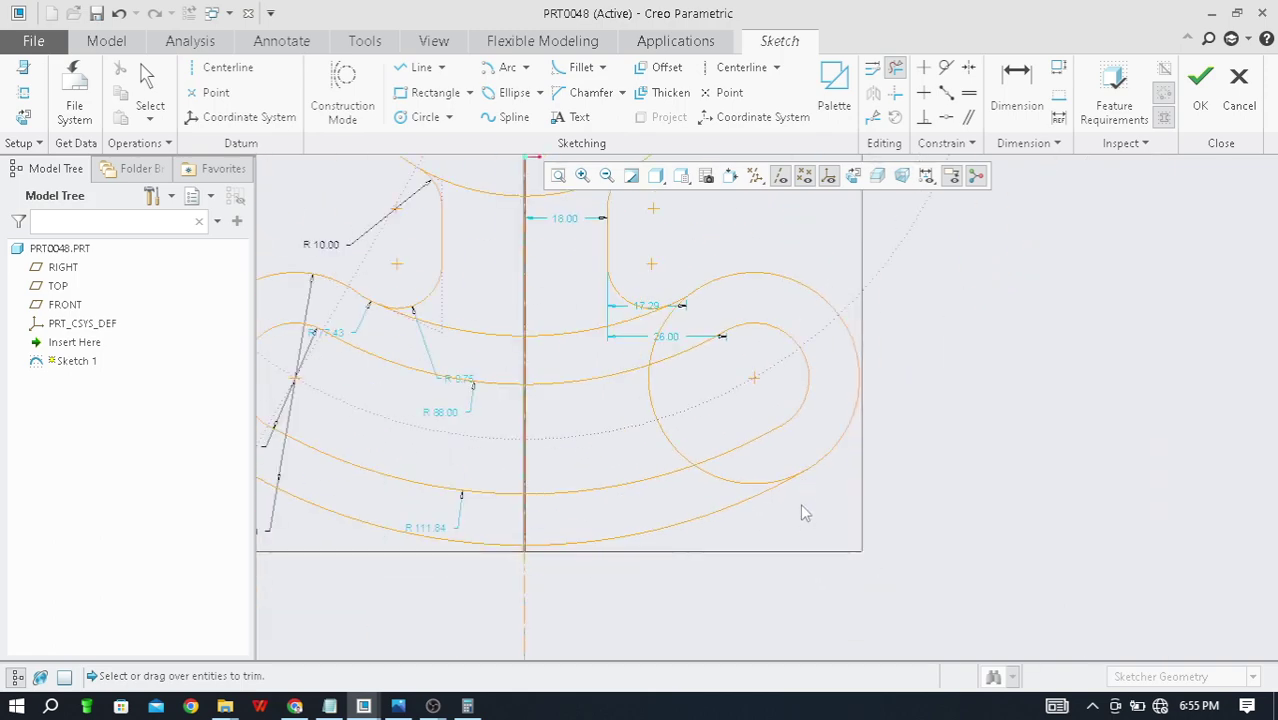
{"action": "scroll", "coordinate": [695, 322], "scroll_direction": "down", "scroll_amount": 5}
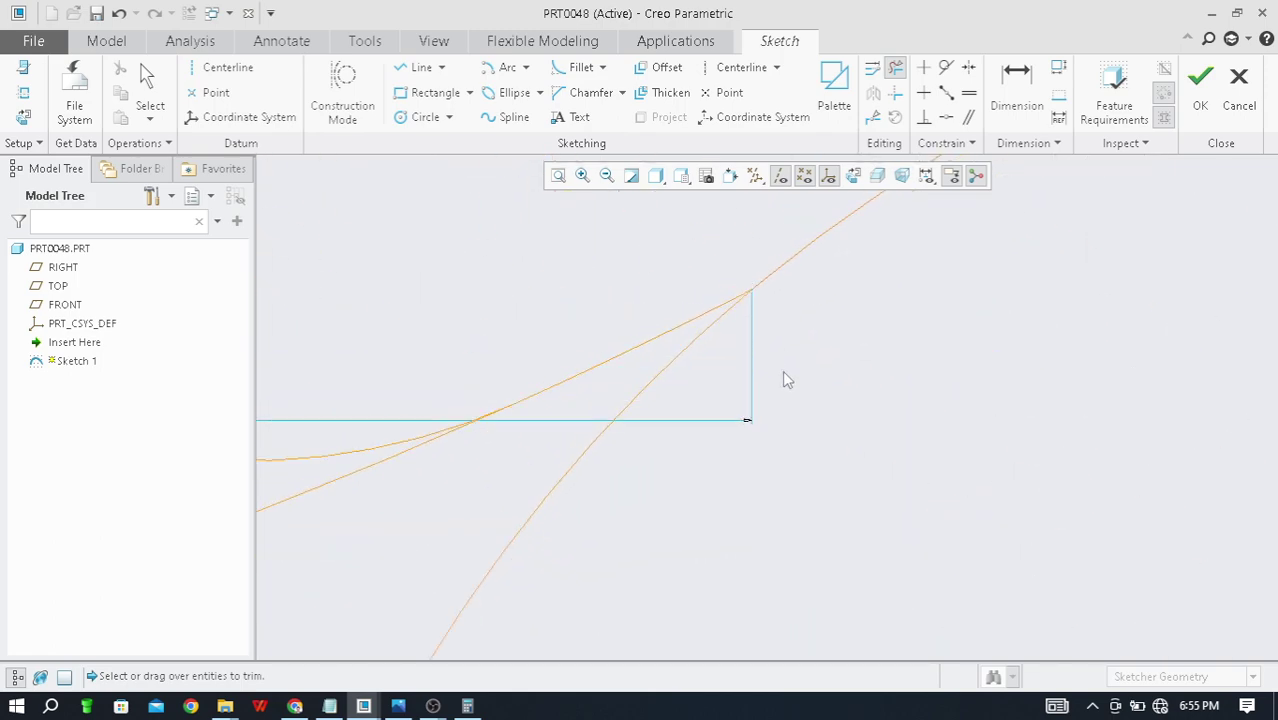
{"action": "scroll", "coordinate": [754, 322], "scroll_direction": "up", "scroll_amount": 6}
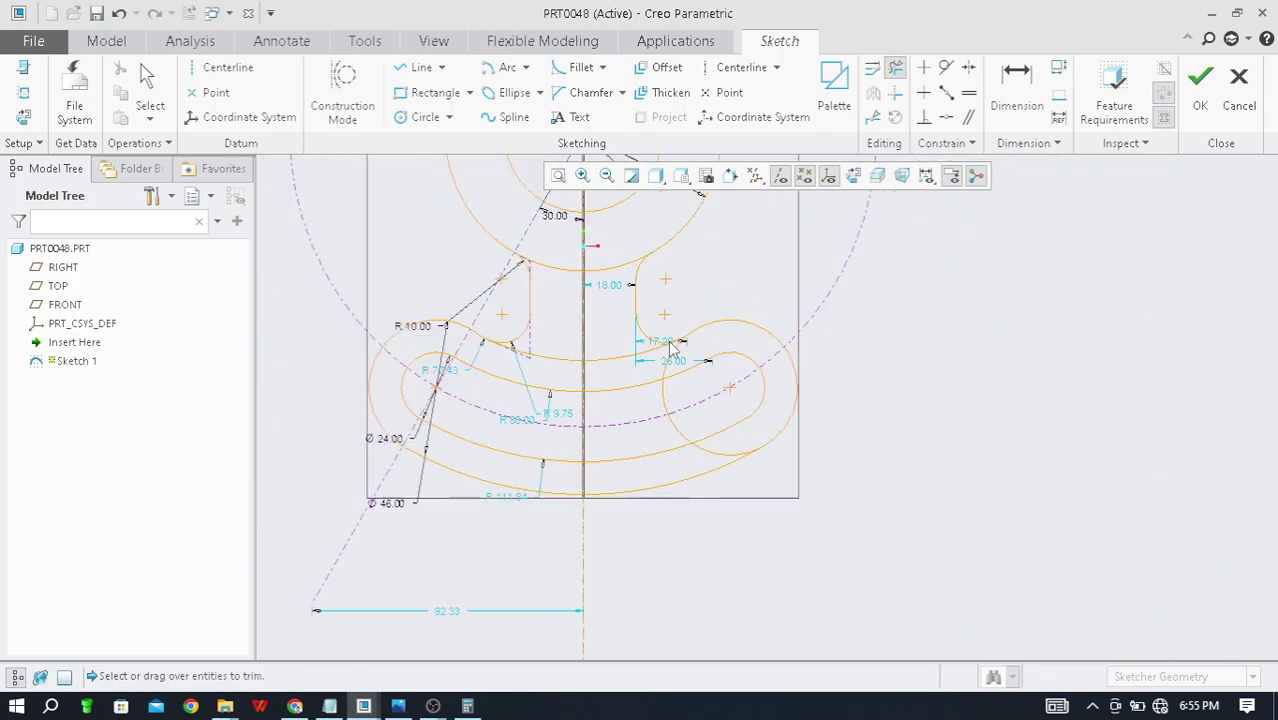
{"action": "middle_click", "coordinate": [958, 362]}
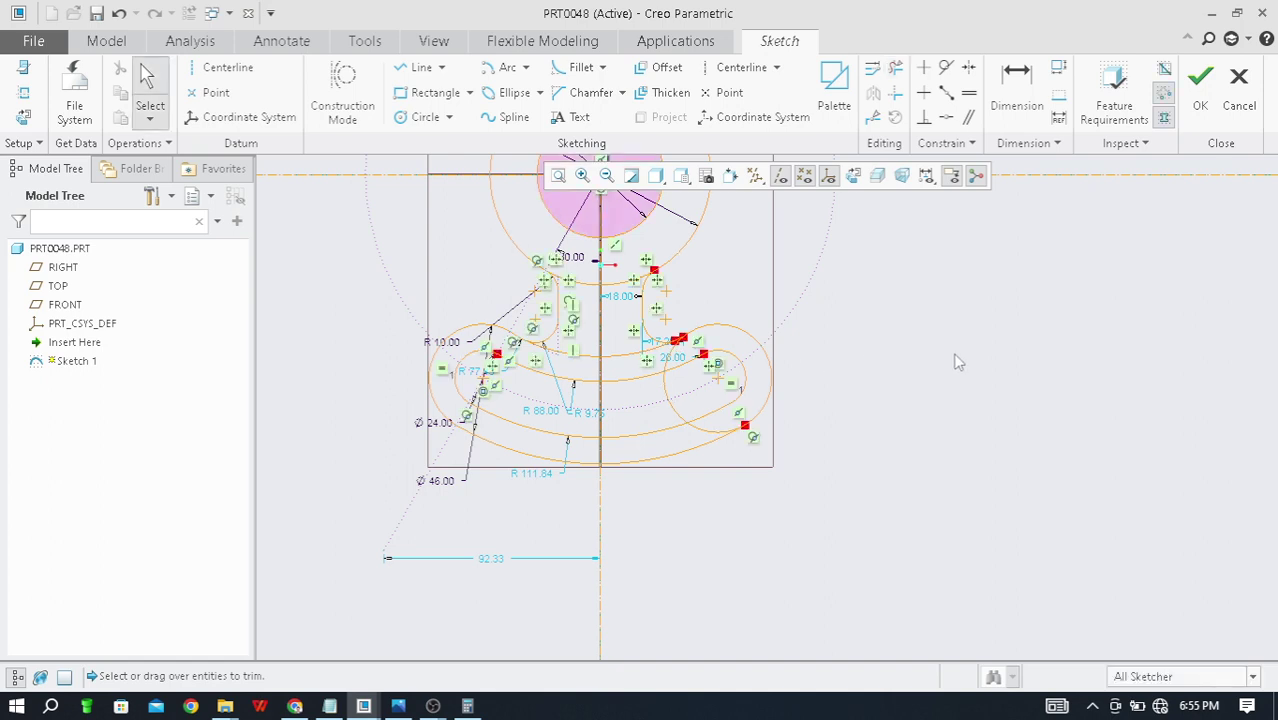
Step: Examine the tangent joint between the right end circle and the outer bottom arc at high magnification
{"action": "scroll", "coordinate": [747, 428], "scroll_direction": "down", "scroll_amount": 7}
{"action": "scroll", "coordinate": [717, 404], "scroll_direction": "down", "scroll_amount": 3}
{"action": "left_click", "coordinate": [745, 343]}
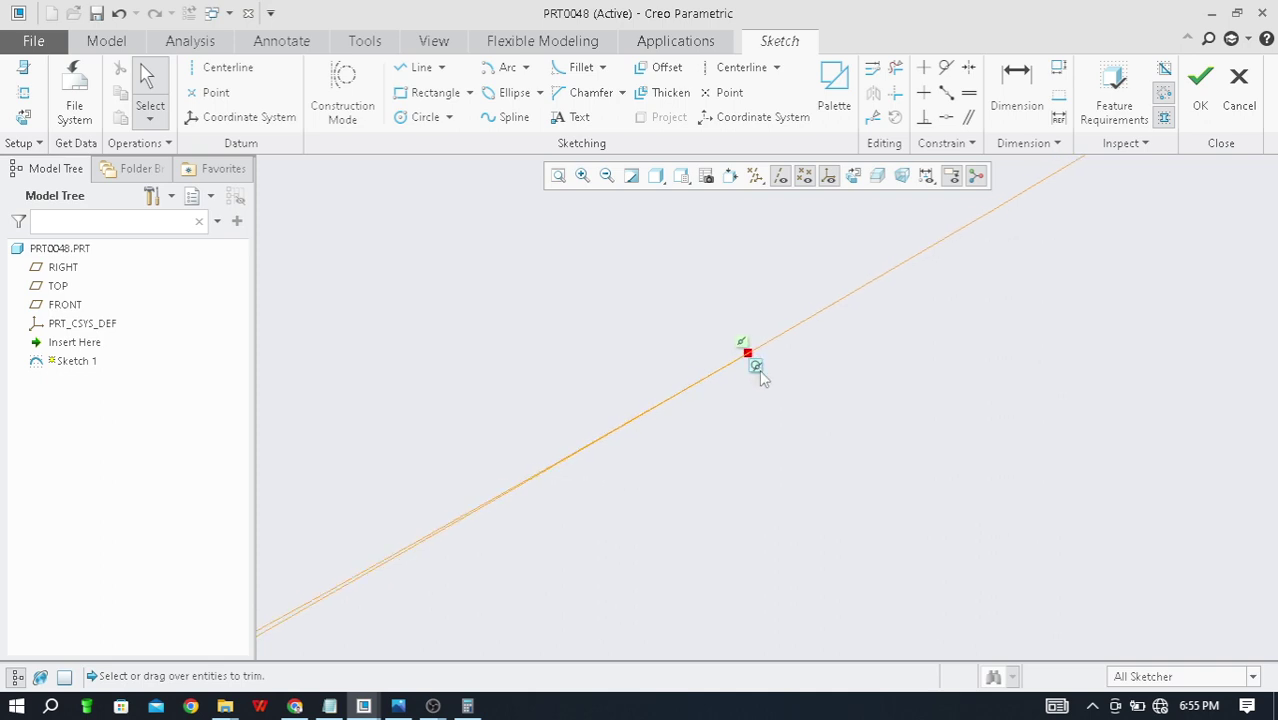
{"action": "mouse_move", "coordinate": [756, 287]}
{"action": "middle_mouse_down", "text": "shift"}
{"action": "mouse_move", "coordinate": [820, 300]}
{"action": "mouse_move", "coordinate": [821, 348]}
{"action": "mouse_move", "coordinate": [856, 340]}
{"action": "mouse_move", "coordinate": [902, 374]}
{"action": "mouse_move", "coordinate": [815, 393]}
{"action": "middle_mouse_up", "text": "shift"}
{"action": "left_click_drag", "start_coordinate": [830, 390], "coordinate": [852, 392]}
{"action": "scroll", "coordinate": [700, 470], "scroll_direction": "up", "scroll_amount": 4}
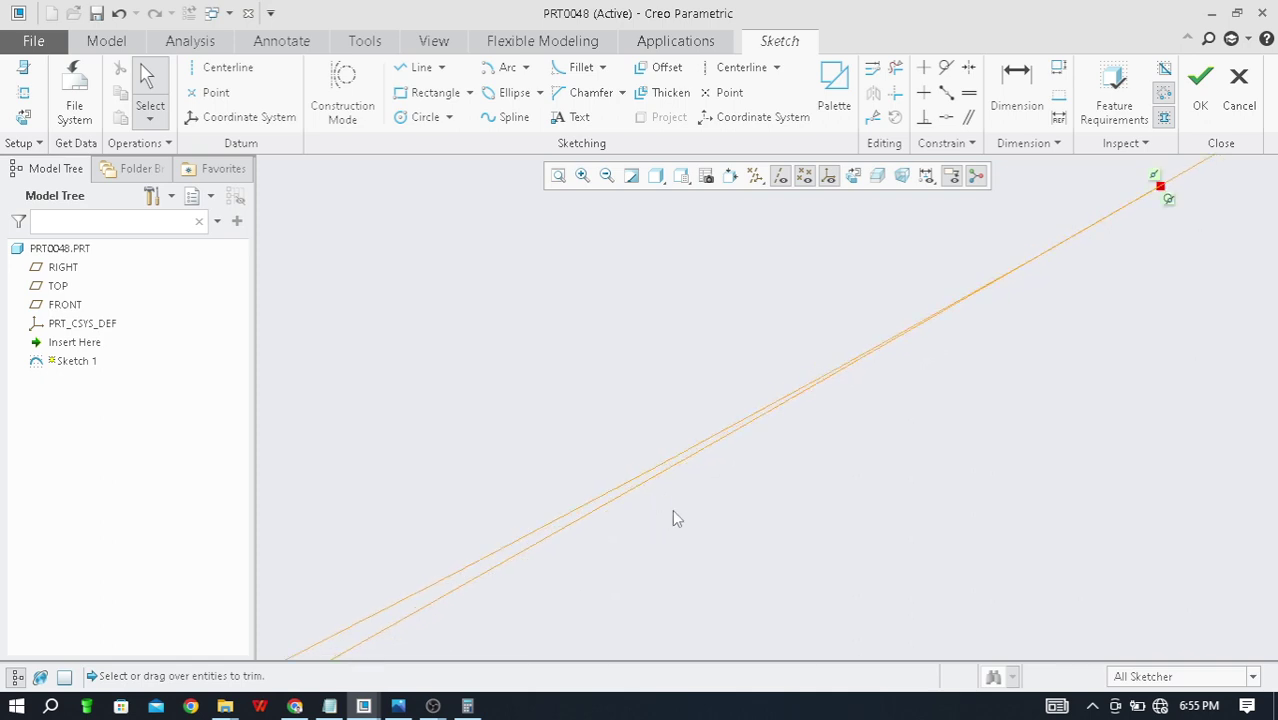
{"action": "scroll", "coordinate": [690, 470], "scroll_direction": "down", "scroll_amount": 2}
{"action": "scroll", "coordinate": [850, 360], "scroll_direction": "up", "scroll_amount": 2}
{"action": "scroll", "coordinate": [910, 300], "scroll_direction": "down", "scroll_amount": 3}
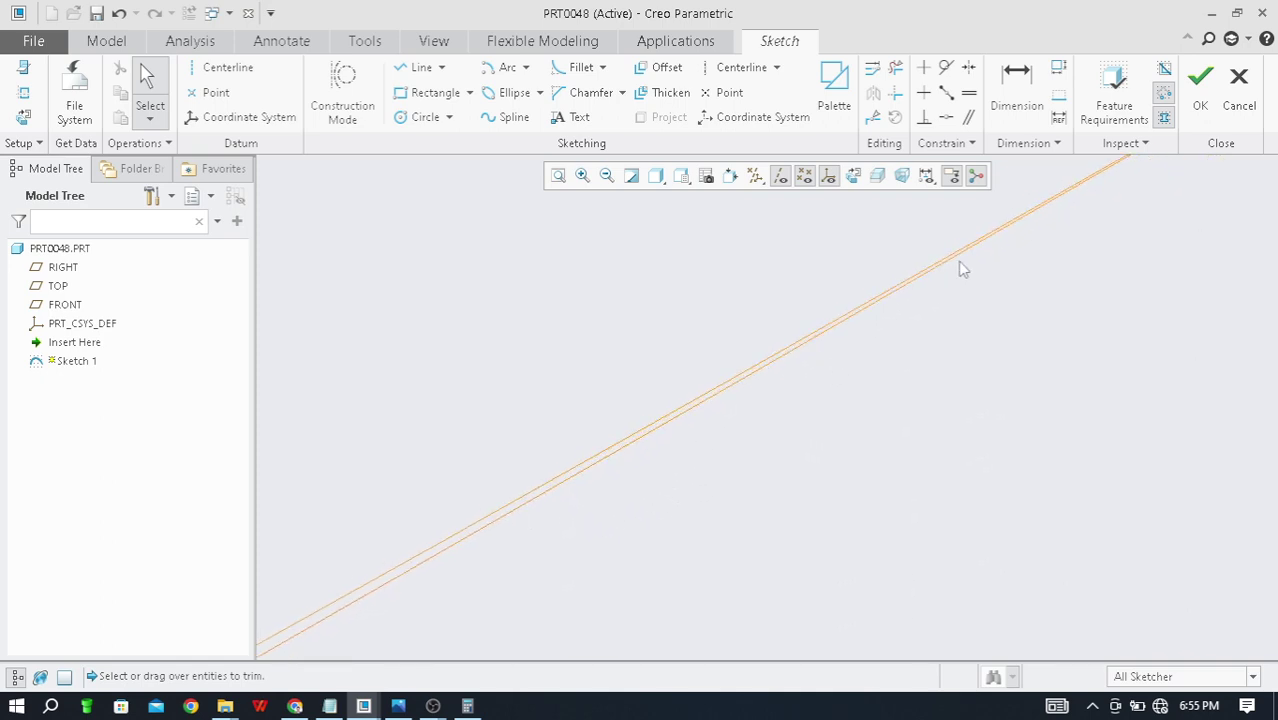
{"action": "scroll", "coordinate": [1000, 208], "scroll_direction": "down", "scroll_amount": 3}
{"action": "scroll", "coordinate": [912, 224], "scroll_direction": "up", "scroll_amount": 3}
{"action": "scroll", "coordinate": [535, 530], "scroll_direction": "down", "scroll_amount": 5}
{"action": "scroll", "coordinate": [796, 420], "scroll_direction": "up", "scroll_amount": 4}
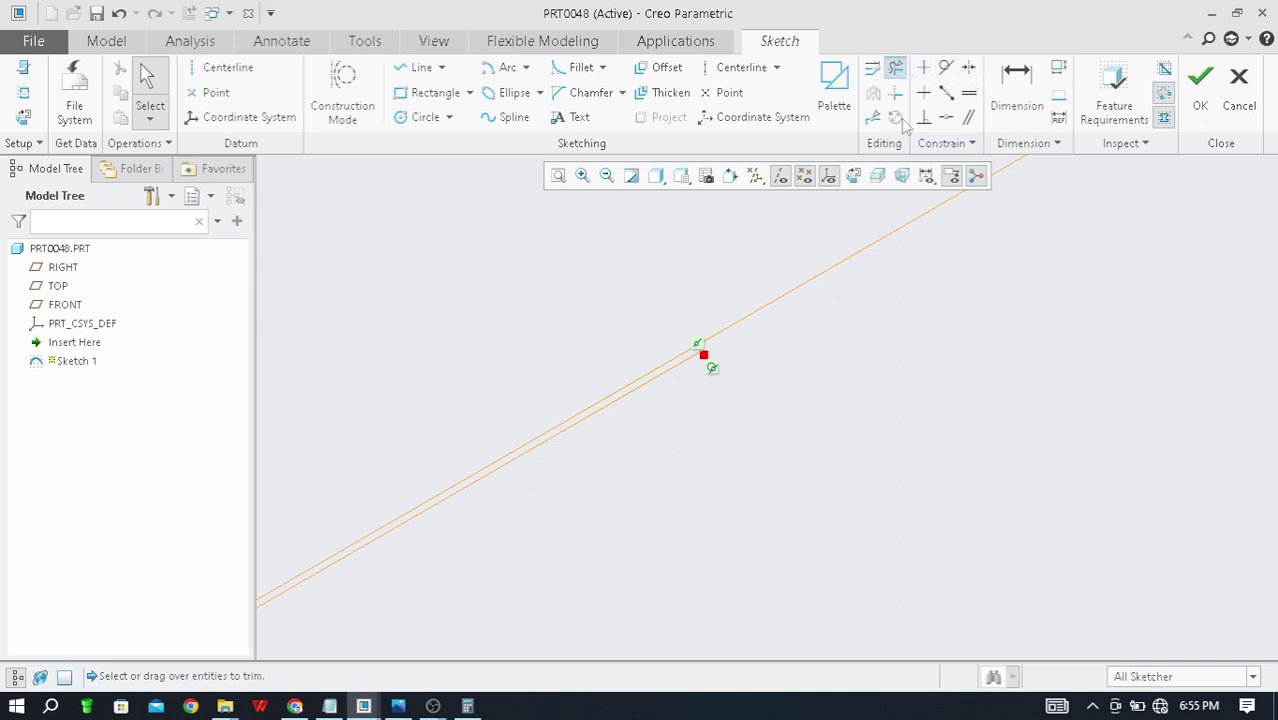
Step: Try to trim the overlapping curve end where the right end circle meets the outer bottom arc
{"action": "left_click", "coordinate": [896, 69]}
{"action": "scroll", "coordinate": [693, 357], "scroll_direction": "down", "scroll_amount": 3}
{"action": "scroll", "coordinate": [733, 316], "scroll_direction": "up", "scroll_amount": 2}
{"action": "scroll", "coordinate": [770, 345], "scroll_direction": "down", "scroll_amount": 3}
{"action": "scroll", "coordinate": [766, 338], "scroll_direction": "up", "scroll_amount": 1}
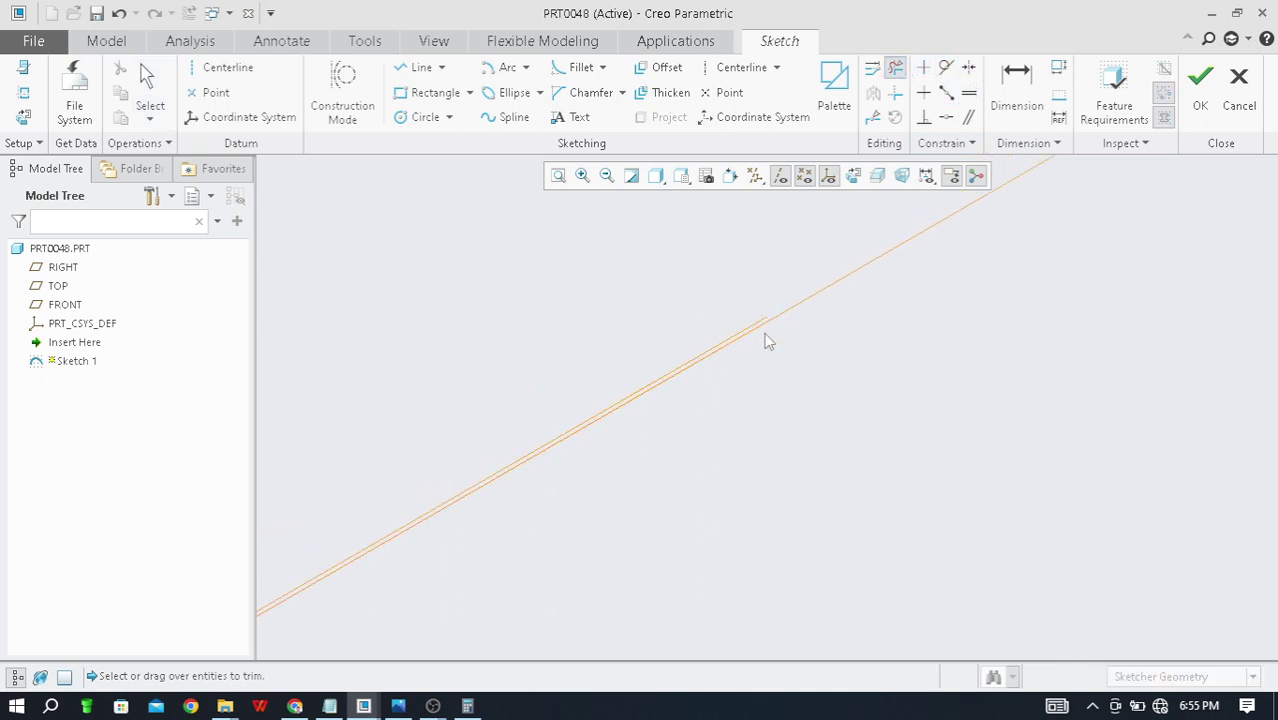
{"action": "scroll", "coordinate": [767, 343], "scroll_direction": "down", "scroll_amount": 3}
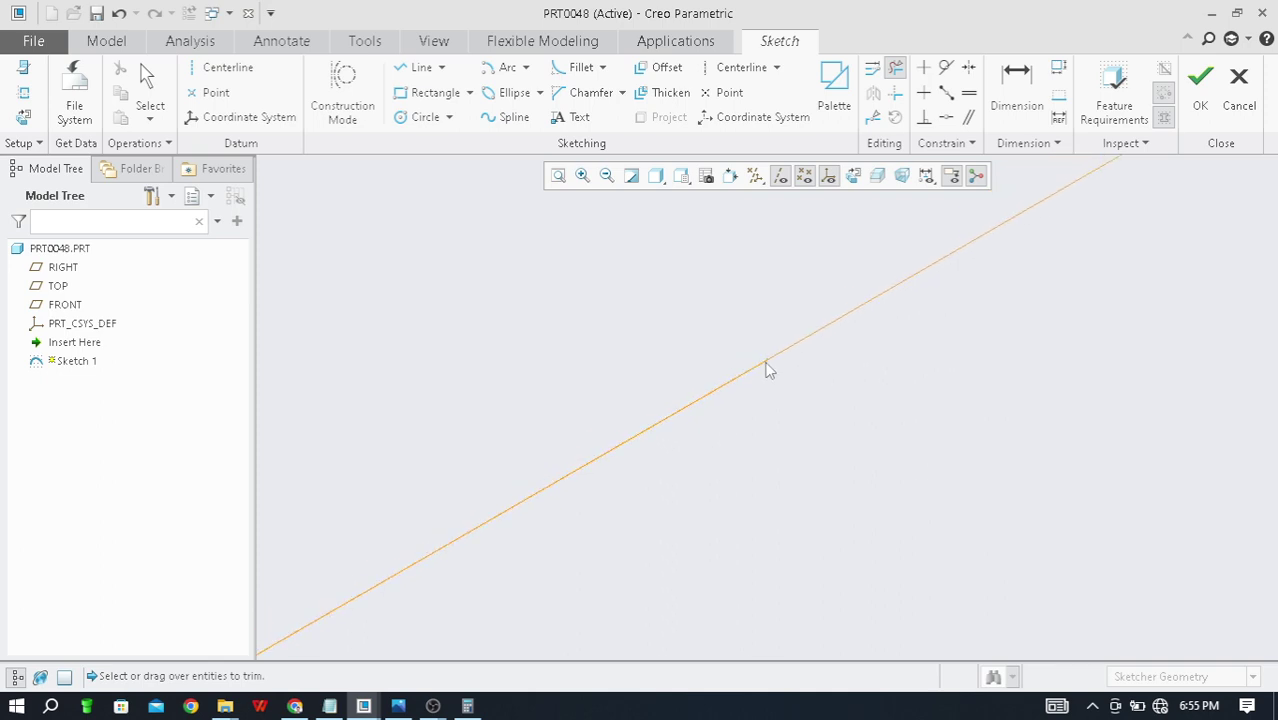
{"action": "scroll", "coordinate": [775, 350], "scroll_direction": "up", "scroll_amount": 3}
{"action": "left_click_drag", "start_coordinate": [830, 258], "coordinate": [835, 274]}
{"action": "scroll", "coordinate": [817, 350], "scroll_direction": "down", "scroll_amount": 4}
{"action": "scroll", "coordinate": [779, 465], "scroll_direction": "down", "scroll_amount": 5}
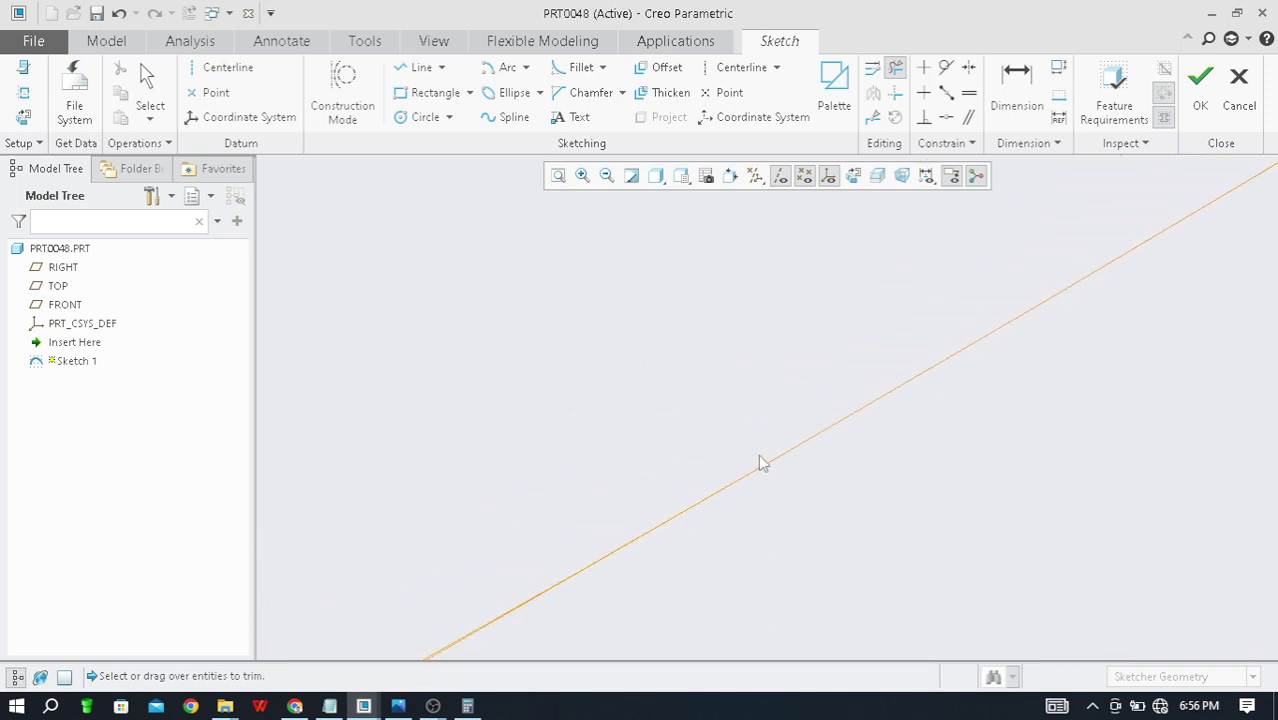
{"action": "scroll", "coordinate": [820, 464], "scroll_direction": "down", "scroll_amount": 2}
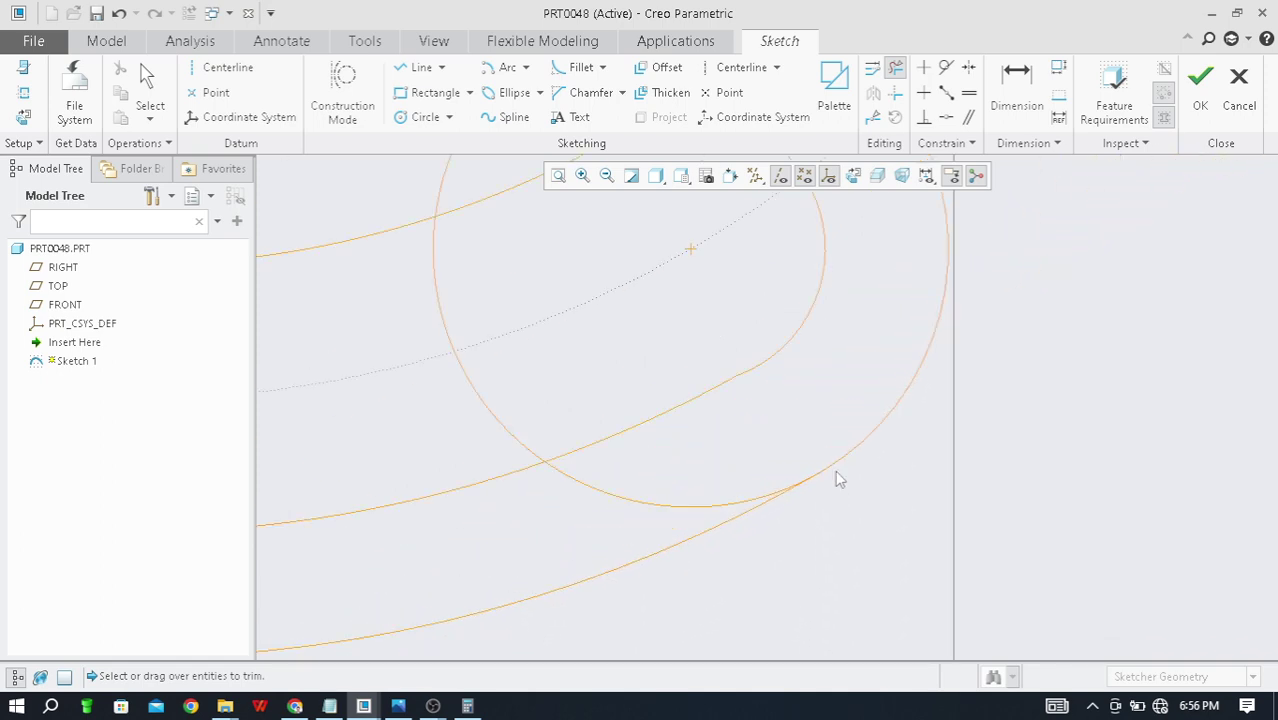
{"action": "scroll", "coordinate": [805, 490], "scroll_direction": "up", "scroll_amount": 8}
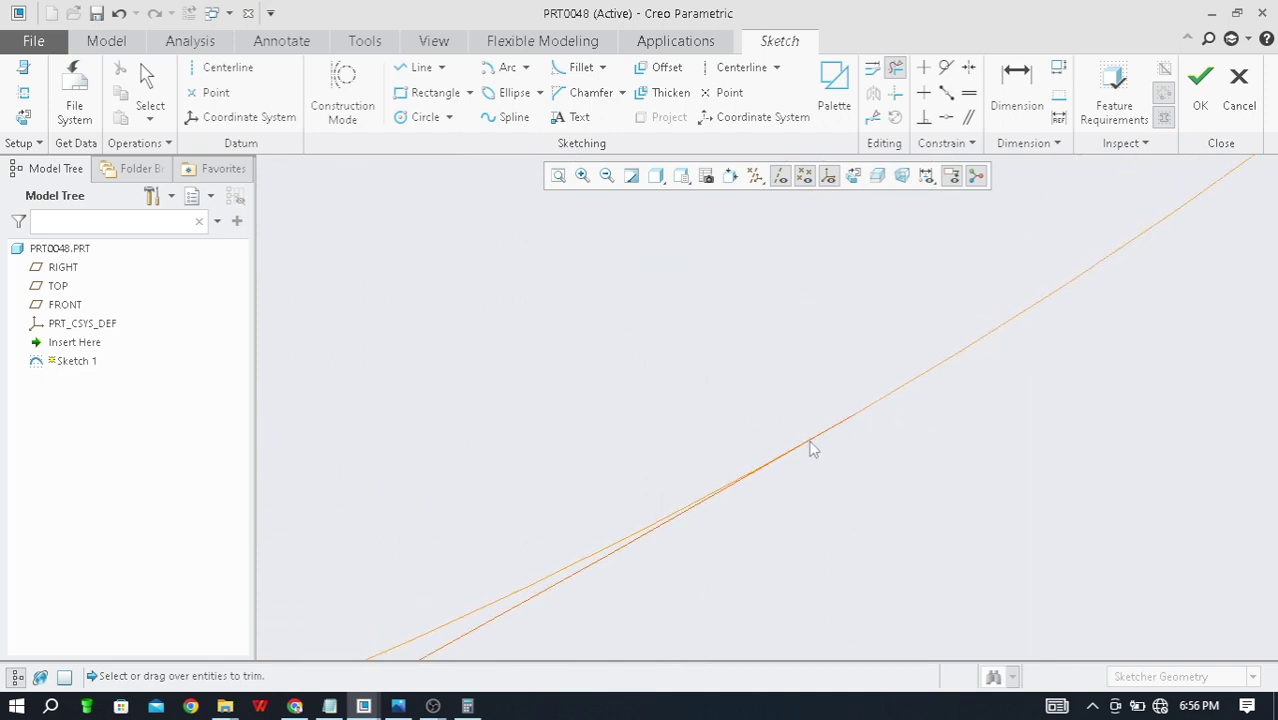
{"action": "scroll", "coordinate": [911, 455], "scroll_direction": "down", "scroll_amount": 5}
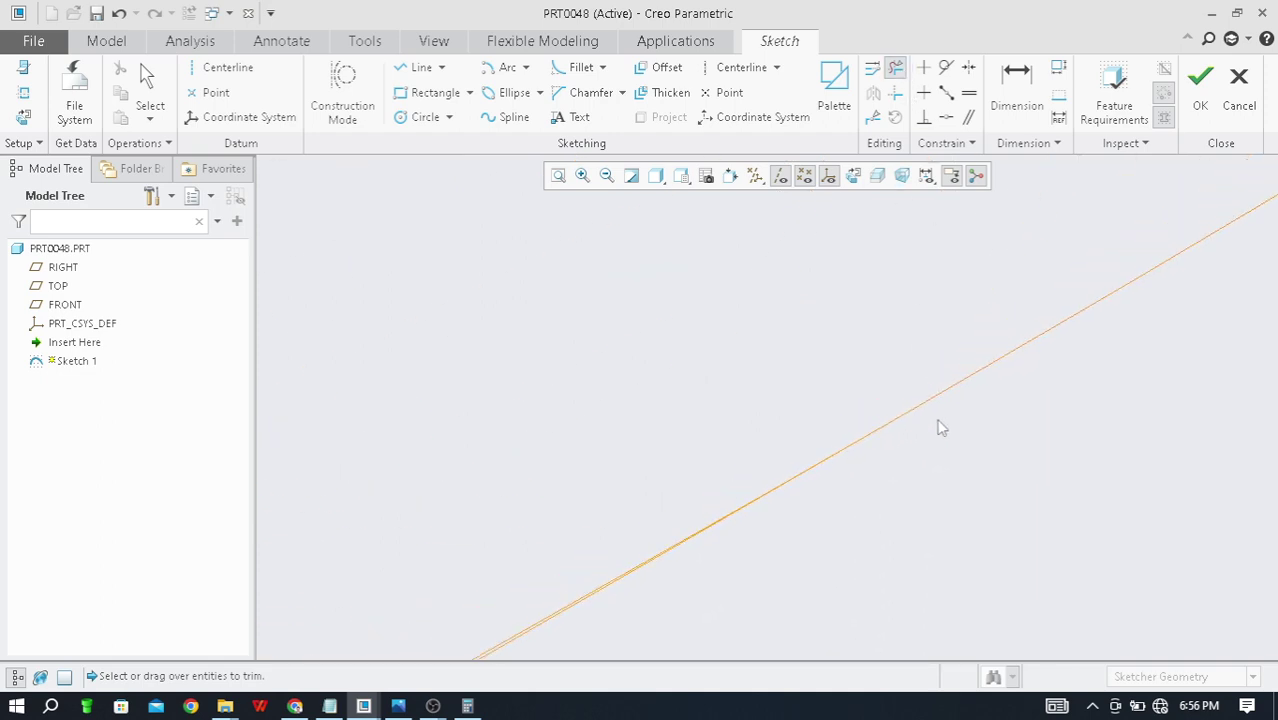
{"action": "scroll", "coordinate": [899, 360], "scroll_direction": "up", "scroll_amount": 5}
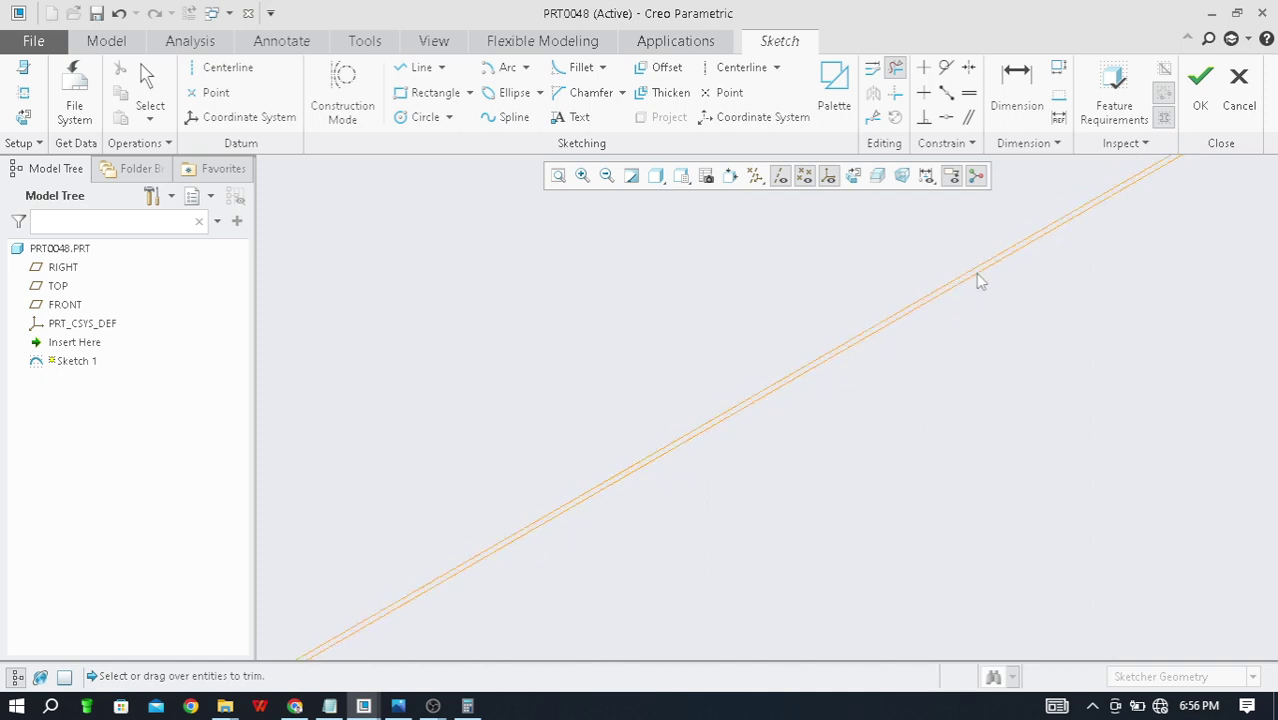
{"action": "scroll", "coordinate": [813, 412], "scroll_direction": "down", "scroll_amount": 3}
{"action": "scroll", "coordinate": [868, 375], "scroll_direction": "up", "scroll_amount": 5}
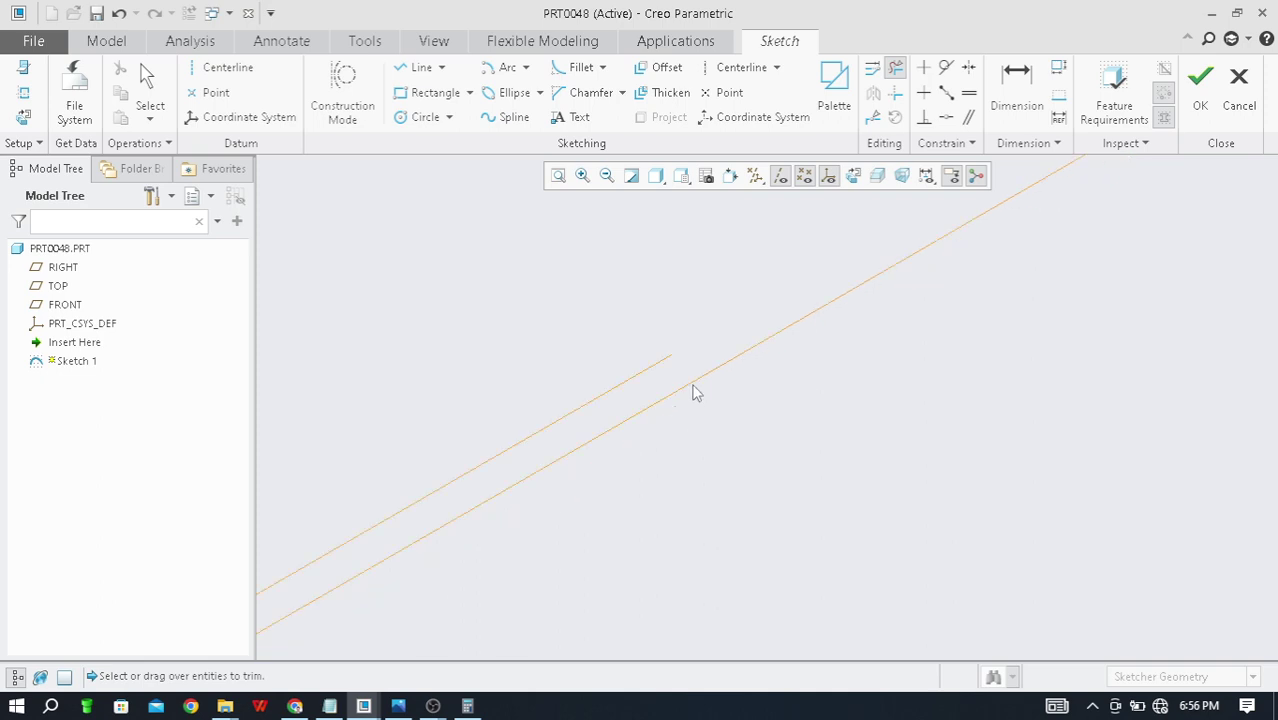
{"action": "left_click", "coordinate": [653, 368]}
{"action": "left_click_drag", "start_coordinate": [615, 455], "coordinate": [702, 430]}
Step: Check the effect of the trim on the outer bottom arc and undo it
{"action": "scroll", "coordinate": [702, 430], "scroll_direction": "down", "scroll_amount": 5}
{"action": "scroll", "coordinate": [741, 408], "scroll_direction": "down", "scroll_amount": 5}
{"action": "scroll", "coordinate": [785, 460], "scroll_direction": "down", "scroll_amount": 5}
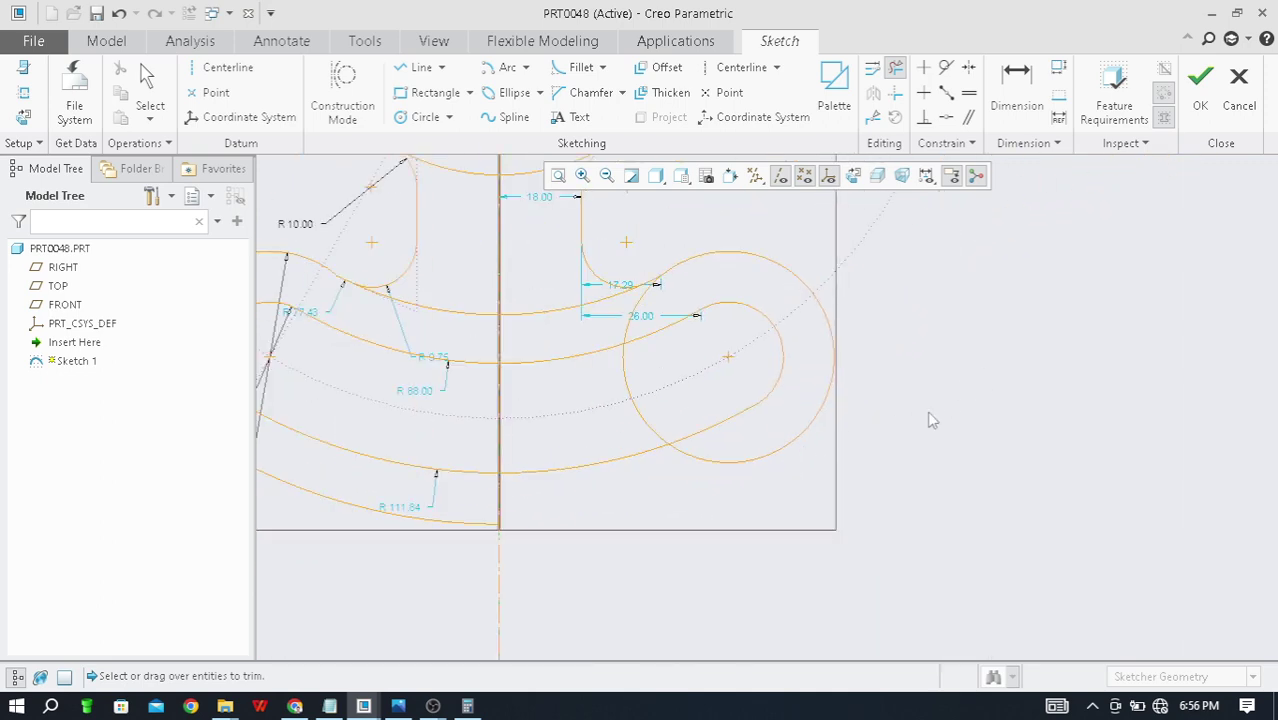
{"action": "scroll", "coordinate": [830, 443], "scroll_direction": "up", "scroll_amount": 2}
{"action": "scroll", "coordinate": [787, 468], "scroll_direction": "down", "scroll_amount": 2}
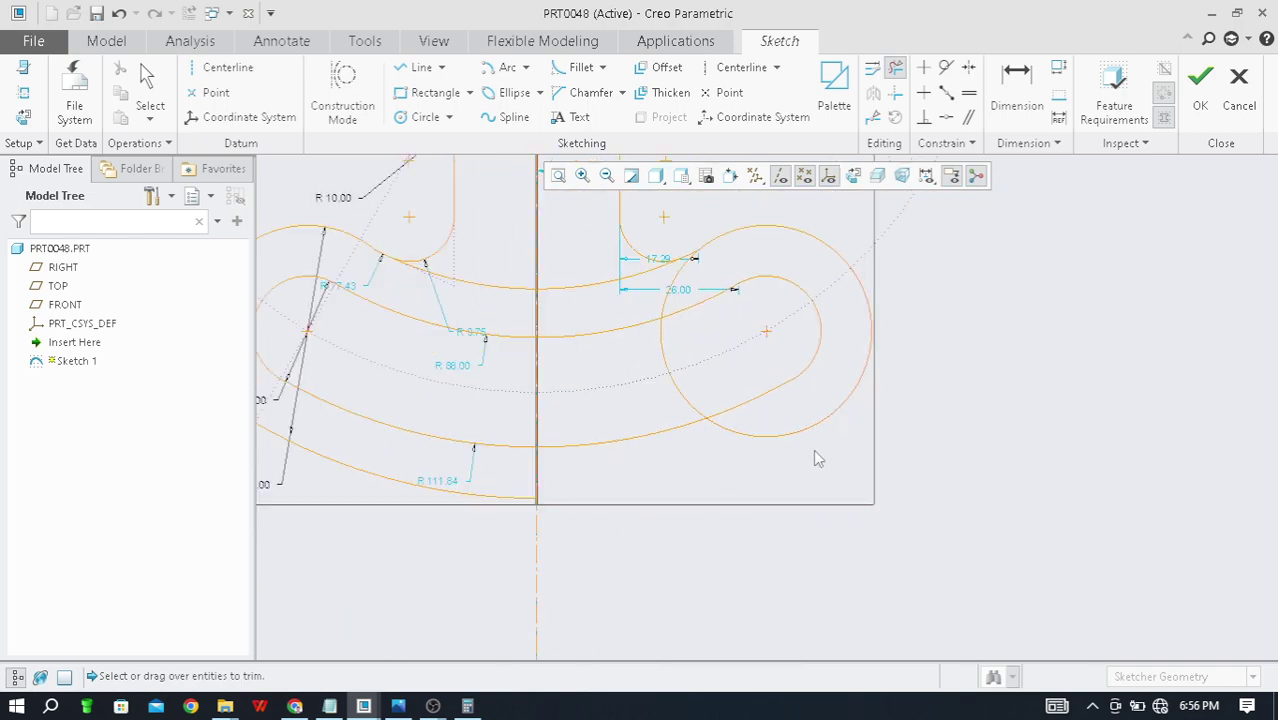
{"action": "scroll", "coordinate": [822, 449], "scroll_direction": "down", "scroll_amount": 2}
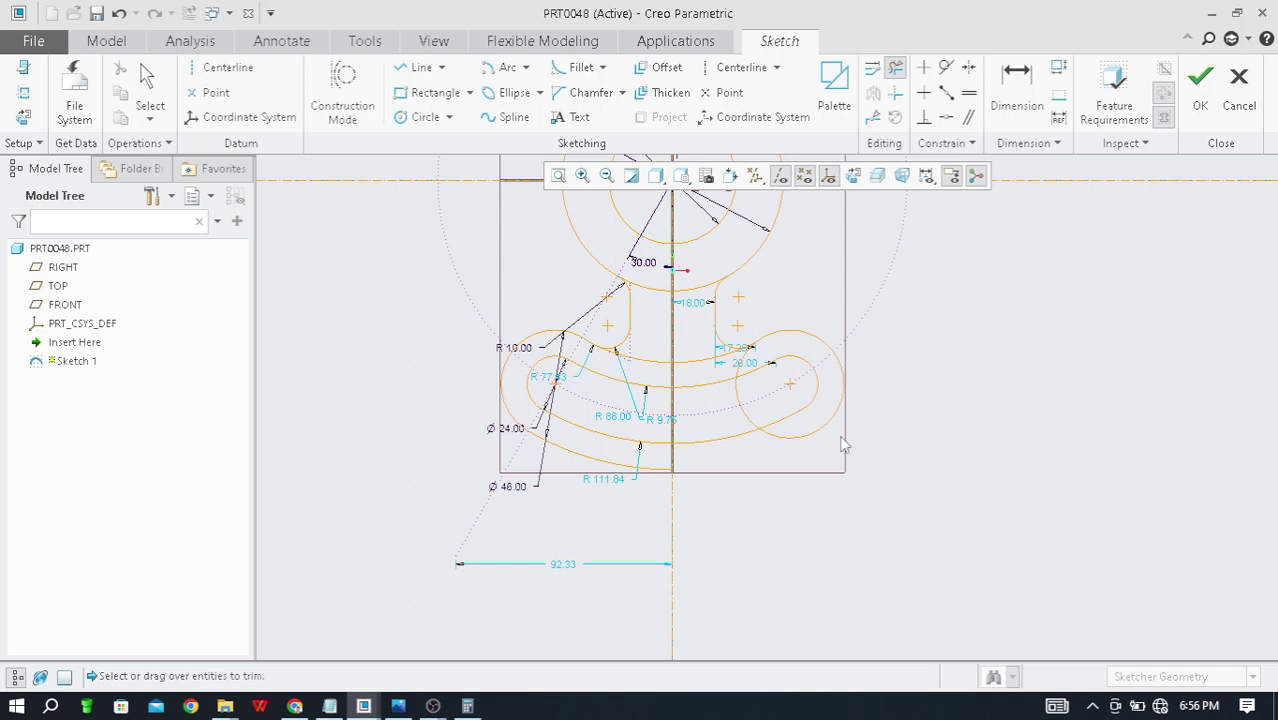
{"action": "scroll", "coordinate": [843, 445], "scroll_direction": "up", "scroll_amount": 3}
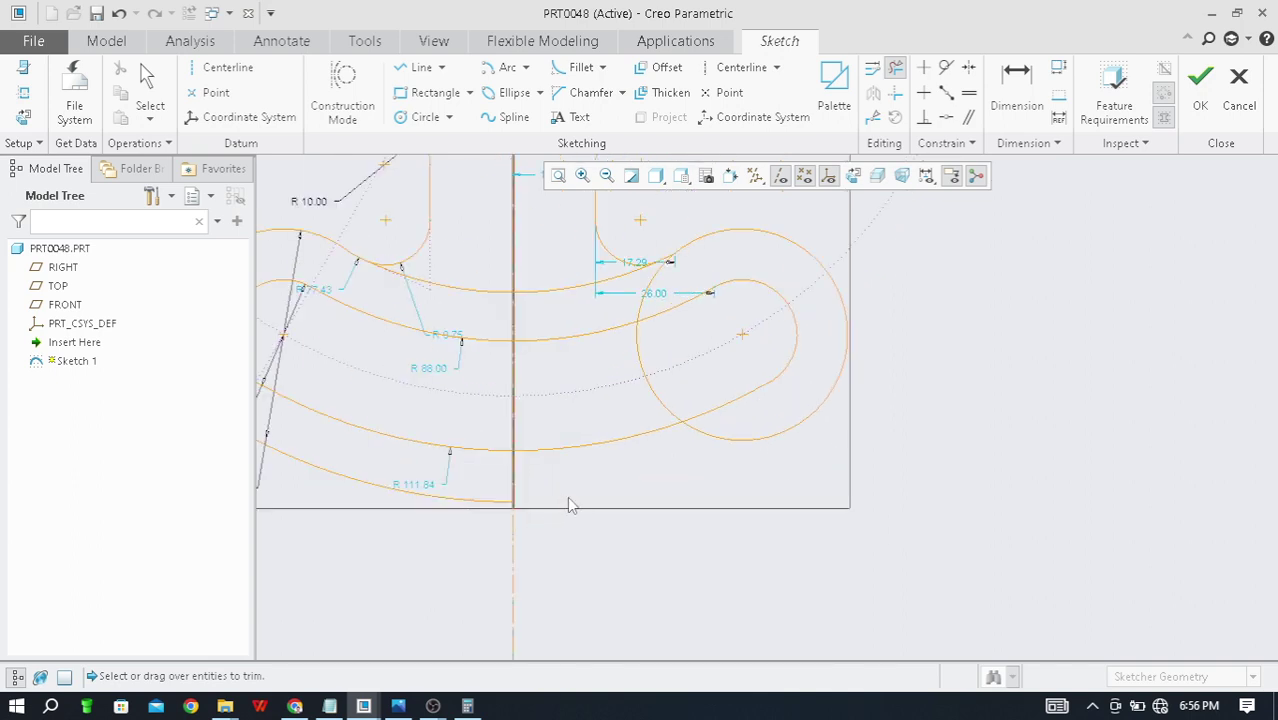
{"action": "key", "text": "ctrl+z"}
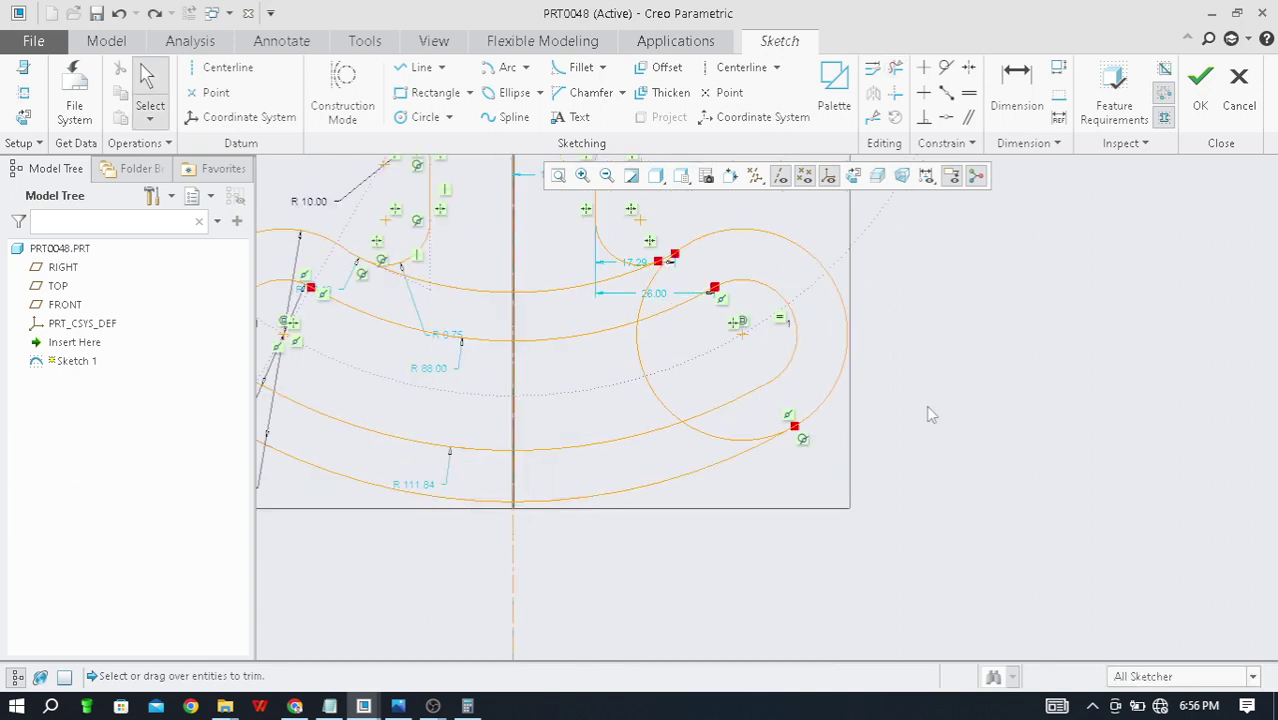
Step: Trim the inner part of the right end circle, leaving only the outer end arc between the outer bottom and upper arcs
{"action": "left_click", "coordinate": [896, 69]}
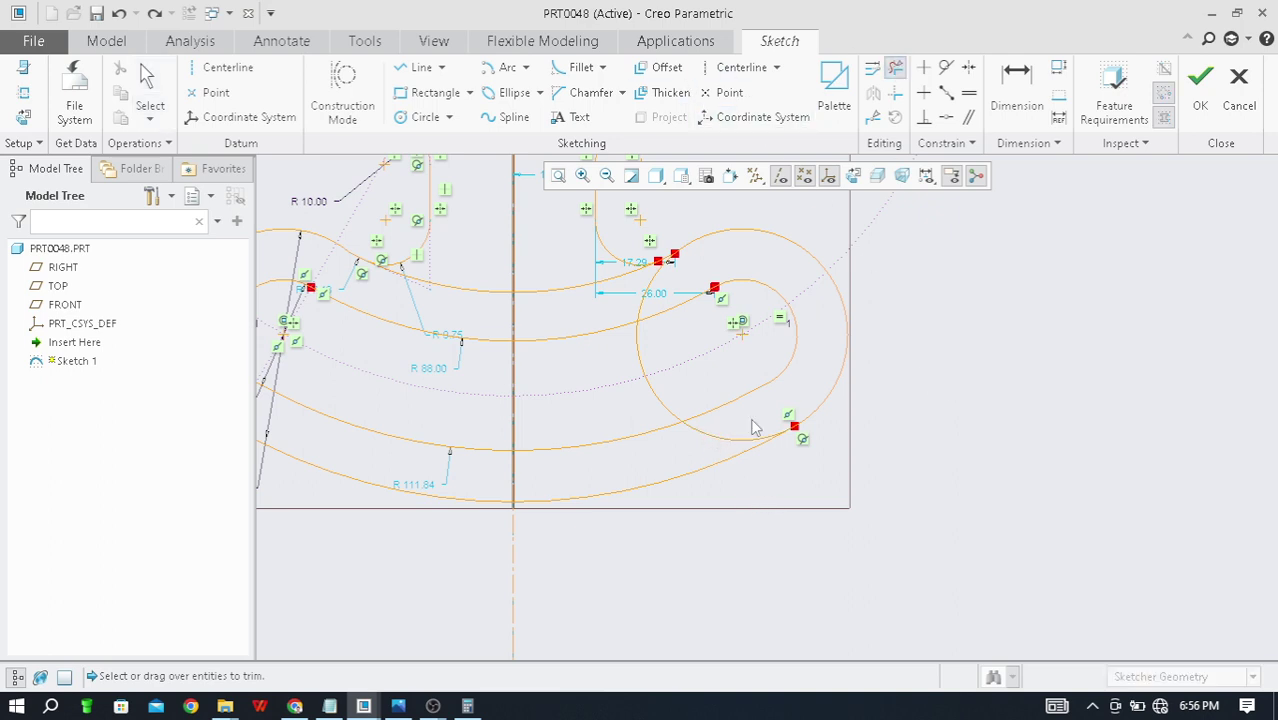
{"action": "left_click", "coordinate": [755, 428]}
{"action": "left_click_drag", "start_coordinate": [652, 354], "coordinate": [639, 342]}
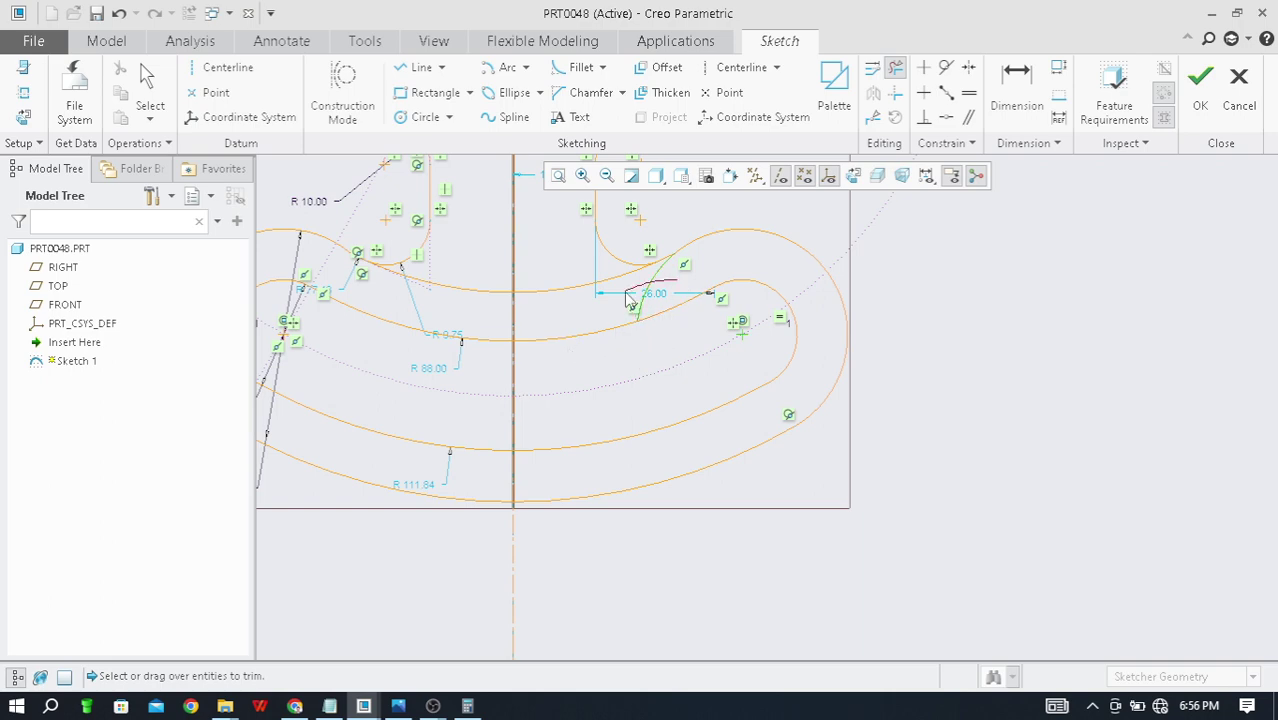
{"action": "key", "text": "Escape"}
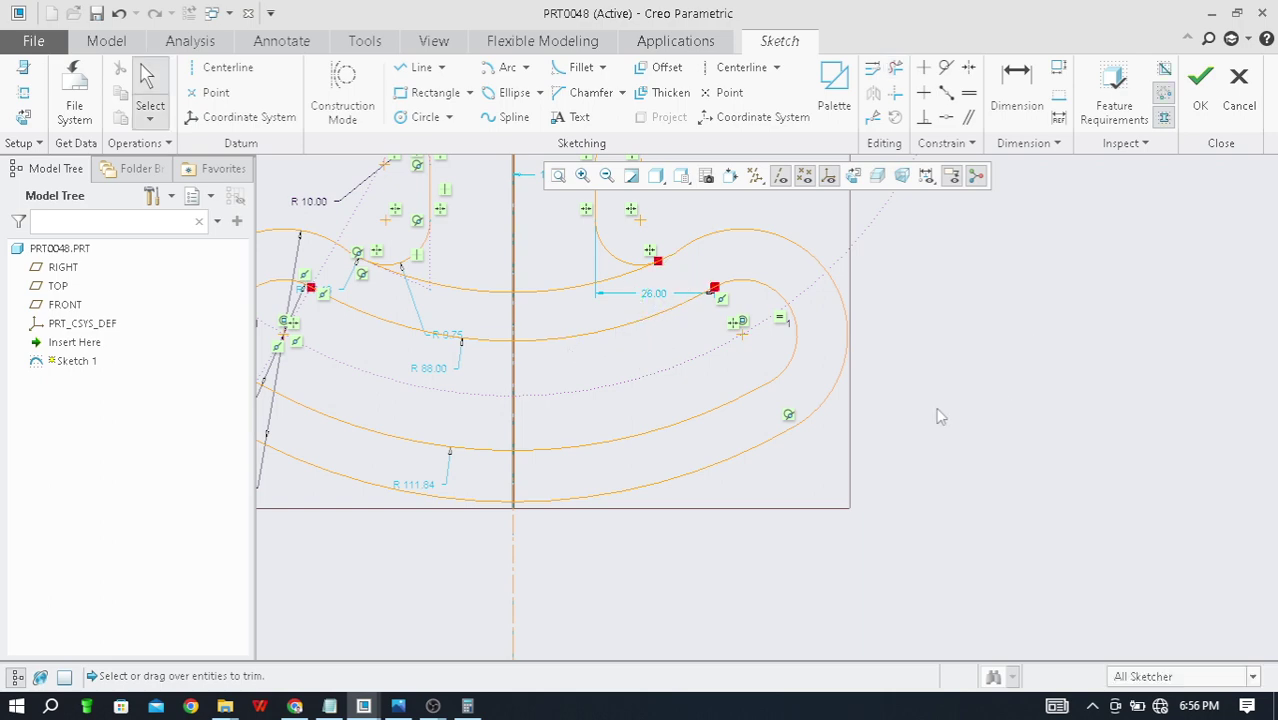
Step: Inspect the right half of the trimmed outline and its marked open end points against the left half
{"action": "scroll", "coordinate": [940, 417], "scroll_direction": "down", "scroll_amount": 3}
{"action": "scroll", "coordinate": [867, 416], "scroll_direction": "up", "scroll_amount": 2}
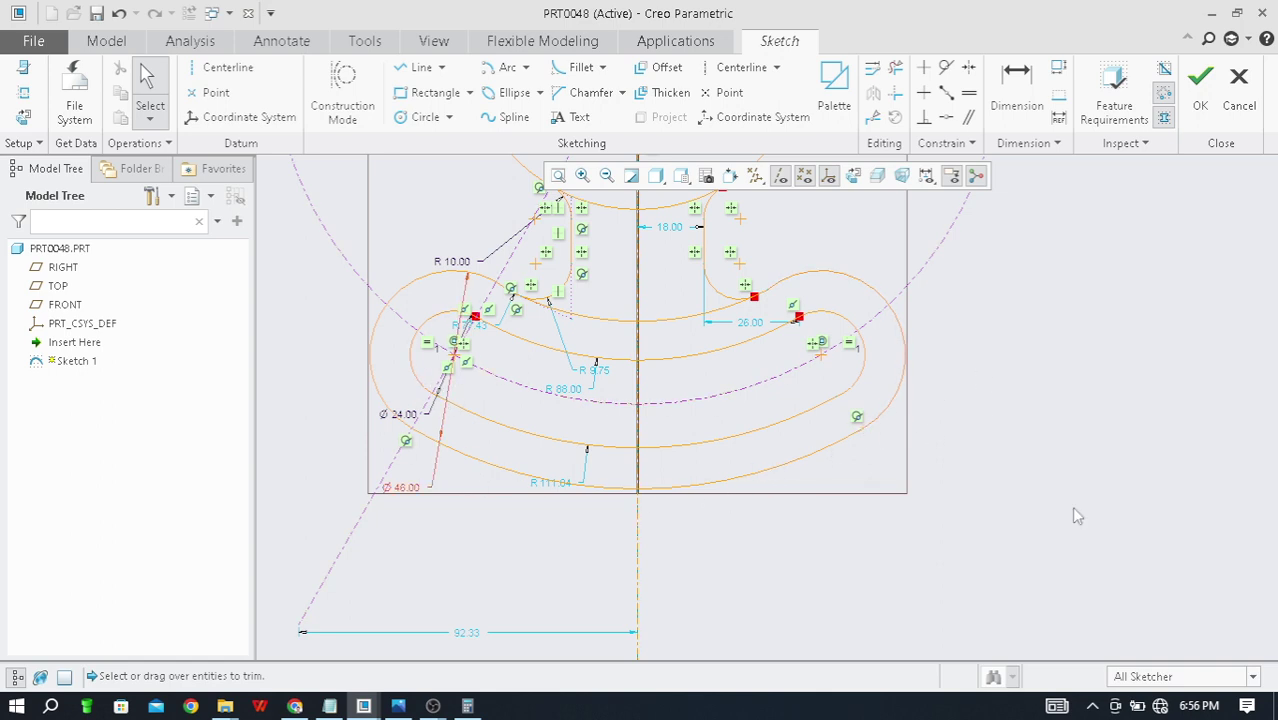
{"action": "scroll", "coordinate": [583, 531], "scroll_direction": "down", "scroll_amount": 1}
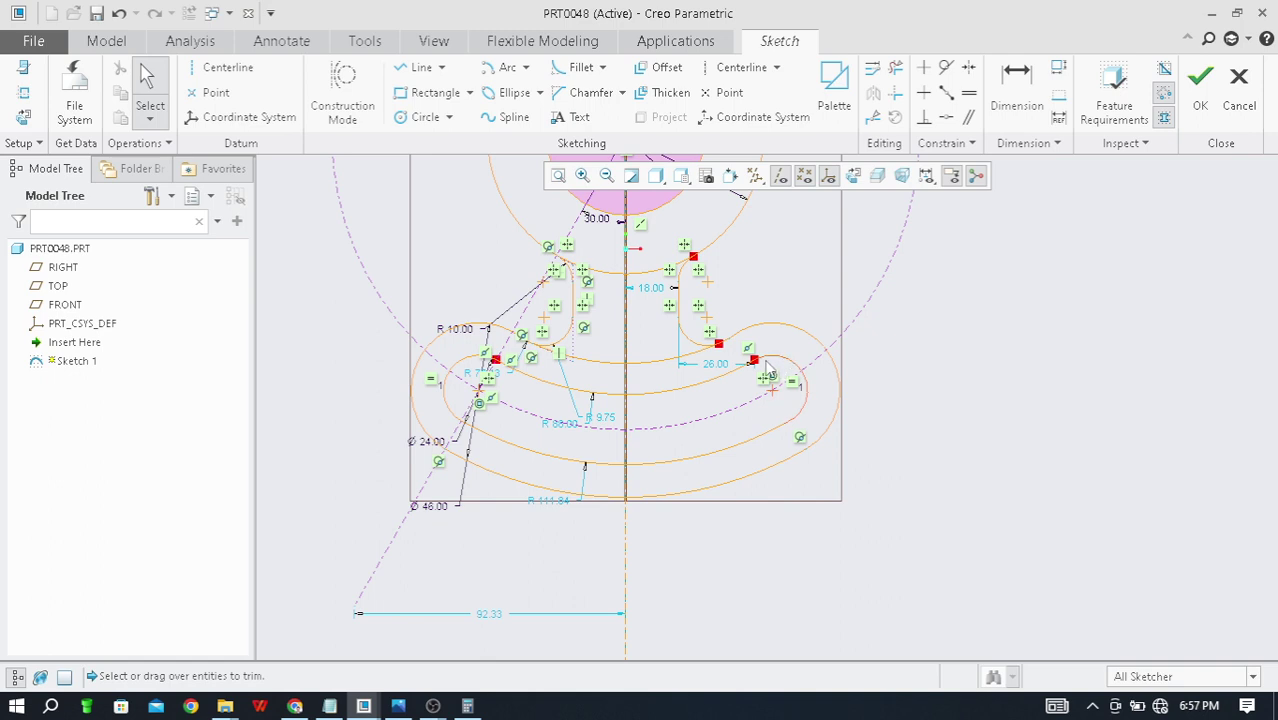
{"action": "scroll", "coordinate": [769, 372], "scroll_direction": "up", "scroll_amount": 2}
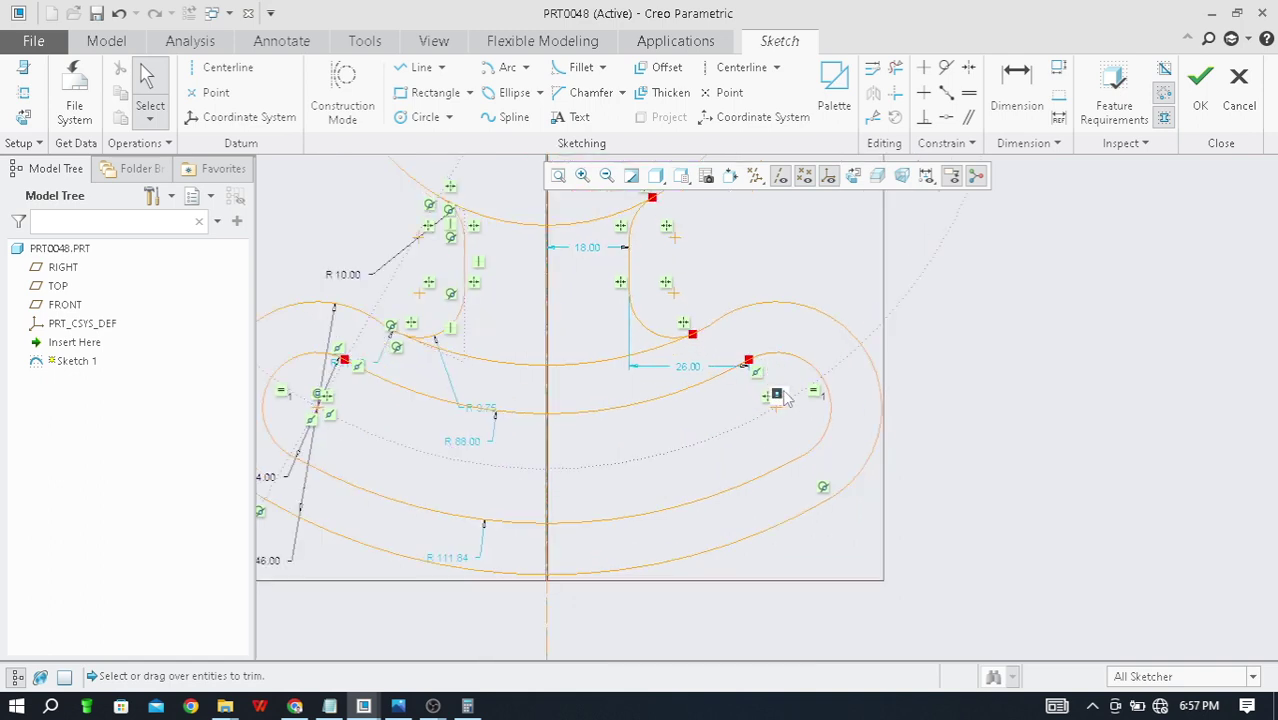
{"action": "scroll", "coordinate": [789, 410], "scroll_direction": "up", "scroll_amount": 2}
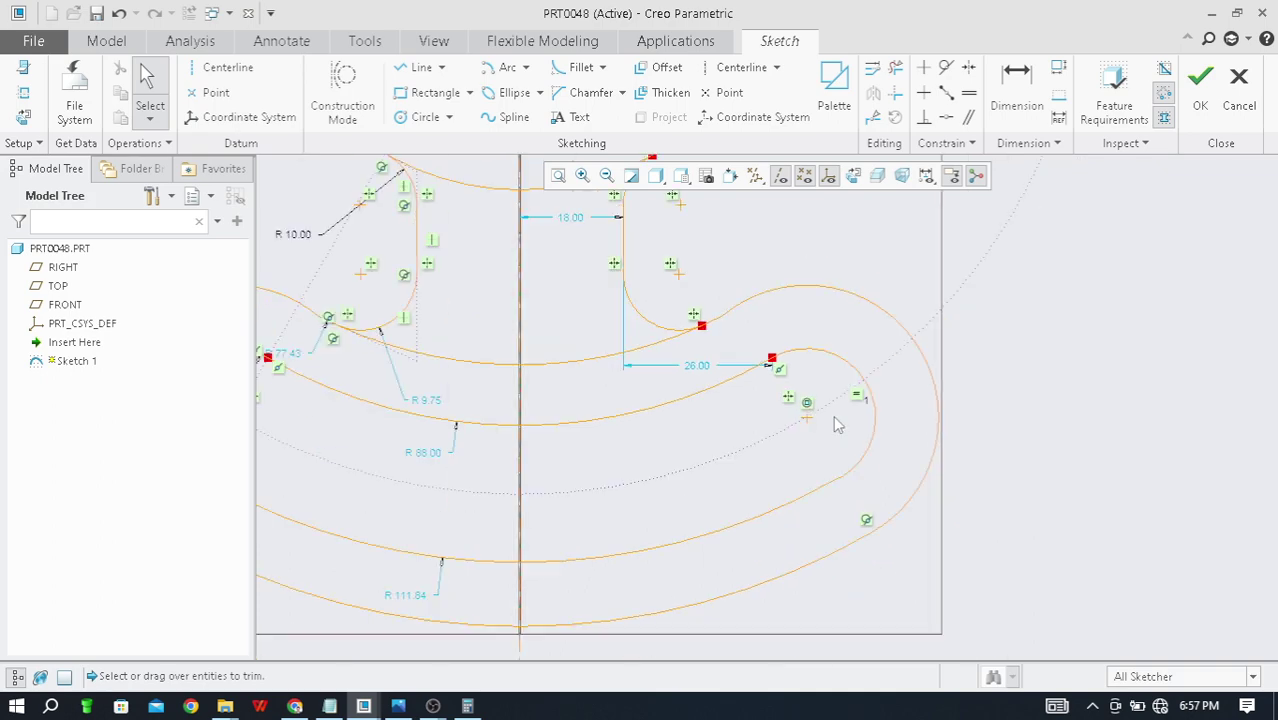
{"action": "scroll", "coordinate": [845, 421], "scroll_direction": "down", "scroll_amount": 2}
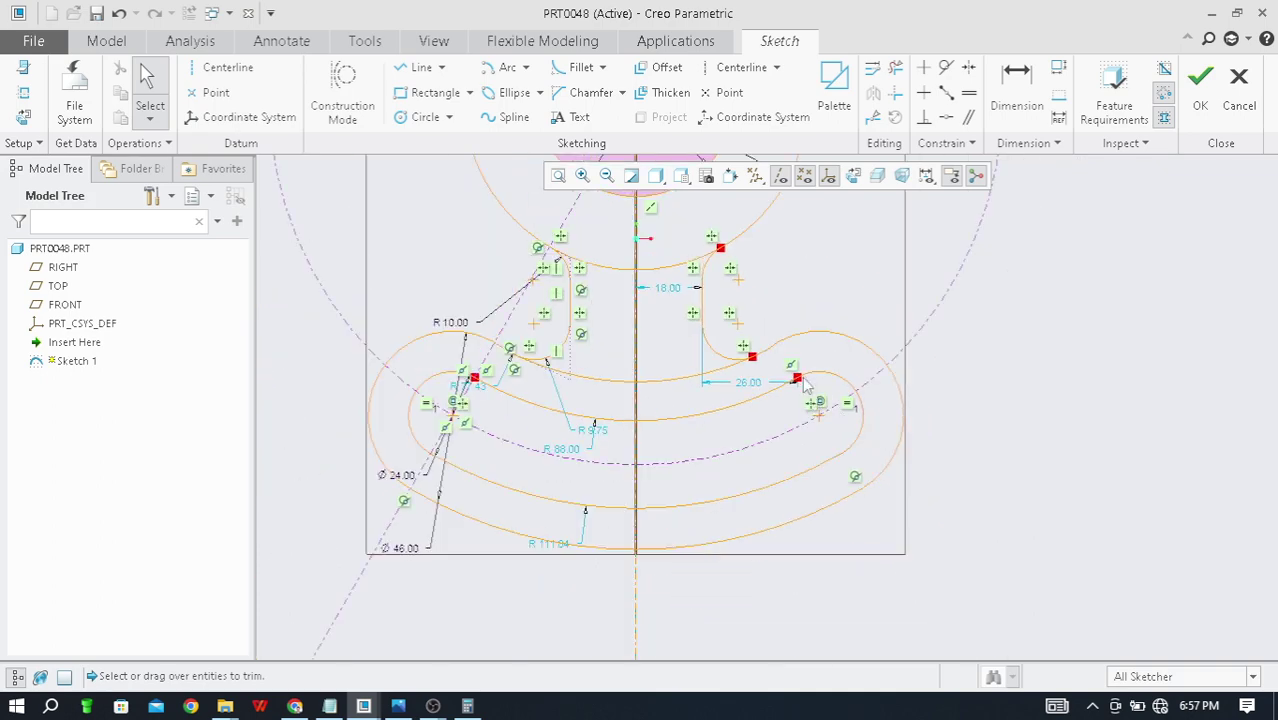
{"action": "scroll", "coordinate": [808, 396], "scroll_direction": "up", "scroll_amount": 2}
{"action": "scroll", "coordinate": [828, 408], "scroll_direction": "down", "scroll_amount": 2}
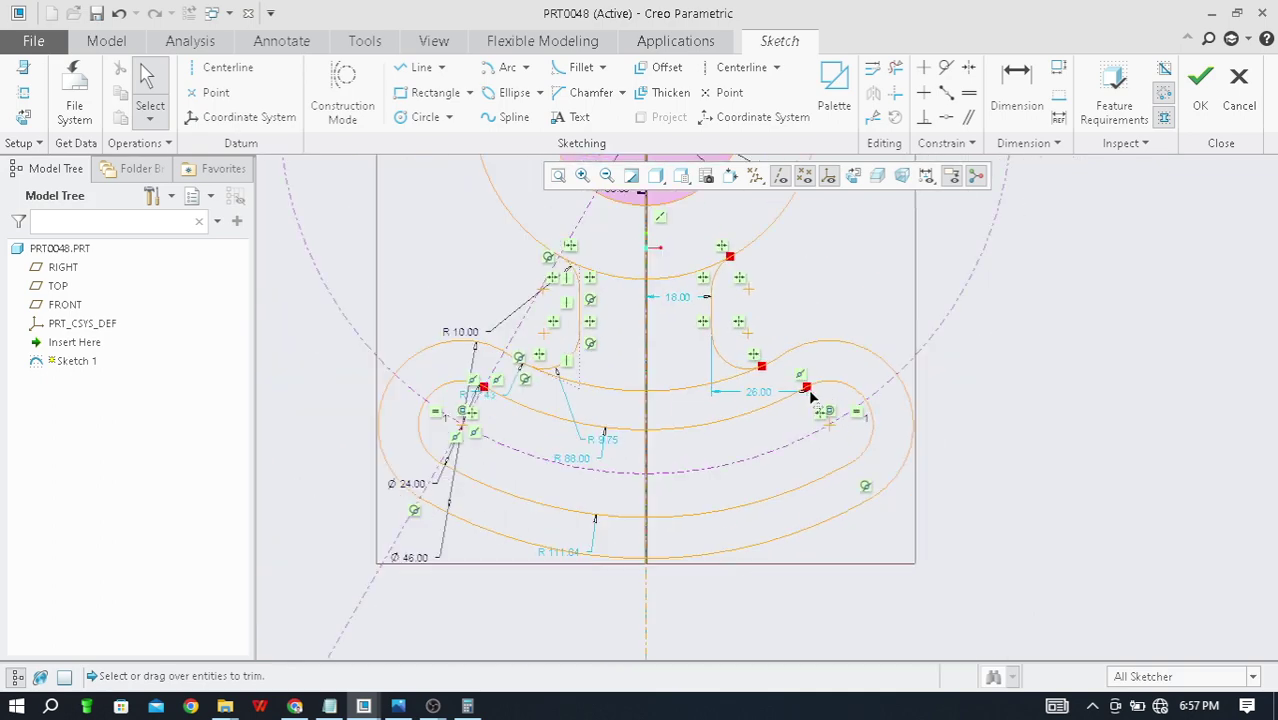
Step: Examine the joint between the right slot end arc and the slot's upper arc at high magnification, and restore the 2D sketch view
{"action": "scroll", "coordinate": [805, 396], "scroll_direction": "up", "scroll_amount": 5}
{"action": "scroll", "coordinate": [798, 390], "scroll_direction": "up", "scroll_amount": 4}
{"action": "scroll", "coordinate": [835, 332], "scroll_direction": "up", "scroll_amount": 5}
{"action": "scroll", "coordinate": [793, 357], "scroll_direction": "down", "scroll_amount": 2}
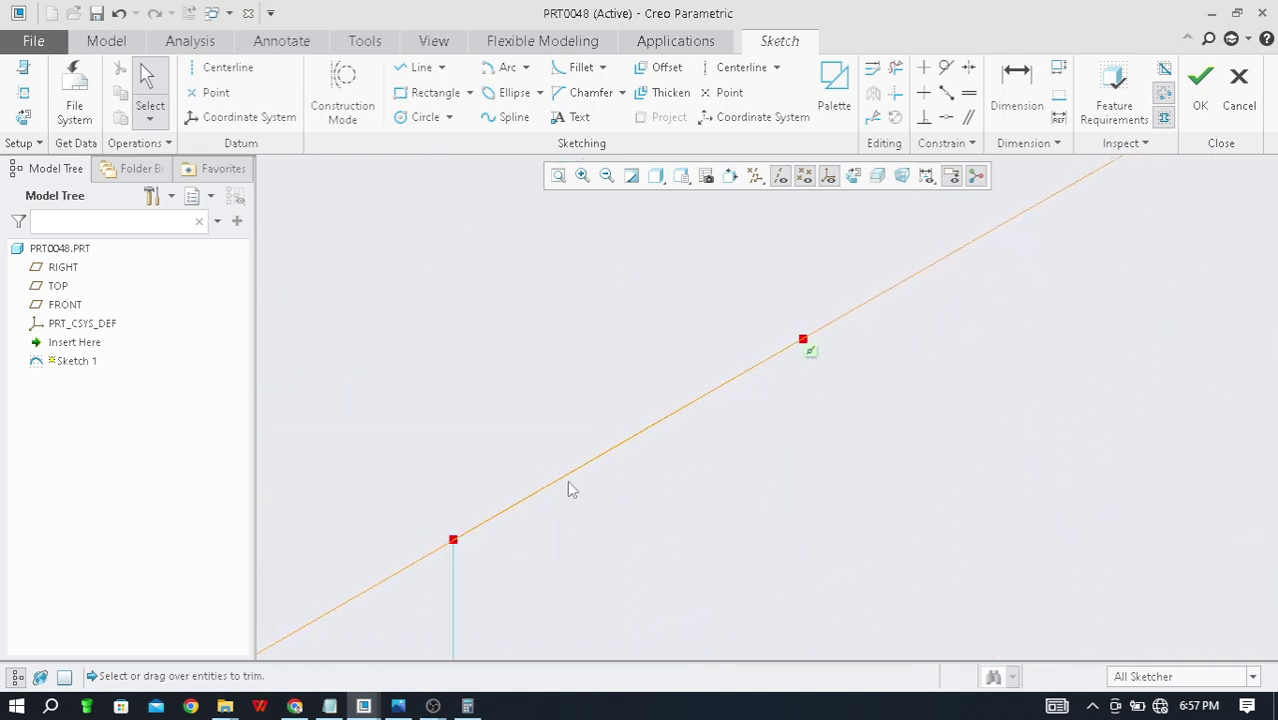
{"action": "scroll", "coordinate": [808, 356], "scroll_direction": "up", "scroll_amount": 4}
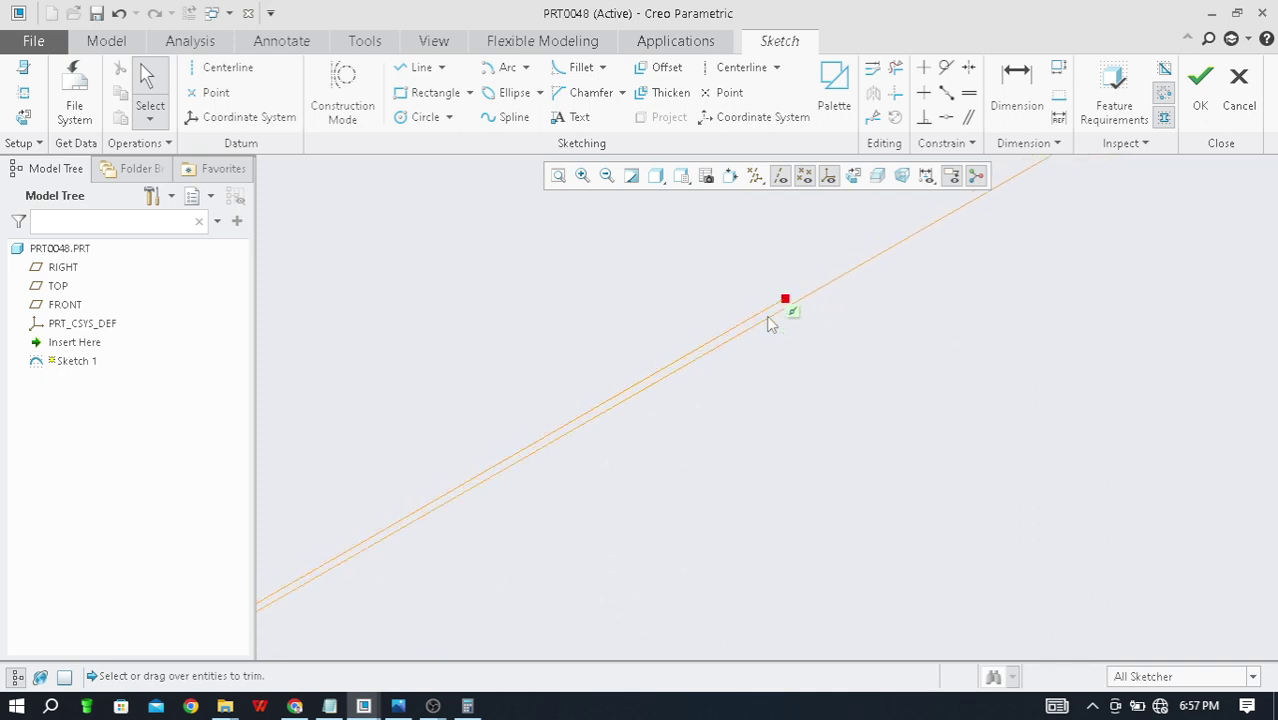
{"action": "scroll", "coordinate": [797, 318], "scroll_direction": "down", "scroll_amount": 5}
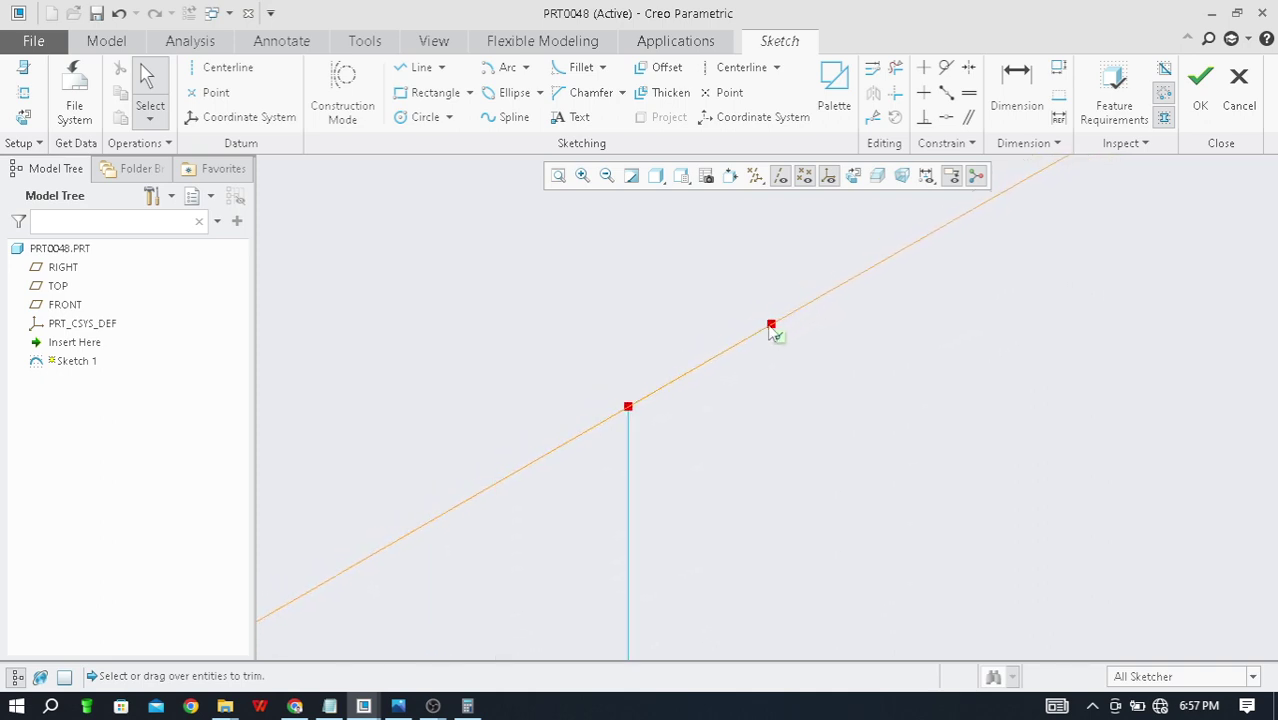
{"action": "scroll", "coordinate": [727, 375], "scroll_direction": "up", "scroll_amount": 5}
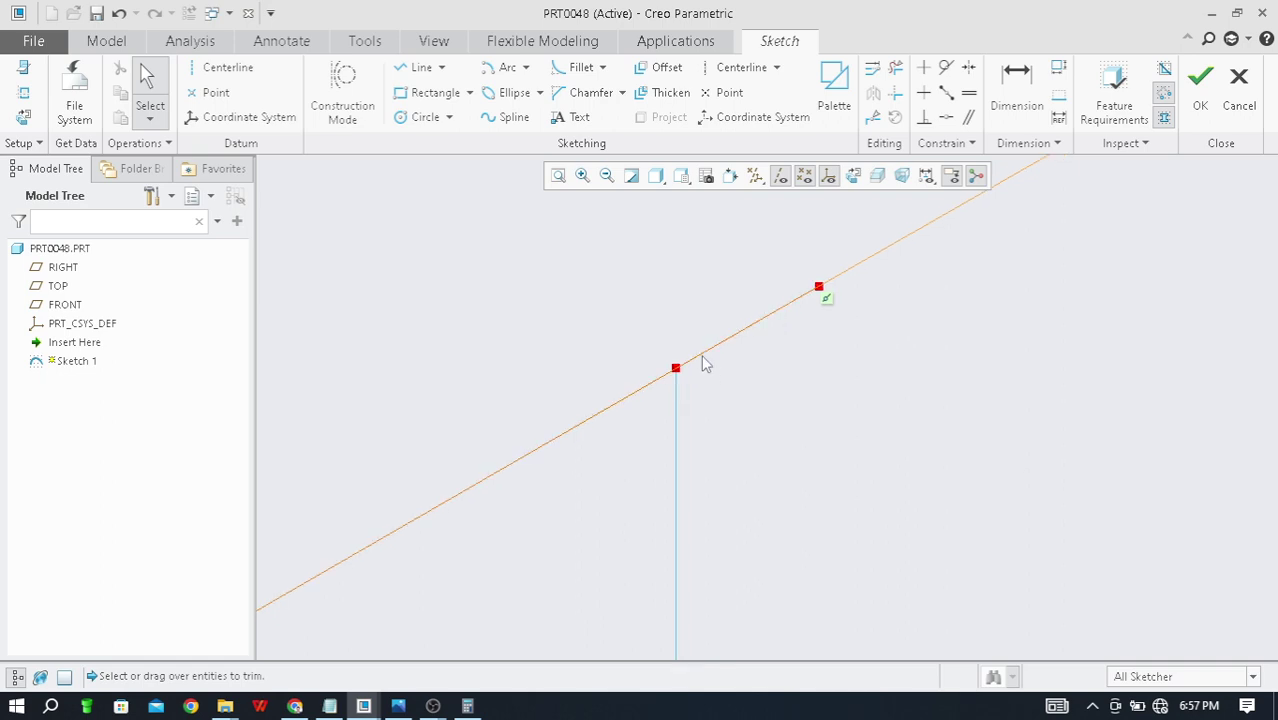
{"action": "scroll", "coordinate": [496, 456], "scroll_direction": "down", "scroll_amount": 5}
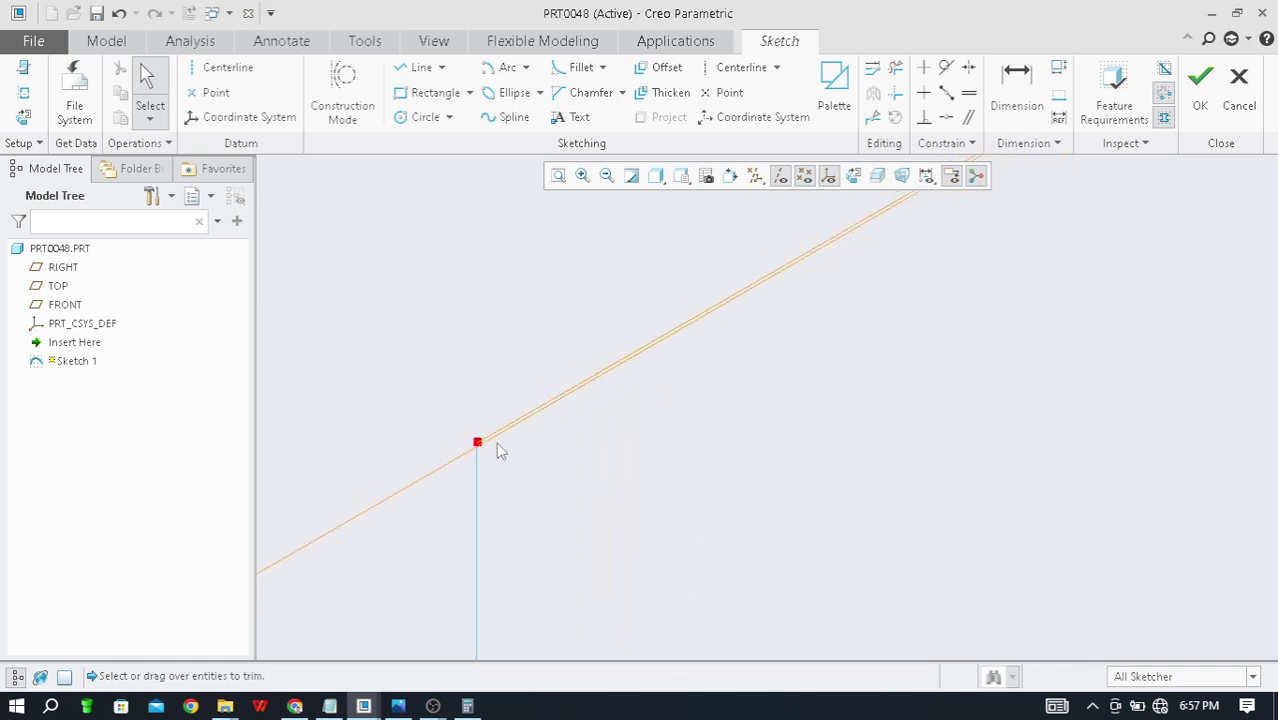
{"action": "scroll", "coordinate": [580, 425], "scroll_direction": "down", "scroll_amount": 6}
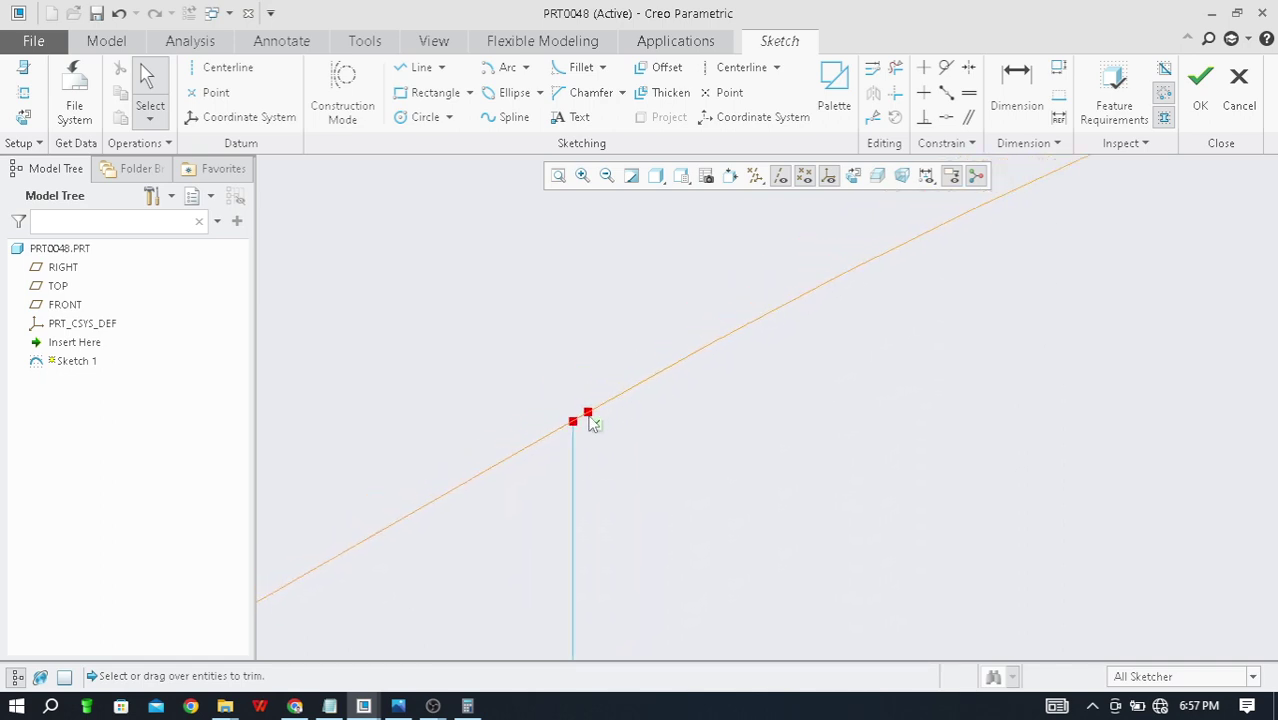
{"action": "scroll", "coordinate": [636, 400], "scroll_direction": "down", "scroll_amount": 4}
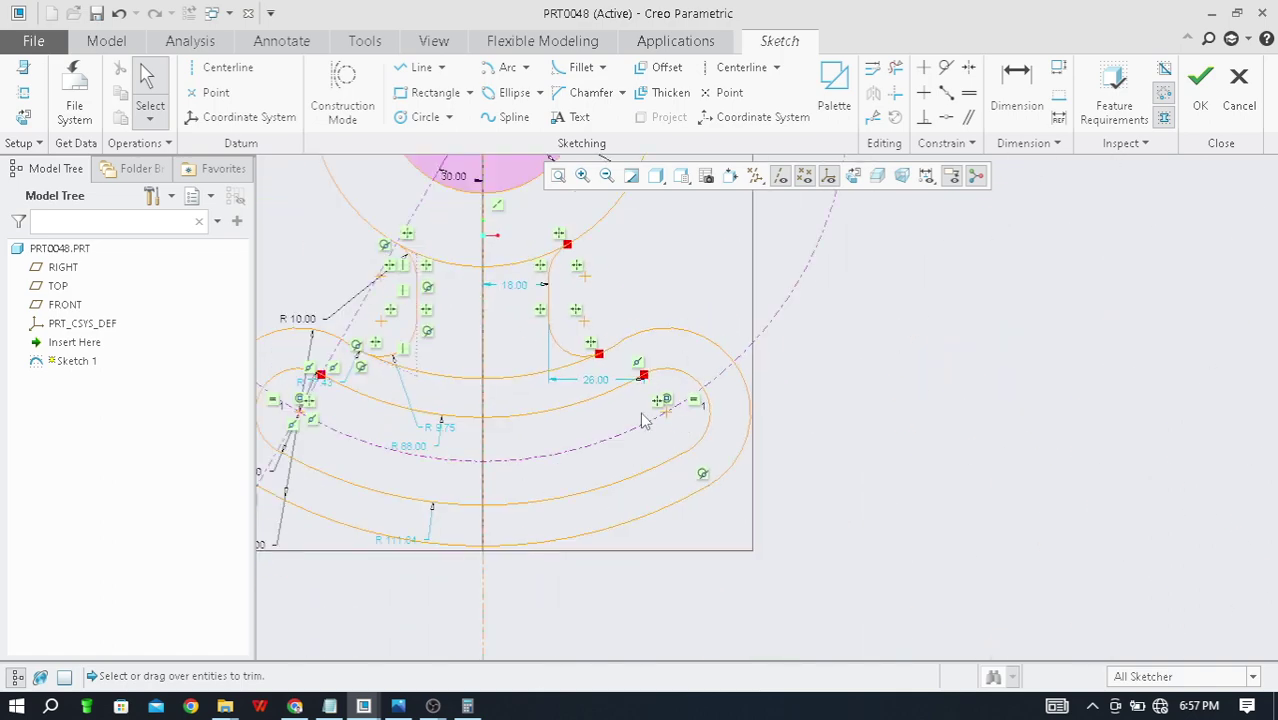
{"action": "scroll", "coordinate": [646, 393], "scroll_direction": "up", "scroll_amount": 8}
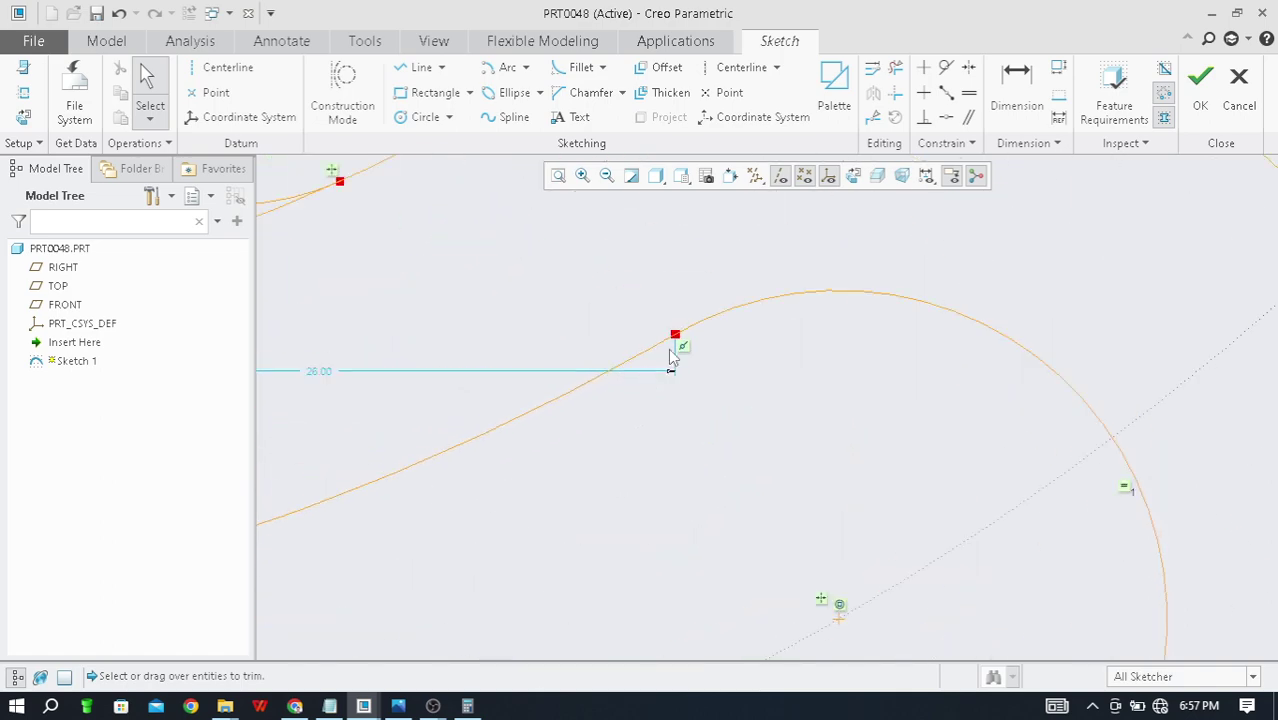
{"action": "scroll", "coordinate": [686, 340], "scroll_direction": "up", "scroll_amount": 3}
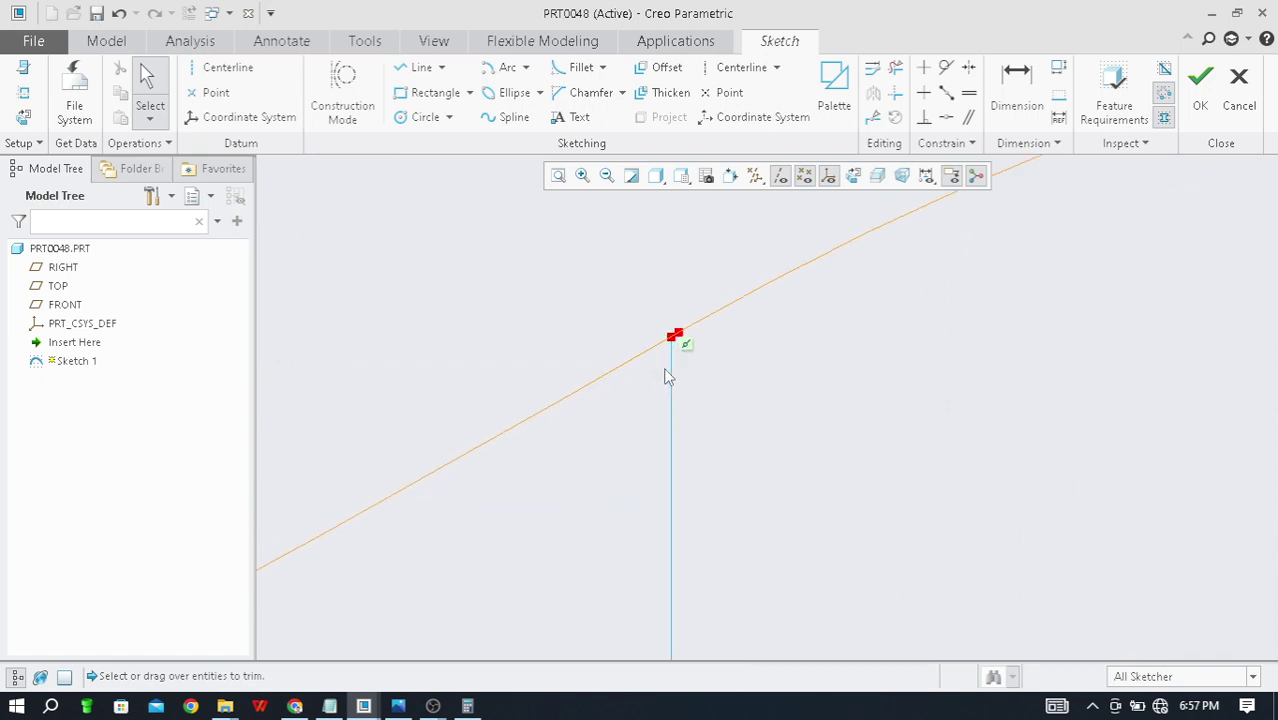
{"action": "scroll", "coordinate": [612, 368], "scroll_direction": "up", "scroll_amount": 6}
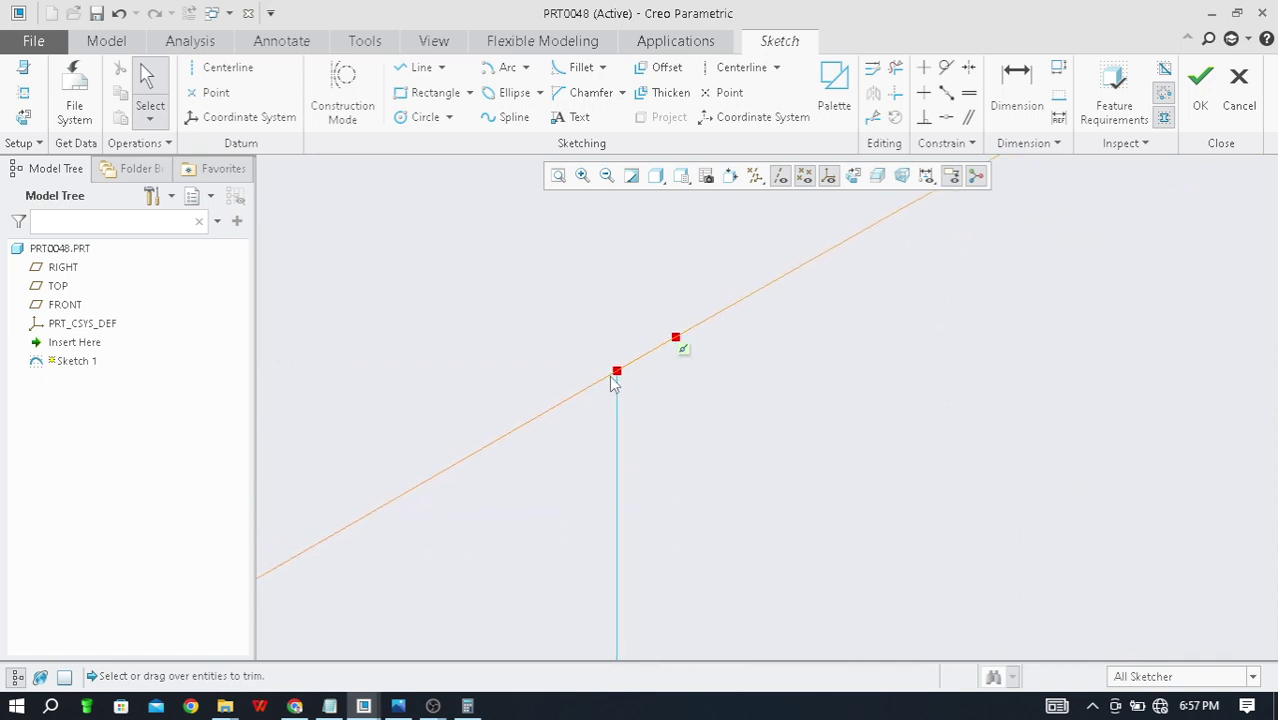
{"action": "scroll", "coordinate": [610, 370], "scroll_direction": "up", "scroll_amount": 5}
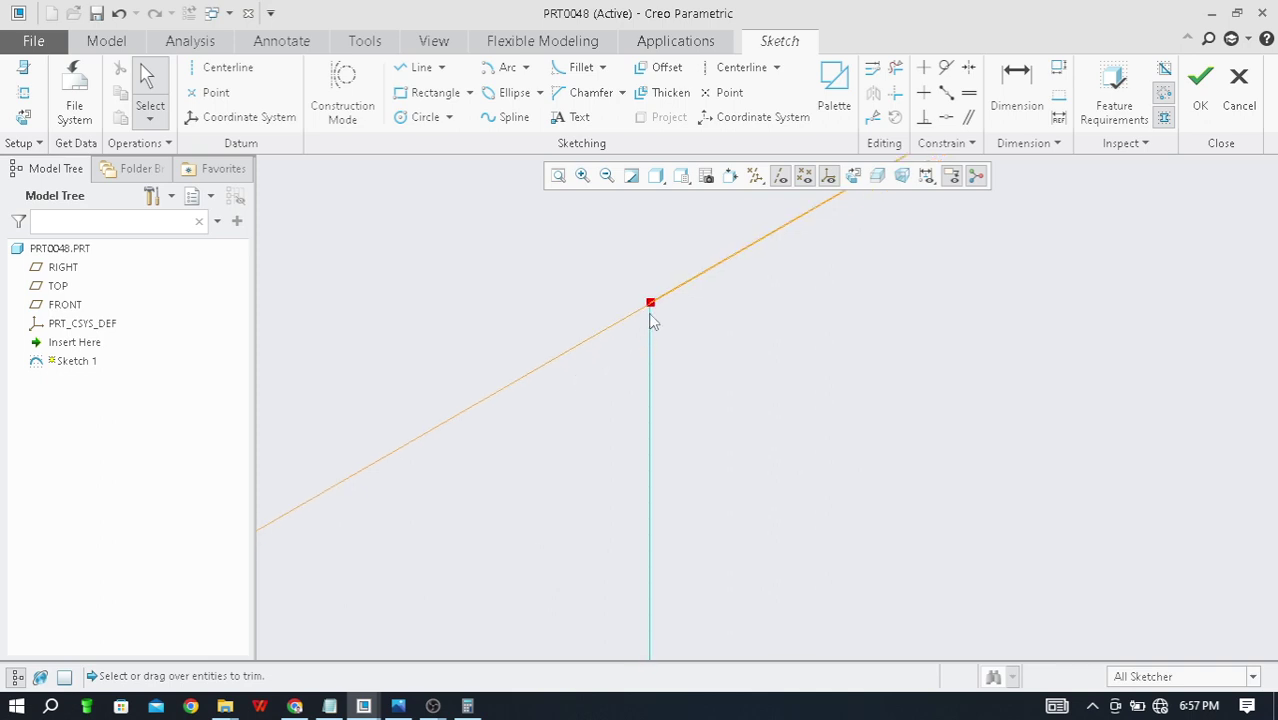
{"action": "scroll", "coordinate": [513, 462], "scroll_direction": "down", "scroll_amount": 5}
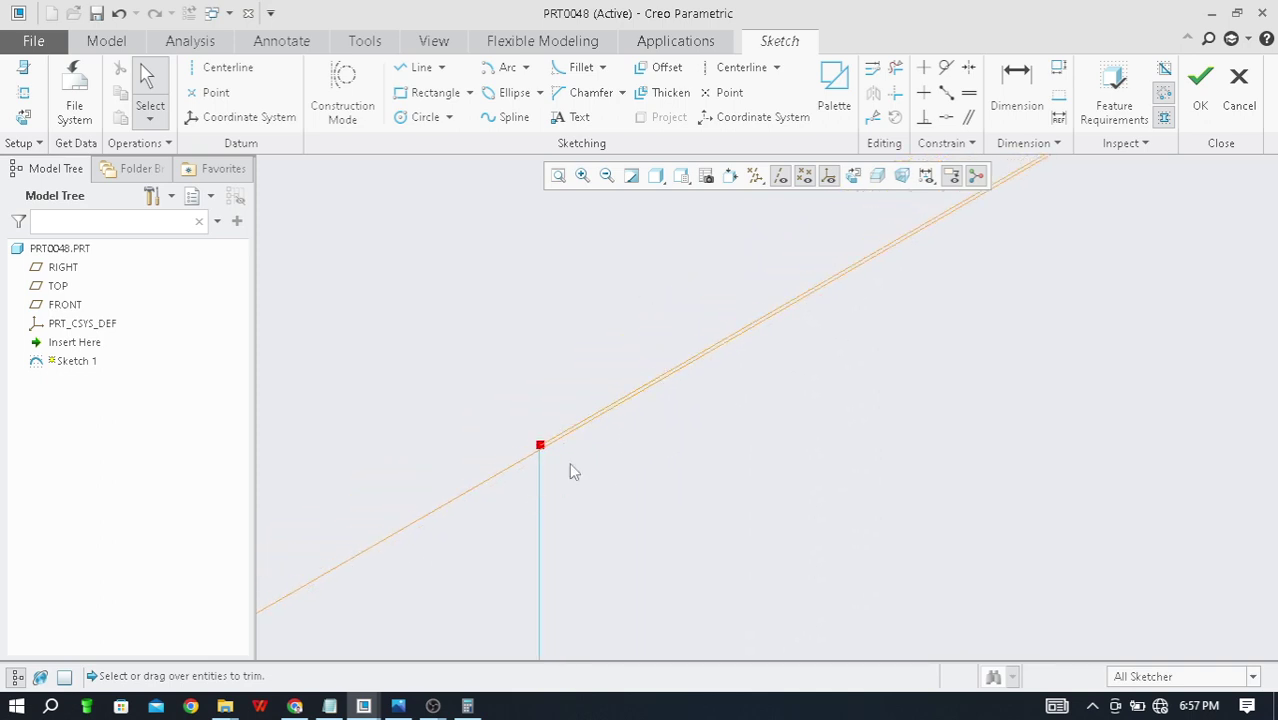
{"action": "left_click", "coordinate": [853, 177]}
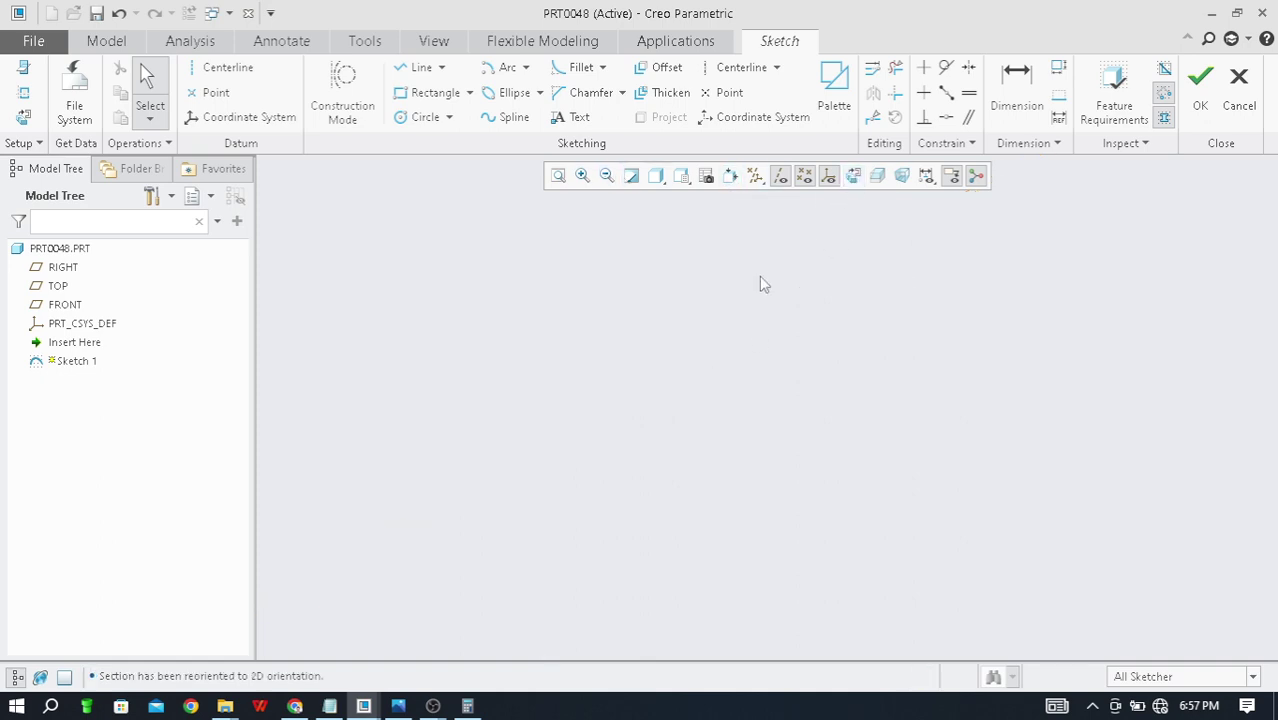
Step: Refit the sketch and locate the two open end points where the right slot end arc meets the slot's upper arc
{"action": "left_click", "coordinate": [556, 175]}
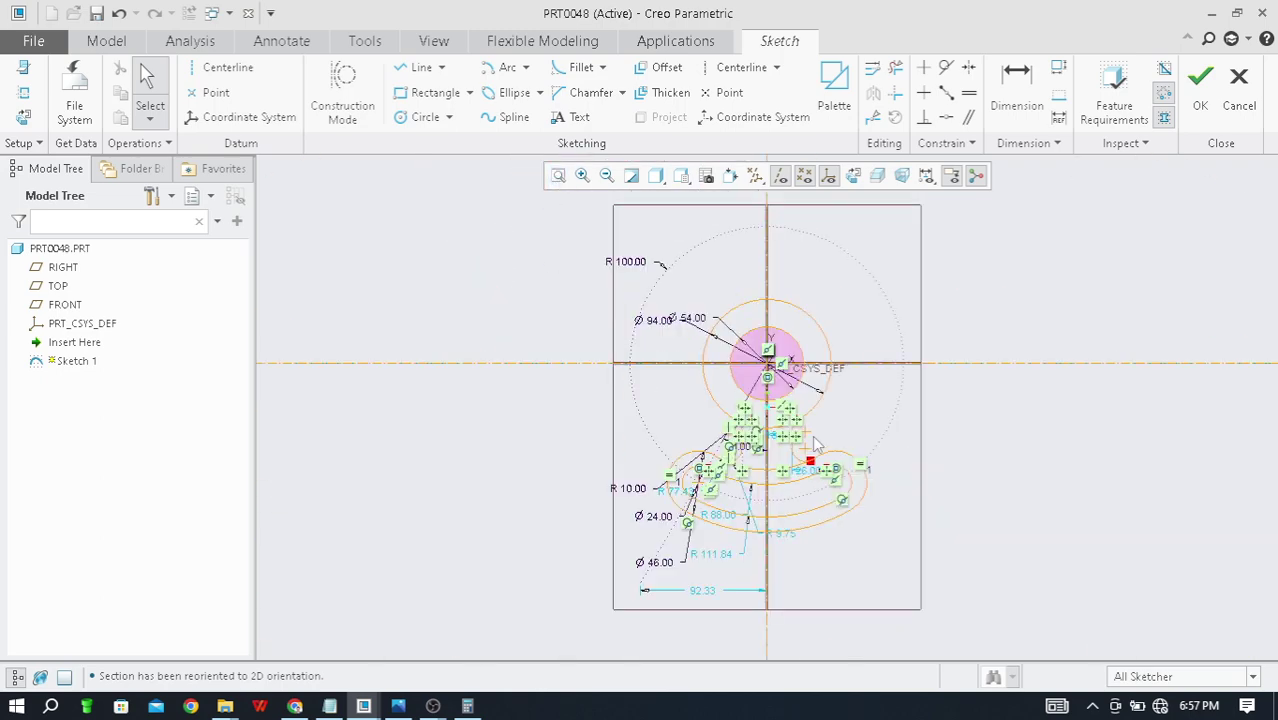
{"action": "scroll", "coordinate": [815, 465], "scroll_direction": "up", "scroll_amount": 8}
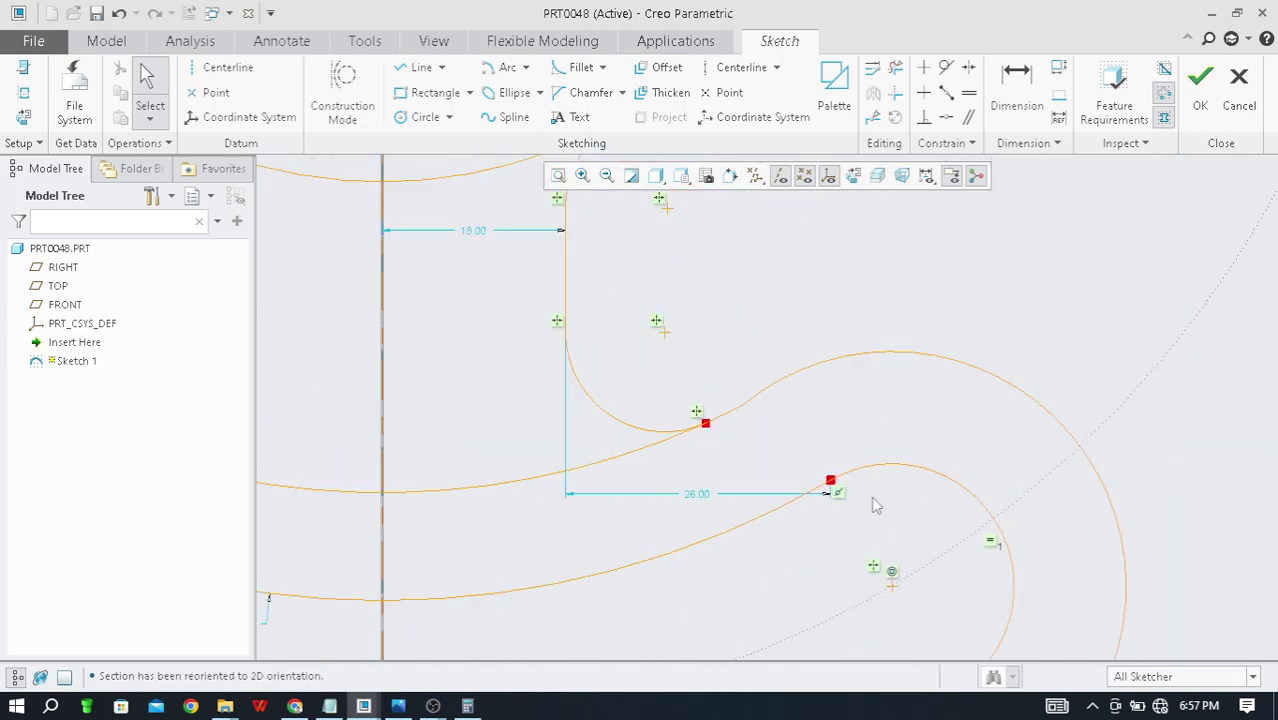
{"action": "scroll", "coordinate": [815, 513], "scroll_direction": "up", "scroll_amount": 4}
{"action": "middle_click_drag", "start_coordinate": [656, 423], "coordinate": [559, 513]}
{"action": "scroll", "coordinate": [476, 474], "scroll_direction": "up", "scroll_amount": 4}
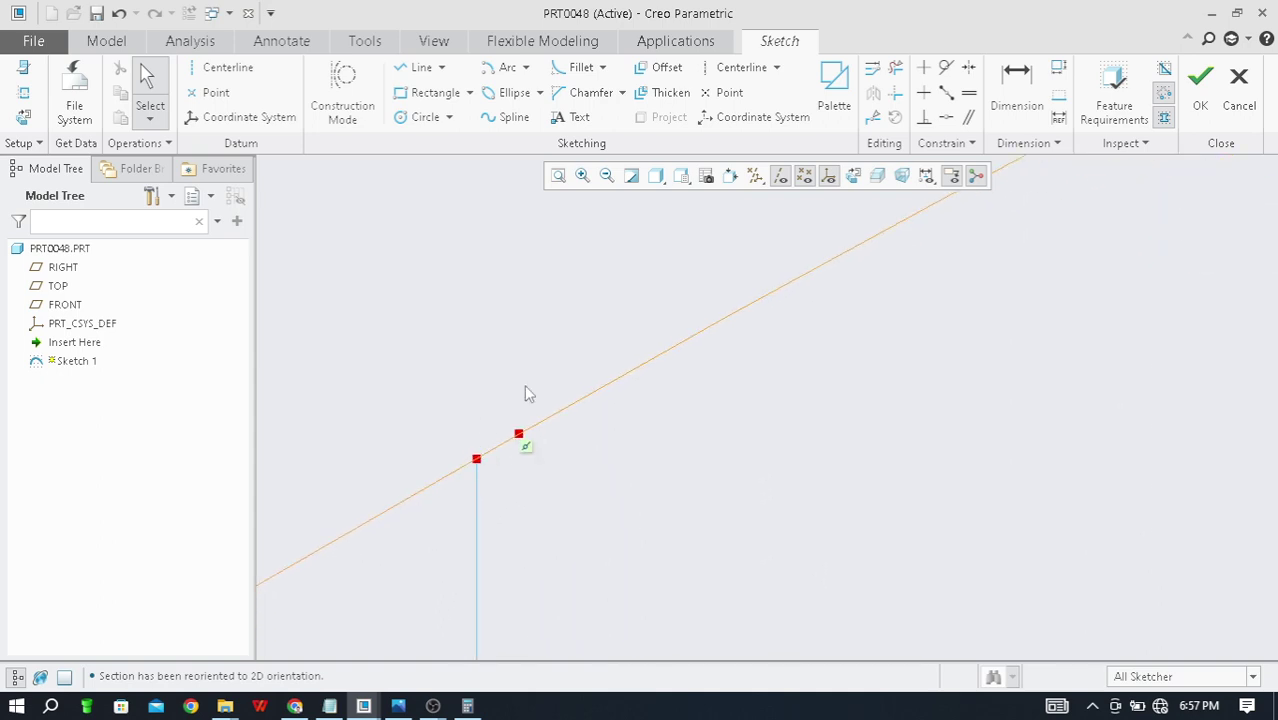
{"action": "scroll", "coordinate": [515, 440], "scroll_direction": "up", "scroll_amount": 2}
{"action": "left_click", "coordinate": [896, 67]}
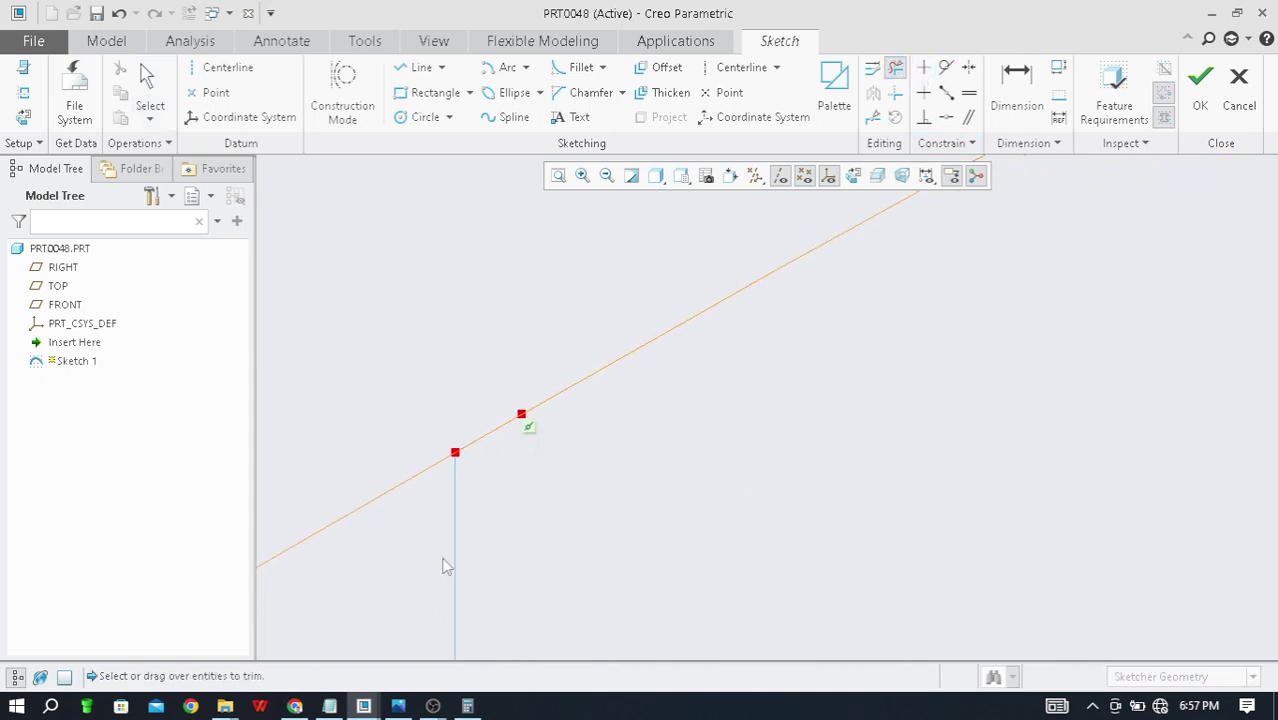
{"action": "scroll", "coordinate": [477, 467], "scroll_direction": "up", "scroll_amount": 4}
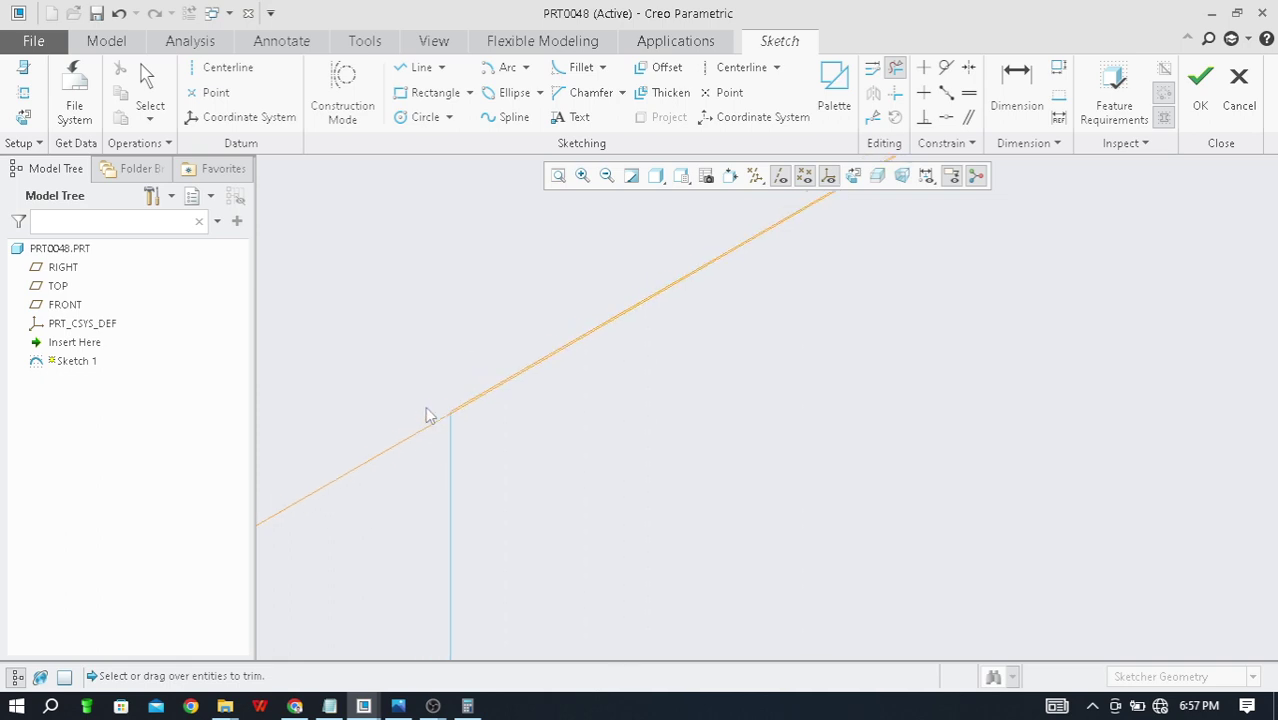
{"action": "scroll", "coordinate": [530, 455], "scroll_direction": "down", "scroll_amount": 2}
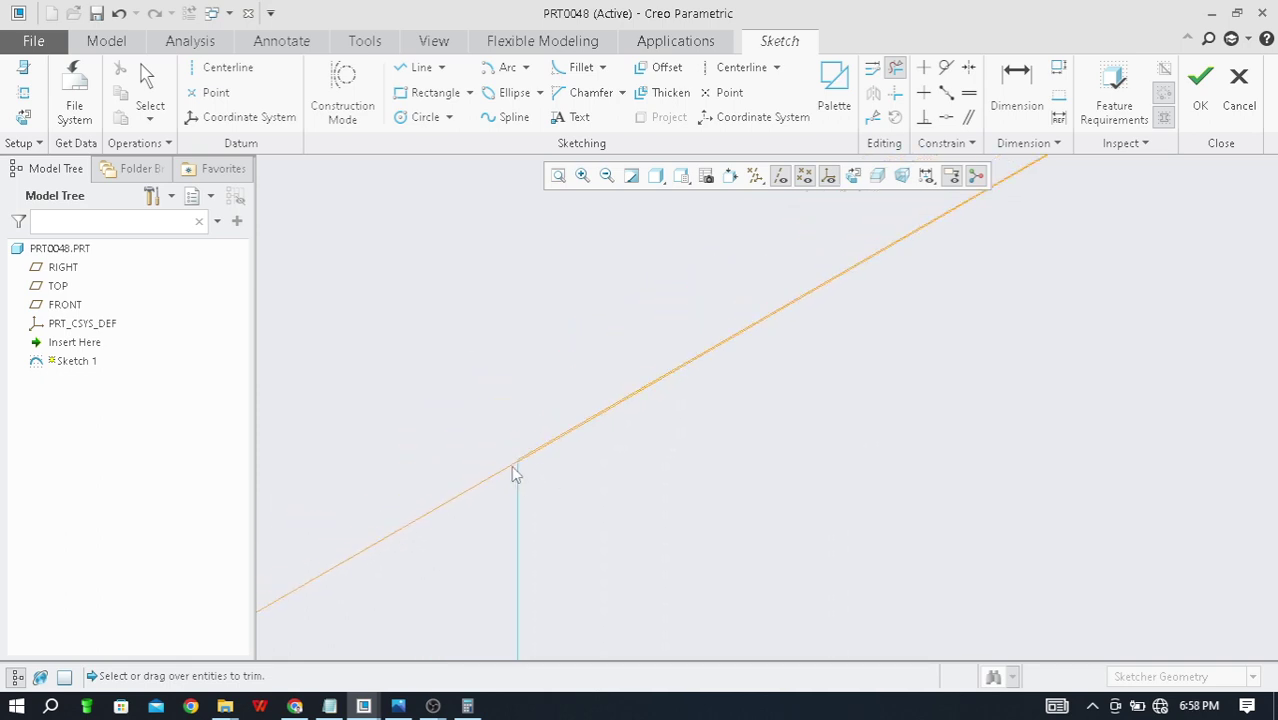
{"action": "scroll", "coordinate": [512, 485], "scroll_direction": "down", "scroll_amount": 6}
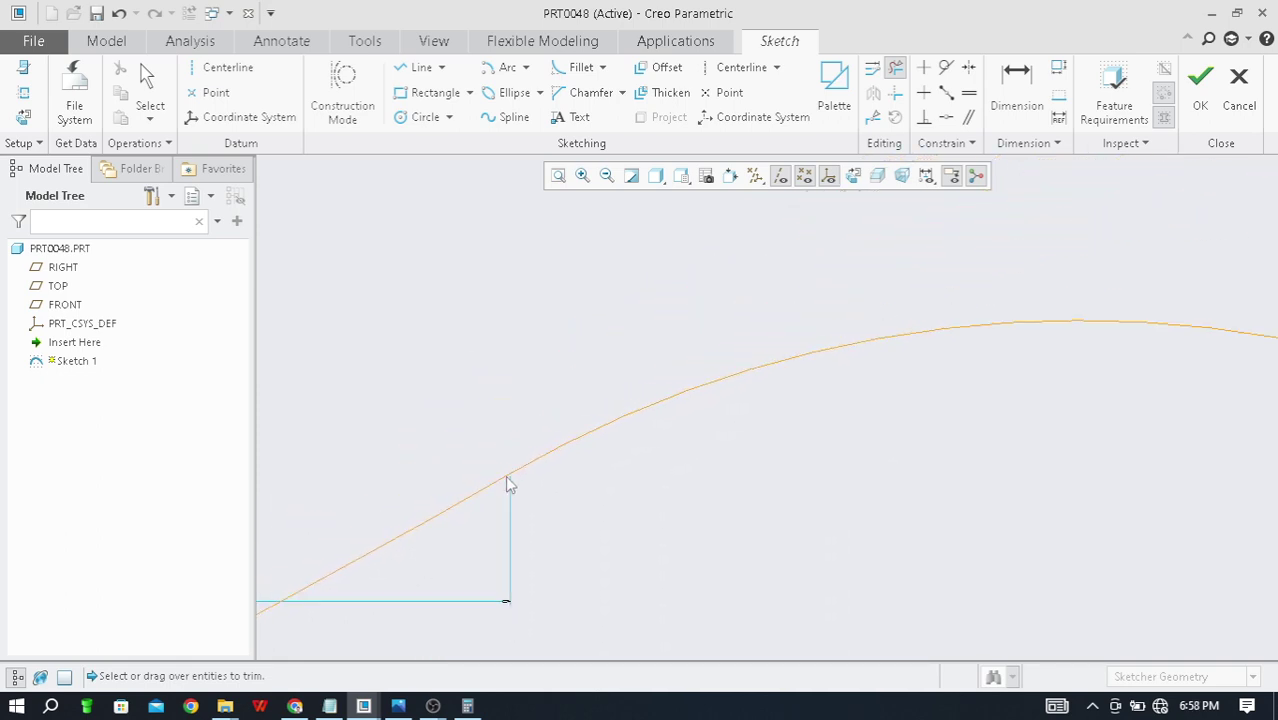
{"action": "scroll", "coordinate": [515, 485], "scroll_direction": "up", "scroll_amount": 4}
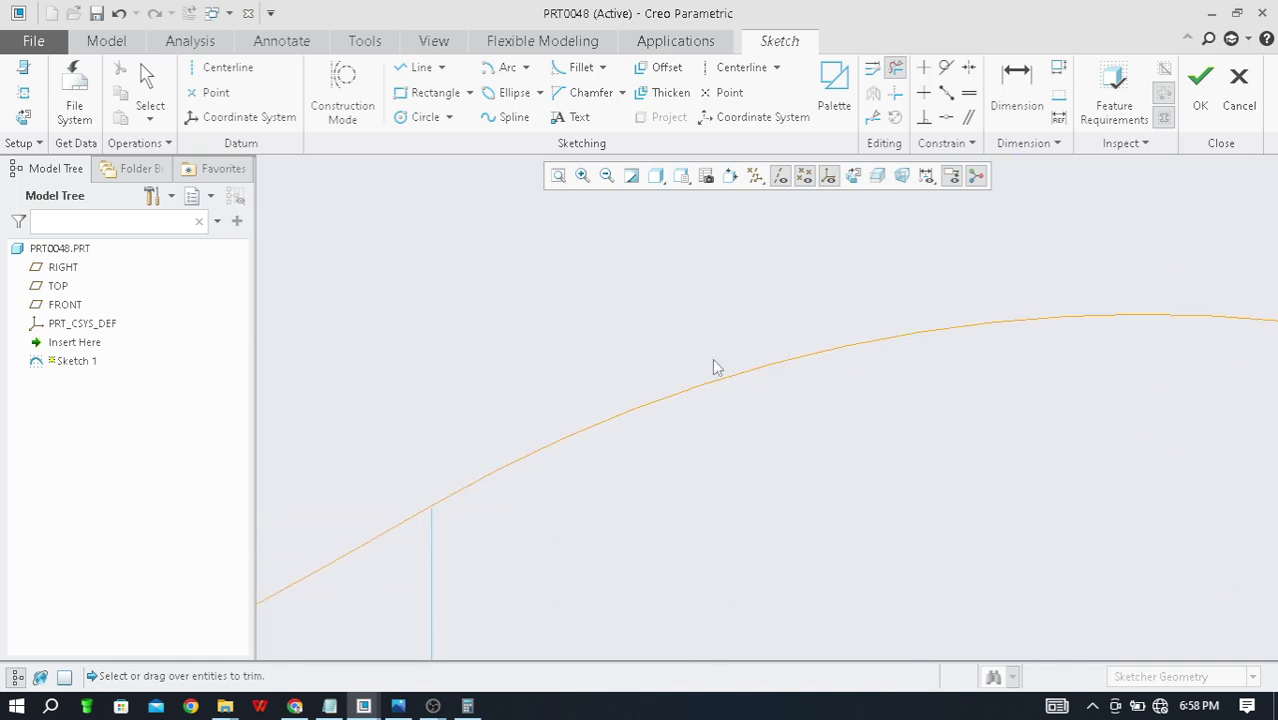
{"action": "middle_click", "coordinate": [675, 332]}
Step: Trim the overlapping segment at the joint between the right slot end arc and the slot's upper arc
{"action": "scroll", "coordinate": [400, 535], "scroll_direction": "up", "scroll_amount": 5}
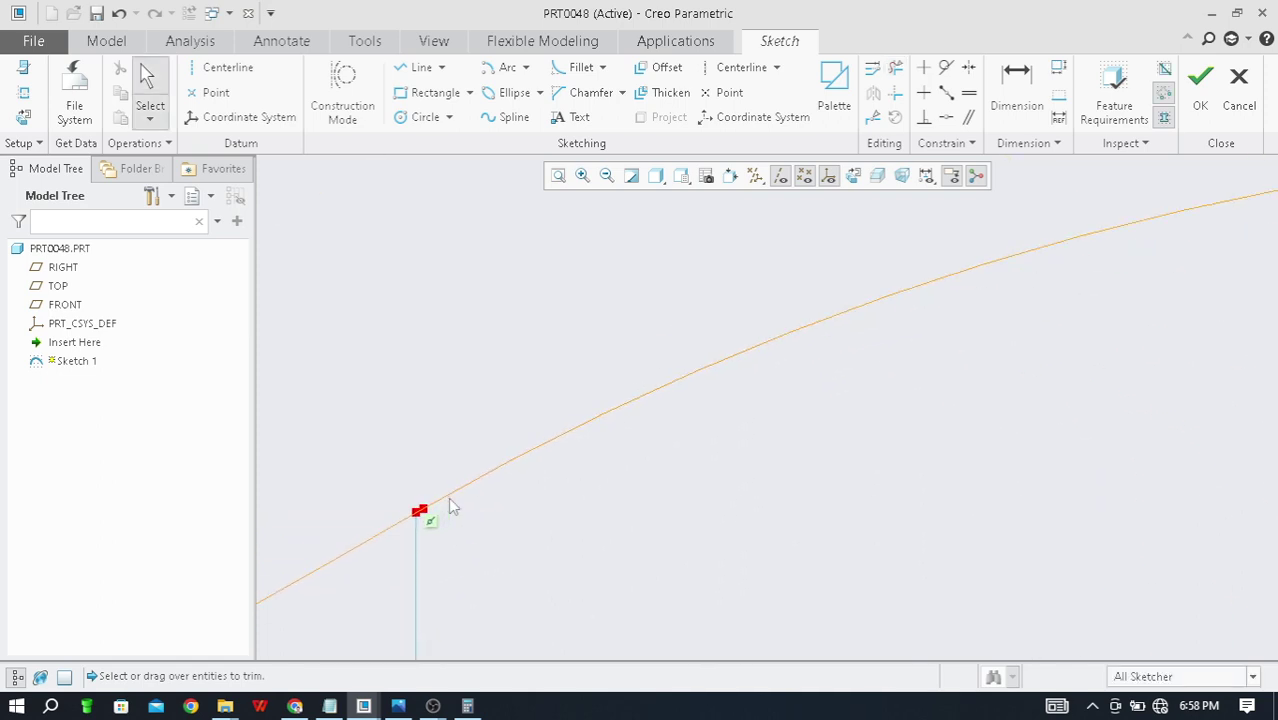
{"action": "scroll", "coordinate": [560, 395], "scroll_direction": "up", "scroll_amount": 4}
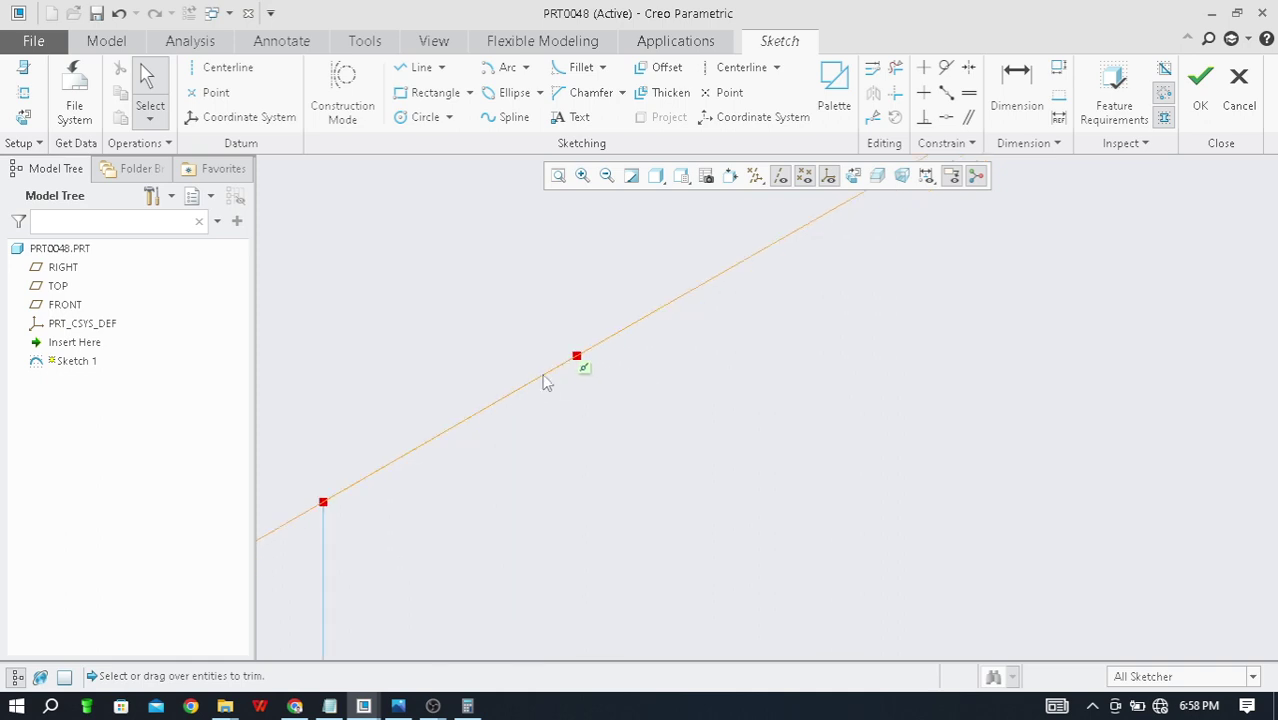
{"action": "scroll", "coordinate": [560, 372], "scroll_direction": "up", "scroll_amount": 5}
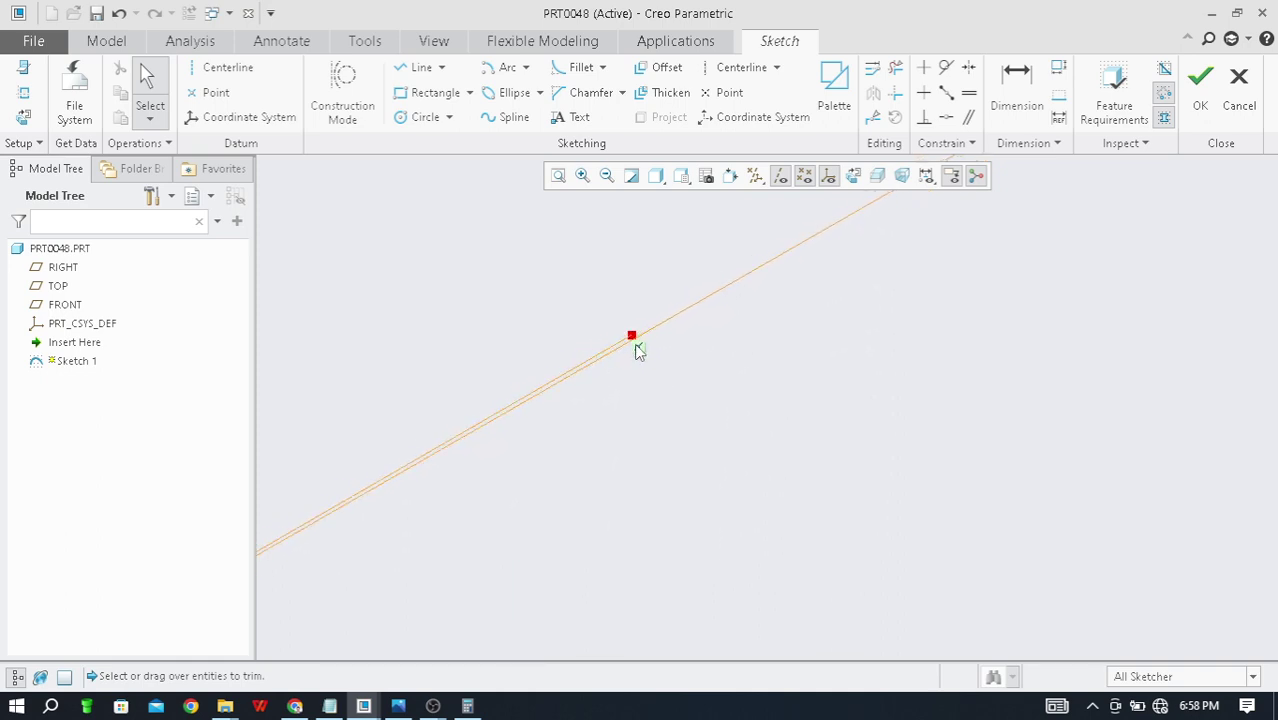
{"action": "scroll", "coordinate": [640, 345], "scroll_direction": "up", "scroll_amount": 2}
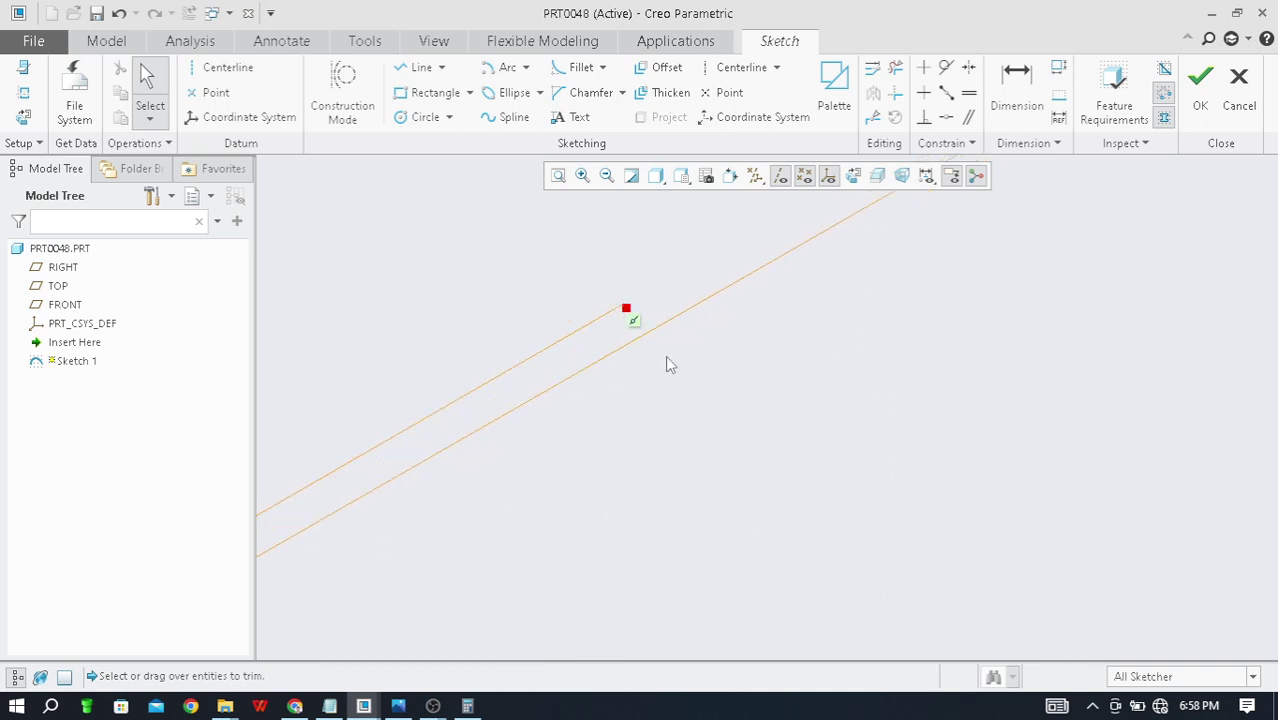
{"action": "scroll", "coordinate": [654, 376], "scroll_direction": "down", "scroll_amount": 1}
{"action": "scroll", "coordinate": [662, 325], "scroll_direction": "down", "scroll_amount": 3}
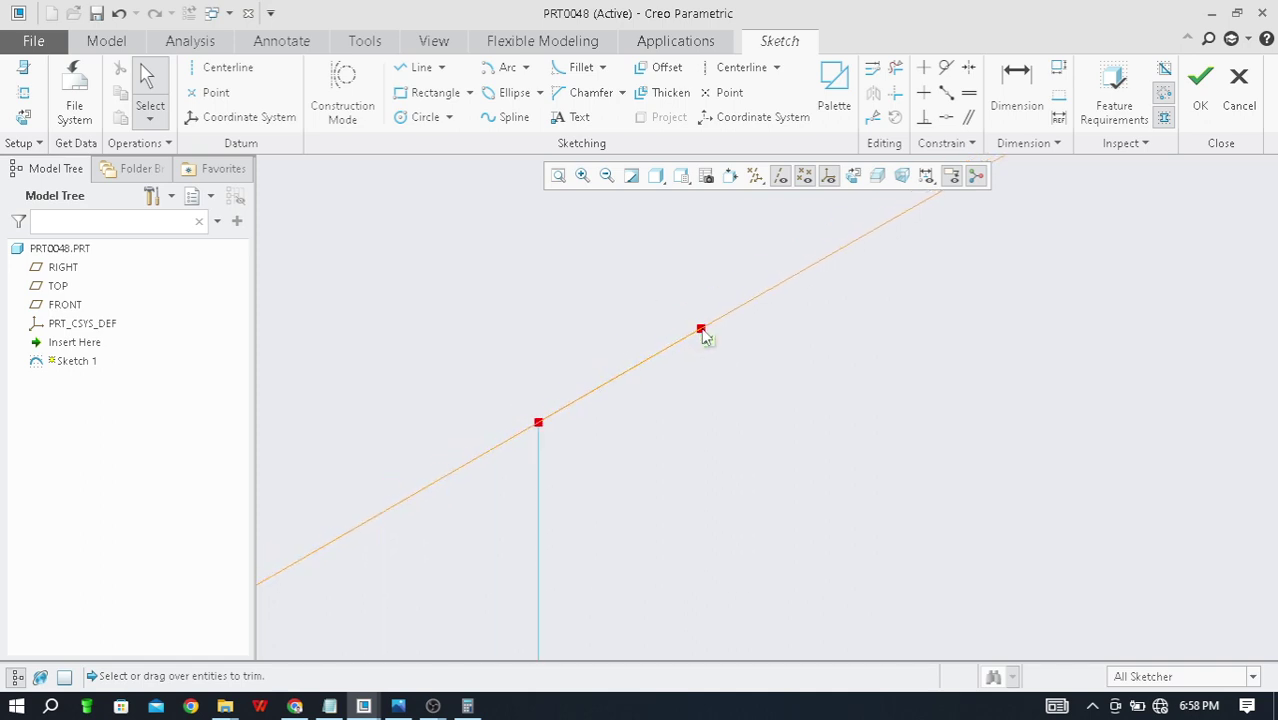
{"action": "scroll", "coordinate": [560, 424], "scroll_direction": "up", "scroll_amount": 2}
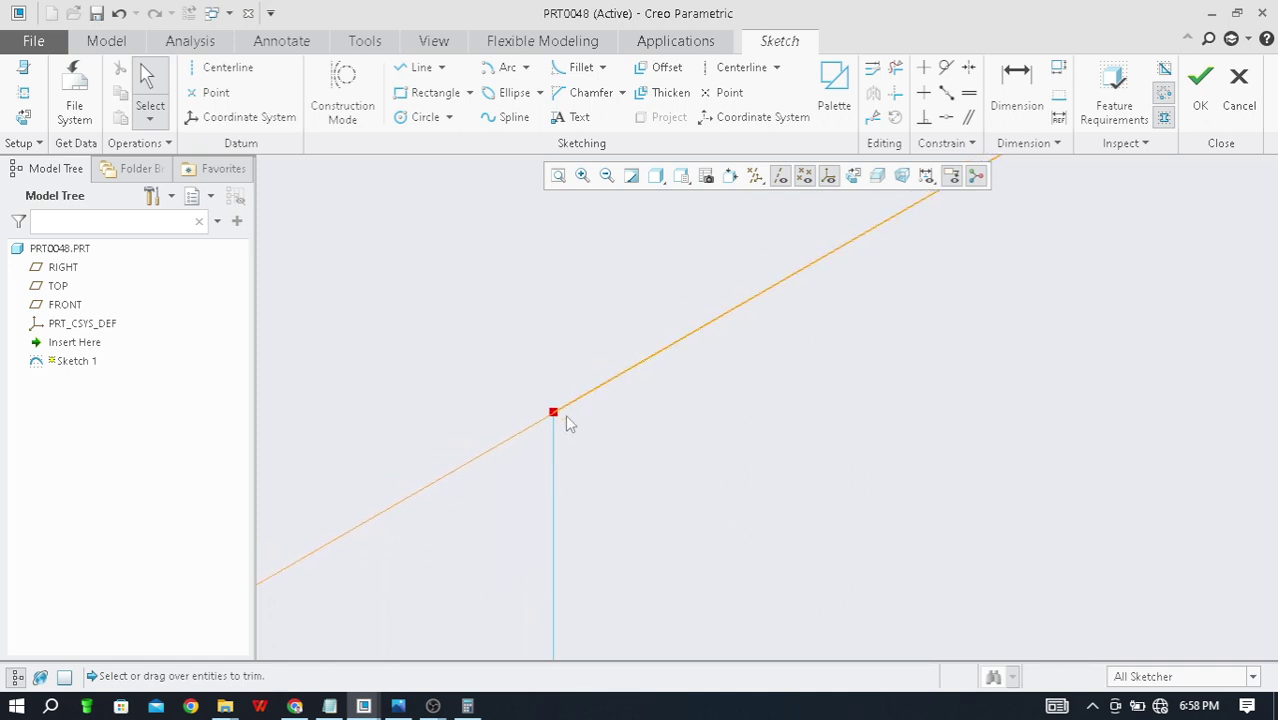
{"action": "scroll", "coordinate": [556, 408], "scroll_direction": "up", "scroll_amount": 3}
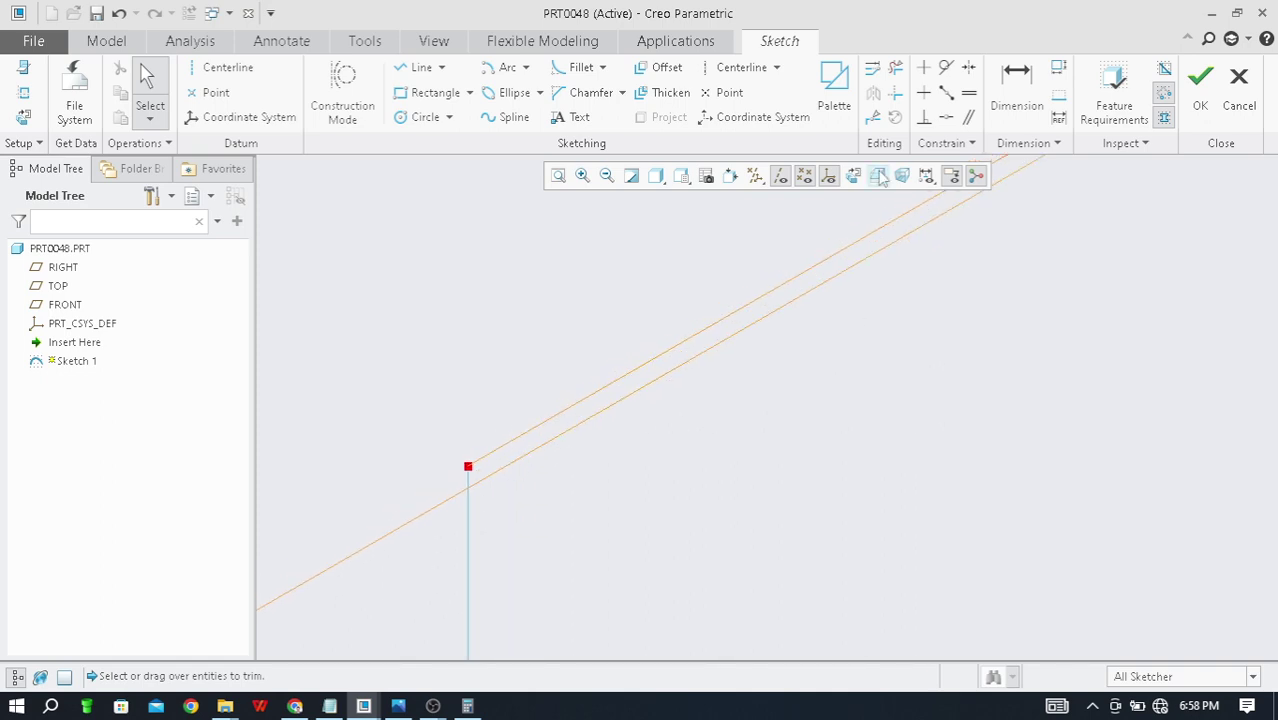
{"action": "left_click", "coordinate": [895, 67]}
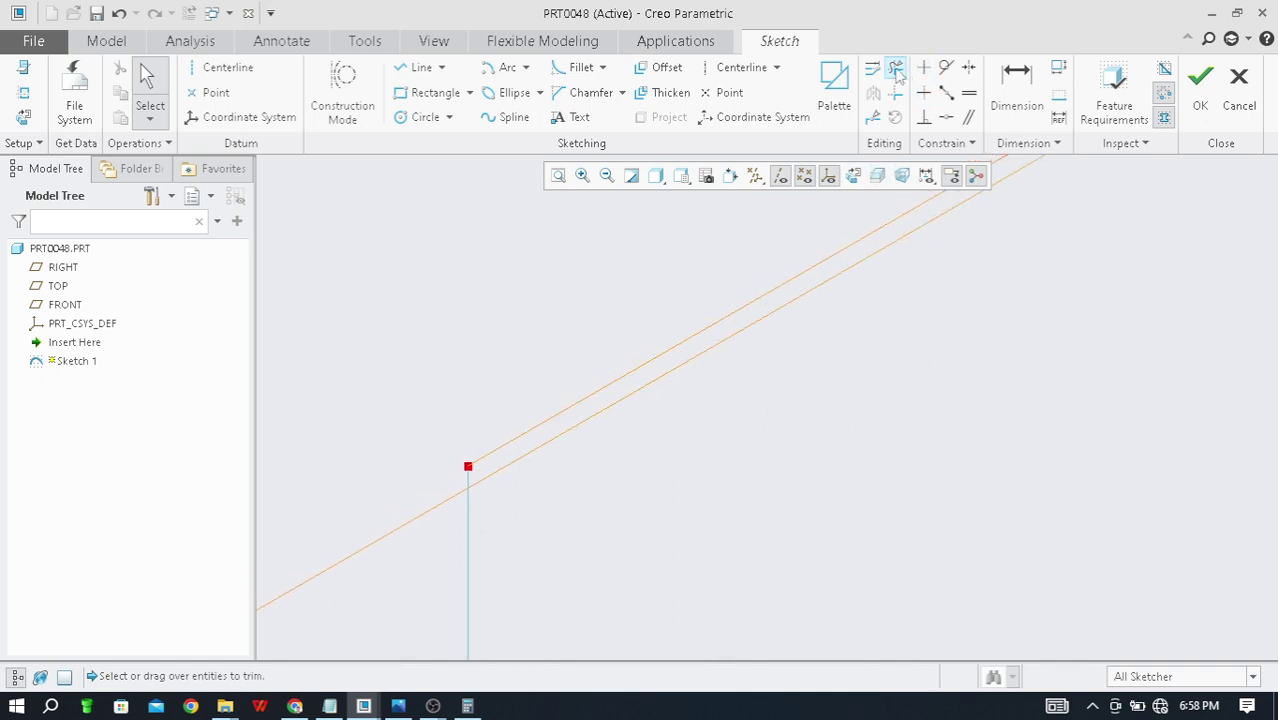
{"action": "left_click", "coordinate": [495, 454]}
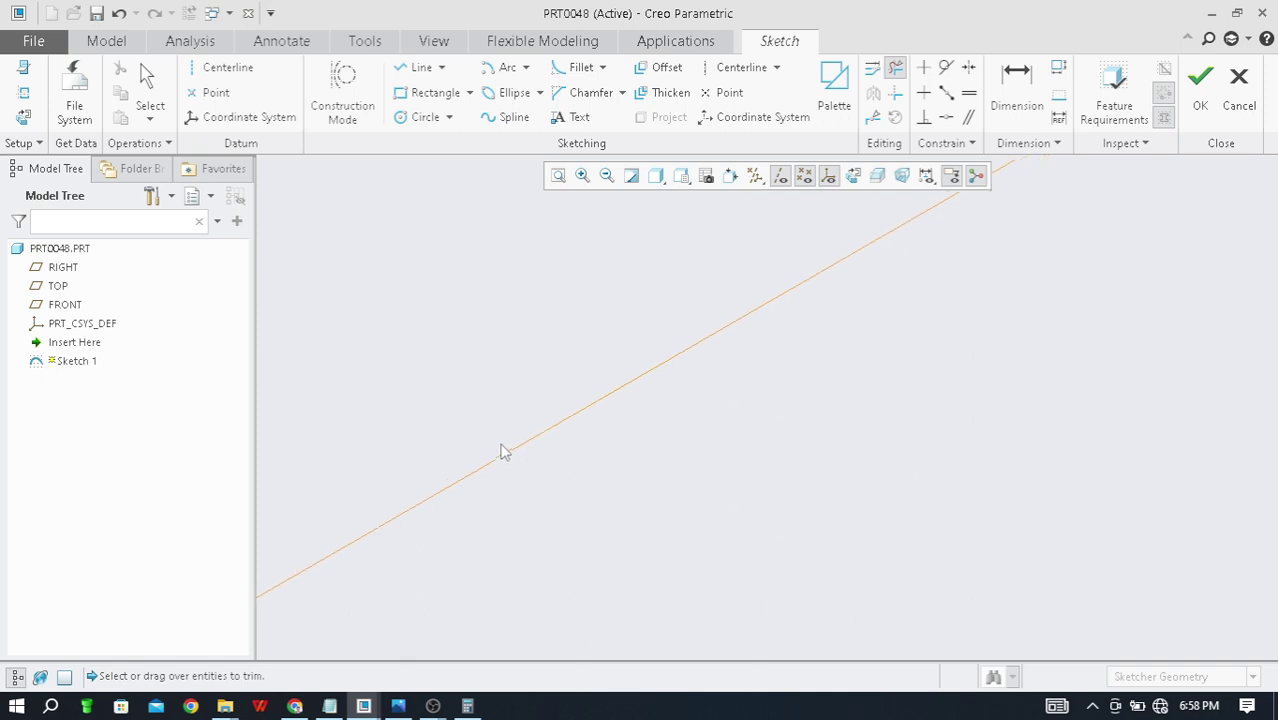
{"action": "key", "text": "ctrl+z"}
{"action": "scroll", "coordinate": [697, 386], "scroll_direction": "down", "scroll_amount": 5}
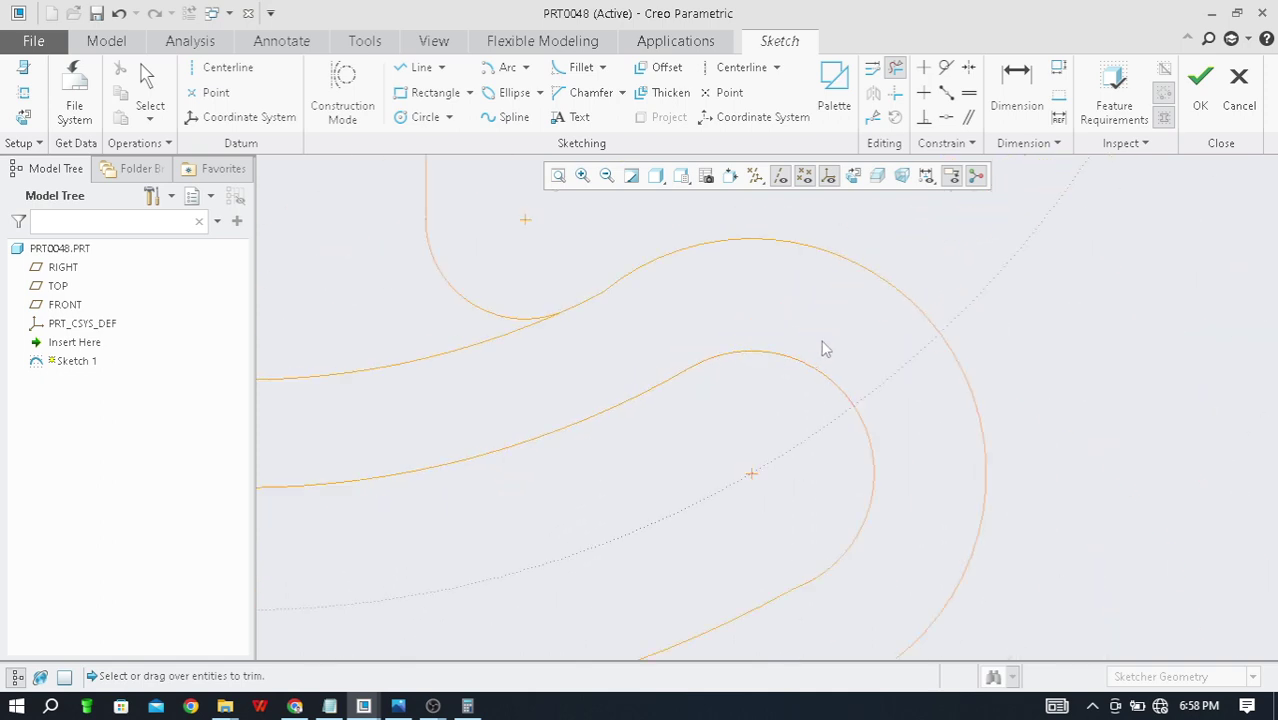
{"action": "middle_click", "coordinate": [1036, 338]}
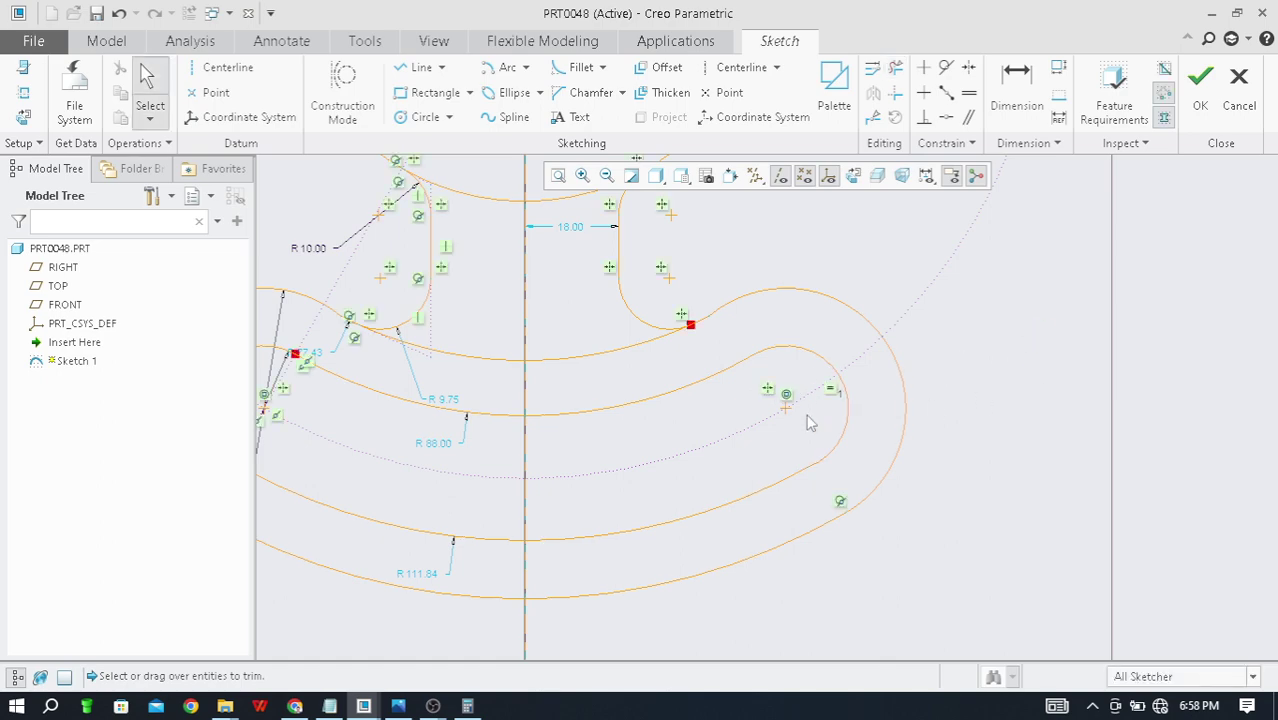
Step: Examine the marked open joint between the left slot end arc and the slot's upper arc at the dotted construction line
{"action": "scroll", "coordinate": [901, 389], "scroll_direction": "down", "scroll_amount": 2}
{"action": "scroll", "coordinate": [530, 364], "scroll_direction": "up", "scroll_amount": 5}
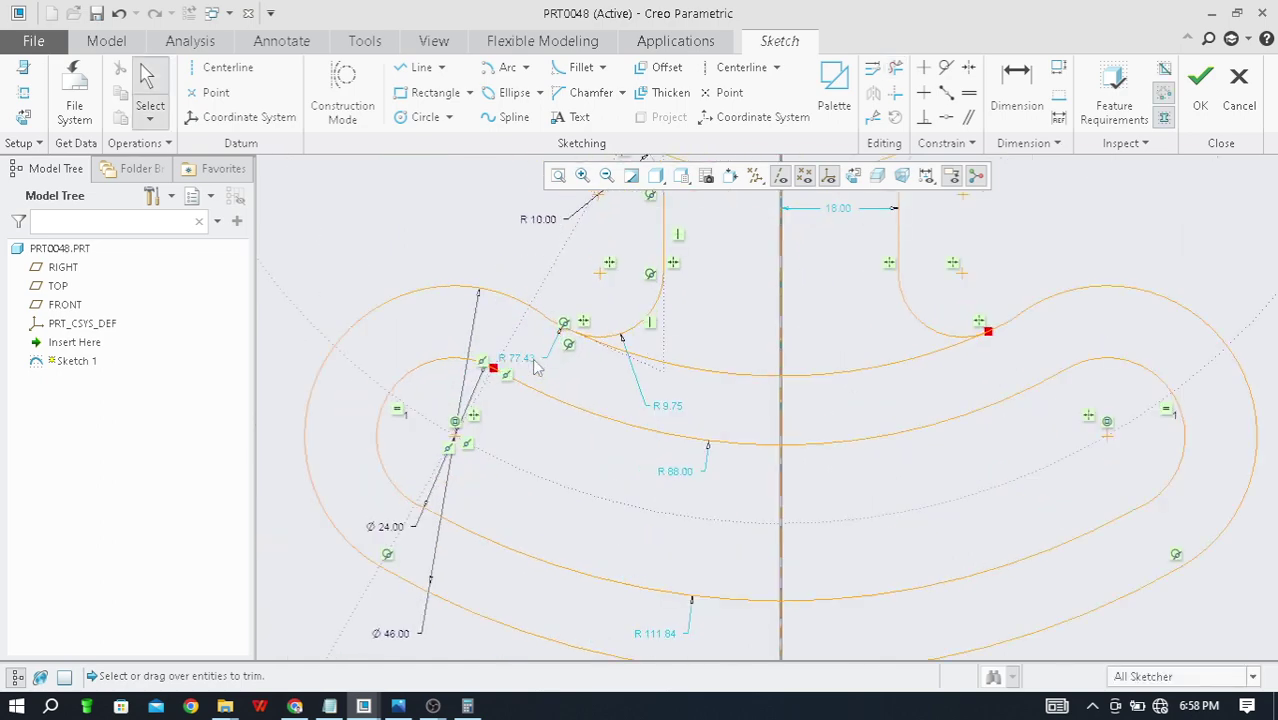
{"action": "scroll", "coordinate": [475, 388], "scroll_direction": "up", "scroll_amount": 8}
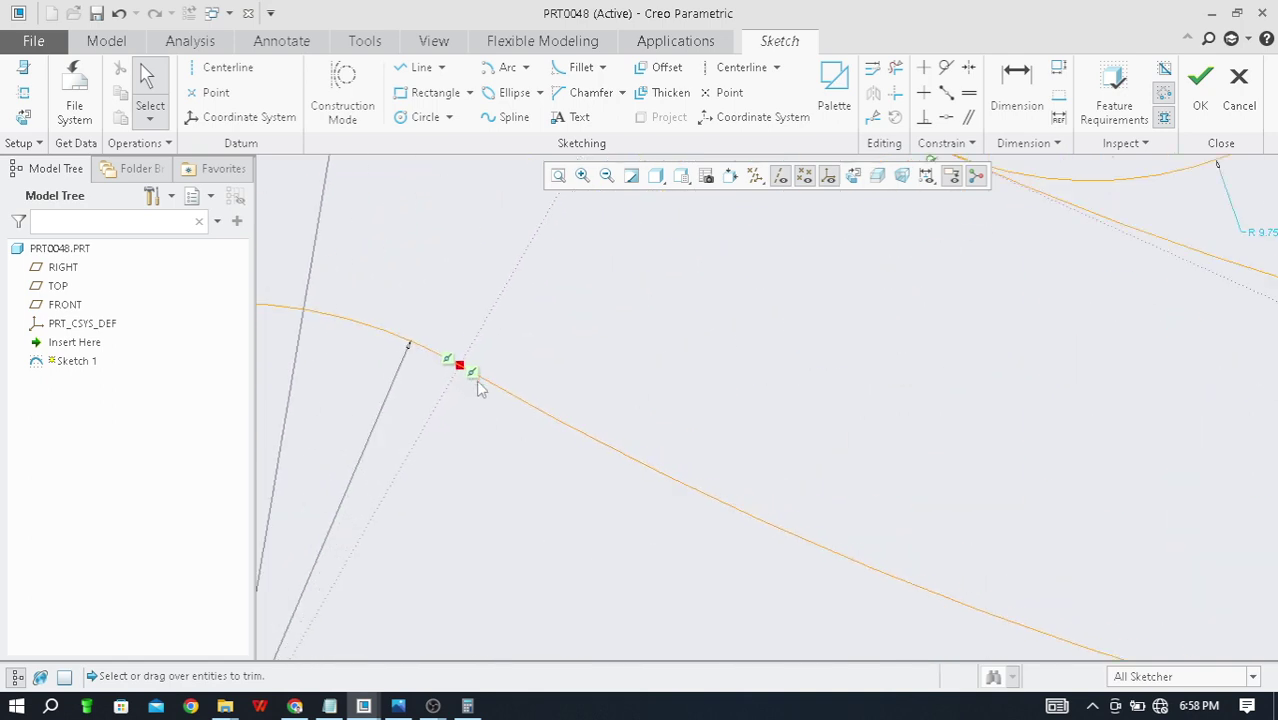
{"action": "scroll", "coordinate": [452, 418], "scroll_direction": "up", "scroll_amount": 3}
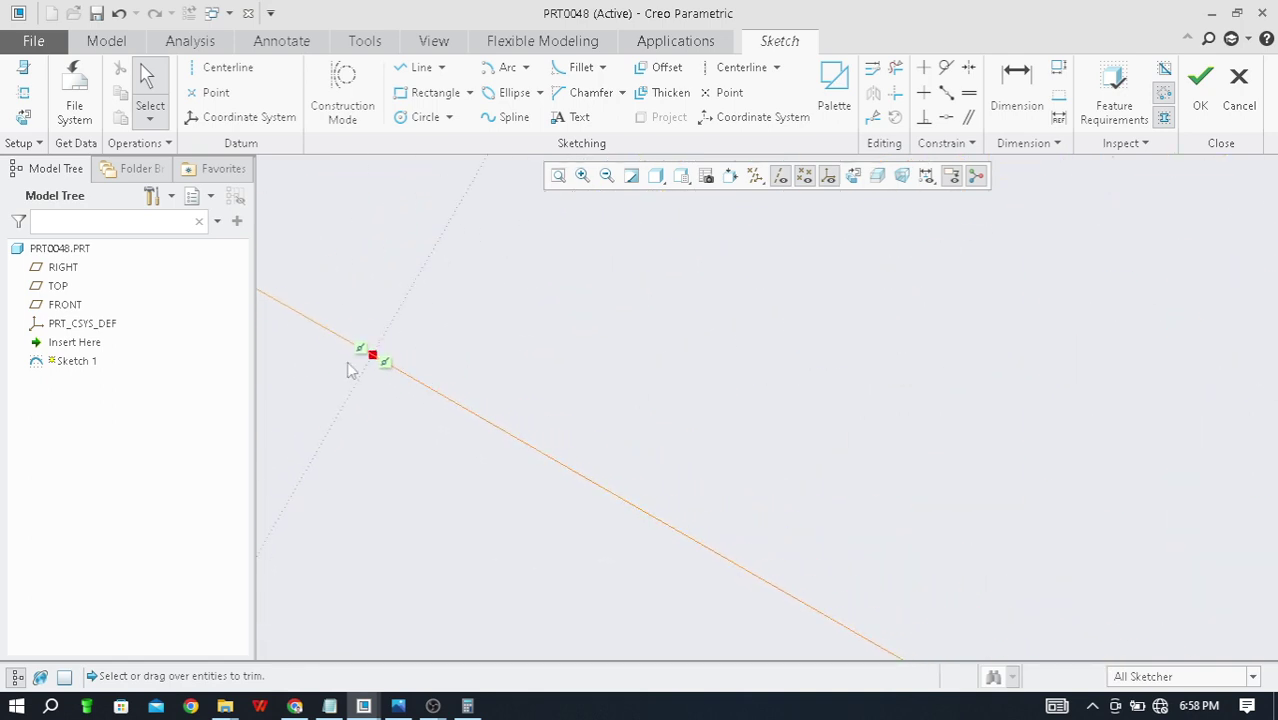
{"action": "scroll", "coordinate": [470, 380], "scroll_direction": "up", "scroll_amount": 4}
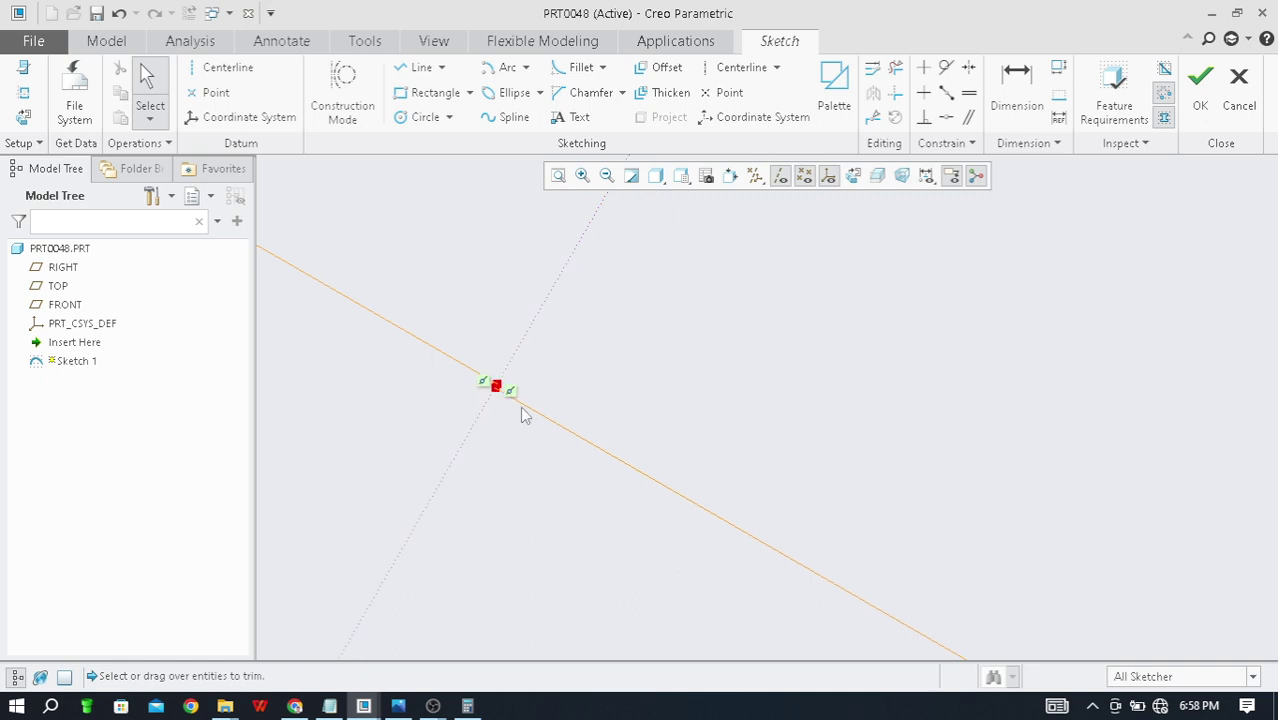
{"action": "scroll", "coordinate": [470, 350], "scroll_direction": "up", "scroll_amount": 2}
{"action": "scroll", "coordinate": [440, 360], "scroll_direction": "down", "scroll_amount": 3}
{"action": "scroll", "coordinate": [421, 370], "scroll_direction": "down", "scroll_amount": 3}
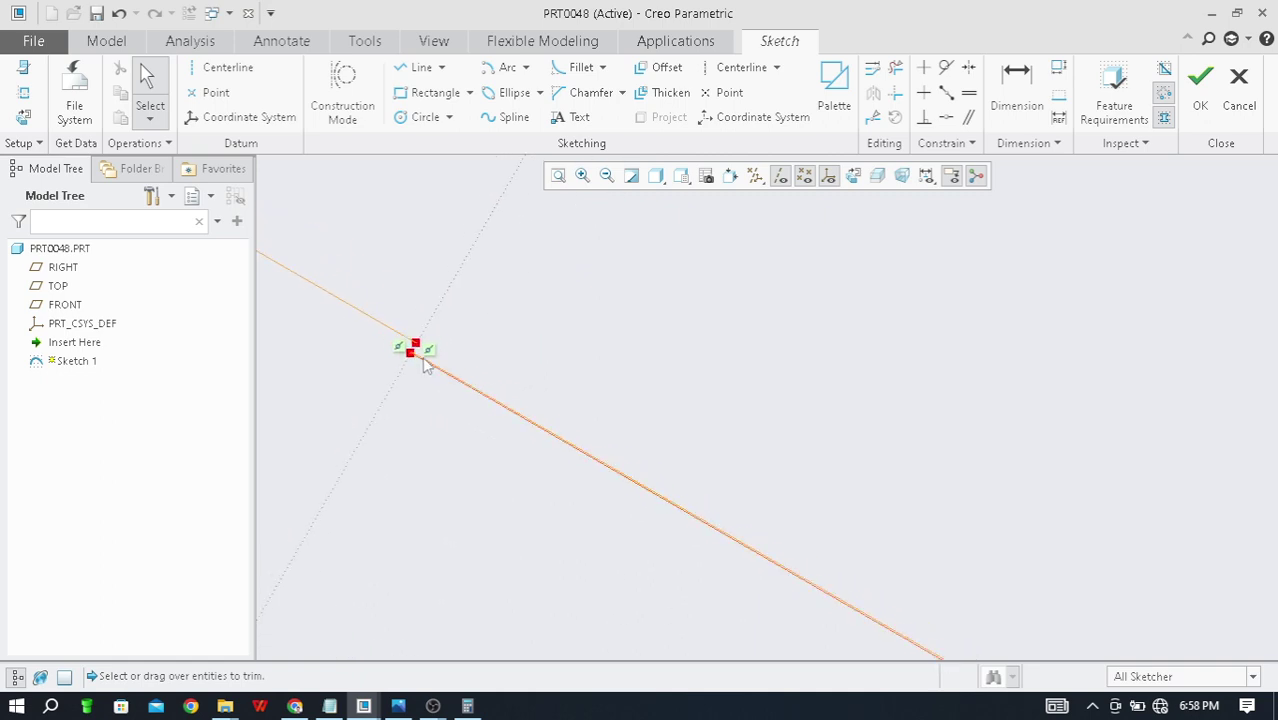
{"action": "scroll", "coordinate": [445, 375], "scroll_direction": "down", "scroll_amount": 3}
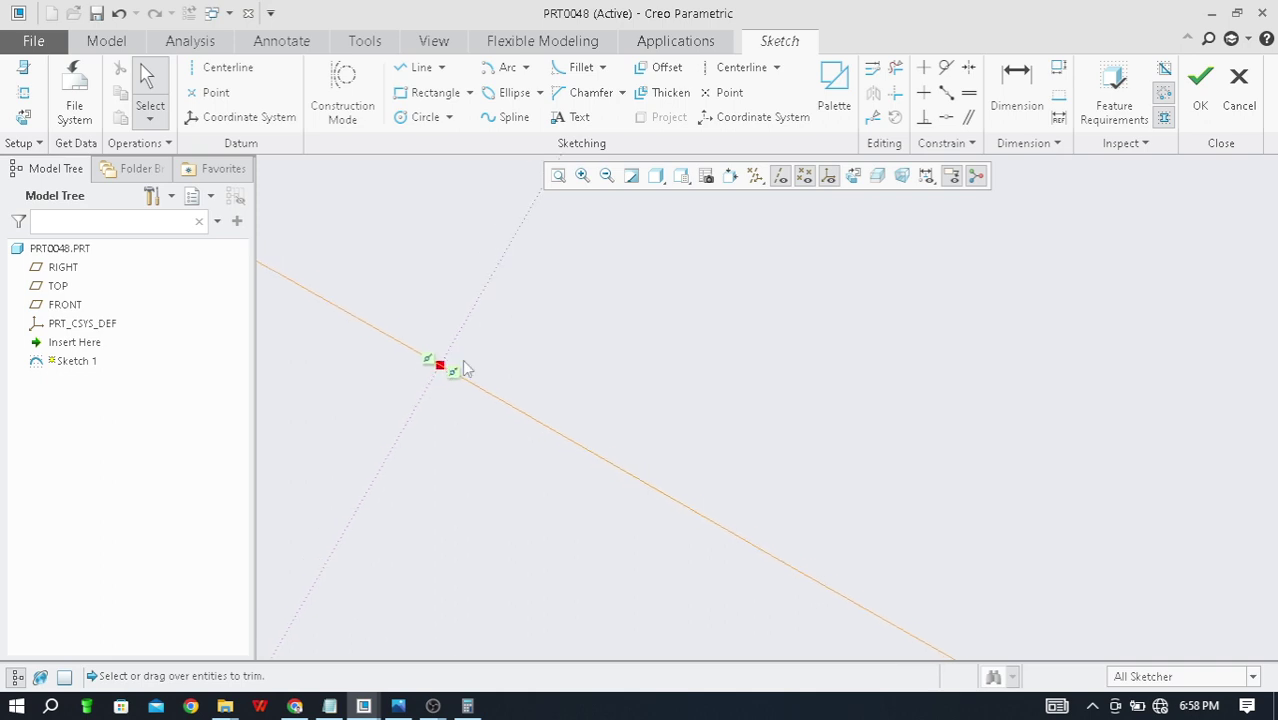
{"action": "scroll", "coordinate": [476, 368], "scroll_direction": "down", "scroll_amount": 2}
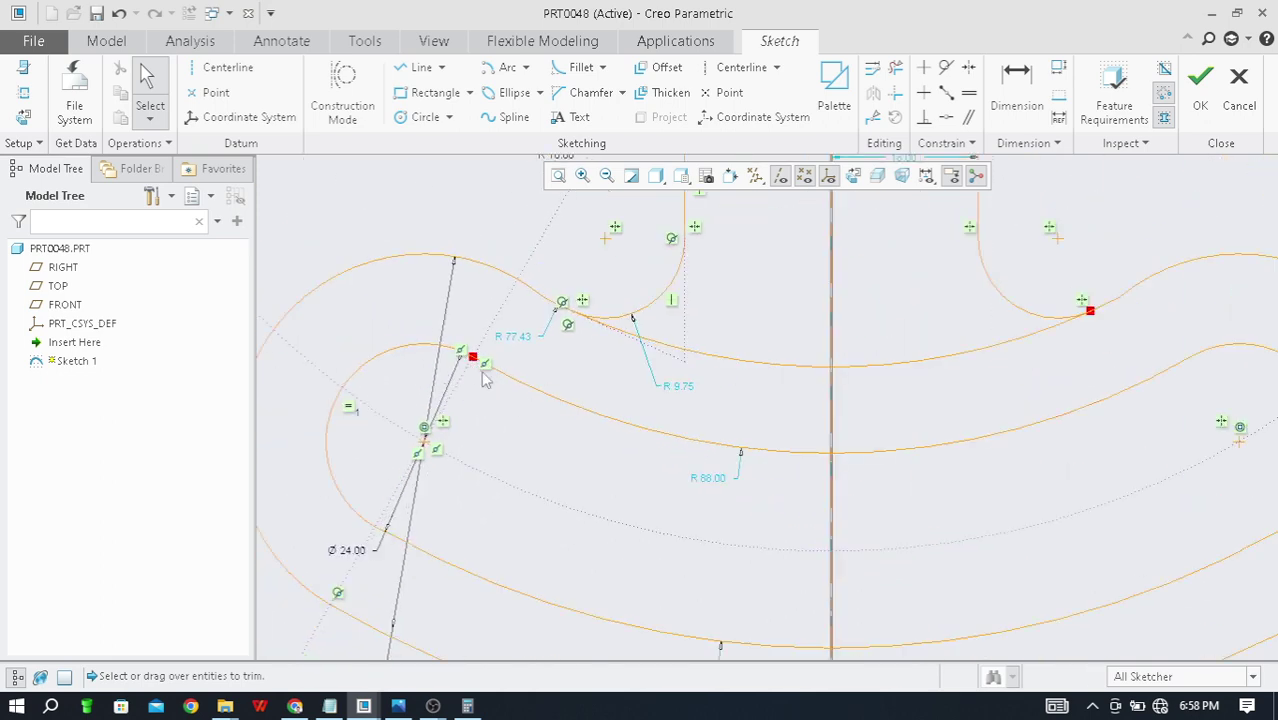
Step: Try to move the slot upper arc's left end point onto the end point of the left slot end arc
{"action": "scroll", "coordinate": [505, 385], "scroll_direction": "up", "scroll_amount": 6}
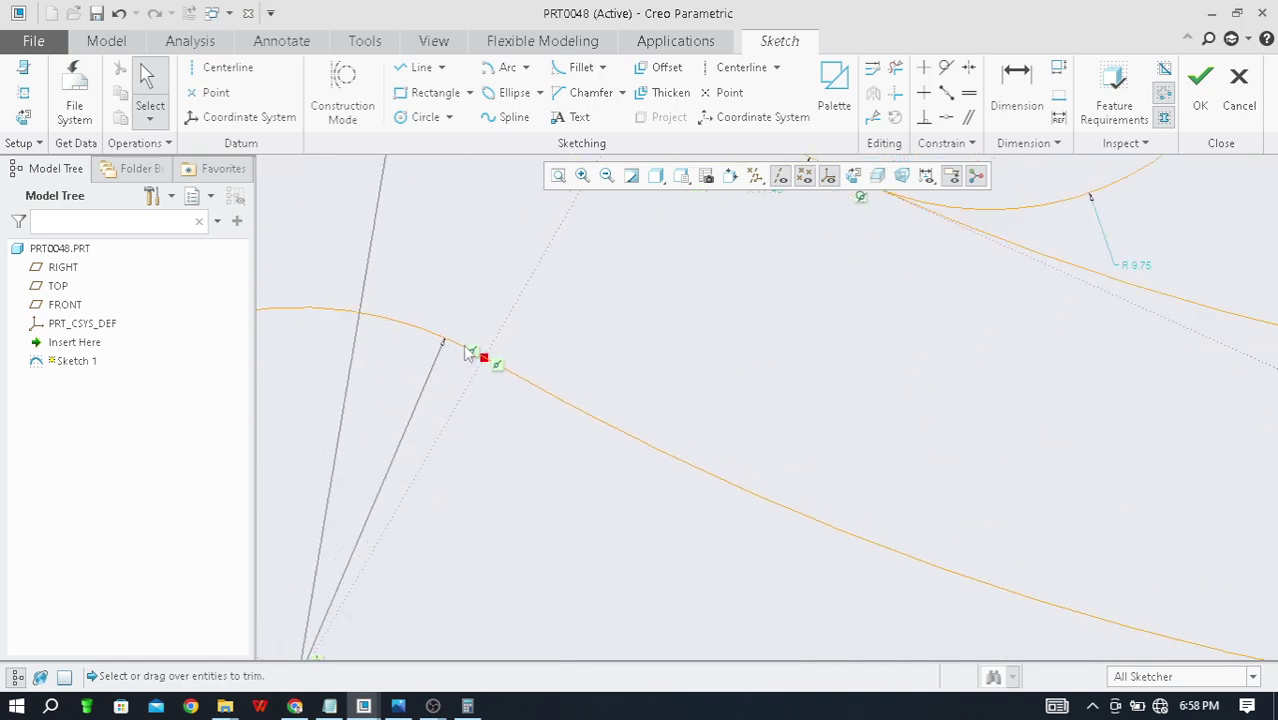
{"action": "scroll", "coordinate": [512, 400], "scroll_direction": "up", "scroll_amount": 4}
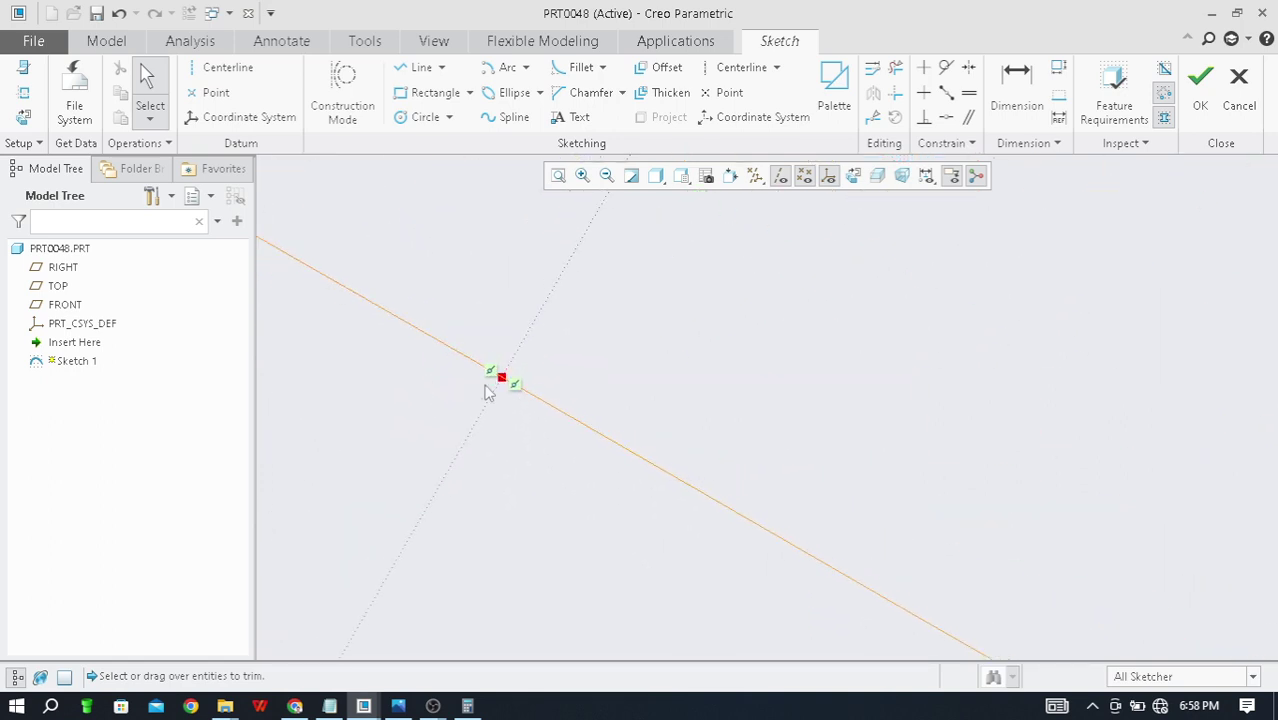
{"action": "scroll", "coordinate": [500, 391], "scroll_direction": "up", "scroll_amount": 2}
{"action": "mouse_move", "coordinate": [510, 388]}
{"action": "middle_mouse_down", "text": "shift"}
{"action": "mouse_move", "coordinate": [551, 379]}
{"action": "mouse_move", "coordinate": [621, 424]}
{"action": "middle_mouse_up", "text": "shift"}
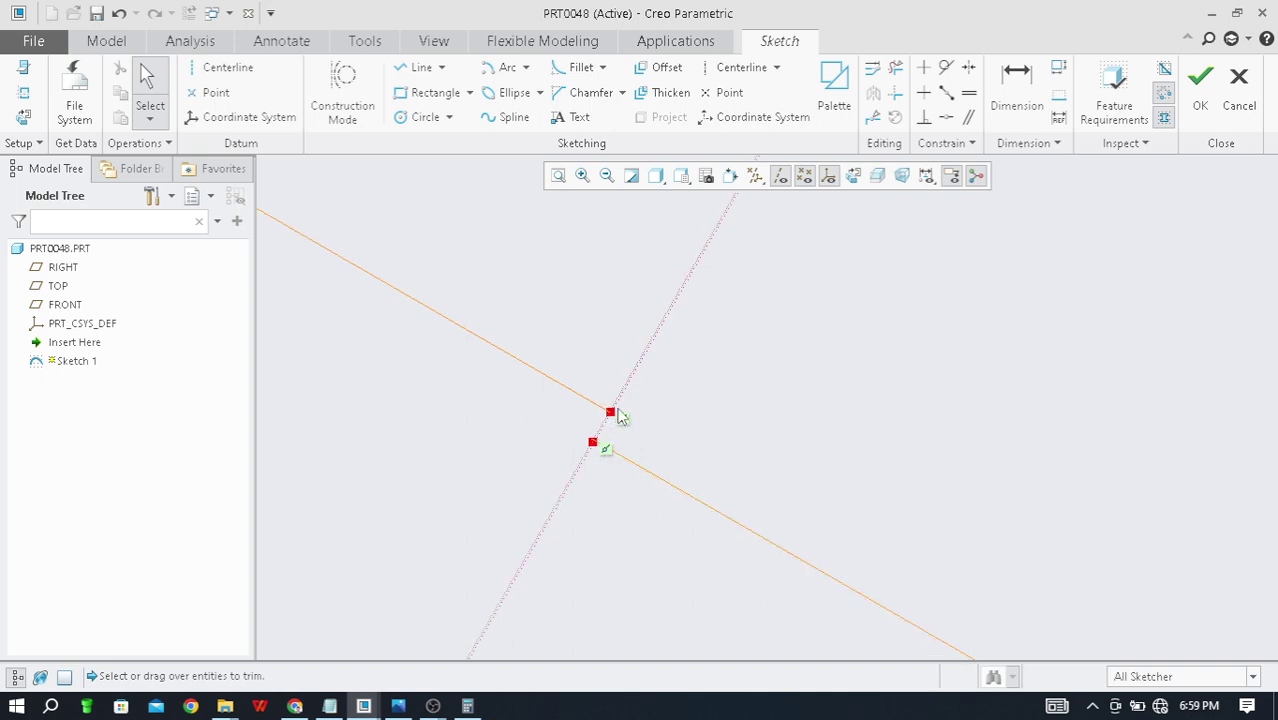
{"action": "mouse_move", "coordinate": [593, 442]}
{"action": "left_mouse_down"}
{"action": "mouse_move", "coordinate": [616, 391]}
{"action": "mouse_move", "coordinate": [605, 367]}
{"action": "left_mouse_up"}
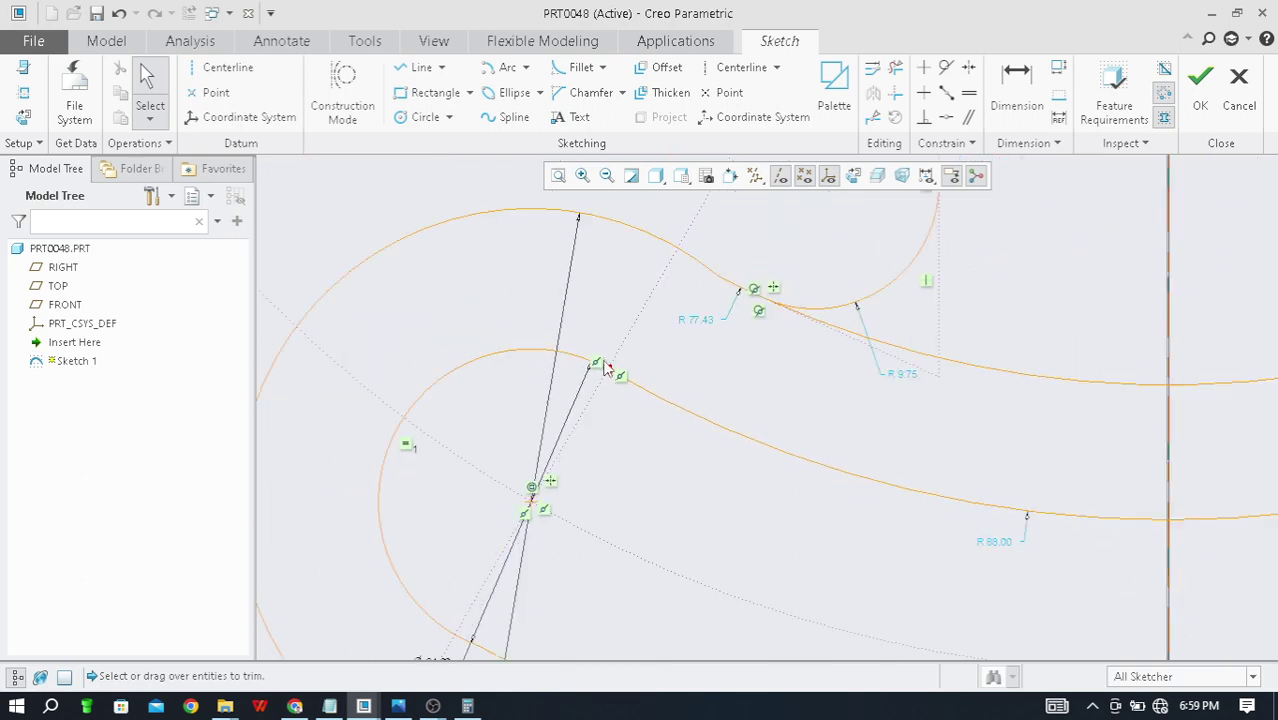
Step: Try to bridge the gap between the left slot end arc and the slot's upper arc with a line
{"action": "scroll", "coordinate": [540, 330], "scroll_direction": "up", "scroll_amount": 3}
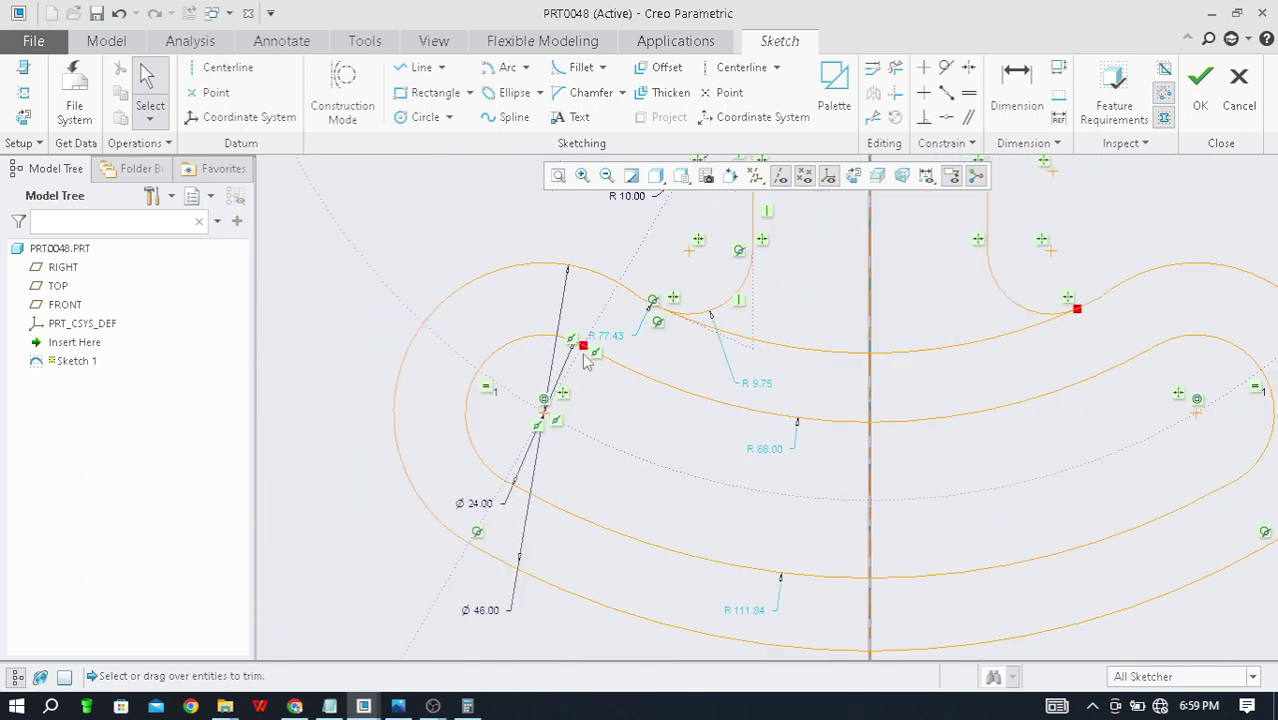
{"action": "scroll", "coordinate": [595, 368], "scroll_direction": "down", "scroll_amount": 2}
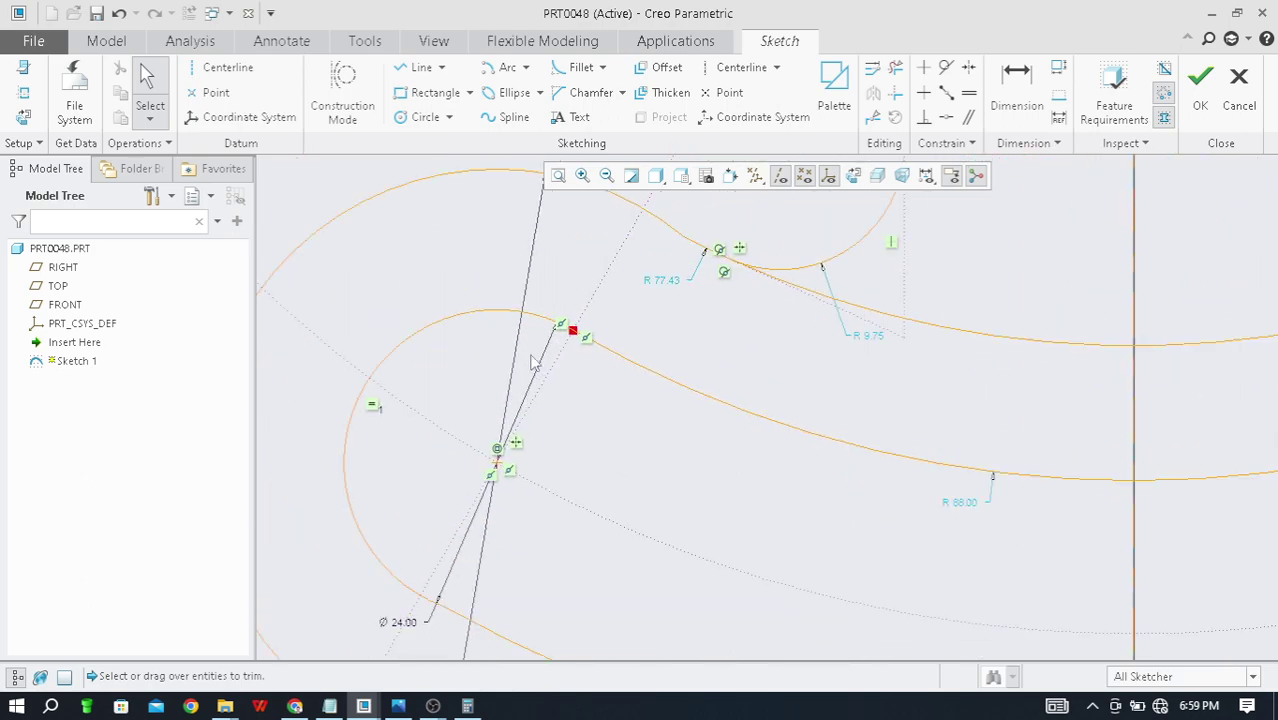
{"action": "scroll", "coordinate": [560, 335], "scroll_direction": "down", "scroll_amount": 5}
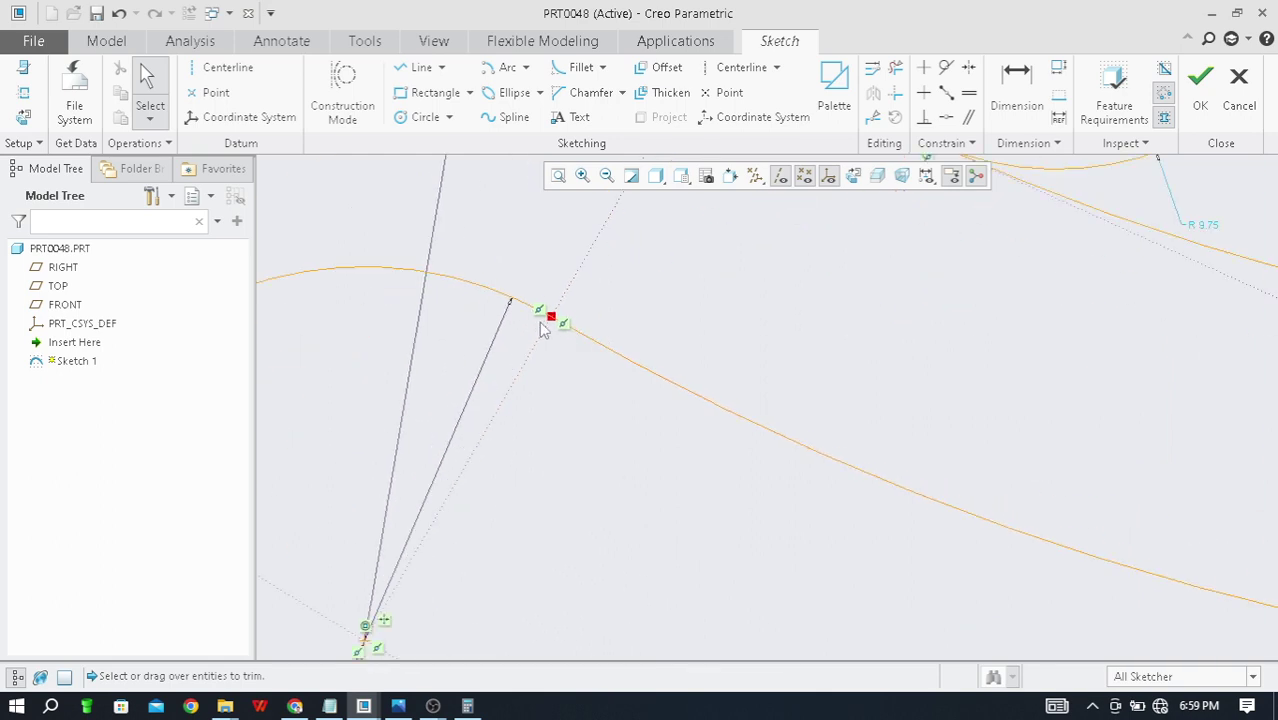
{"action": "scroll", "coordinate": [568, 318], "scroll_direction": "down", "scroll_amount": 1}
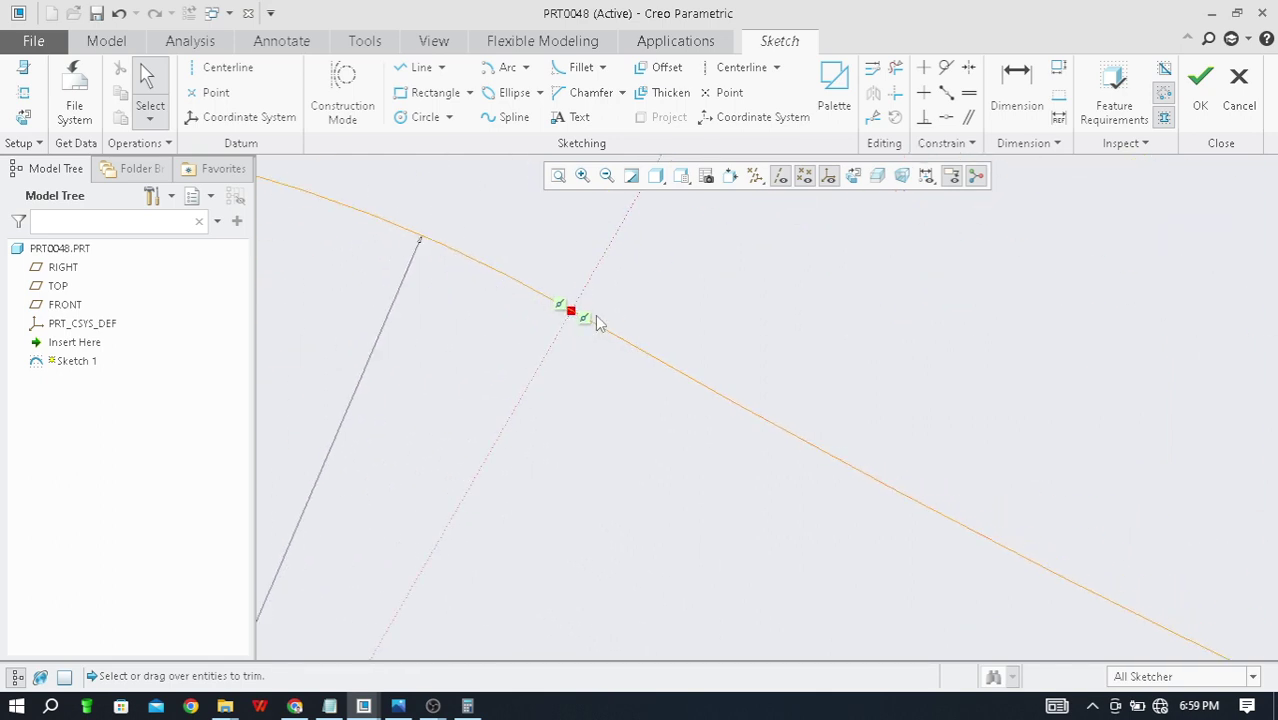
{"action": "scroll", "coordinate": [576, 318], "scroll_direction": "down", "scroll_amount": 4}
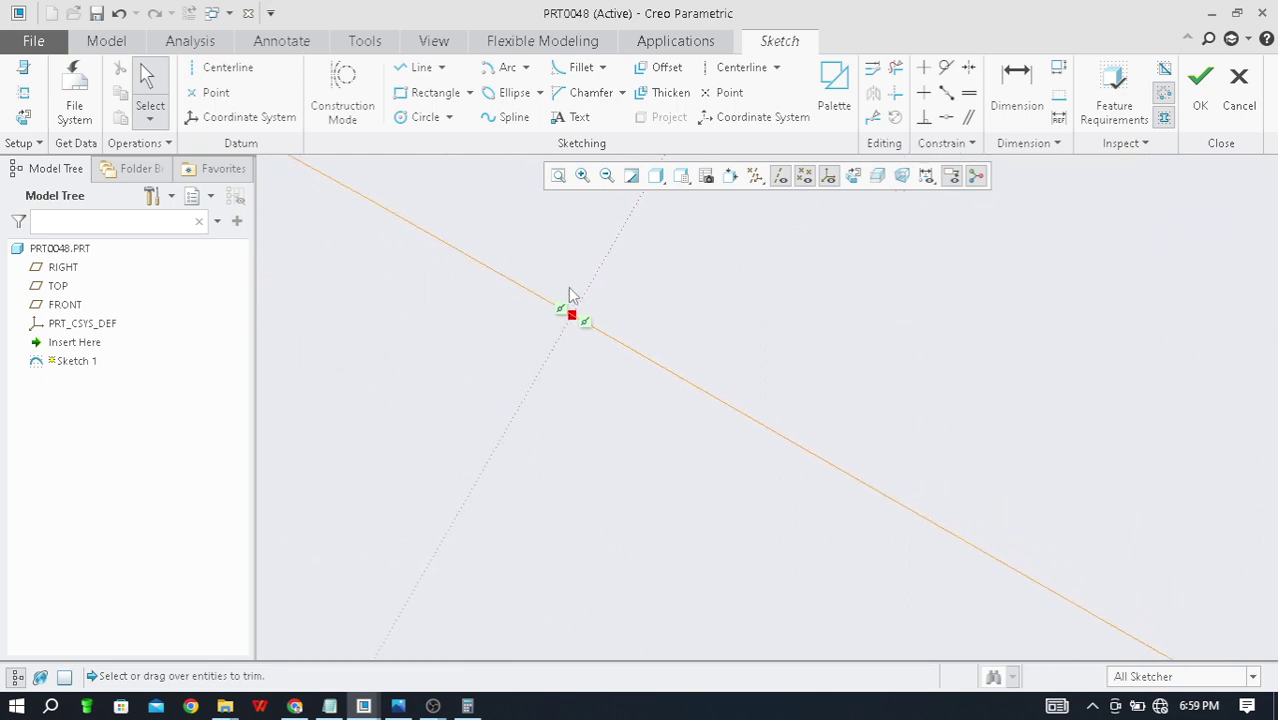
{"action": "scroll", "coordinate": [576, 383], "scroll_direction": "down", "scroll_amount": 5}
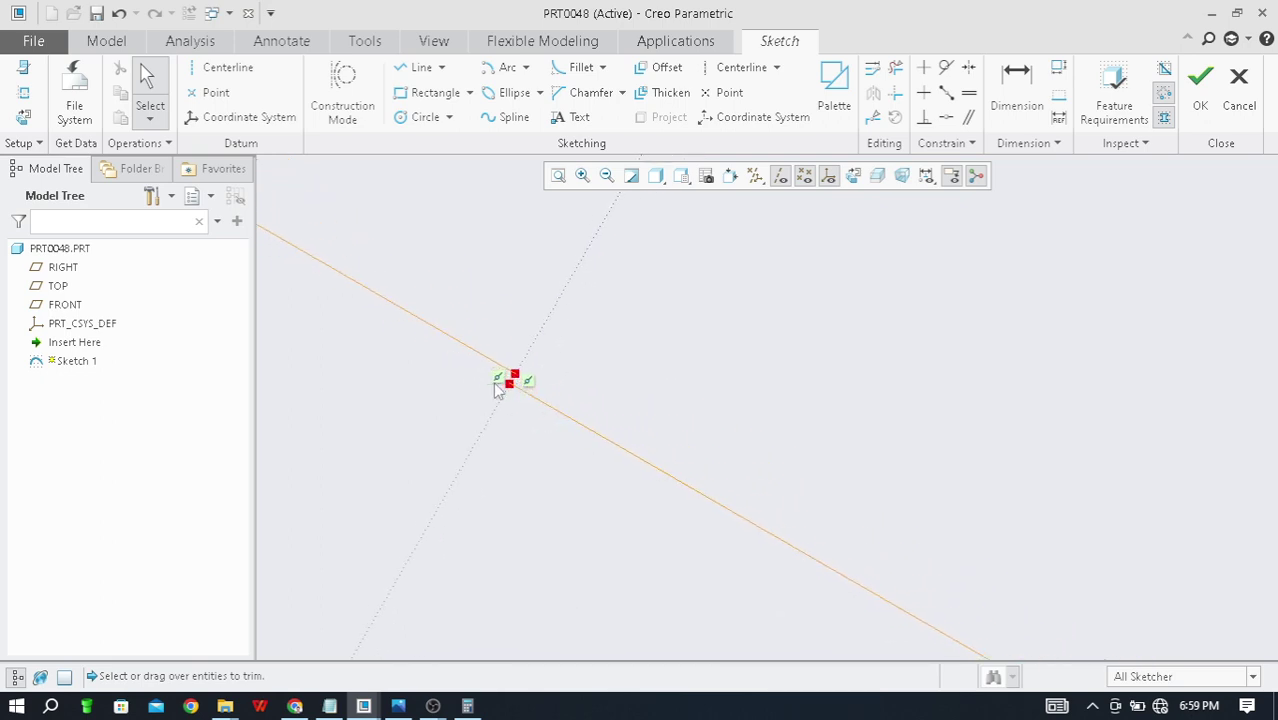
{"action": "left_click", "coordinate": [418, 67]}
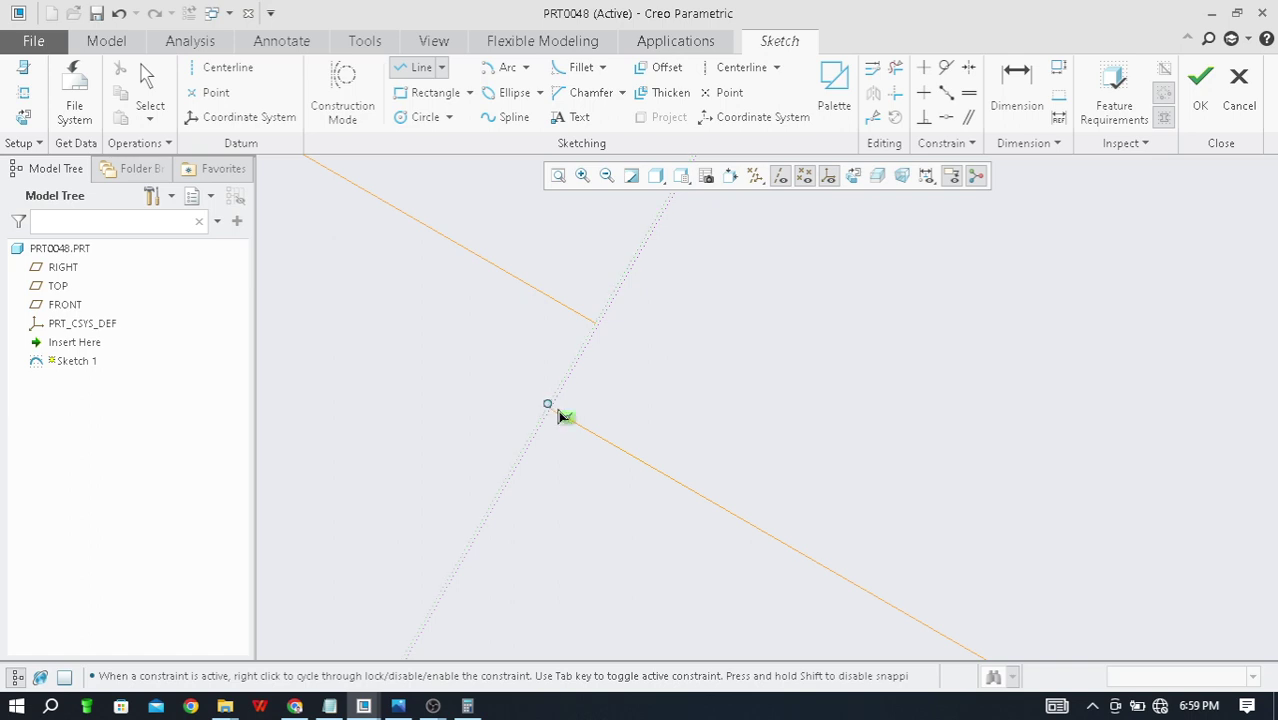
{"action": "left_click", "coordinate": [595, 324]}
{"action": "left_click", "coordinate": [602, 442]}
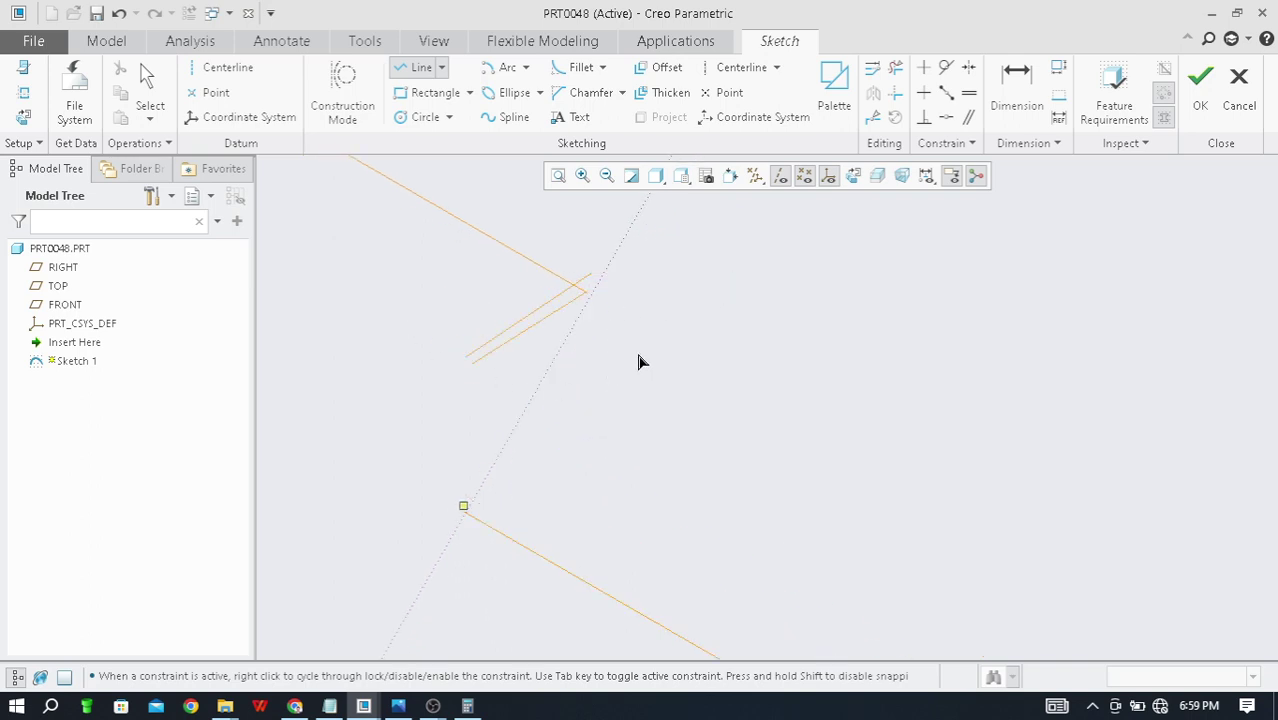
{"action": "mouse_move", "coordinate": [704, 288]}
{"action": "left_mouse_down"}
{"action": "mouse_move", "coordinate": [556, 394]}
{"action": "mouse_move", "coordinate": [582, 357]}
{"action": "mouse_move", "coordinate": [519, 397]}
{"action": "mouse_move", "coordinate": [549, 363]}
{"action": "mouse_move", "coordinate": [547, 345]}
{"action": "mouse_move", "coordinate": [524, 397]}
{"action": "mouse_move", "coordinate": [508, 364]}
{"action": "mouse_move", "coordinate": [559, 390]}
{"action": "mouse_move", "coordinate": [499, 402]}
{"action": "left_mouse_up"}
{"action": "key", "text": "Escape"}
{"action": "scroll", "coordinate": [536, 430], "scroll_direction": "down", "scroll_amount": 5}
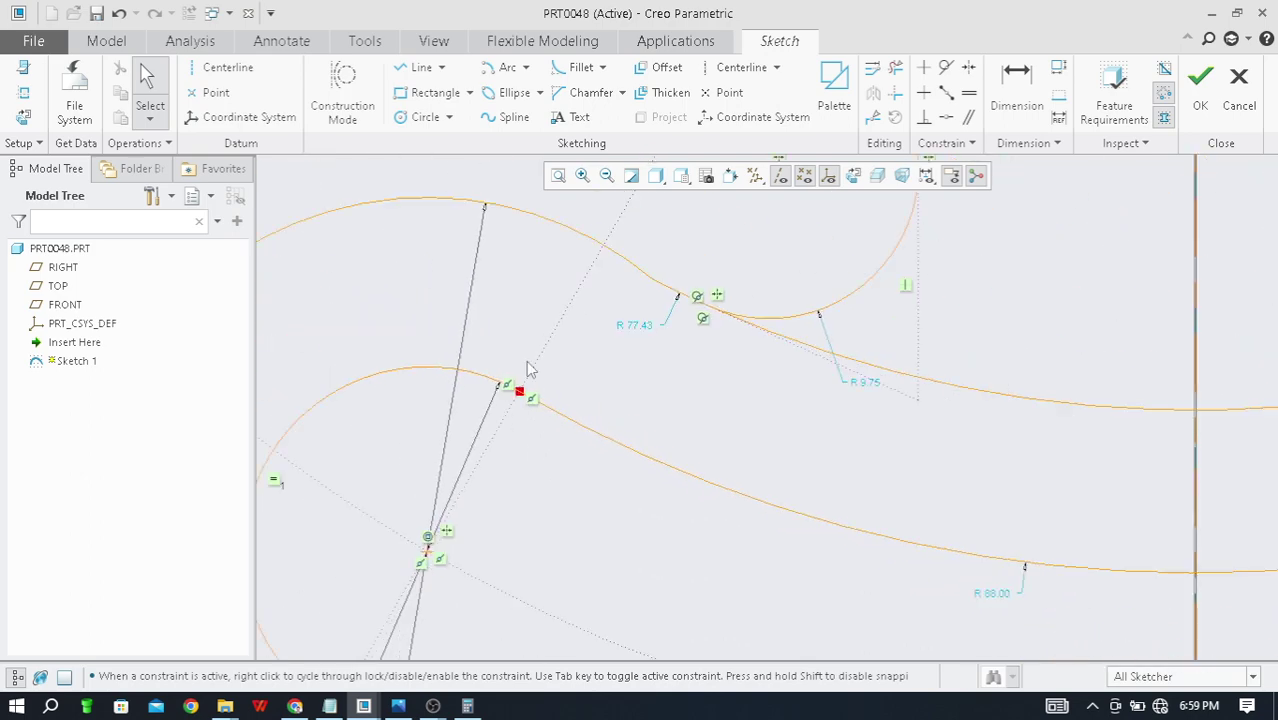
Step: Try to corner-trim the left slot end arc and the slot's upper arc at their open joint
{"action": "scroll", "coordinate": [470, 379], "scroll_direction": "down", "scroll_amount": 3}
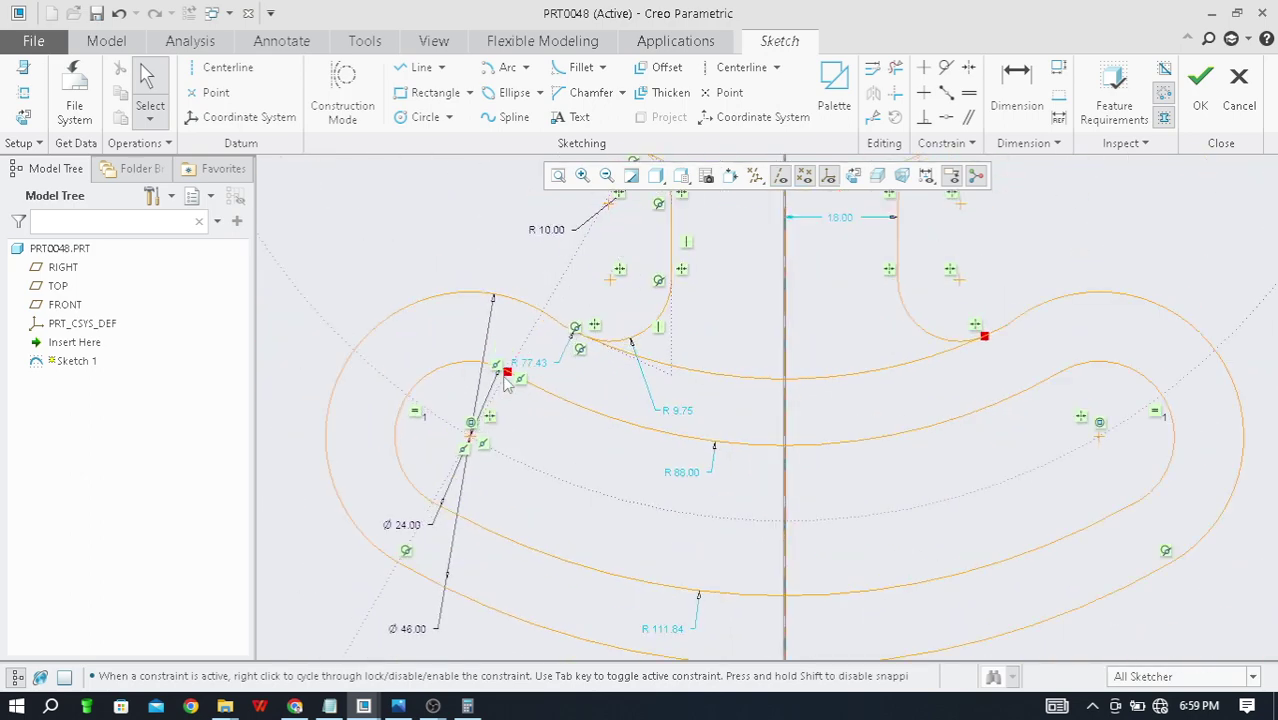
{"action": "scroll", "coordinate": [500, 385], "scroll_direction": "up", "scroll_amount": 3}
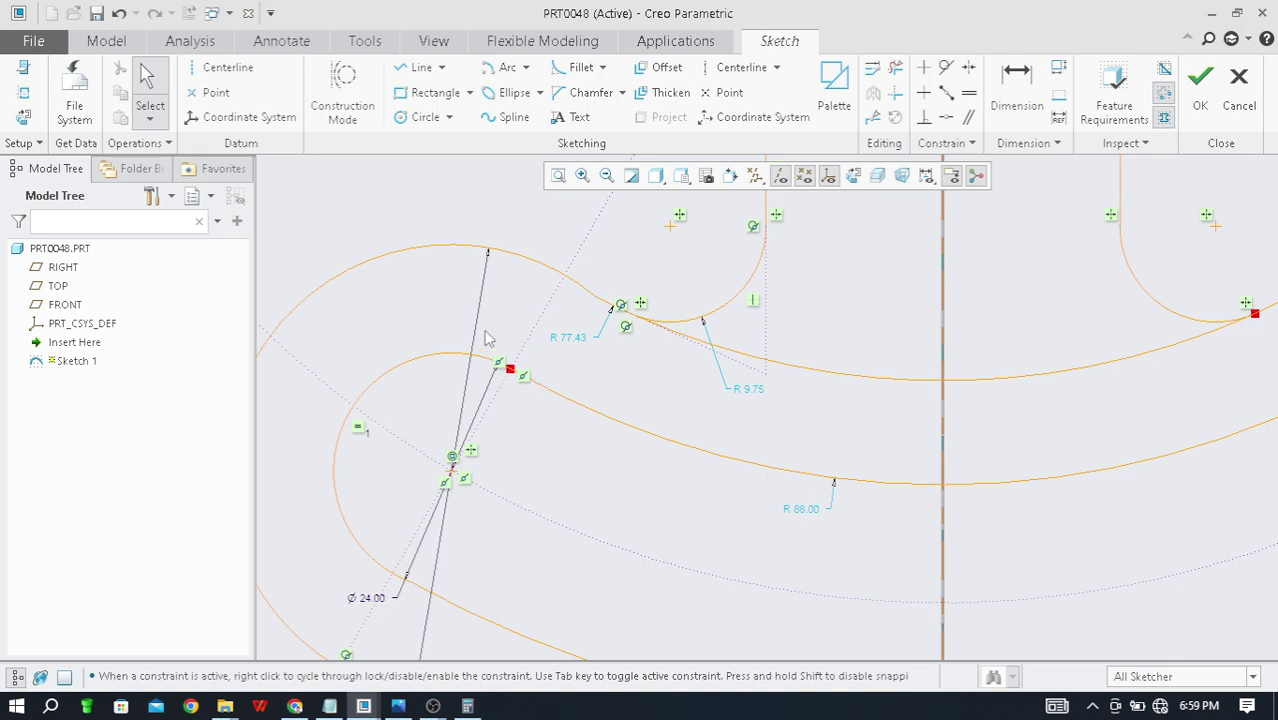
{"action": "left_click_drag", "start_coordinate": [432, 327], "coordinate": [559, 439]}
{"action": "left_click", "coordinate": [568, 419]}
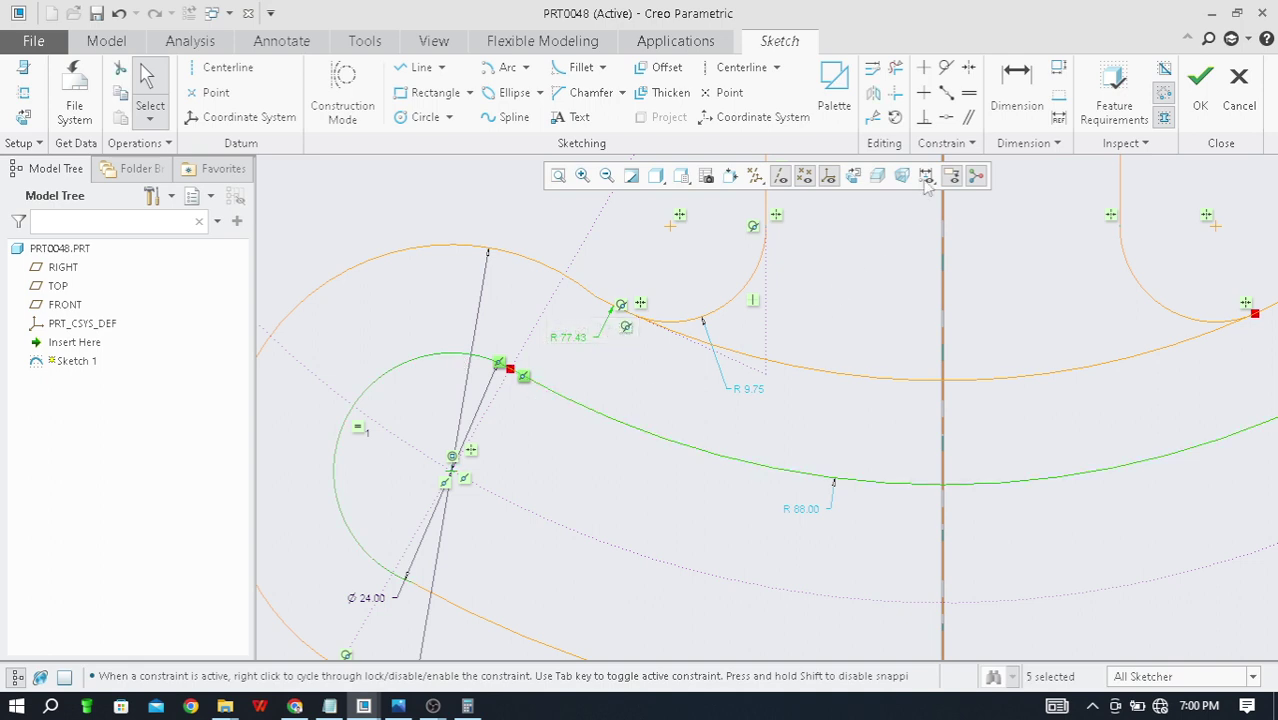
{"action": "left_click", "coordinate": [896, 95]}
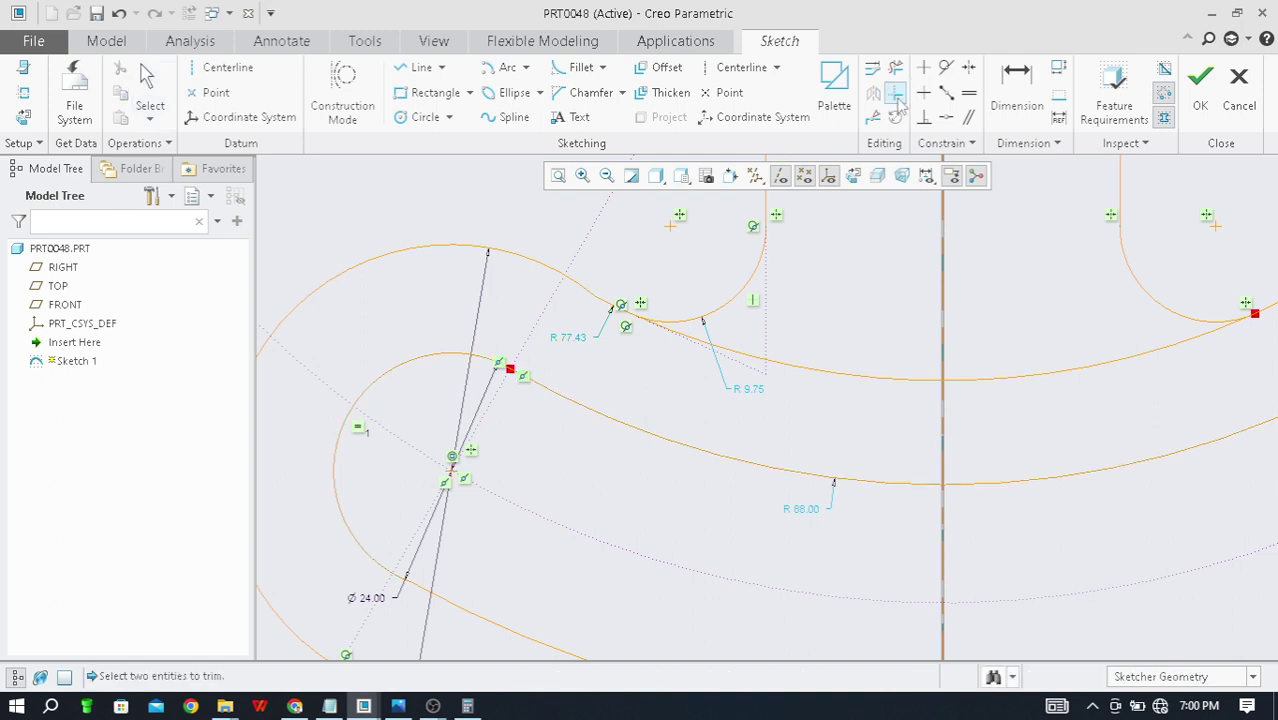
{"action": "scroll", "coordinate": [536, 371], "scroll_direction": "up", "scroll_amount": 8}
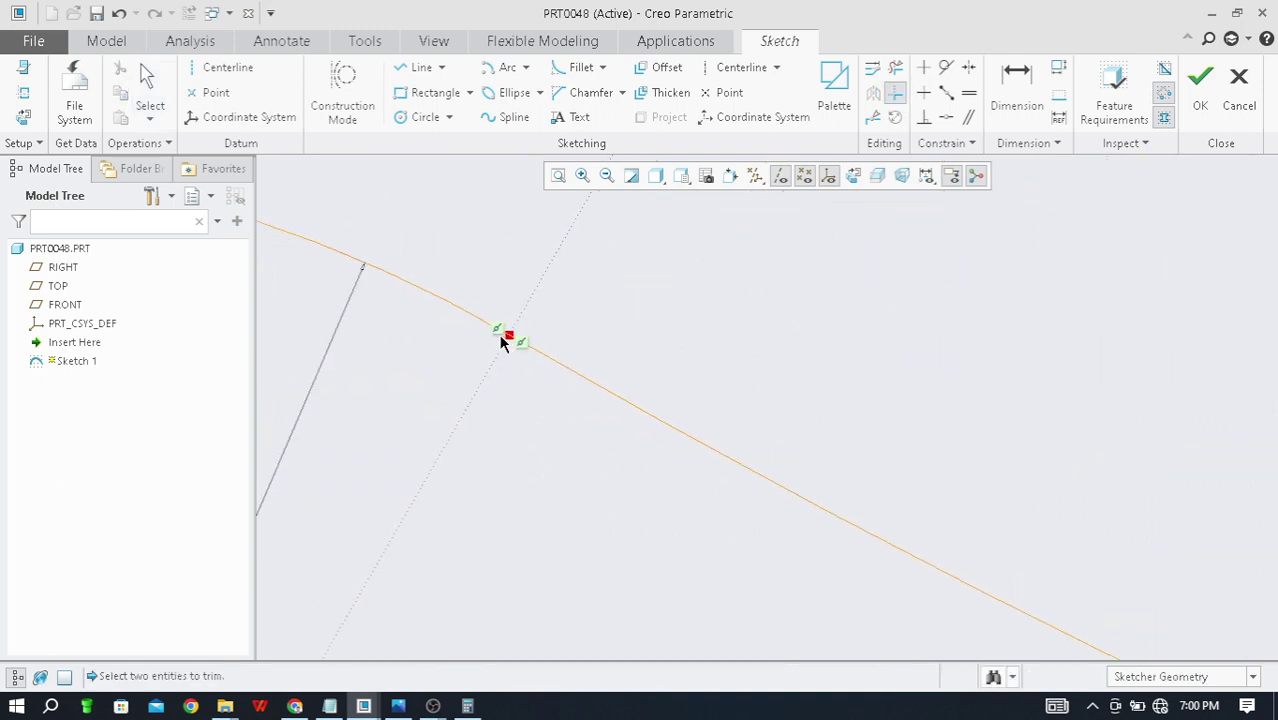
{"action": "mouse_move", "coordinate": [517, 338]}
{"action": "middle_mouse_down"}
{"action": "mouse_move", "coordinate": [499, 314]}
{"action": "mouse_move", "coordinate": [477, 343]}
{"action": "middle_mouse_up"}
{"action": "scroll", "coordinate": [480, 345], "scroll_direction": "up", "scroll_amount": 5}
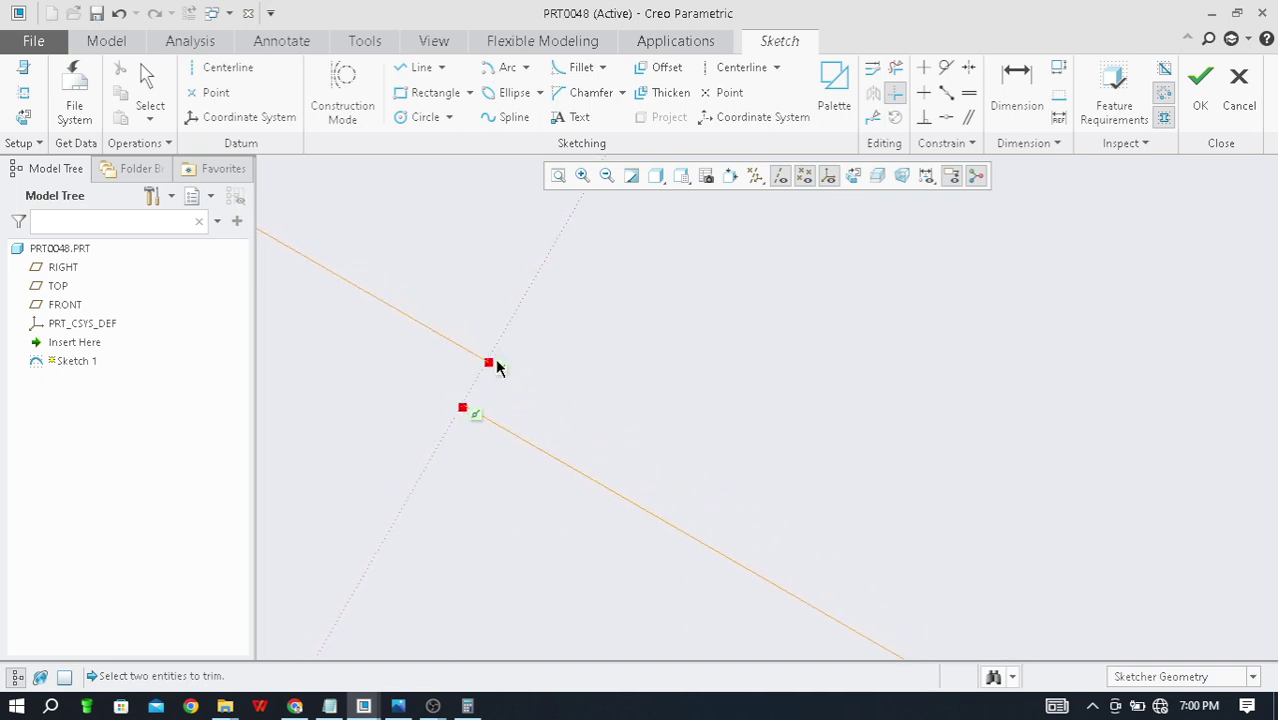
{"action": "scroll", "coordinate": [465, 393], "scroll_direction": "down", "scroll_amount": 5}
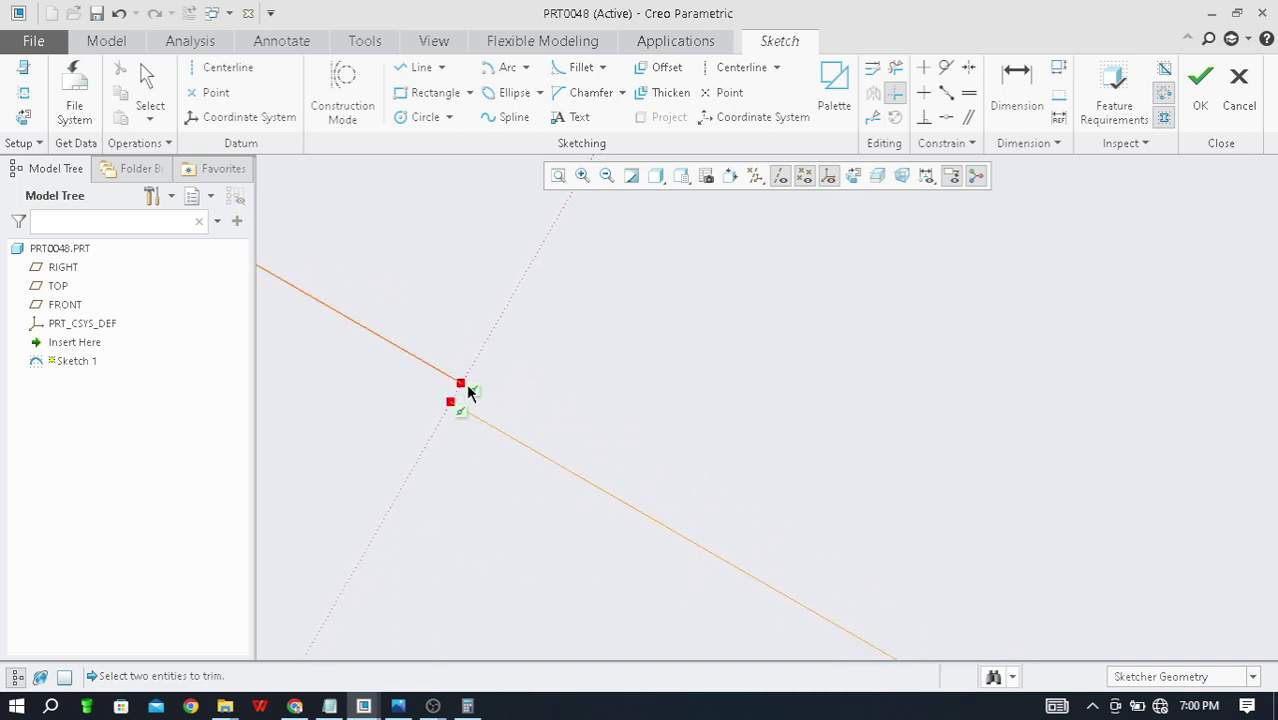
{"action": "middle_click_drag", "start_coordinate": [489, 402], "coordinate": [503, 368]}
{"action": "scroll", "coordinate": [518, 360], "scroll_direction": "down", "scroll_amount": 5}
{"action": "scroll", "coordinate": [528, 355], "scroll_direction": "down", "scroll_amount": 5}
{"action": "scroll", "coordinate": [520, 413], "scroll_direction": "down", "scroll_amount": 3}
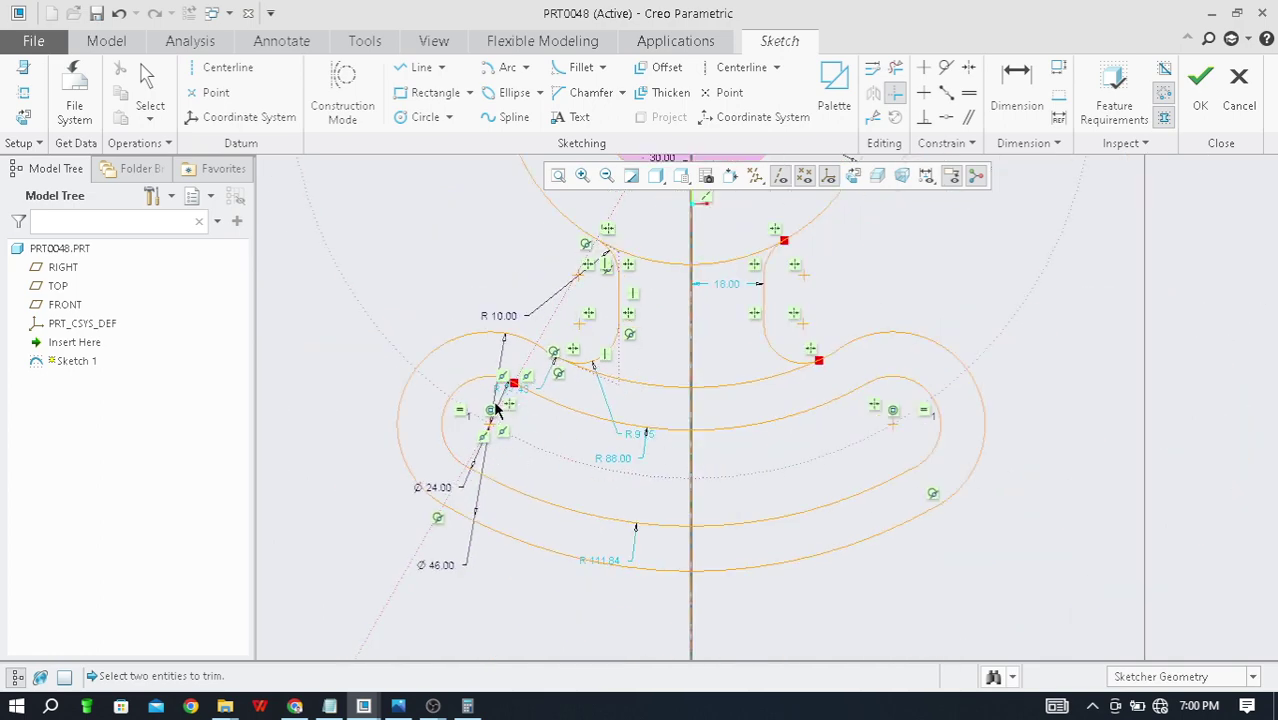
{"action": "scroll", "coordinate": [497, 408], "scroll_direction": "up", "scroll_amount": 5}
{"action": "scroll", "coordinate": [427, 364], "scroll_direction": "down", "scroll_amount": 3}
Step: Remove the left slot end arc with the Delete Segment tool
{"action": "left_click", "coordinate": [895, 67]}
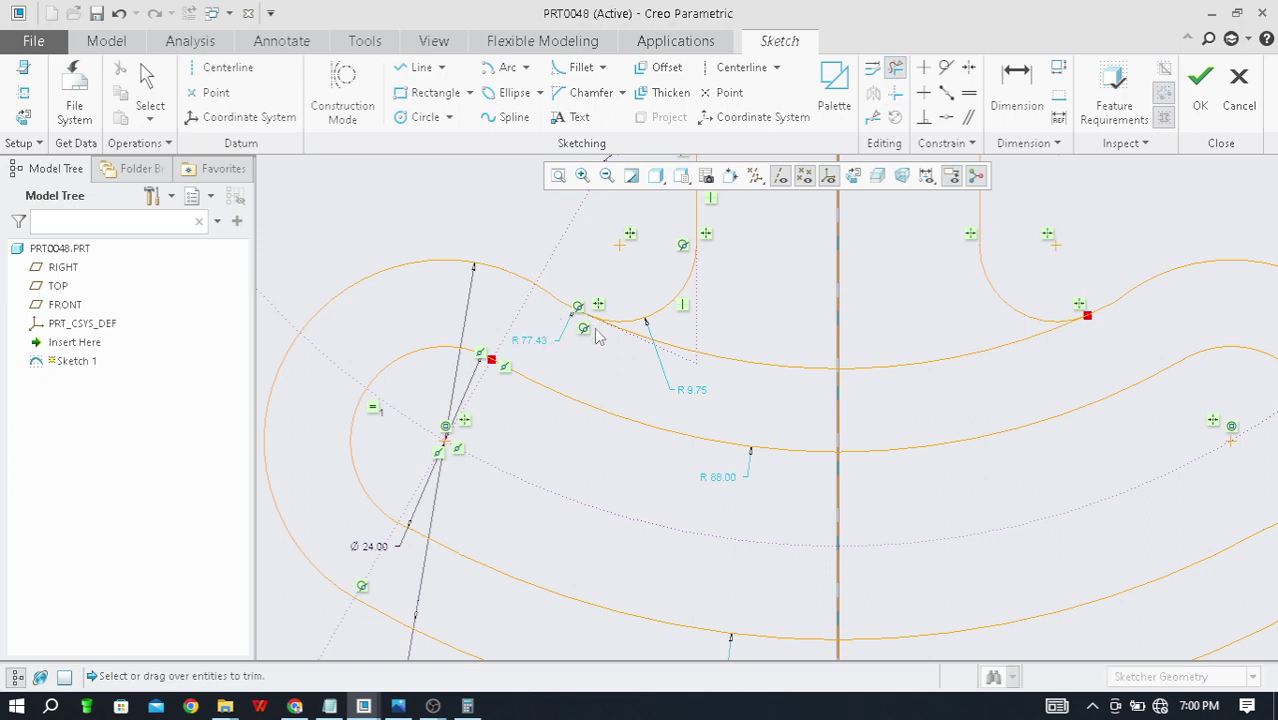
{"action": "scroll", "coordinate": [586, 330], "scroll_direction": "up", "scroll_amount": 2}
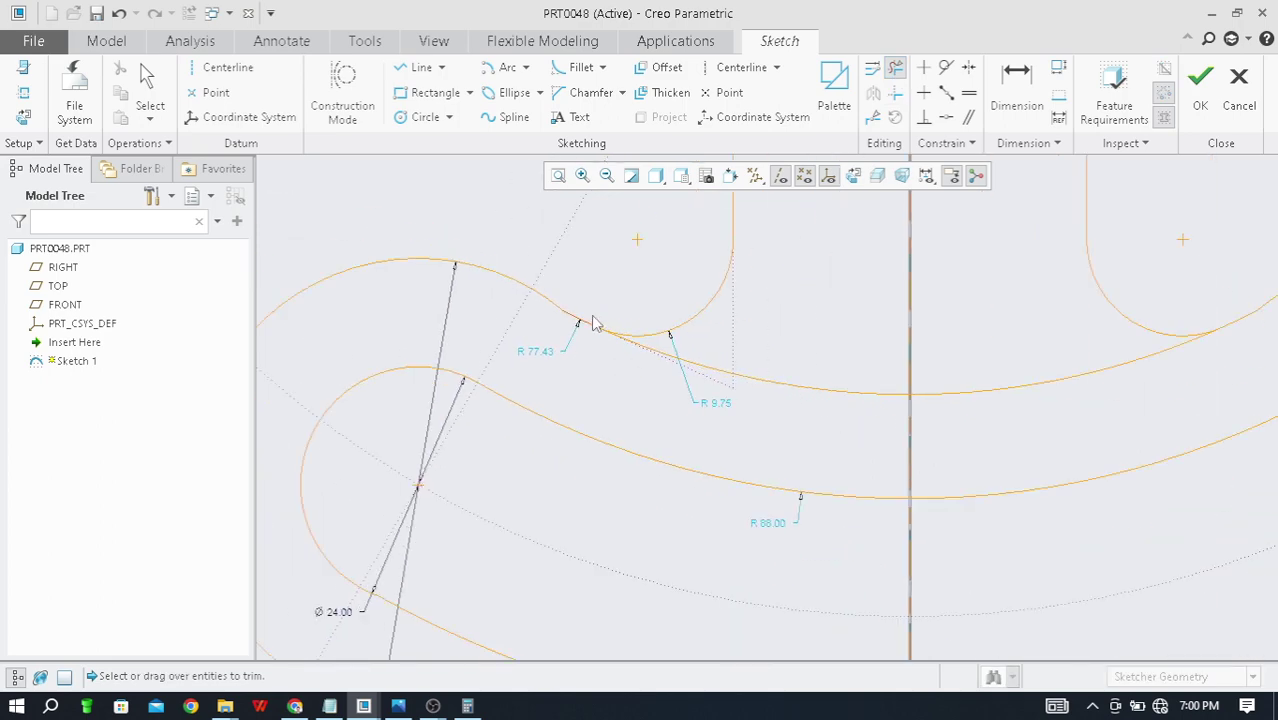
{"action": "scroll", "coordinate": [538, 307], "scroll_direction": "down", "scroll_amount": 2}
{"action": "scroll", "coordinate": [495, 360], "scroll_direction": "up", "scroll_amount": 2}
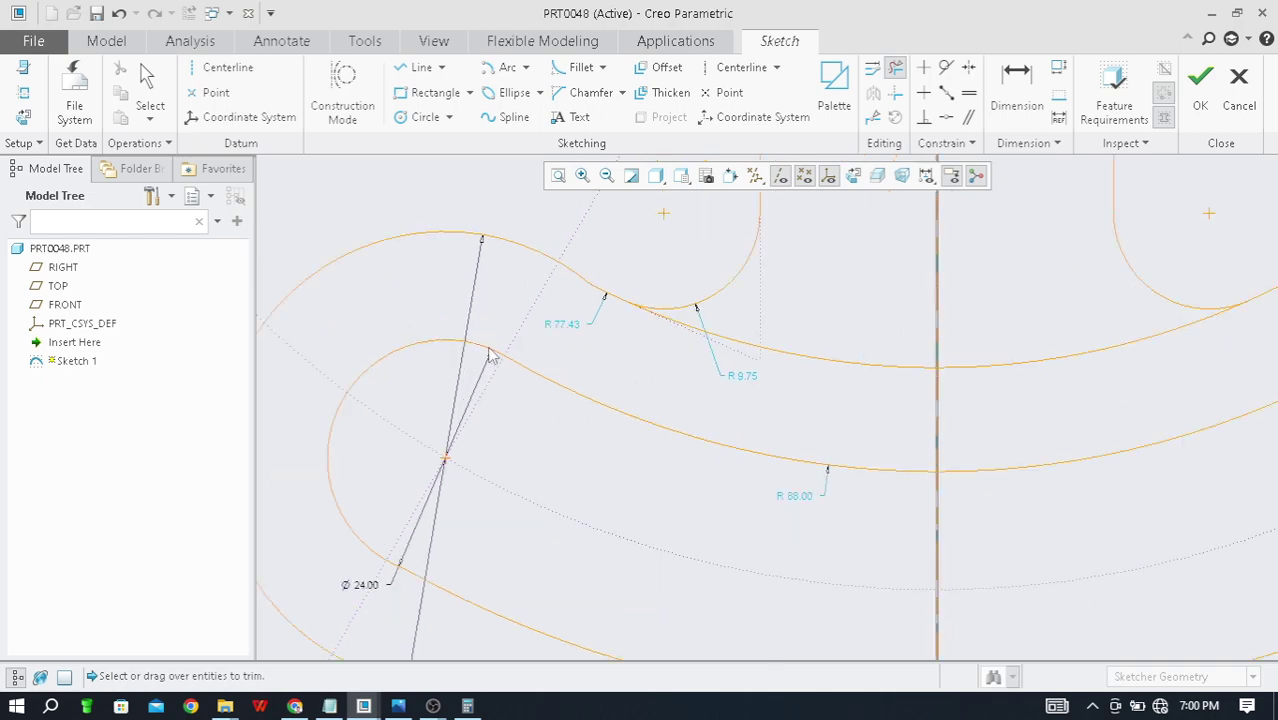
{"action": "left_click_drag", "start_coordinate": [418, 362], "coordinate": [422, 340]}
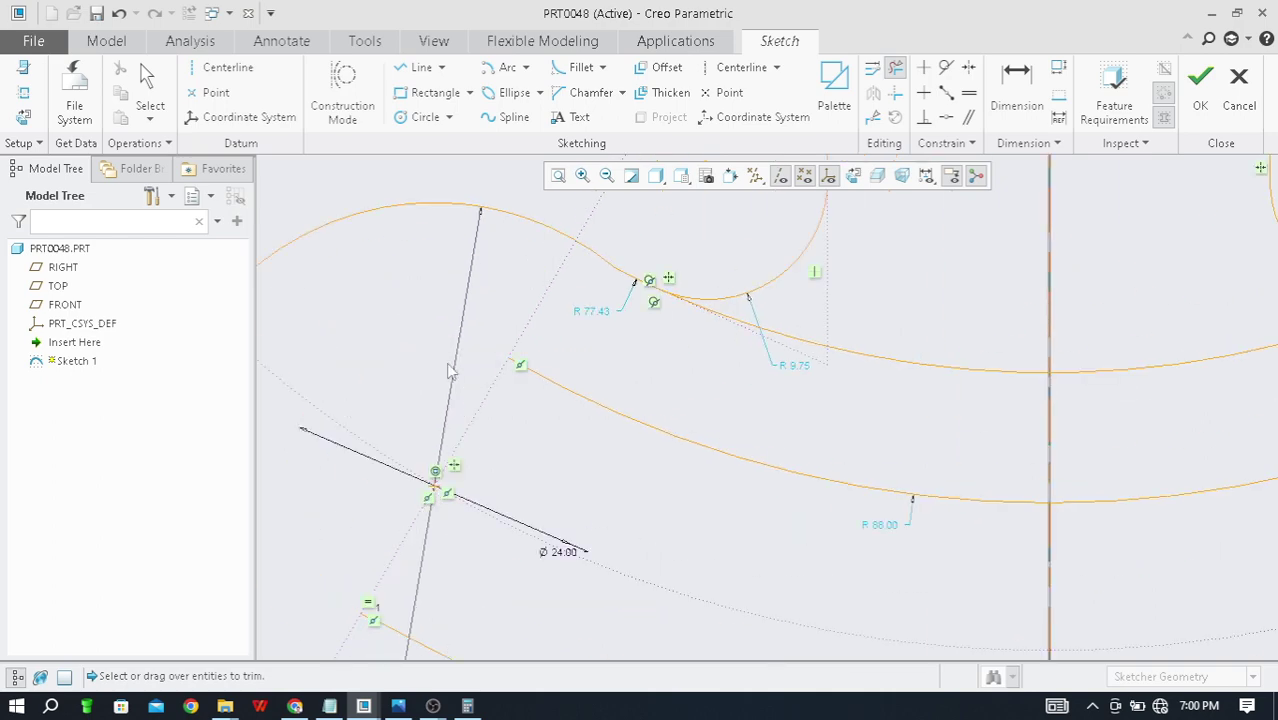
{"action": "scroll", "coordinate": [388, 395], "scroll_direction": "down", "scroll_amount": 4}
Step: Draw a circle of about 12.2 mm radius centred on the left slot end's centre point, across both slot arcs
{"action": "left_click", "coordinate": [420, 117]}
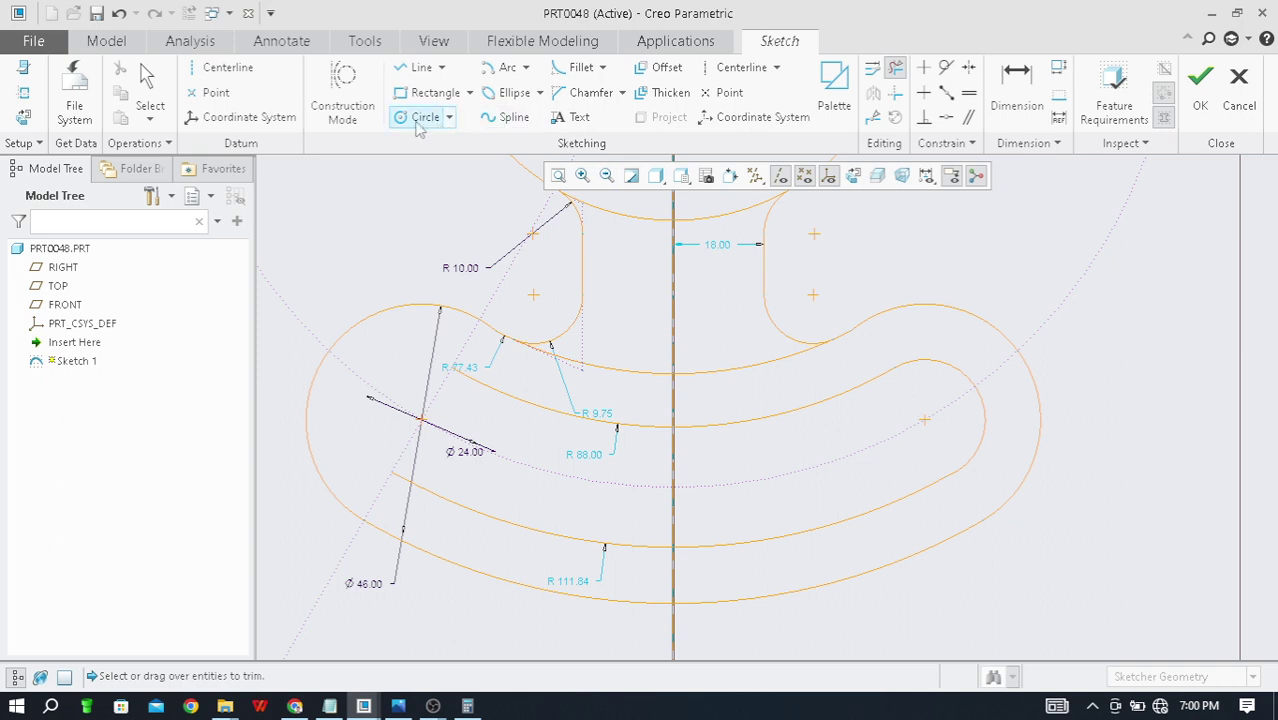
{"action": "left_click", "coordinate": [421, 421]}
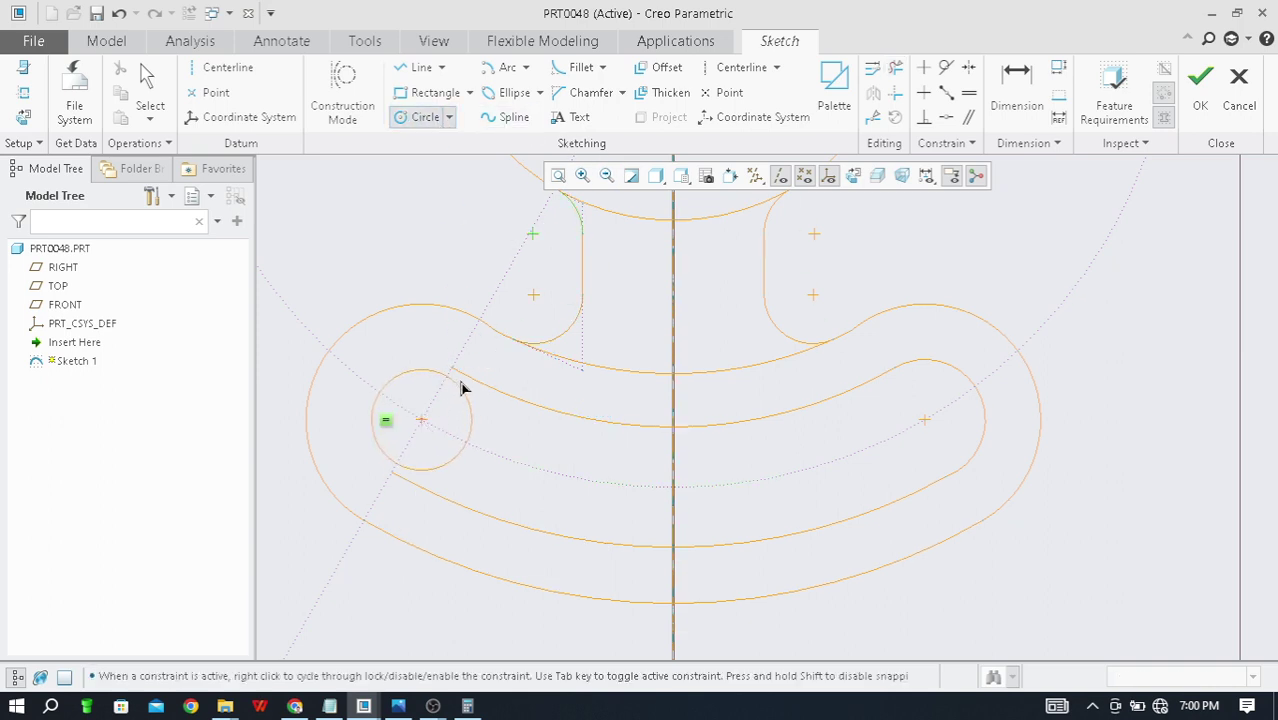
{"action": "scroll", "coordinate": [455, 375], "scroll_direction": "up", "scroll_amount": 5}
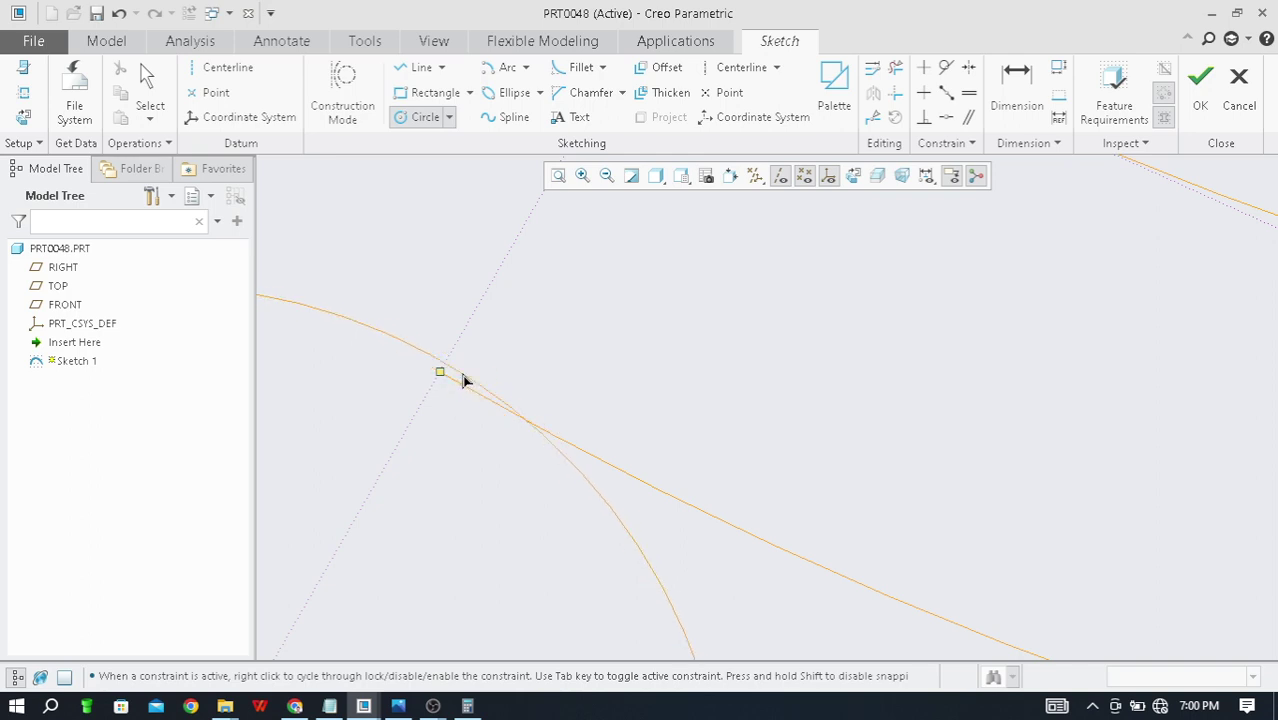
{"action": "scroll", "coordinate": [477, 340], "scroll_direction": "down", "scroll_amount": 4}
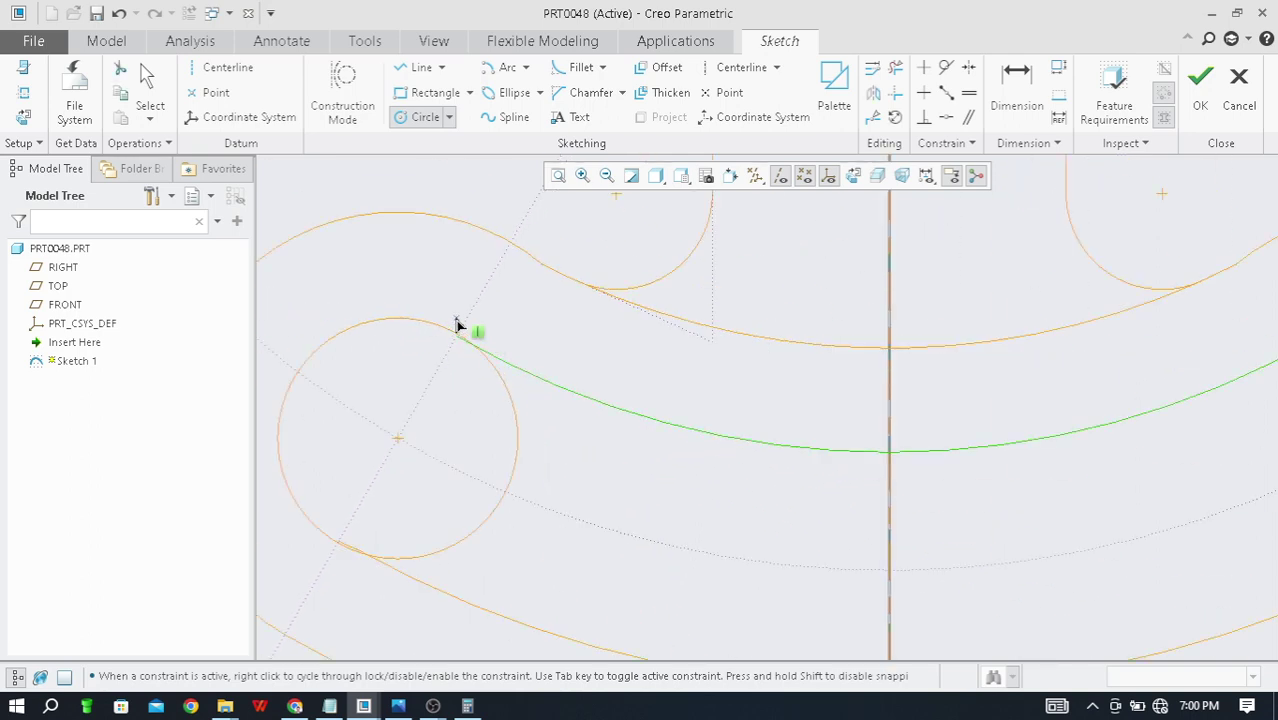
{"action": "middle_click", "coordinate": [515, 332]}
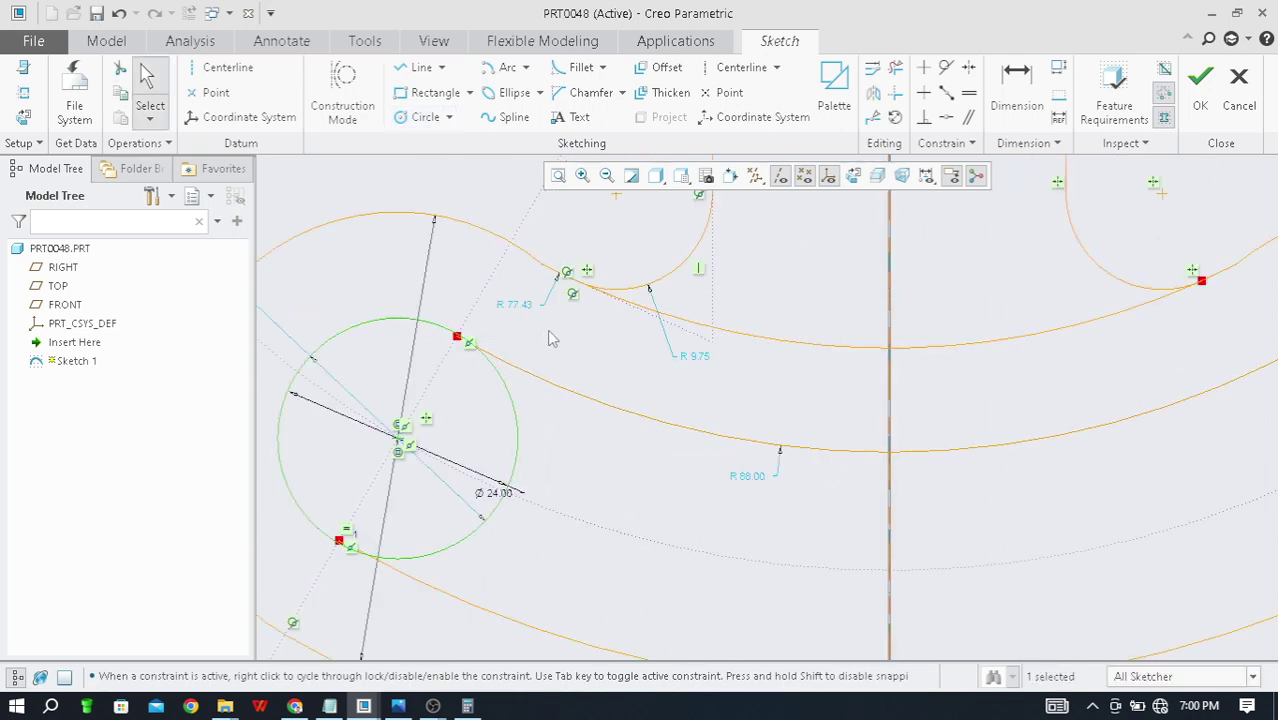
Step: Trim the circle's inner part and the overhanging ends of the slot's upper and lower arcs to close the left slot end
{"action": "left_click", "coordinate": [897, 67]}
{"action": "scroll", "coordinate": [465, 345], "scroll_direction": "up", "scroll_amount": 6}
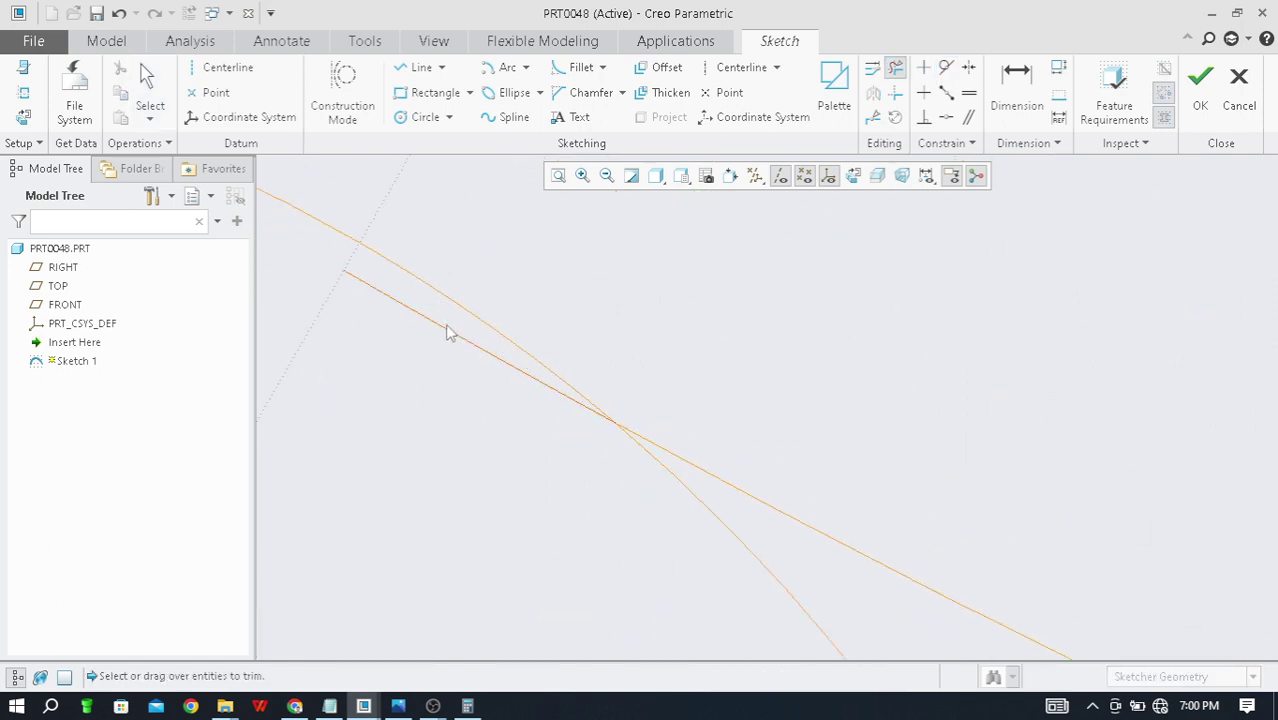
{"action": "scroll", "coordinate": [491, 340], "scroll_direction": "down", "scroll_amount": 5}
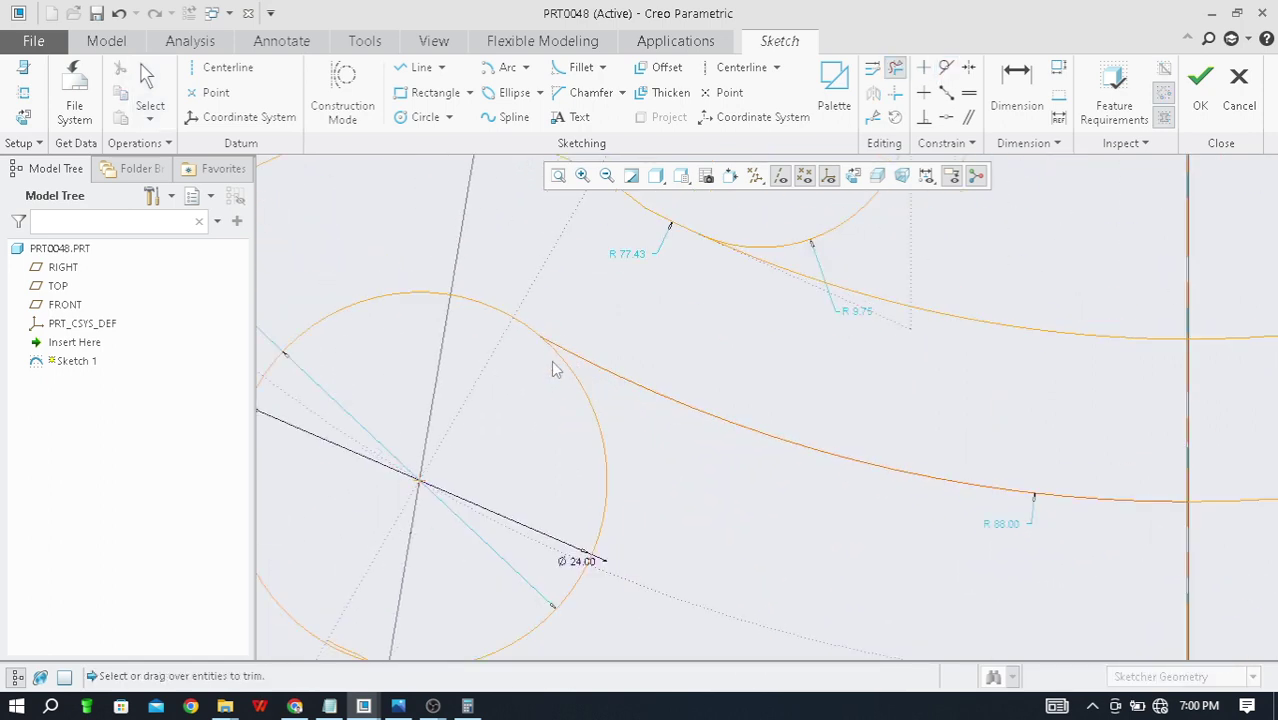
{"action": "left_click_drag", "start_coordinate": [625, 427], "coordinate": [627, 430]}
{"action": "scroll", "coordinate": [525, 305], "scroll_direction": "down", "scroll_amount": 4}
{"action": "scroll", "coordinate": [480, 455], "scroll_direction": "up", "scroll_amount": 8}
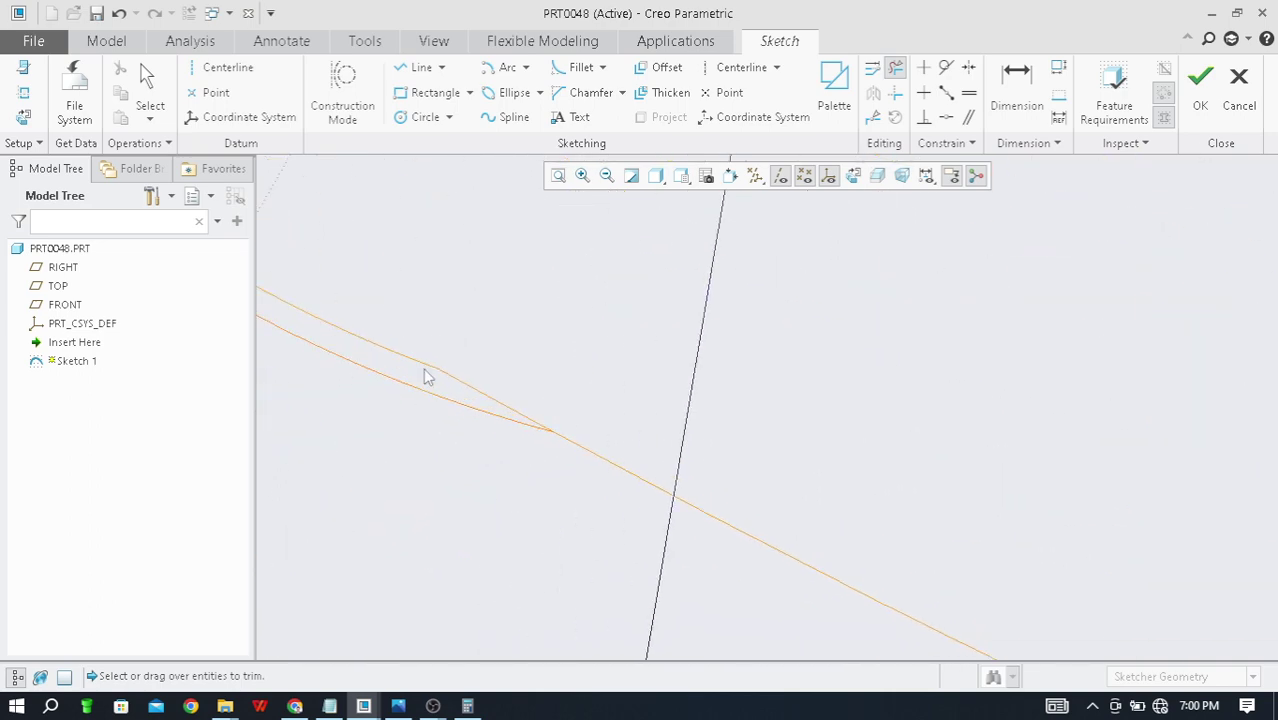
{"action": "left_click_drag", "start_coordinate": [470, 398], "coordinate": [522, 397]}
{"action": "scroll", "coordinate": [522, 397], "scroll_direction": "down", "scroll_amount": 5}
{"action": "scroll", "coordinate": [472, 458], "scroll_direction": "down", "scroll_amount": 2}
{"action": "scroll", "coordinate": [452, 390], "scroll_direction": "down", "scroll_amount": 2}
{"action": "middle_click", "coordinate": [344, 388]}
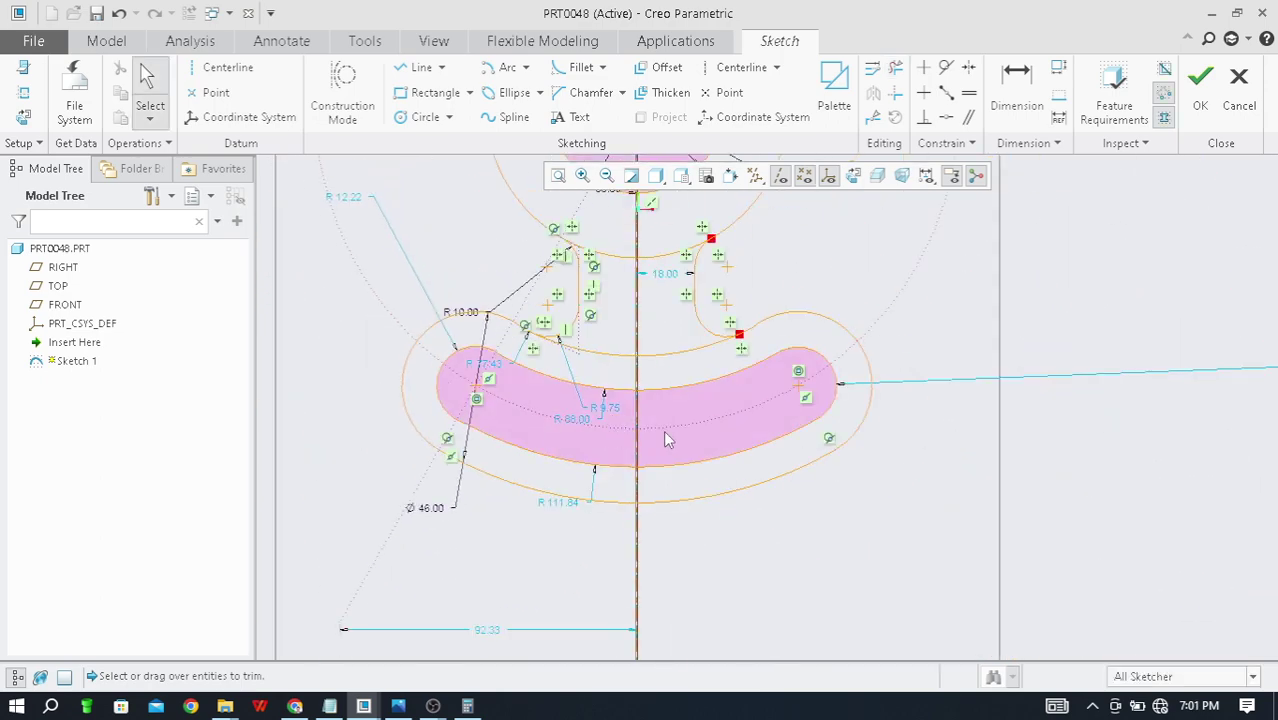
Step: Examine the open joint where the right neck's lower fillet meets the outline's upper arc
{"action": "scroll", "coordinate": [660, 428], "scroll_direction": "down", "scroll_amount": 4}
{"action": "scroll", "coordinate": [696, 400], "scroll_direction": "up", "scroll_amount": 3}
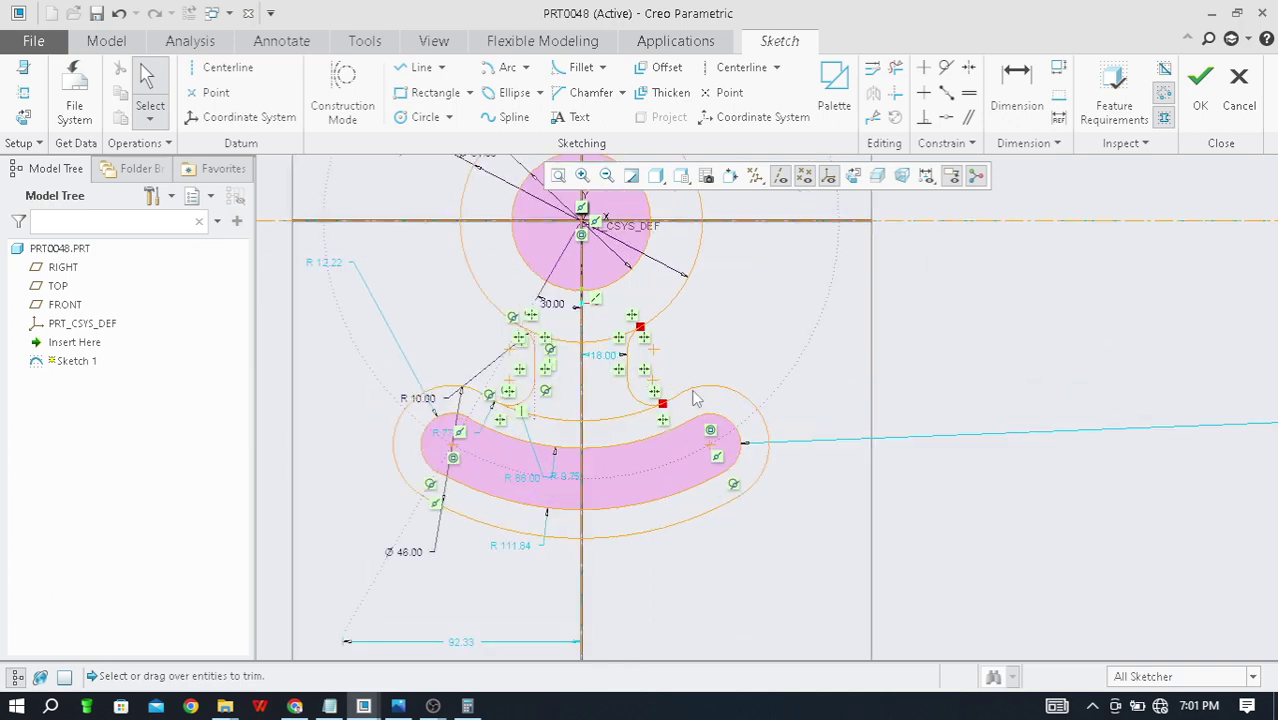
{"action": "scroll", "coordinate": [698, 408], "scroll_direction": "up", "scroll_amount": 1}
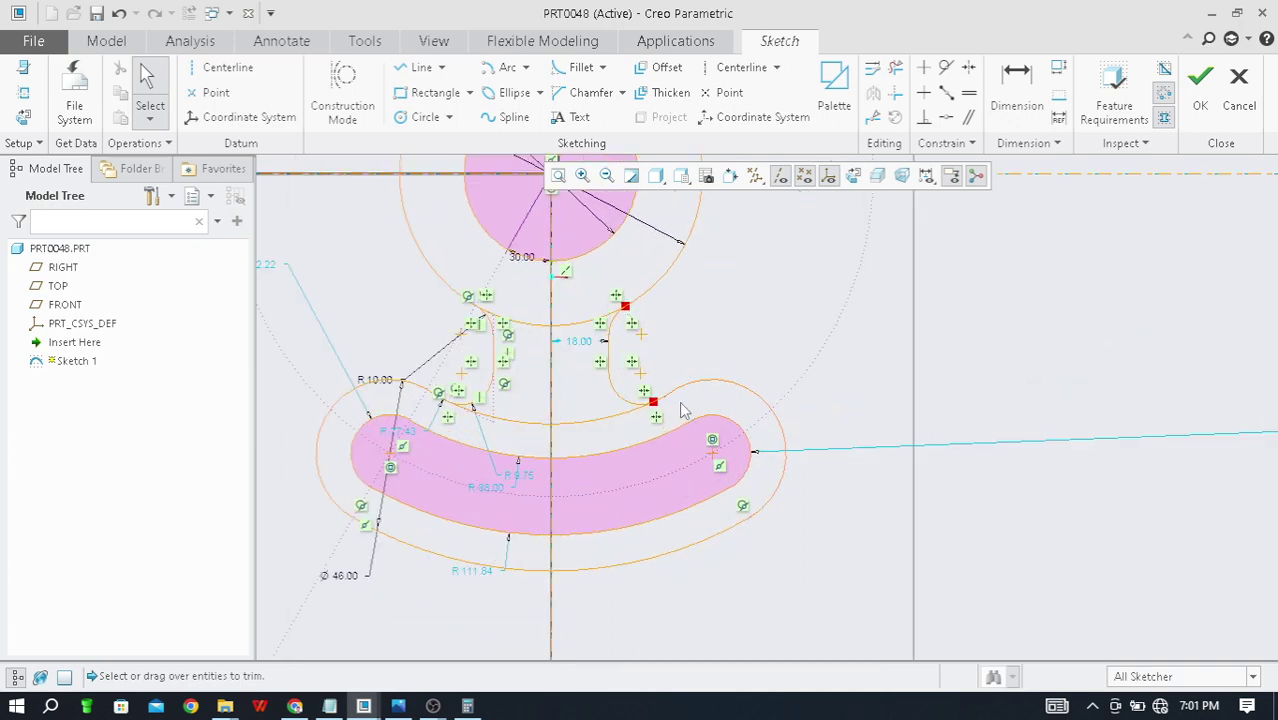
{"action": "scroll", "coordinate": [684, 410], "scroll_direction": "up", "scroll_amount": 2}
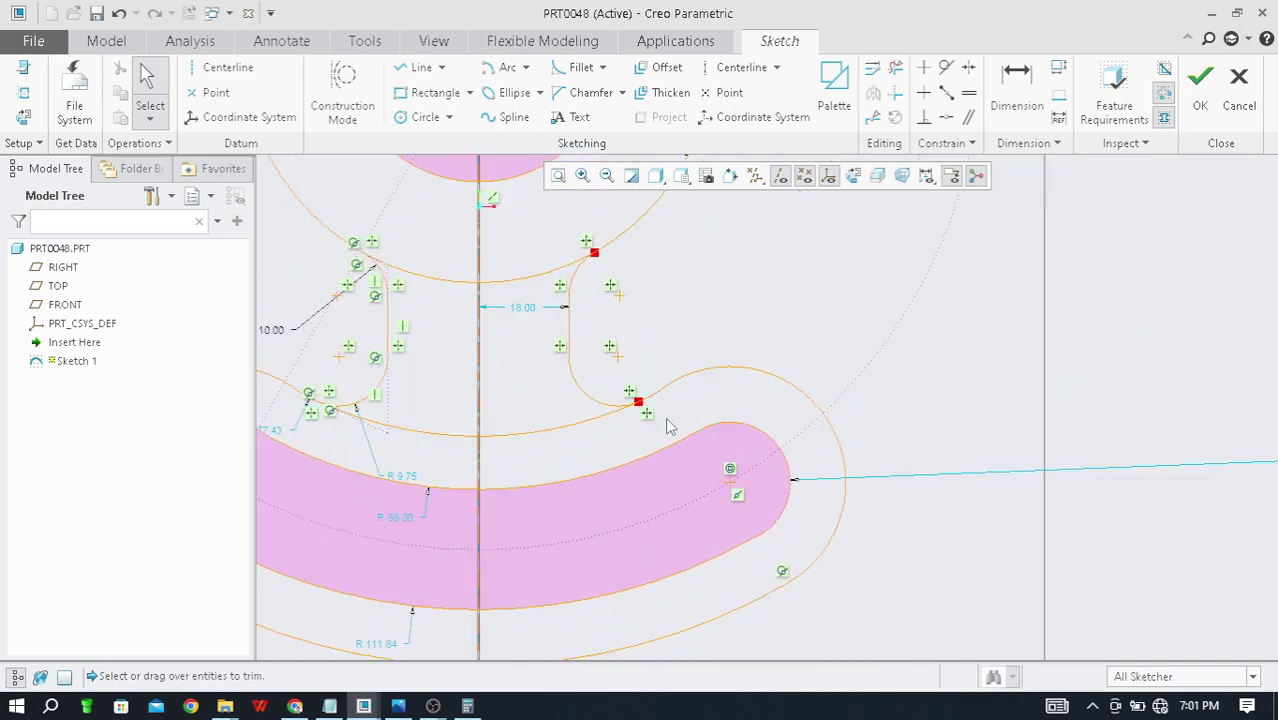
{"action": "scroll", "coordinate": [662, 420], "scroll_direction": "down", "scroll_amount": 3}
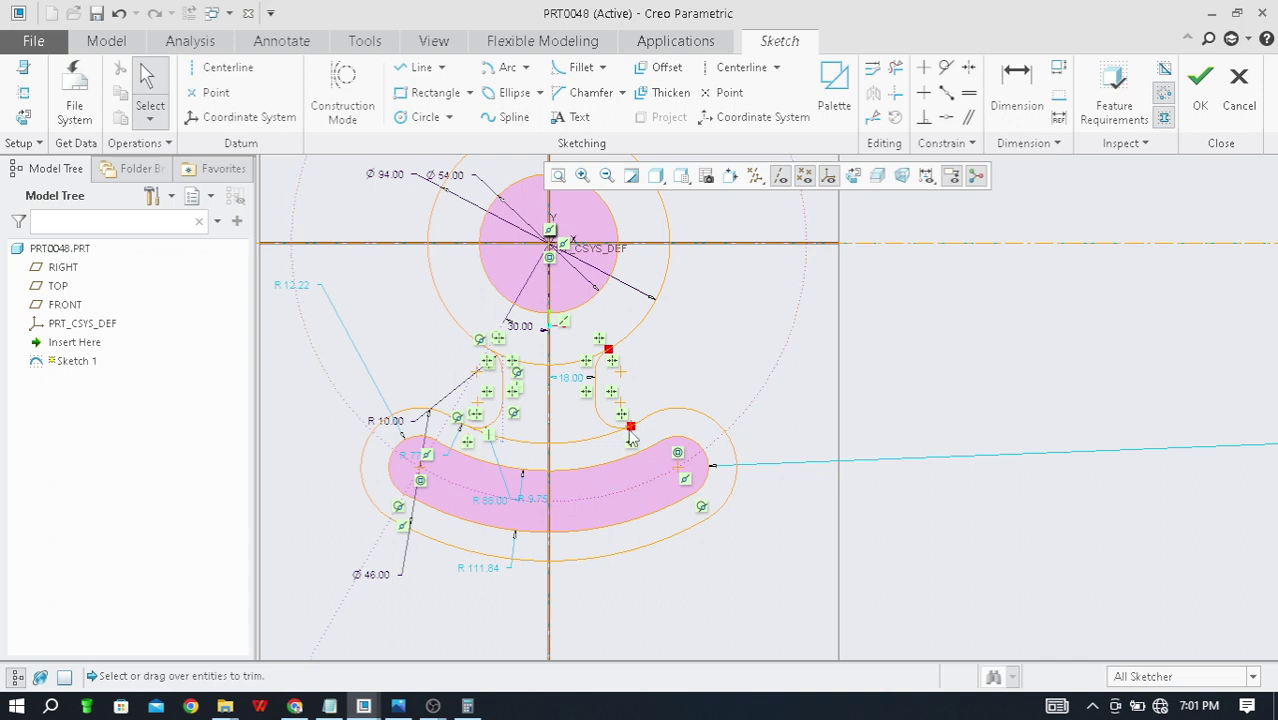
{"action": "scroll", "coordinate": [641, 430], "scroll_direction": "up", "scroll_amount": 2}
{"action": "scroll", "coordinate": [633, 431], "scroll_direction": "up", "scroll_amount": 4}
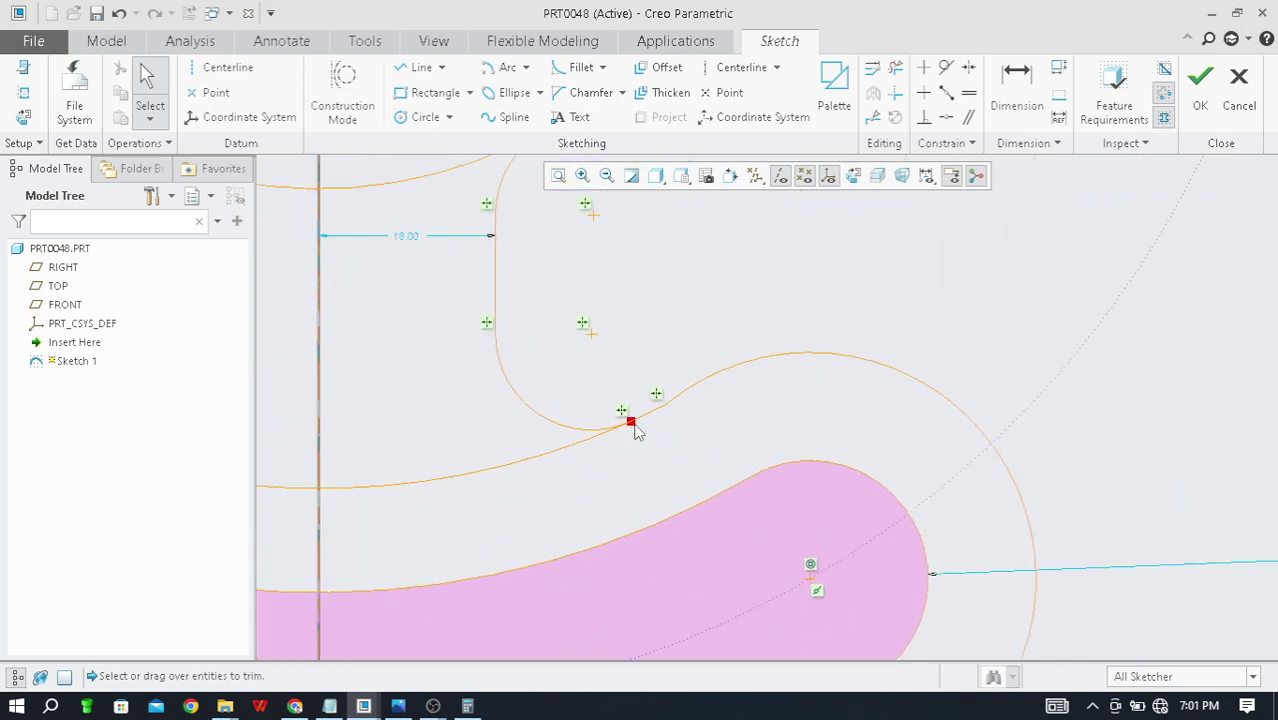
{"action": "scroll", "coordinate": [627, 433], "scroll_direction": "up", "scroll_amount": 5}
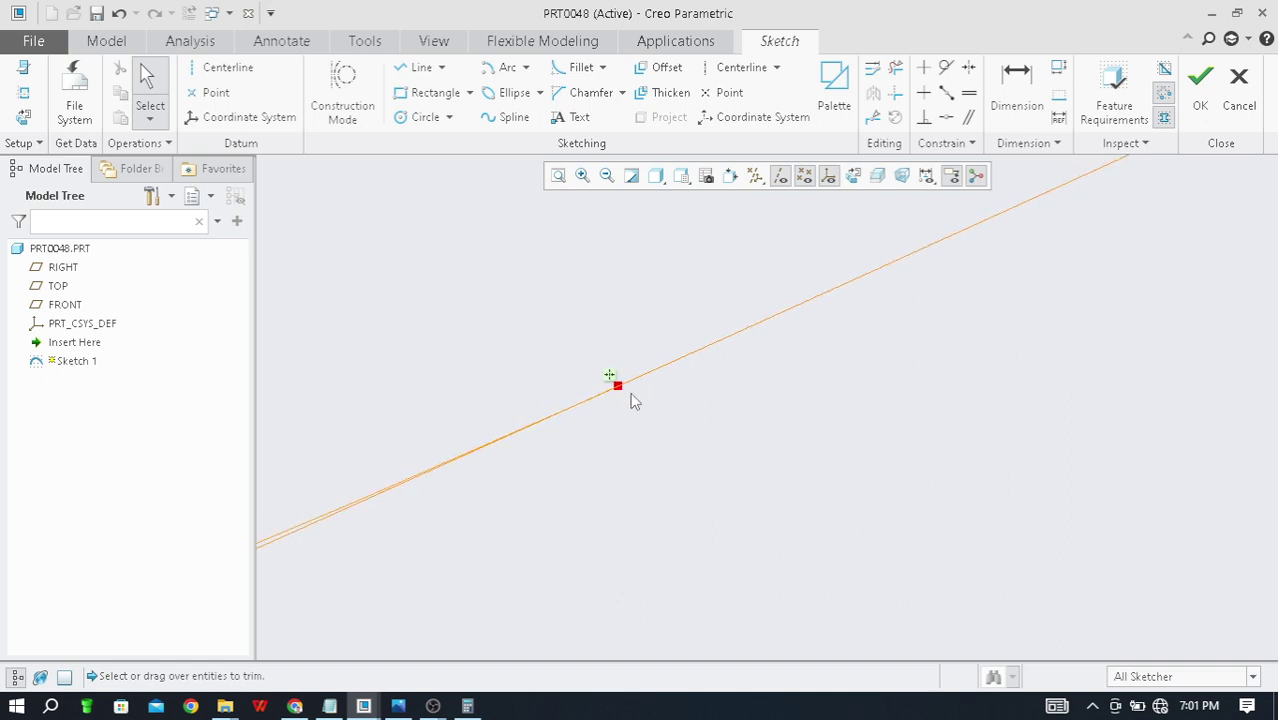
{"action": "scroll", "coordinate": [663, 392], "scroll_direction": "up", "scroll_amount": 2}
{"action": "scroll", "coordinate": [688, 414], "scroll_direction": "up", "scroll_amount": 3}
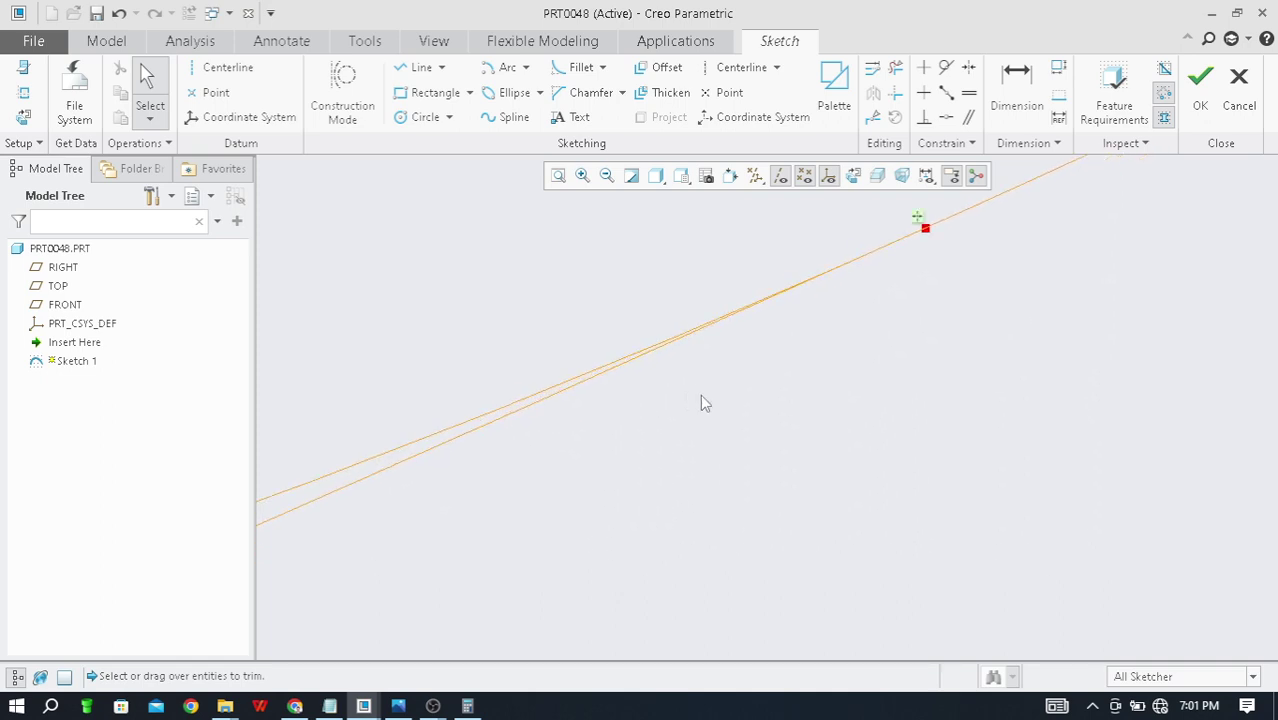
{"action": "scroll", "coordinate": [956, 234], "scroll_direction": "up", "scroll_amount": 3}
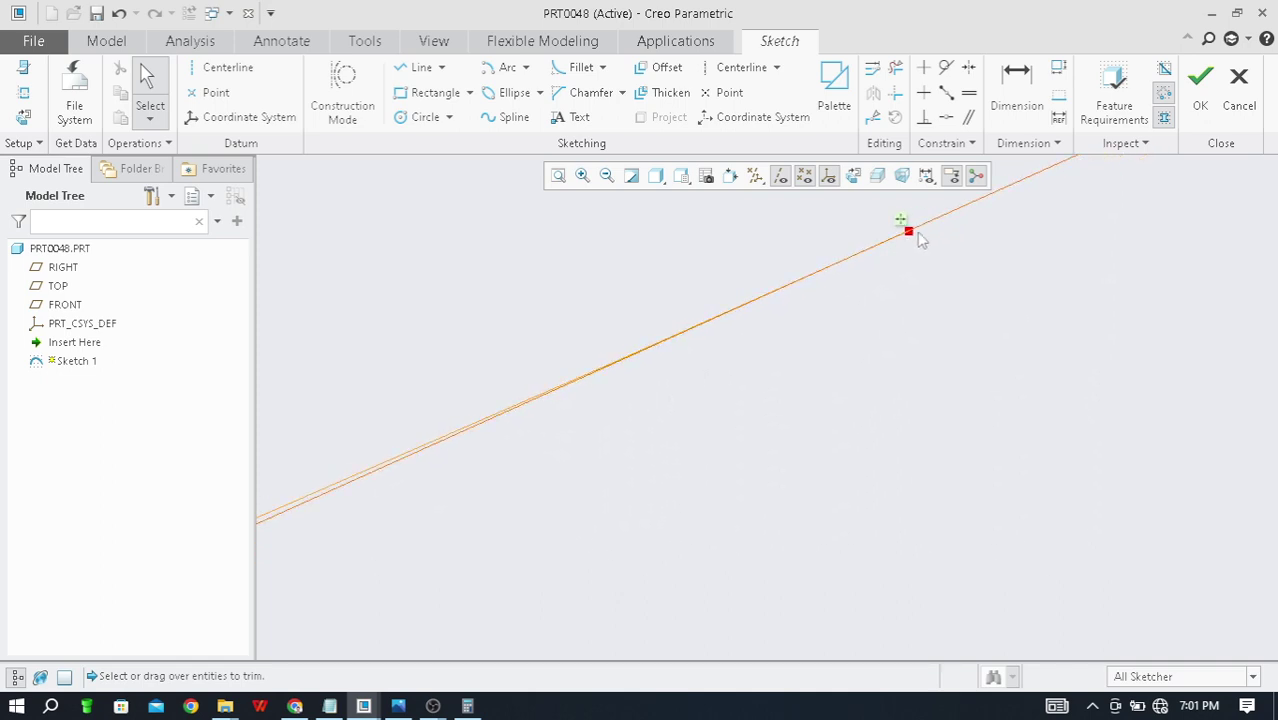
{"action": "scroll", "coordinate": [900, 233], "scroll_direction": "up", "scroll_amount": 3}
{"action": "scroll", "coordinate": [879, 320], "scroll_direction": "down", "scroll_amount": 1}
{"action": "scroll", "coordinate": [875, 328], "scroll_direction": "up", "scroll_amount": 3}
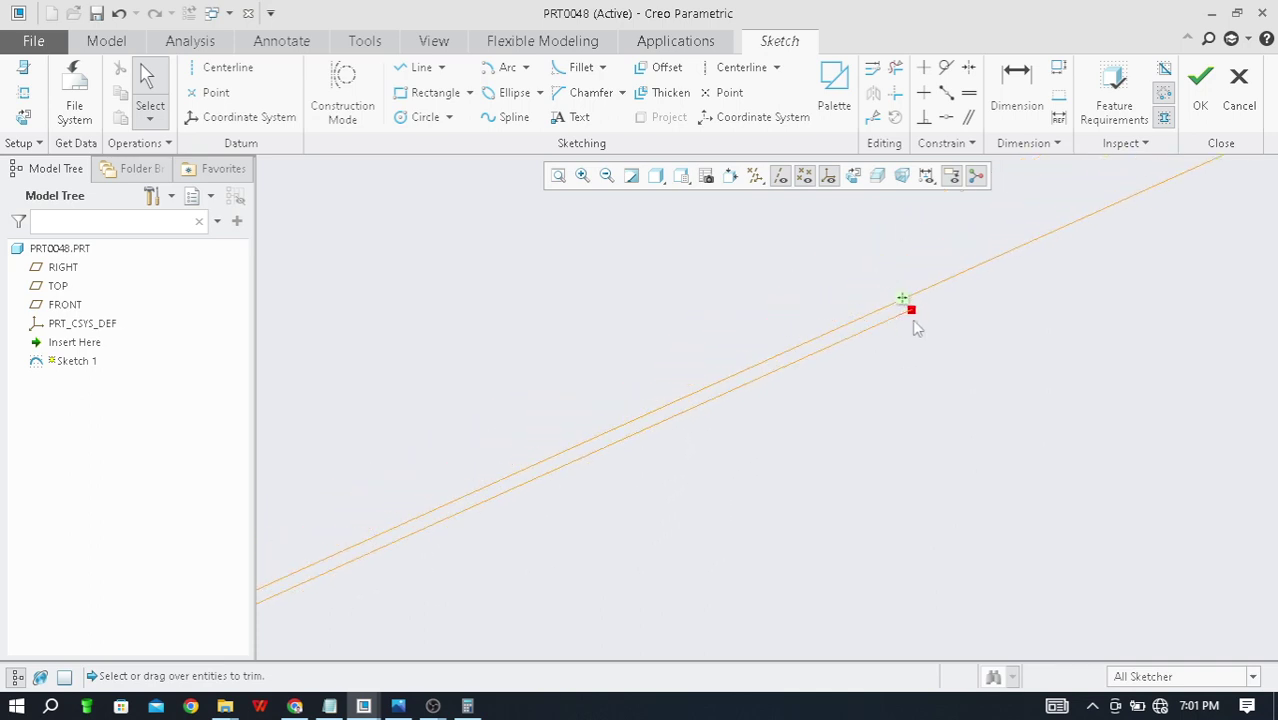
{"action": "scroll", "coordinate": [915, 330], "scroll_direction": "down", "scroll_amount": 3}
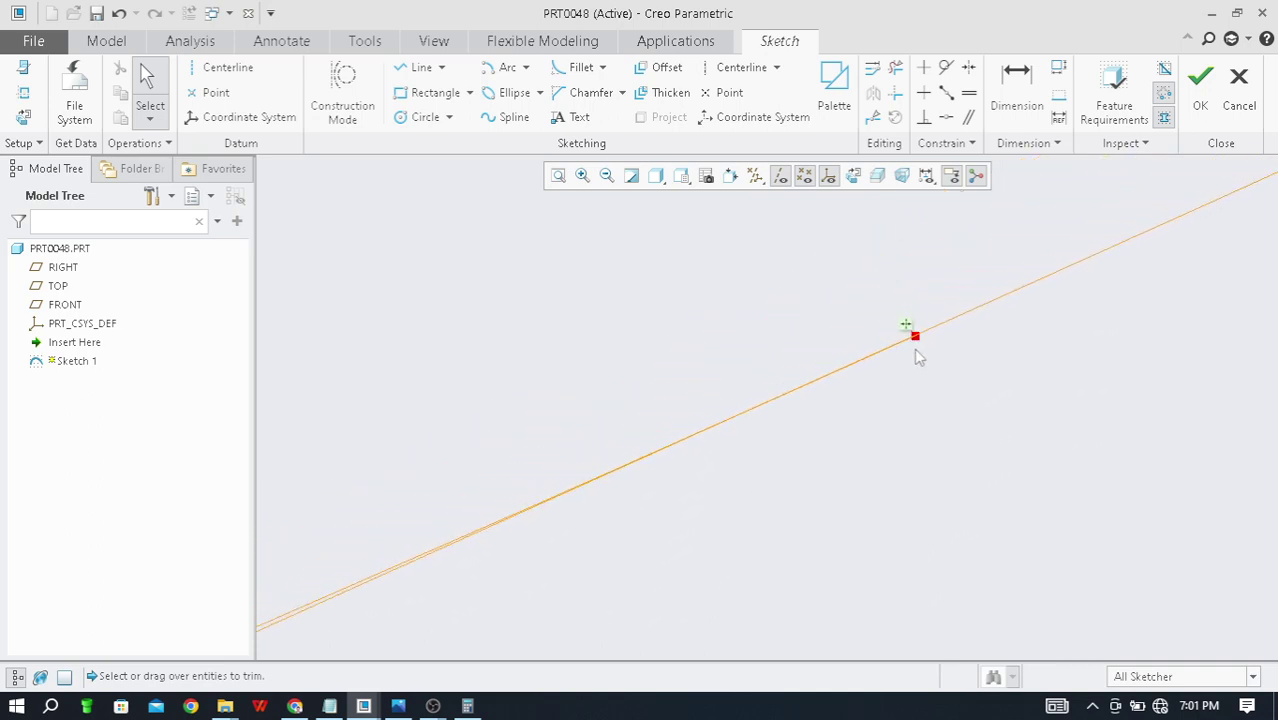
{"action": "scroll", "coordinate": [908, 350], "scroll_direction": "up", "scroll_amount": 5}
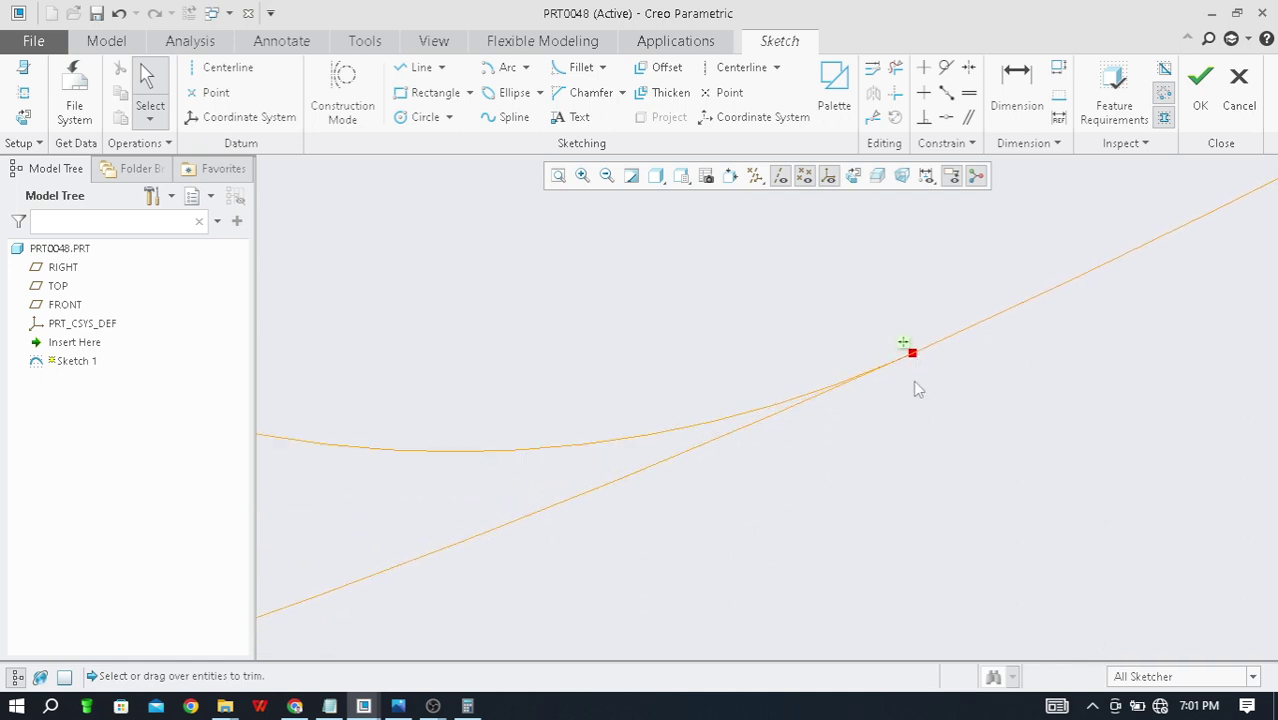
{"action": "scroll", "coordinate": [912, 352], "scroll_direction": "up", "scroll_amount": 2}
{"action": "scroll", "coordinate": [927, 340], "scroll_direction": "down", "scroll_amount": 5}
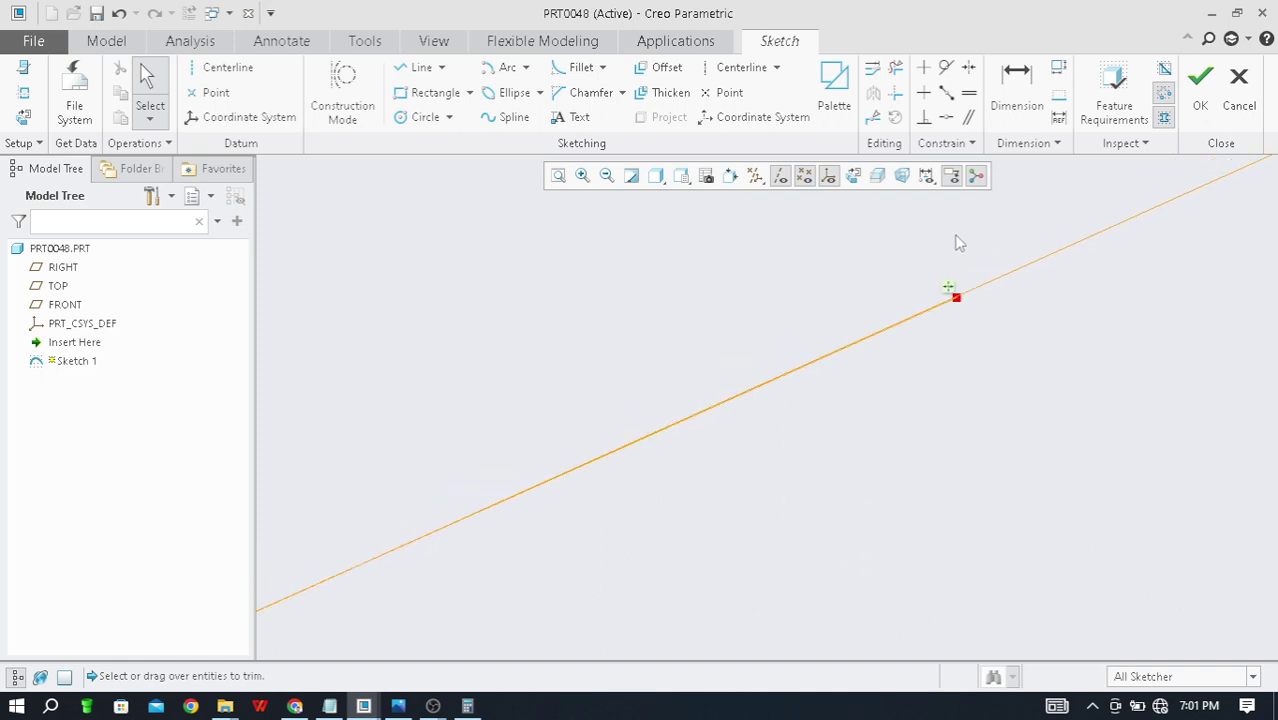
Step: Trim away the outline arc beneath the neck, from the right lower fillet joint to the centreline, with the Delete Segment tool
{"action": "left_click_drag", "start_coordinate": [967, 234], "coordinate": [958, 313]}
{"action": "scroll", "coordinate": [958, 313], "scroll_direction": "up", "scroll_amount": 2}
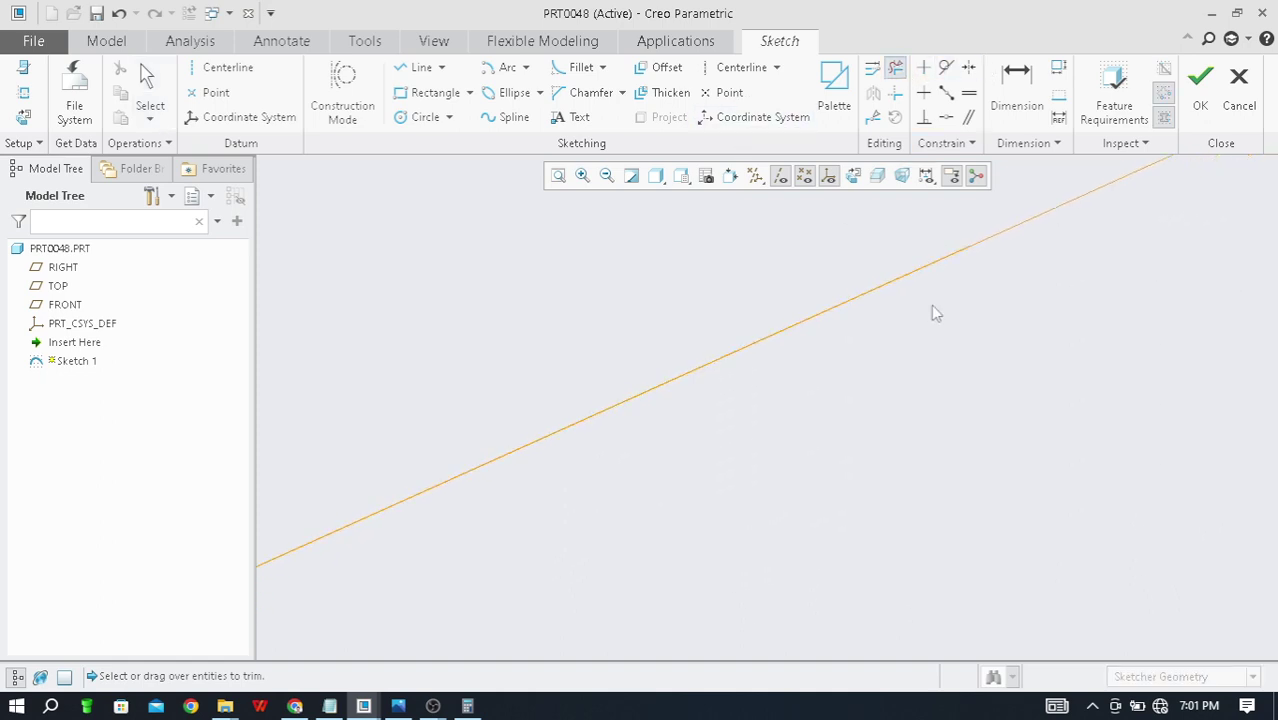
{"action": "scroll", "coordinate": [1074, 222], "scroll_direction": "up", "scroll_amount": 2}
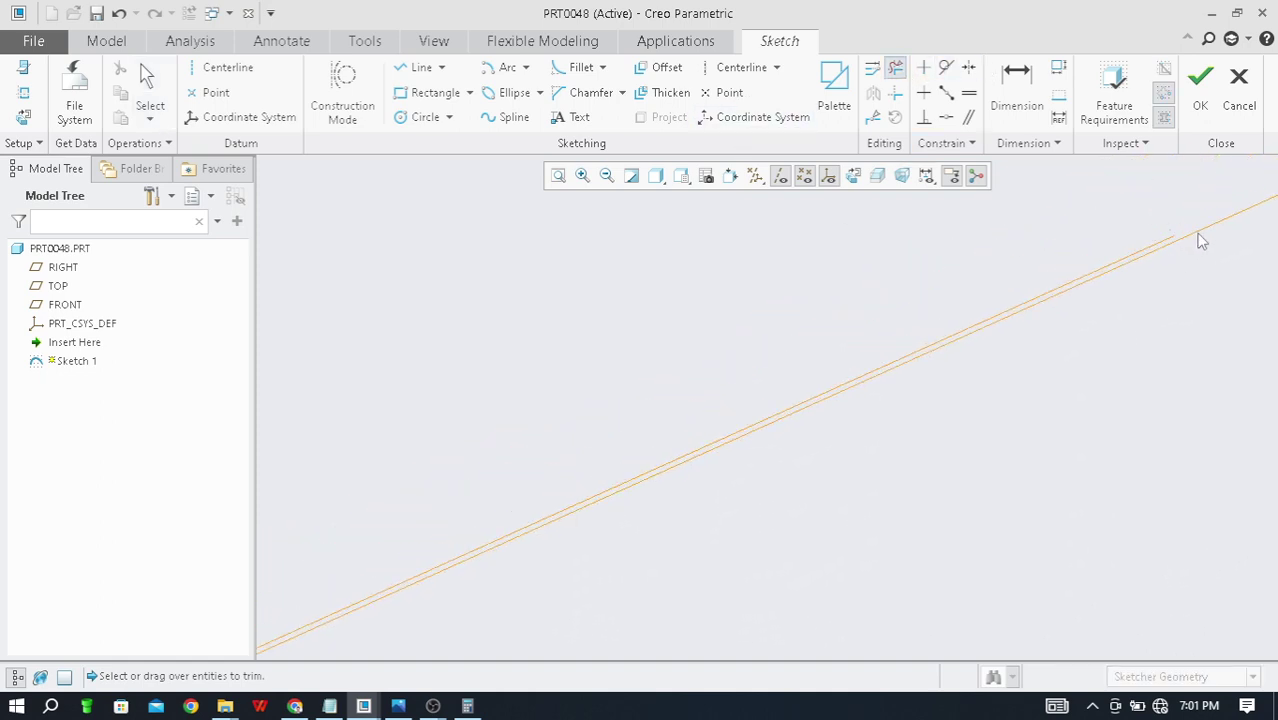
{"action": "scroll", "coordinate": [1098, 277], "scroll_direction": "down", "scroll_amount": 4}
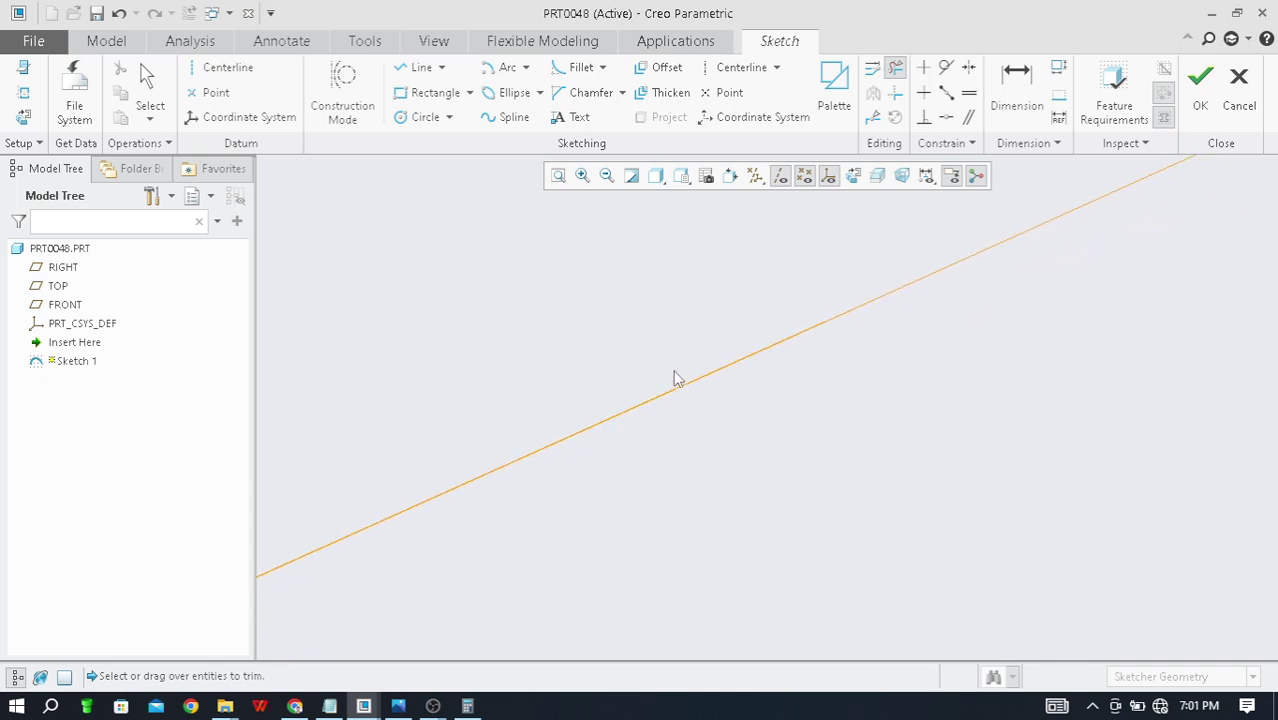
{"action": "scroll", "coordinate": [563, 477], "scroll_direction": "down", "scroll_amount": 4}
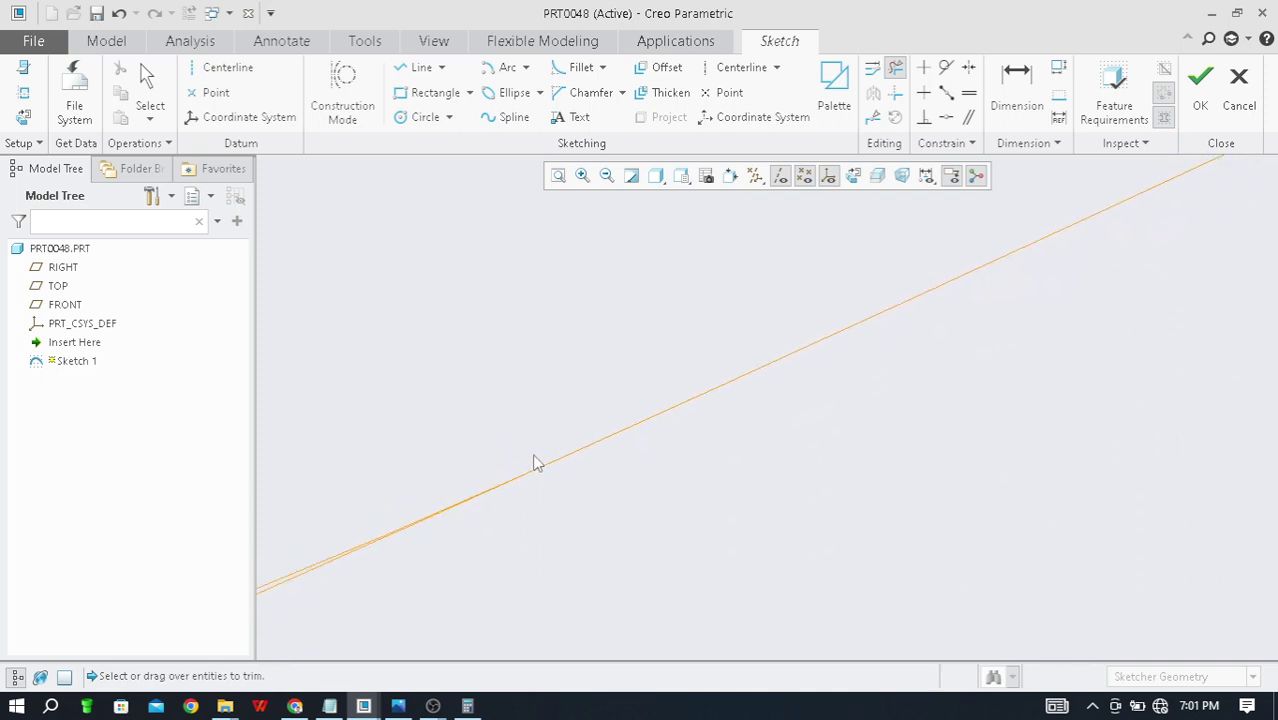
{"action": "scroll", "coordinate": [740, 473], "scroll_direction": "down", "scroll_amount": 2}
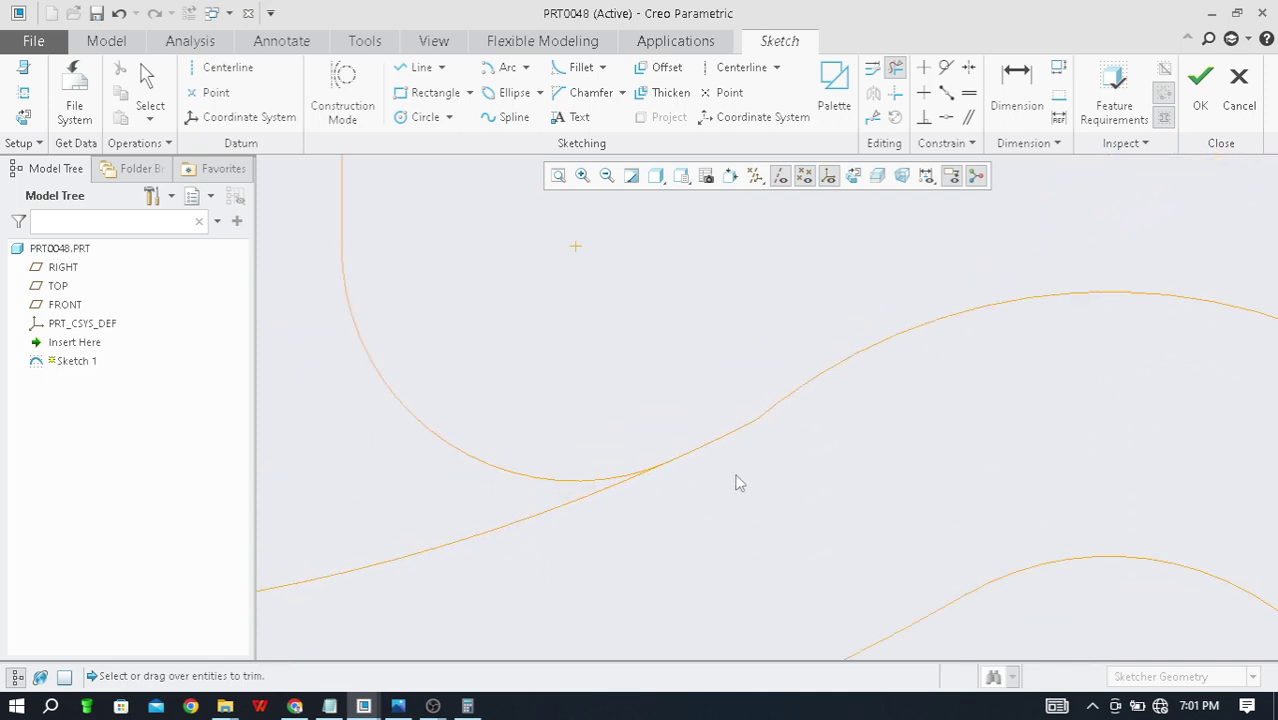
{"action": "scroll", "coordinate": [650, 495], "scroll_direction": "up", "scroll_amount": 5}
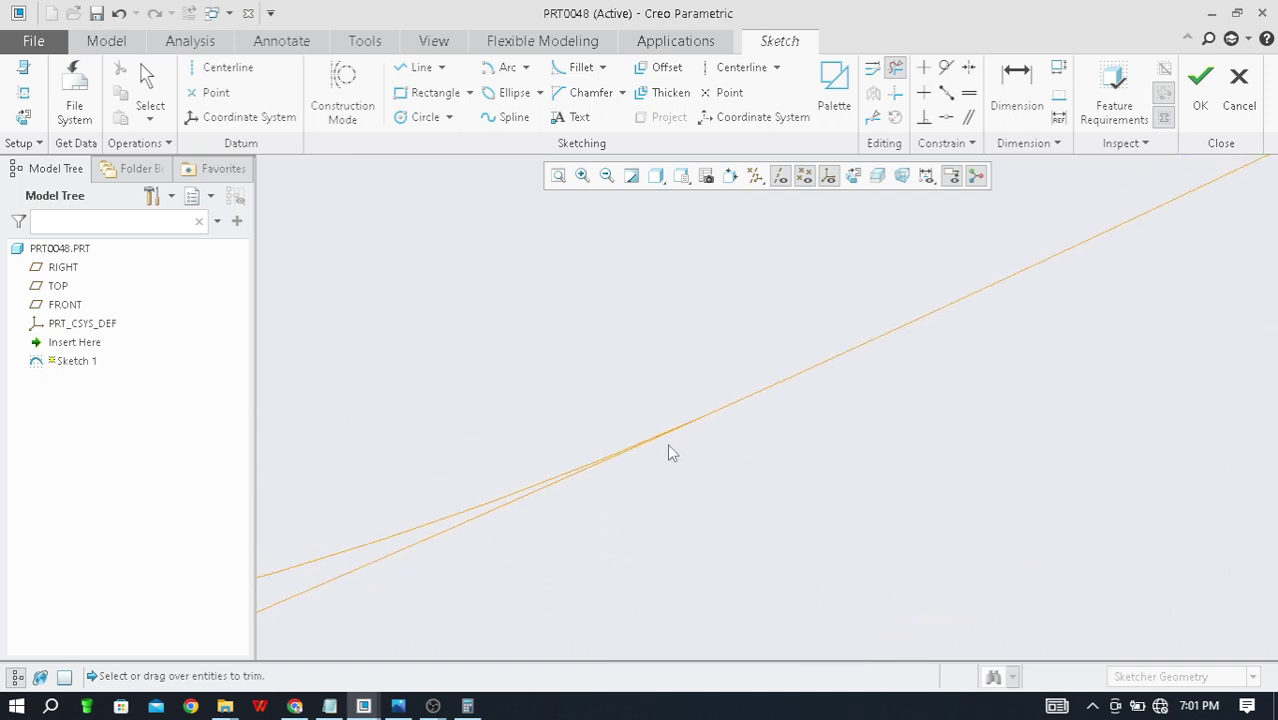
{"action": "scroll", "coordinate": [730, 397], "scroll_direction": "up", "scroll_amount": 2}
{"action": "scroll", "coordinate": [722, 400], "scroll_direction": "up", "scroll_amount": 2}
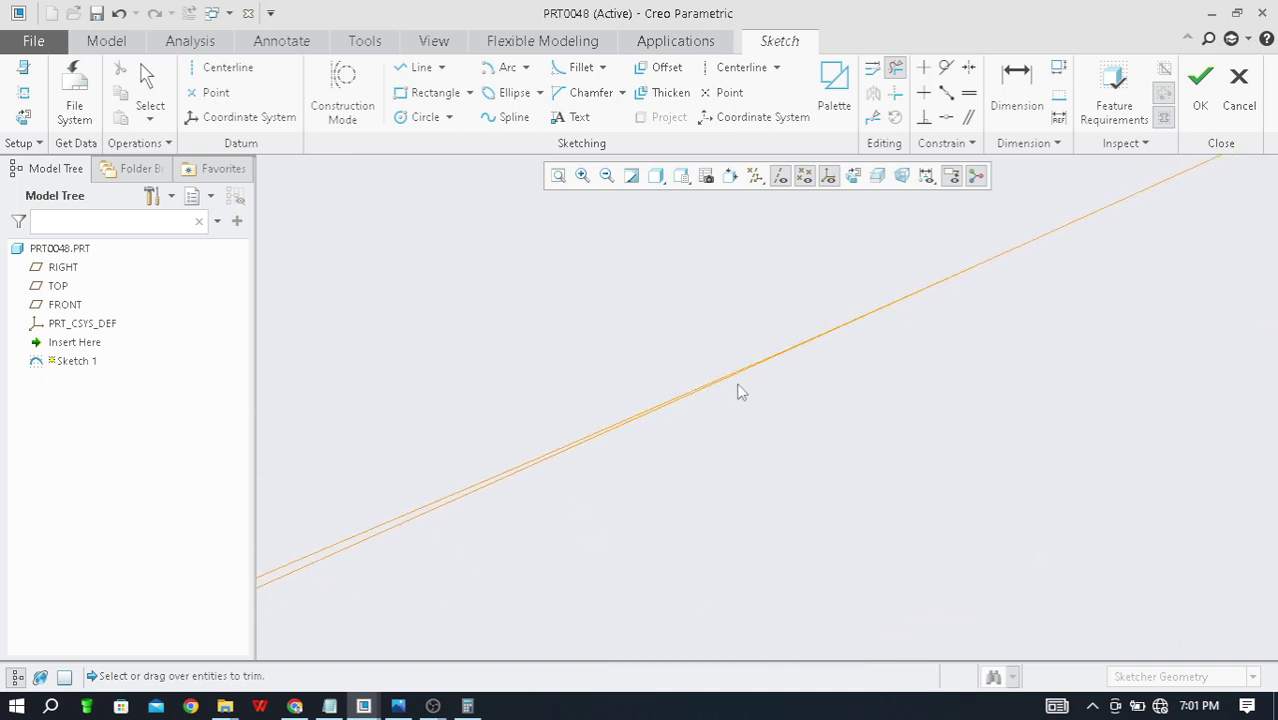
{"action": "scroll", "coordinate": [836, 344], "scroll_direction": "down", "scroll_amount": 1}
{"action": "scroll", "coordinate": [1009, 251], "scroll_direction": "down", "scroll_amount": 1}
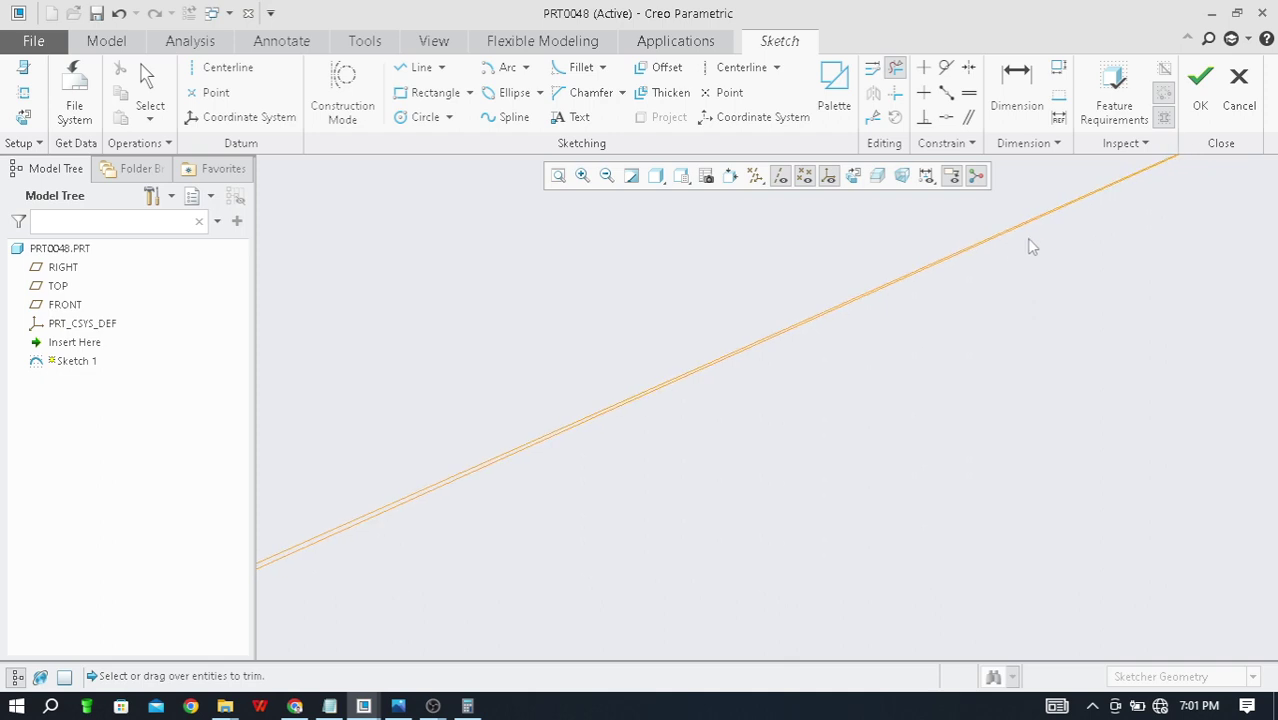
{"action": "scroll", "coordinate": [496, 516], "scroll_direction": "down", "scroll_amount": 1}
{"action": "scroll", "coordinate": [758, 406], "scroll_direction": "down", "scroll_amount": 3}
{"action": "scroll", "coordinate": [735, 348], "scroll_direction": "up", "scroll_amount": 3}
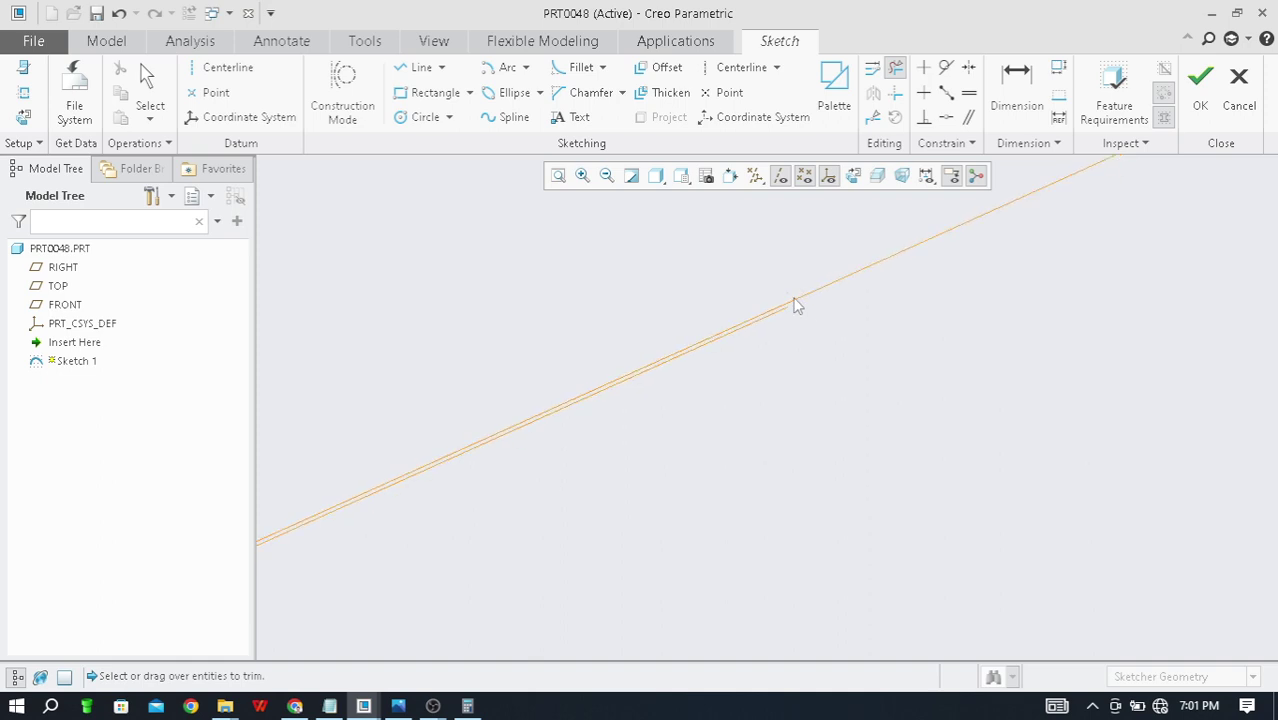
{"action": "left_click", "coordinate": [778, 307]}
{"action": "scroll", "coordinate": [780, 345], "scroll_direction": "down", "scroll_amount": 5}
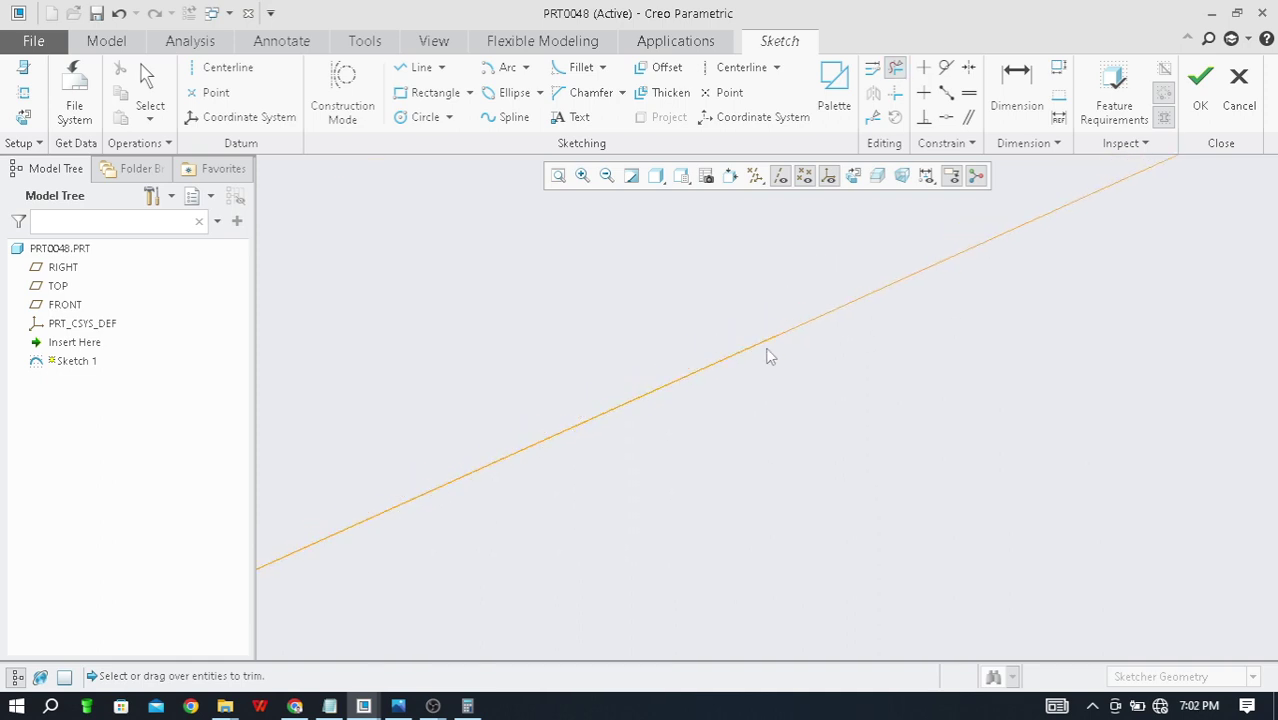
{"action": "scroll", "coordinate": [770, 330], "scroll_direction": "up", "scroll_amount": 2}
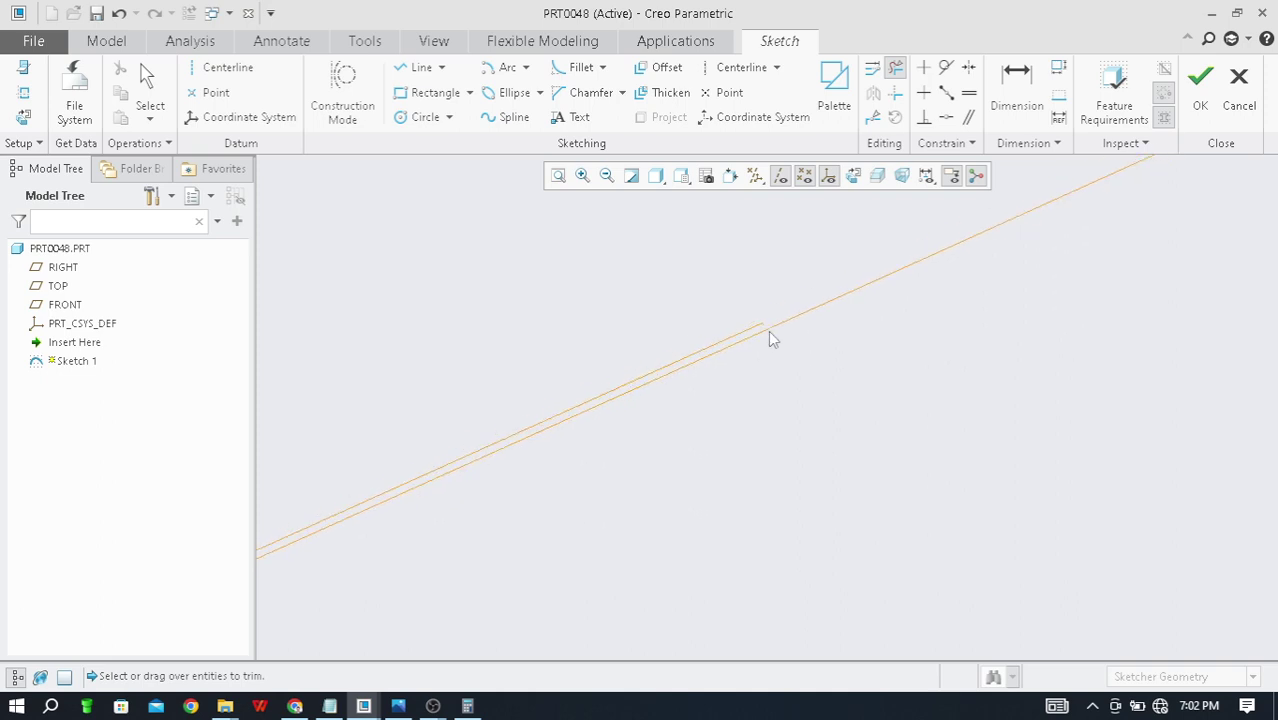
{"action": "left_click", "coordinate": [760, 320]}
{"action": "left_click_drag", "start_coordinate": [738, 400], "coordinate": [738, 402]}
{"action": "left_click", "coordinate": [672, 425]}
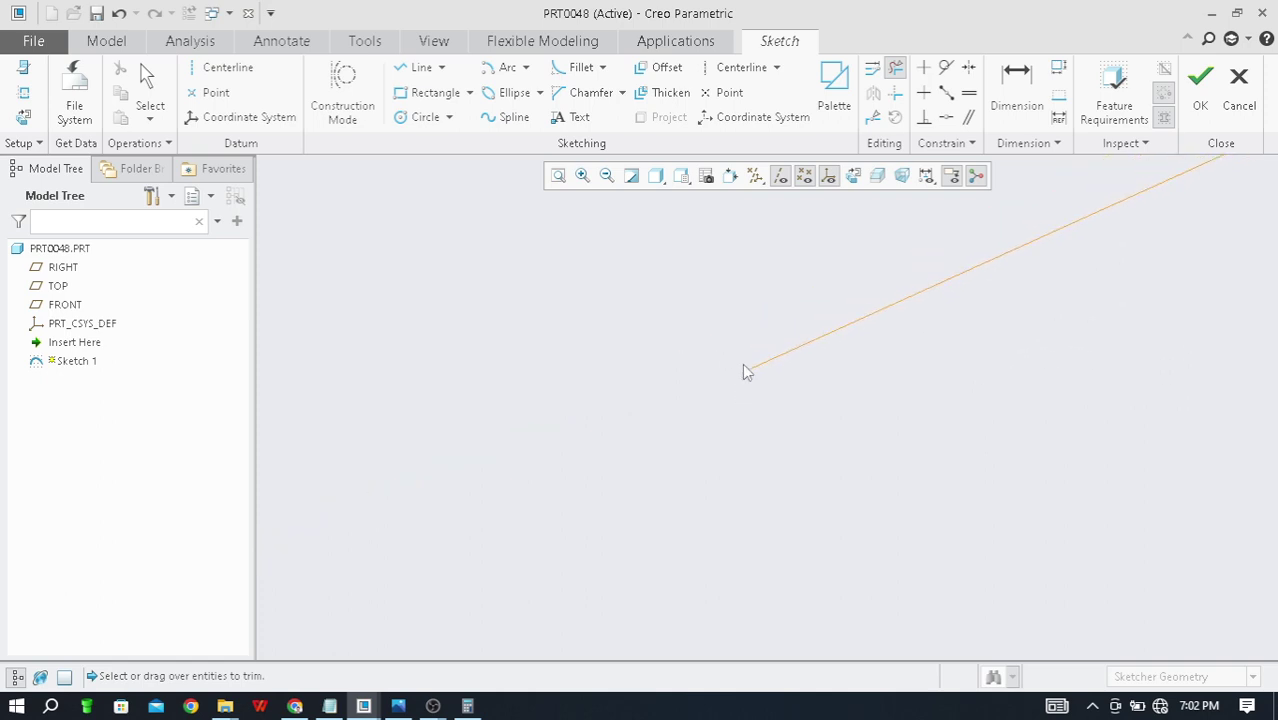
Step: Leave the Delete Segment tool and undo the last deletion at the right neck's lower fillet
{"action": "scroll", "coordinate": [760, 382], "scroll_direction": "down", "scroll_amount": 3}
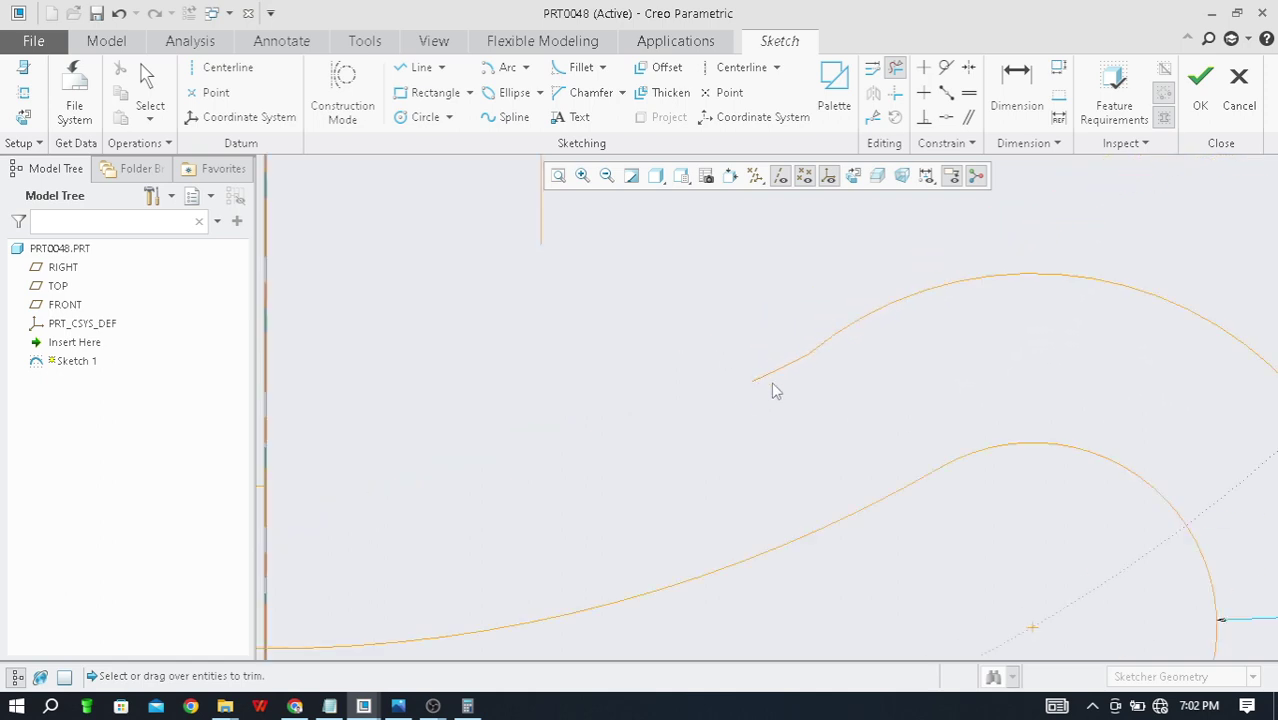
{"action": "scroll", "coordinate": [779, 398], "scroll_direction": "up", "scroll_amount": 2}
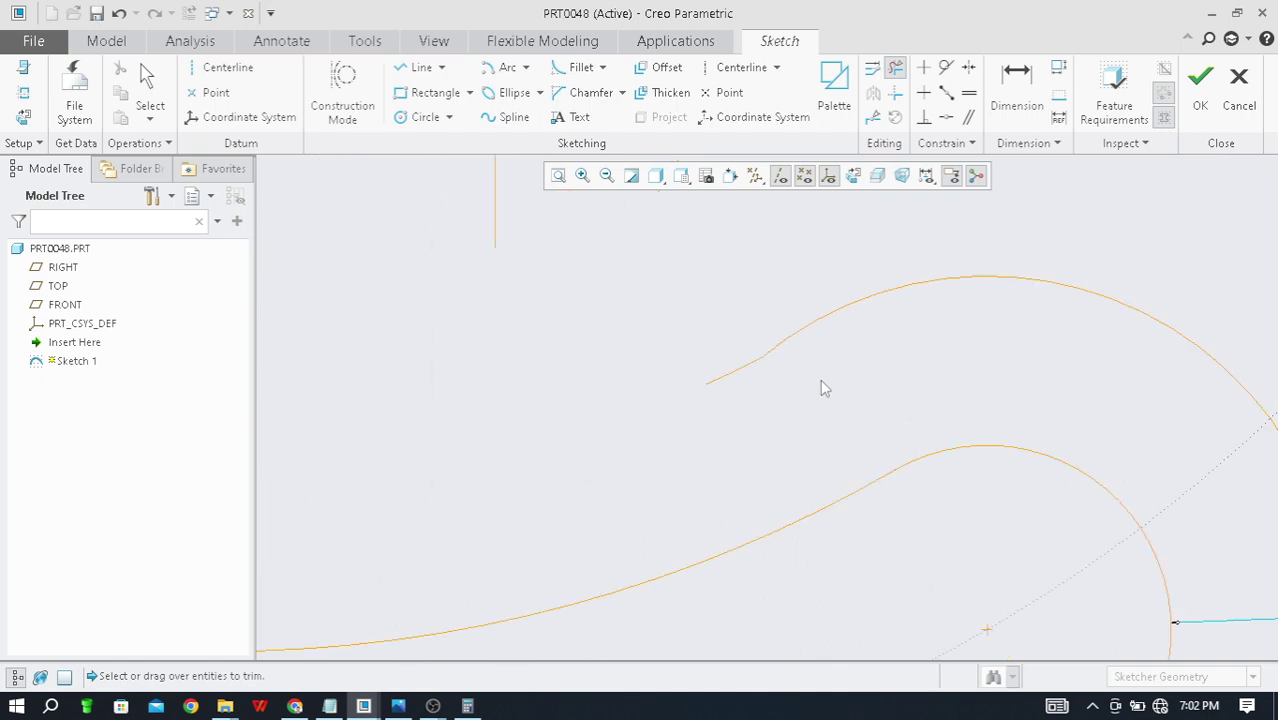
{"action": "middle_click", "coordinate": [820, 380]}
{"action": "scroll", "coordinate": [755, 414], "scroll_direction": "down", "scroll_amount": 1}
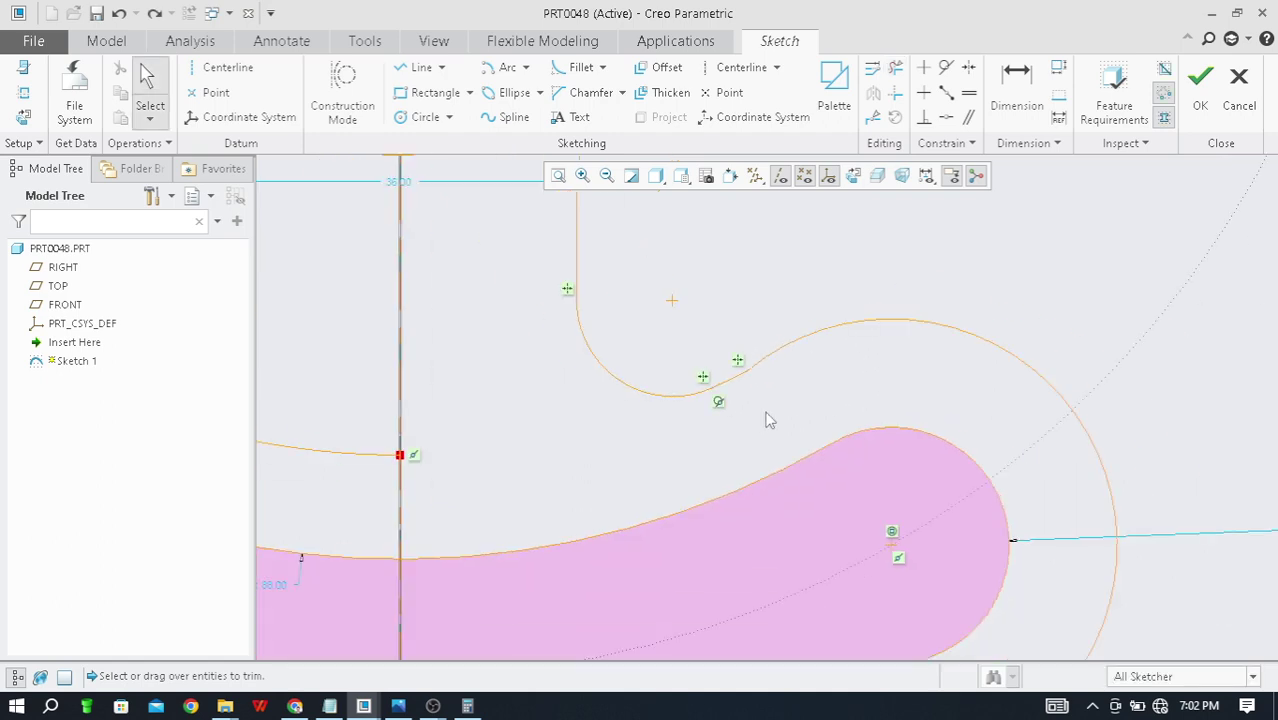
{"action": "scroll", "coordinate": [812, 386], "scroll_direction": "down", "scroll_amount": 2}
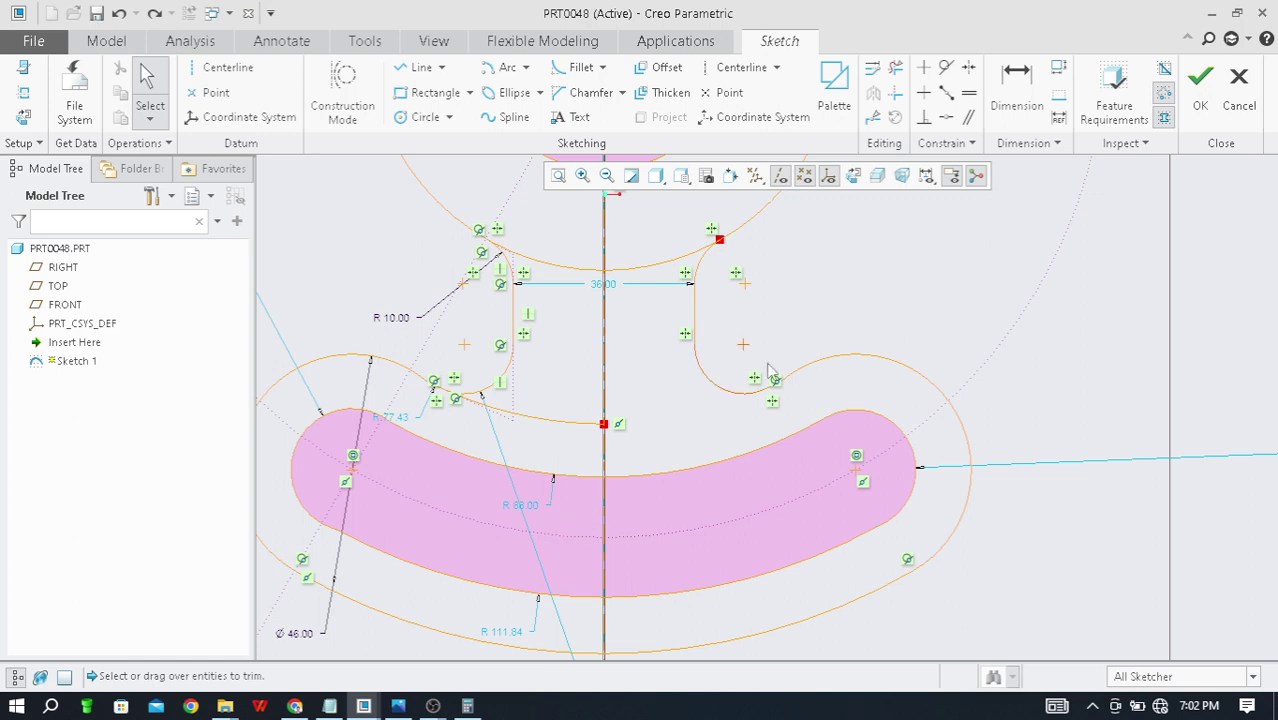
Step: Trim the 94 mm circle's arc inside the neck at the right upper fillet joint, and undo the extra deletion of the fillet
{"action": "scroll", "coordinate": [815, 408], "scroll_direction": "up", "scroll_amount": 1}
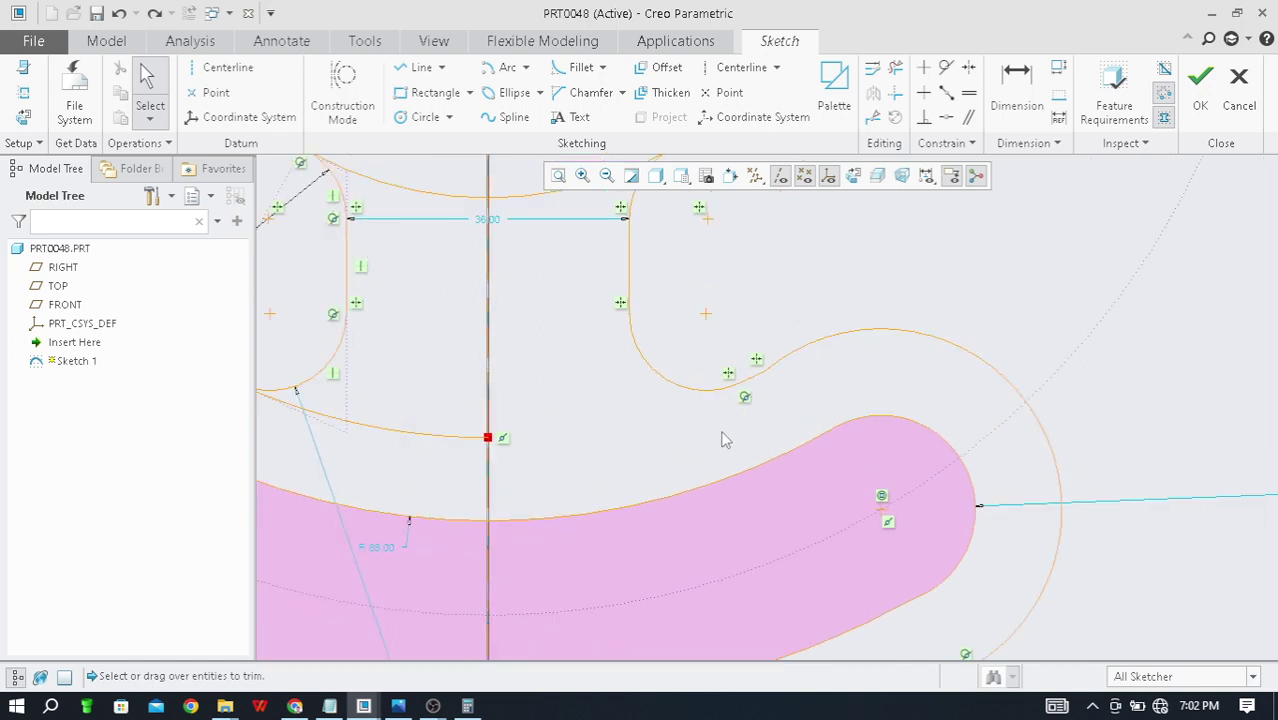
{"action": "scroll", "coordinate": [712, 440], "scroll_direction": "down", "scroll_amount": 1}
{"action": "scroll", "coordinate": [700, 241], "scroll_direction": "up", "scroll_amount": 6}
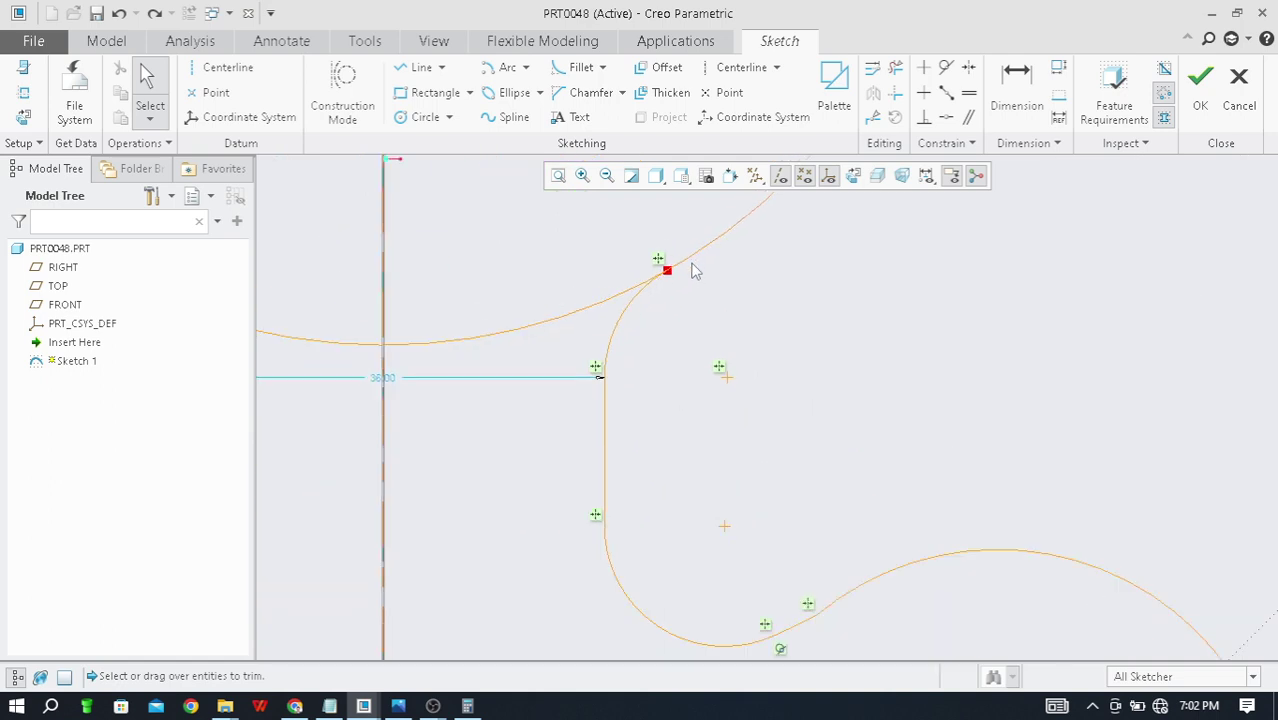
{"action": "scroll", "coordinate": [628, 285], "scroll_direction": "up", "scroll_amount": 4}
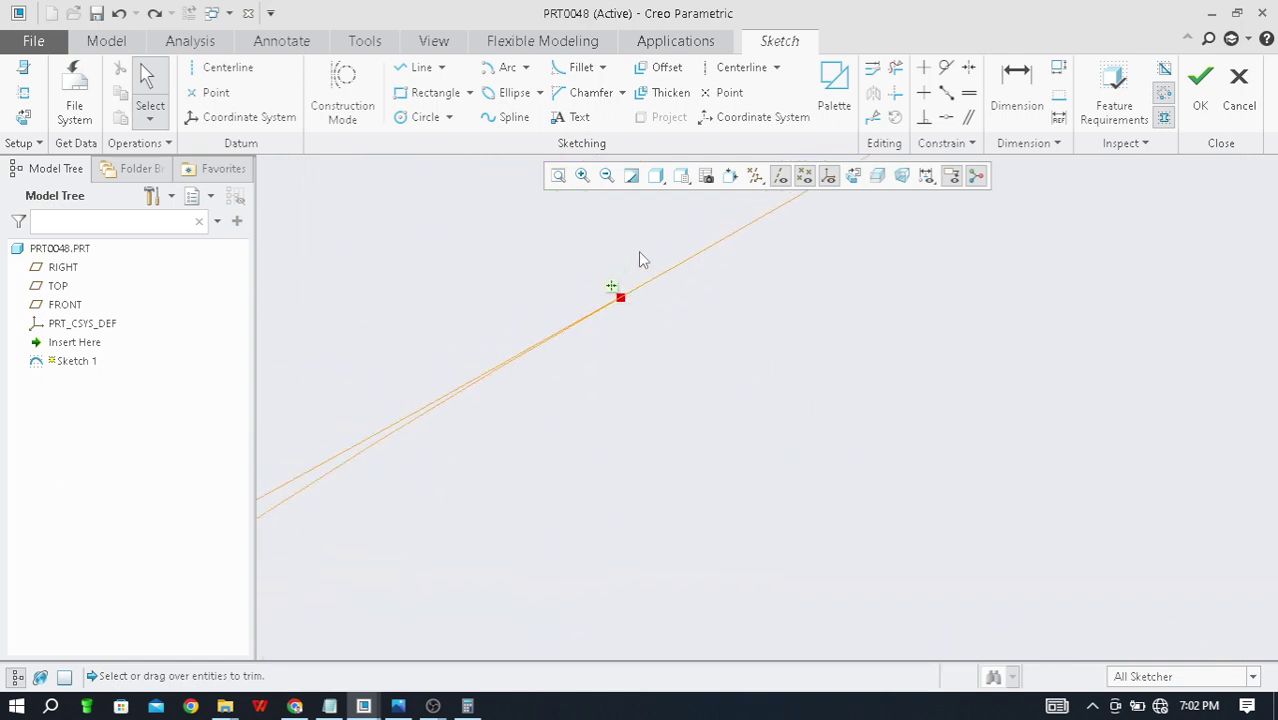
{"action": "scroll", "coordinate": [610, 322], "scroll_direction": "up", "scroll_amount": 3}
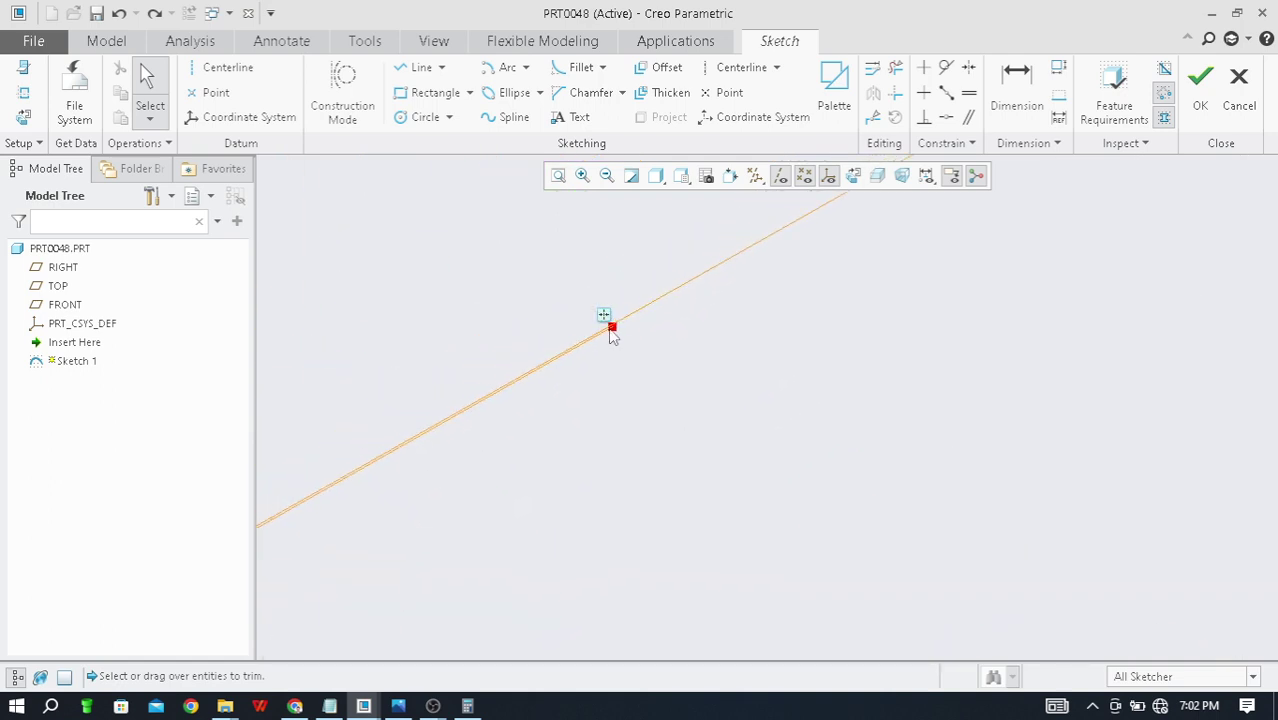
{"action": "scroll", "coordinate": [610, 330], "scroll_direction": "up", "scroll_amount": 3}
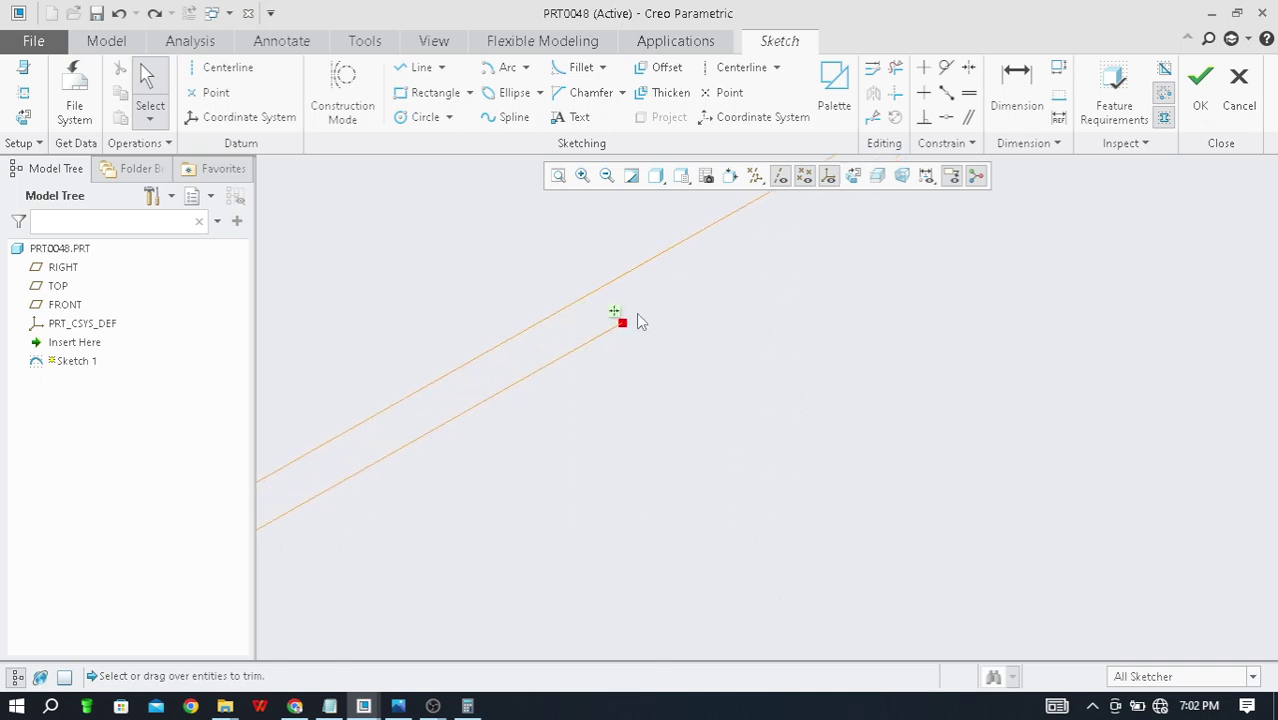
{"action": "mouse_move", "coordinate": [609, 314]}
{"action": "left_mouse_down"}
{"action": "mouse_move", "coordinate": [601, 381]}
{"action": "mouse_move", "coordinate": [630, 307]}
{"action": "mouse_move", "coordinate": [617, 340]}
{"action": "left_mouse_up"}
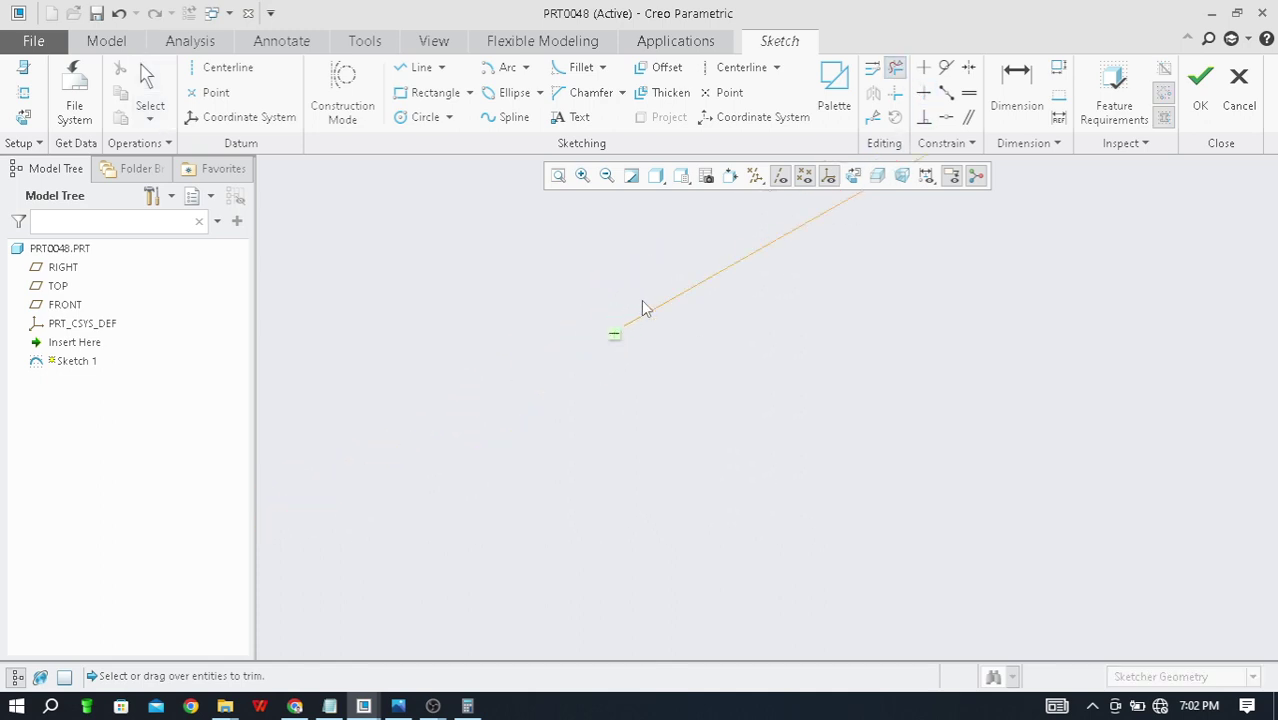
{"action": "key", "text": "ctrl+z"}
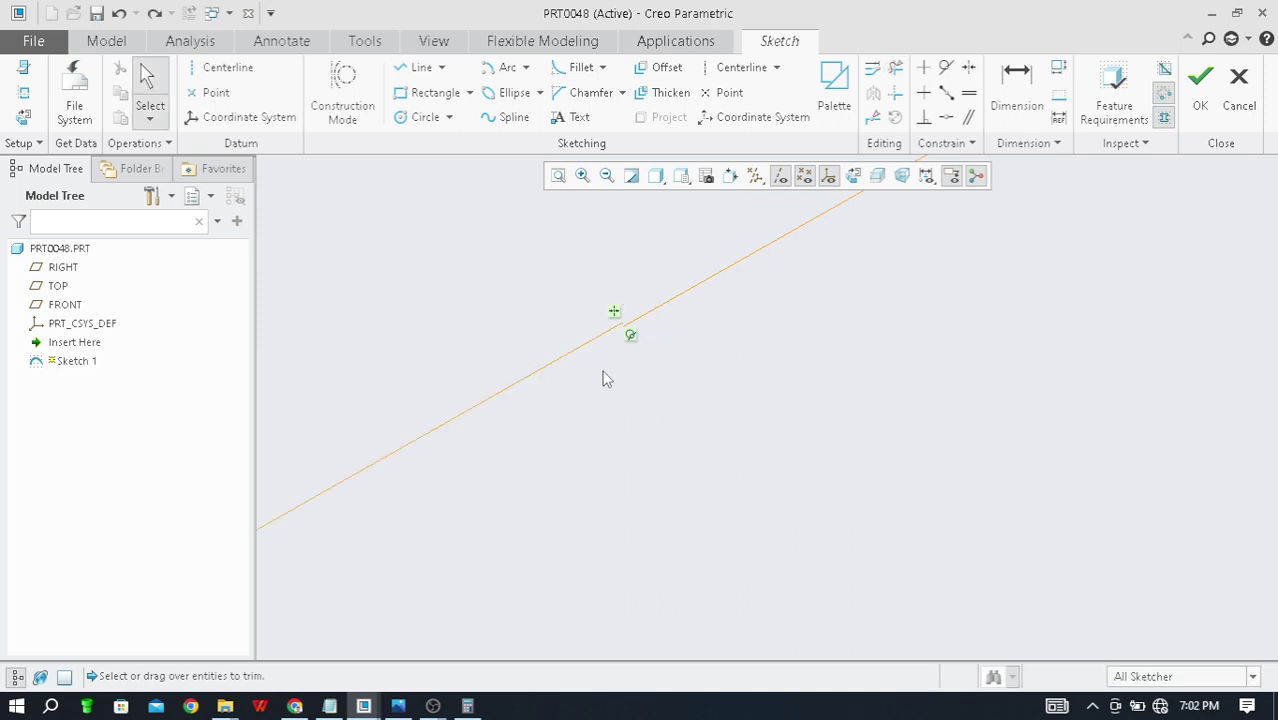
Step: Undo the last trim of the 94 mm circle's arc inside the neck and check the neck joint on the reference drawing
{"action": "left_click_drag", "start_coordinate": [634, 340], "coordinate": [654, 323]}
{"action": "scroll", "coordinate": [652, 321], "scroll_direction": "down", "scroll_amount": 8}
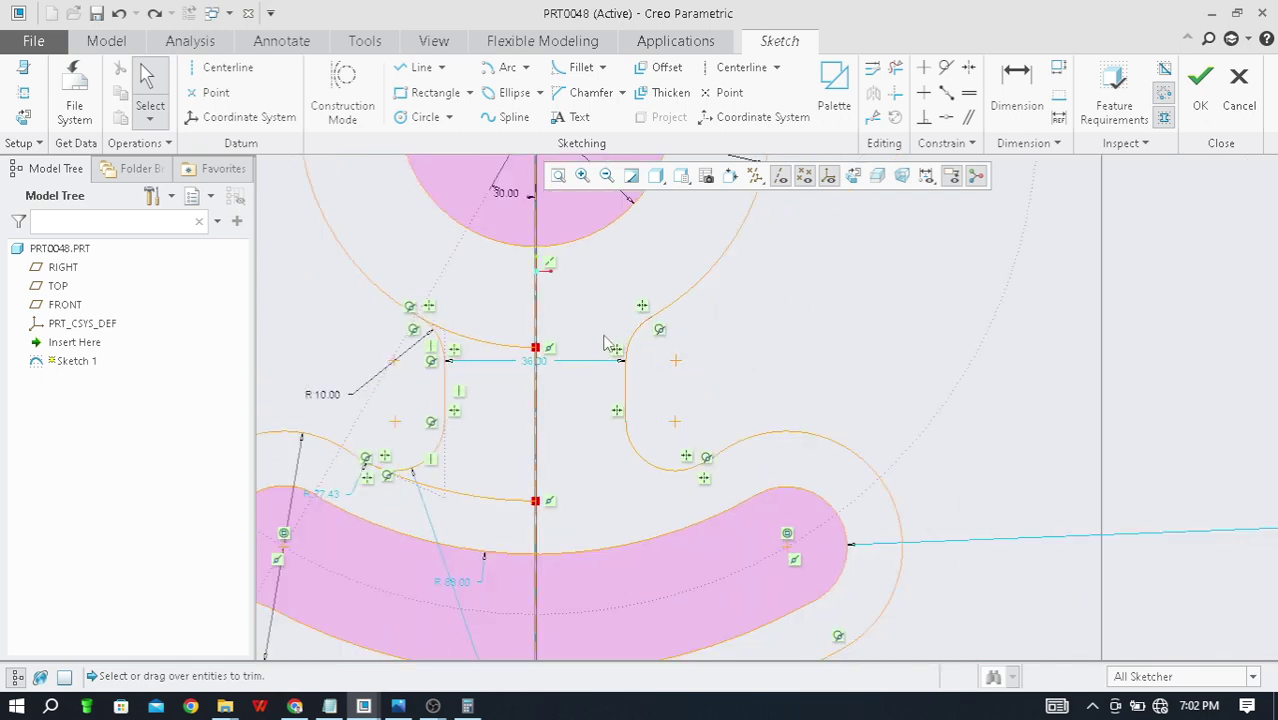
{"action": "scroll", "coordinate": [679, 334], "scroll_direction": "up", "scroll_amount": 5}
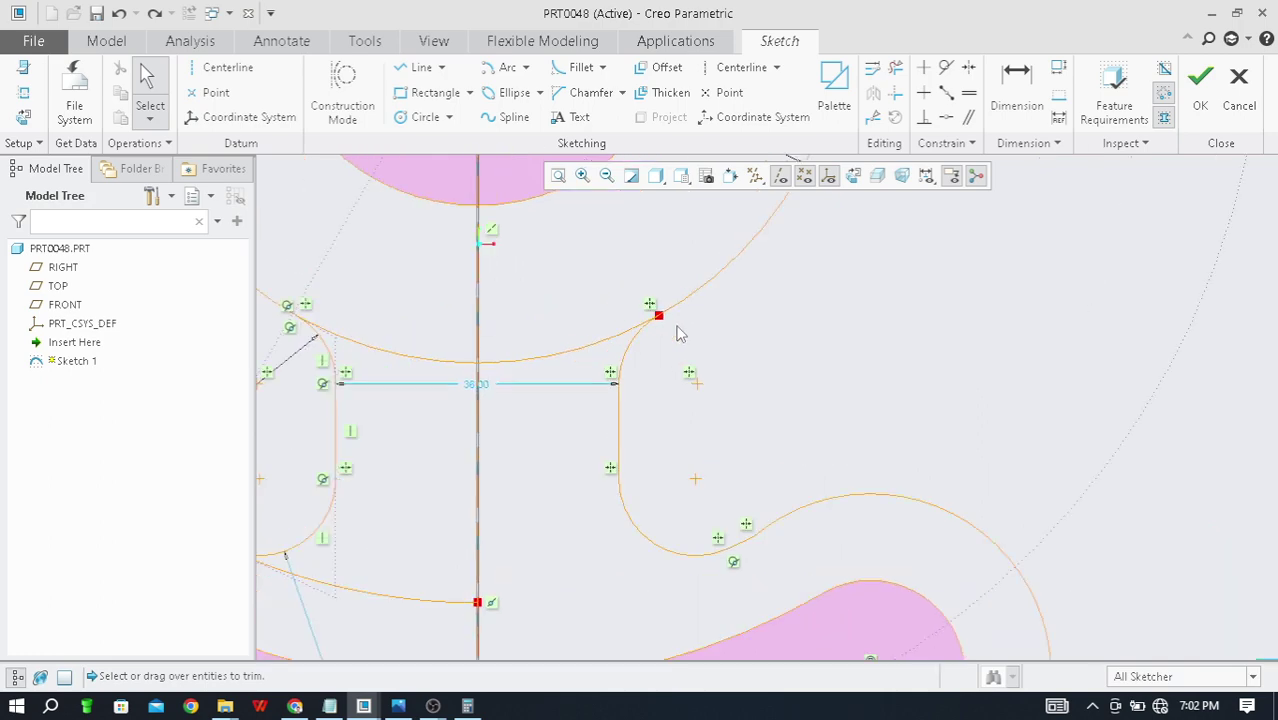
{"action": "scroll", "coordinate": [665, 320], "scroll_direction": "down", "scroll_amount": 5}
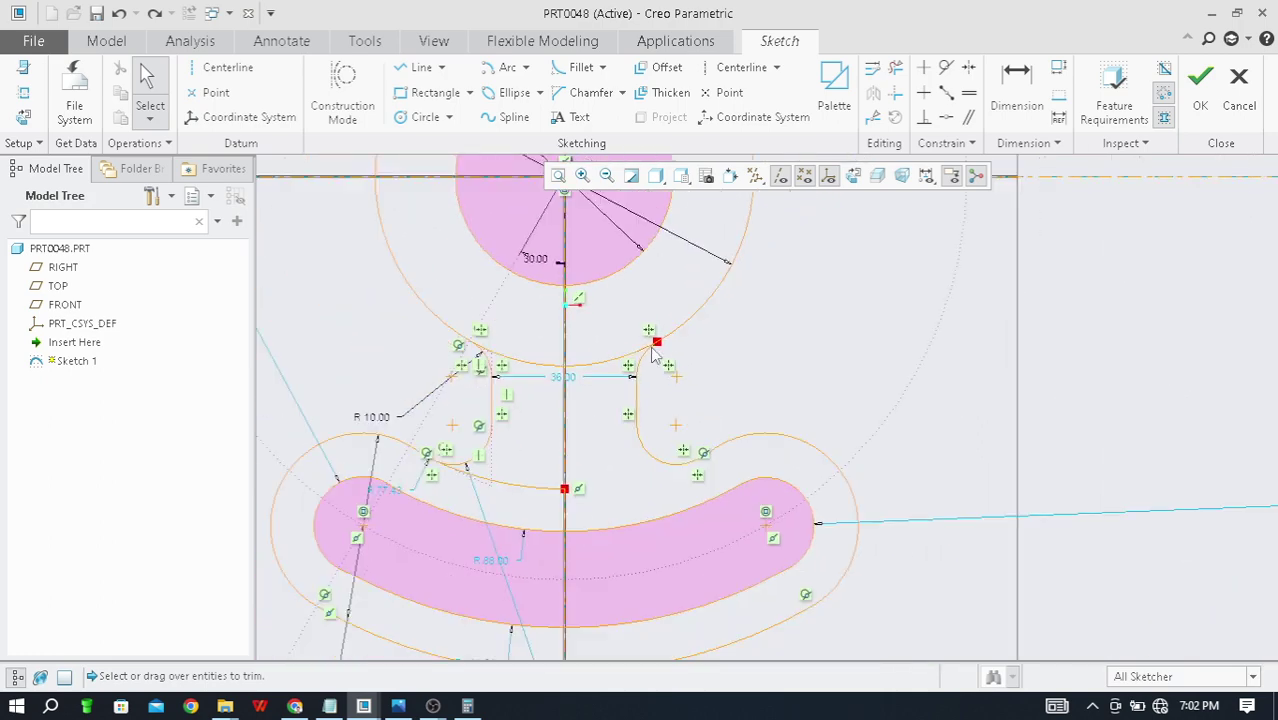
{"action": "key", "text": "alt+Tab"}
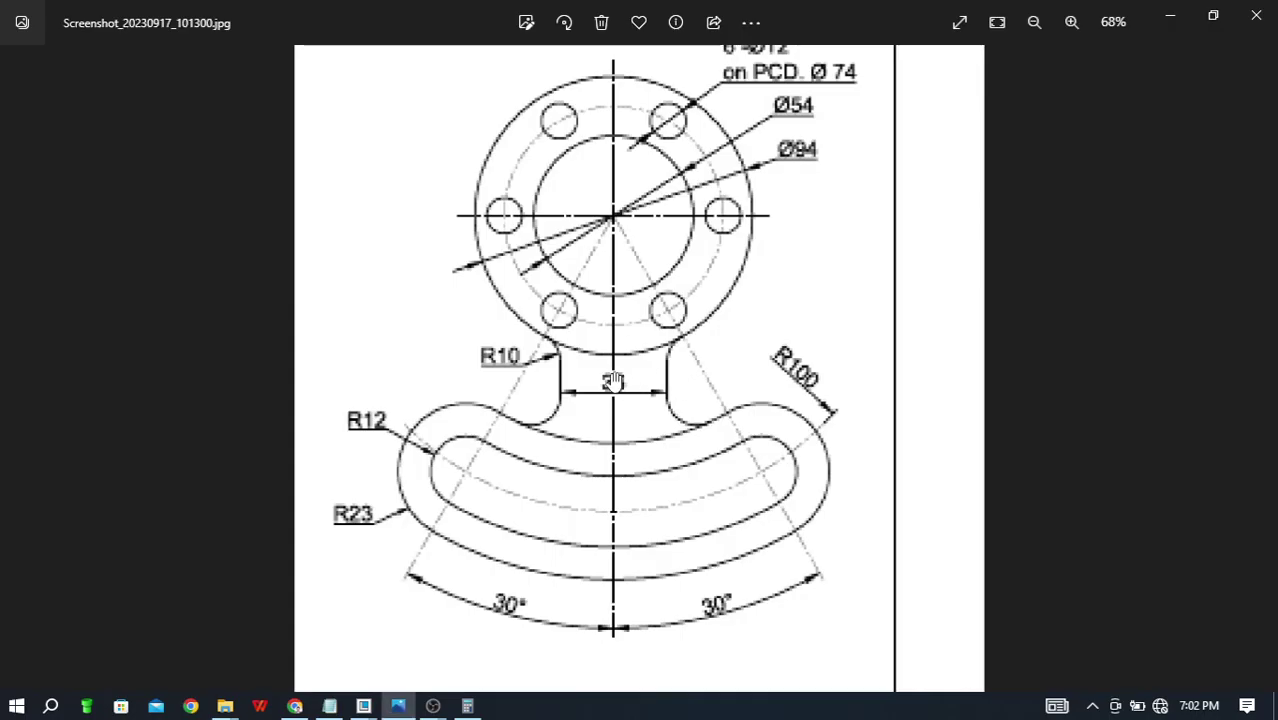
{"action": "key", "text": "alt+Tab"}
Step: Trim the 94 mm circle's arc from the right upper fillet joint to the centreline with the Delete Segment tool, keeping the fillet
{"action": "scroll", "coordinate": [652, 343], "scroll_direction": "up", "scroll_amount": 8}
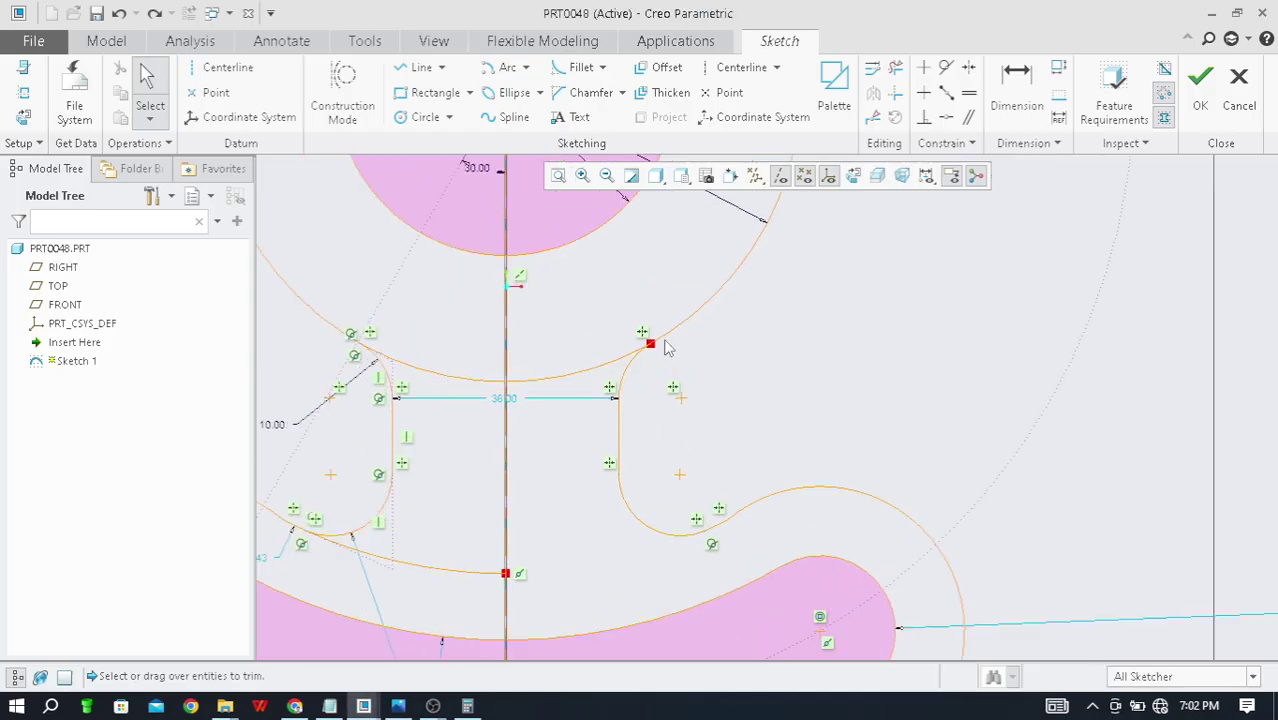
{"action": "scroll", "coordinate": [620, 338], "scroll_direction": "up", "scroll_amount": 4}
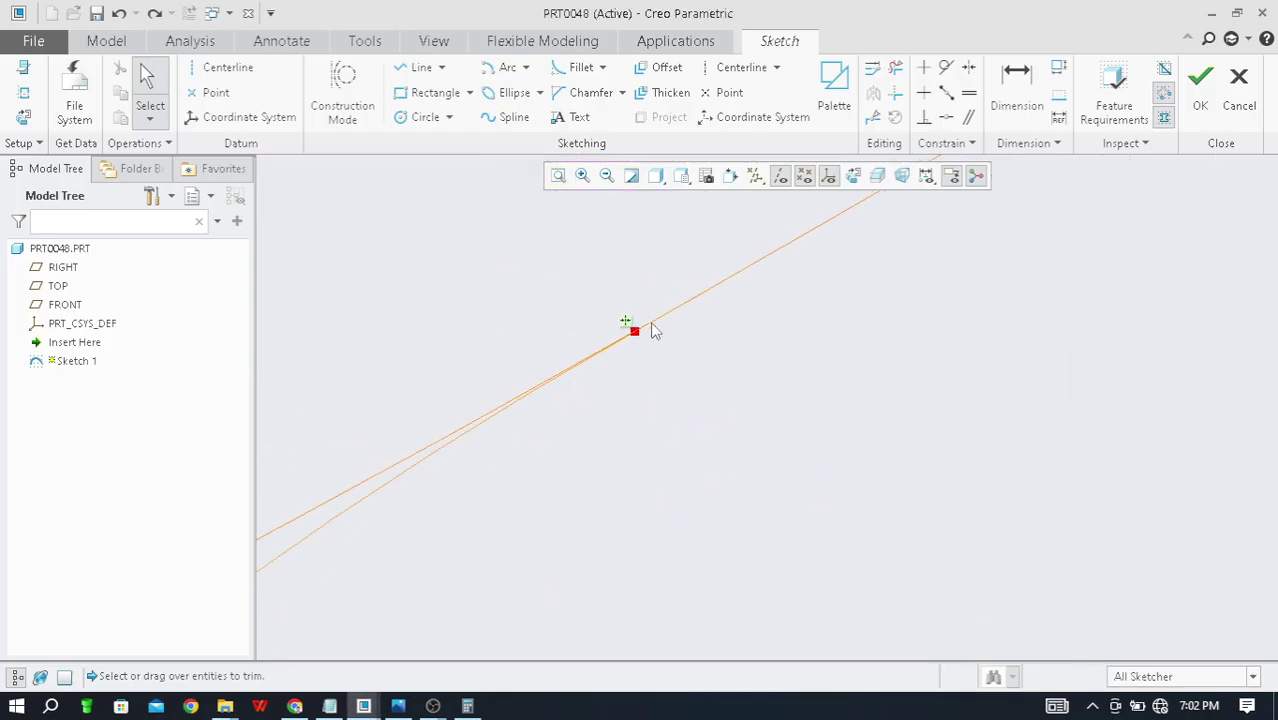
{"action": "middle_click_drag", "start_coordinate": [442, 448], "coordinate": [538, 400]}
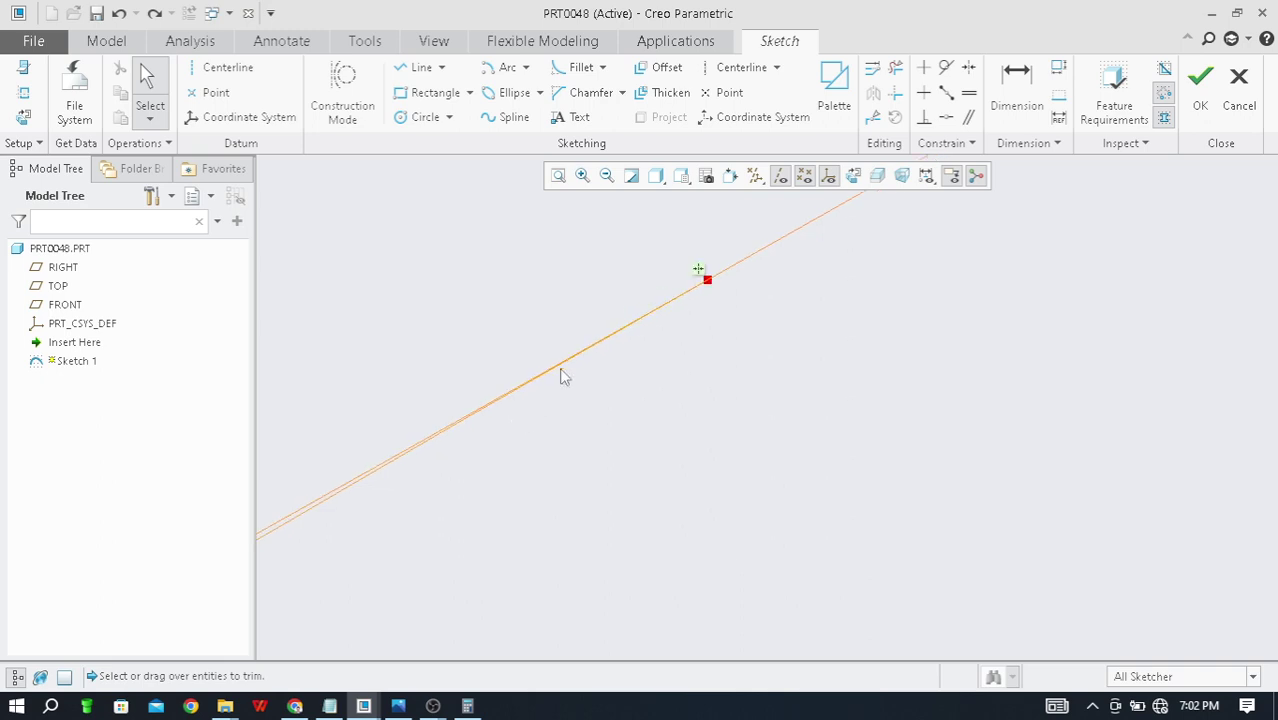
{"action": "mouse_move", "coordinate": [737, 268]}
{"action": "middle_mouse_down"}
{"action": "mouse_move", "coordinate": [688, 300]}
{"action": "mouse_move", "coordinate": [827, 246]}
{"action": "middle_mouse_up"}
{"action": "scroll", "coordinate": [830, 203], "scroll_direction": "up", "scroll_amount": 3}
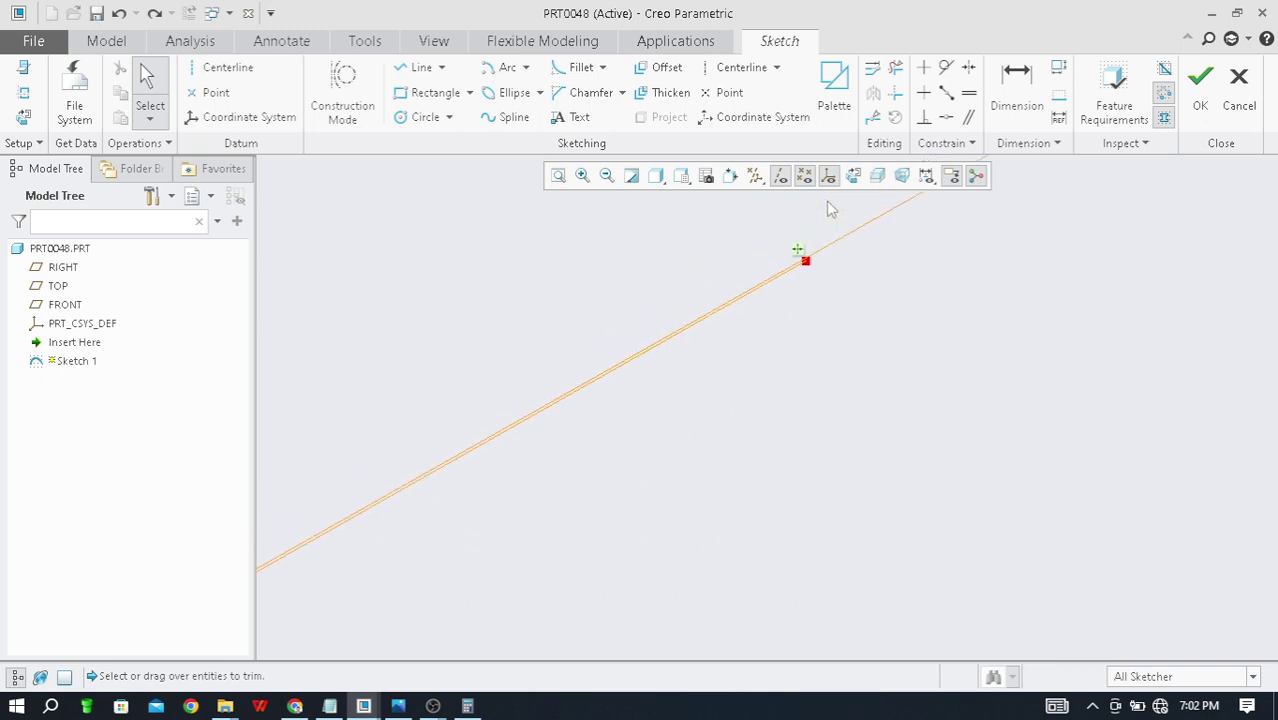
{"action": "scroll", "coordinate": [812, 255], "scroll_direction": "up", "scroll_amount": 1}
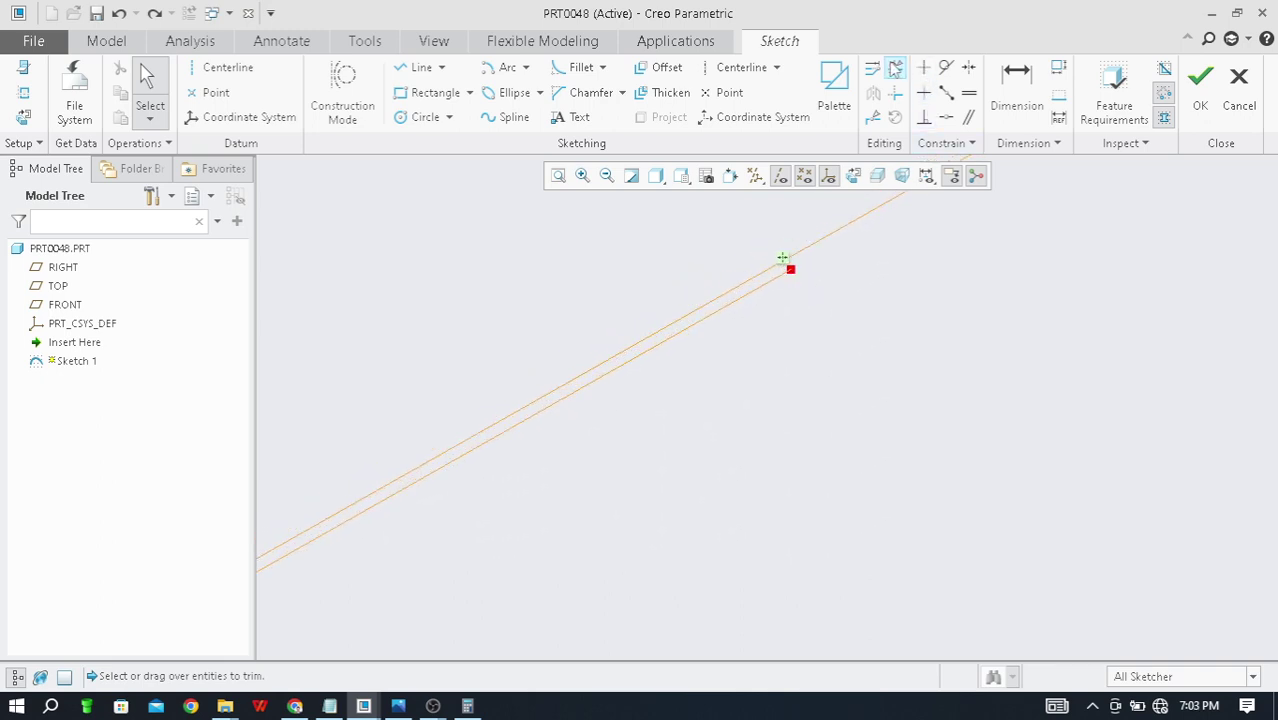
{"action": "left_click", "coordinate": [896, 67]}
{"action": "left_click", "coordinate": [828, 261]}
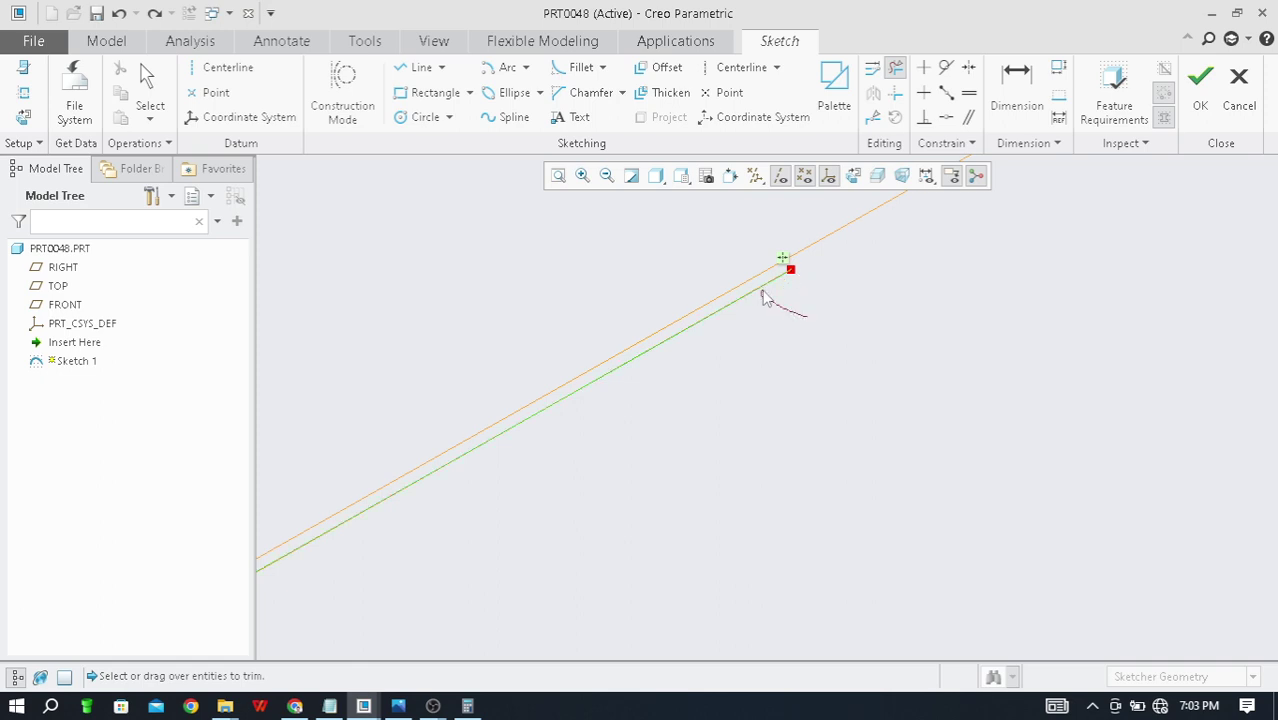
{"action": "left_click", "coordinate": [768, 290]}
{"action": "middle_click_drag", "start_coordinate": [767, 285], "coordinate": [757, 331], "text": "shift"}
{"action": "scroll", "coordinate": [760, 340], "scroll_direction": "up", "scroll_amount": 10}
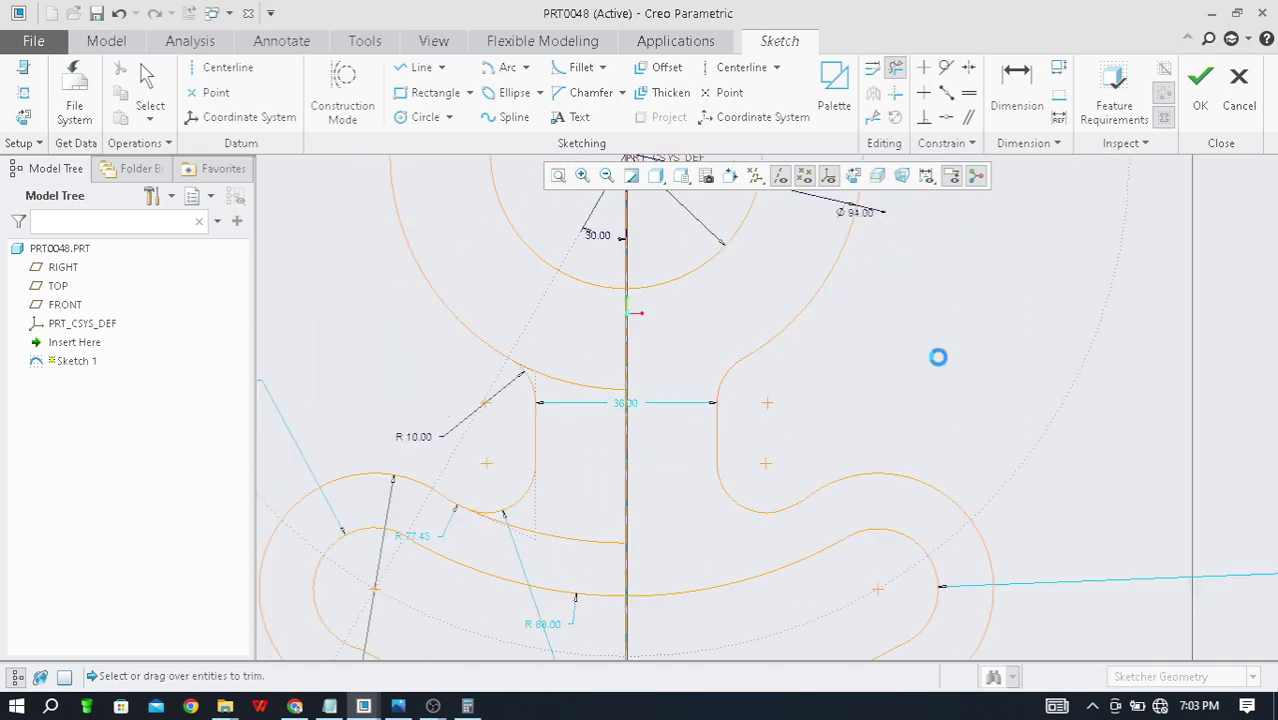
{"action": "middle_click", "coordinate": [941, 366]}
{"action": "scroll", "coordinate": [788, 425], "scroll_direction": "up", "scroll_amount": 3}
{"action": "scroll", "coordinate": [736, 406], "scroll_direction": "down", "scroll_amount": 3}
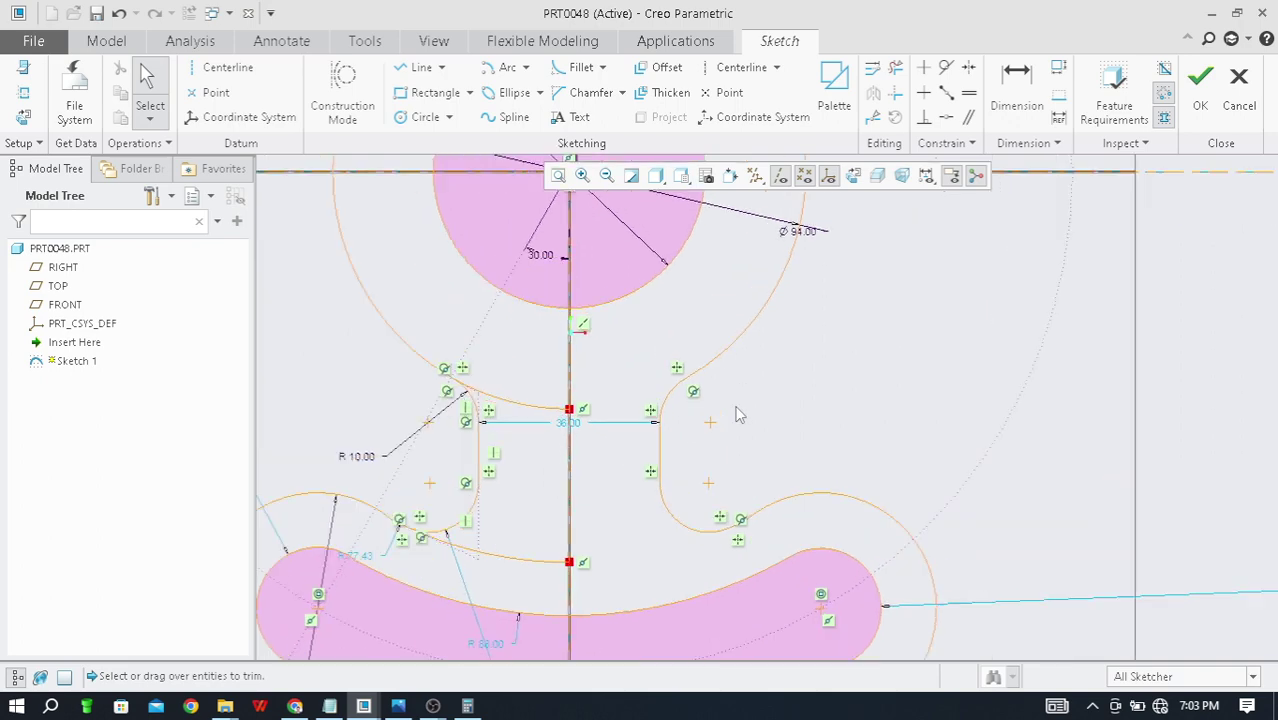
{"action": "scroll", "coordinate": [598, 456], "scroll_direction": "up", "scroll_amount": 2}
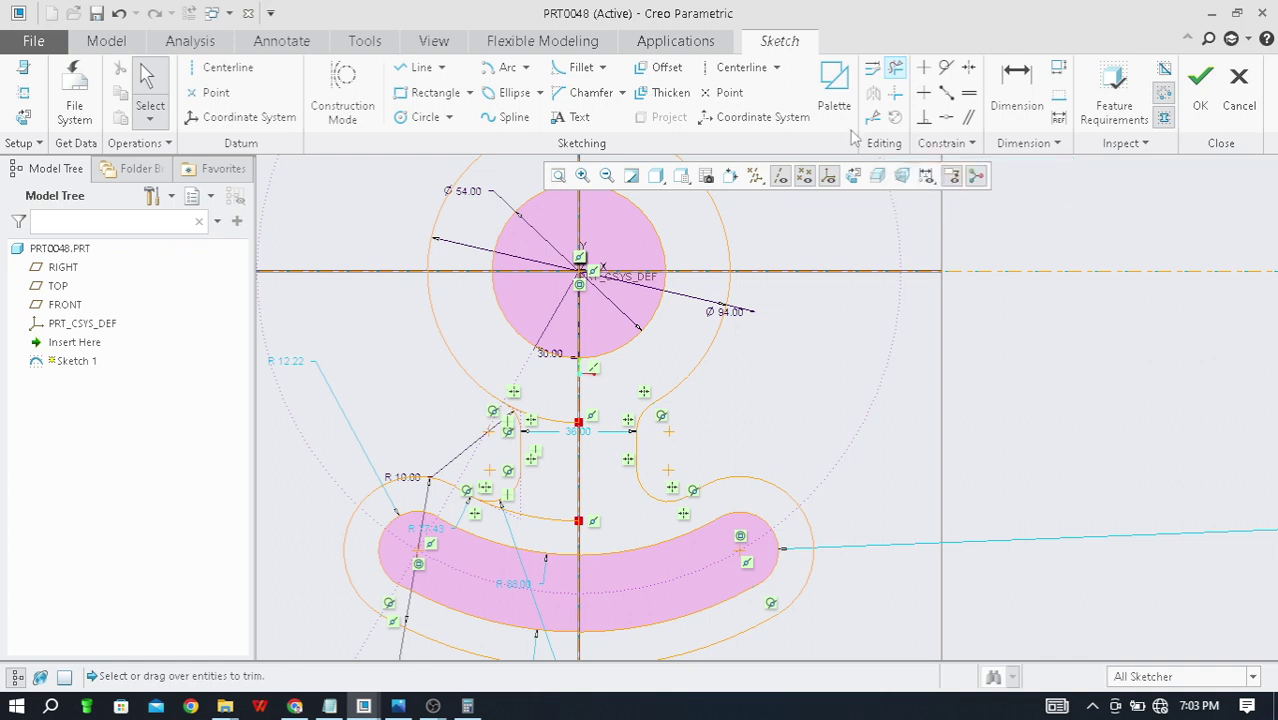
Step: Draw a Center and Ends arc about the origin, joining the right upper fillet's end to the 94 mm circle's end on the centreline
{"action": "left_click", "coordinate": [527, 69]}
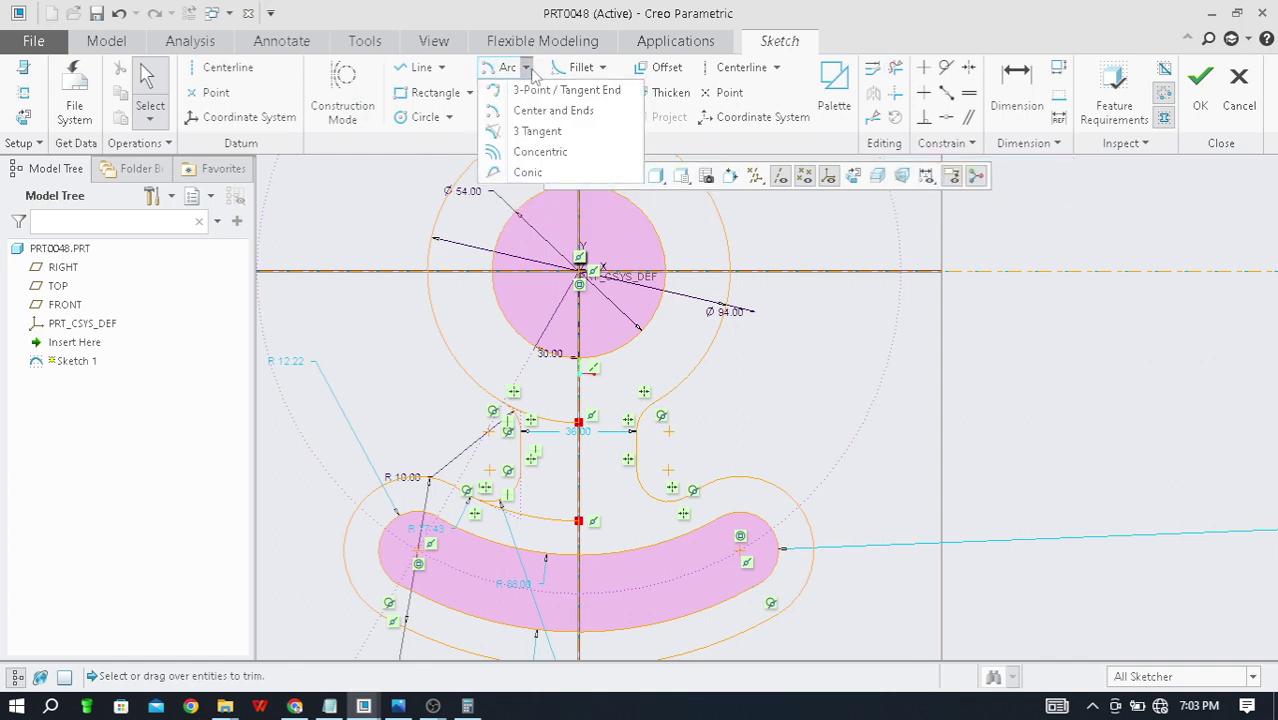
{"action": "left_click", "coordinate": [594, 111]}
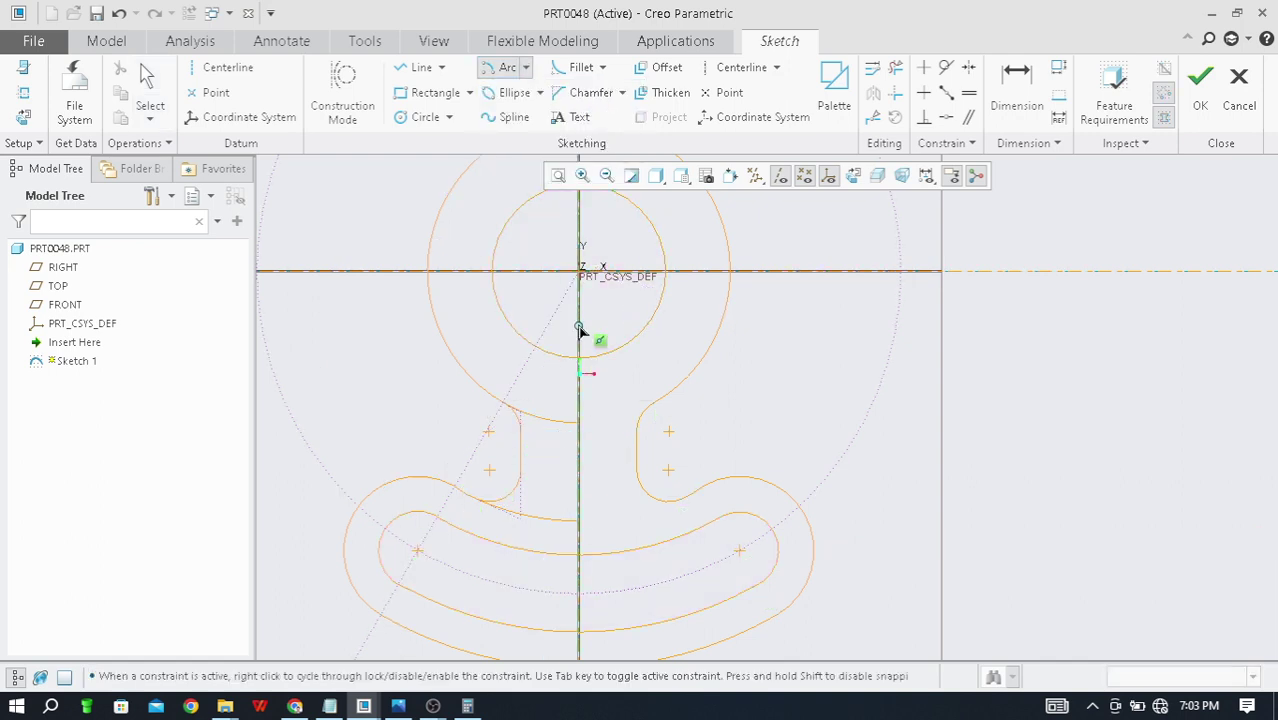
{"action": "left_click", "coordinate": [579, 271]}
{"action": "left_click", "coordinate": [650, 404]}
{"action": "left_click", "coordinate": [655, 404]}
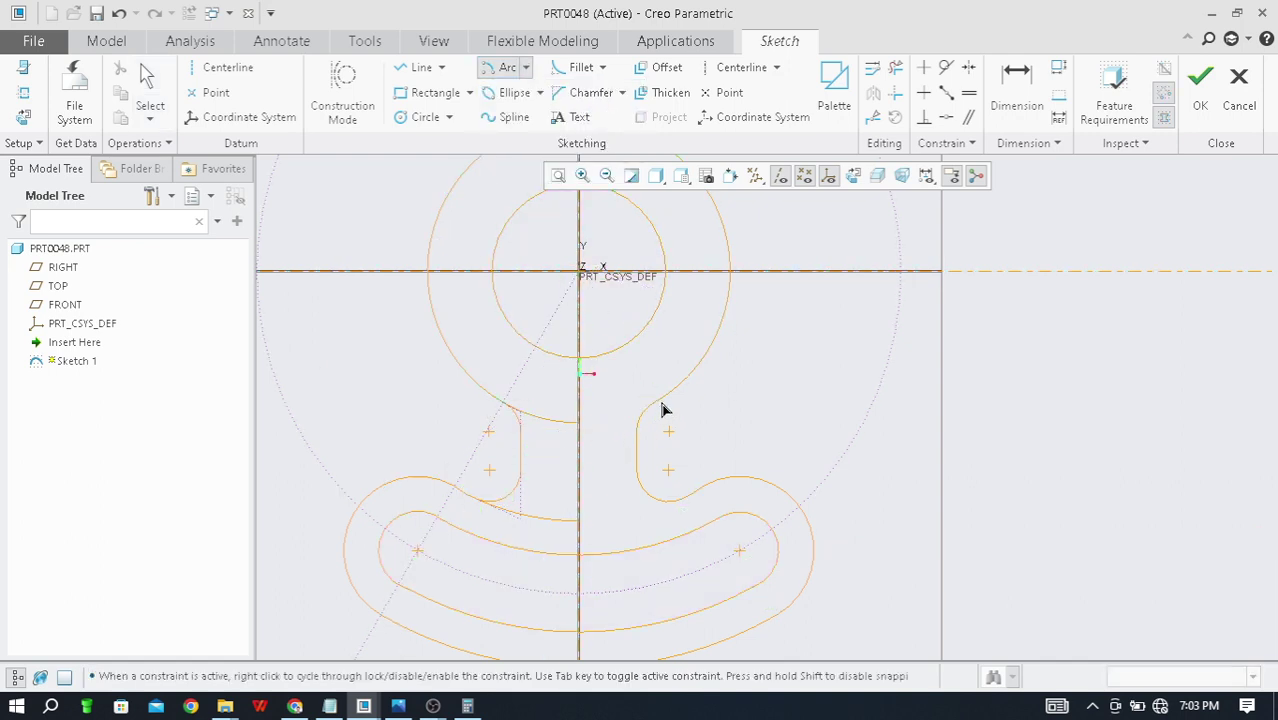
{"action": "middle_click", "coordinate": [833, 376]}
{"action": "scroll", "coordinate": [790, 396], "scroll_direction": "down", "scroll_amount": 3}
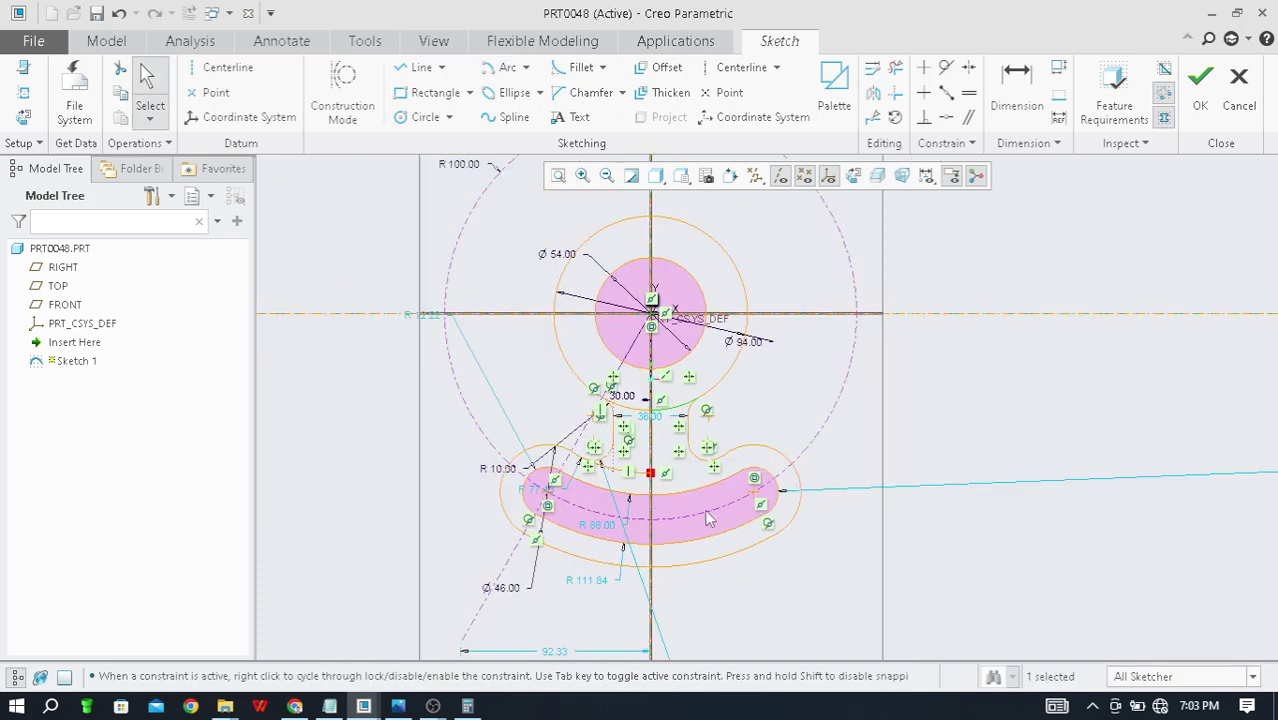
{"action": "scroll", "coordinate": [702, 510], "scroll_direction": "up", "scroll_amount": 2}
{"action": "scroll", "coordinate": [665, 505], "scroll_direction": "down", "scroll_amount": 2}
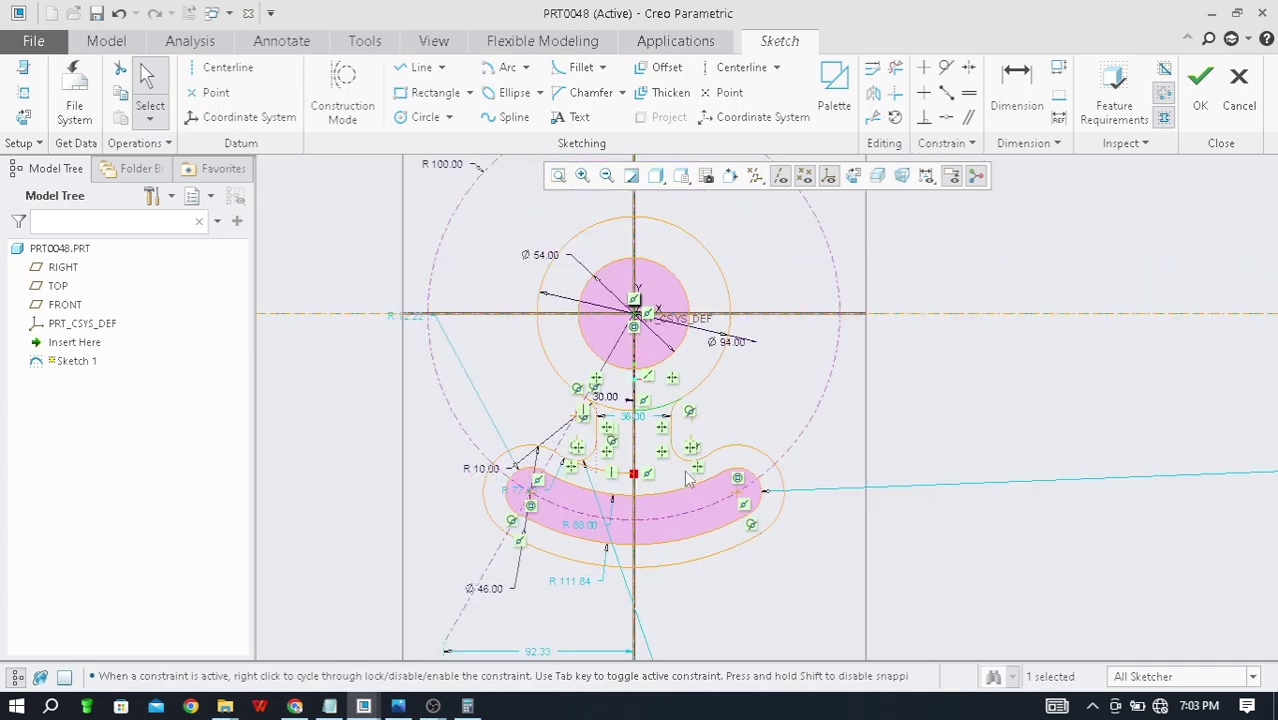
Step: Draw a Center and Ends arc about the origin, joining the lower outline arc's end on the centreline to the right lower fillet
{"action": "scroll", "coordinate": [688, 482], "scroll_direction": "up", "scroll_amount": 2}
{"action": "scroll", "coordinate": [680, 478], "scroll_direction": "up", "scroll_amount": 2}
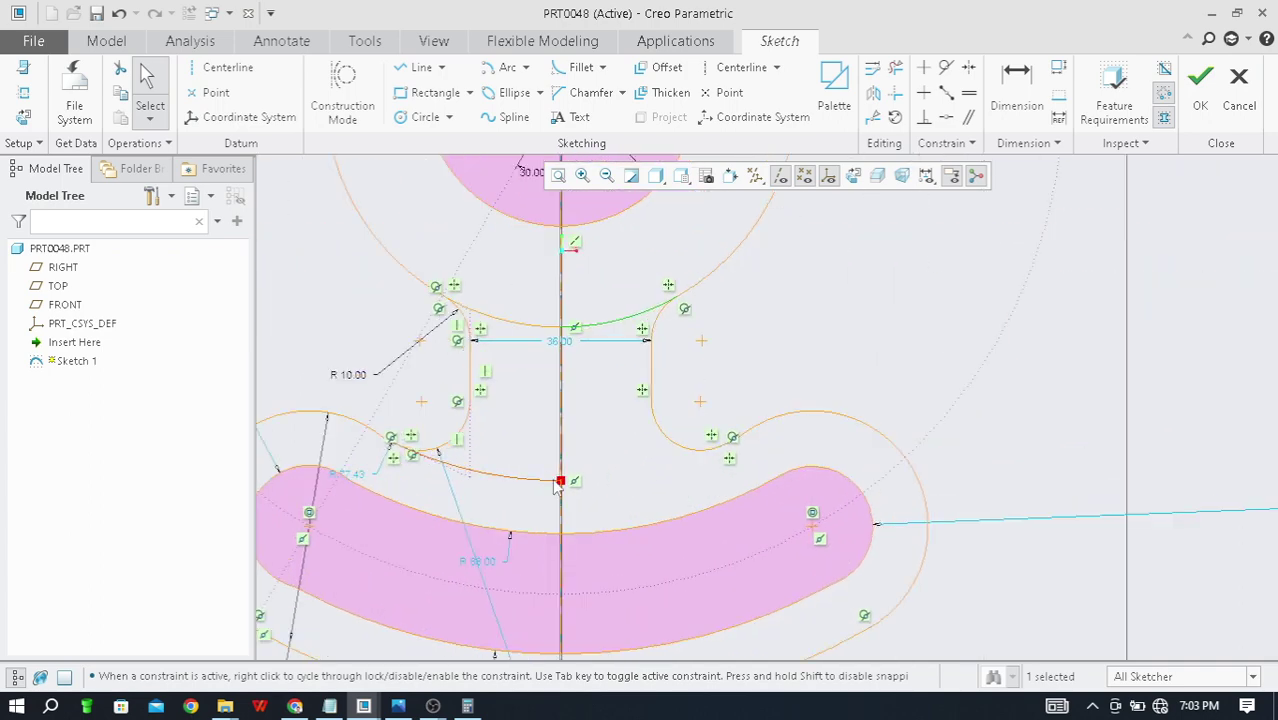
{"action": "scroll", "coordinate": [552, 489], "scroll_direction": "down", "scroll_amount": 2}
{"action": "left_click", "coordinate": [525, 67]}
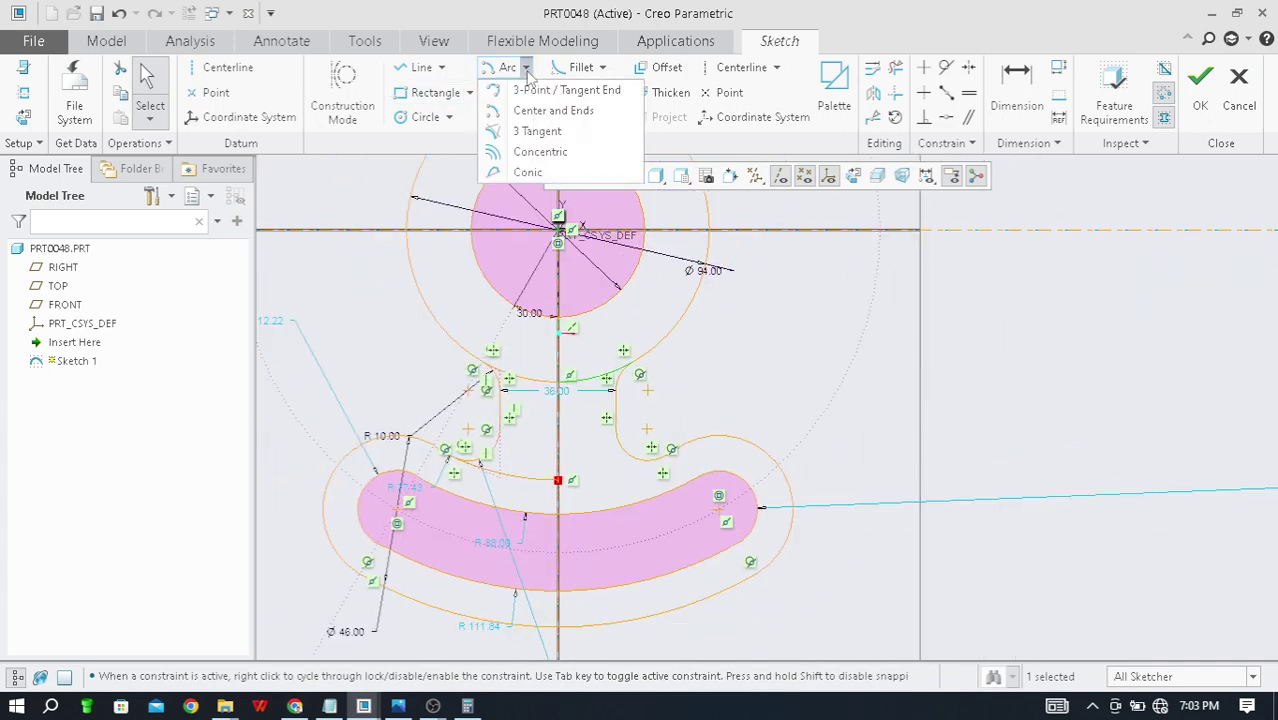
{"action": "left_click", "coordinate": [584, 111]}
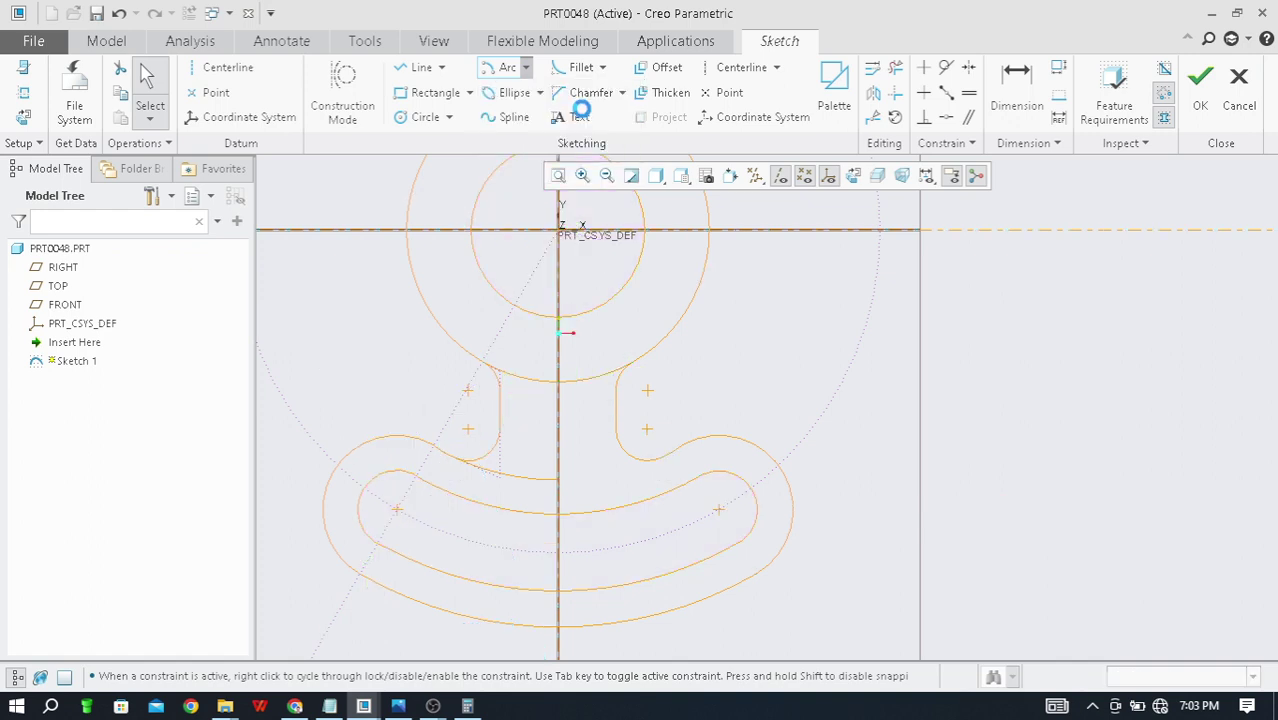
{"action": "left_click", "coordinate": [562, 234]}
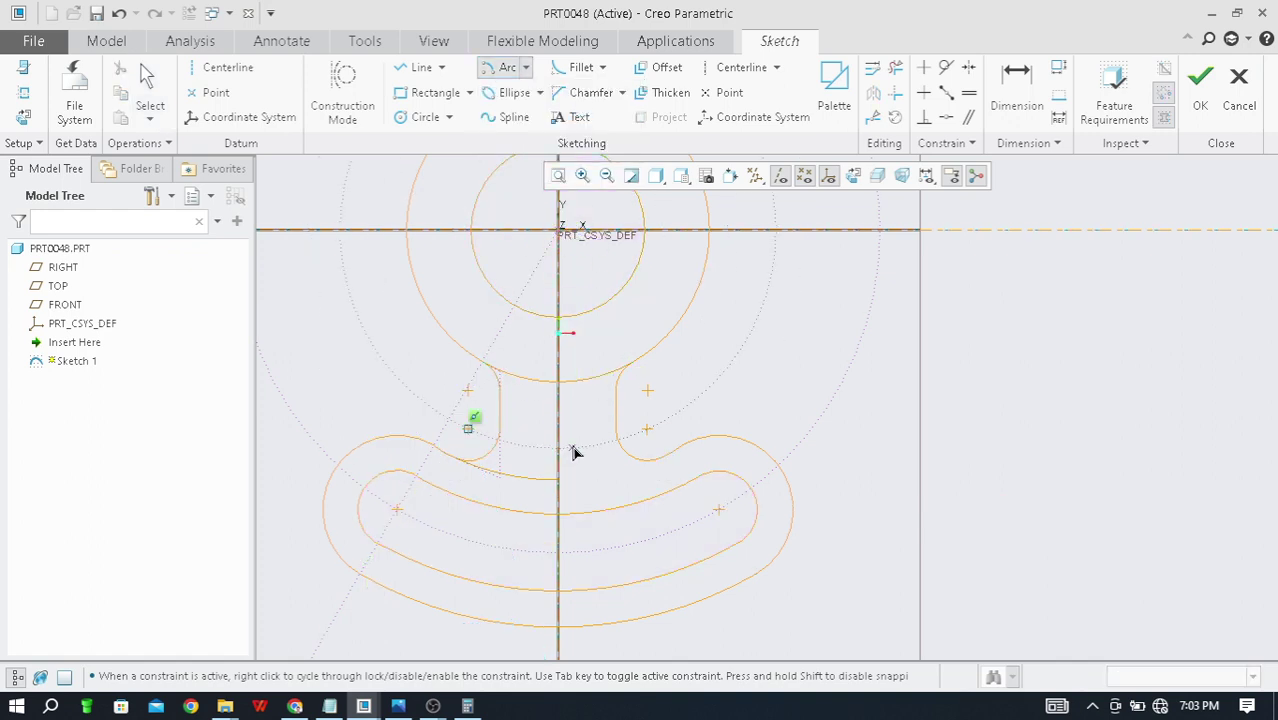
{"action": "left_click", "coordinate": [558, 481]}
{"action": "middle_click", "coordinate": [995, 350]}
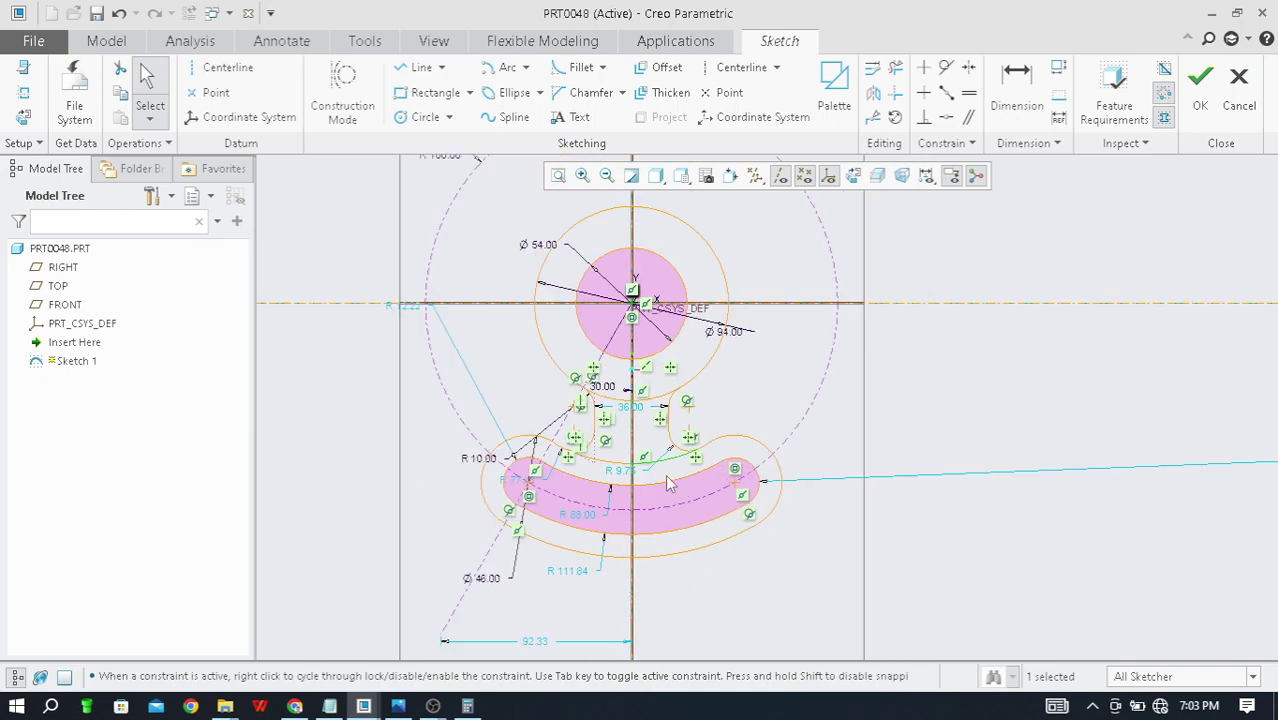
Step: Accept the completed sketch and return to the part model
{"action": "scroll", "coordinate": [700, 560], "scroll_direction": "up", "scroll_amount": 2}
{"action": "mouse_move", "coordinate": [716, 546]}
{"action": "middle_mouse_down"}
{"action": "mouse_move", "coordinate": [727, 550]}
{"action": "mouse_move", "coordinate": [725, 441]}
{"action": "mouse_move", "coordinate": [663, 450]}
{"action": "middle_mouse_up"}
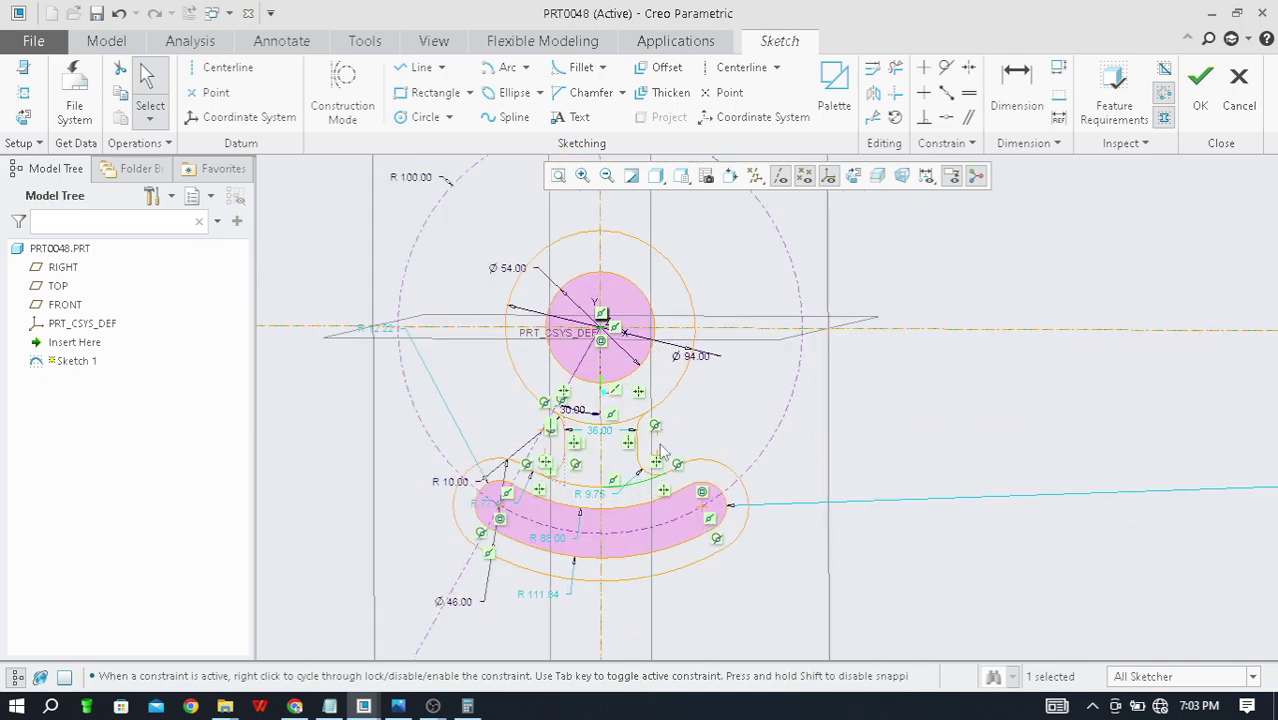
{"action": "scroll", "coordinate": [663, 450], "scroll_direction": "down", "scroll_amount": 2}
{"action": "scroll", "coordinate": [663, 450], "scroll_direction": "up", "scroll_amount": 2}
{"action": "left_click", "coordinate": [1200, 80]}
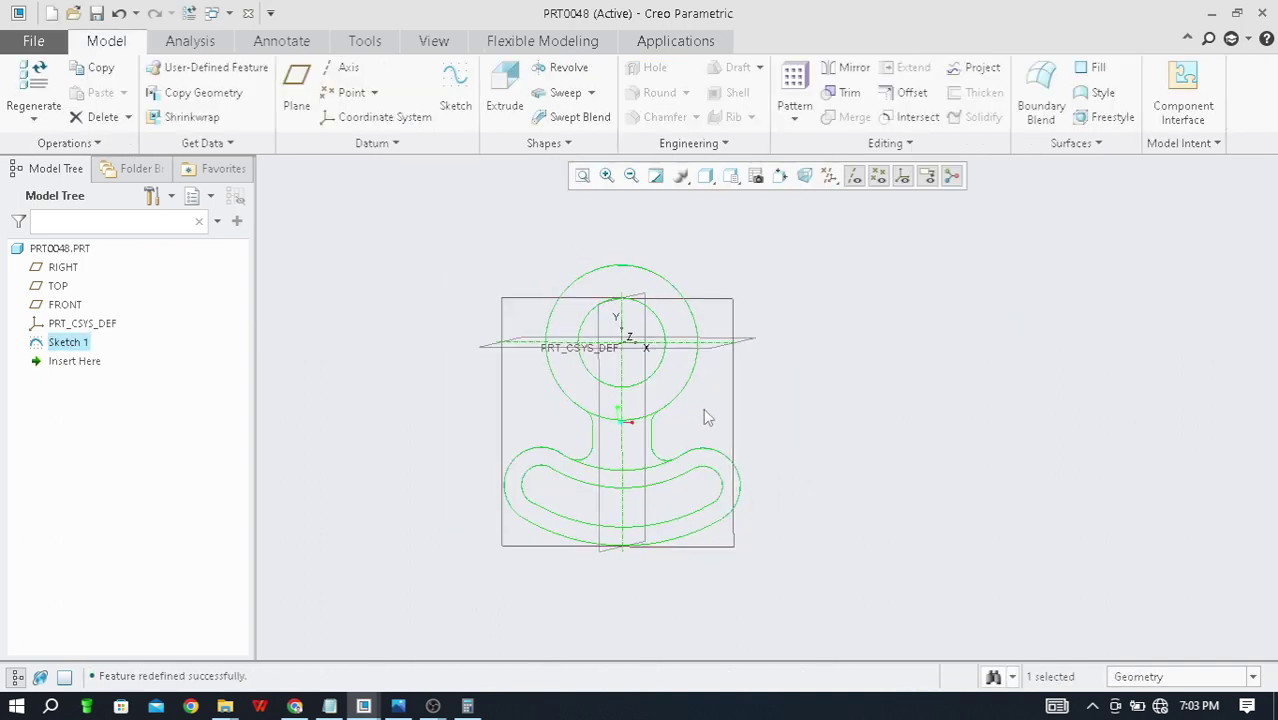
{"action": "left_click", "coordinate": [505, 92]}
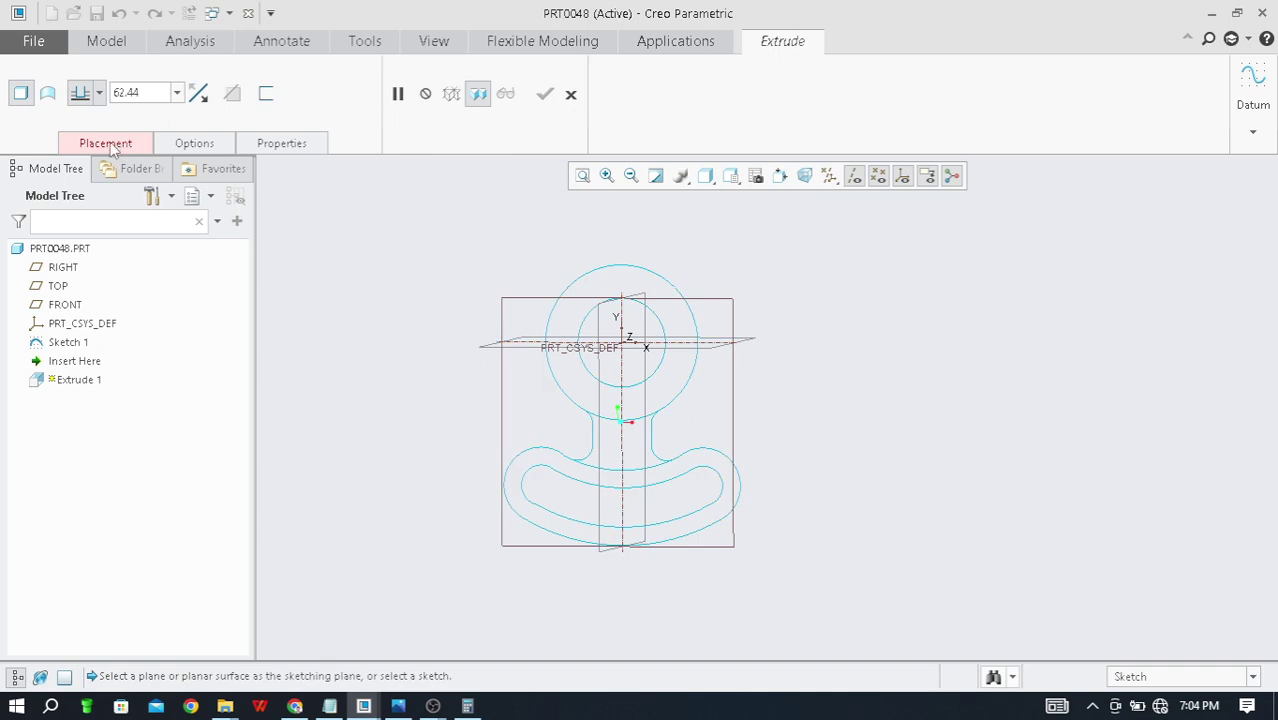
{"action": "left_click", "coordinate": [145, 146]}
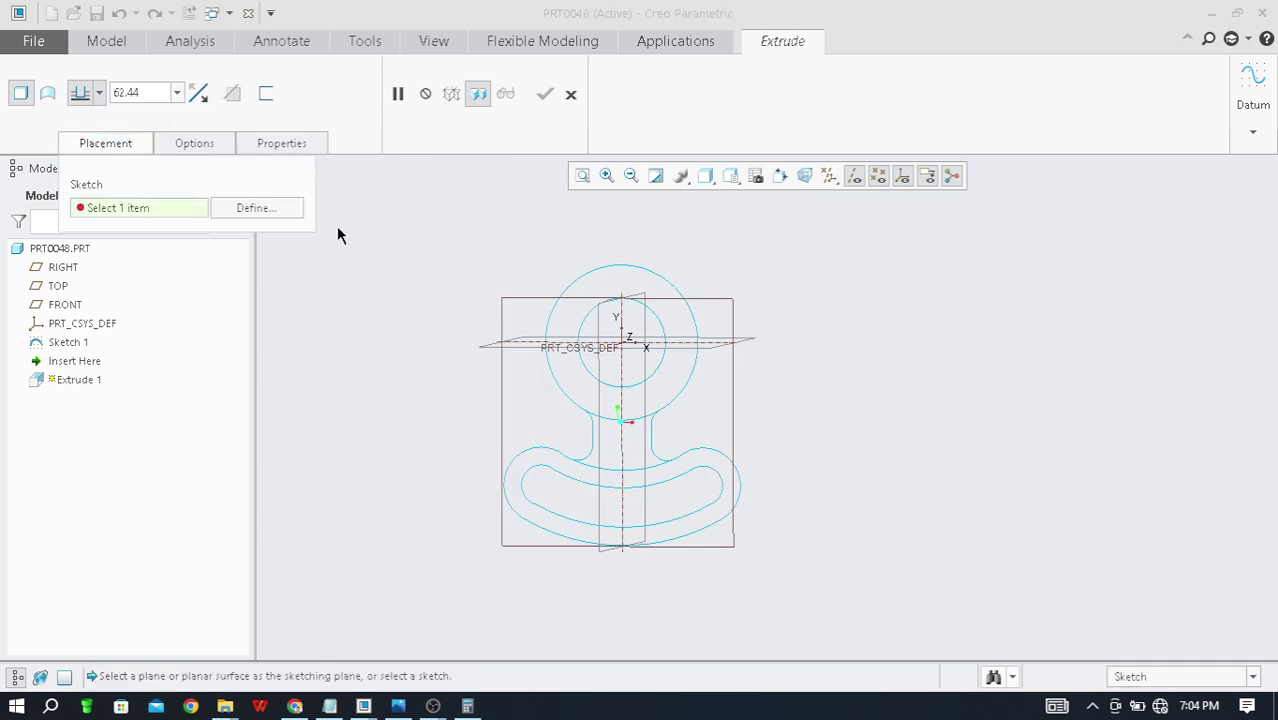
{"action": "left_click", "coordinate": [629, 272]}
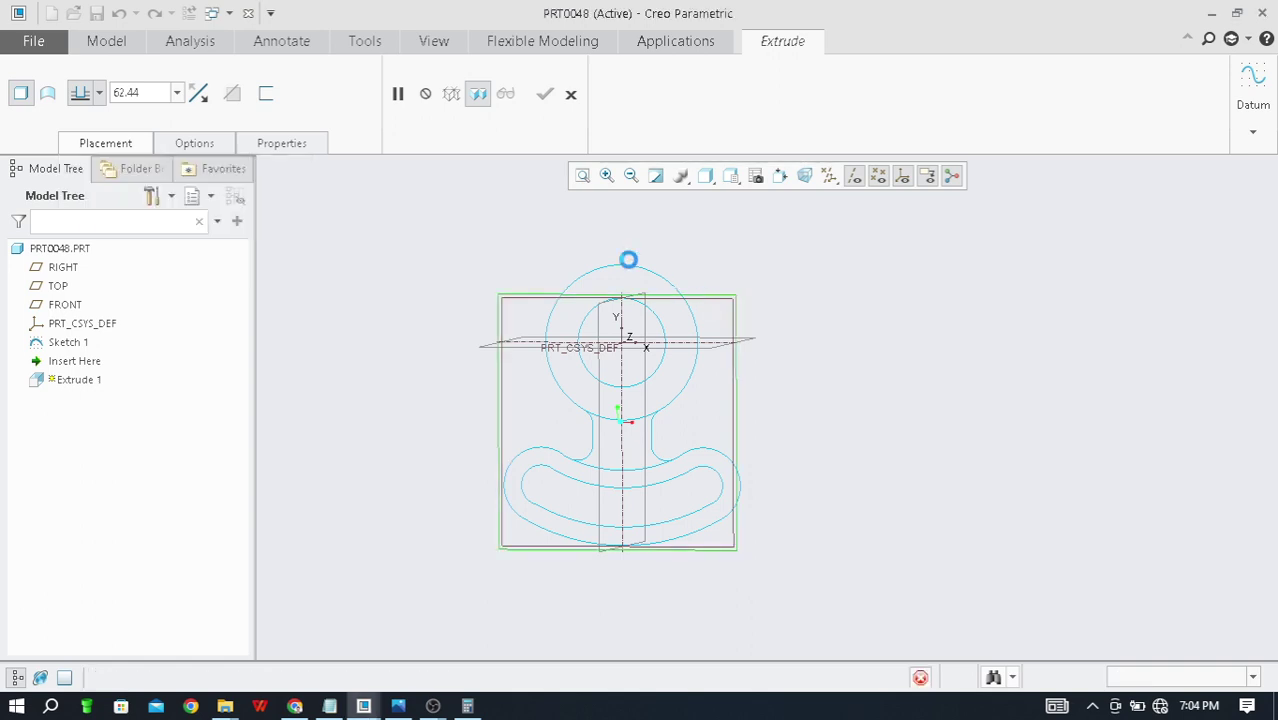
{"action": "middle_click_drag", "start_coordinate": [704, 338], "coordinate": [829, 356]}
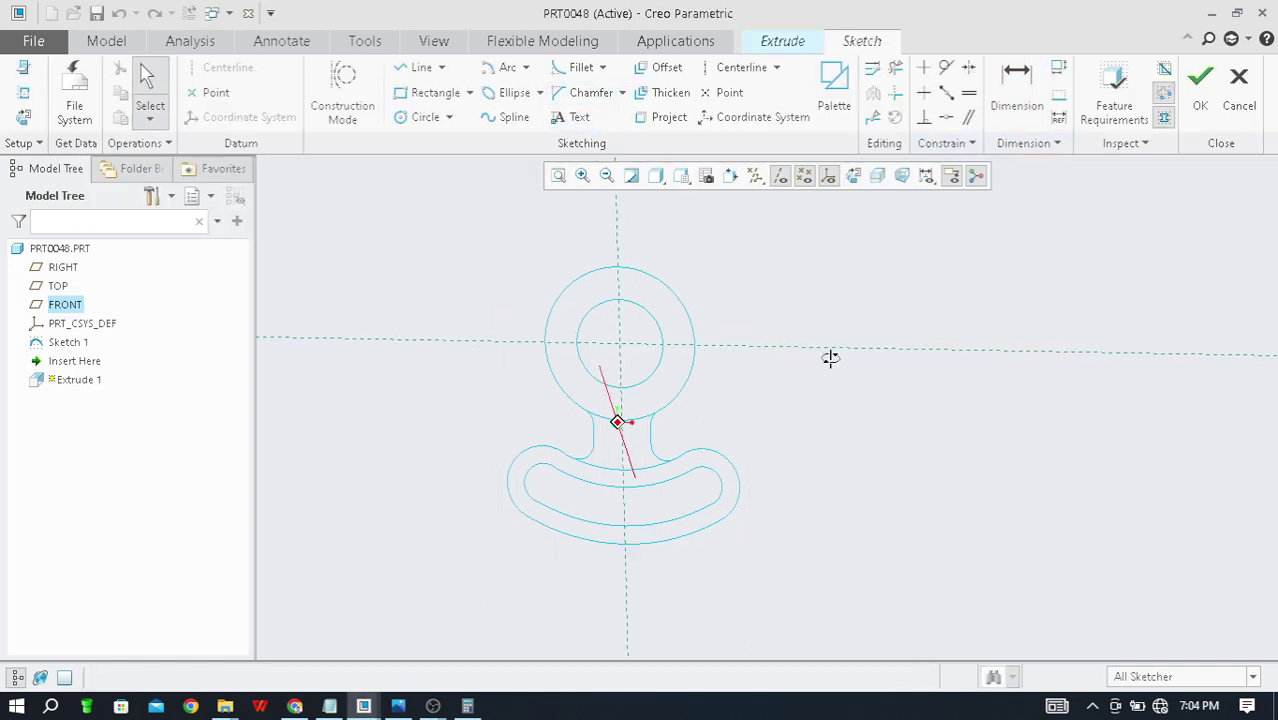
{"action": "left_click", "coordinate": [1212, 100]}
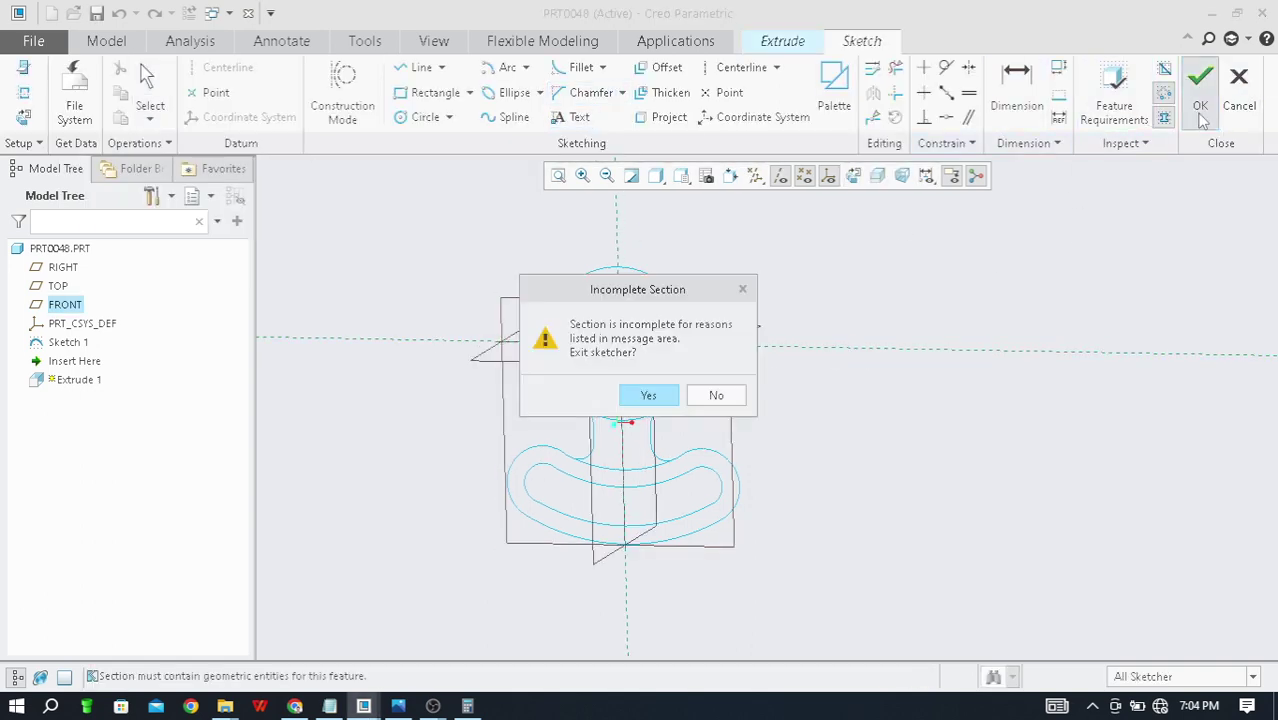
{"action": "left_click", "coordinate": [648, 397]}
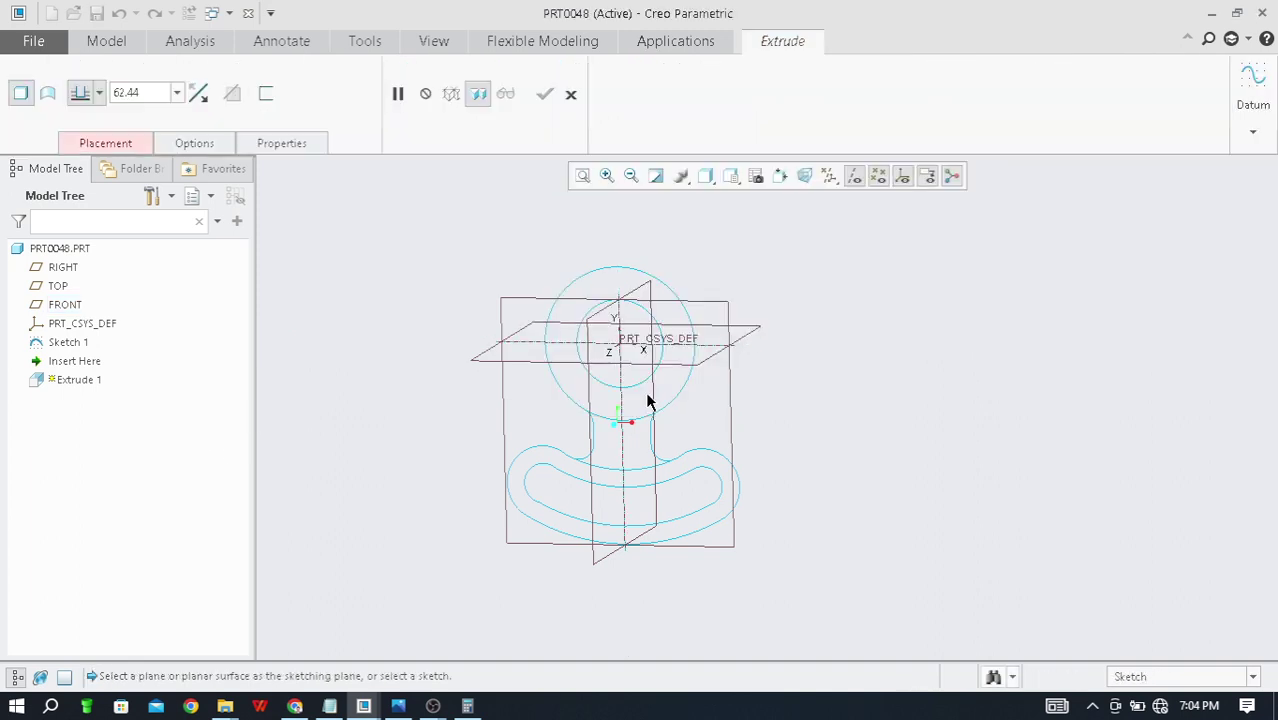
{"action": "left_click", "coordinate": [571, 94]}
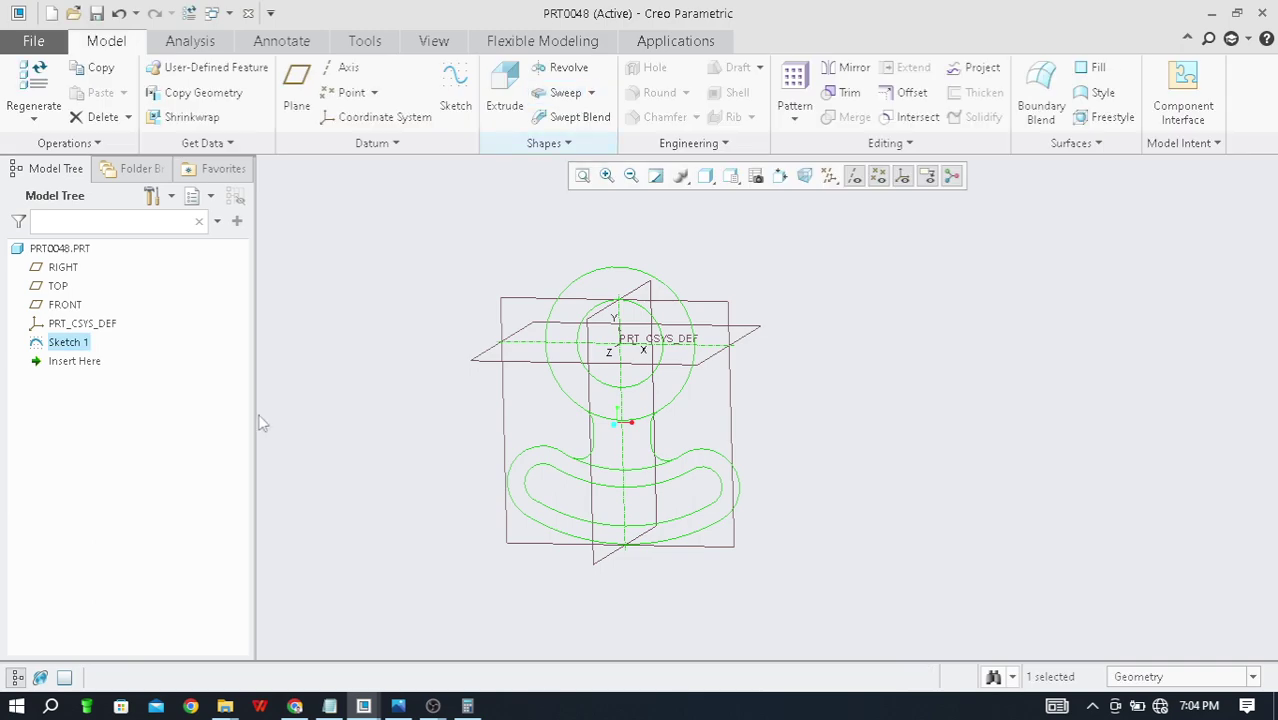
Step: Reopen Sketch 1 for editing and bring the neck and curved slot into view
{"action": "right_click", "coordinate": [72, 346]}
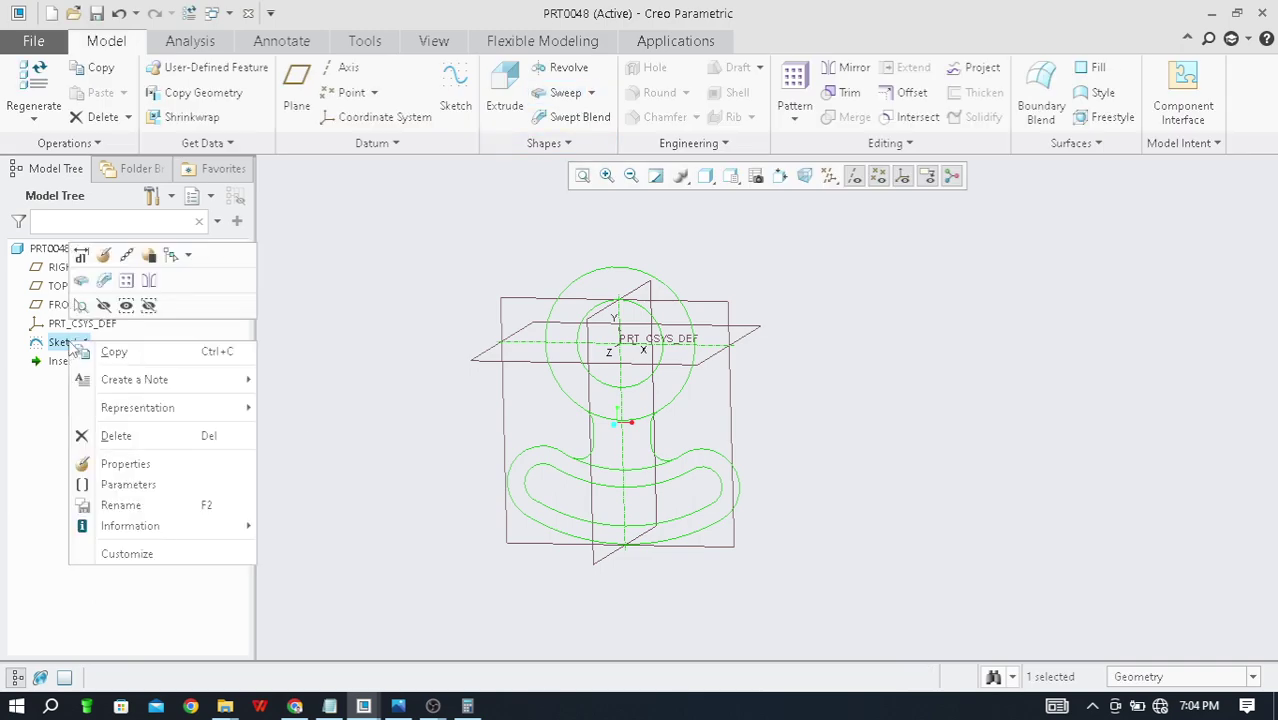
{"action": "left_click", "coordinate": [104, 257]}
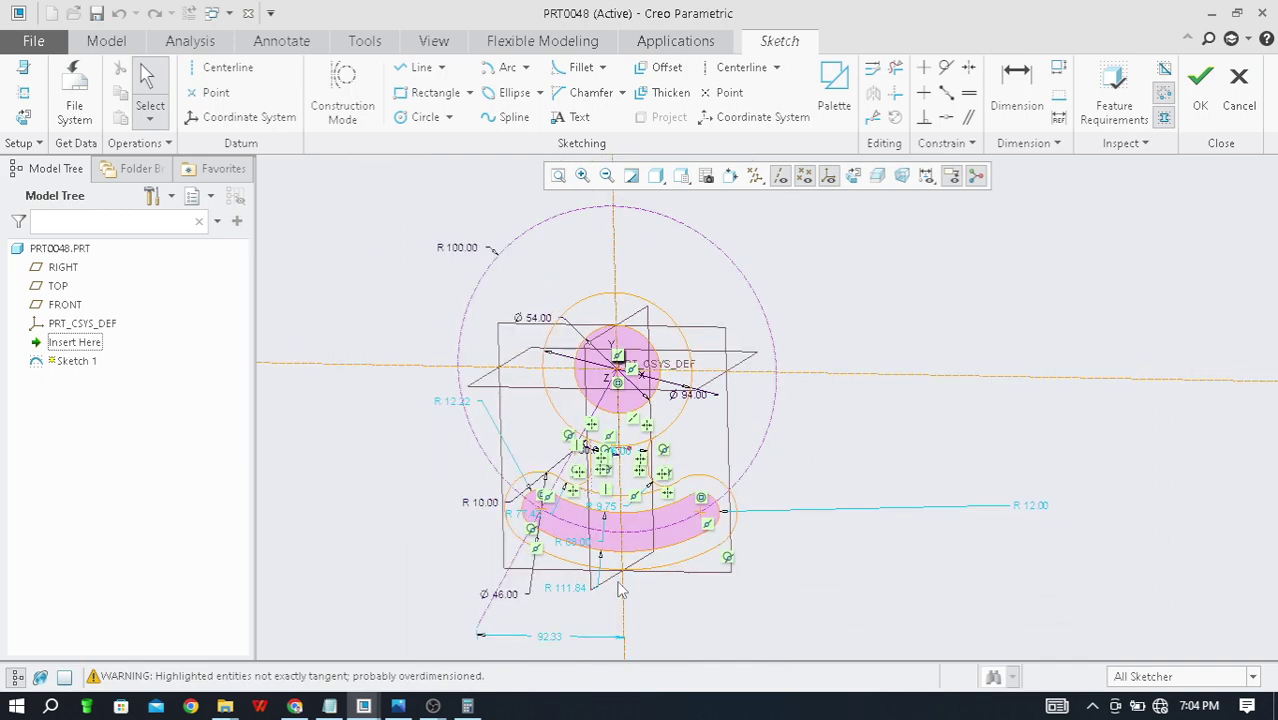
{"action": "mouse_move", "coordinate": [654, 570]}
{"action": "middle_mouse_down"}
{"action": "mouse_move", "coordinate": [818, 419]}
{"action": "mouse_move", "coordinate": [700, 455]}
{"action": "middle_mouse_up"}
{"action": "scroll", "coordinate": [660, 475], "scroll_direction": "up", "scroll_amount": 2}
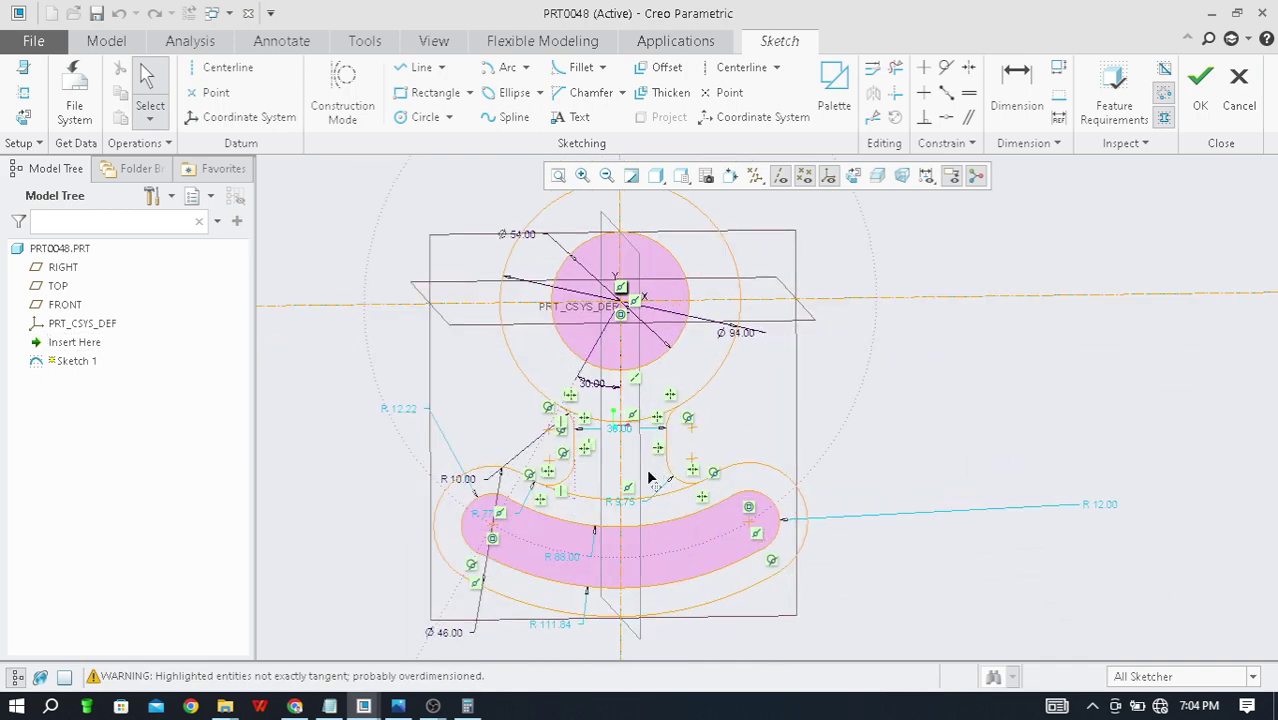
Step: Orient the sketch to its 2D view and trim away both halves of the 94 mm circle's arc crossing the neck
{"action": "left_click", "coordinate": [853, 176]}
{"action": "scroll", "coordinate": [714, 442], "scroll_direction": "down", "scroll_amount": 2}
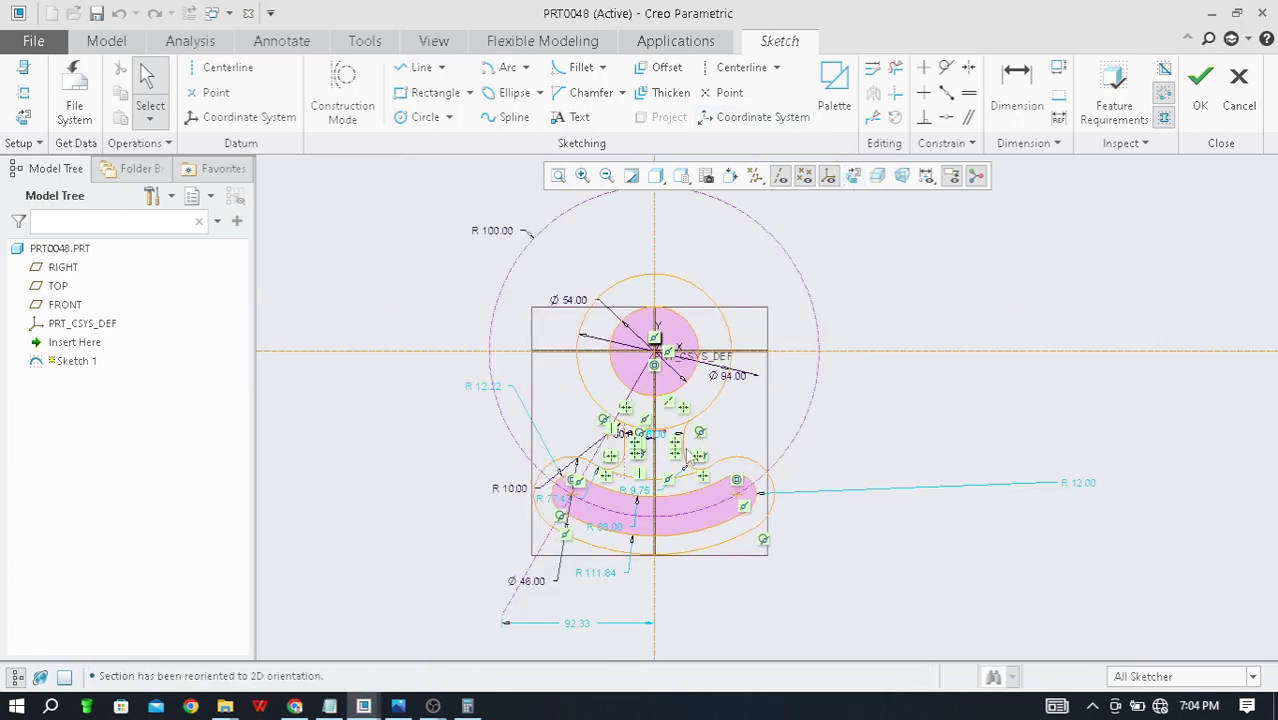
{"action": "scroll", "coordinate": [636, 465], "scroll_direction": "up", "scroll_amount": 2}
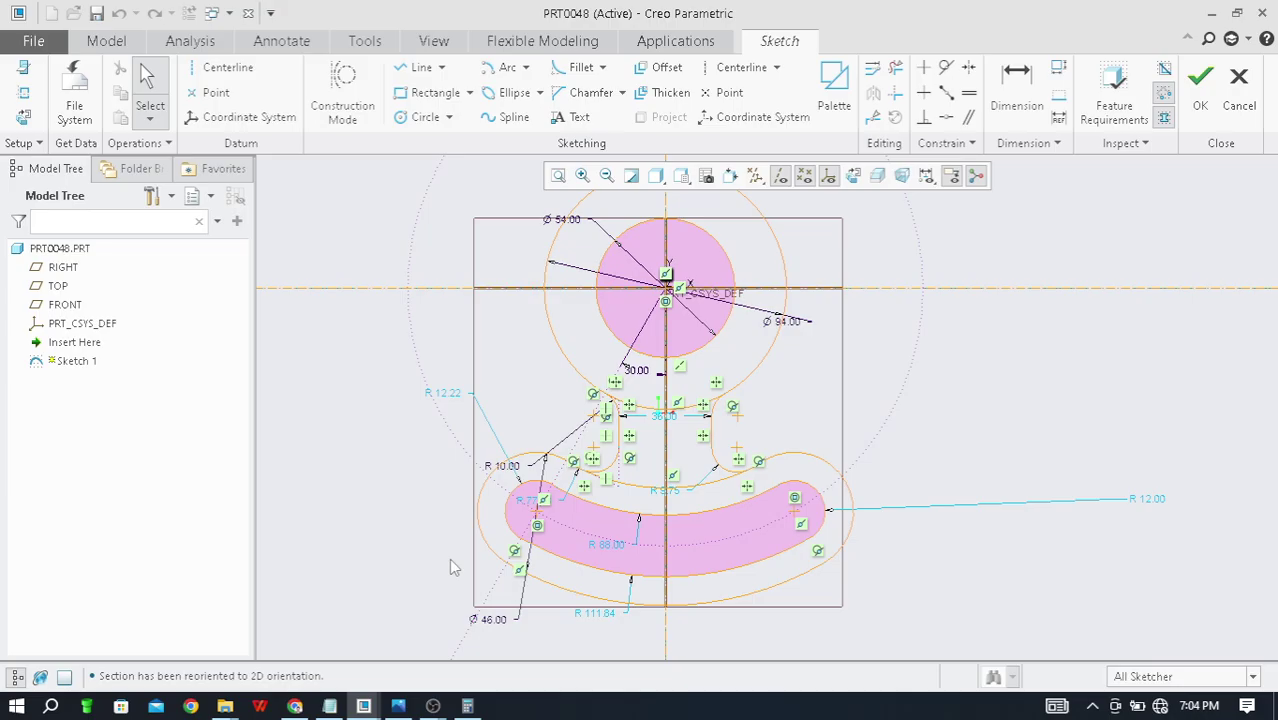
{"action": "key", "text": "alt+Tab"}
{"action": "key", "text": "alt+Tab"}
{"action": "scroll", "coordinate": [679, 400], "scroll_direction": "down", "scroll_amount": 1}
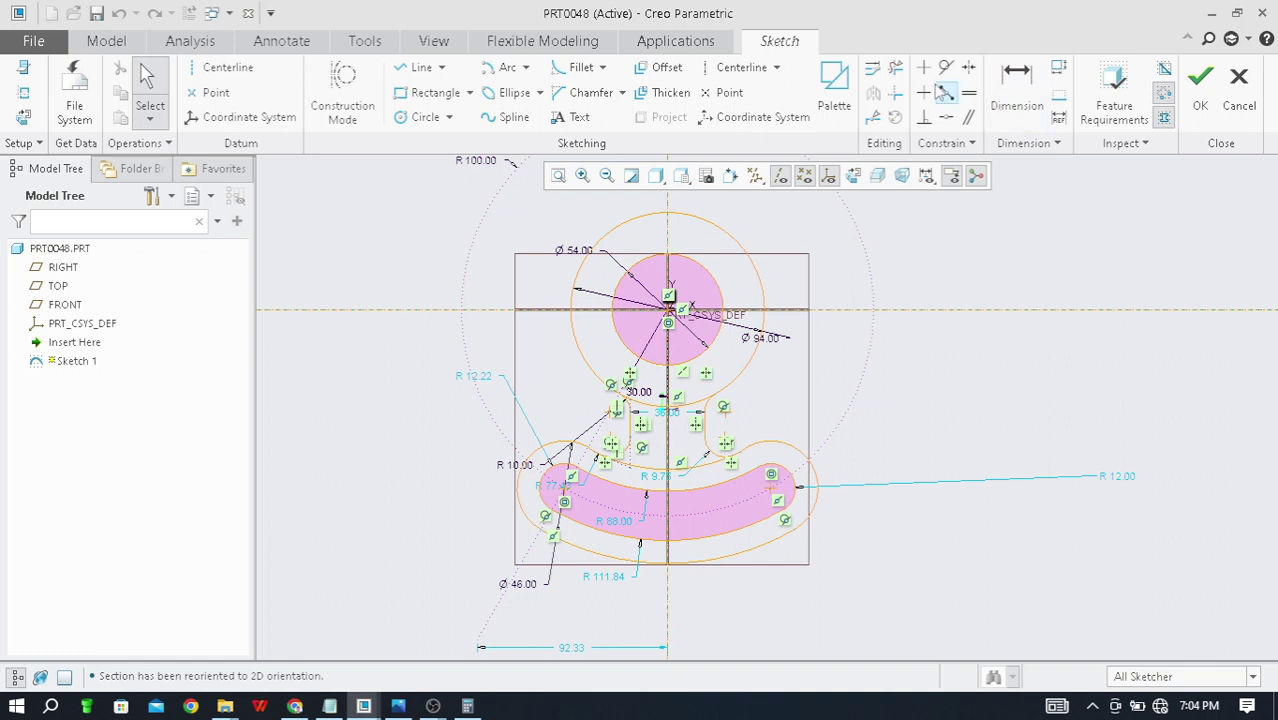
{"action": "left_click", "coordinate": [896, 70]}
{"action": "scroll", "coordinate": [733, 365], "scroll_direction": "up", "scroll_amount": 2}
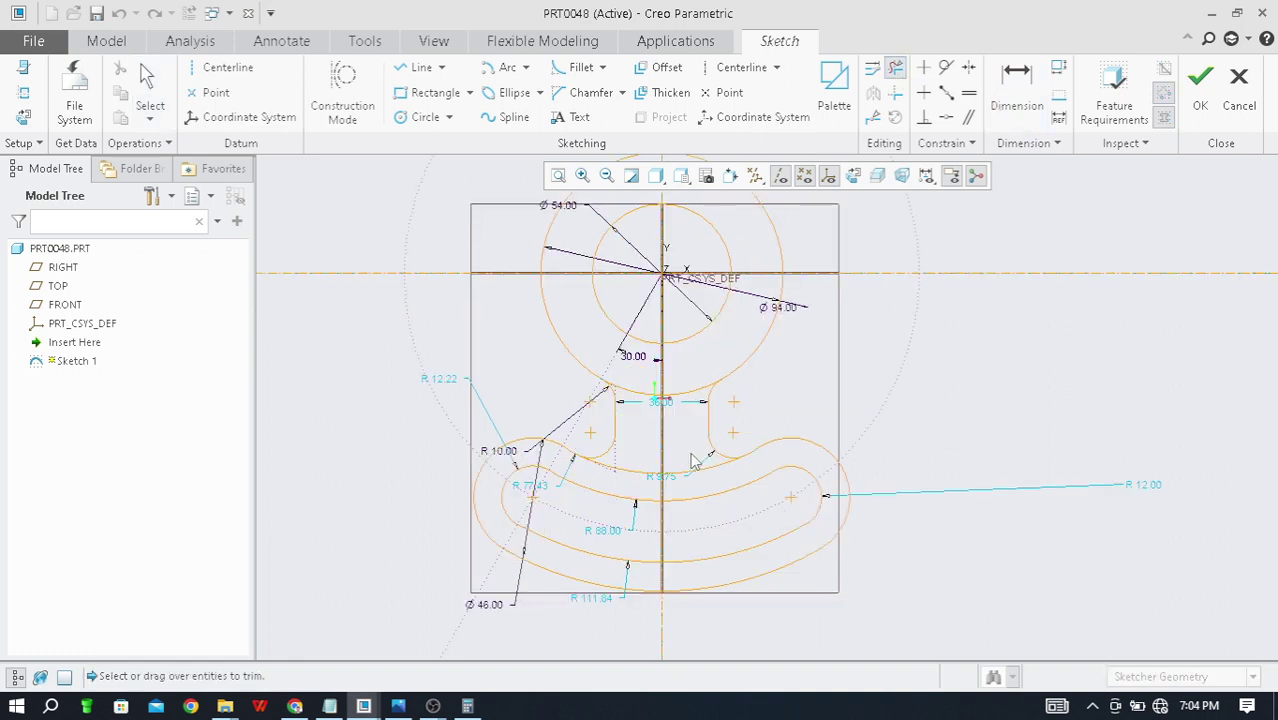
{"action": "left_click", "coordinate": [690, 388]}
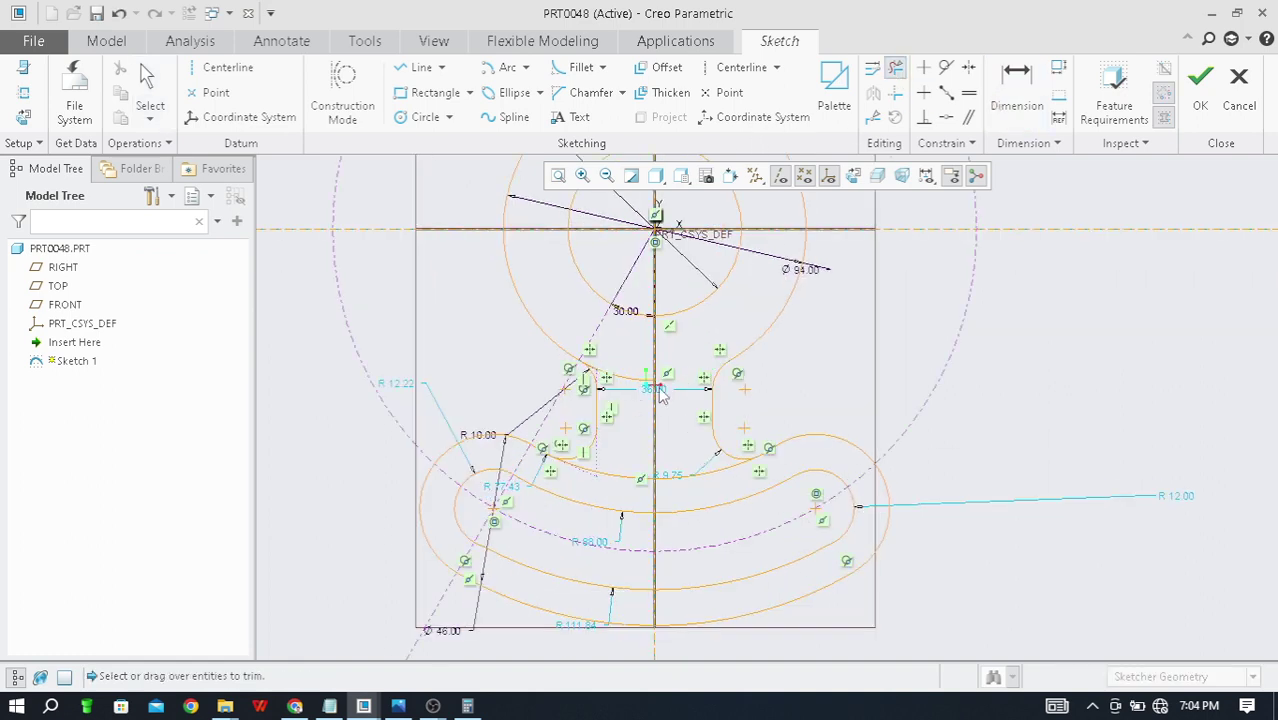
{"action": "left_click", "coordinate": [634, 393]}
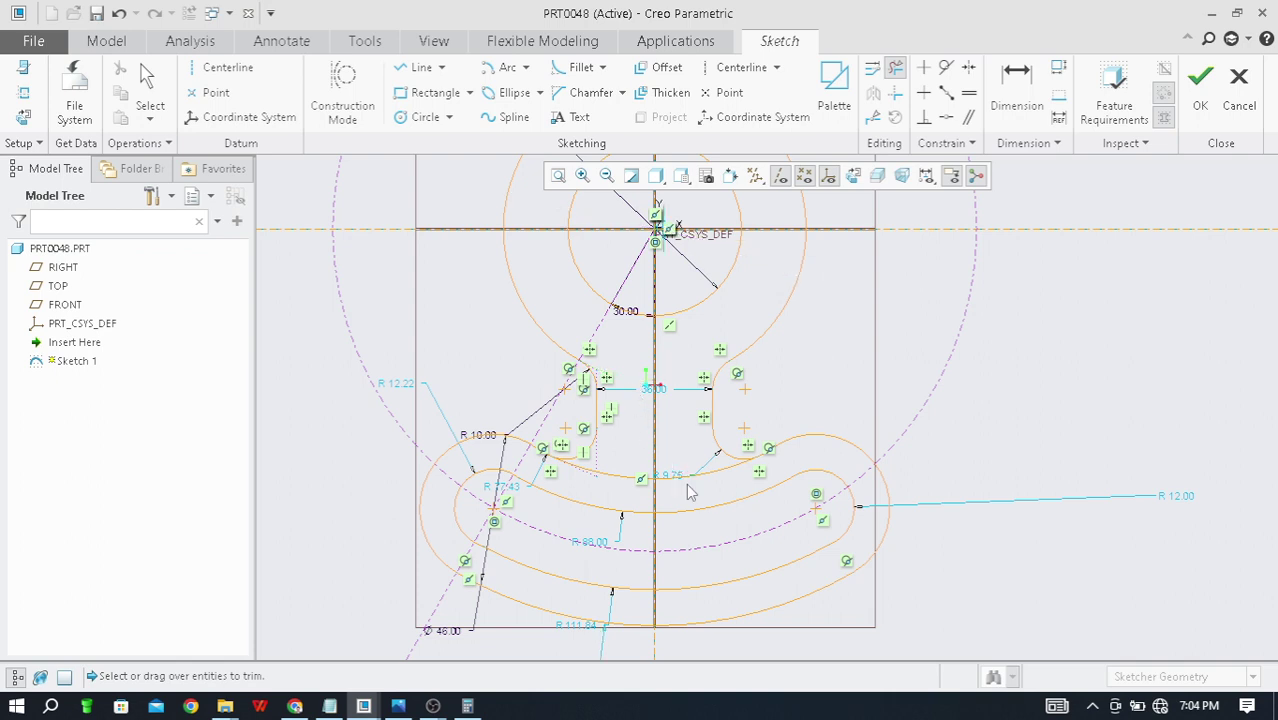
Step: Trim away the slot outline's upper arc segments that cross the bottom of the neck
{"action": "left_click", "coordinate": [616, 482]}
{"action": "scroll", "coordinate": [558, 484], "scroll_direction": "down", "scroll_amount": 2}
{"action": "left_click", "coordinate": [610, 473]}
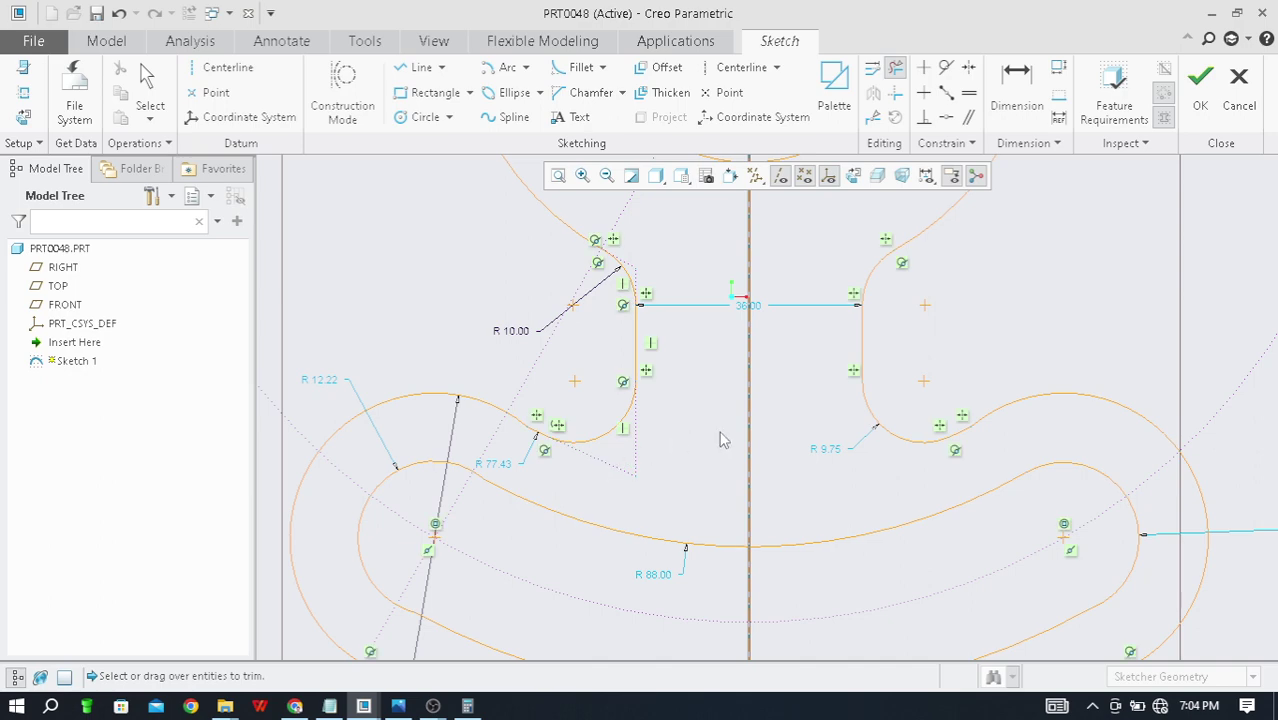
{"action": "scroll", "coordinate": [640, 410], "scroll_direction": "up", "scroll_amount": 3}
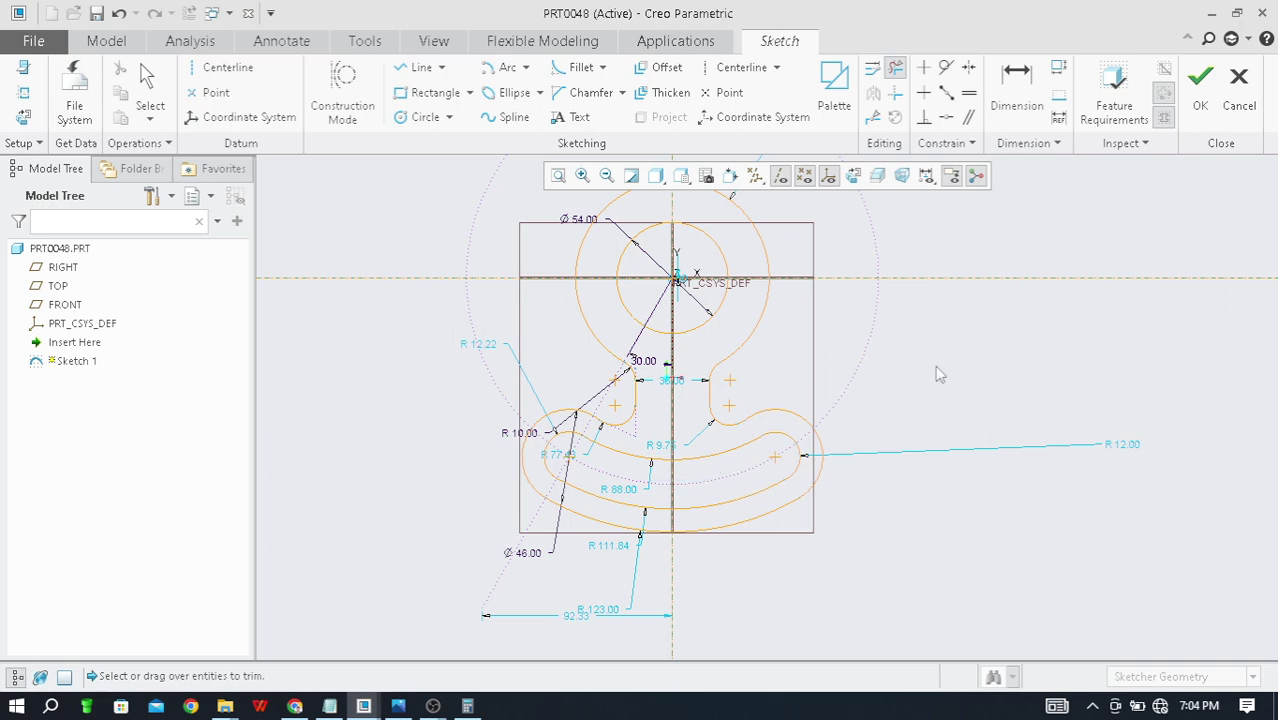
Step: Leave trimming, inspect the profile's closed-region shading at an angle, and accept the sketch
{"action": "key", "text": "ctrl+a"}
{"action": "scroll", "coordinate": [647, 491], "scroll_direction": "up", "scroll_amount": 2}
{"action": "middle_click_drag", "start_coordinate": [448, 493], "coordinate": [700, 436]}
{"action": "mouse_move", "coordinate": [866, 407]}
{"action": "middle_mouse_down"}
{"action": "mouse_move", "coordinate": [833, 405]}
{"action": "mouse_move", "coordinate": [806, 352]}
{"action": "middle_mouse_up"}
{"action": "scroll", "coordinate": [804, 350], "scroll_direction": "down", "scroll_amount": 2}
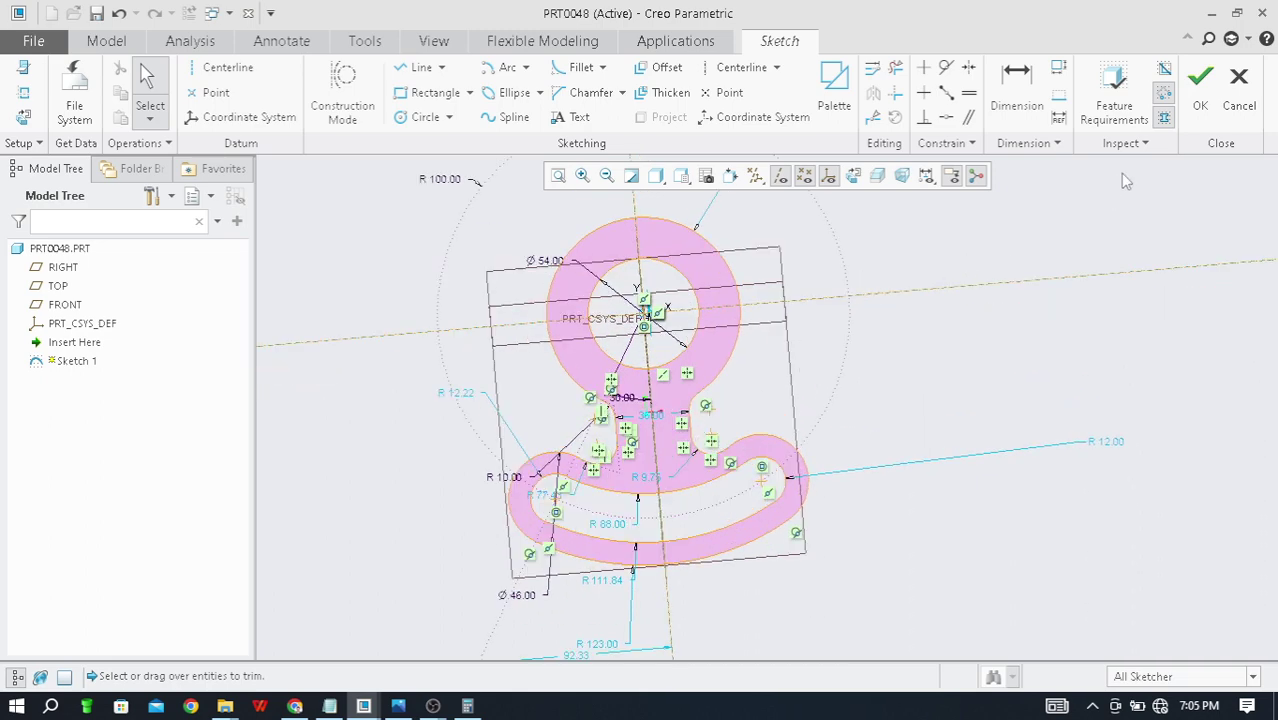
{"action": "left_click", "coordinate": [1200, 90]}
Step: Extrude Sketch 1 as a solid with a blind depth of 59.55 and inspect the part
{"action": "left_click", "coordinate": [504, 90]}
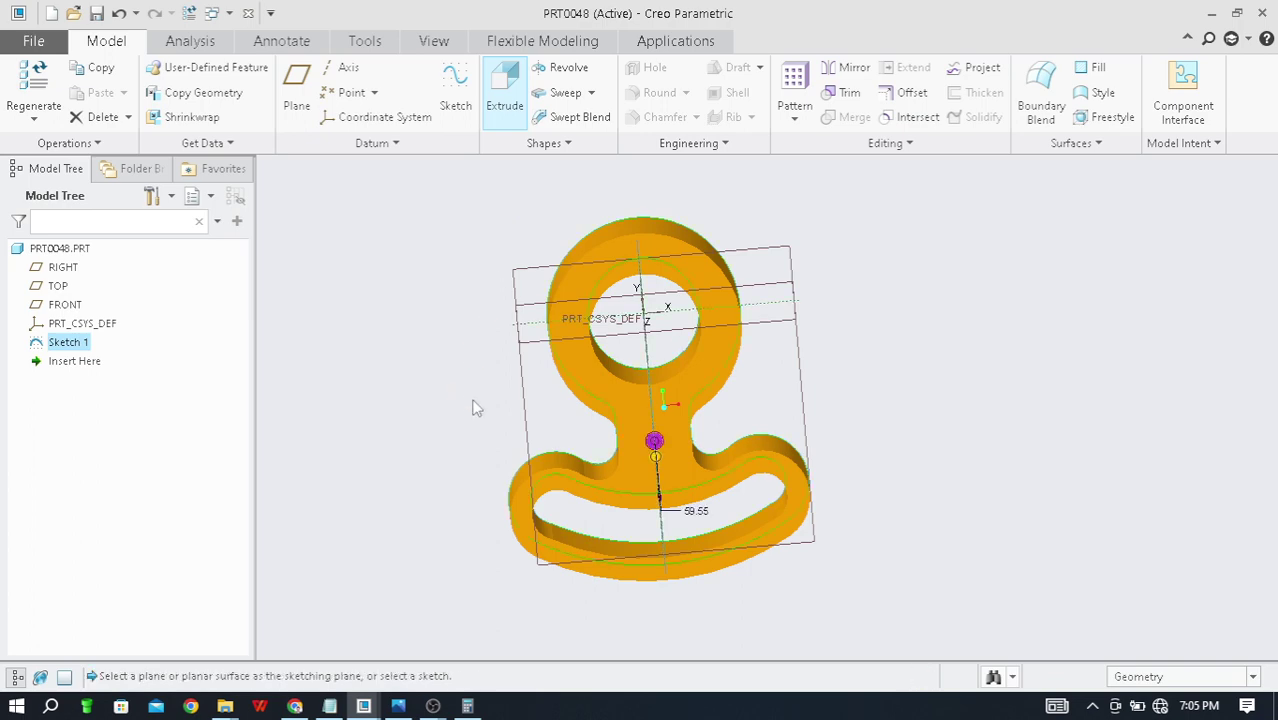
{"action": "middle_click_drag", "start_coordinate": [471, 436], "coordinate": [650, 365]}
{"action": "scroll", "coordinate": [650, 365], "scroll_direction": "down", "scroll_amount": 3}
{"action": "scroll", "coordinate": [764, 375], "scroll_direction": "up", "scroll_amount": 2}
{"action": "middle_click_drag", "start_coordinate": [764, 375], "coordinate": [738, 430]}
{"action": "scroll", "coordinate": [690, 437], "scroll_direction": "down", "scroll_amount": 3}
{"action": "scroll", "coordinate": [754, 436], "scroll_direction": "up", "scroll_amount": 1}
{"action": "middle_click_drag", "start_coordinate": [516, 442], "coordinate": [755, 408]}
{"action": "scroll", "coordinate": [770, 400], "scroll_direction": "up", "scroll_amount": 2}
{"action": "scroll", "coordinate": [755, 408], "scroll_direction": "down", "scroll_amount": 2}
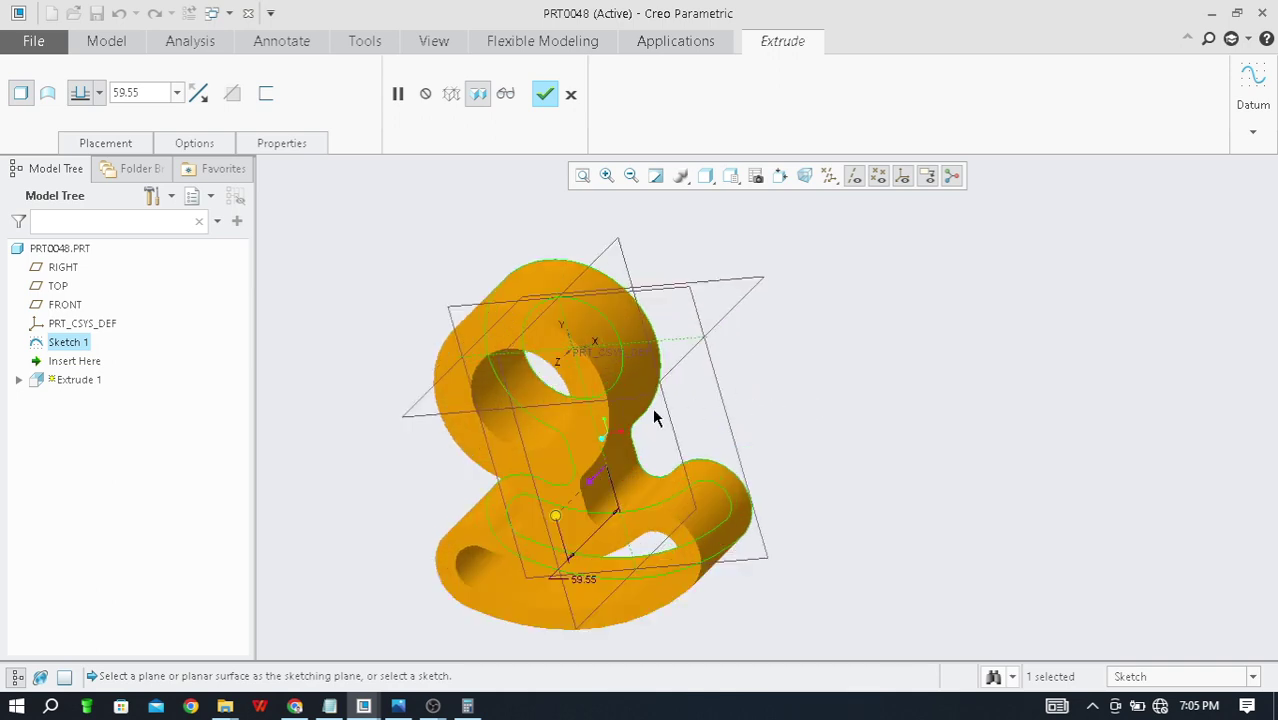
{"action": "middle_click_drag", "start_coordinate": [630, 420], "coordinate": [671, 378]}
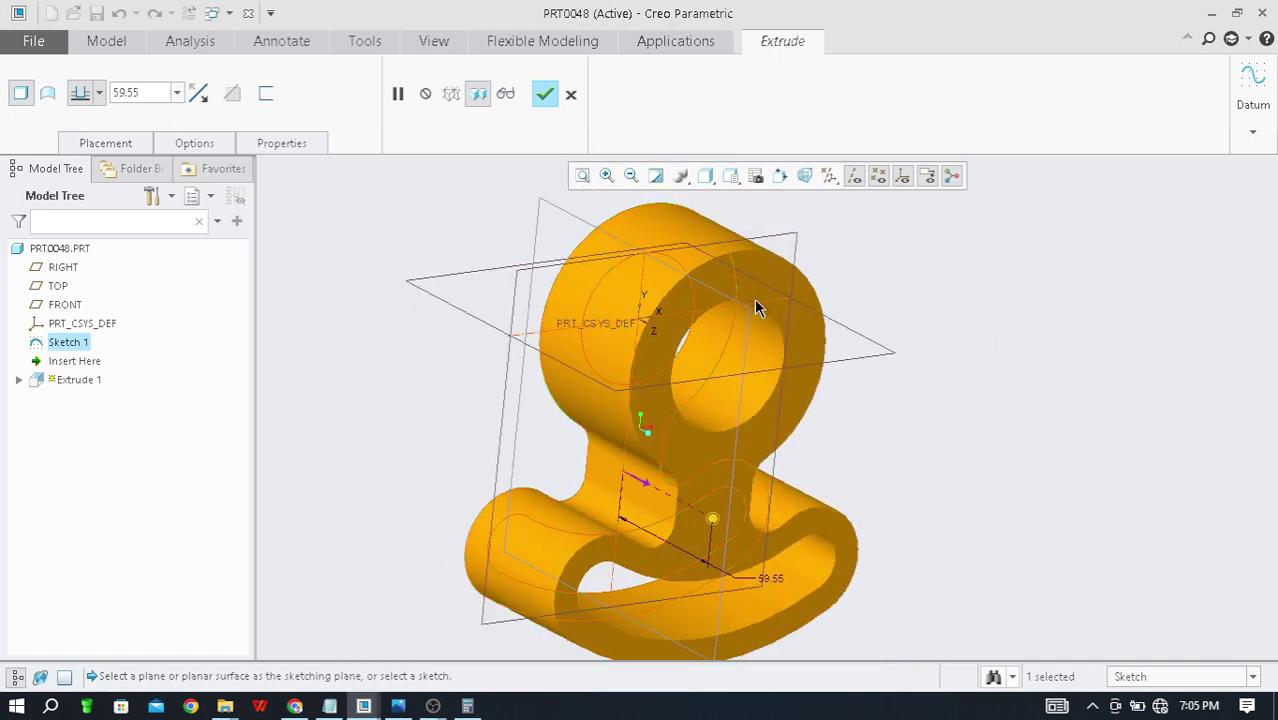
{"action": "left_click", "coordinate": [543, 95]}
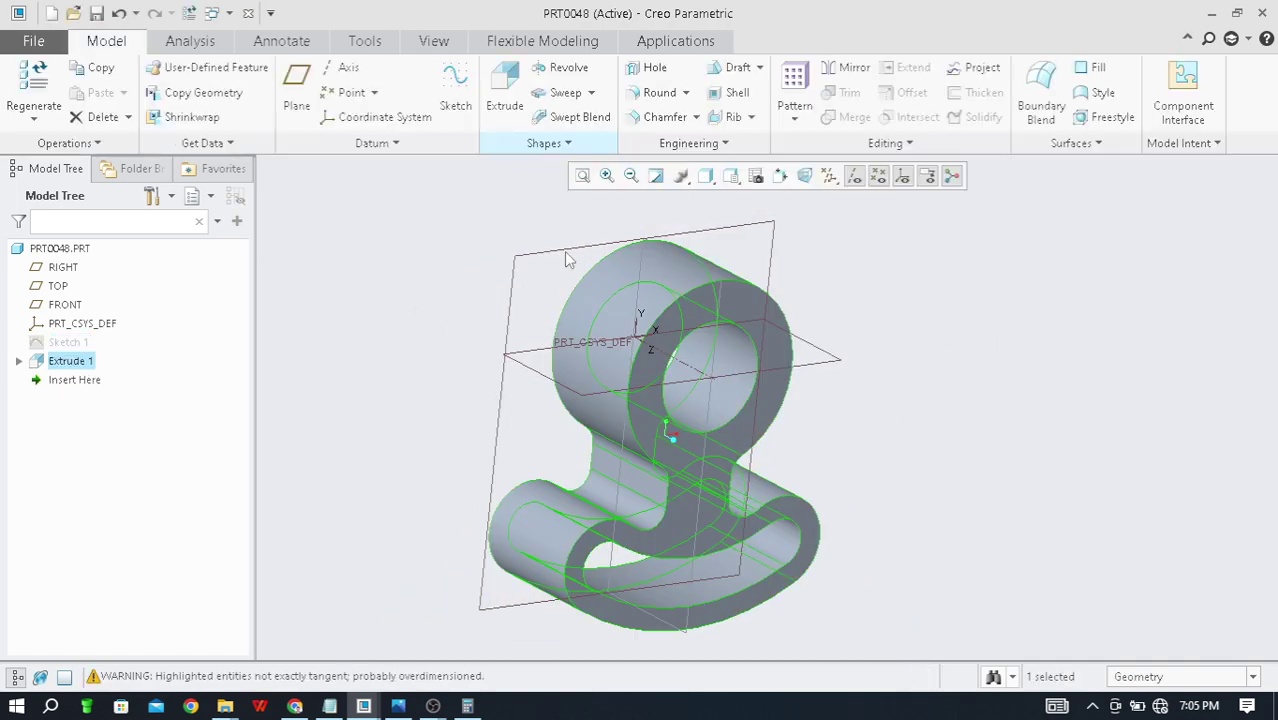
{"action": "mouse_move", "coordinate": [665, 434]}
{"action": "middle_mouse_down"}
{"action": "mouse_move", "coordinate": [691, 423]}
{"action": "mouse_move", "coordinate": [665, 418]}
{"action": "middle_mouse_up"}
{"action": "scroll", "coordinate": [659, 404], "scroll_direction": "up", "scroll_amount": 2}
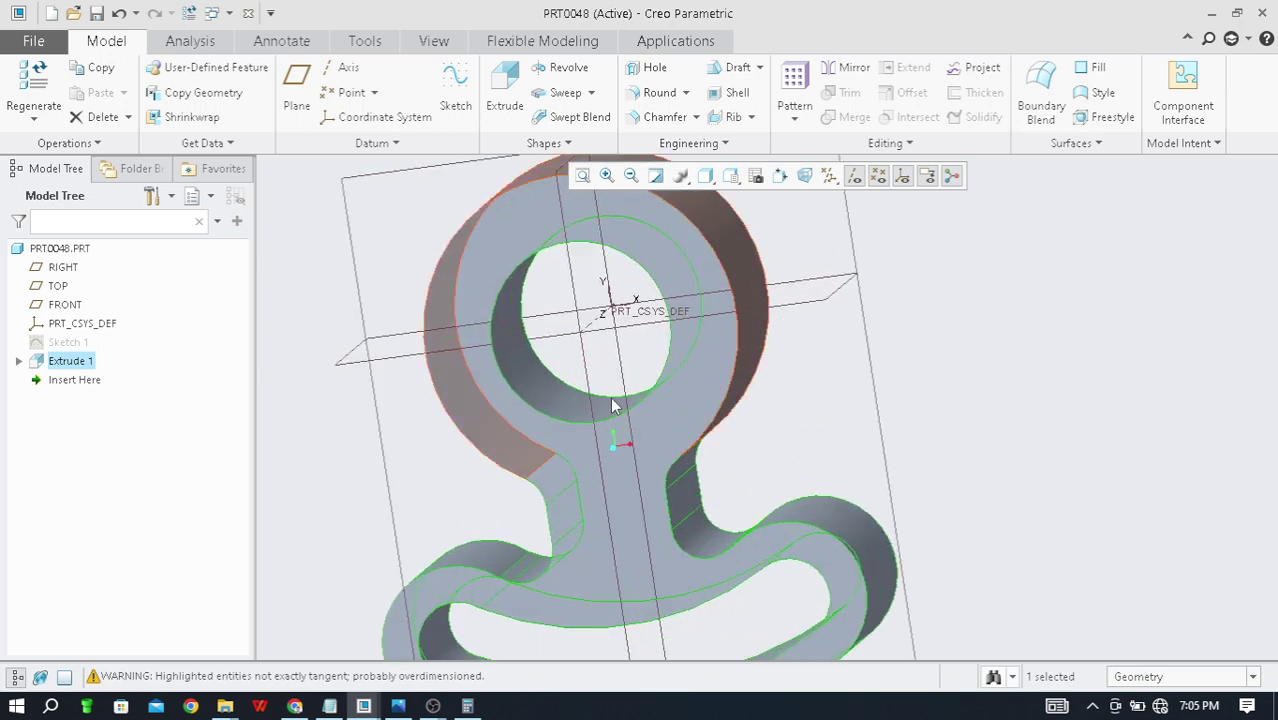